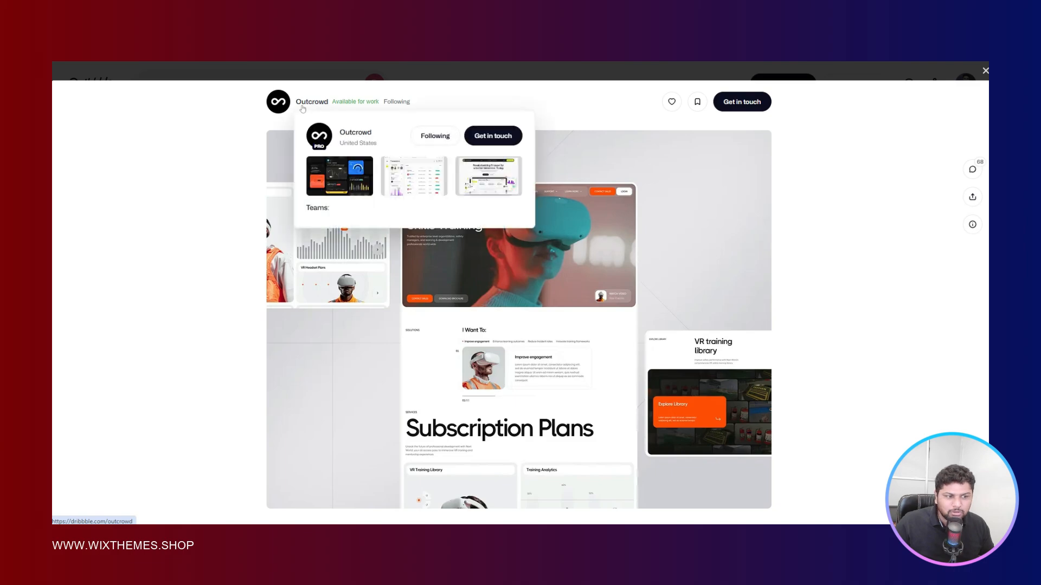
- Set the Wix Studio editor's sizing preference to Always Show Advanced
mouse_move(310, 107)
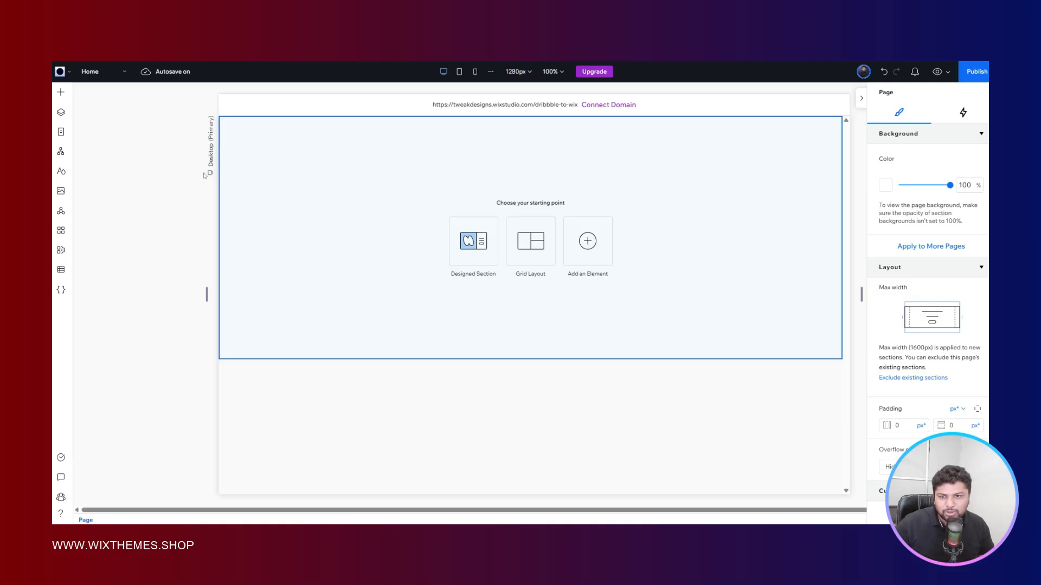
left_click(337, 181)
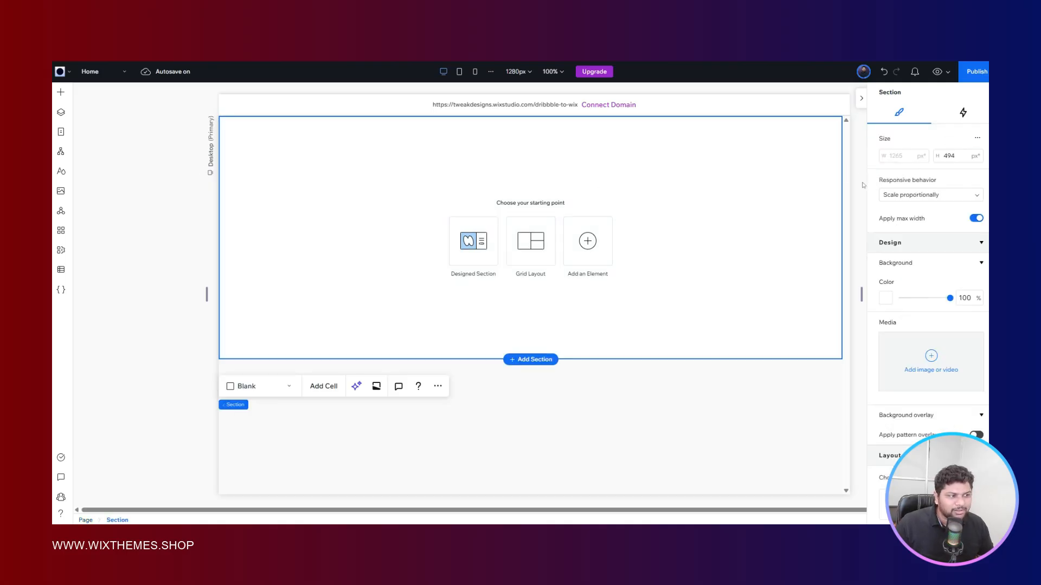
left_click(66, 73)
mouse_move(131, 152)
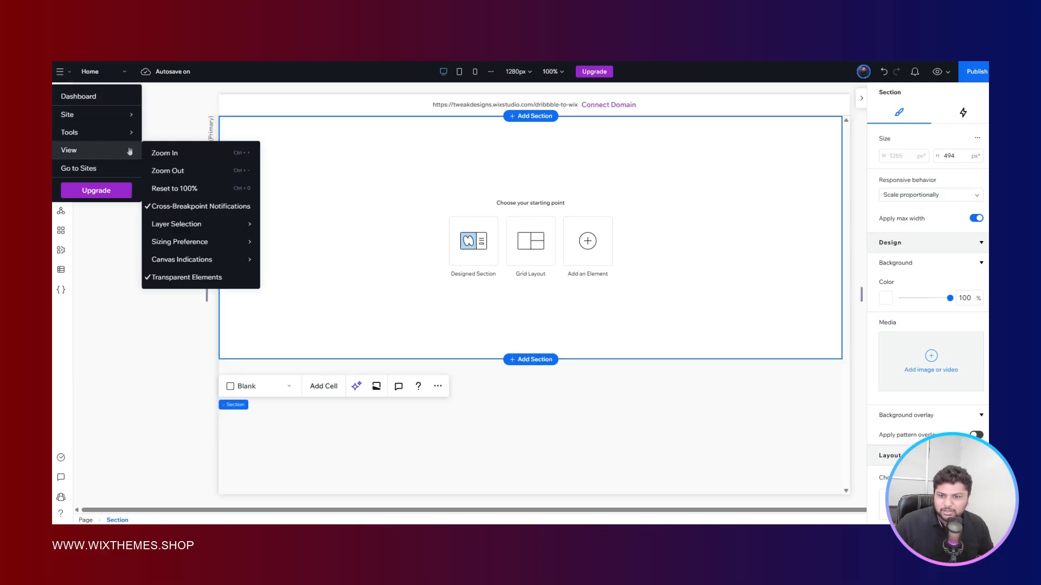
mouse_move(216, 242)
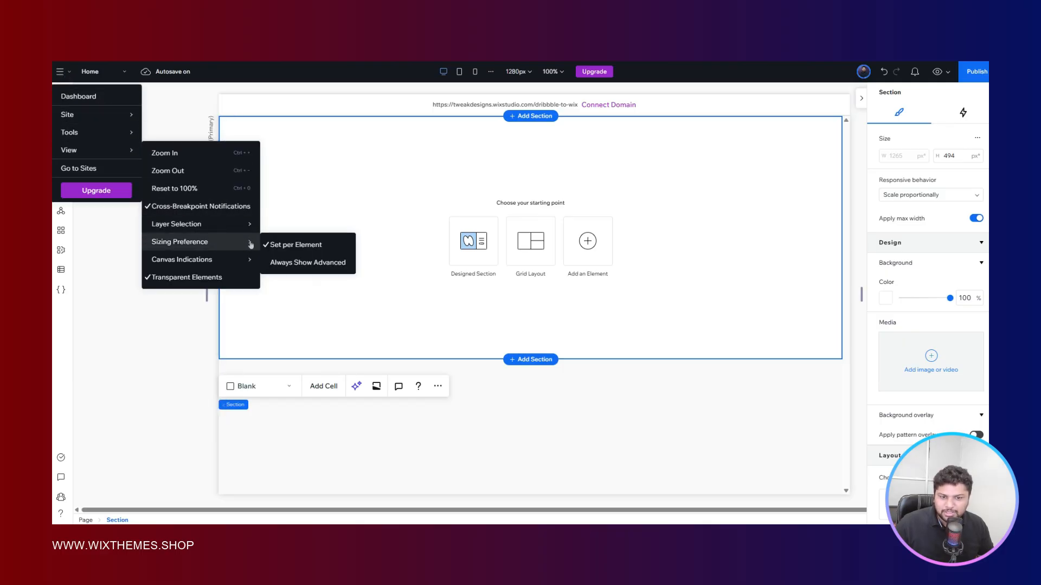
left_click(300, 261)
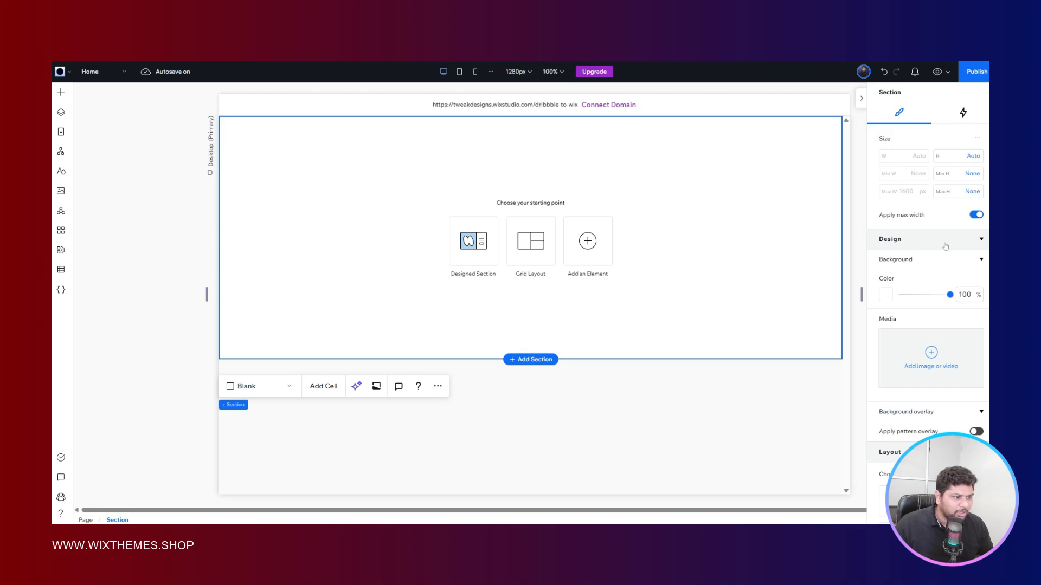
- Turn off Apply max width for the blank section, checking it against the VR hero reference design in Figma
key("ctrl+Tab")
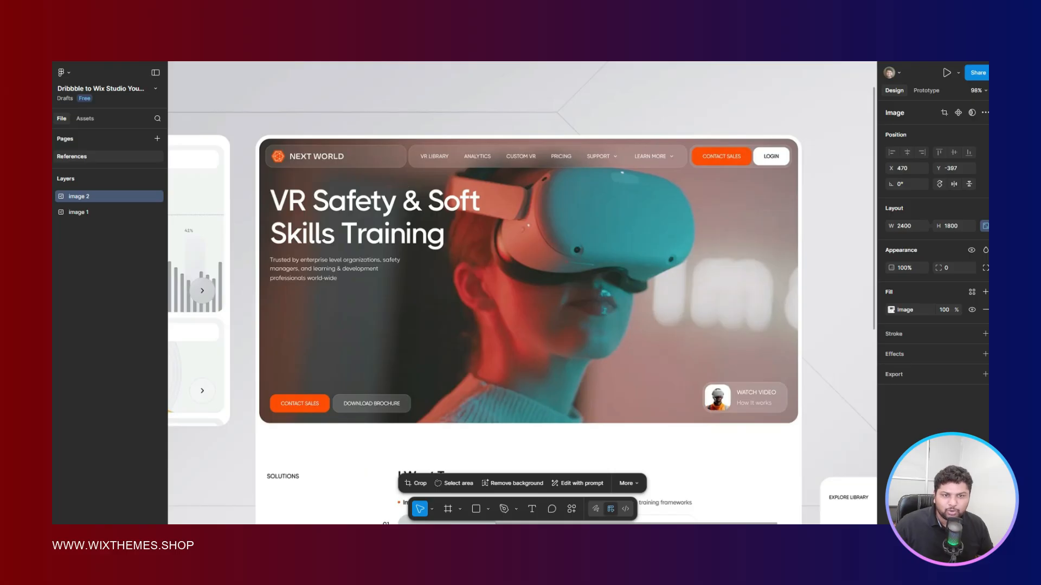
key("ctrl+shift+Tab")
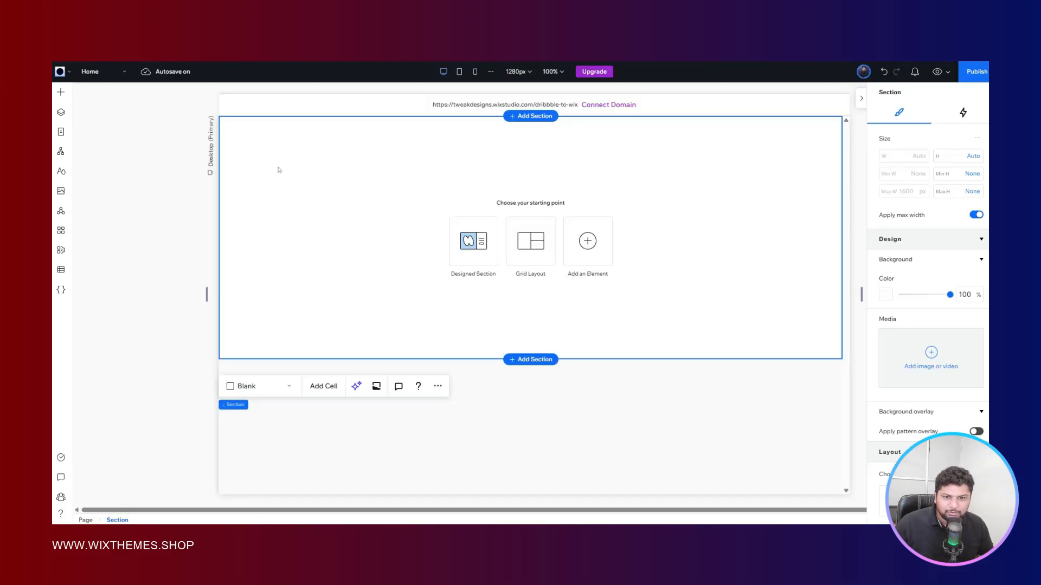
left_click(977, 215)
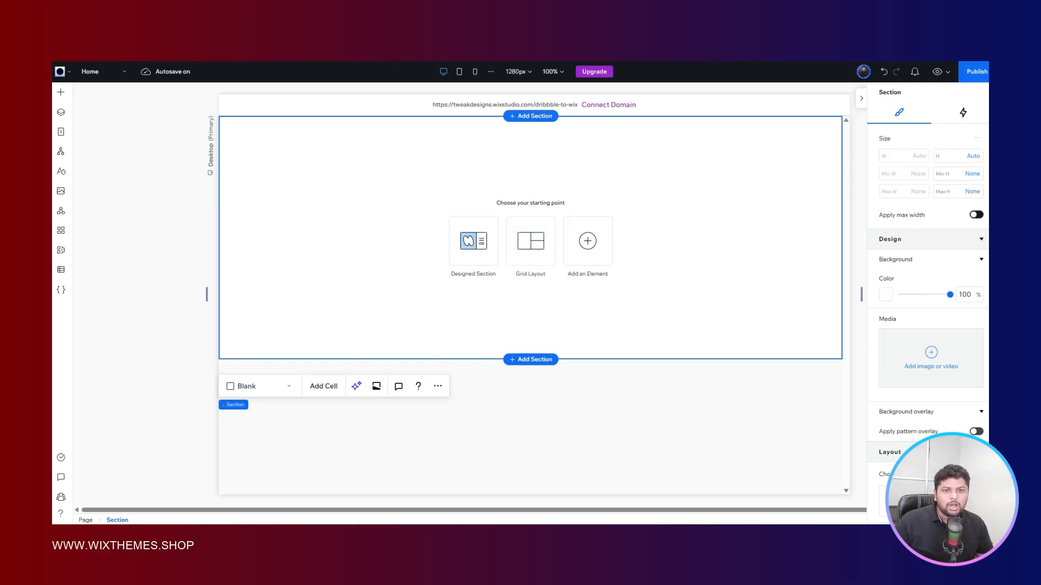
key("ctrl+Tab")
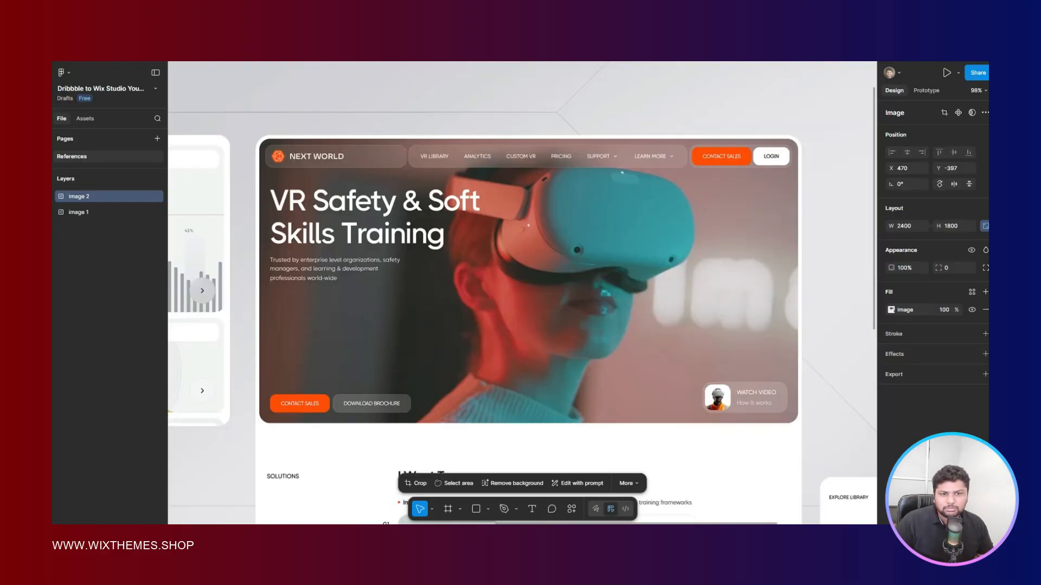
key("ctrl+shift+Tab")
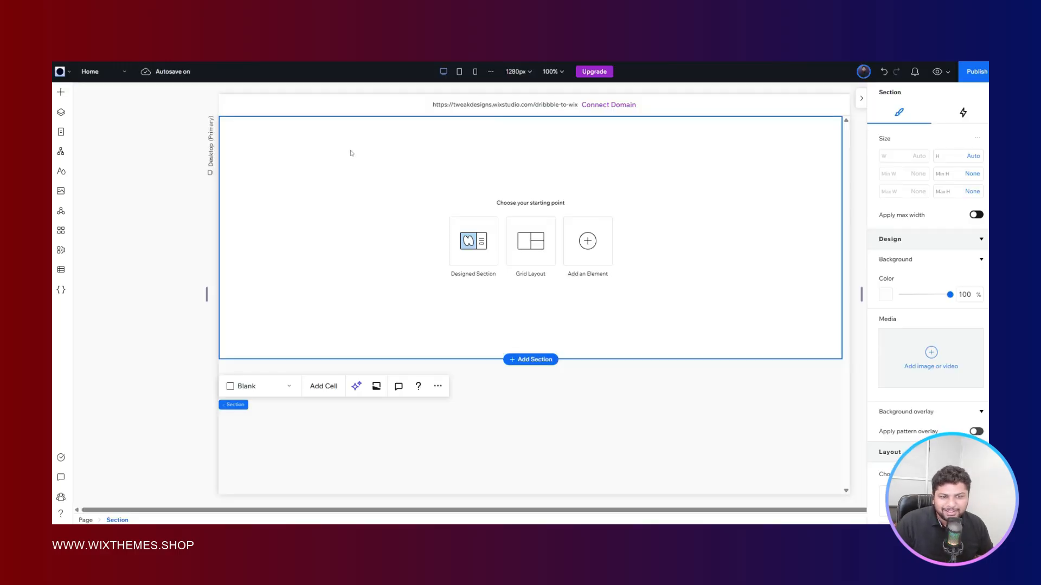
key("ctrl+Tab")
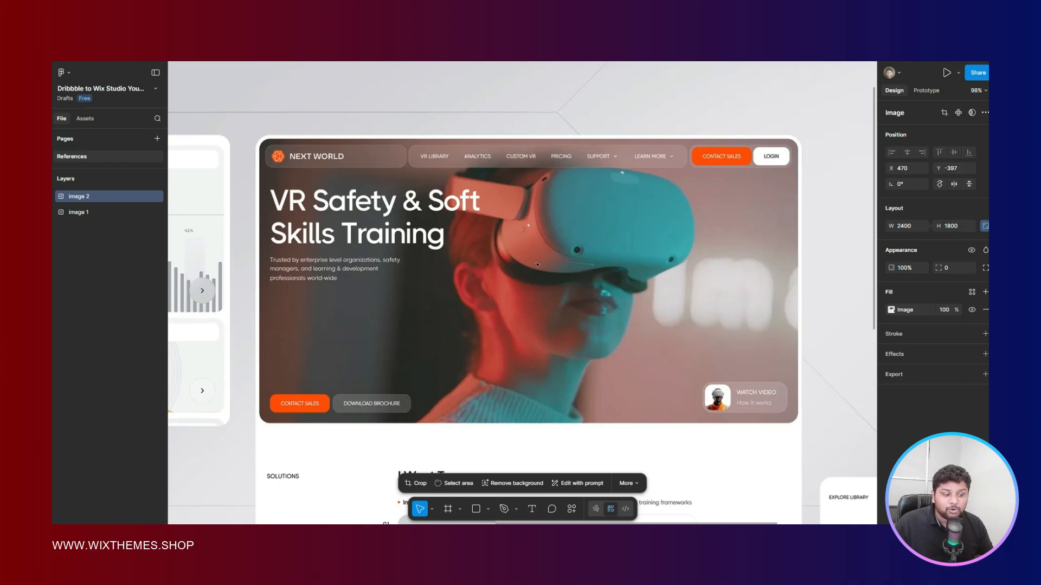
scroll(531, 233, "up", 2)
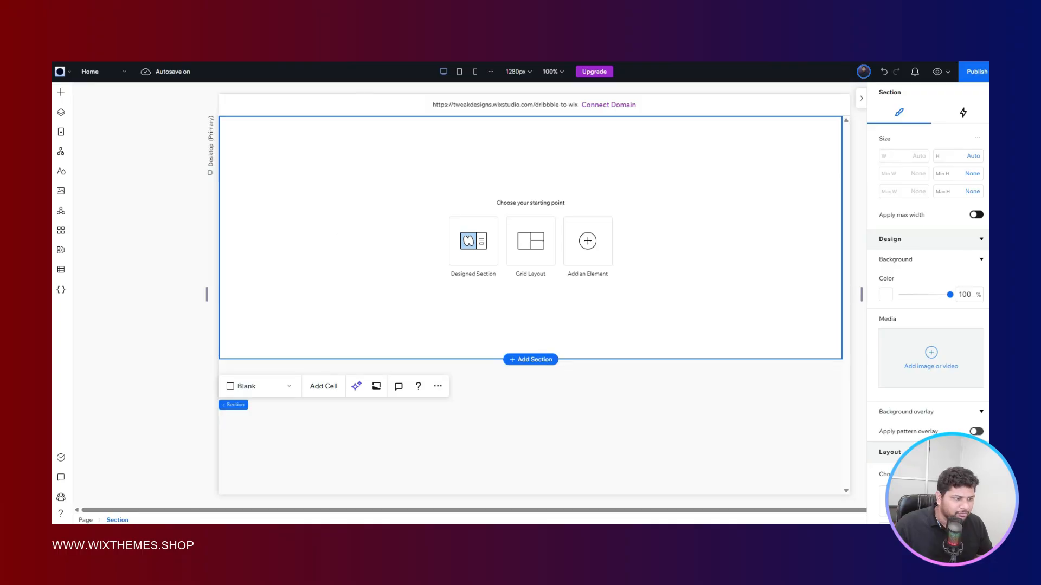
- Open the background media library for the blank section and filter the Wix media to videos
scroll(919, 272, "down", 3)
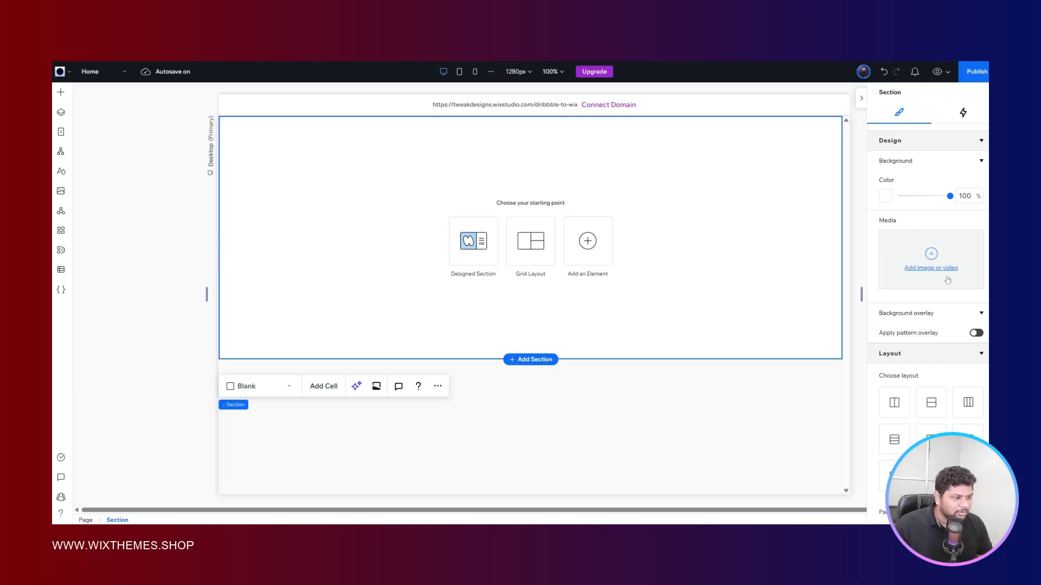
left_click(948, 280)
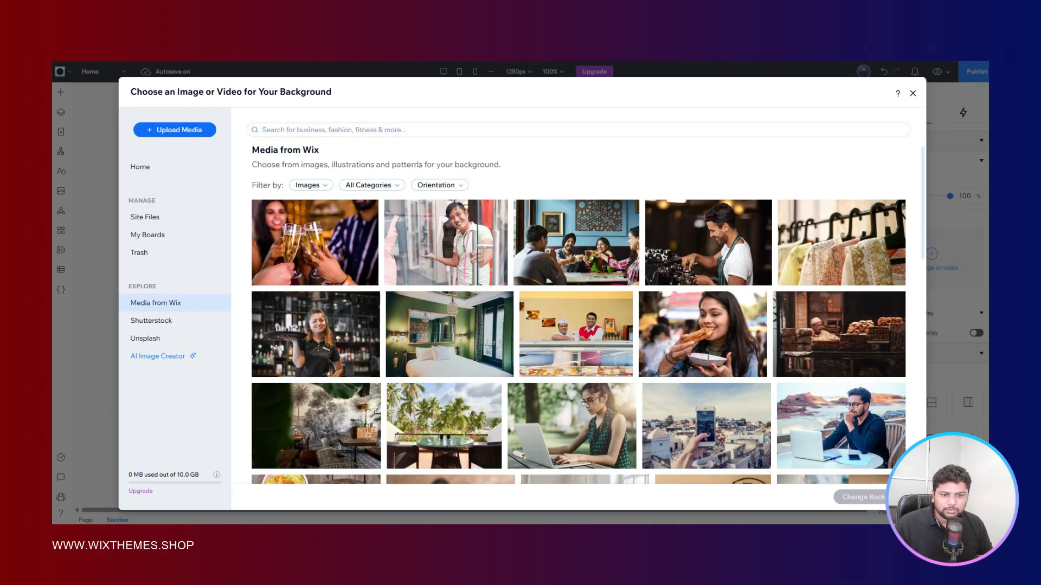
left_click(328, 186)
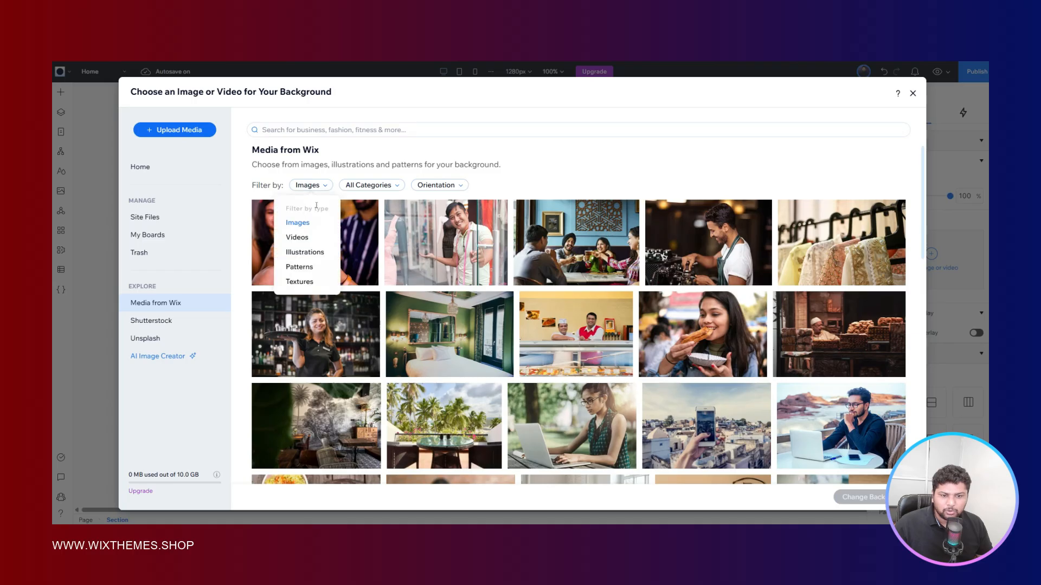
left_click(300, 235)
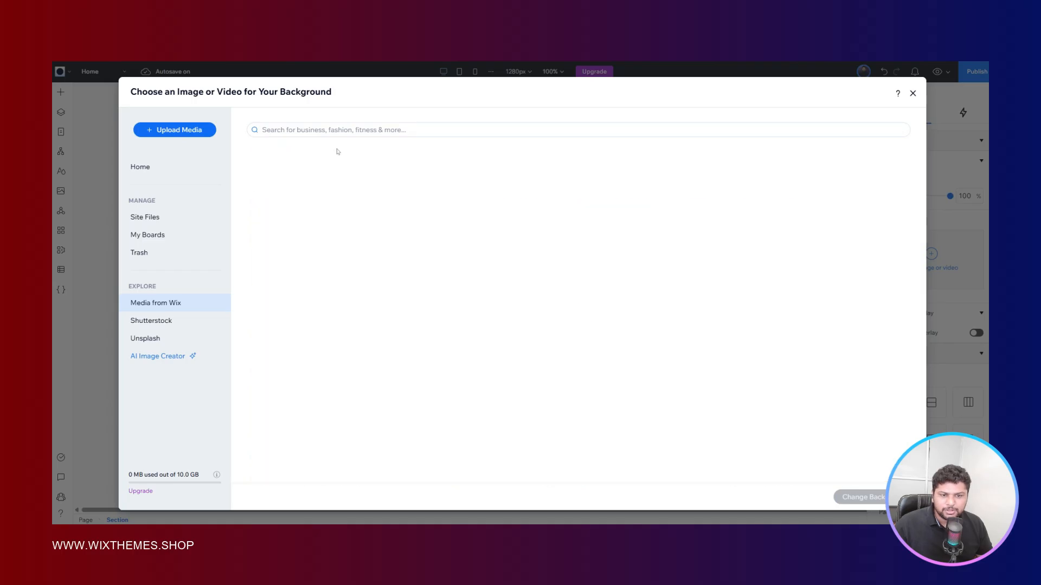
- Search the Wix video library for "technology"
left_click(370, 128)
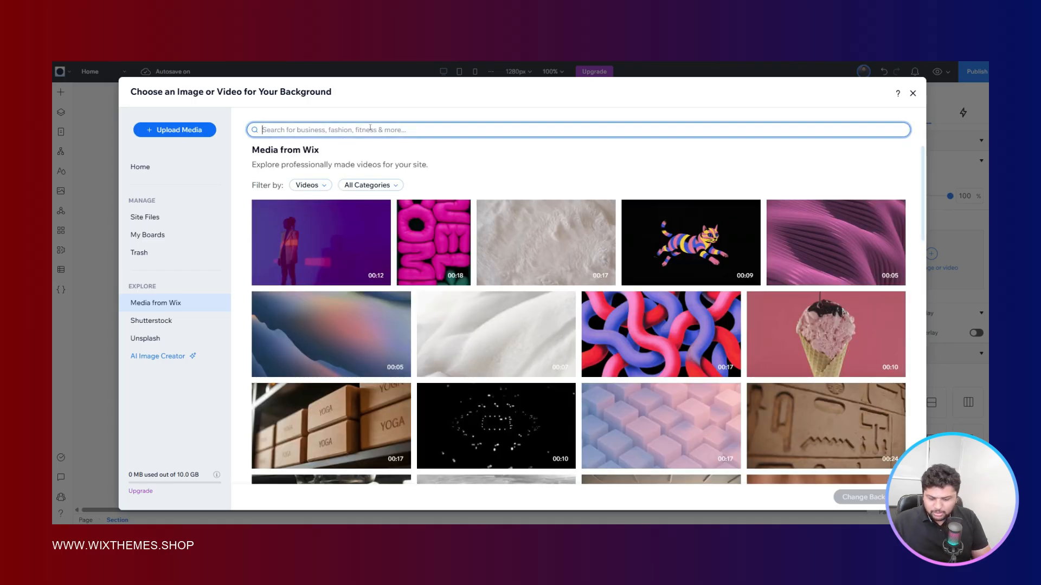
type("tech")
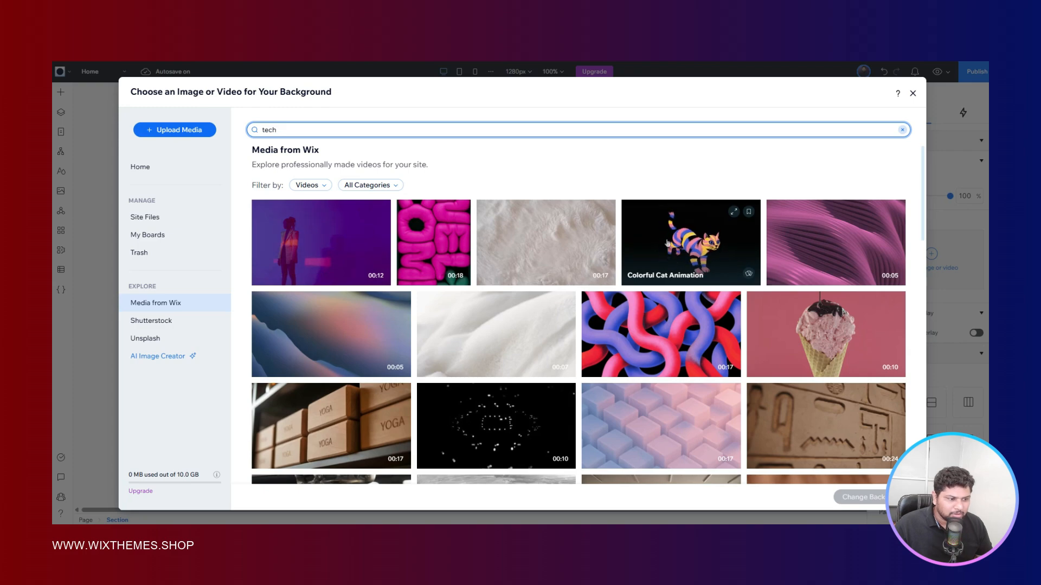
scroll(666, 242, "down", 1)
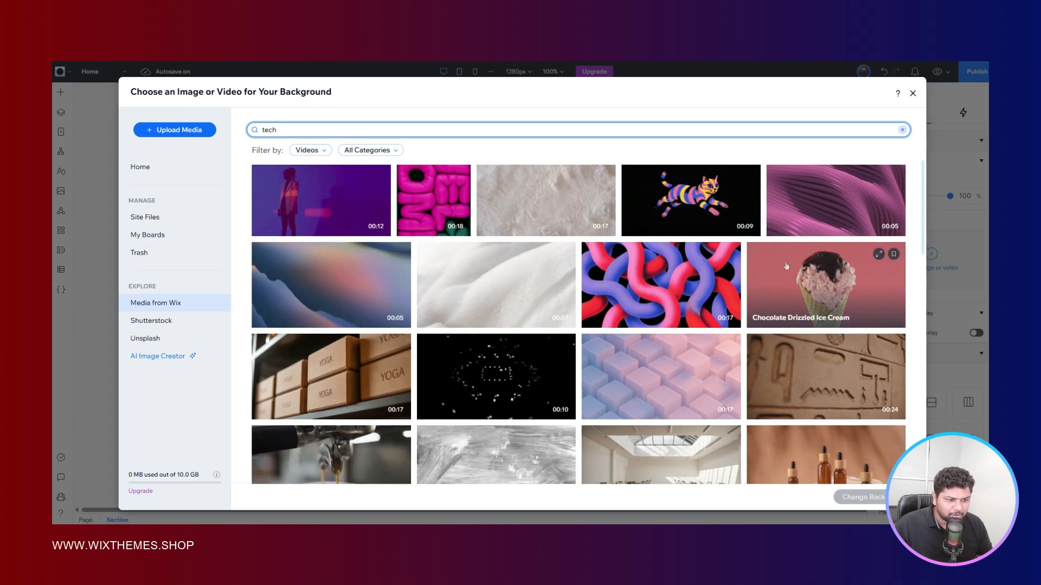
scroll(786, 266, "down", 1)
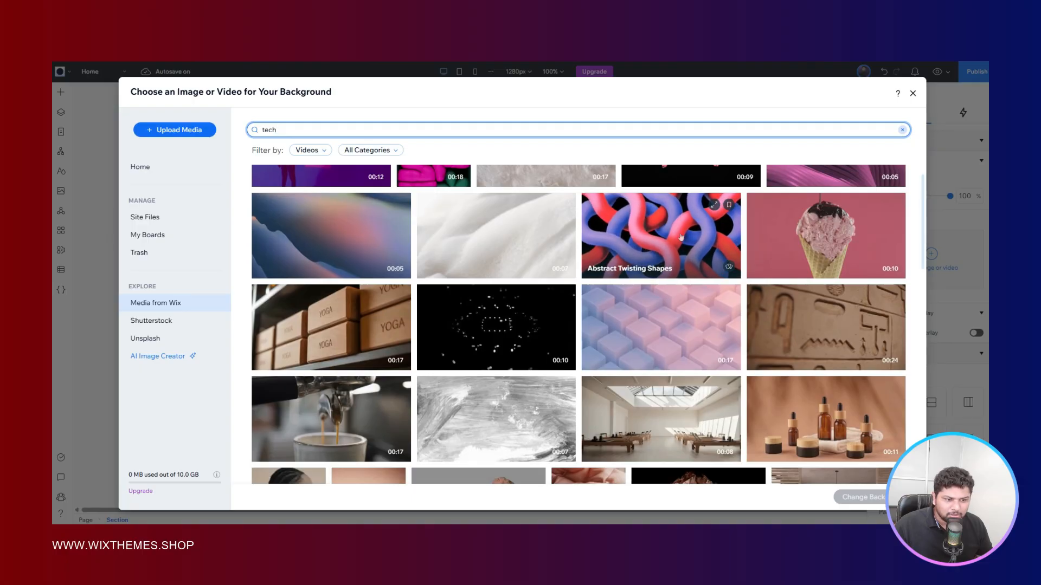
scroll(678, 237, "down", 2)
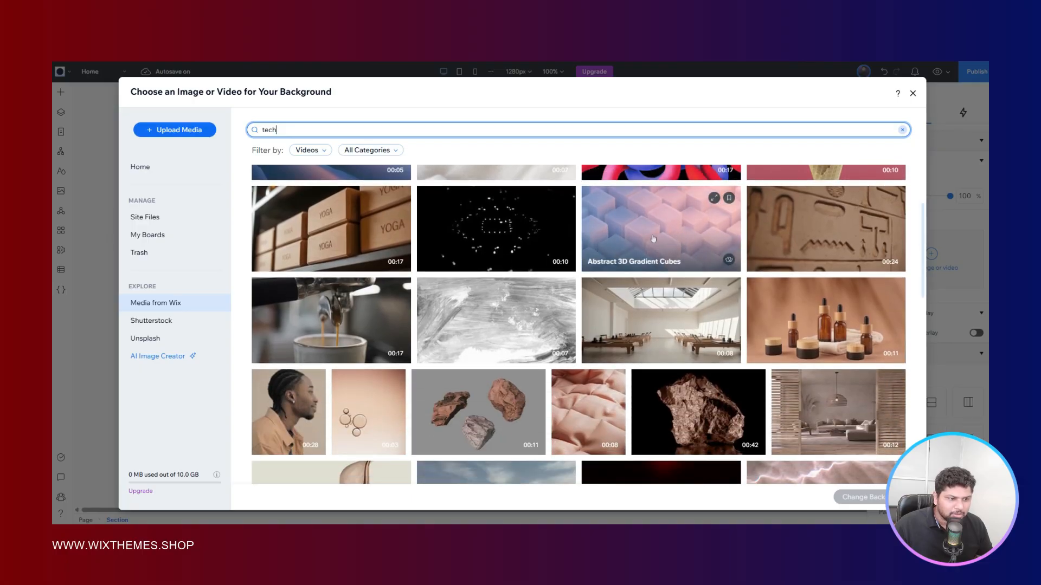
scroll(653, 239, "down", 1)
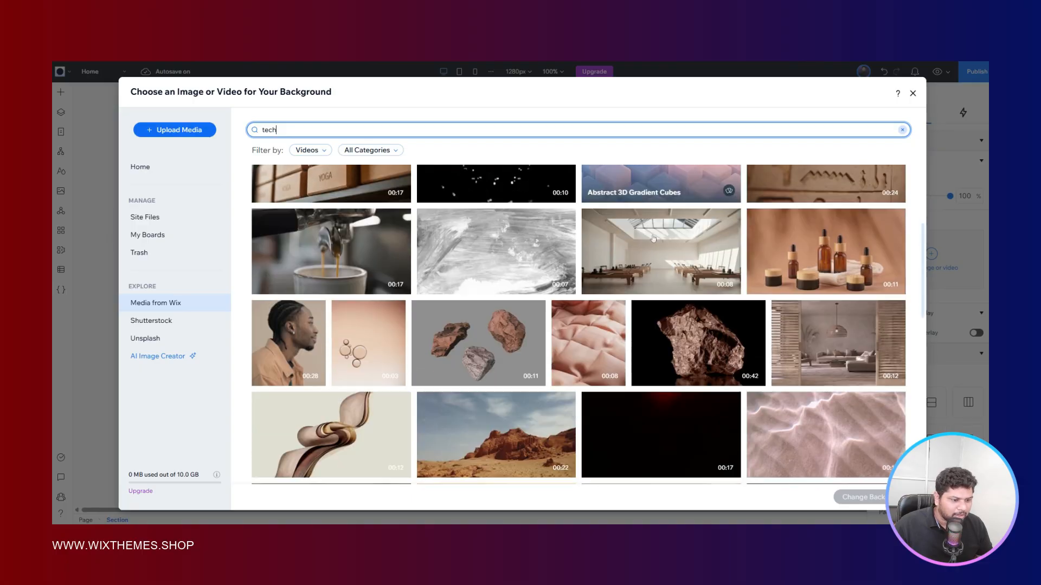
scroll(653, 239, "down", 5)
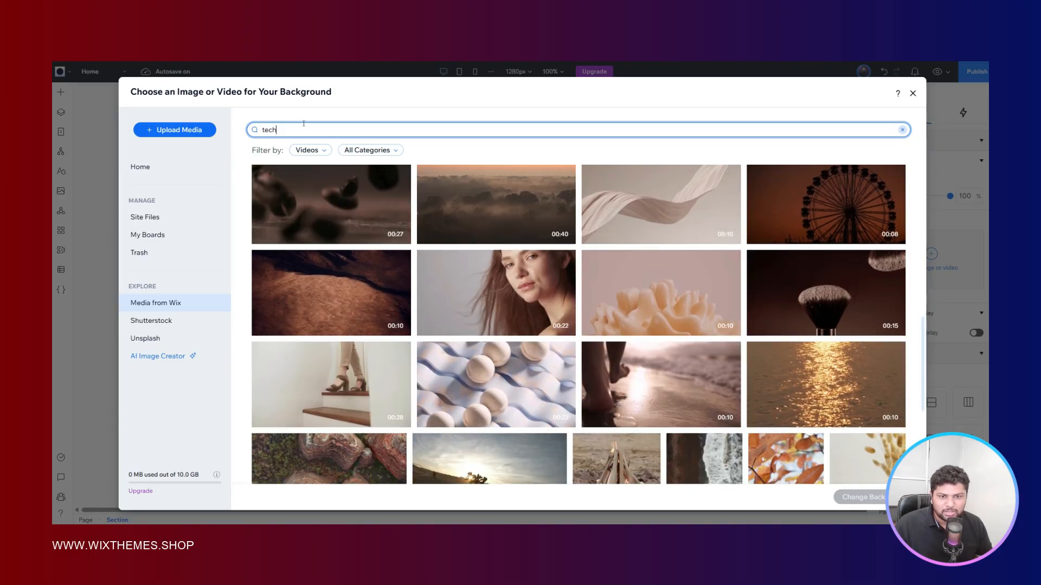
type("nology")
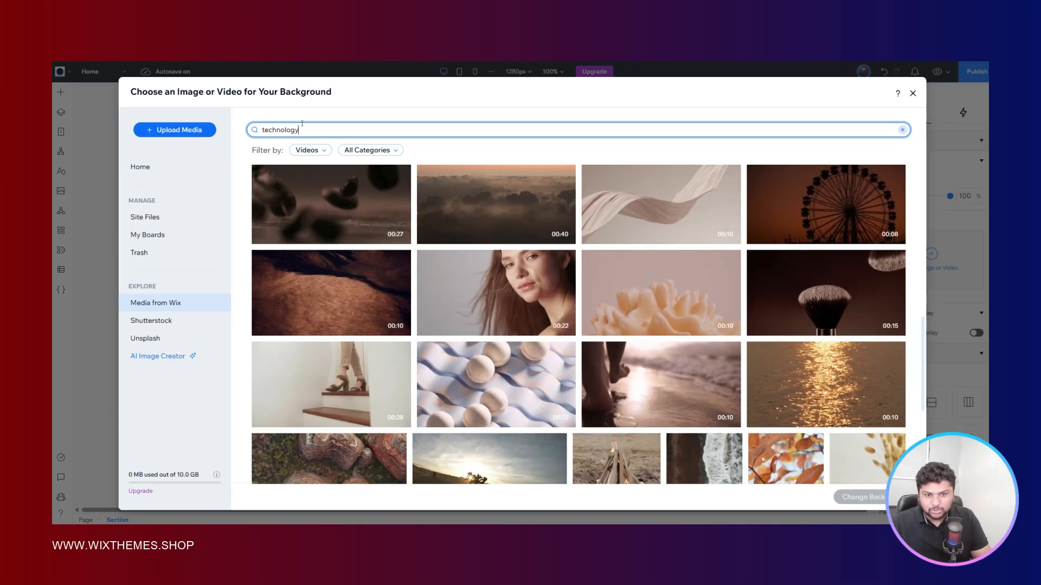
key("Return")
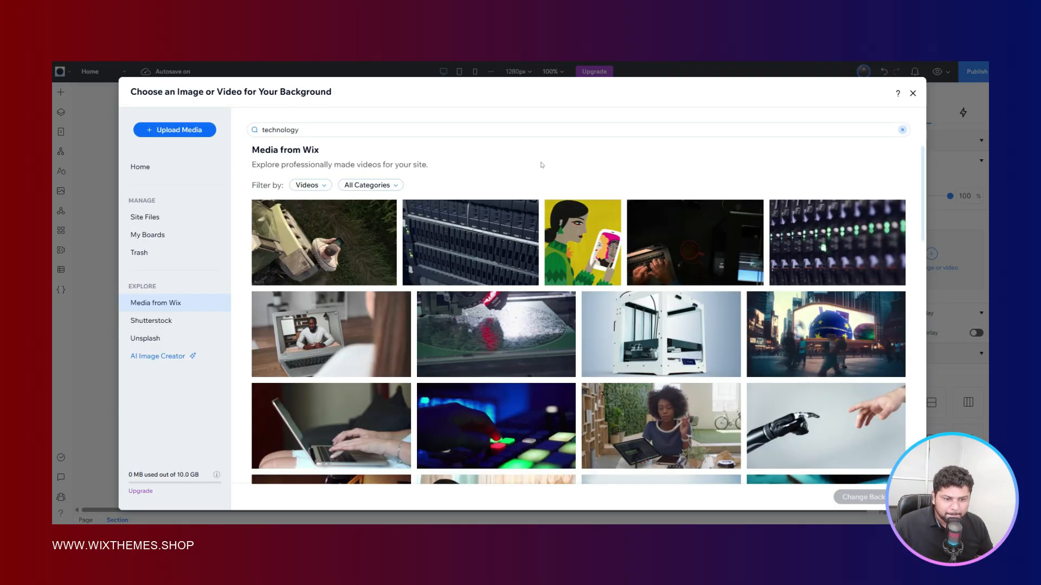
- Set the Human and Robot Connection video as the section's background
scroll(541, 165, "down", 4)
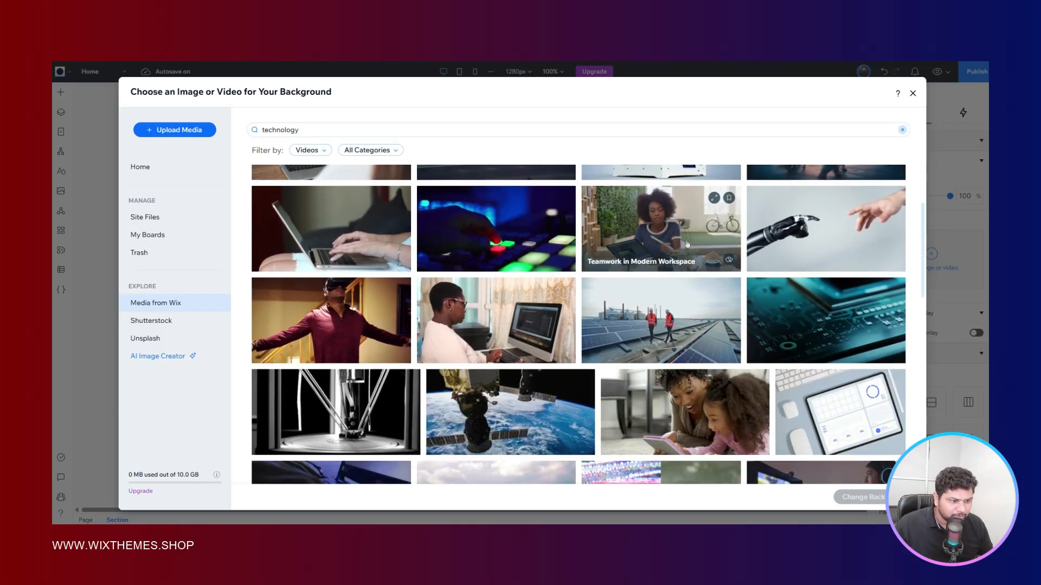
scroll(646, 235, "down", 3)
scroll(646, 234, "up", 2)
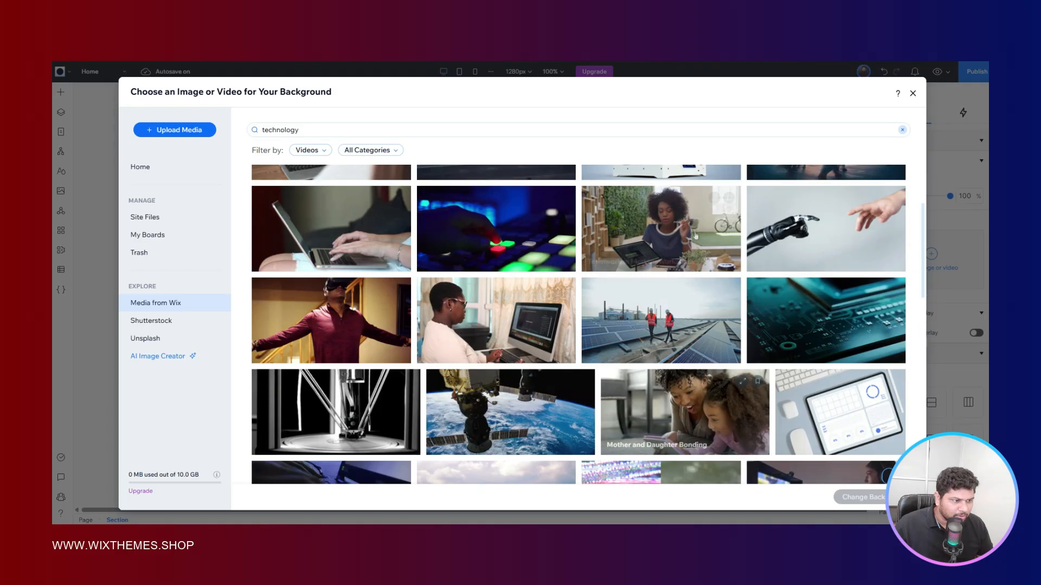
left_click(815, 234)
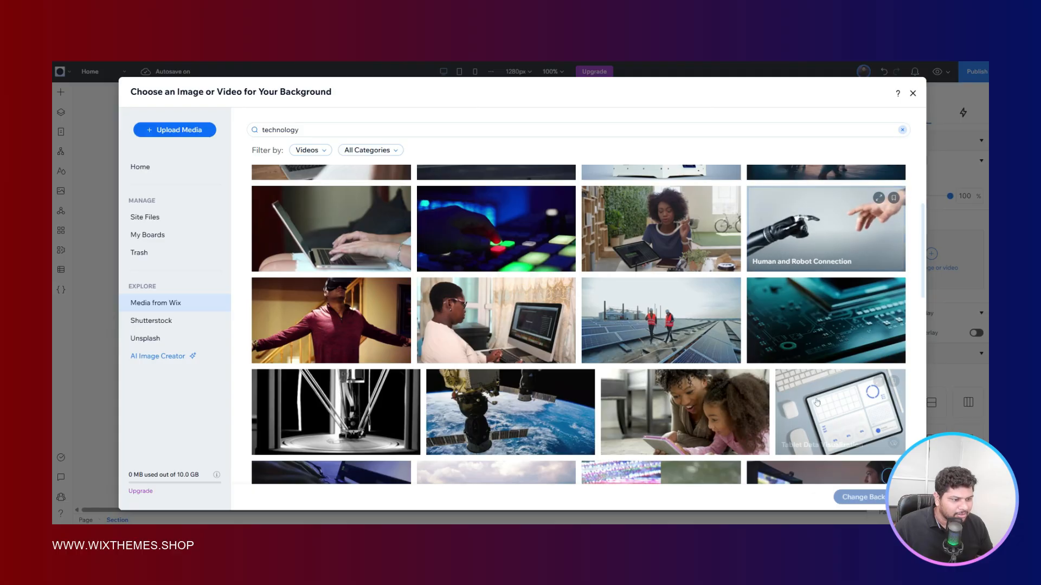
left_click(858, 498)
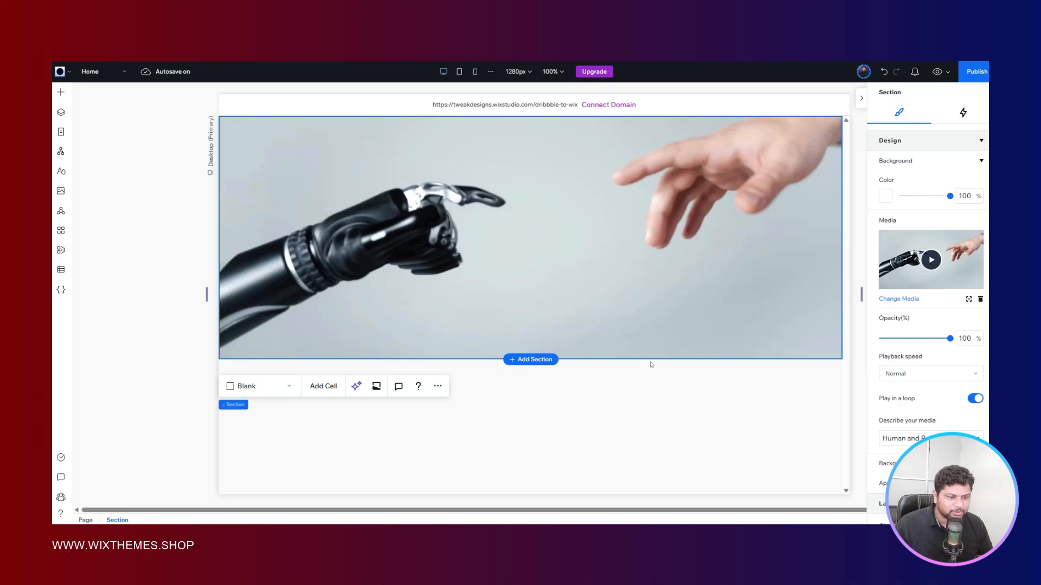
- Stretch the section's height to about 717 px and expand its grid rows to inspect the sizing
left_click_drag(649, 359, 649, 468)
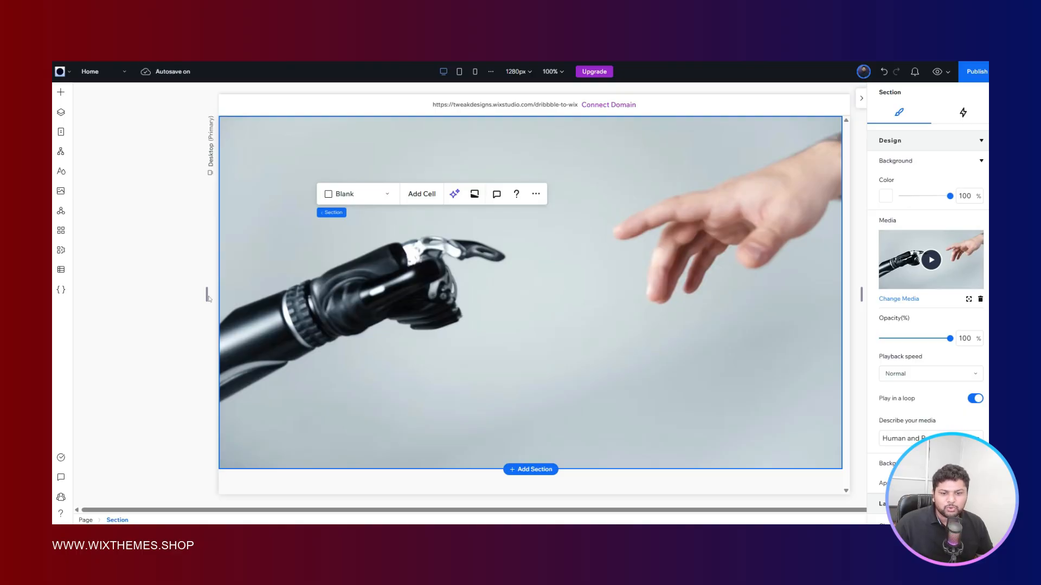
scroll(893, 334, "down", 6)
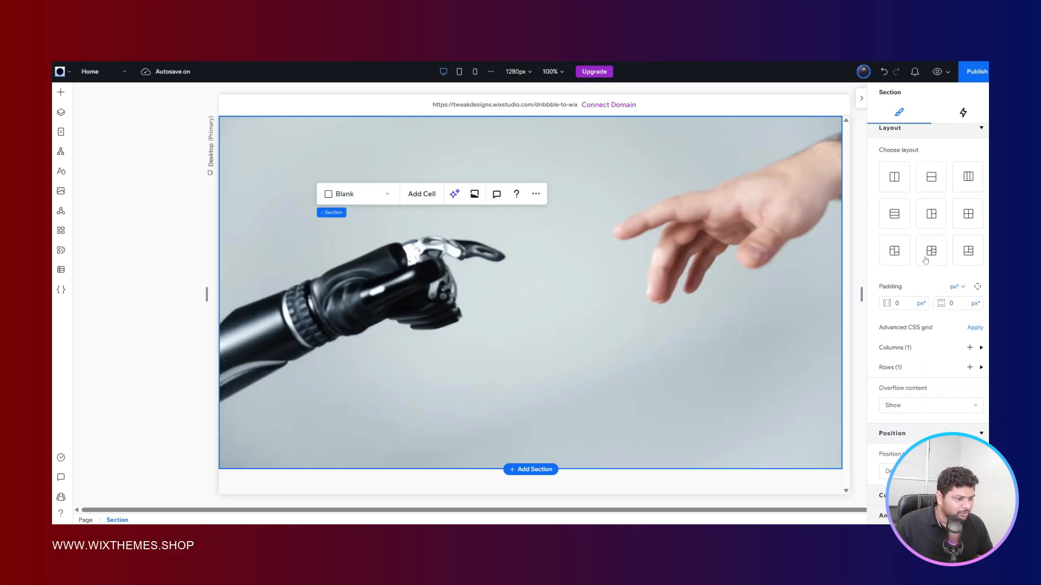
left_click(894, 345)
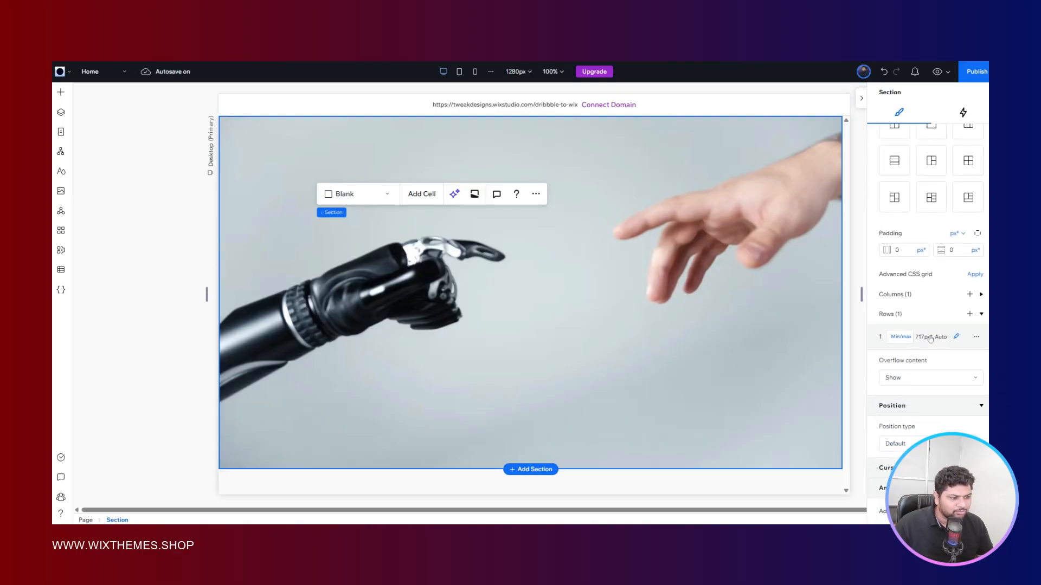
- Test the section with the canvas widened to about 1624 px, and shorten its height by roughly a fifth
left_click(168, 263)
left_click_drag(207, 294, 122, 265)
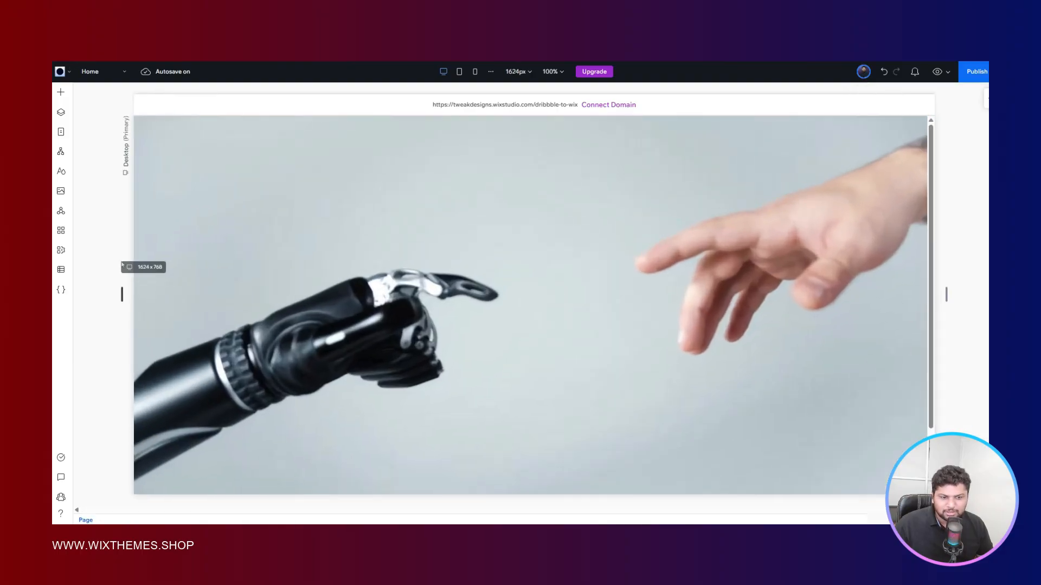
left_click(623, 226)
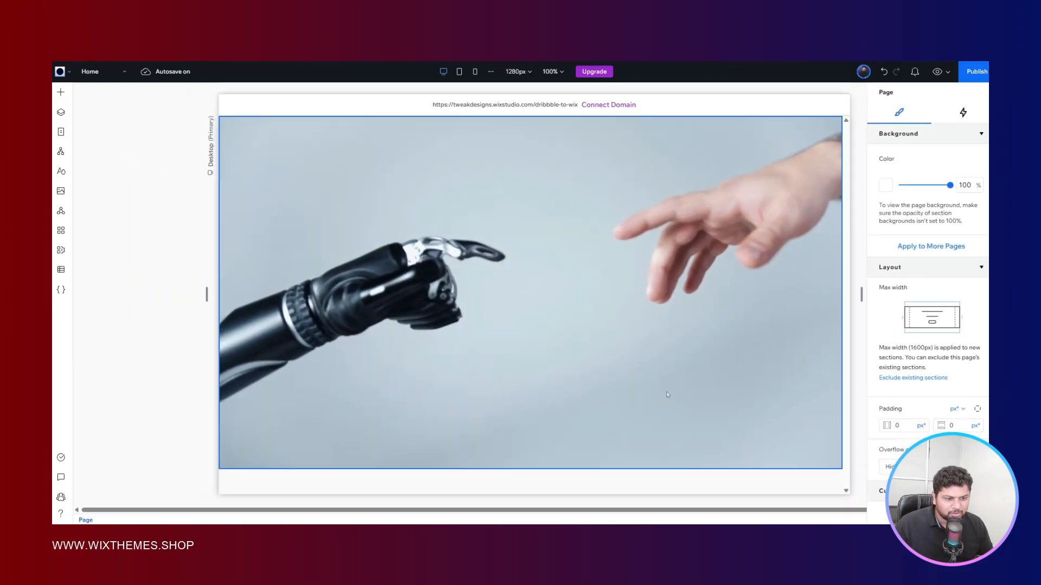
left_click_drag(638, 468, 635, 389)
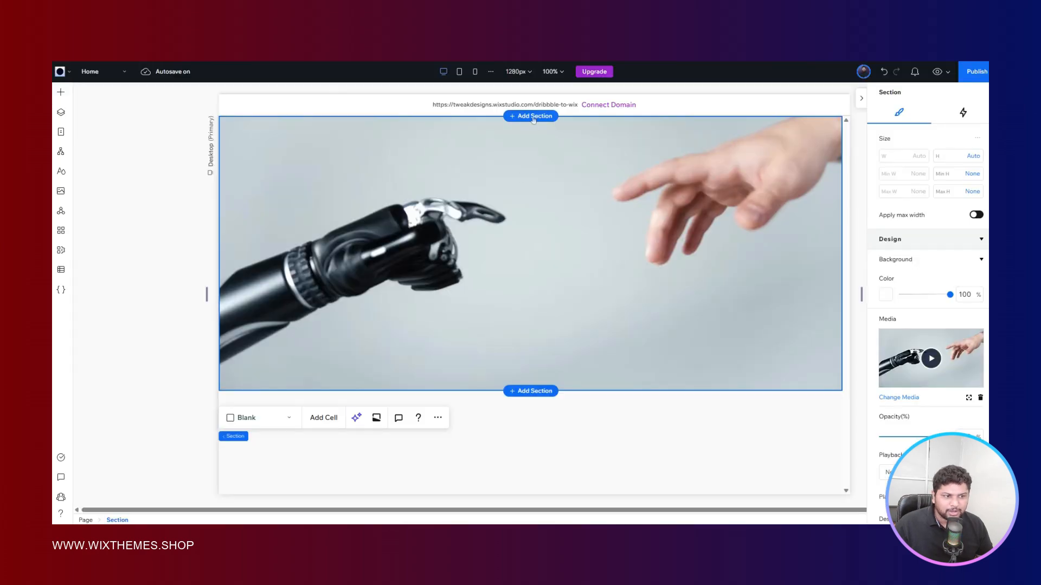
- Add a blank section above the video section, shrink it to a thin header strip, and compare it with the Figma reference
left_click(534, 119)
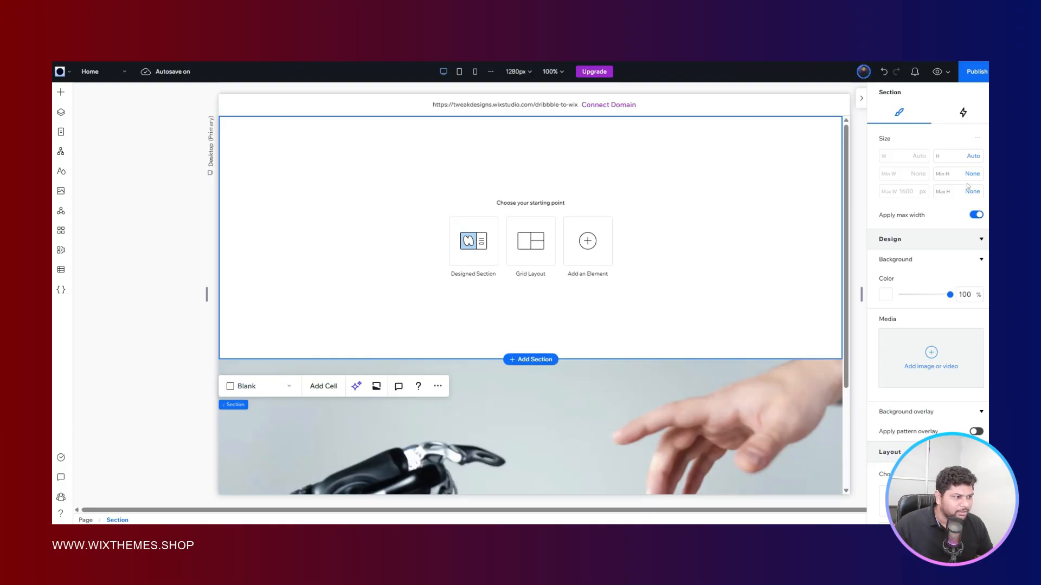
left_click_drag(686, 353, 686, 163)
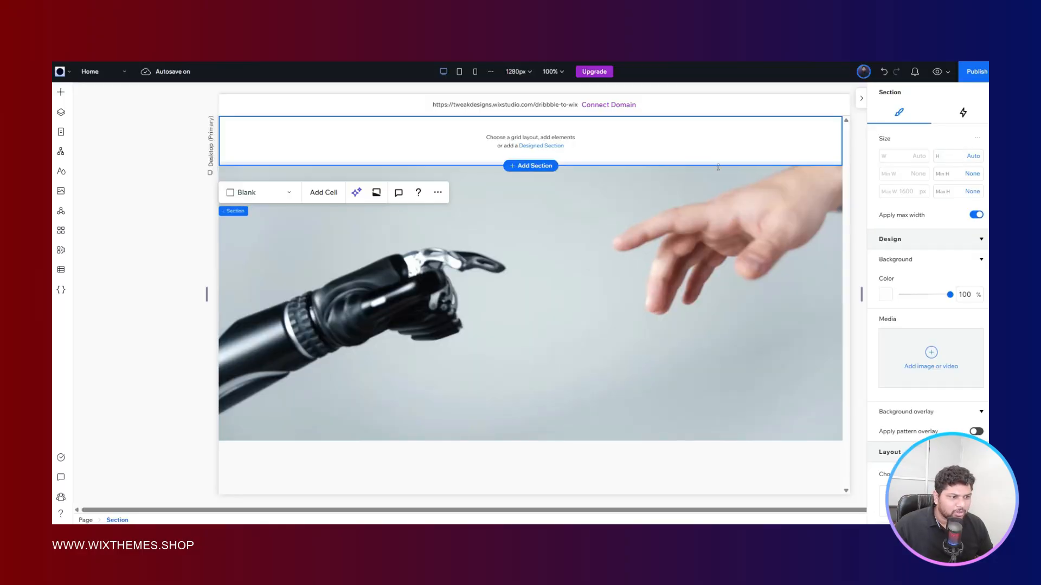
left_click_drag(791, 166, 716, 152)
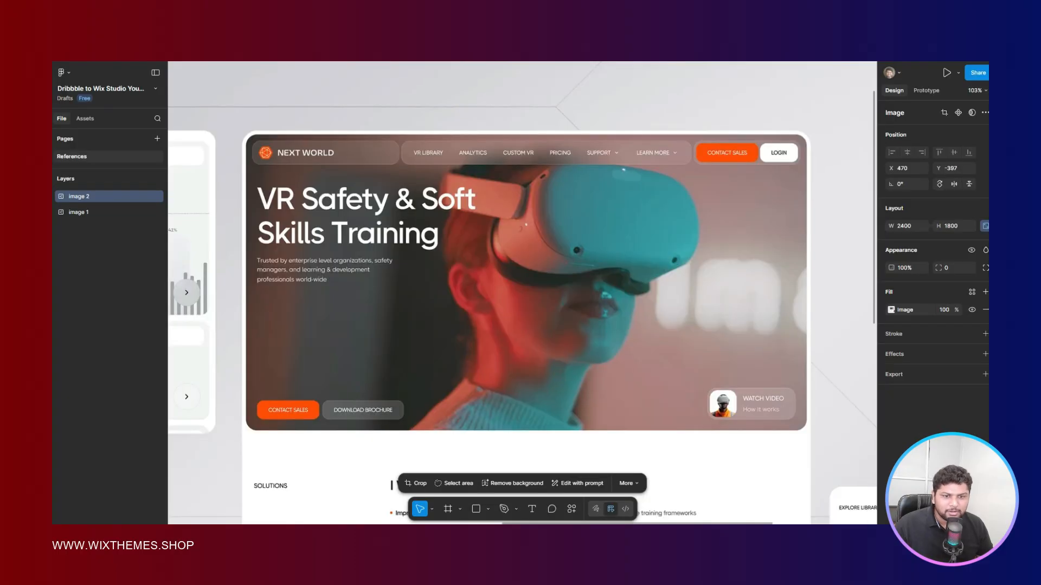
left_click(341, 24)
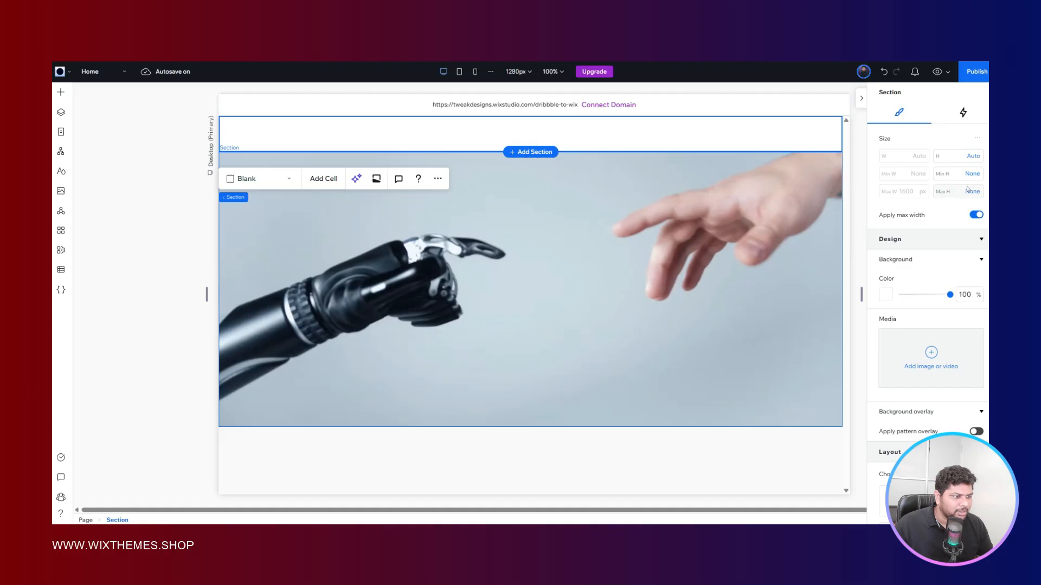
- Set the minimum height of the header section's row to 80 px
scroll(943, 244, "down", 6)
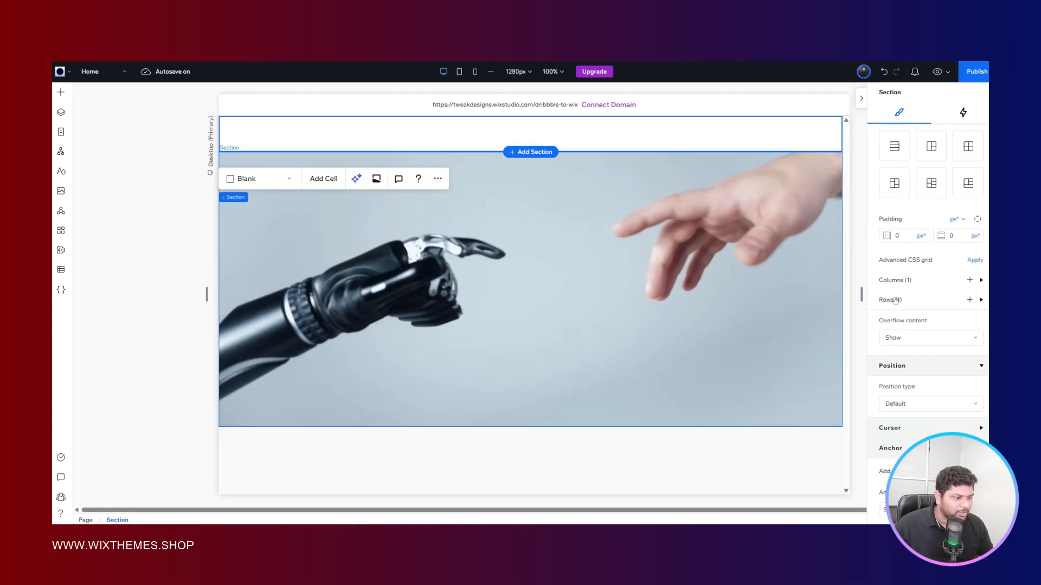
left_click(920, 324)
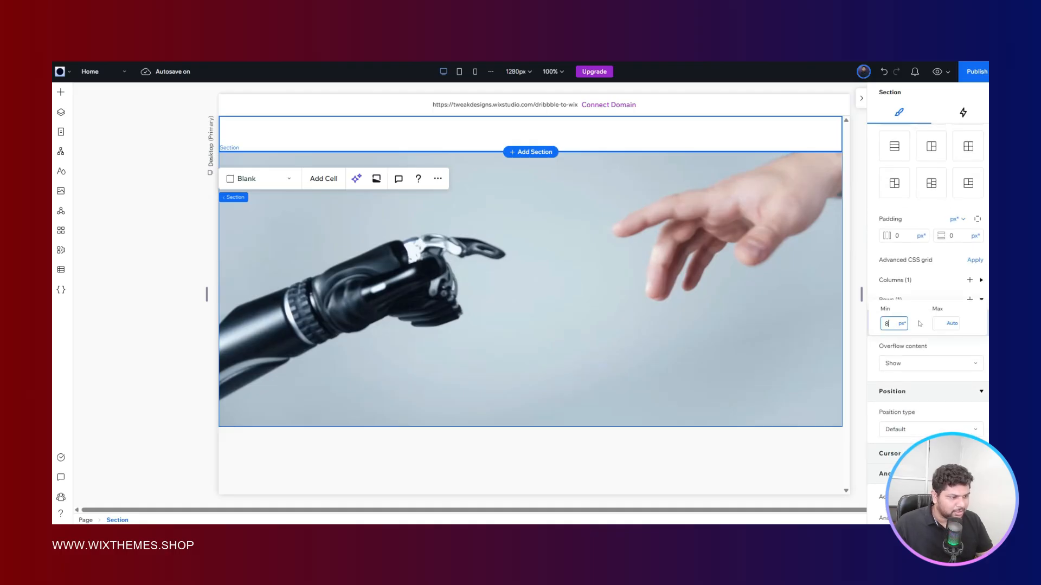
type("8")
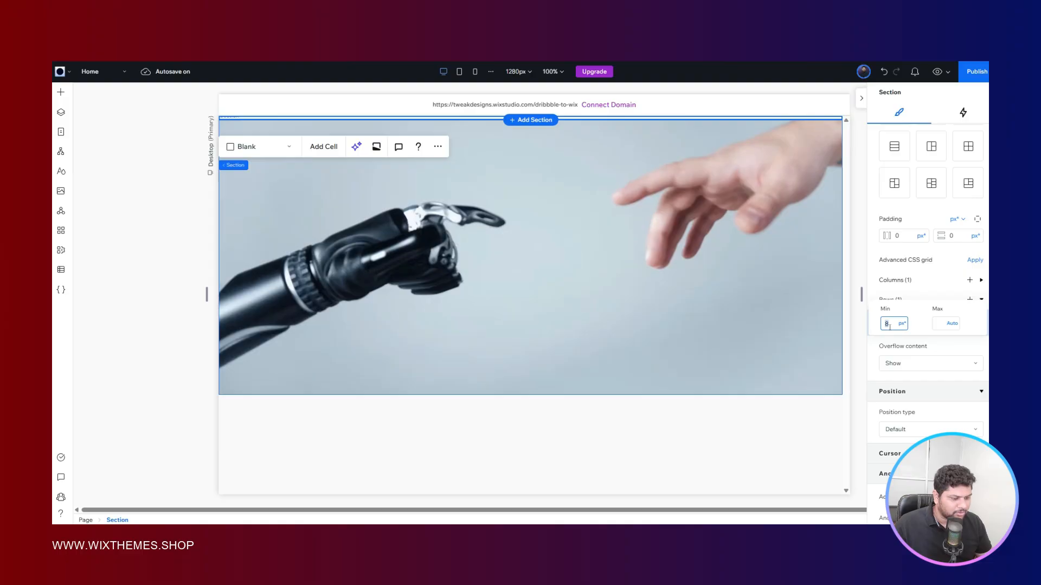
type("0")
key("Return")
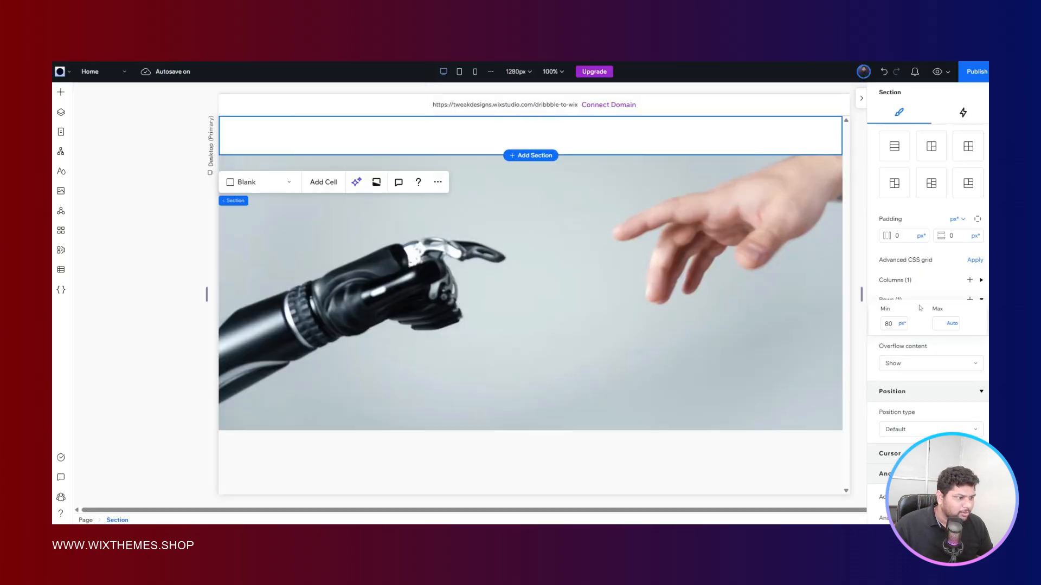
- Set the header section's horizontal and vertical padding to 16 px each
left_click(898, 237)
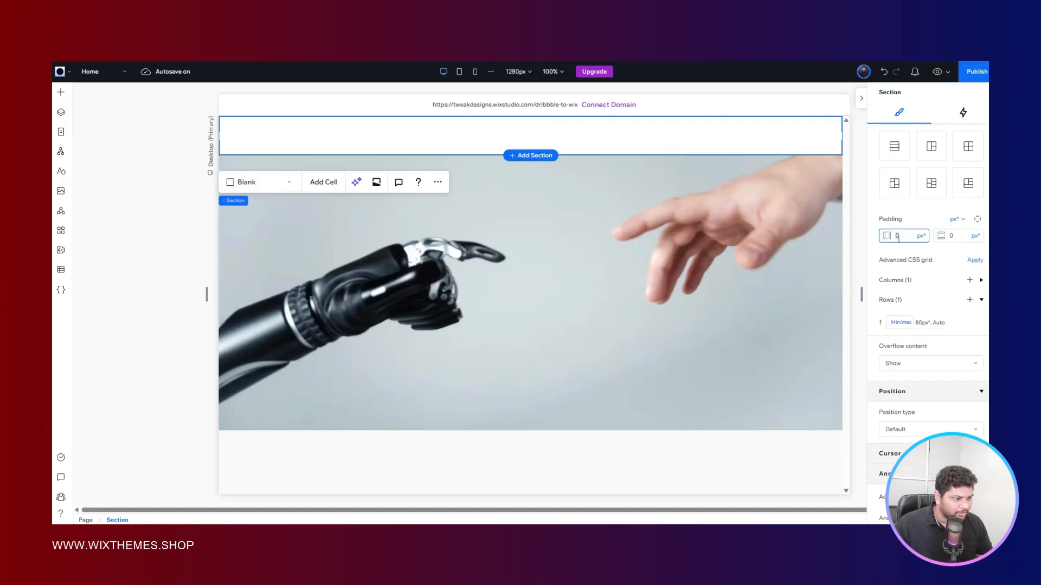
type("16")
key("Return")
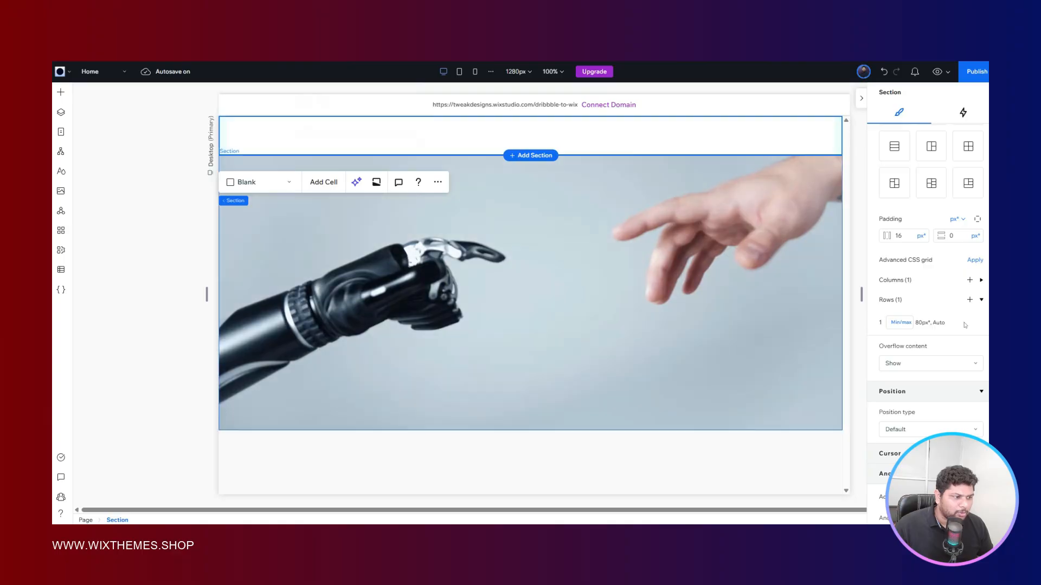
left_click(957, 236)
type("16")
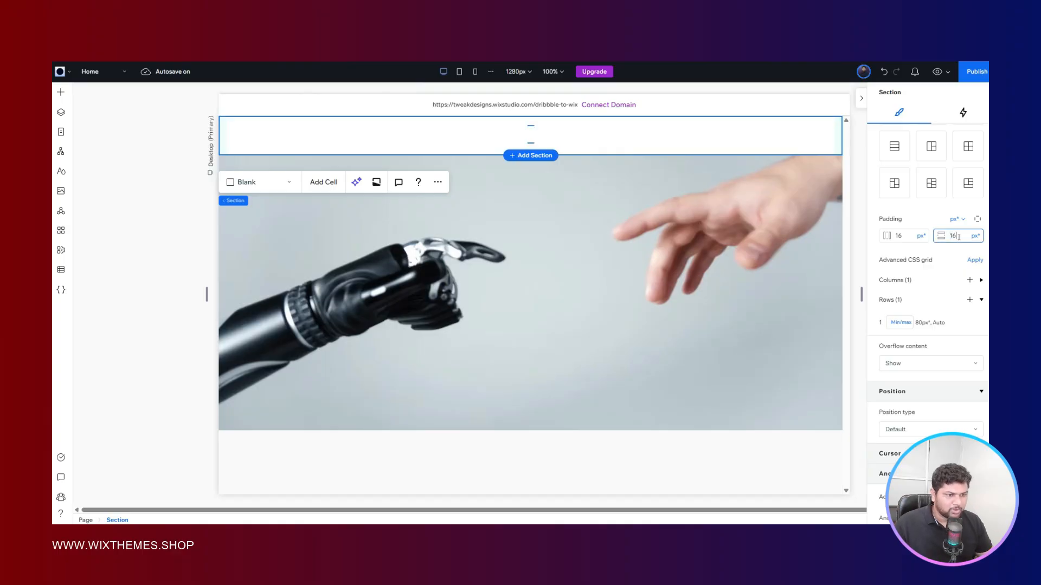
key("Return")
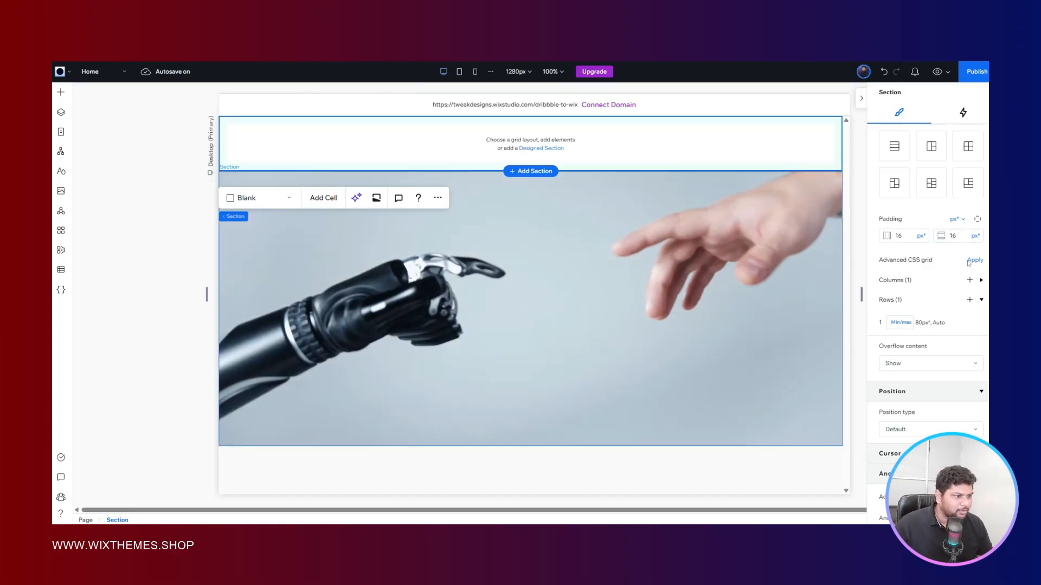
- Set the header section's position type to Pinned so it overlays the video section
scroll(968, 263, "up", 7)
scroll(956, 264, "down", 5)
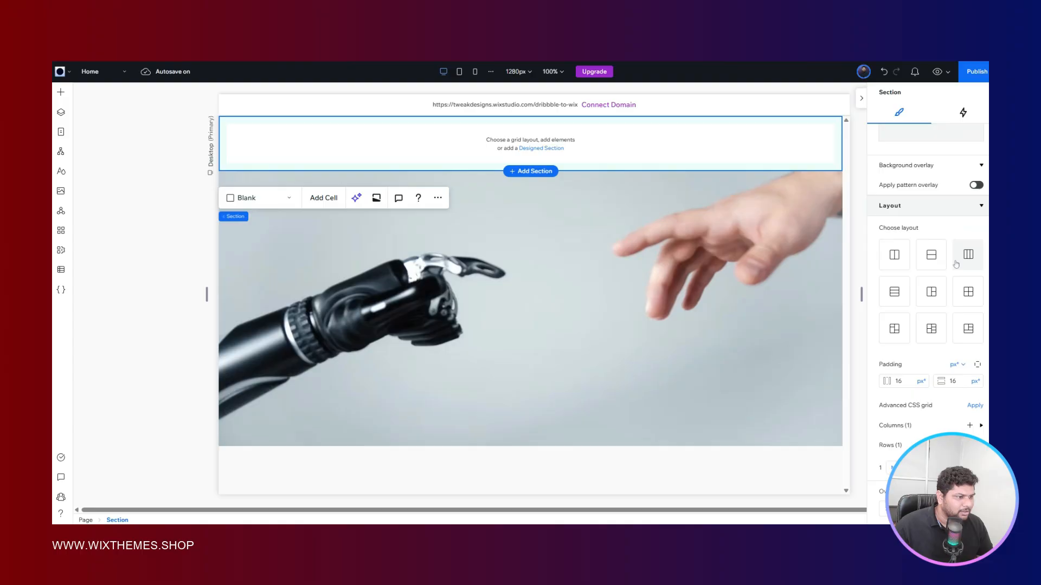
scroll(956, 264, "down", 3)
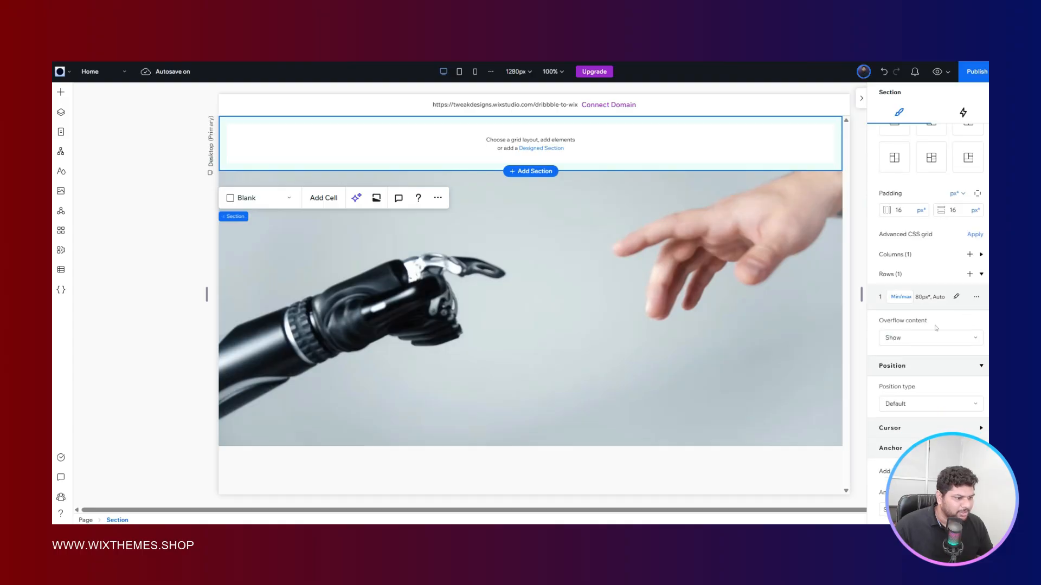
left_click(925, 336)
left_click(924, 337)
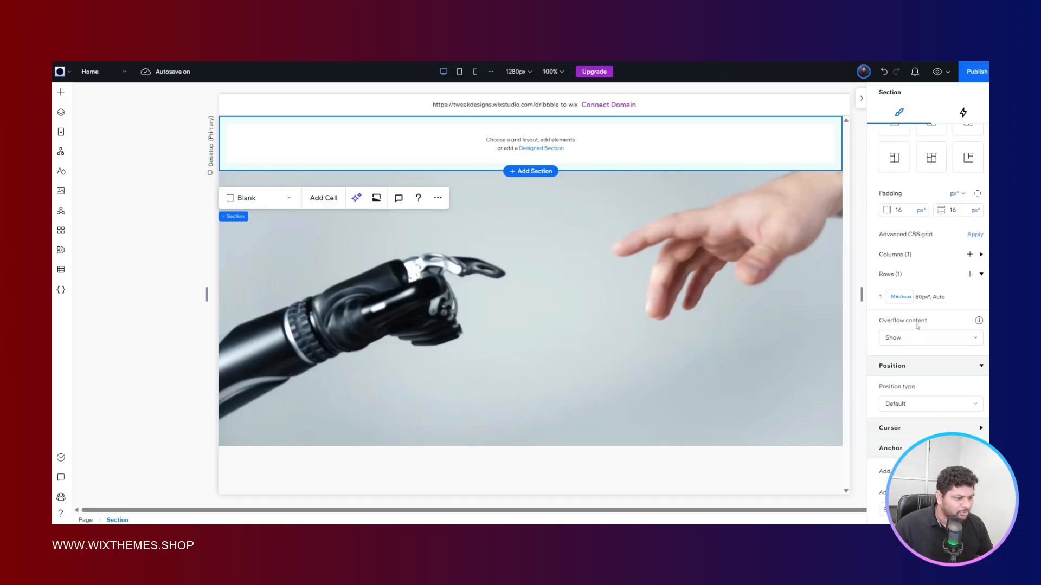
left_click(916, 405)
left_click(922, 405)
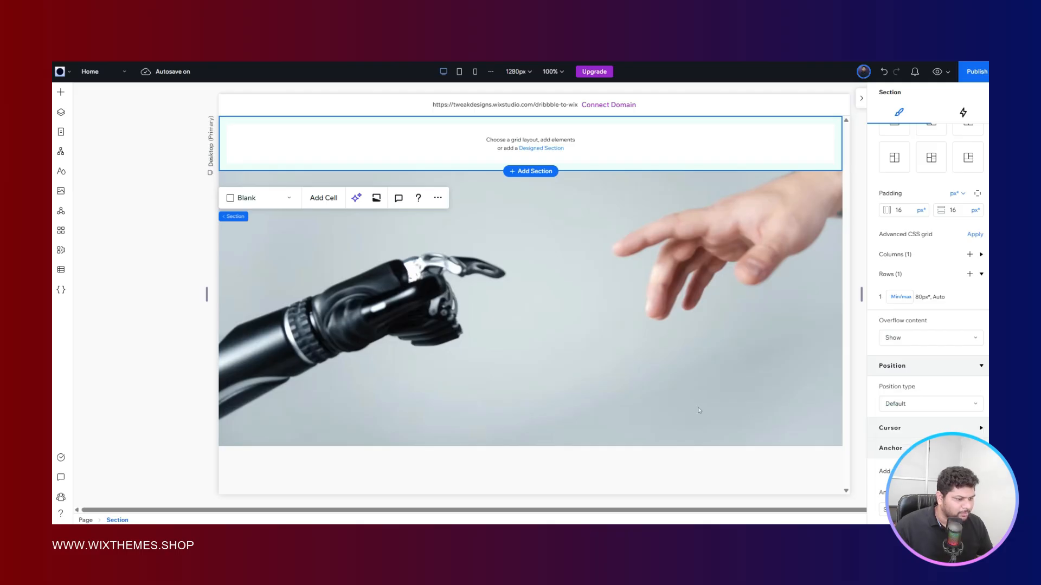
left_click(893, 408)
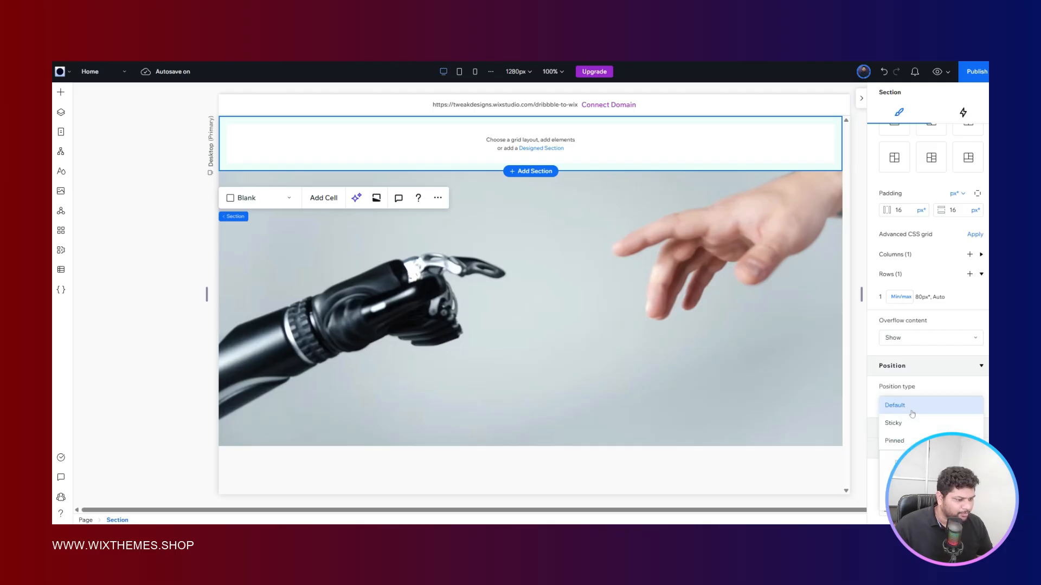
left_click(895, 442)
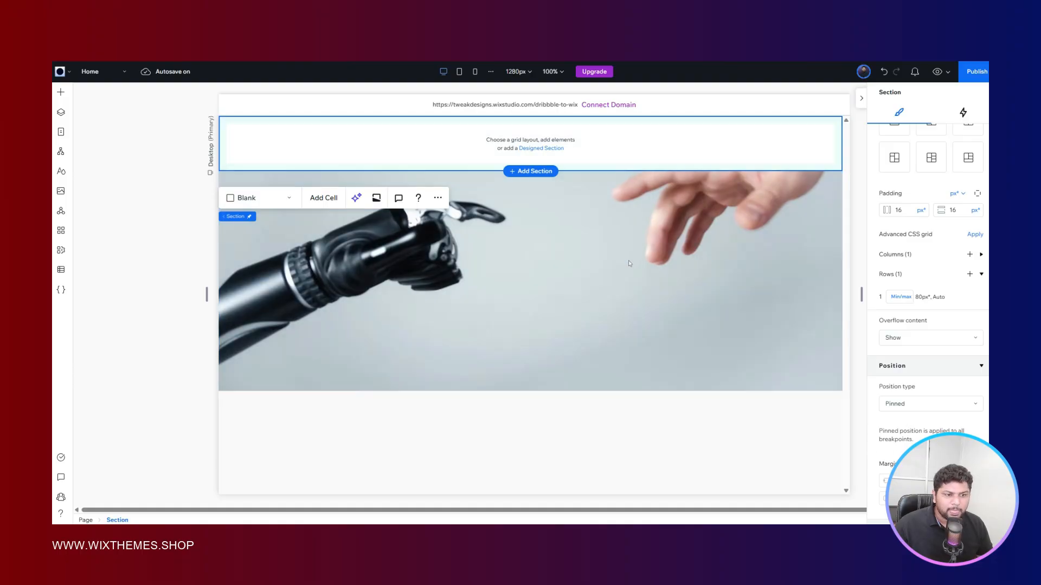
- Set the header section's background color opacity to 0% and compare the result with the reference design in Figma
scroll(901, 232, "up", 5)
scroll(901, 232, "up", 1)
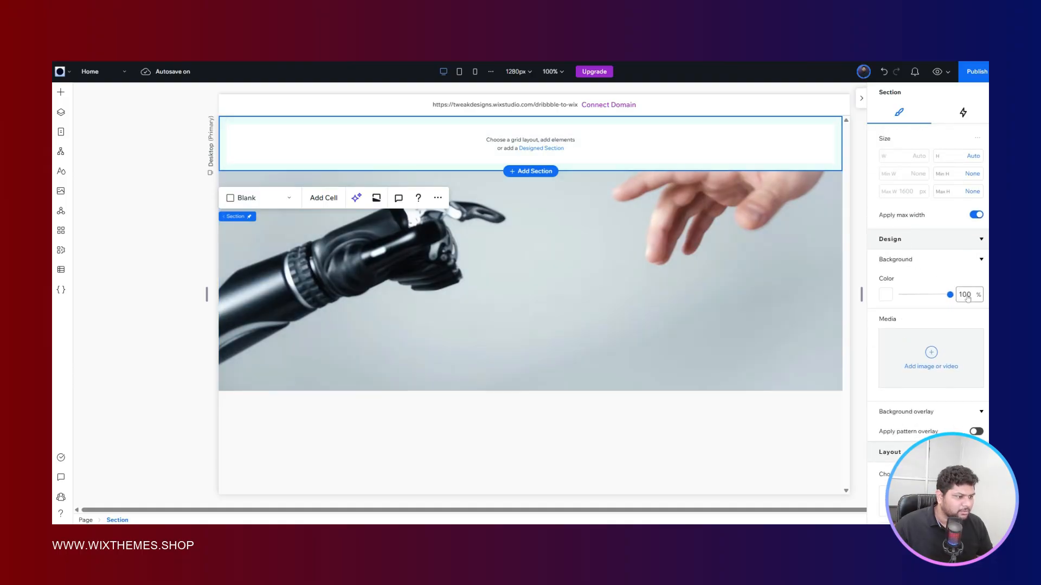
left_click(969, 294)
type("0")
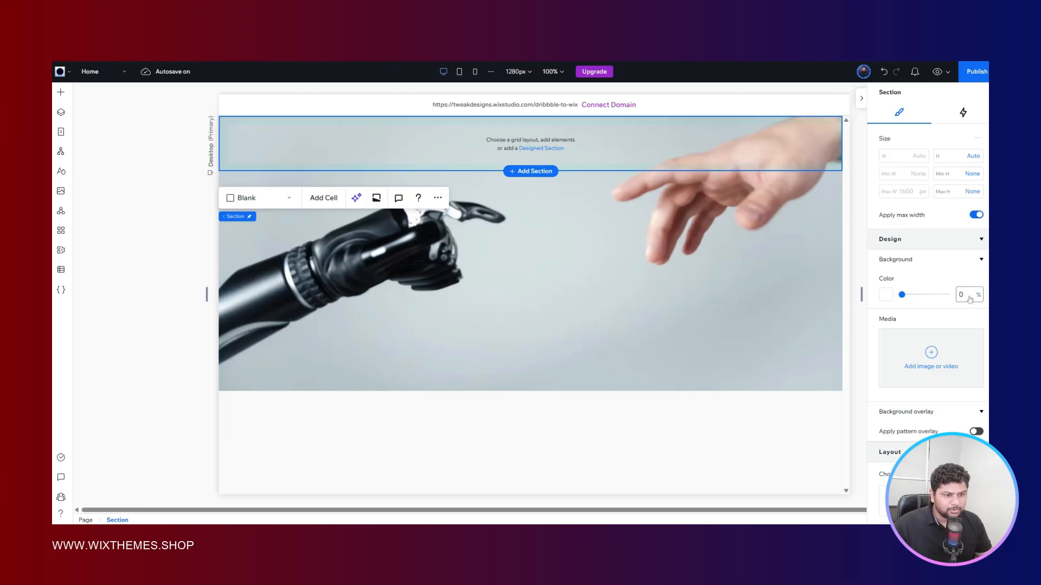
key("ctrl+Tab")
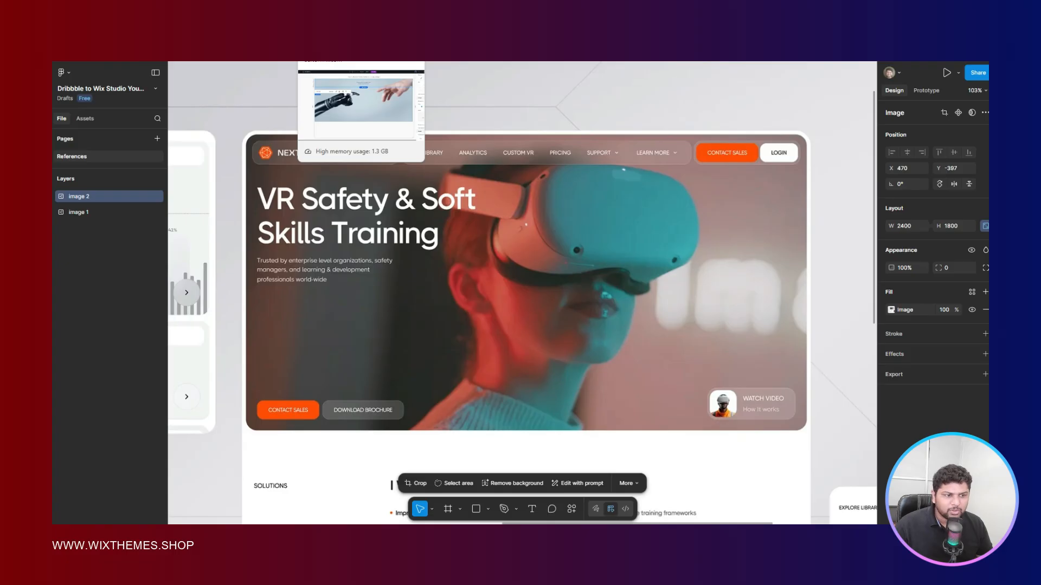
left_click(355, 34)
key("ctrl+Tab")
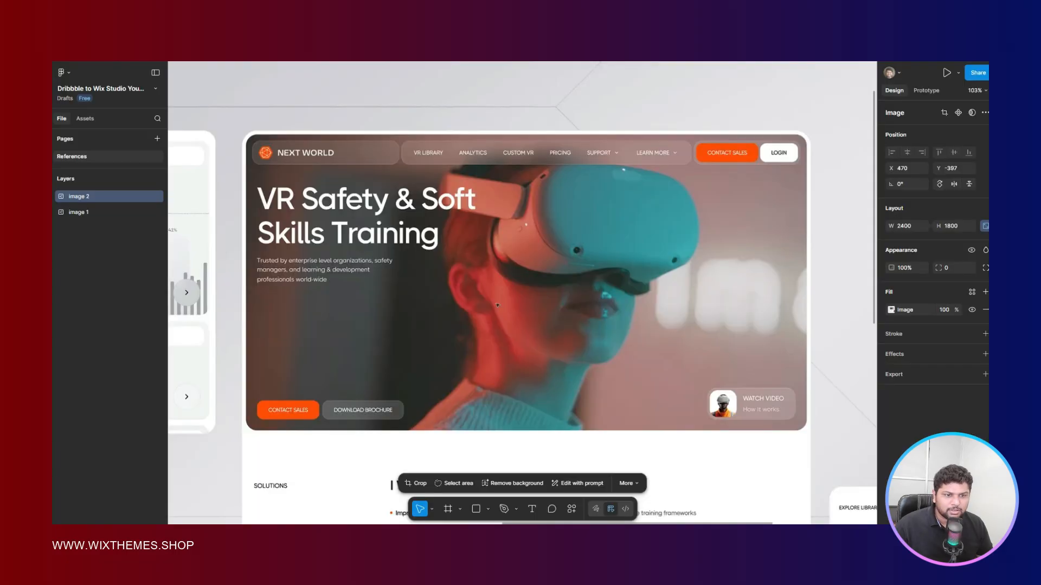
left_click(355, 34)
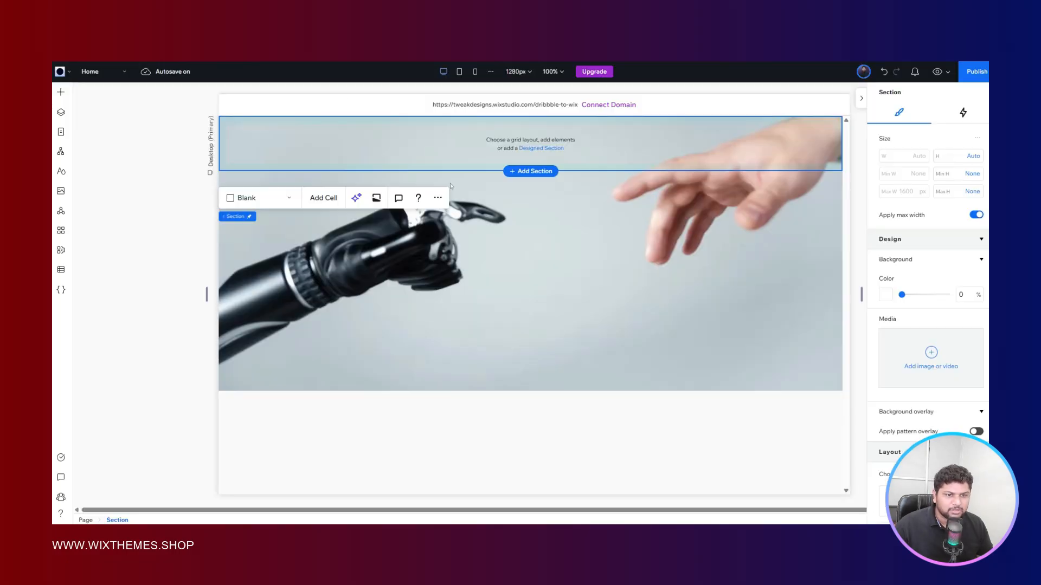
- Apply the advanced CSS grid to the header section and turn off its confirmation prompt for future use
scroll(922, 330, "down", 5)
scroll(922, 321, "down", 3)
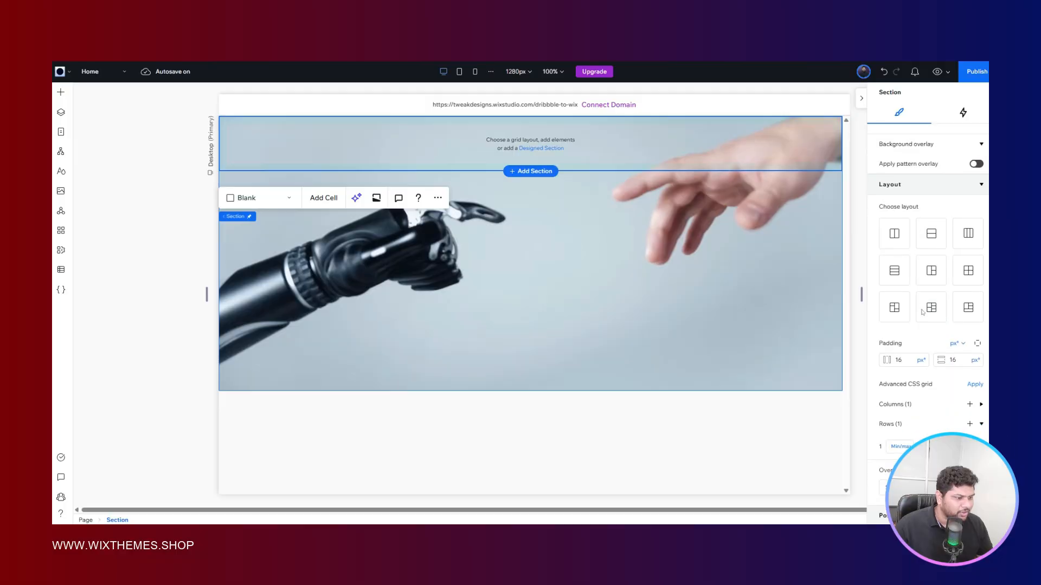
scroll(922, 308, "up", 2)
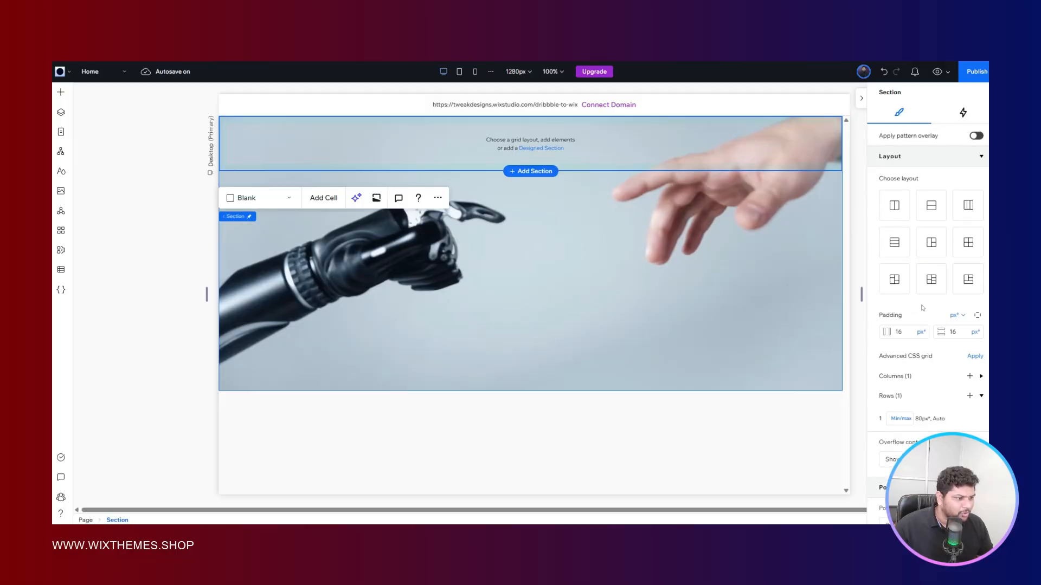
scroll(922, 308, "down", 3)
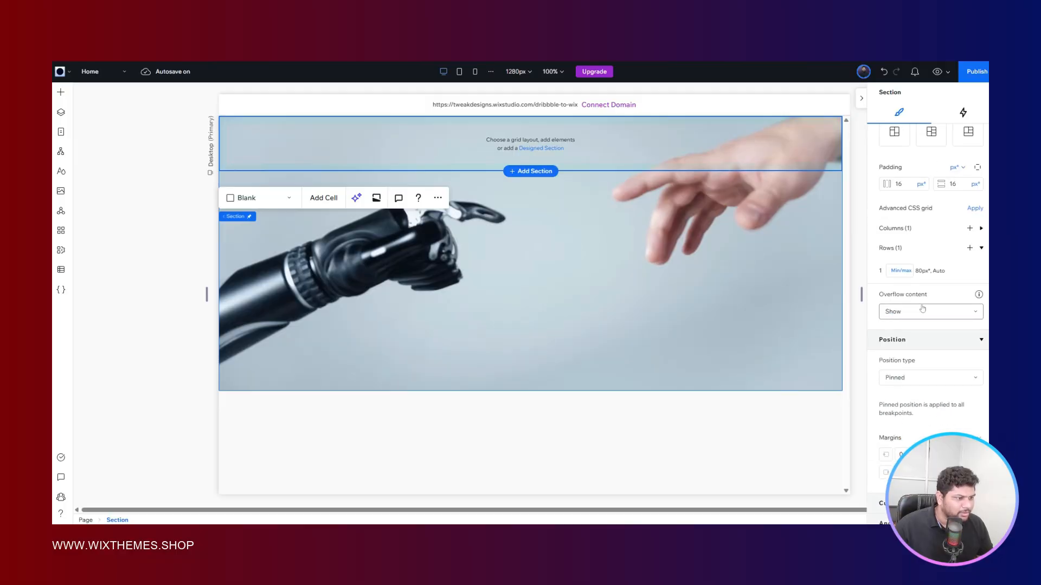
scroll(923, 308, "up", 1)
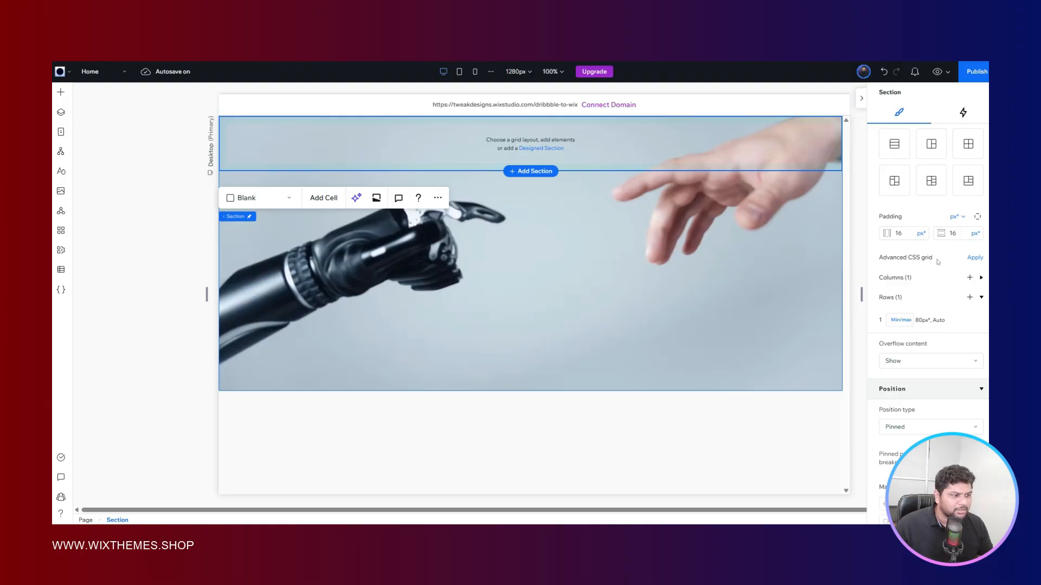
left_click(976, 258)
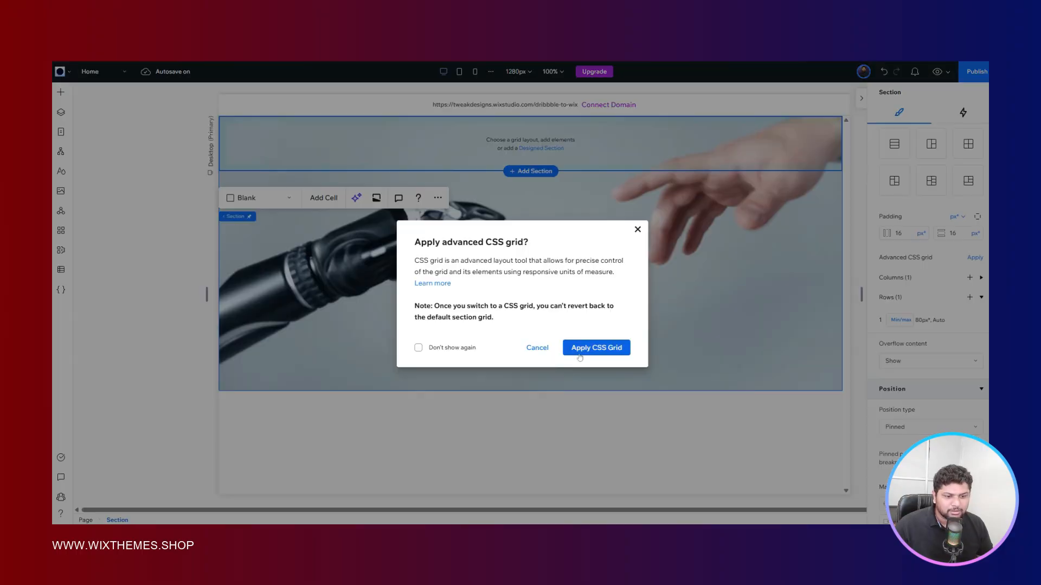
left_click(419, 348)
left_click(591, 350)
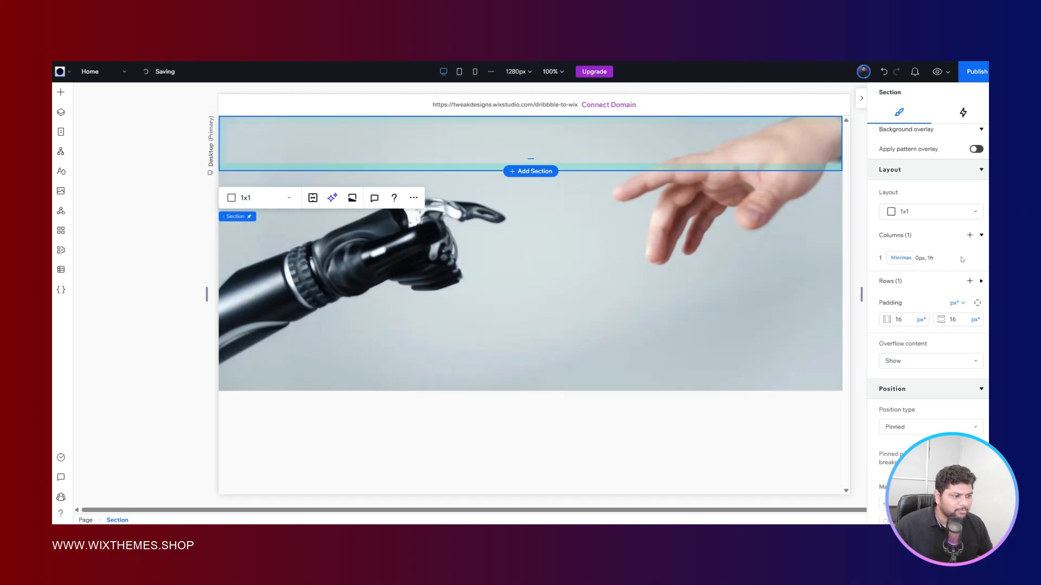
- Add two columns to the header section's grid to make three, checking the header layout in the Figma reference
left_click(969, 262)
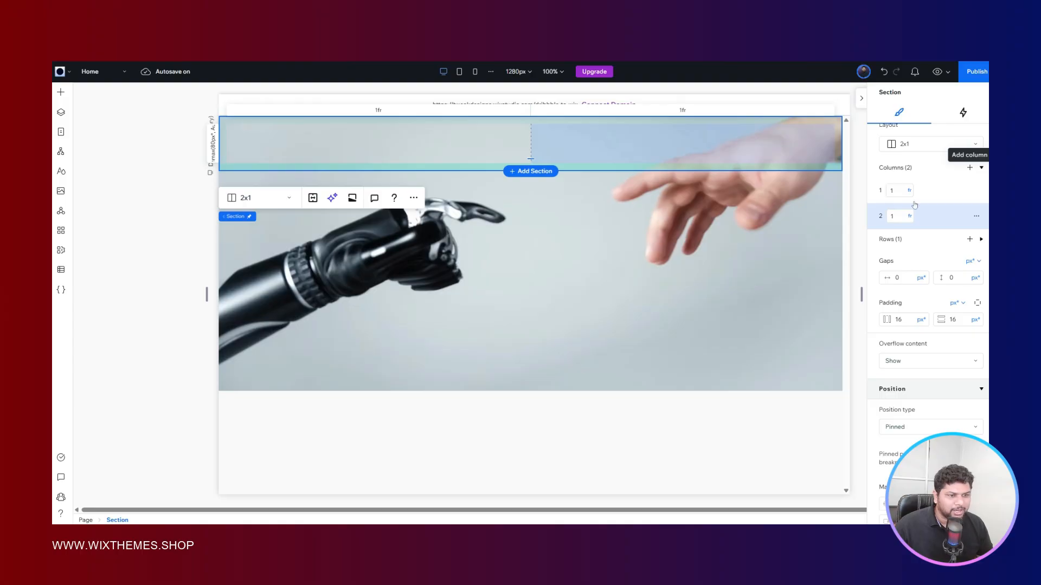
left_click(970, 167)
left_click(355, 62)
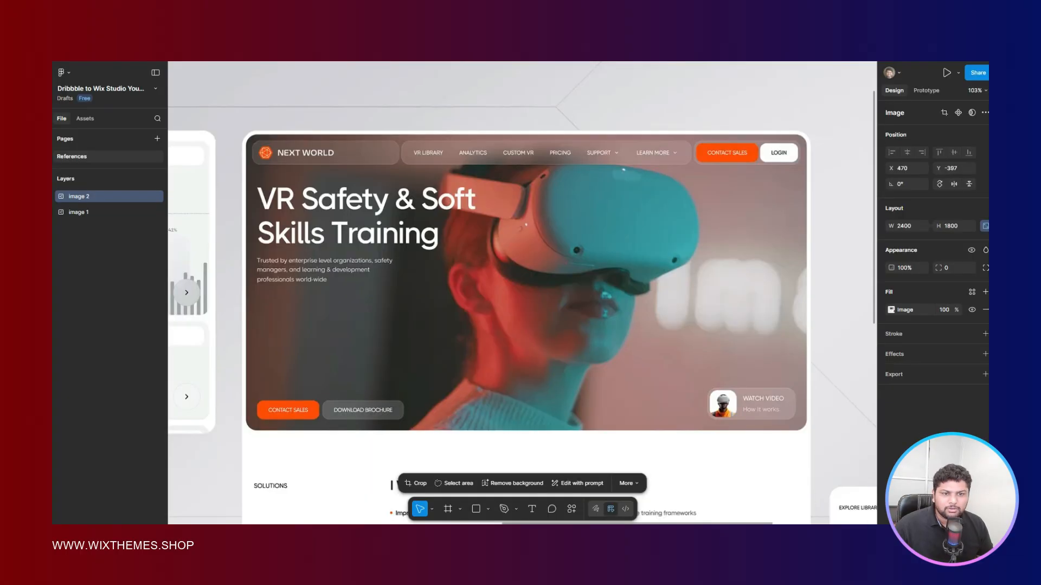
left_click(239, 62)
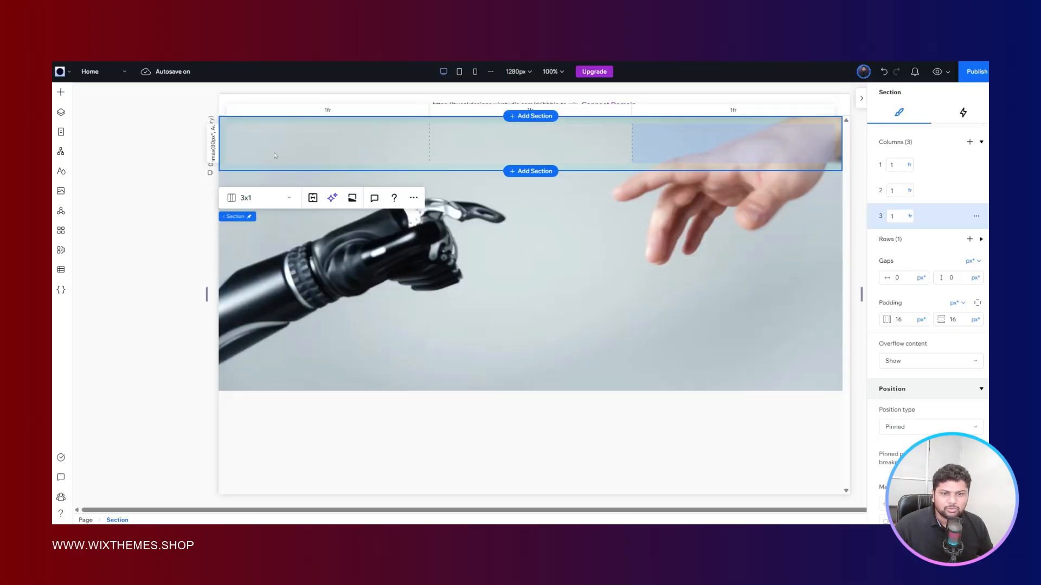
- Add a container to the header's first grid cell and stretch it to fill the cell
right_click(236, 131)
mouse_move(337, 372)
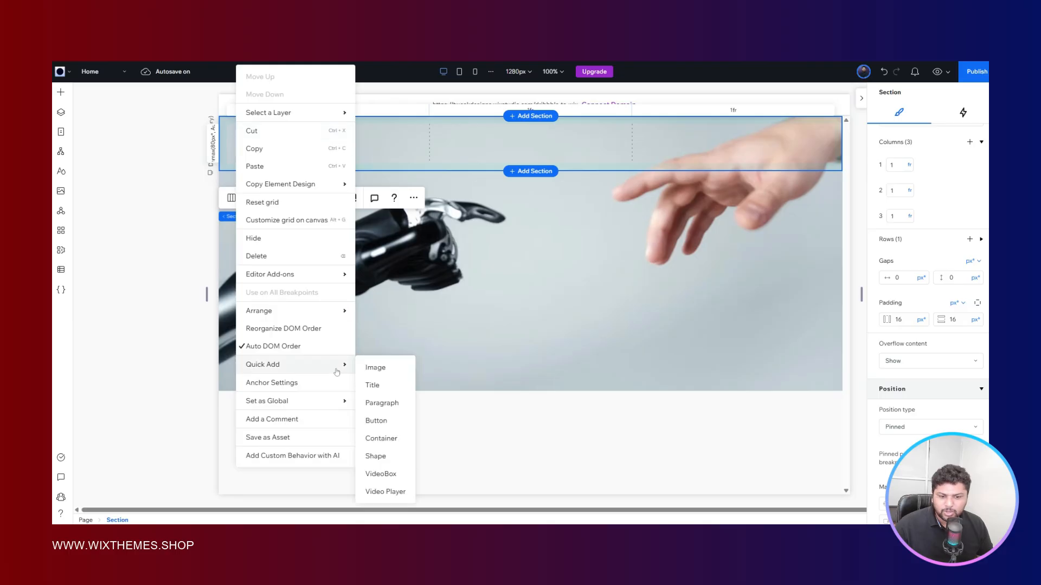
left_click(382, 438)
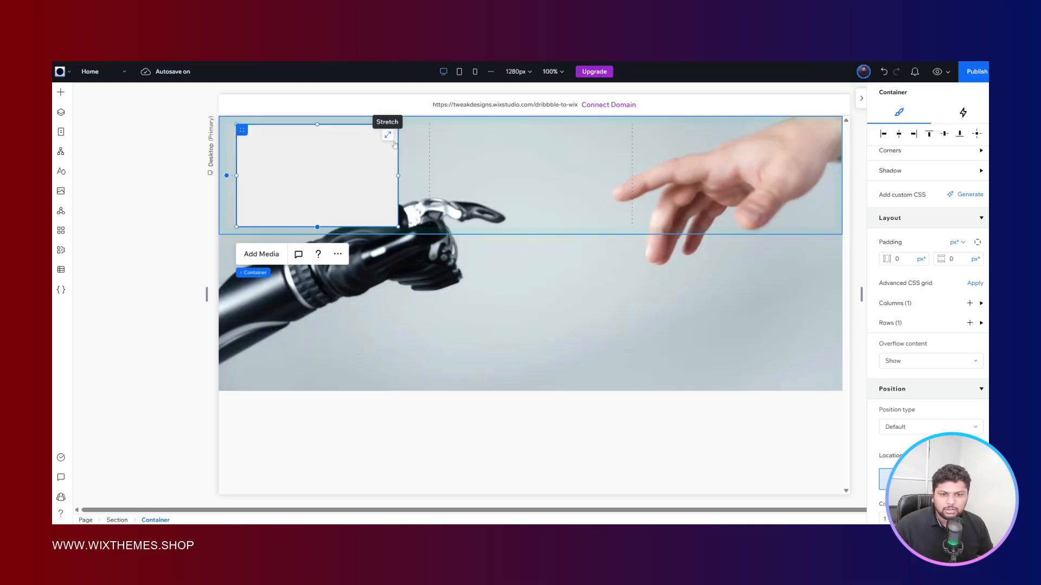
left_click(391, 139)
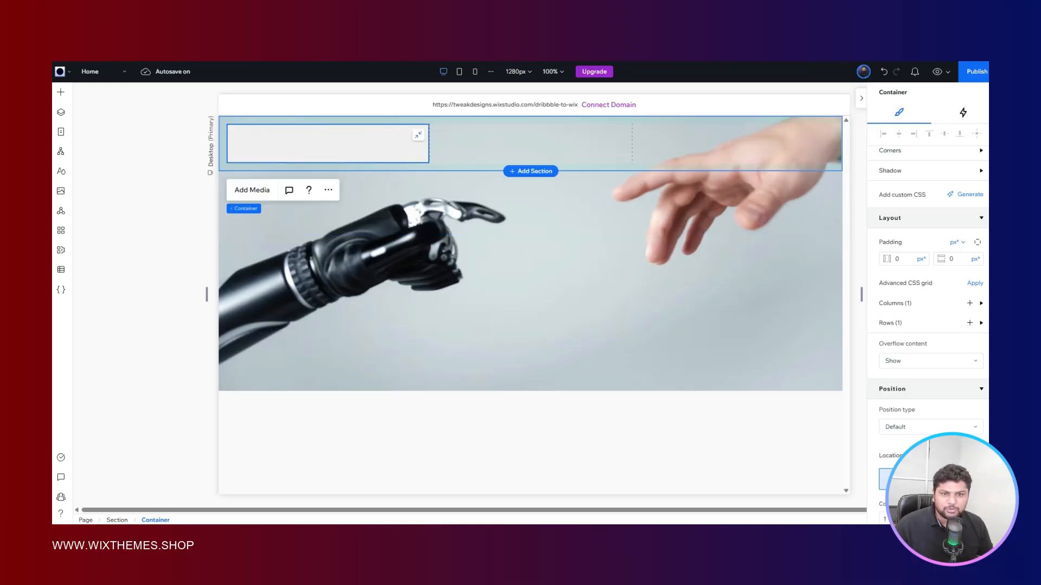
- Set the header container's background fill to white (#FFFFFF) and turn on its glass effect
key("ctrl+Tab")
key("ctrl+shift+Tab")
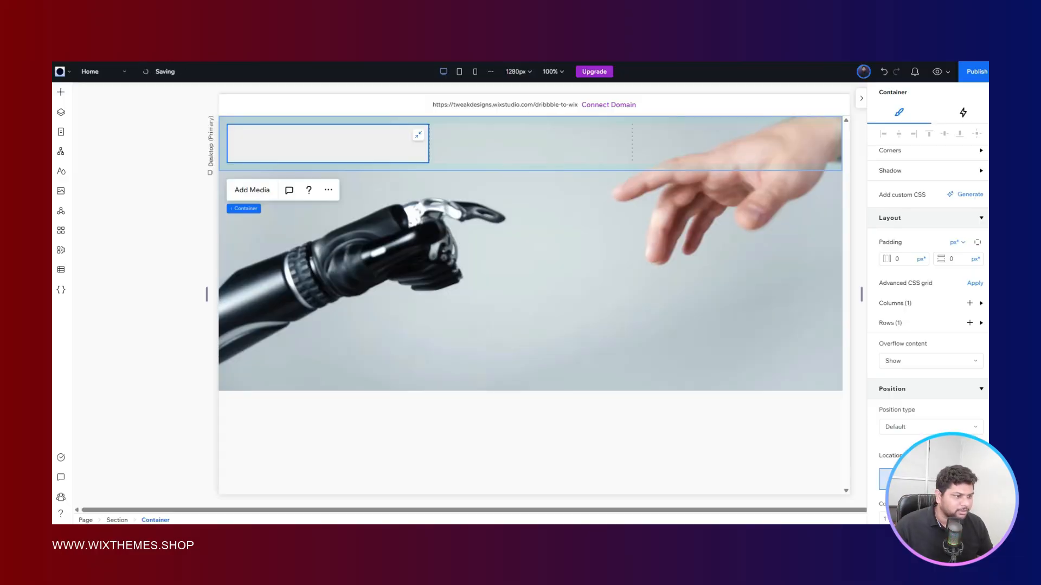
scroll(907, 284, "up", 5)
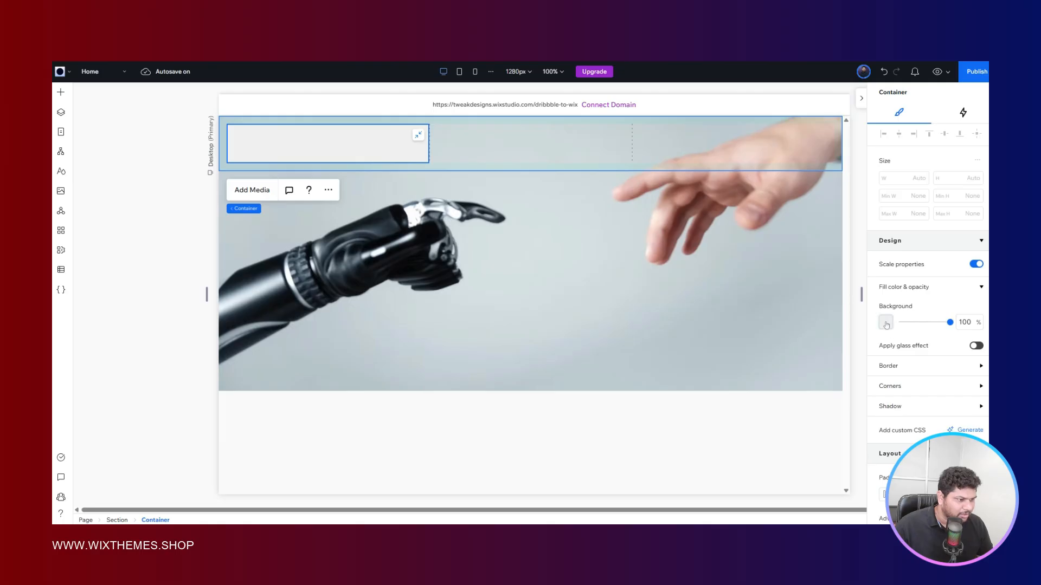
left_click(886, 323)
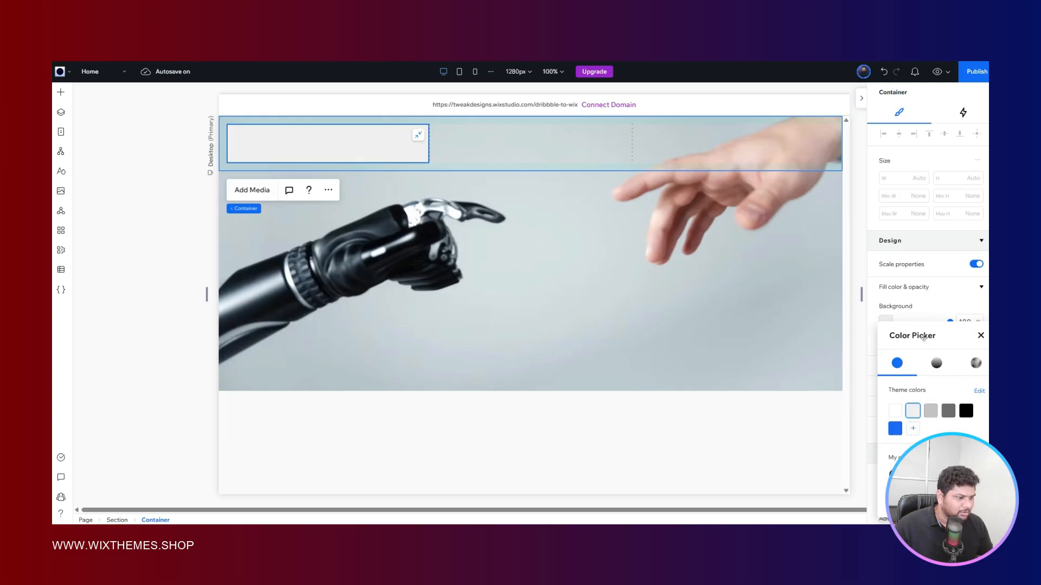
left_click(893, 304)
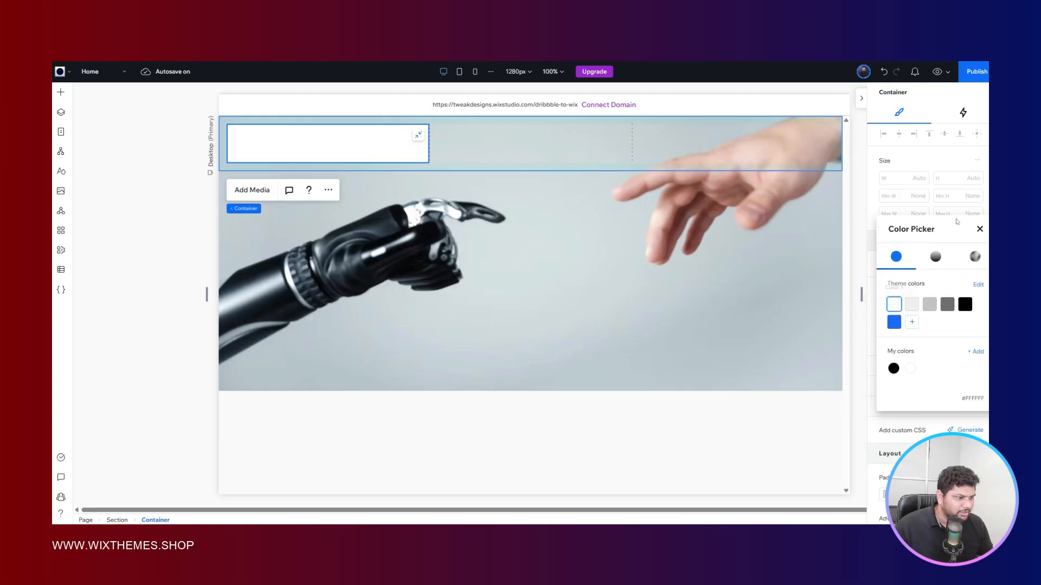
left_click(980, 229)
scroll(963, 259, "down", 2)
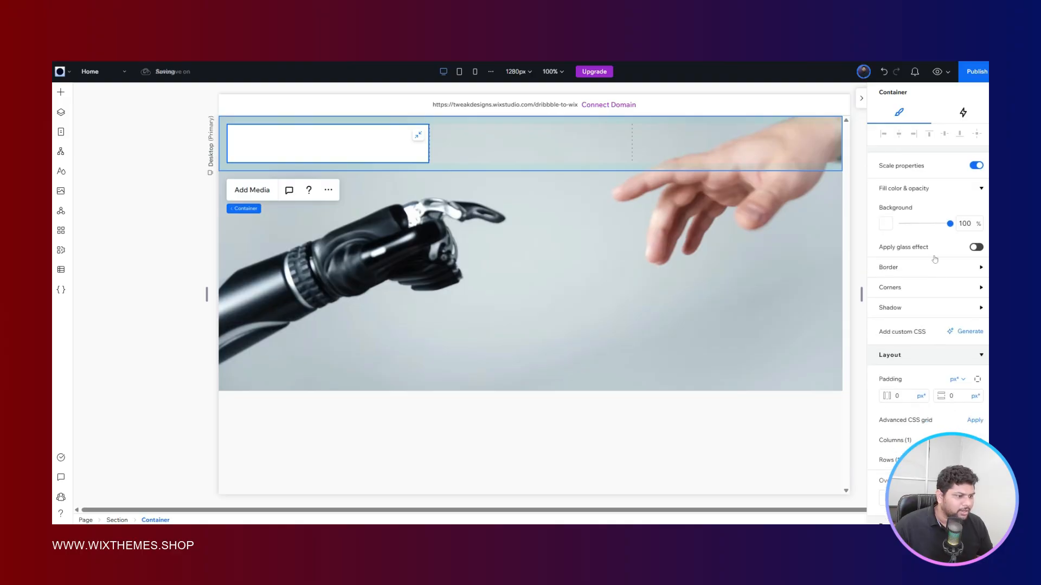
left_click(978, 247)
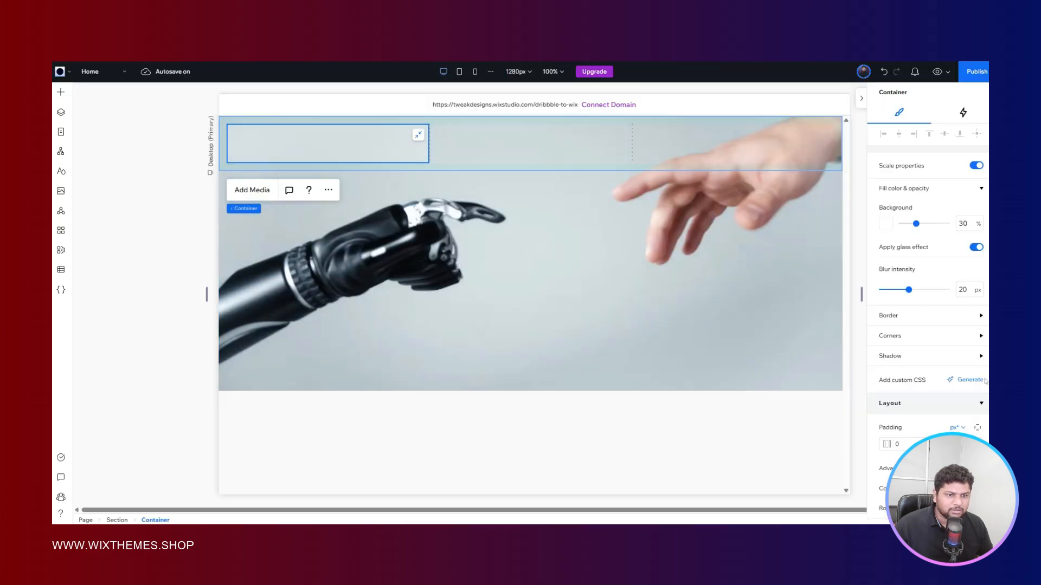
- Set the header container's corner radius to 8 px on all corners and compare it with the Figma reference
left_click(900, 335)
scroll(900, 336, "down", 3)
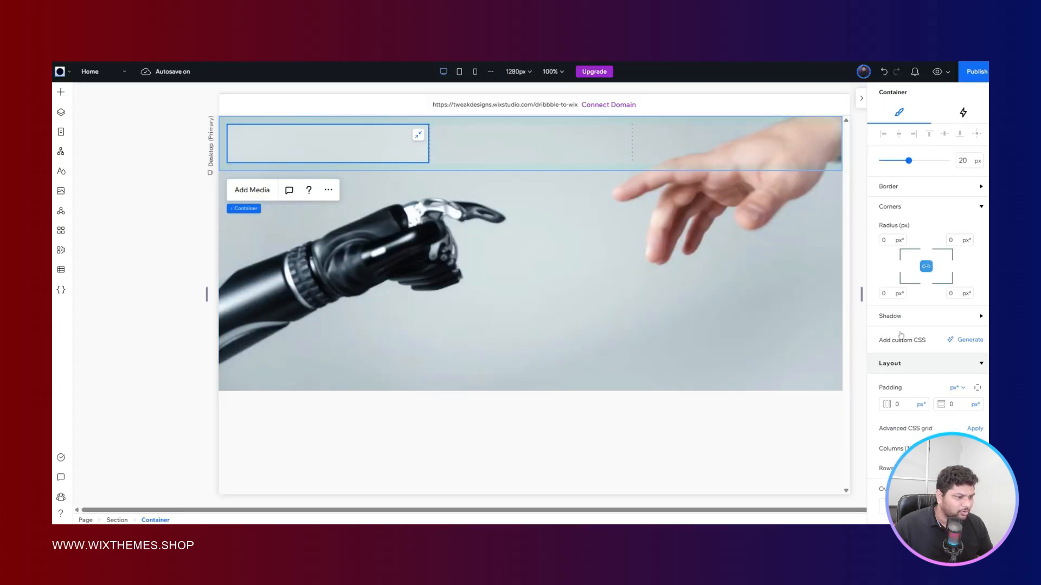
left_click(888, 221)
type("8")
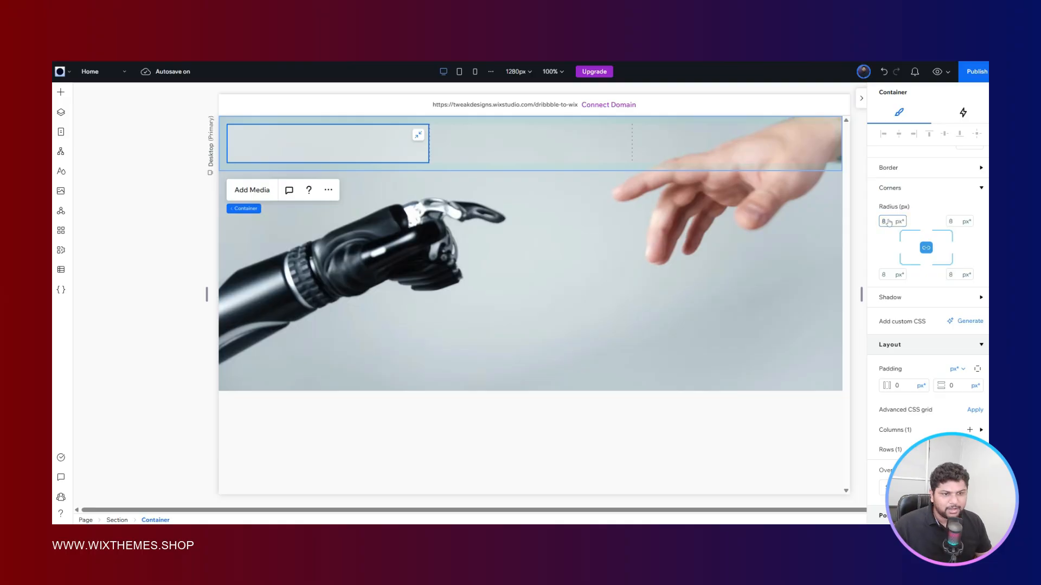
key("Return")
left_click(465, 257)
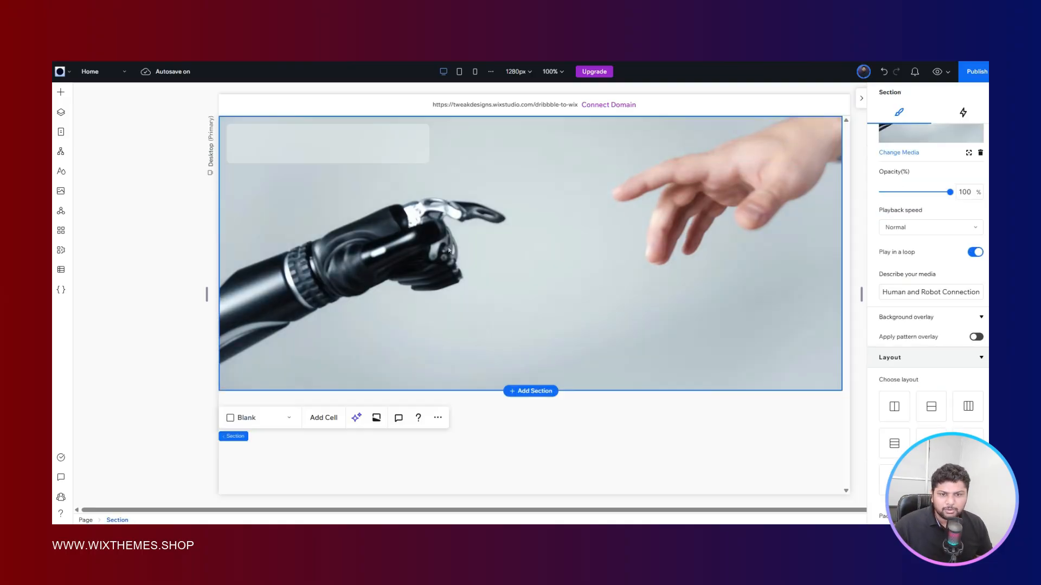
key("ctrl+Tab")
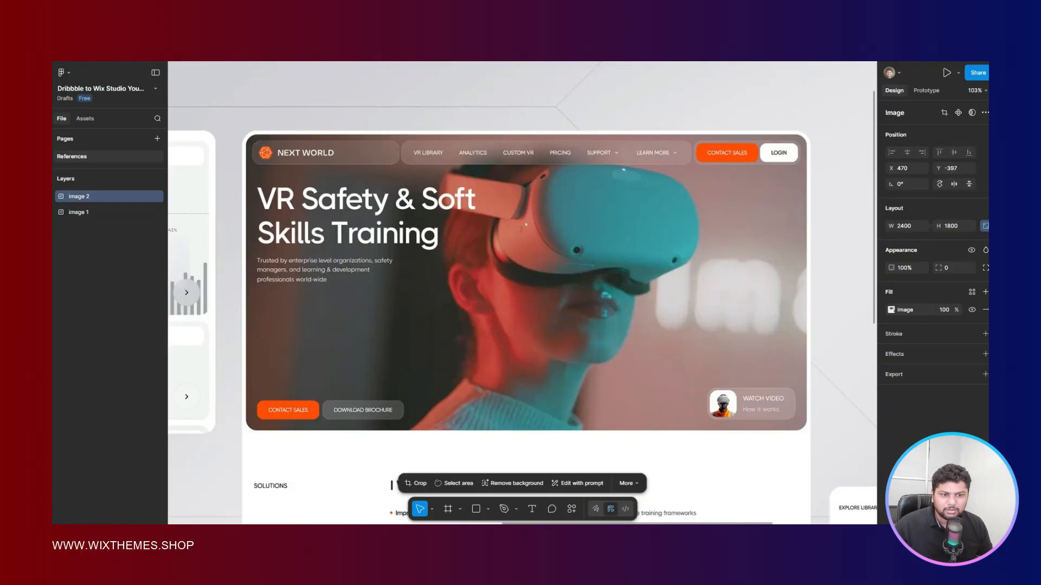
key("ctrl+Tab")
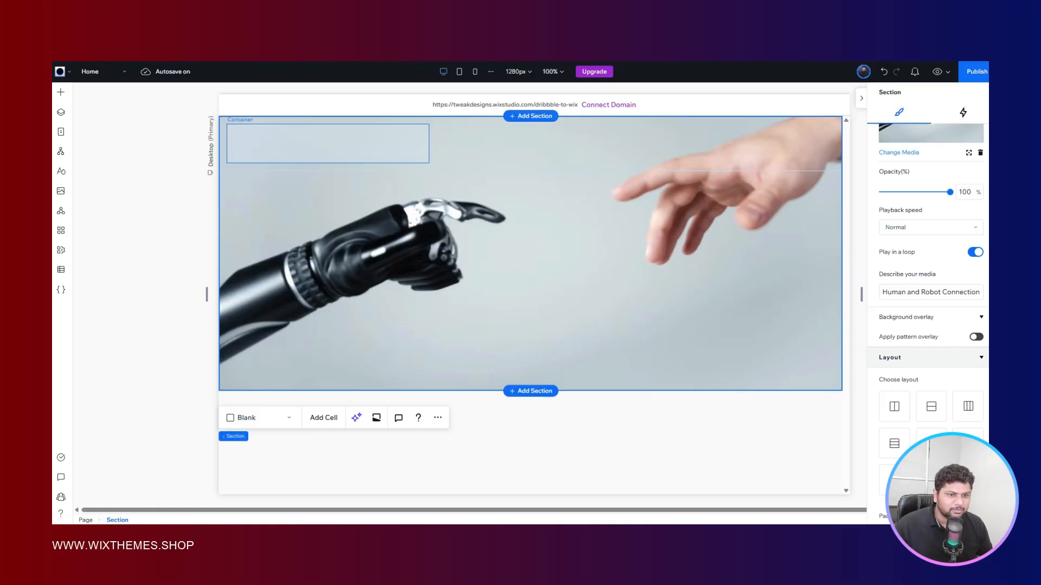
- Set the header container's corner radius to 16 px on all corners
scroll(918, 300, "up", 4)
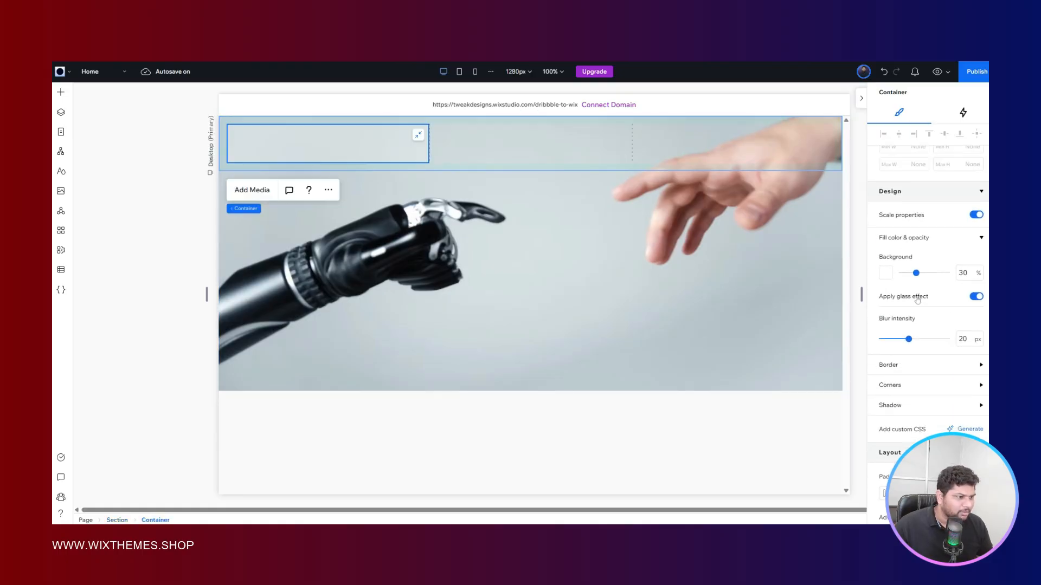
scroll(917, 300, "down", 1)
scroll(917, 299, "down", 3)
left_click(895, 196)
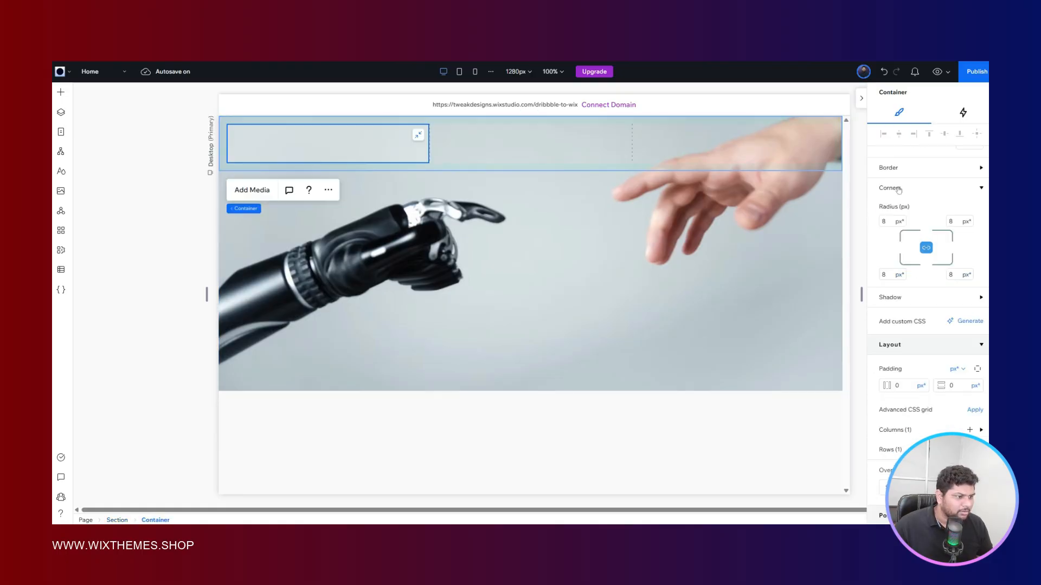
left_click(894, 222)
type("16")
key("Return")
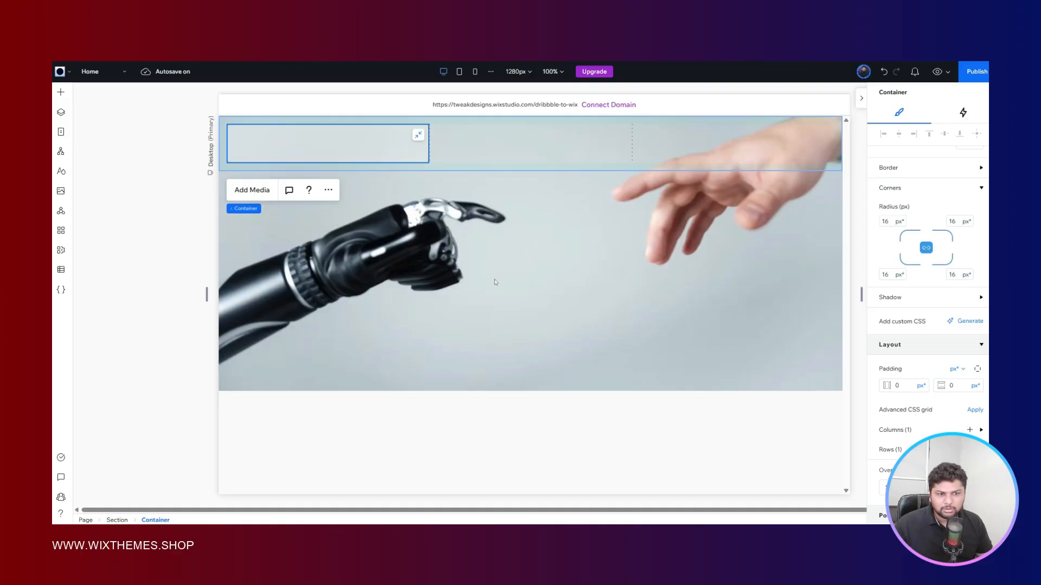
left_click(153, 211)
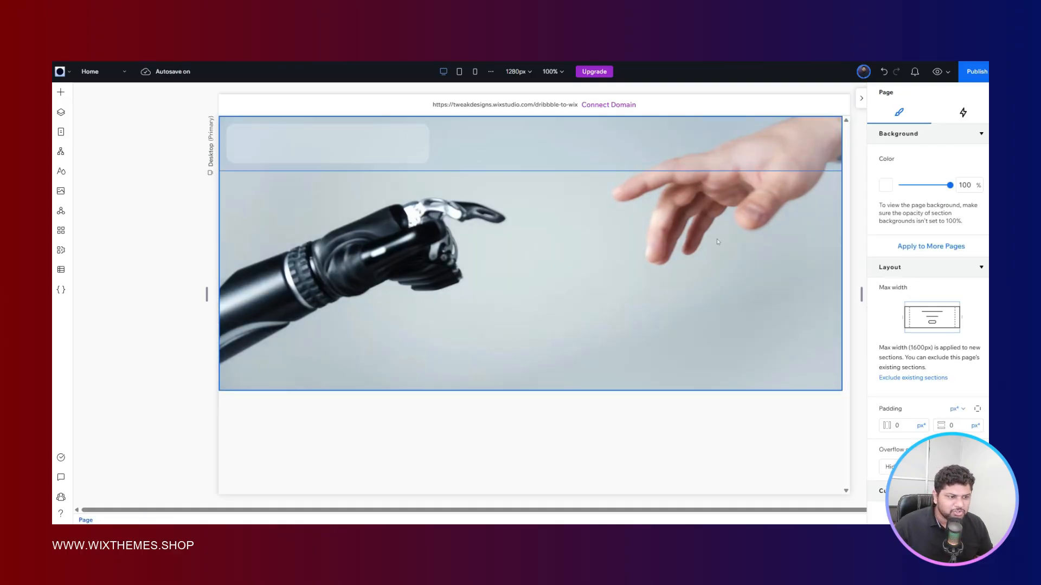
- Replace the hero section's background video with "Immersive VR Home Experience" from the Wix technology videos
left_click(759, 270)
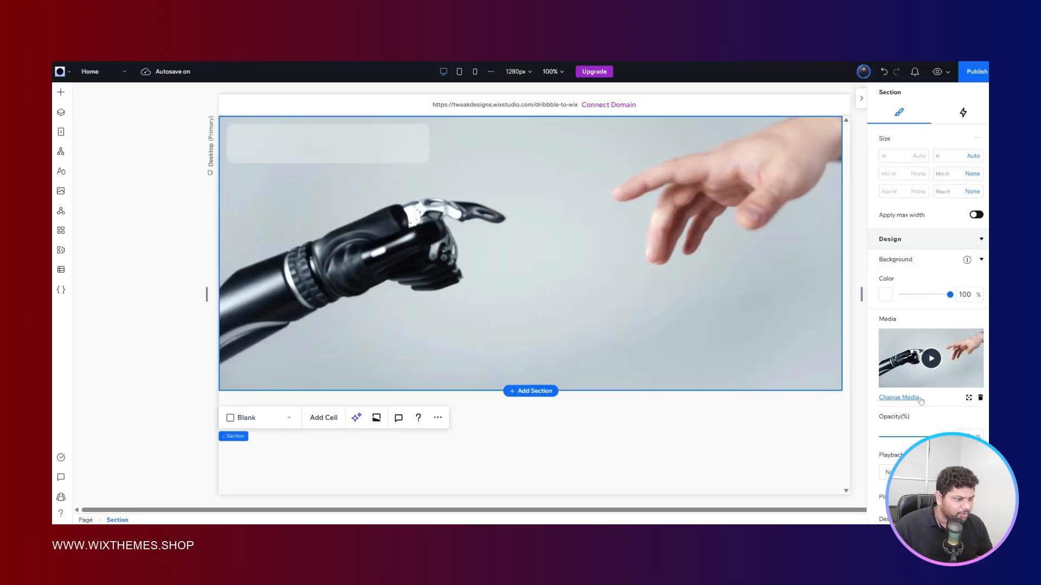
left_click(900, 398)
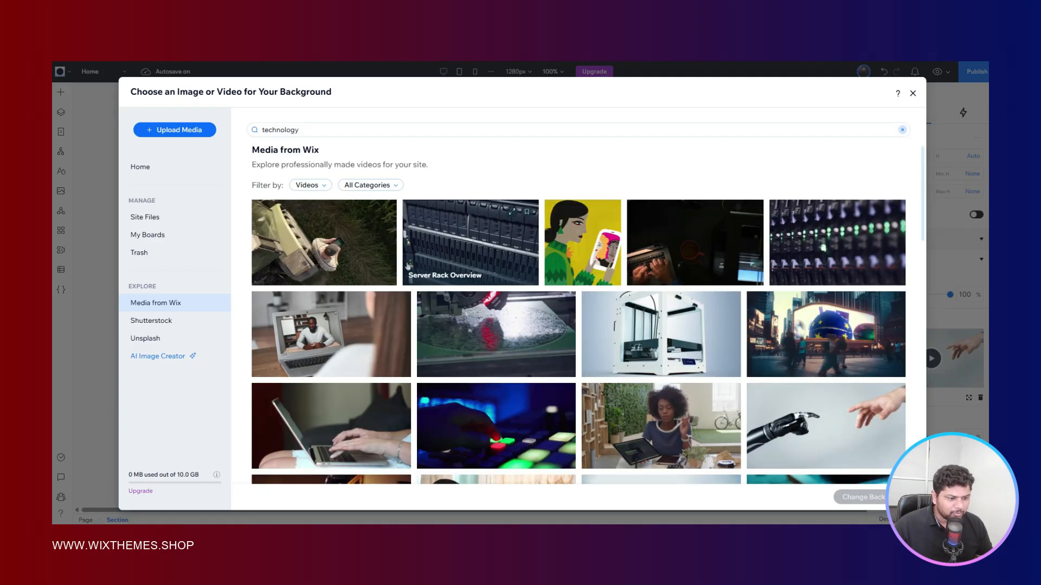
scroll(408, 266, "down", 5)
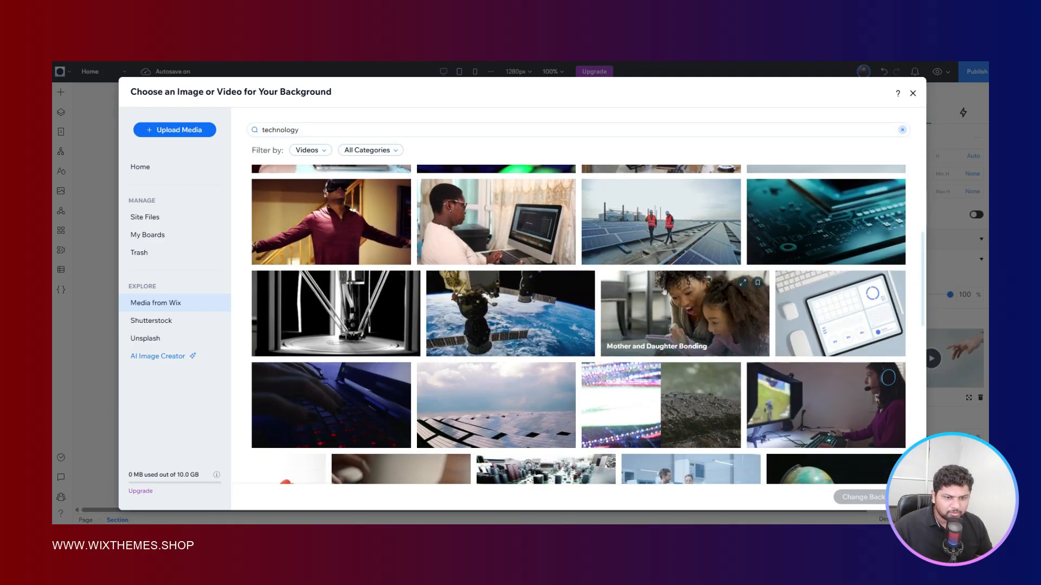
left_click(359, 221)
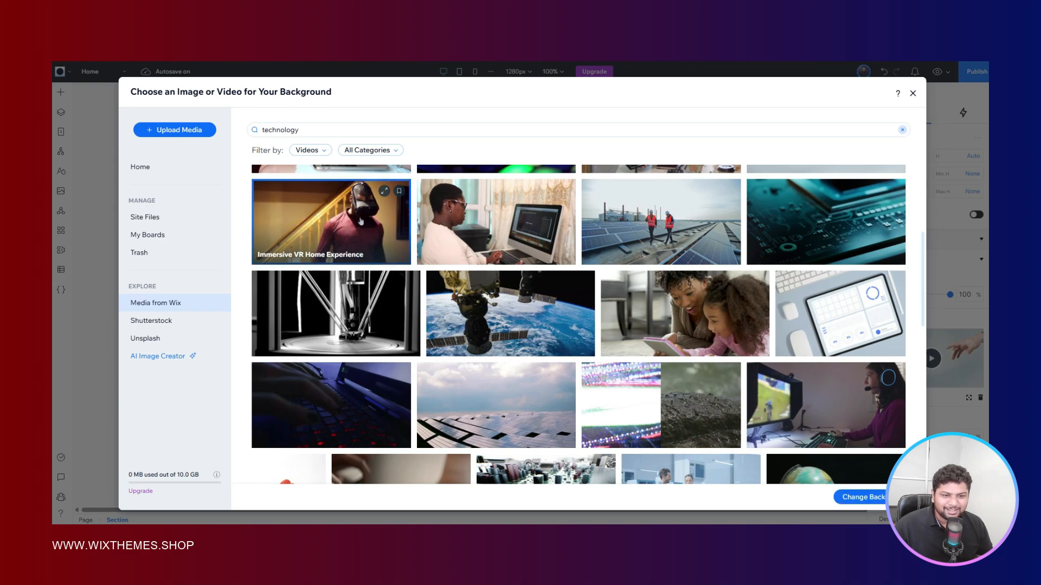
scroll(779, 314, "down", 4)
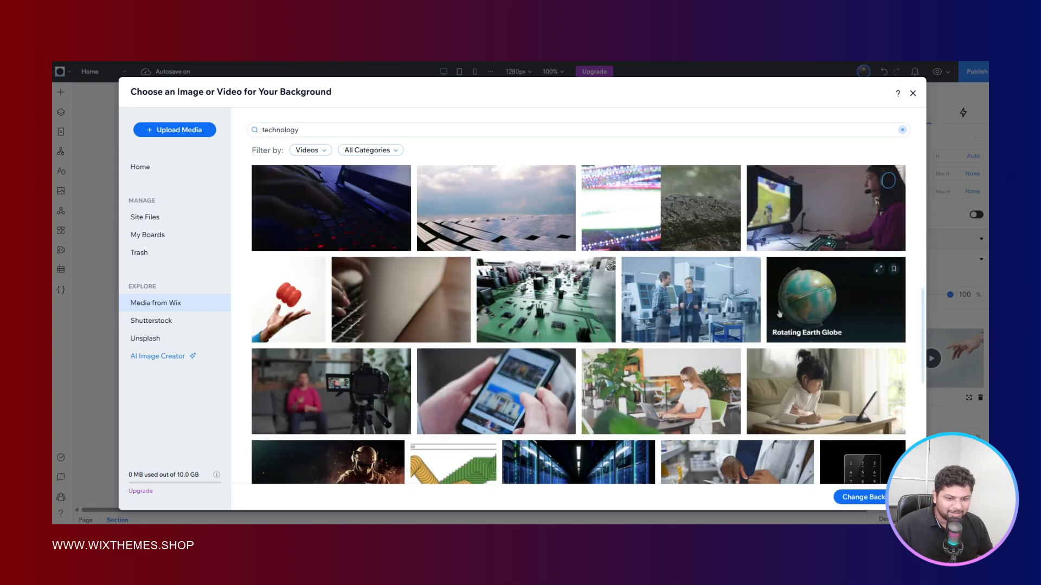
scroll(846, 320, "down", 4)
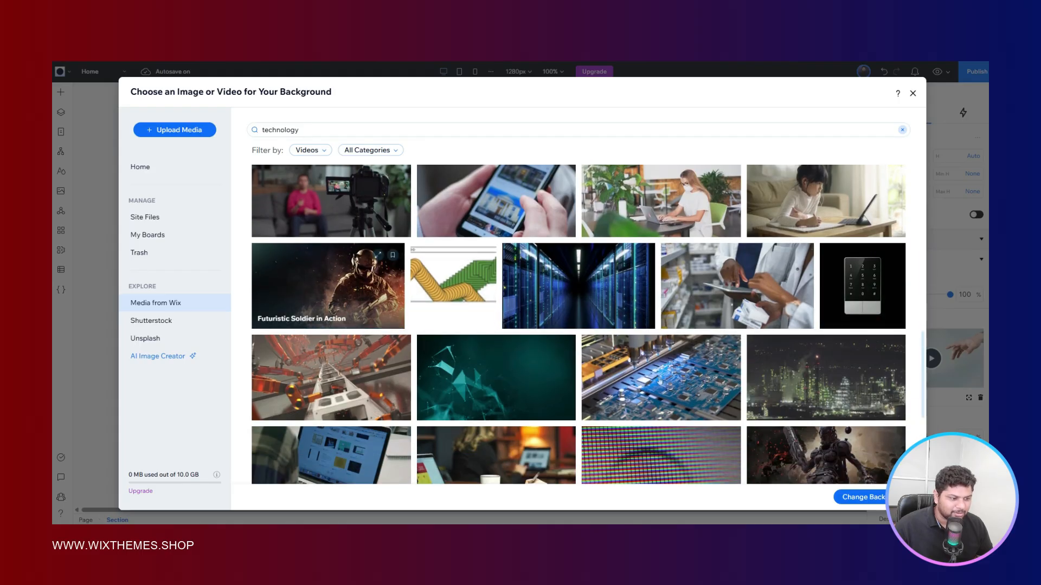
left_click(838, 497)
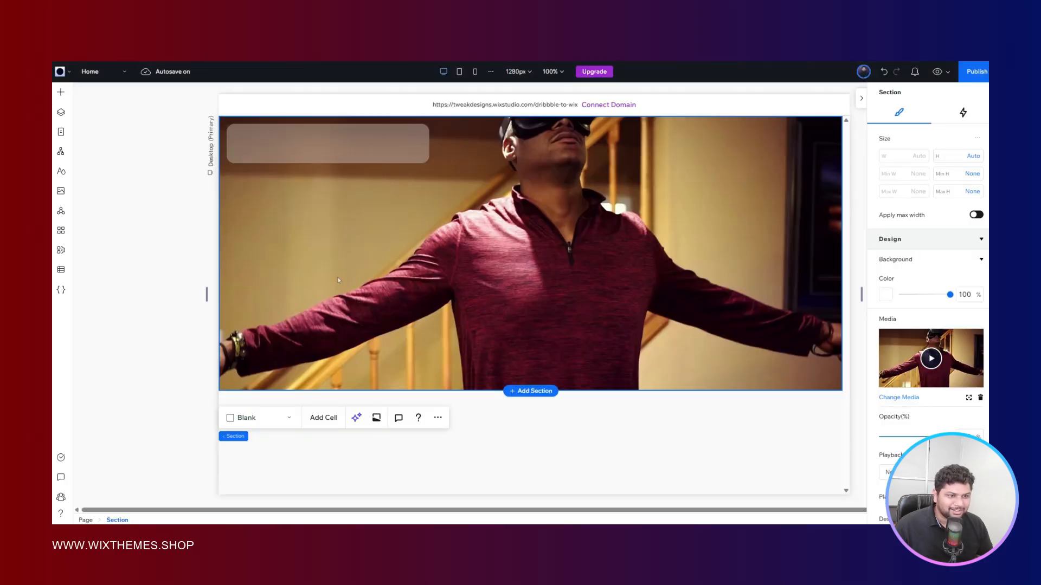
left_click(165, 167)
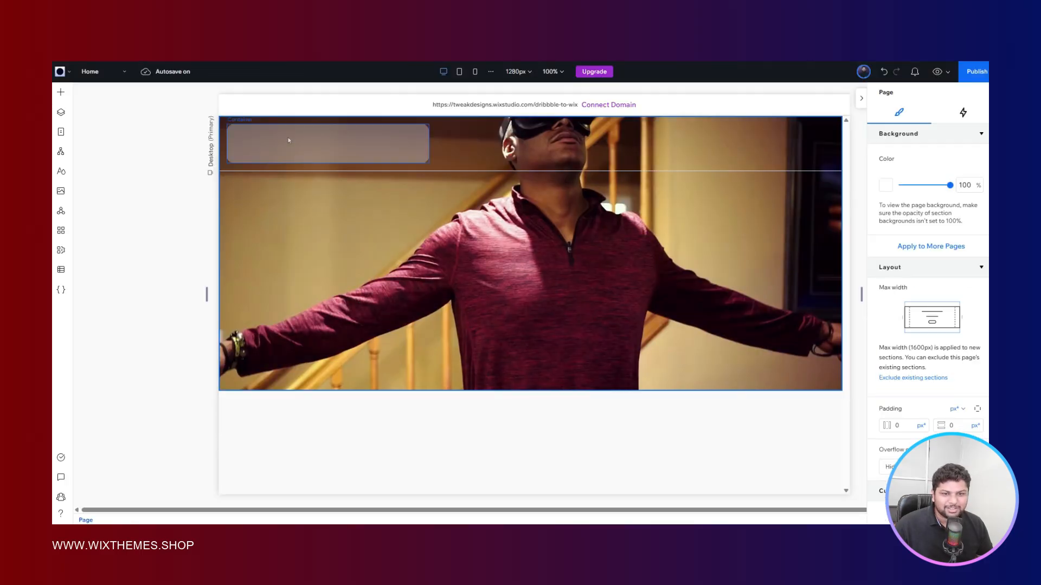
- Give the header container a 1 px border in the light grey theme color Color 2, checking the Figma reference
left_click(326, 154)
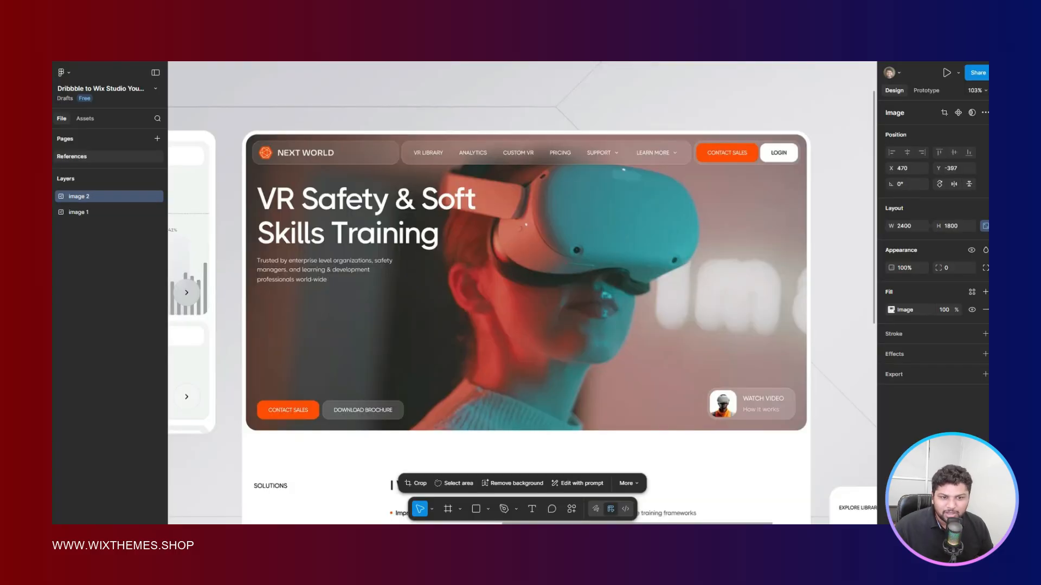
left_click(341, 33)
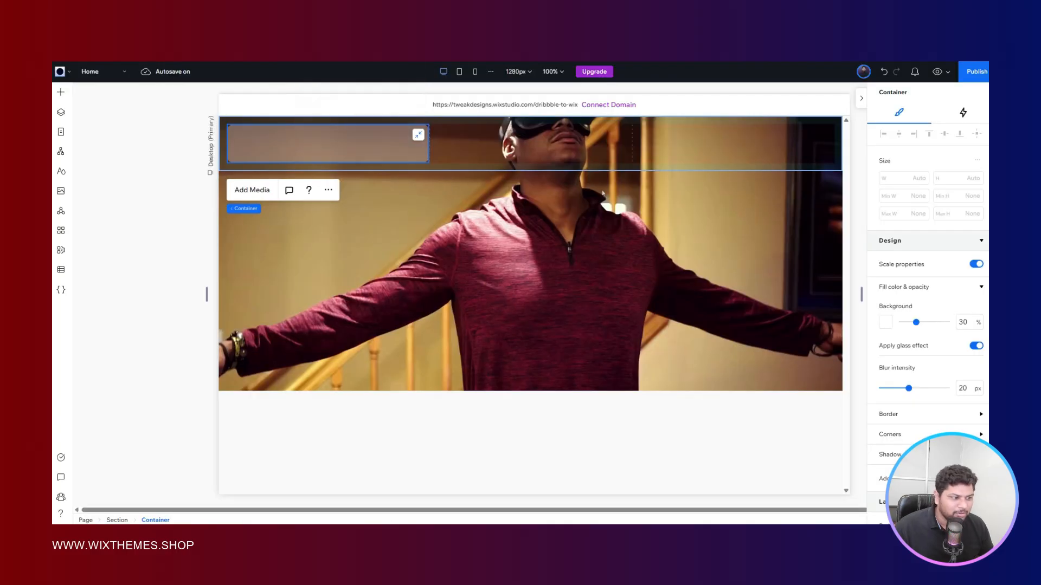
scroll(923, 318, "down", 3)
left_click(890, 266)
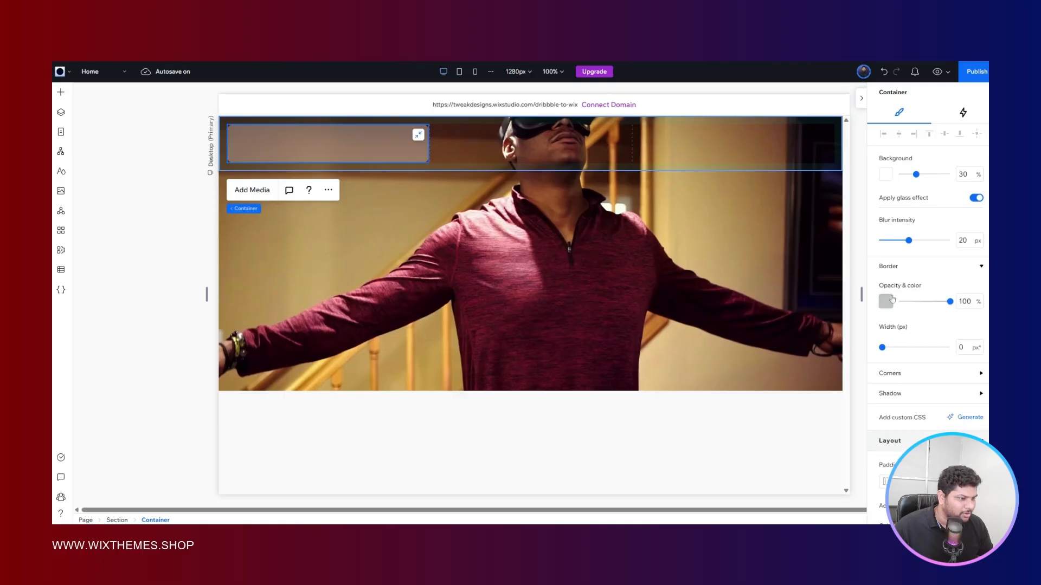
left_click(889, 299)
left_click(916, 374)
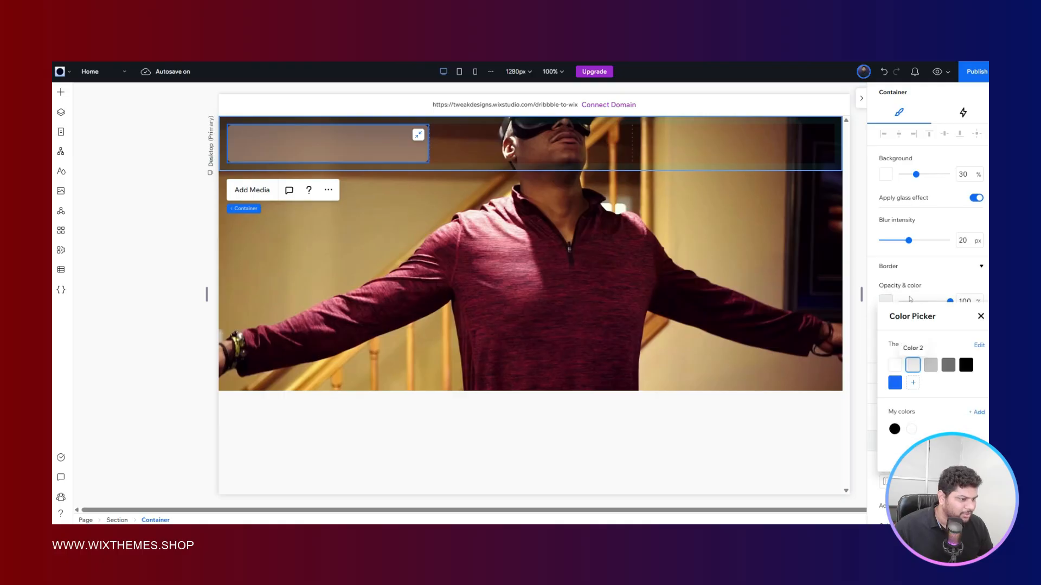
left_click(912, 293)
left_click(962, 347)
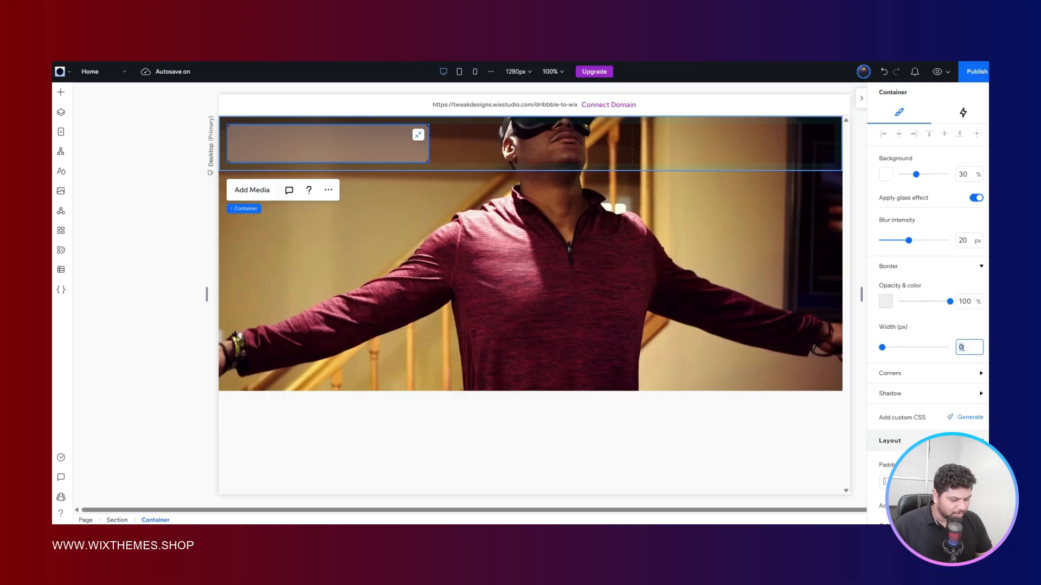
type("1")
left_click(432, 287)
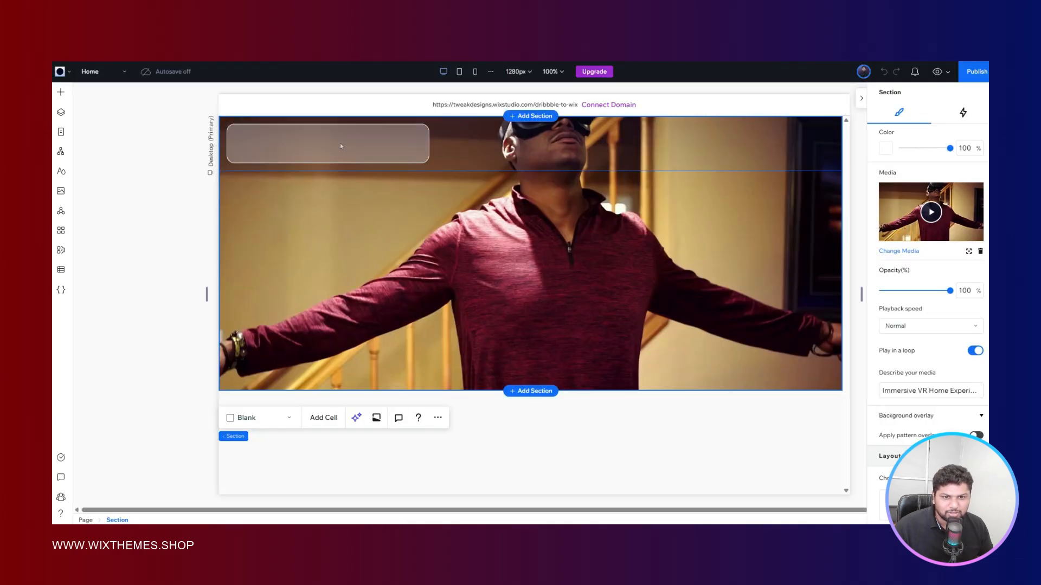
- Set the header container's border opacity to 40% and compare the result with the Figma reference
left_click(339, 142)
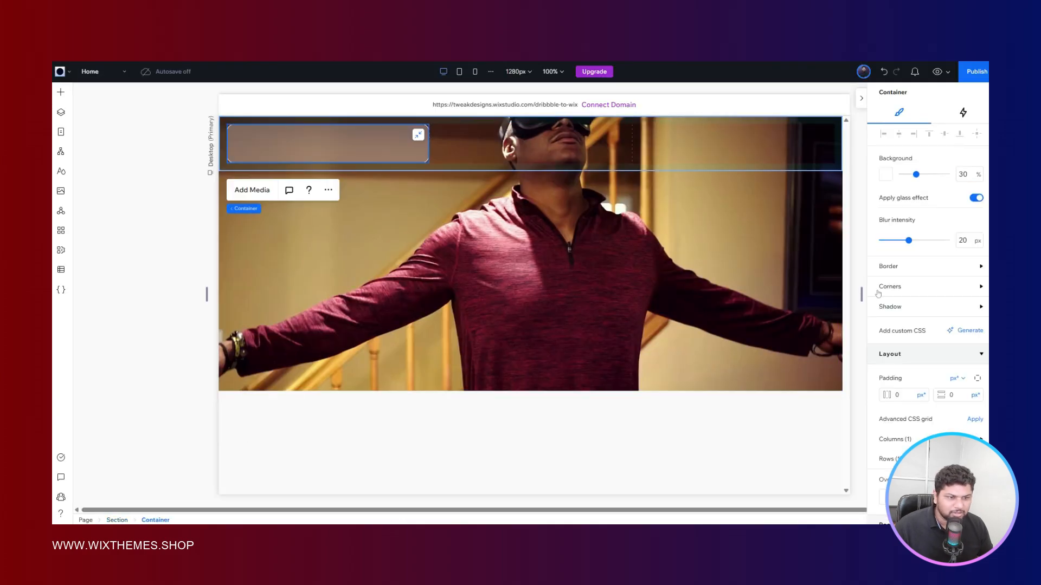
scroll(933, 318, "down", 3)
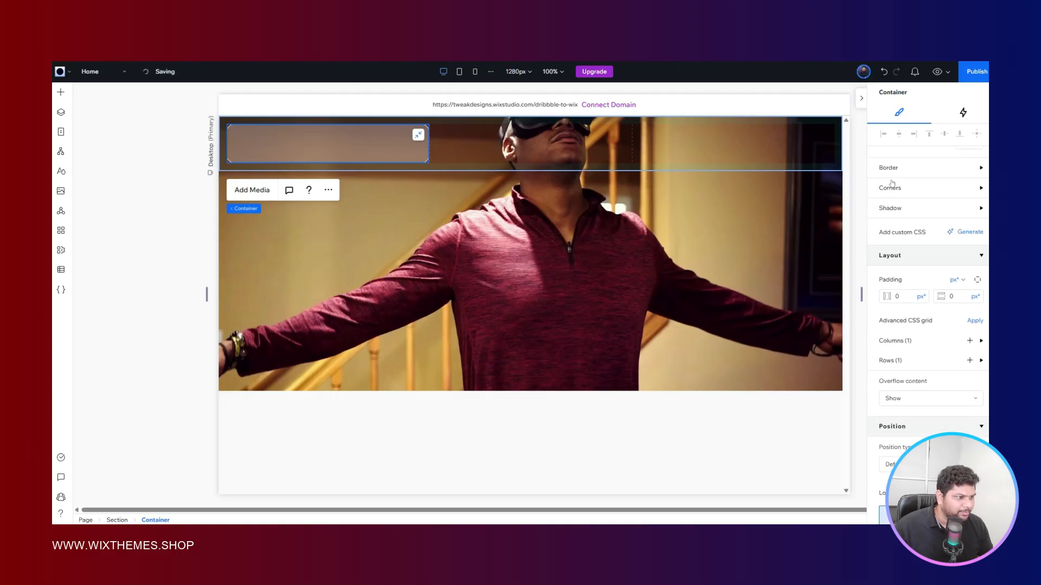
left_click(965, 168)
left_click(975, 199)
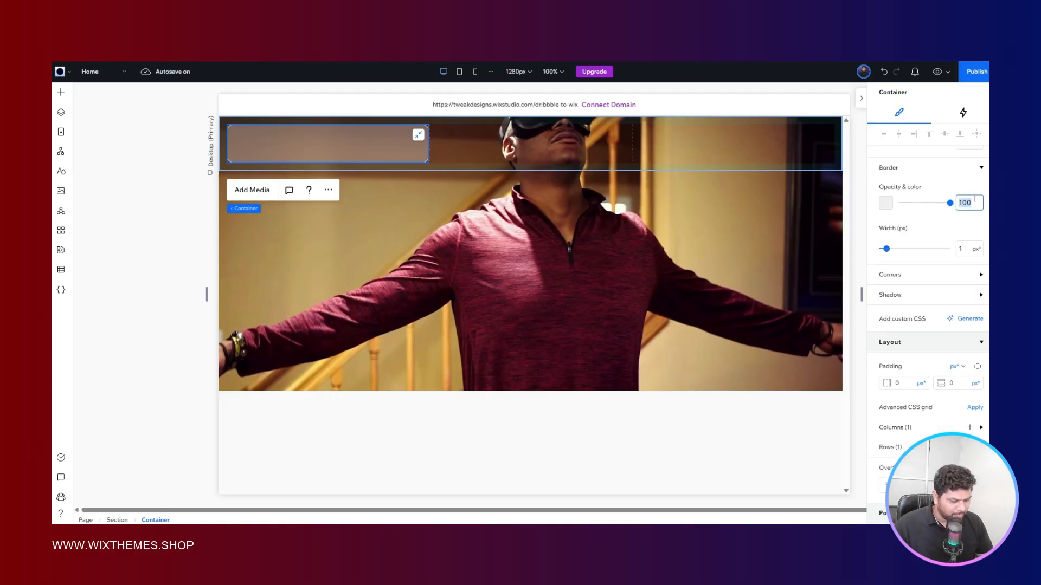
type("40")
key("Return")
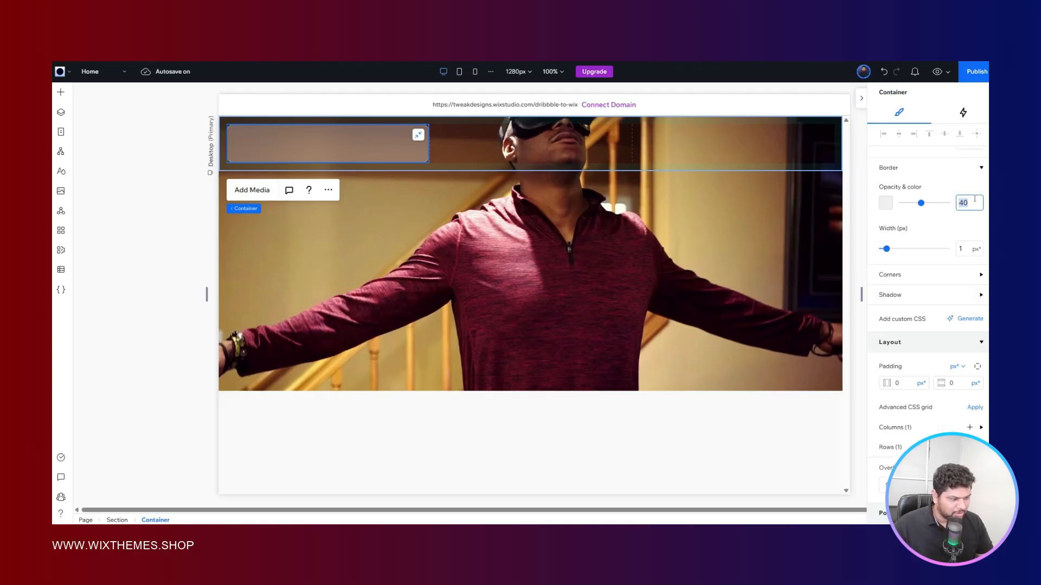
left_click(675, 264)
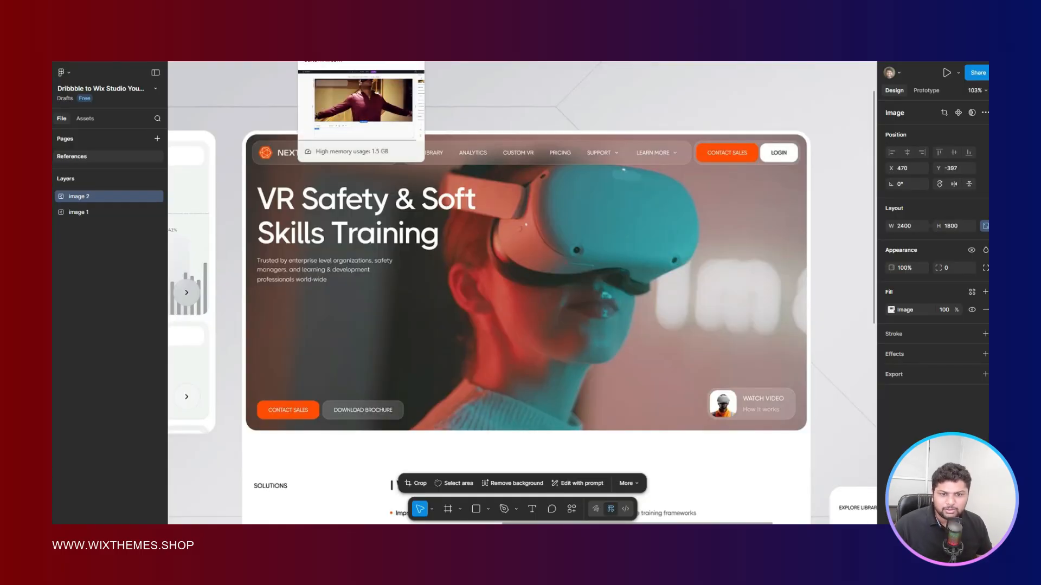
left_click(323, 33)
left_click(268, 144)
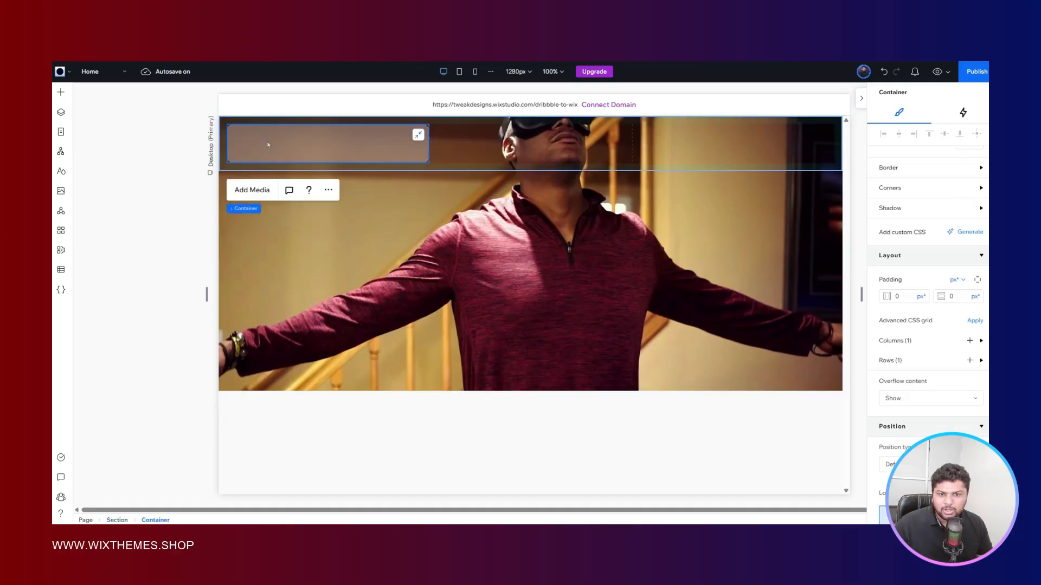
- Add a basic shape inside the header's glass-effect container
right_click(376, 218)
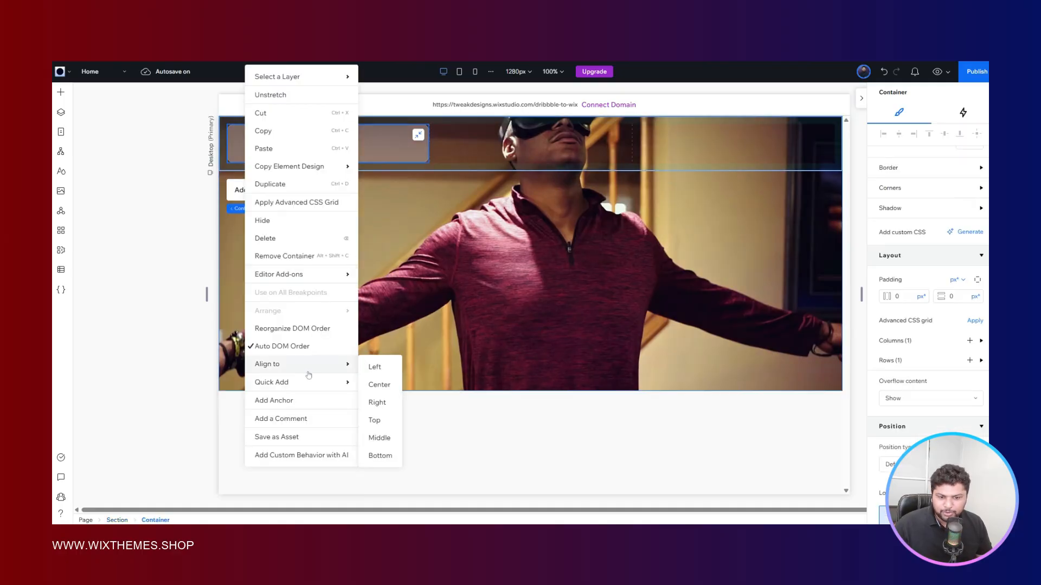
mouse_move(325, 383)
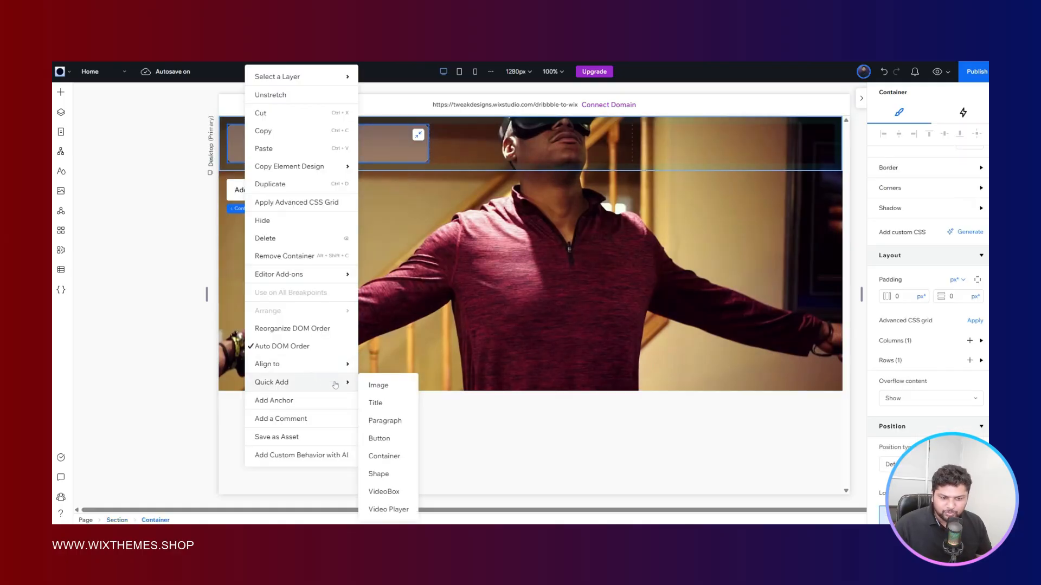
left_click(380, 474)
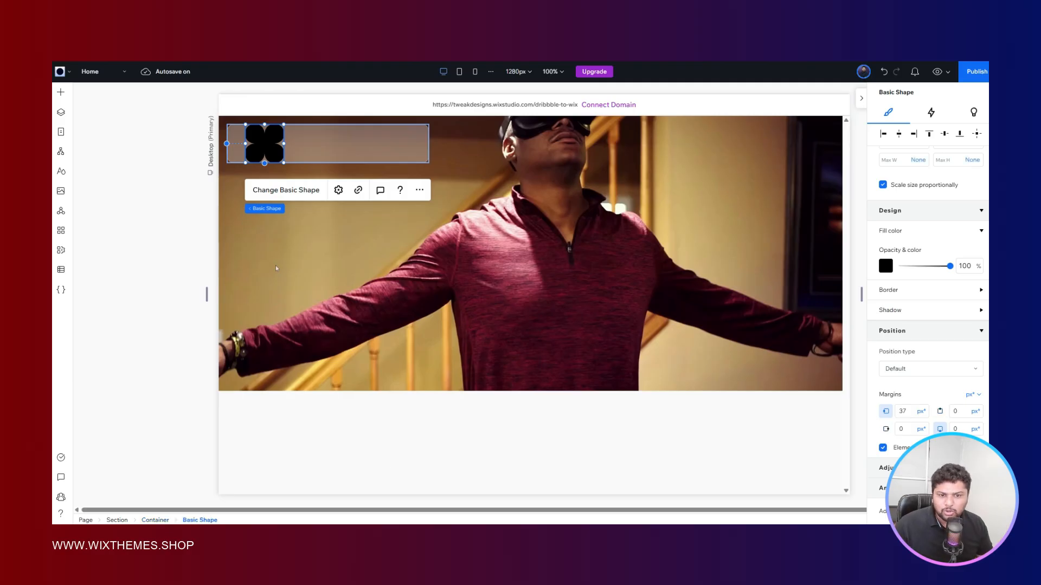
- Size the new shape in pixels at 40 px wide and 40 px high, and align it to the container's left edge, vertically centred
scroll(917, 245, "up", 2)
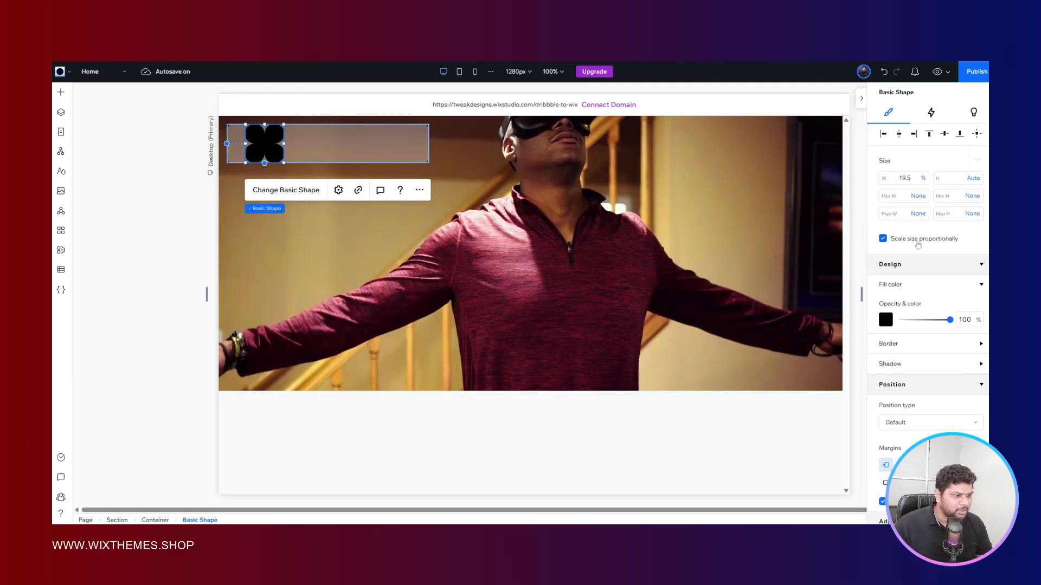
left_click(923, 178)
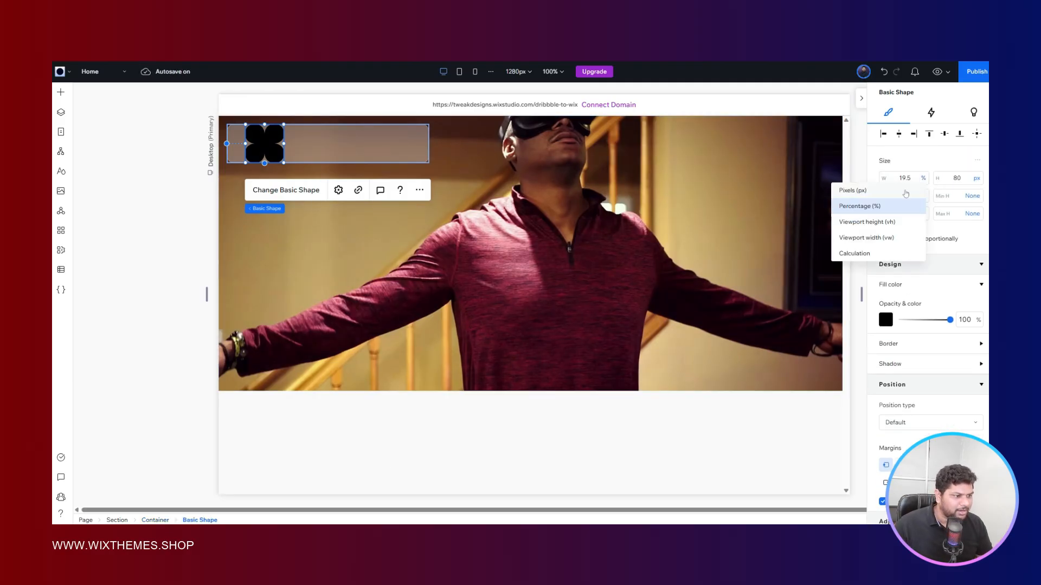
left_click(905, 193)
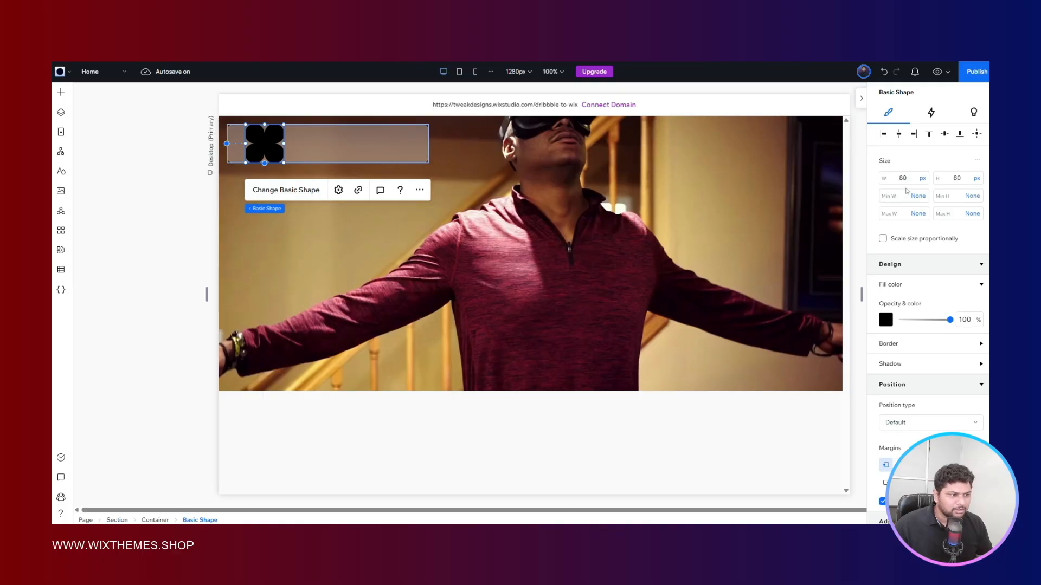
left_click(907, 180)
key("BackSpace")
key("BackSpace")
type("40")
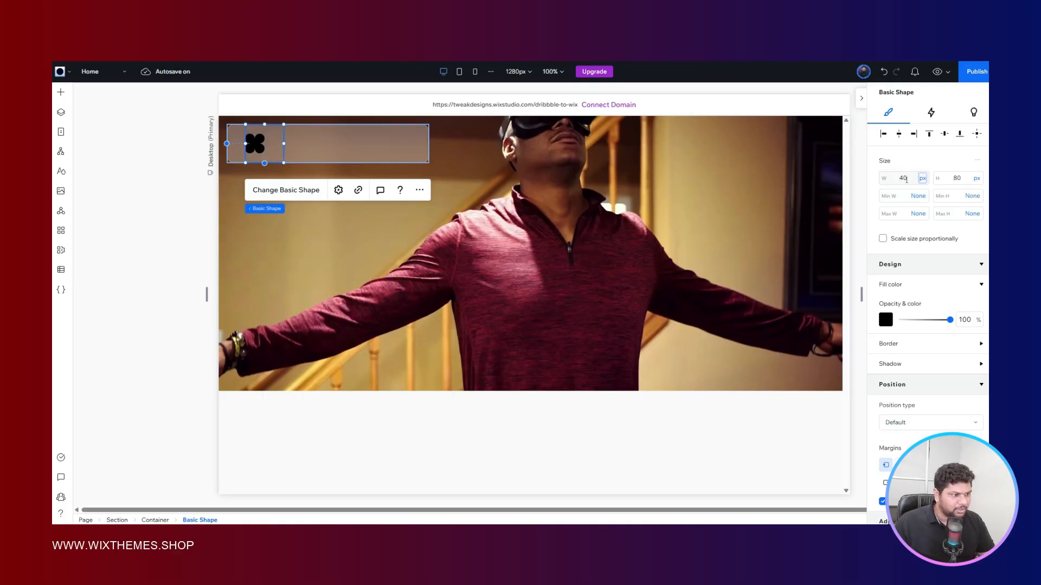
key("Tab")
type("40")
key("Return")
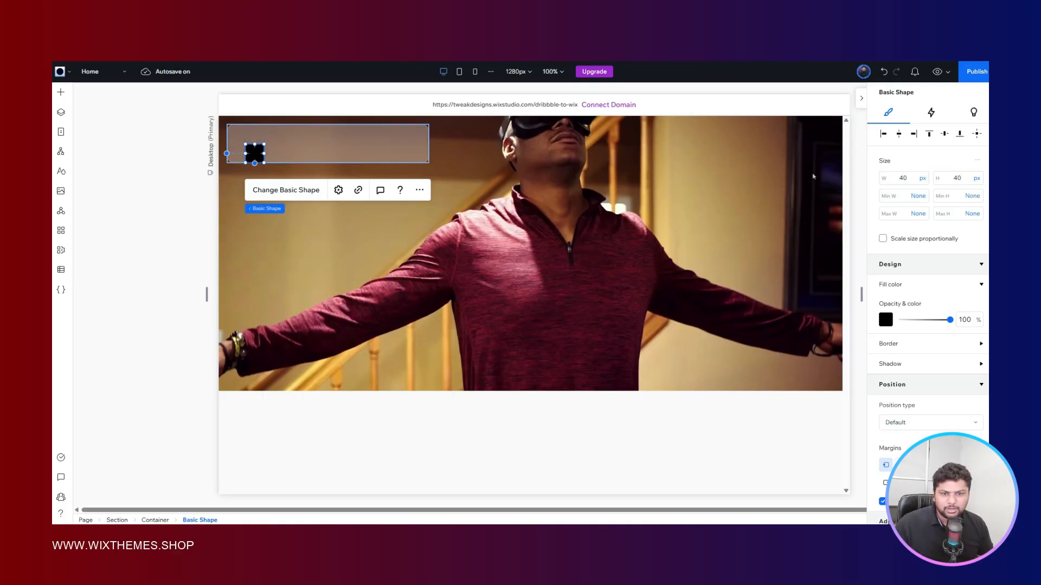
left_click(883, 134)
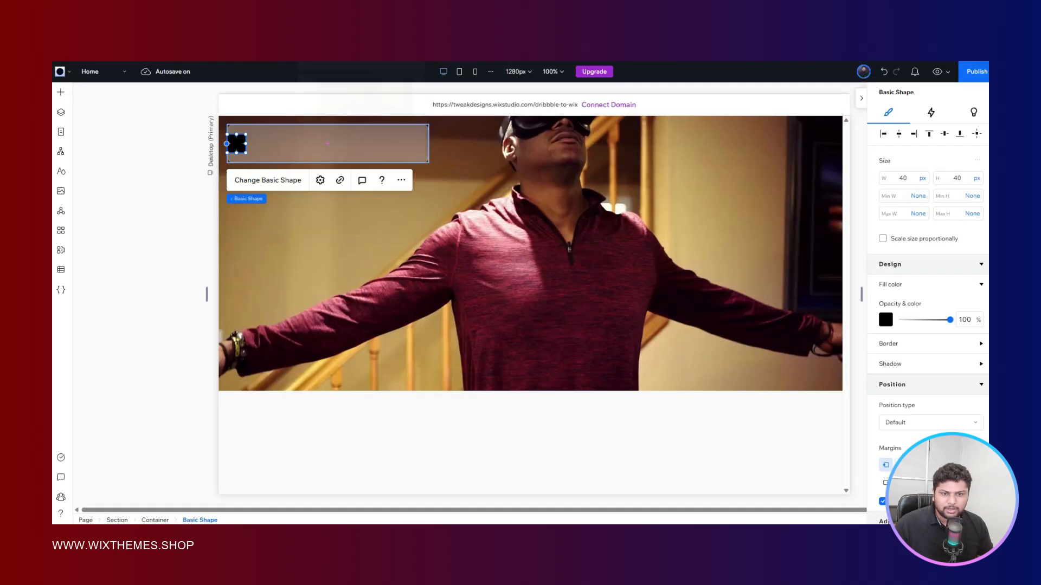
- Fill the shape with orange #FF8500, added as a new theme color
left_click(887, 321)
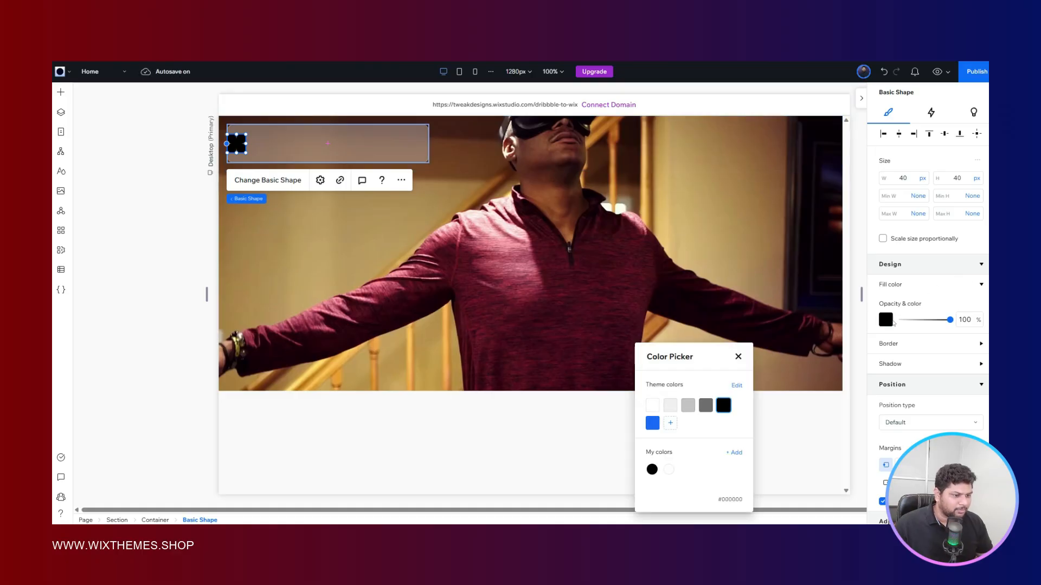
left_click(670, 423)
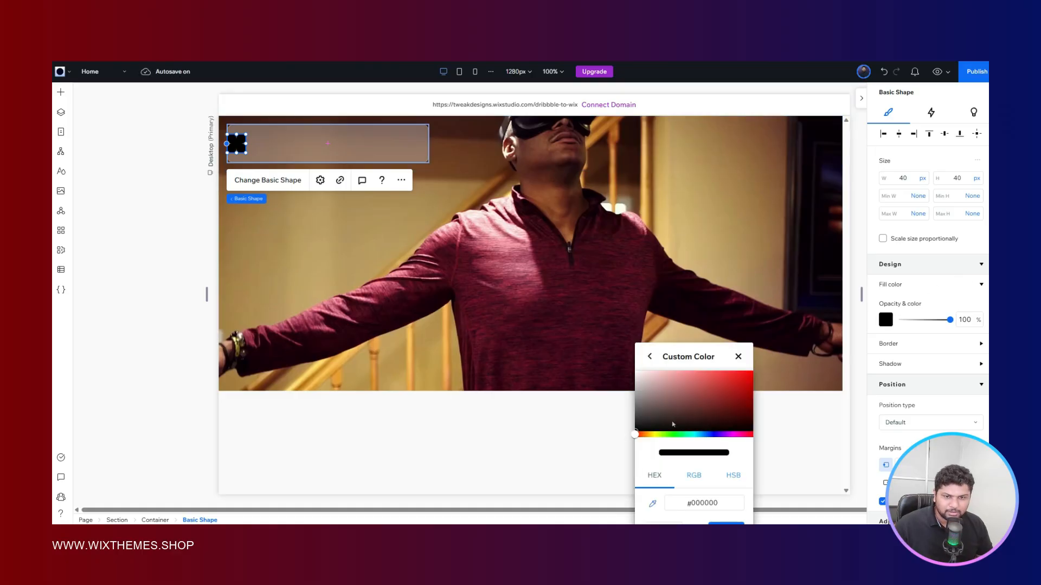
left_click(645, 434)
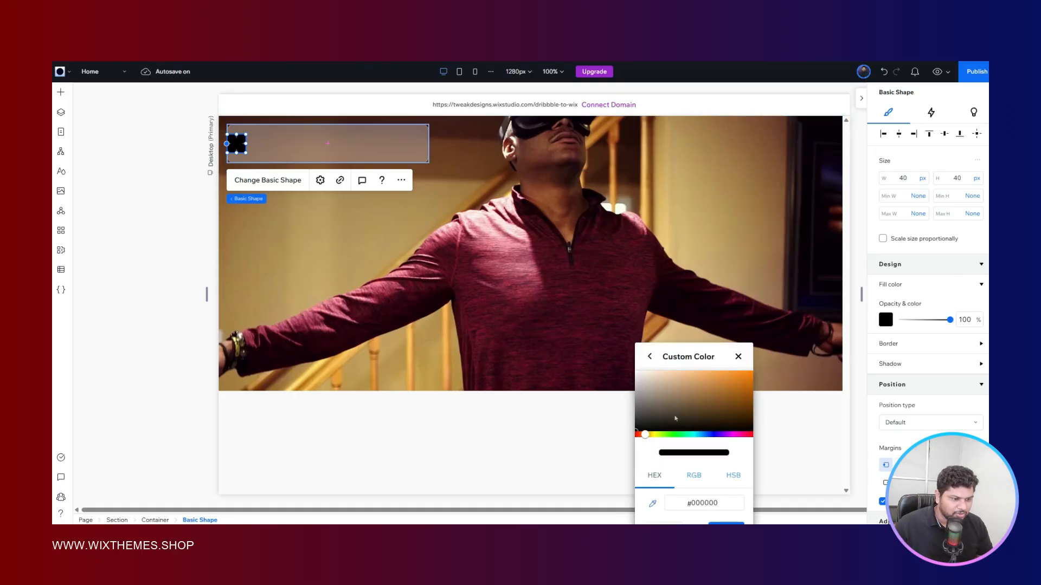
left_click(715, 523)
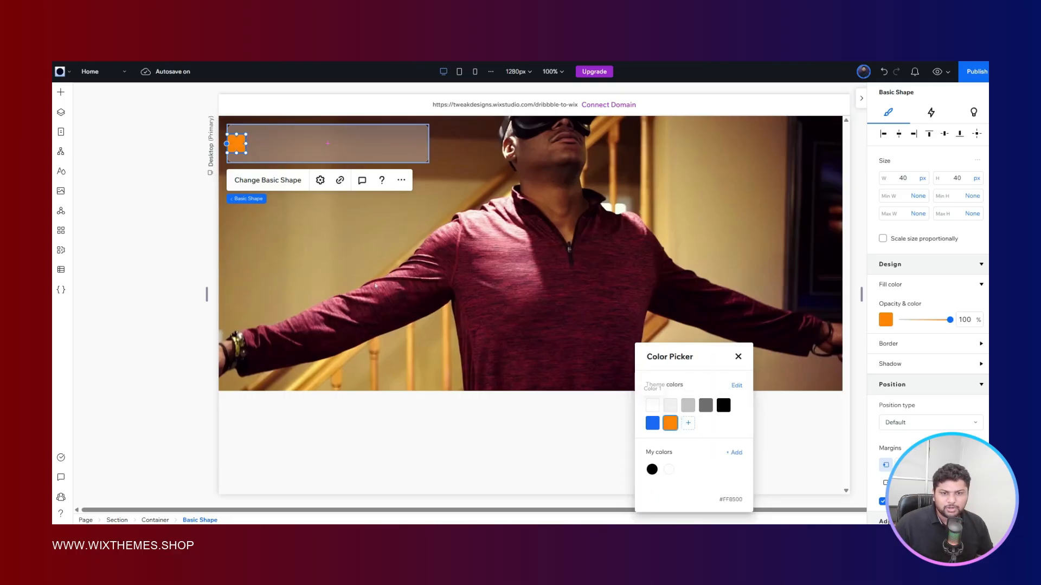
key("Escape")
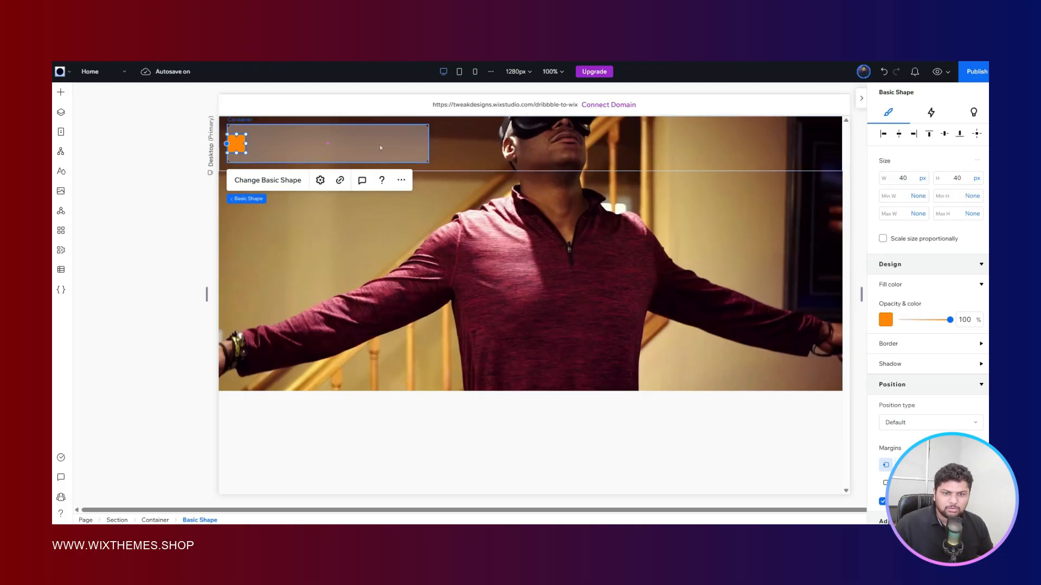
- Set the header container's horizontal and vertical padding to 12 px
left_click(380, 145)
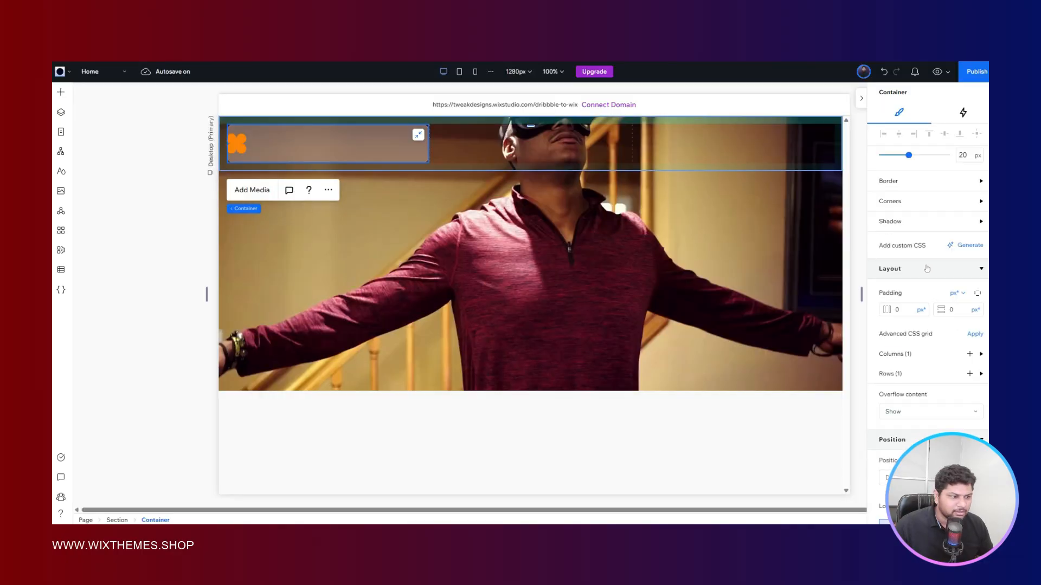
scroll(927, 268, "down", 2)
scroll(921, 260, "up", 4)
scroll(911, 252, "down", 4)
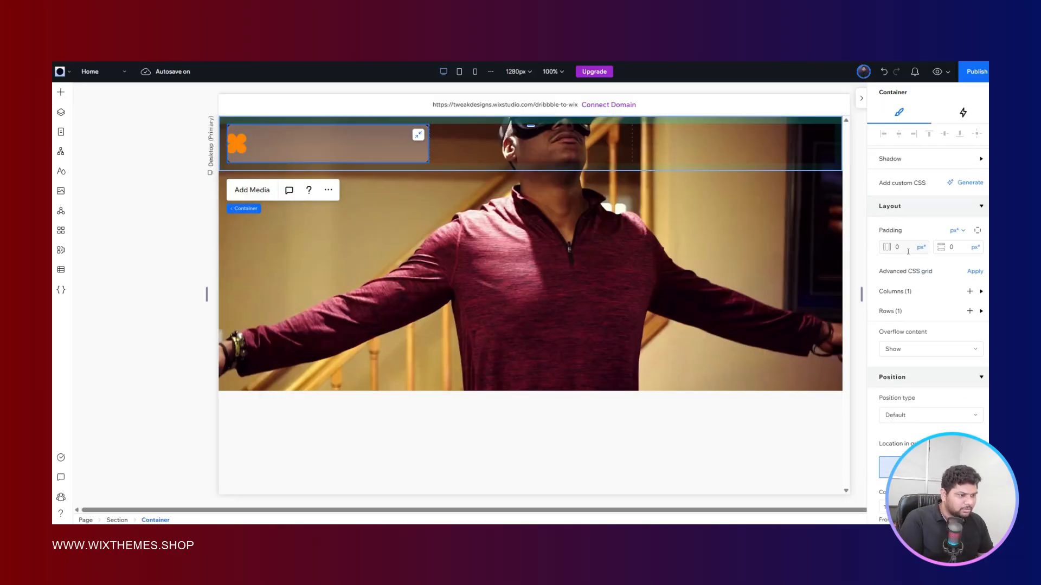
left_click(908, 251)
type("12")
left_click(955, 246)
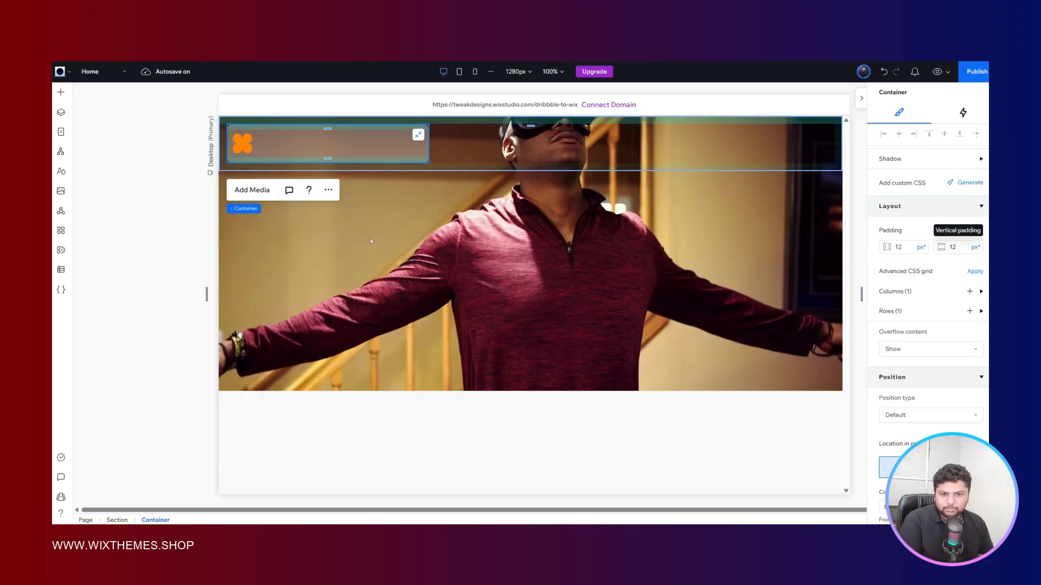
scroll(926, 207, "up", 3)
scroll(925, 207, "up", 3)
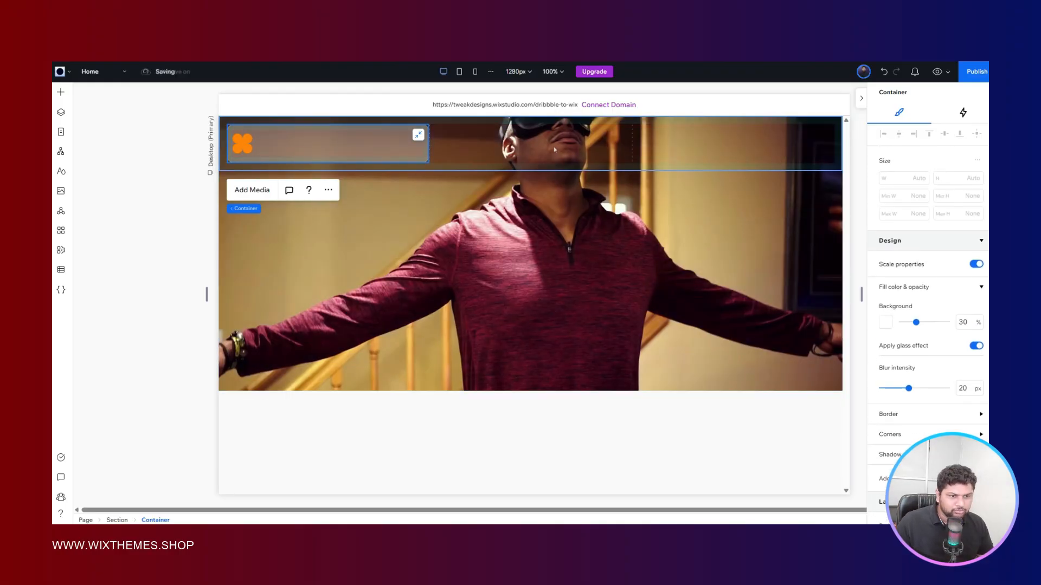
- Reduce the header section's height by setting its row to Max content, and check the container's row sizing
left_click(560, 170)
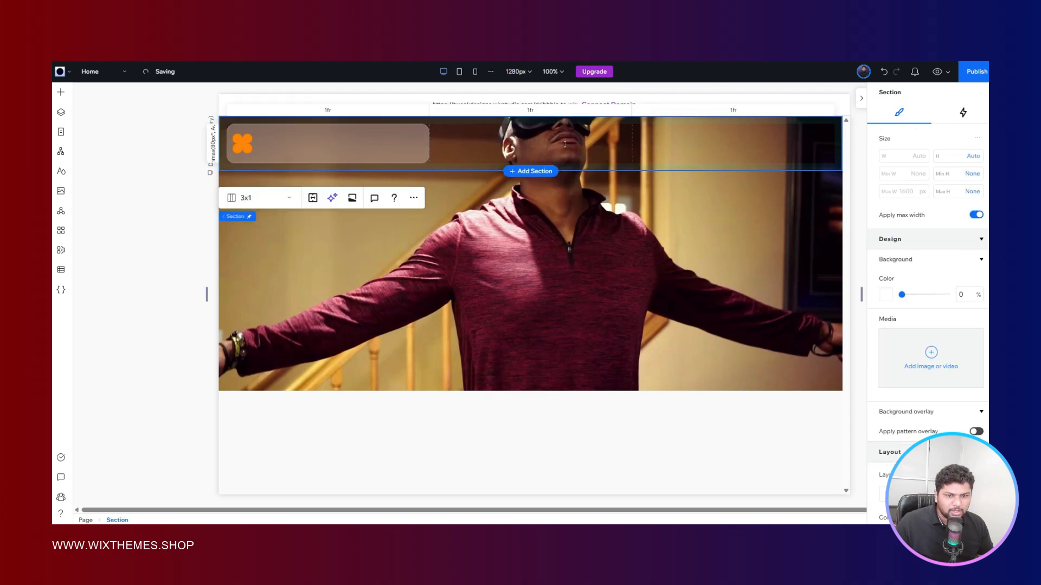
left_click_drag(565, 144, 568, 118)
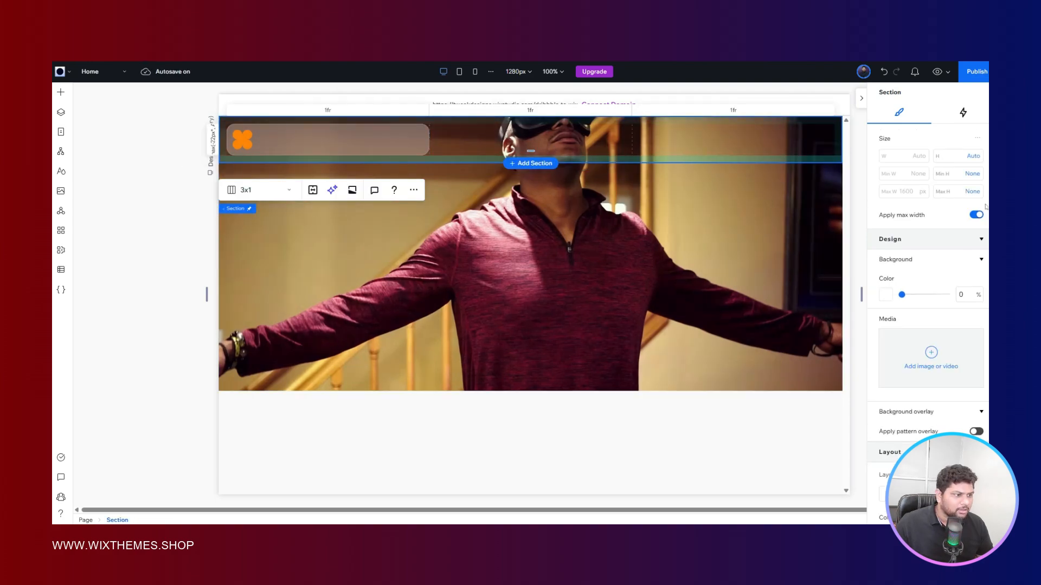
scroll(954, 228, "down", 5)
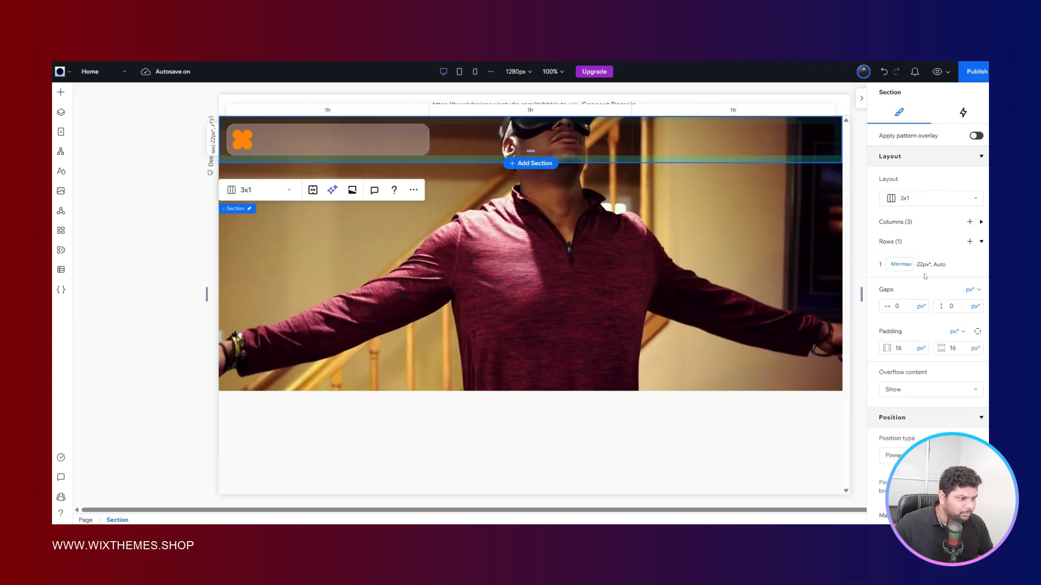
left_click(903, 265)
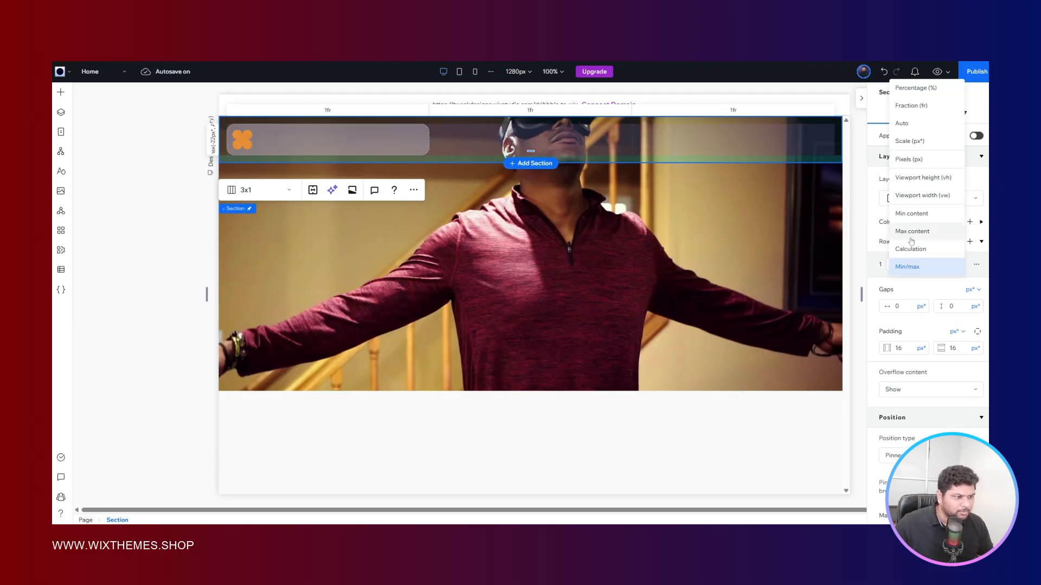
left_click(911, 236)
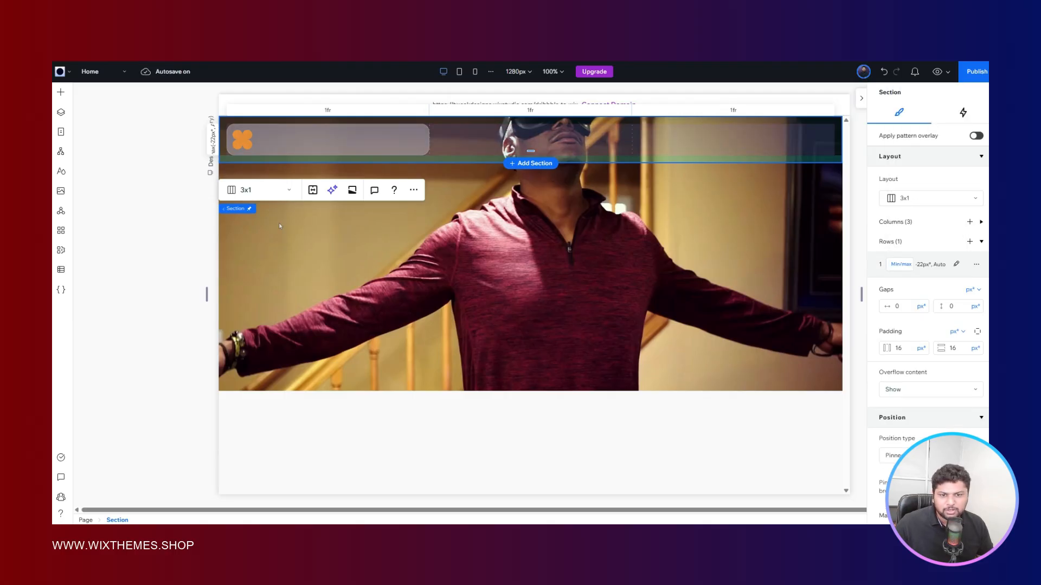
left_click(383, 136)
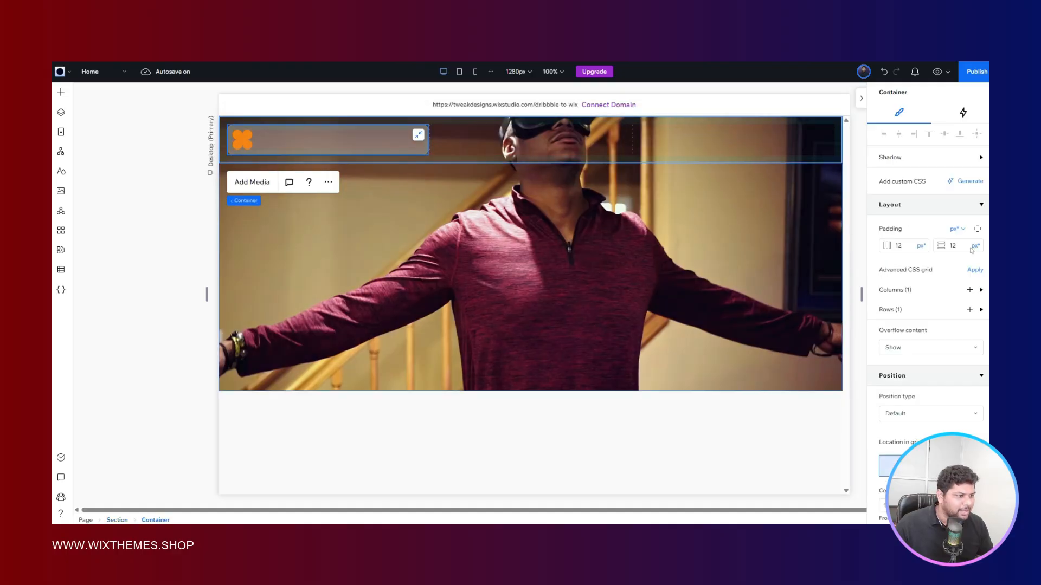
scroll(921, 260, "down", 1)
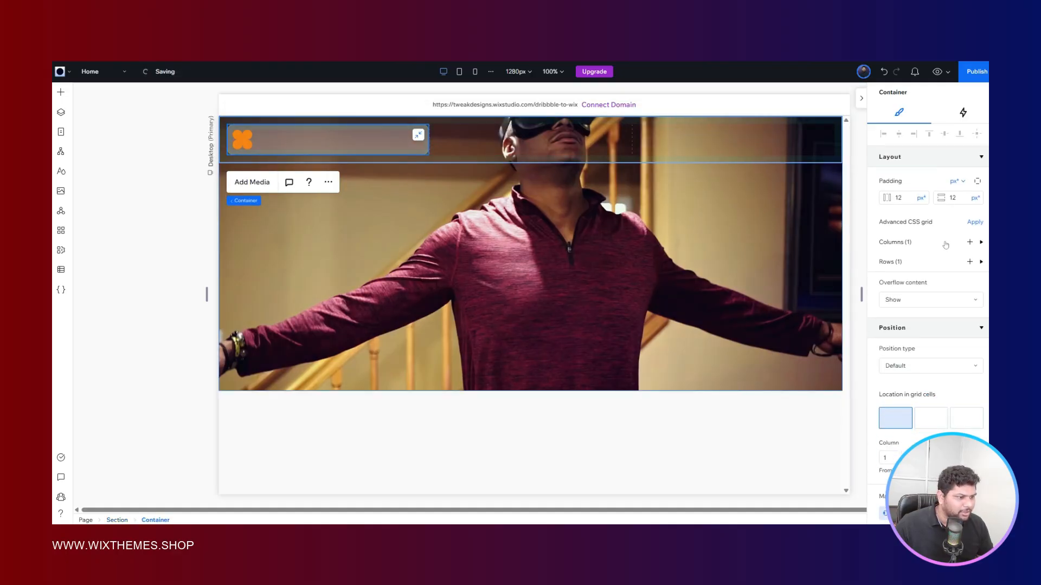
left_click(888, 265)
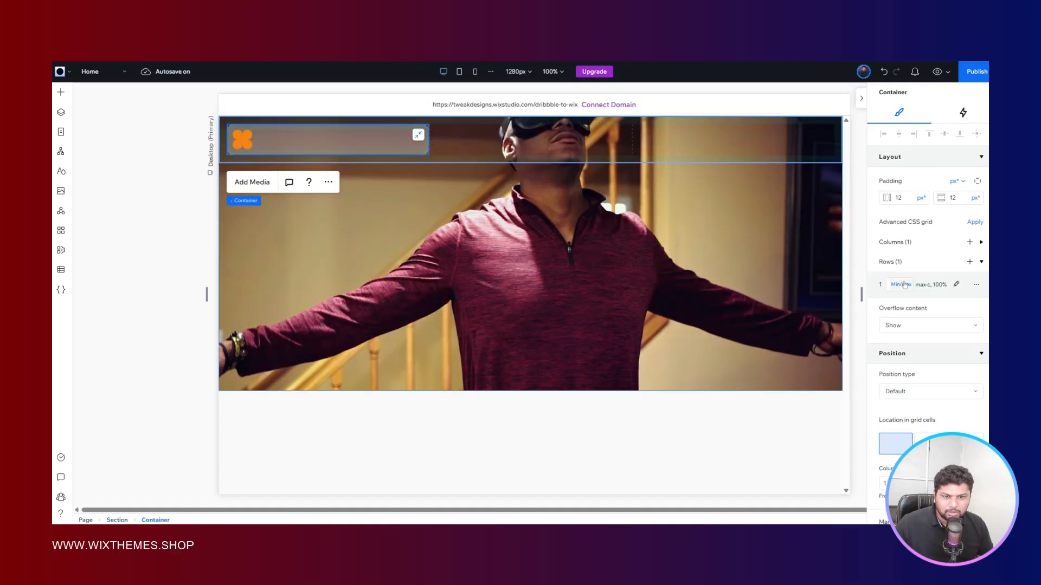
left_click(169, 183)
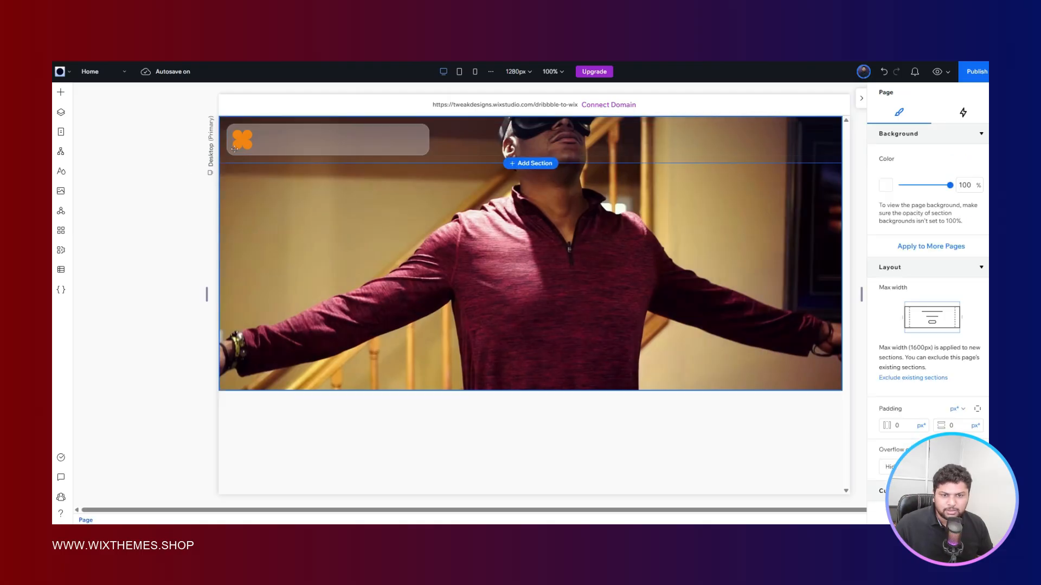
- Try a size of 24 px wide and 24 px high for the orange shape
left_click(242, 139)
left_click(904, 178)
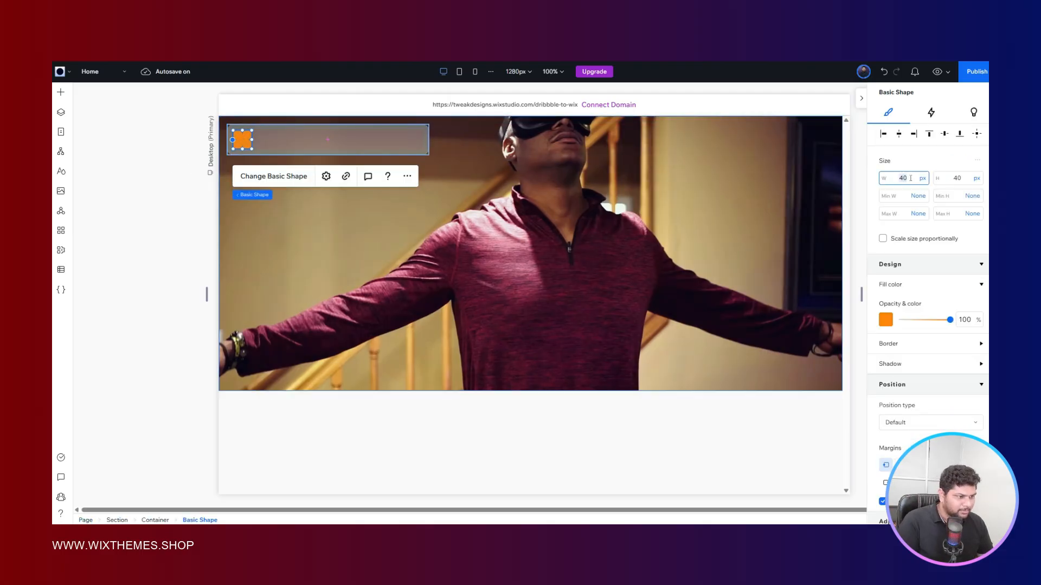
type("24")
key("Return")
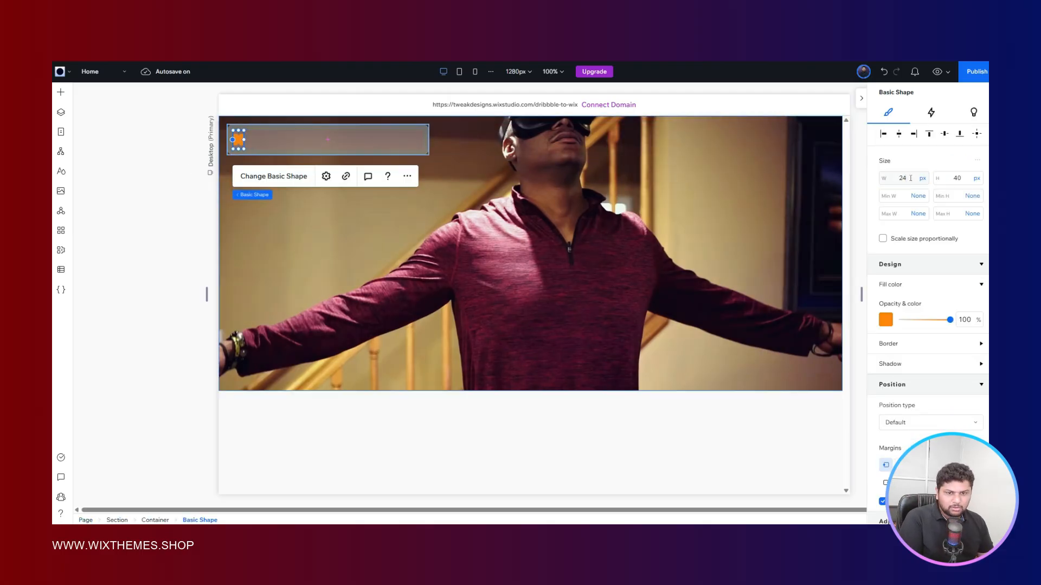
left_click(958, 178)
type("24")
key("Return")
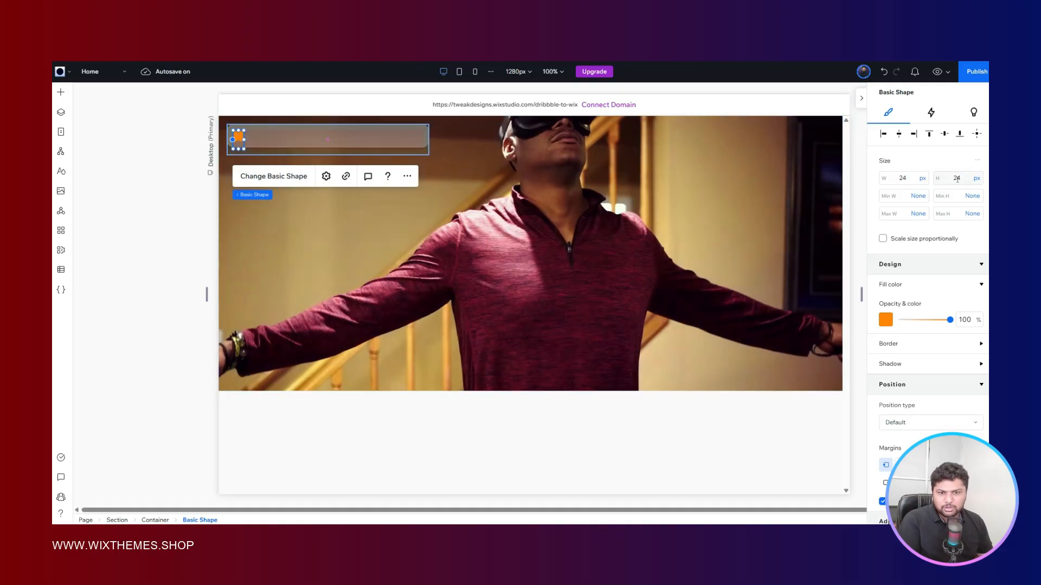
left_click(208, 213)
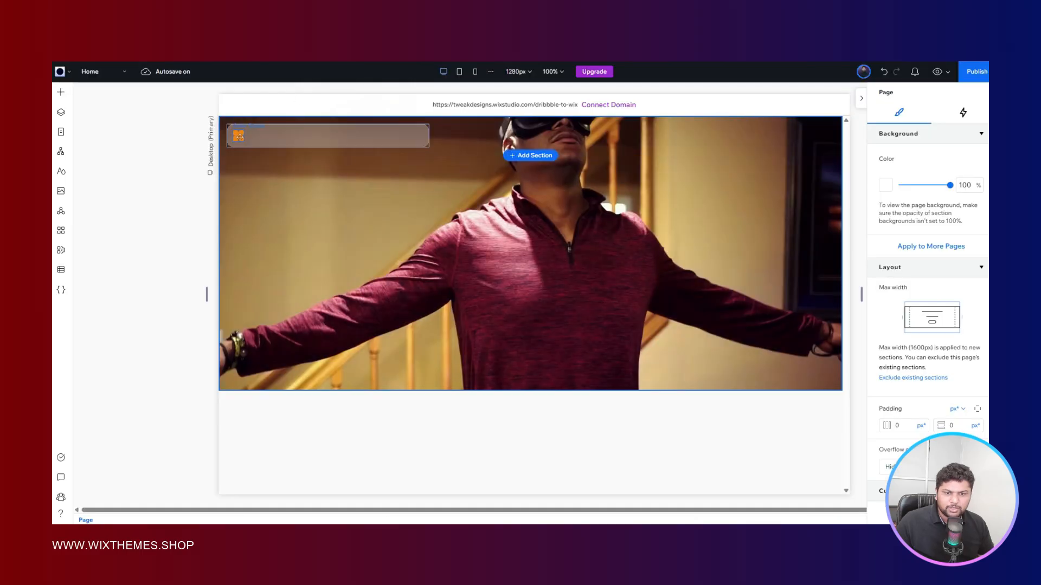
- Set the orange shape's width and height to 32 px
left_click(903, 178)
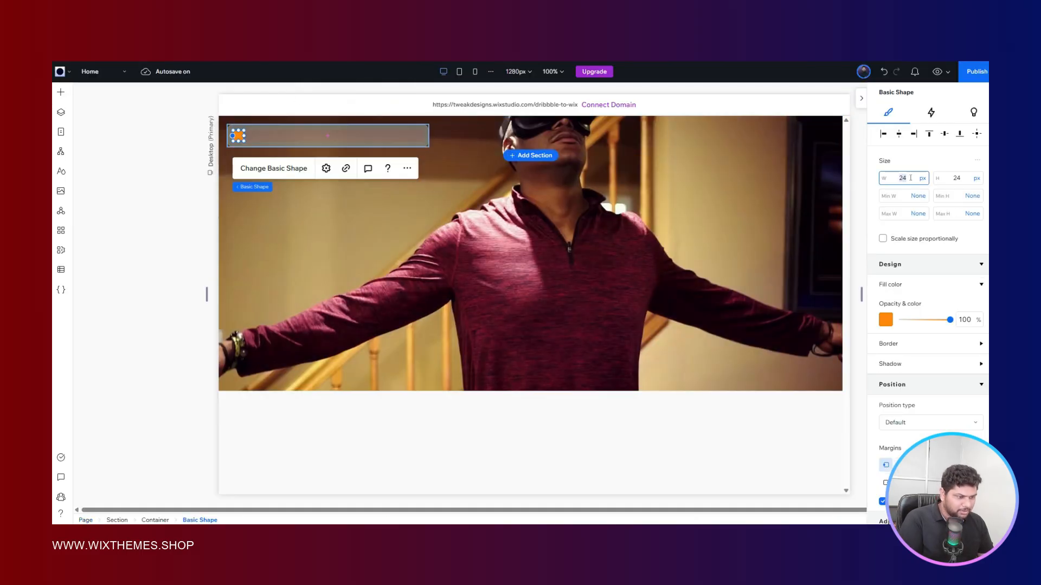
type("3")
left_click(965, 181)
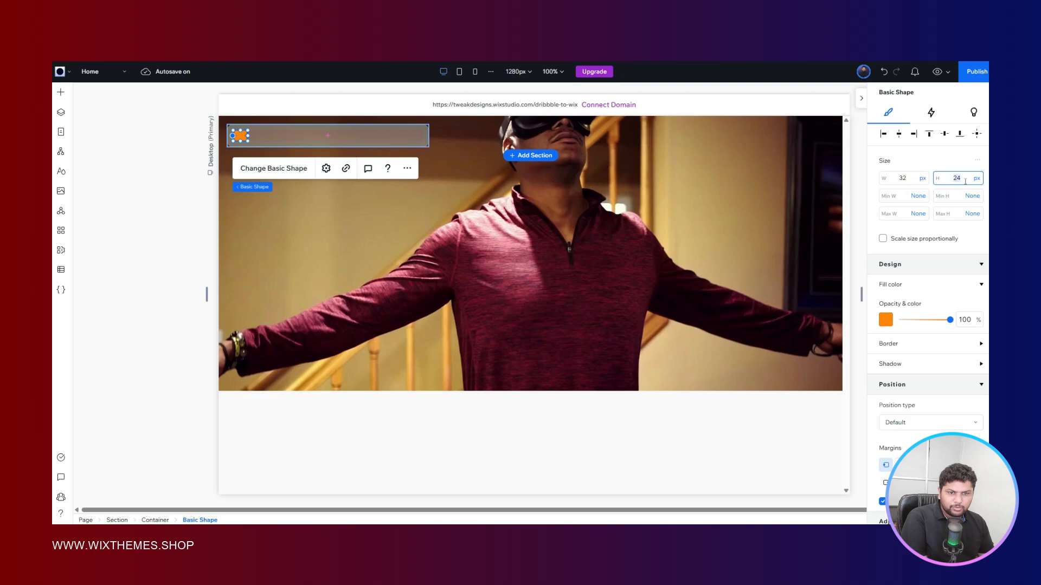
key("Return")
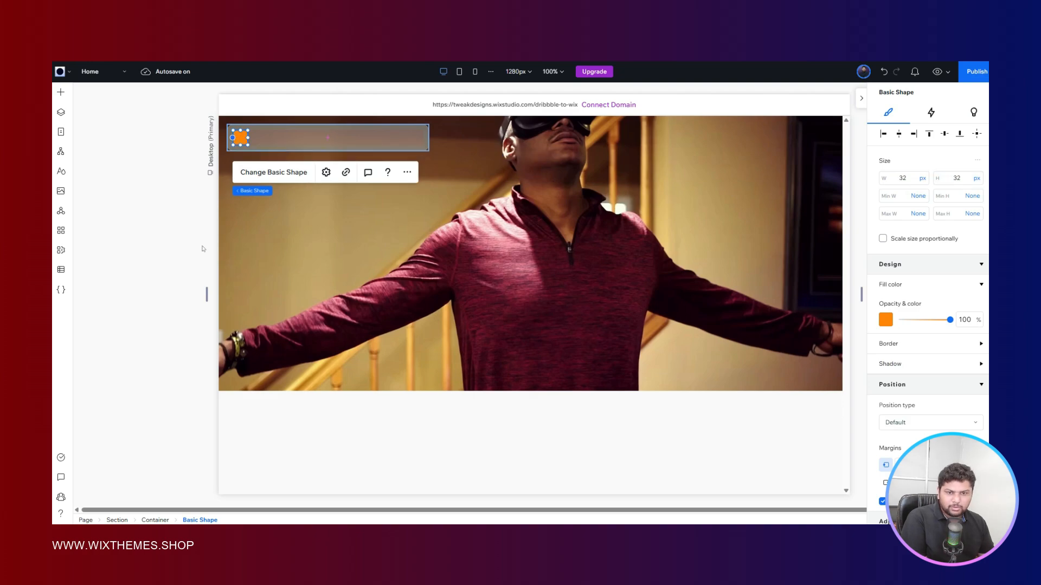
left_click(178, 231)
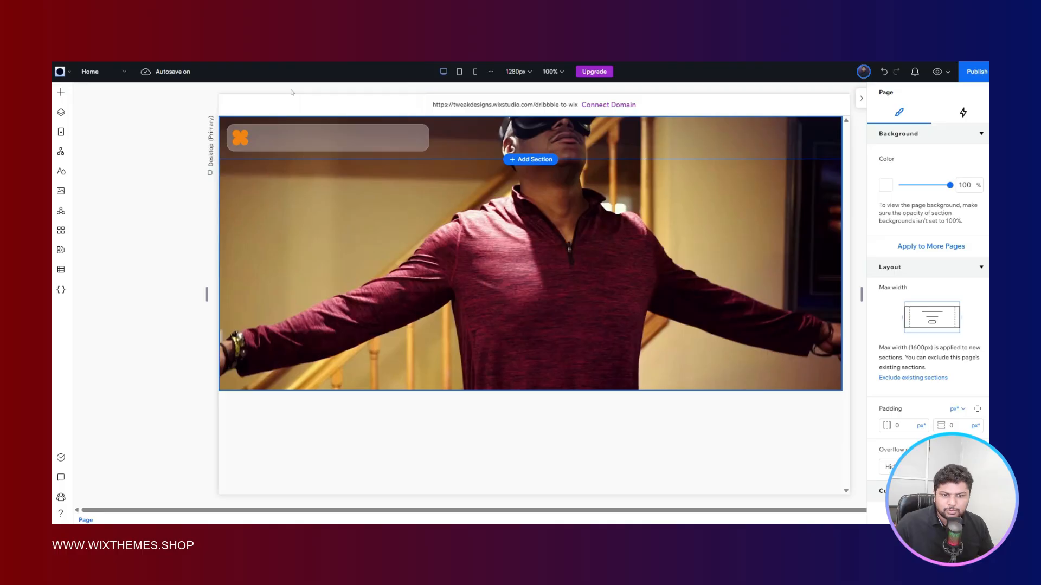
- Add a title text element inside the glass header container, beside the orange shape
left_click(270, 137)
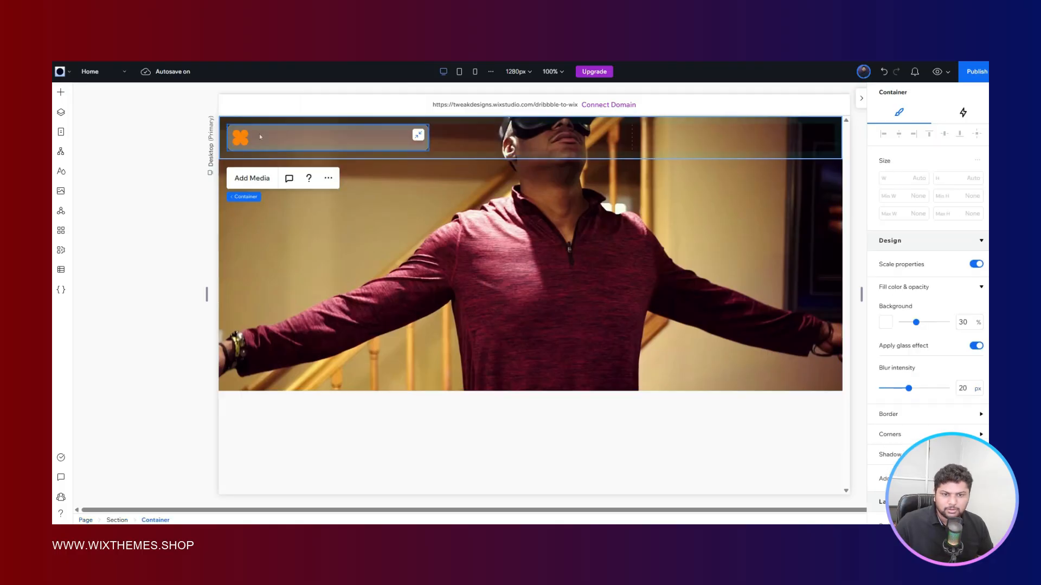
right_click(260, 134)
mouse_move(343, 386)
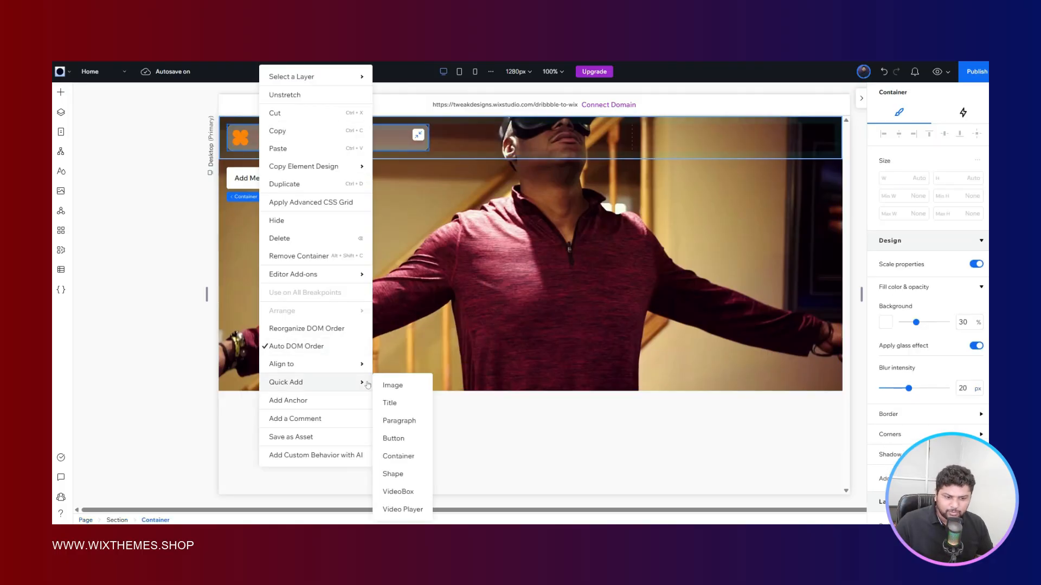
left_click(390, 403)
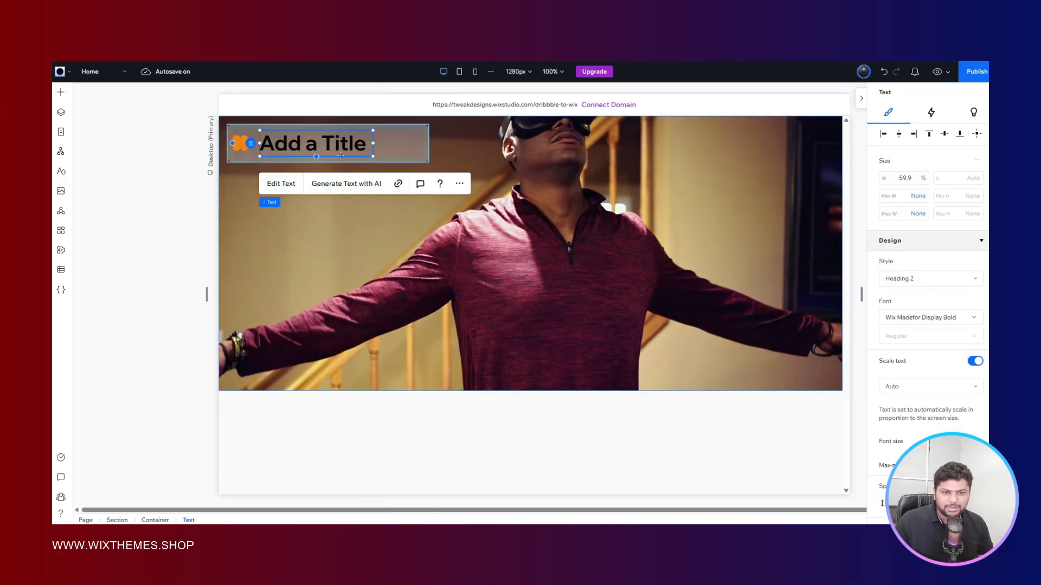
- Replace the new title's placeholder text with "next world", matching the brand name in the reference design
double_click(326, 137)
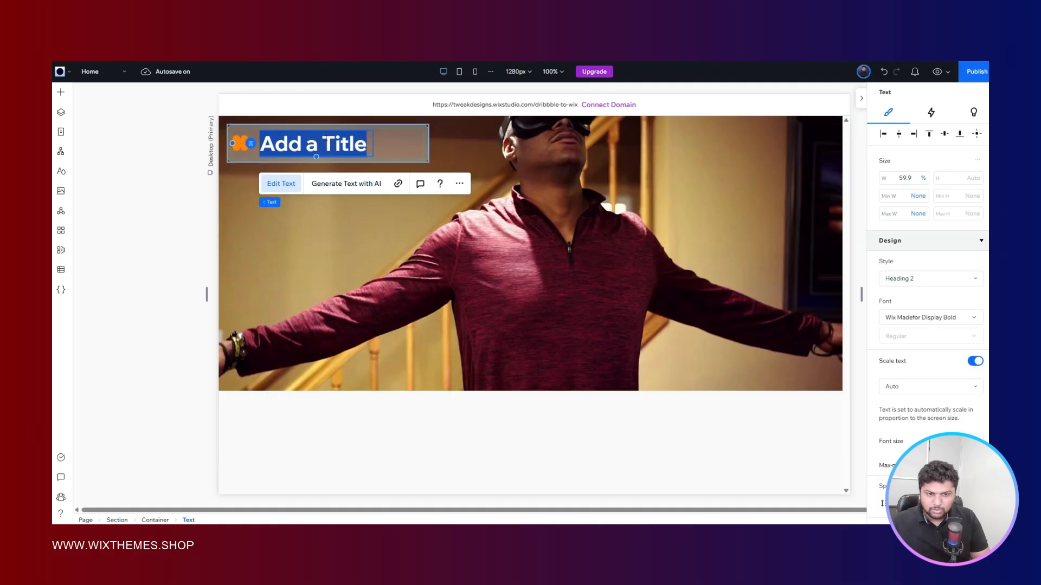
type("loogo")
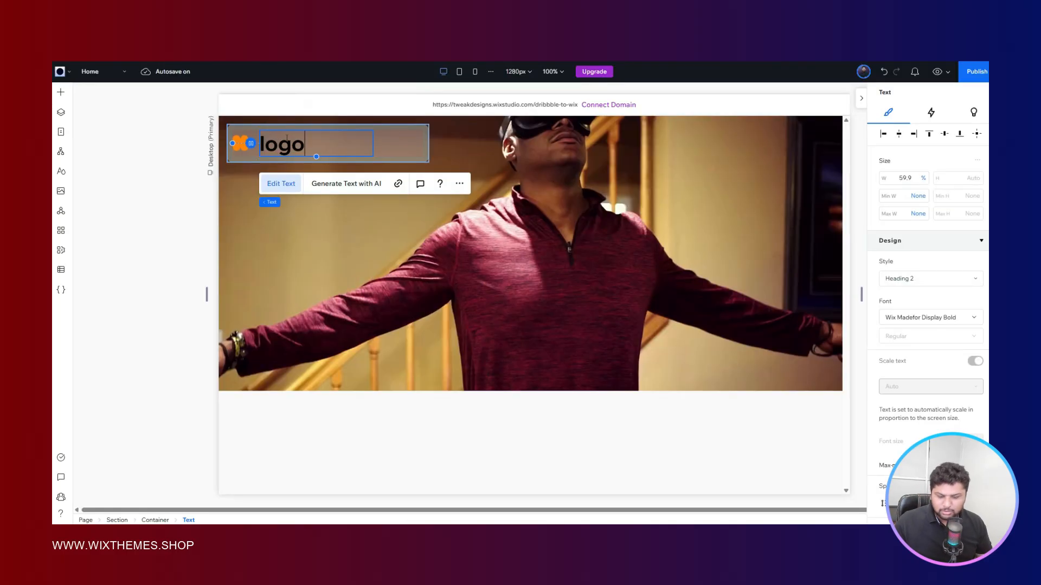
key("ctrl+a")
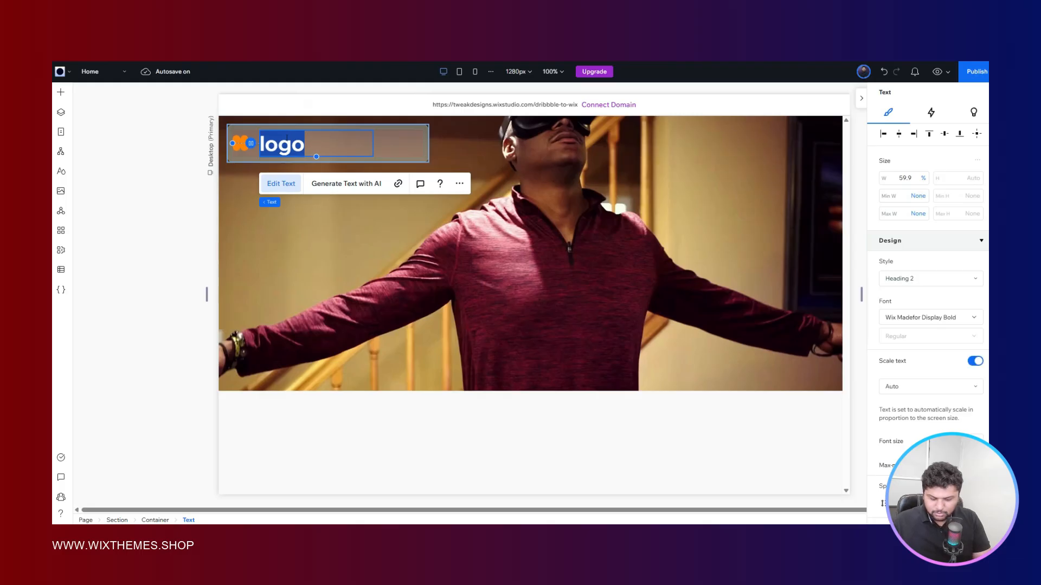
type("next w")
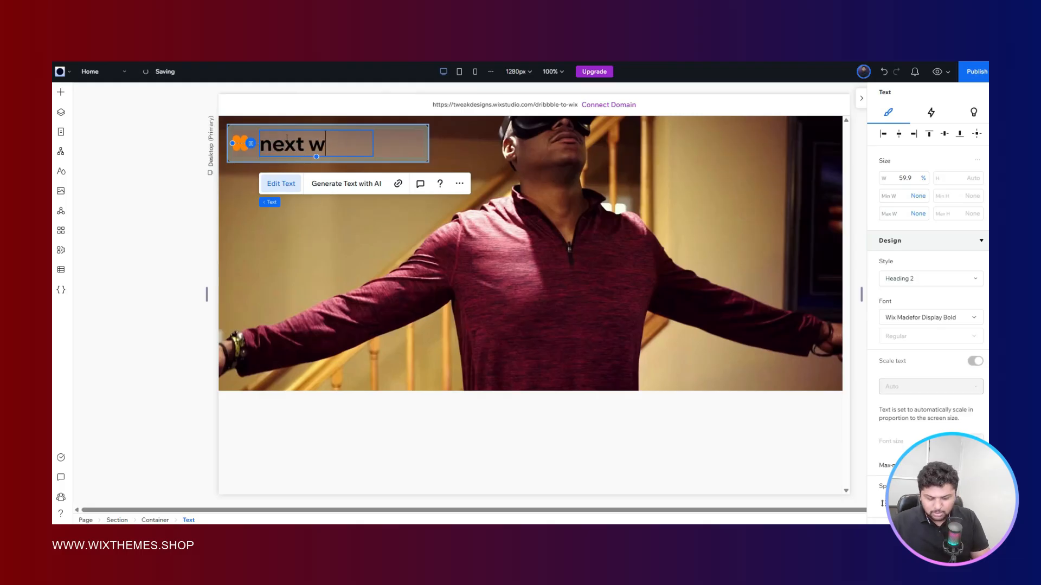
type("orld")
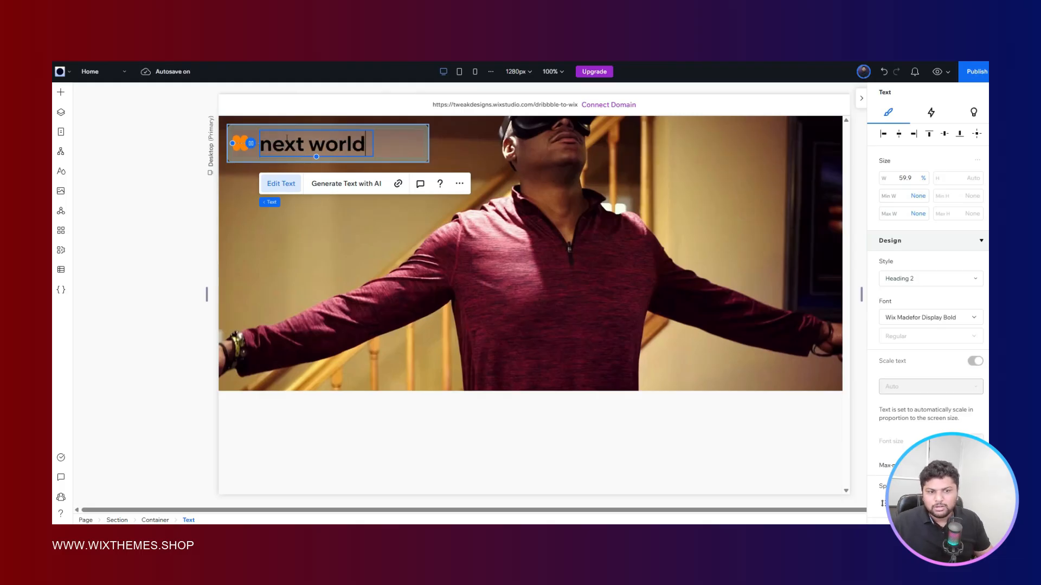
key("Escape")
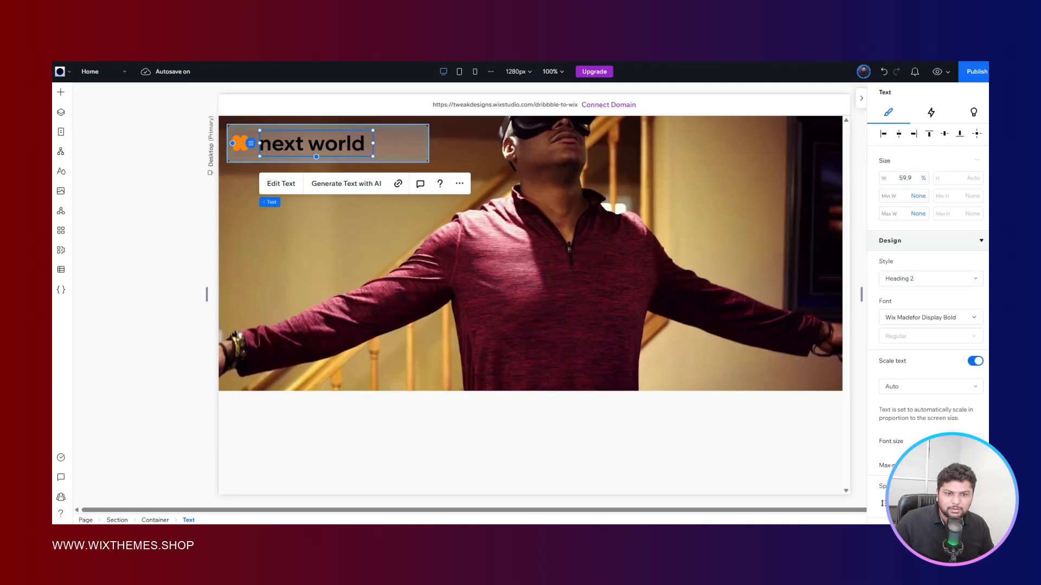
- Make the title text all uppercase and apply the Paragraph 1 style to it
scroll(903, 310, "down", 8)
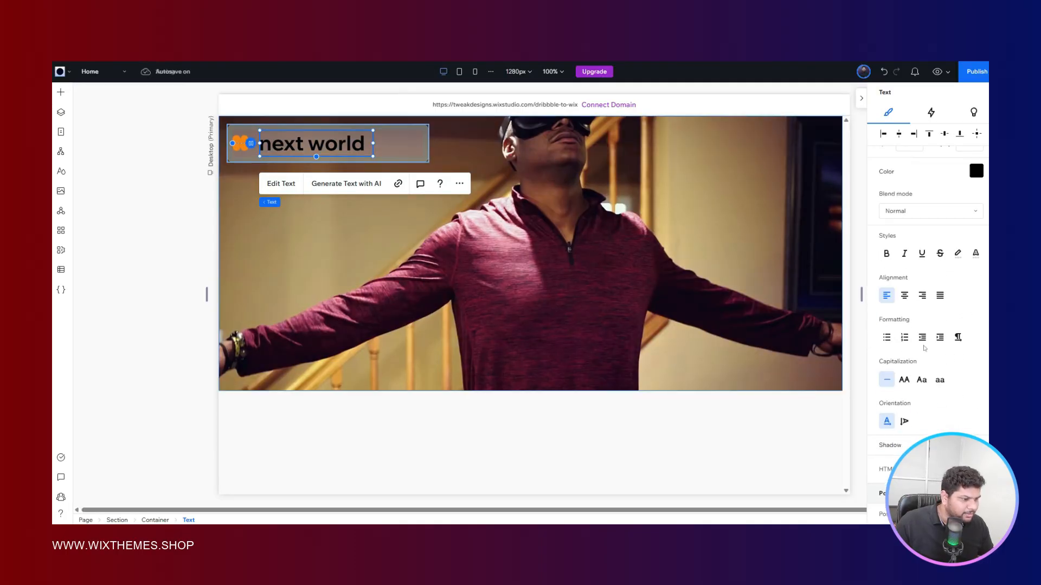
left_click(904, 298)
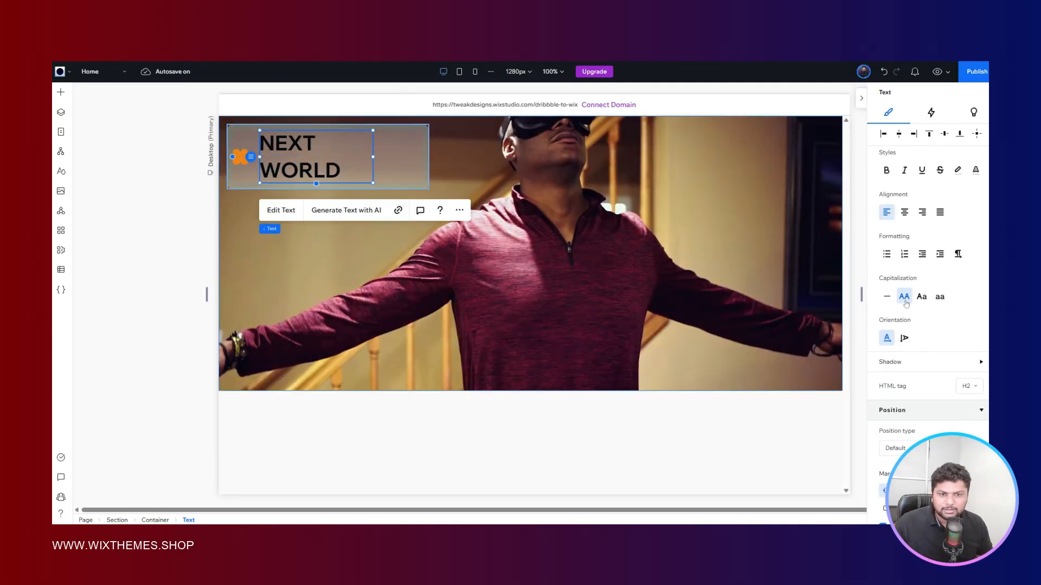
scroll(915, 311, "up", 8)
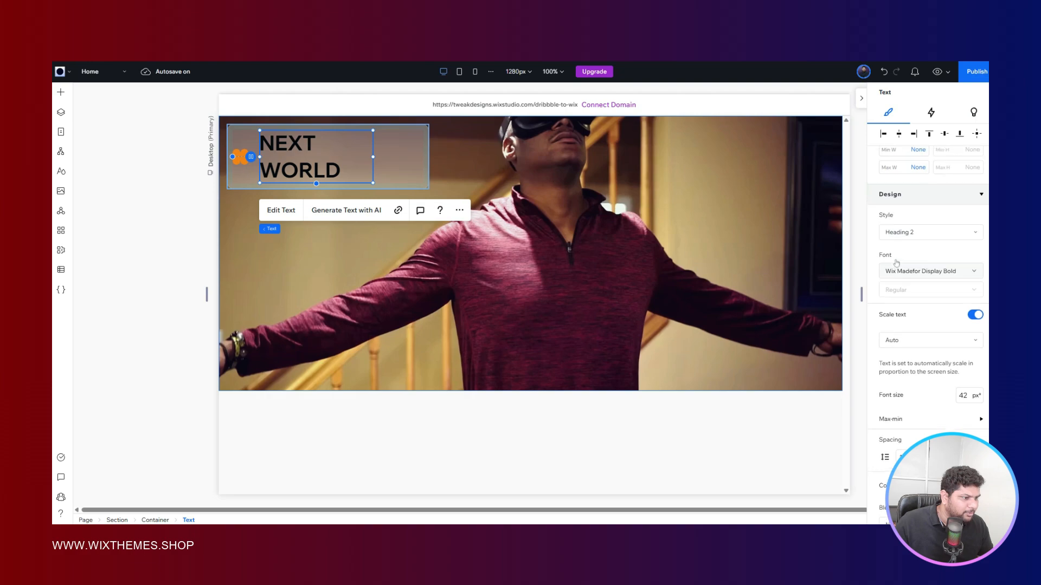
left_click(913, 277)
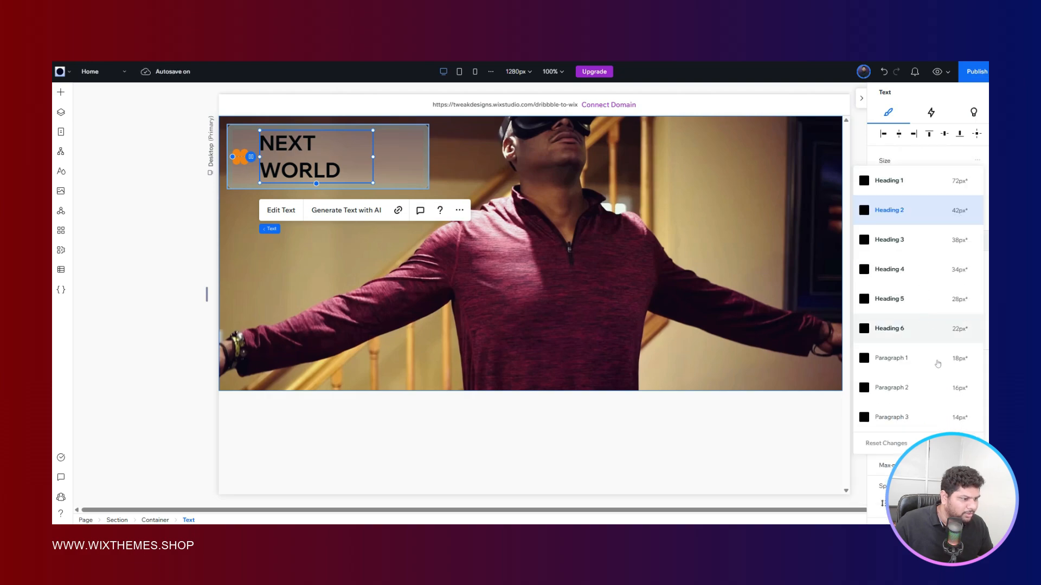
left_click(923, 356)
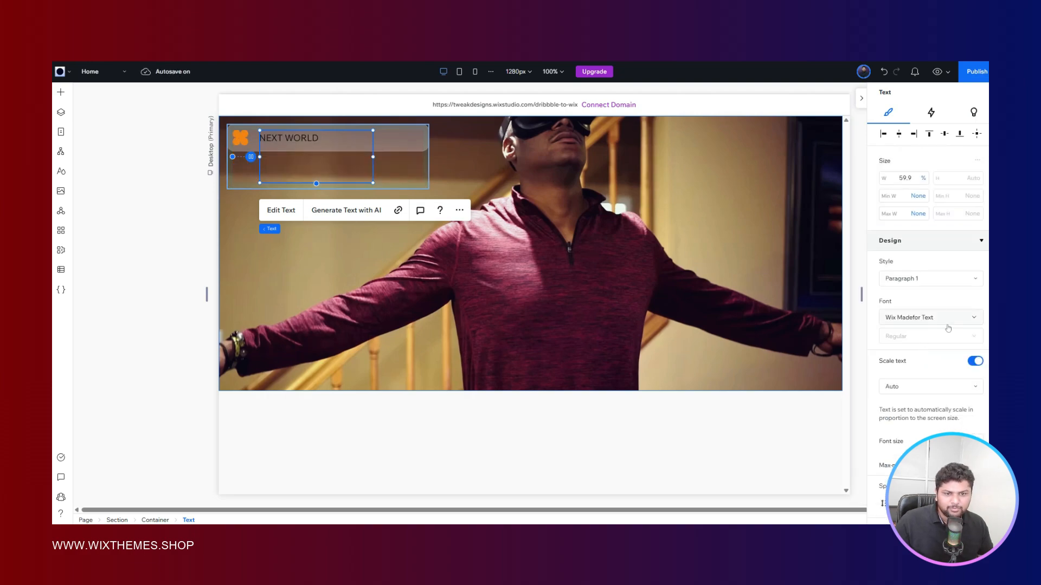
- Change the NEXT WORLD text color to the white theme color
scroll(928, 291, "down", 3)
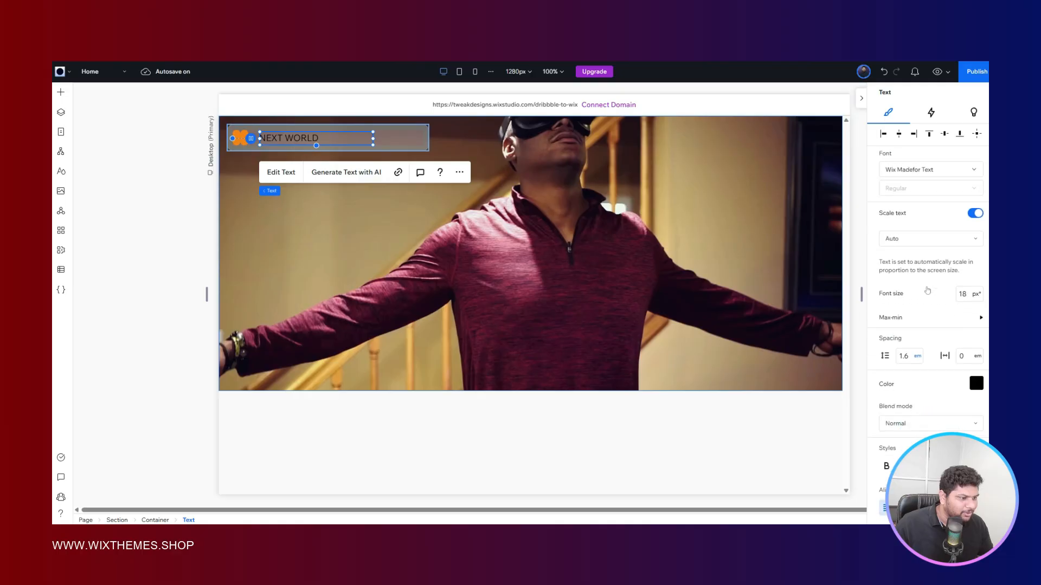
left_click(980, 383)
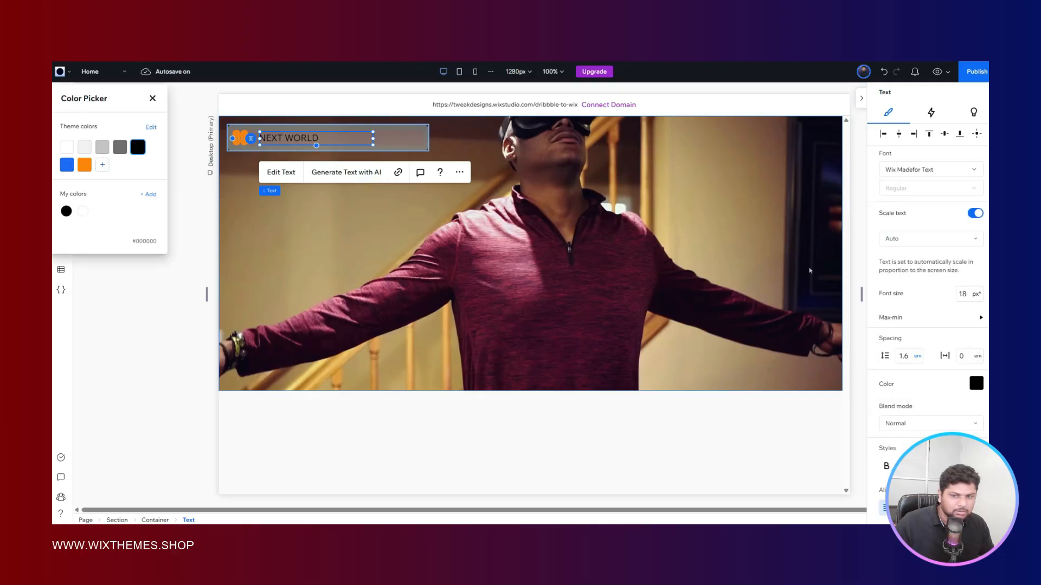
left_click(66, 147)
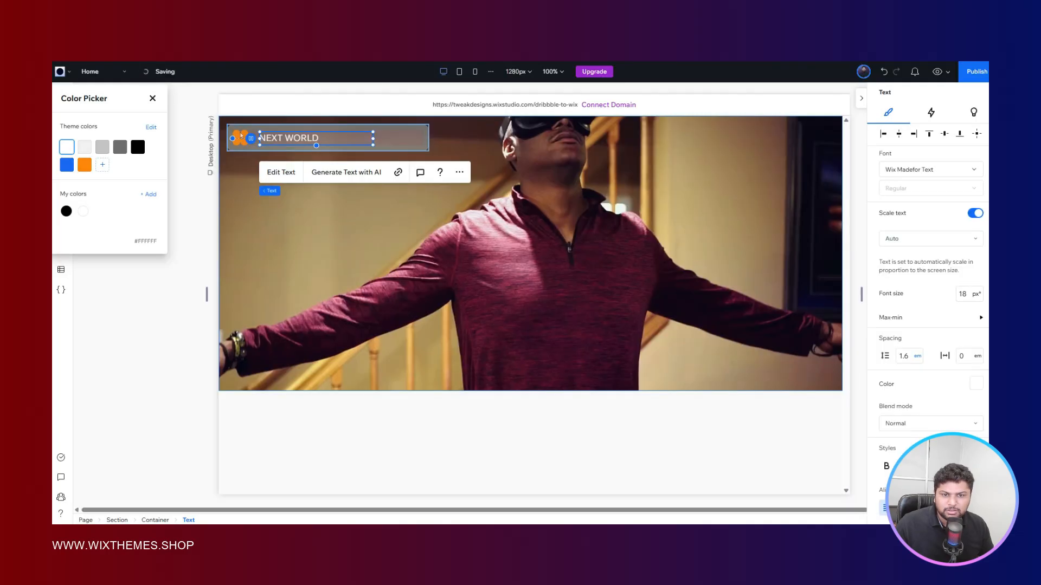
- Add the custom red-orange #FF4000 to the theme colors and apply it as the logo shape's fill
left_click(241, 138)
left_click(238, 133)
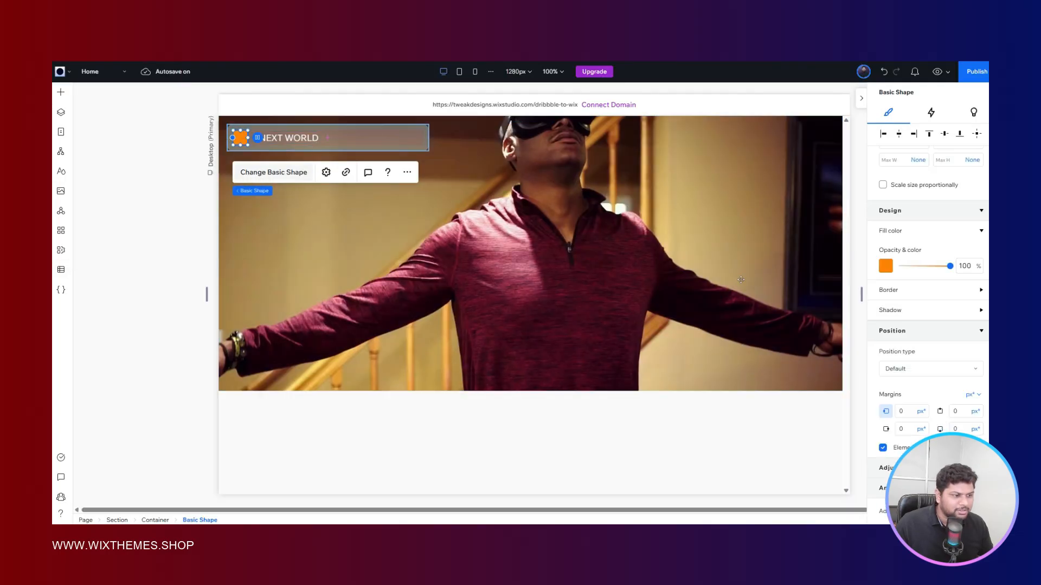
left_click(883, 268)
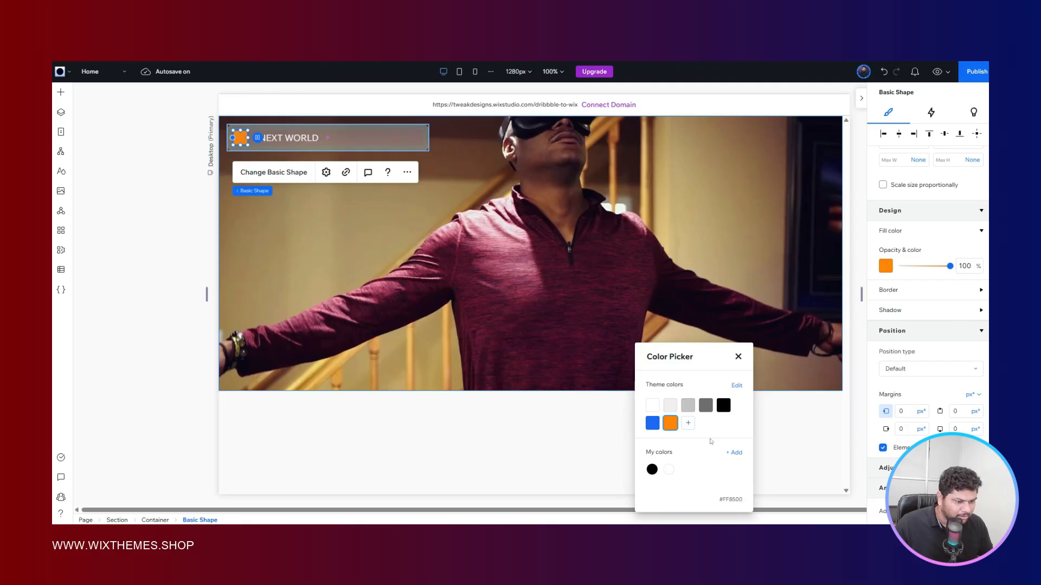
left_click(688, 423)
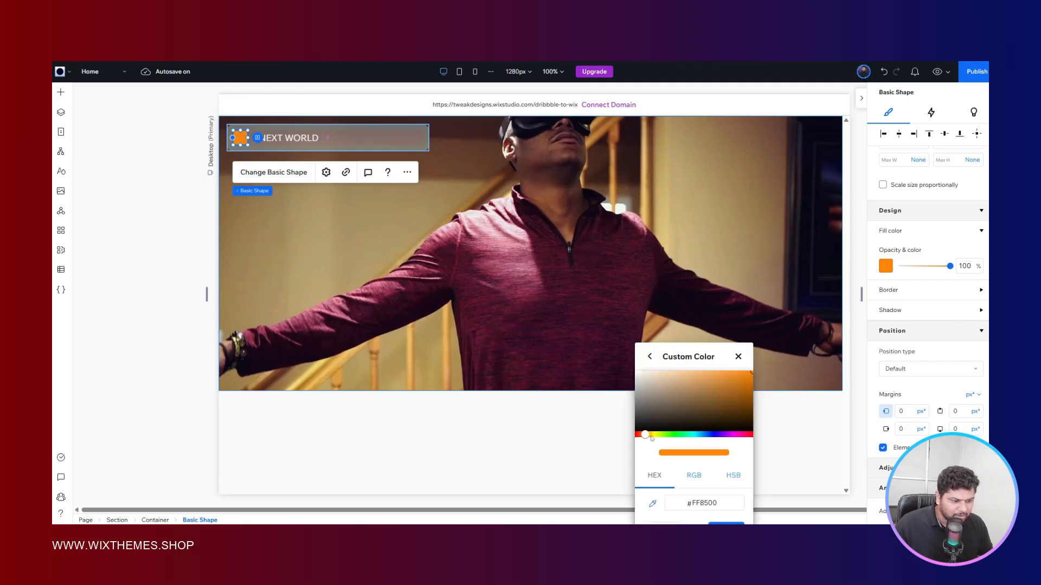
left_click_drag(645, 434, 635, 435)
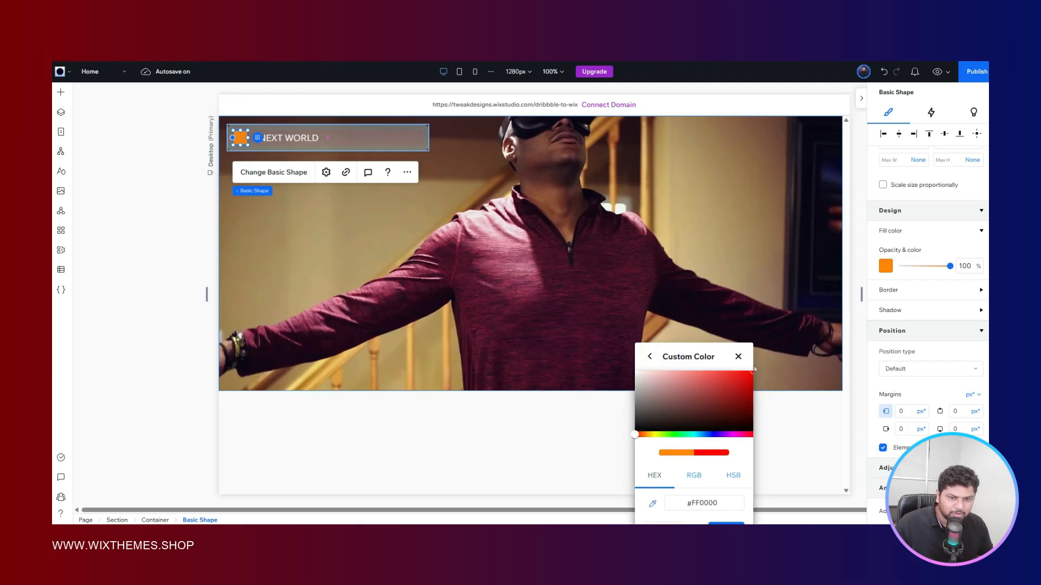
left_click(705, 393)
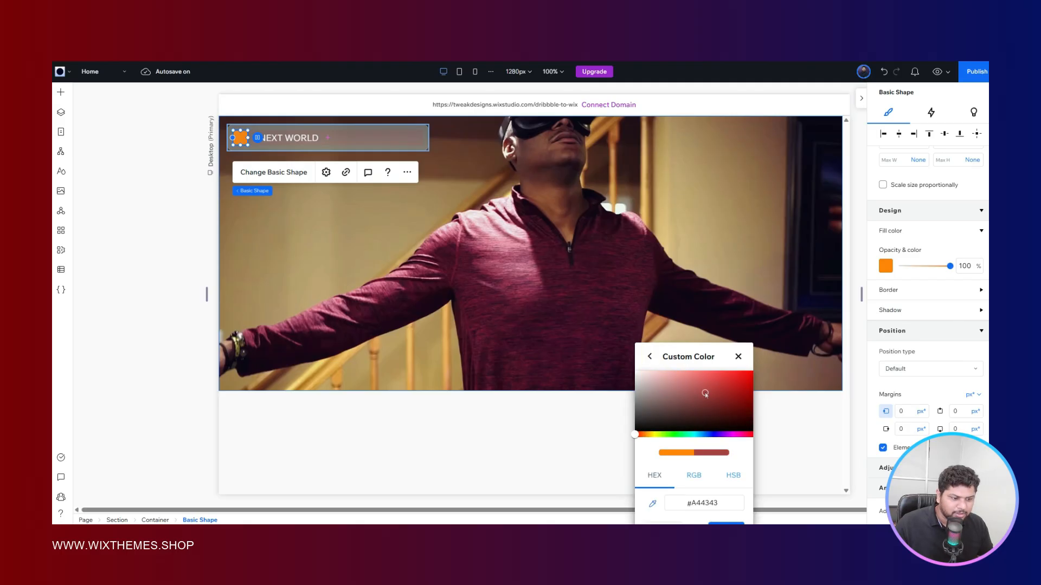
left_click(640, 435)
left_click_drag(710, 405, 752, 372)
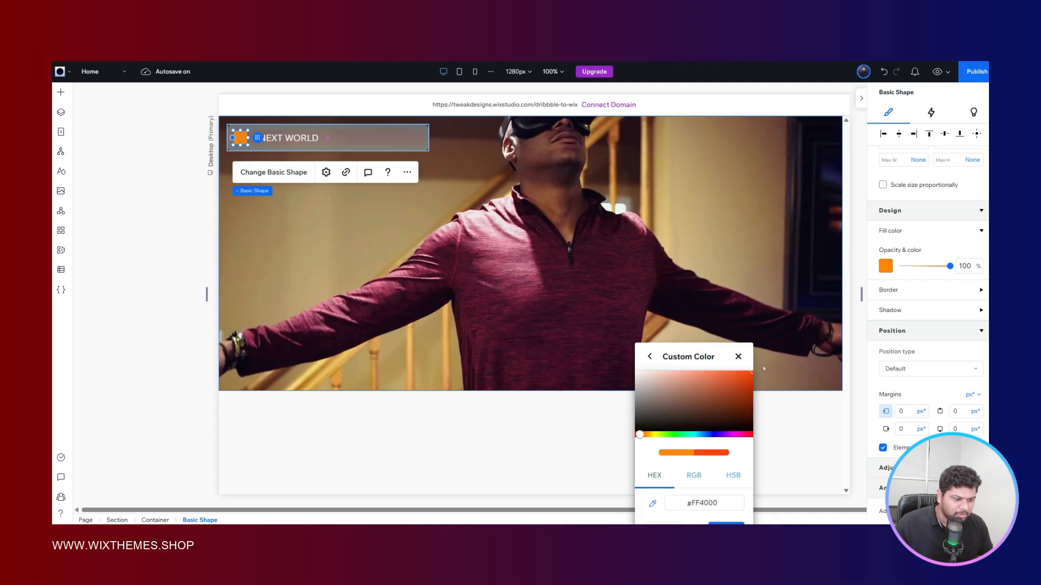
left_click(728, 523)
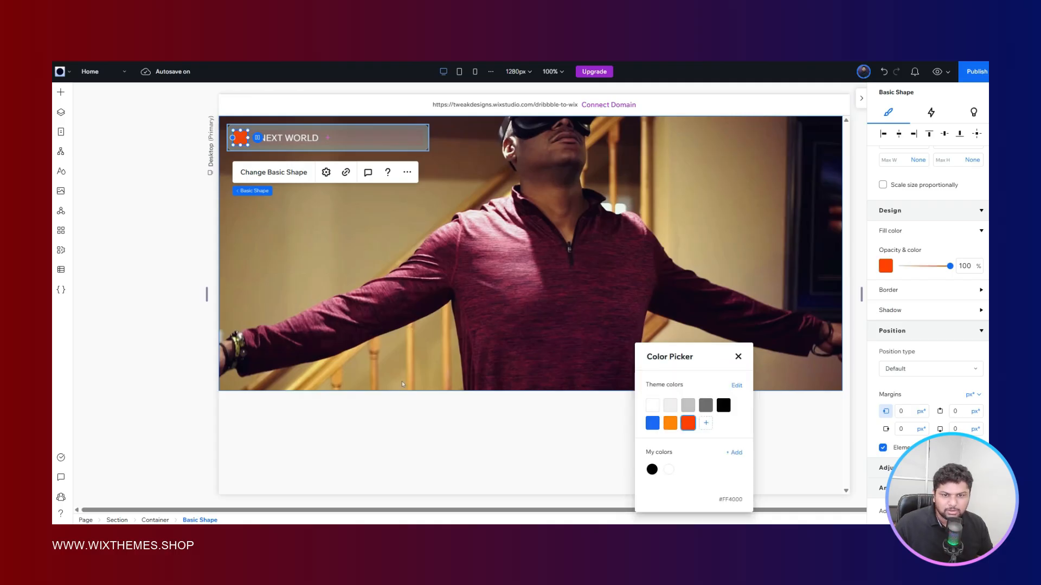
key("Escape")
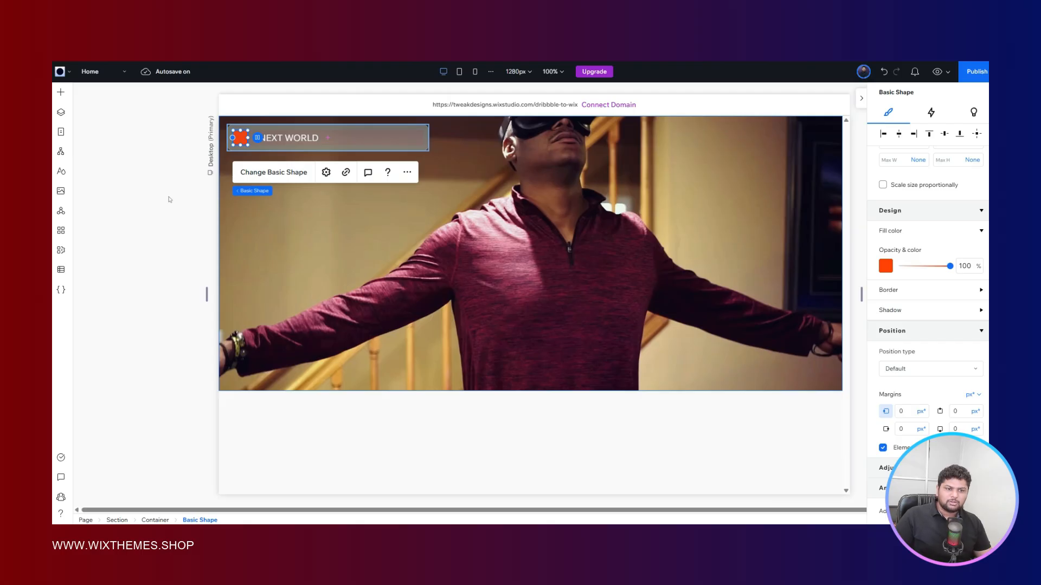
left_click(515, 215)
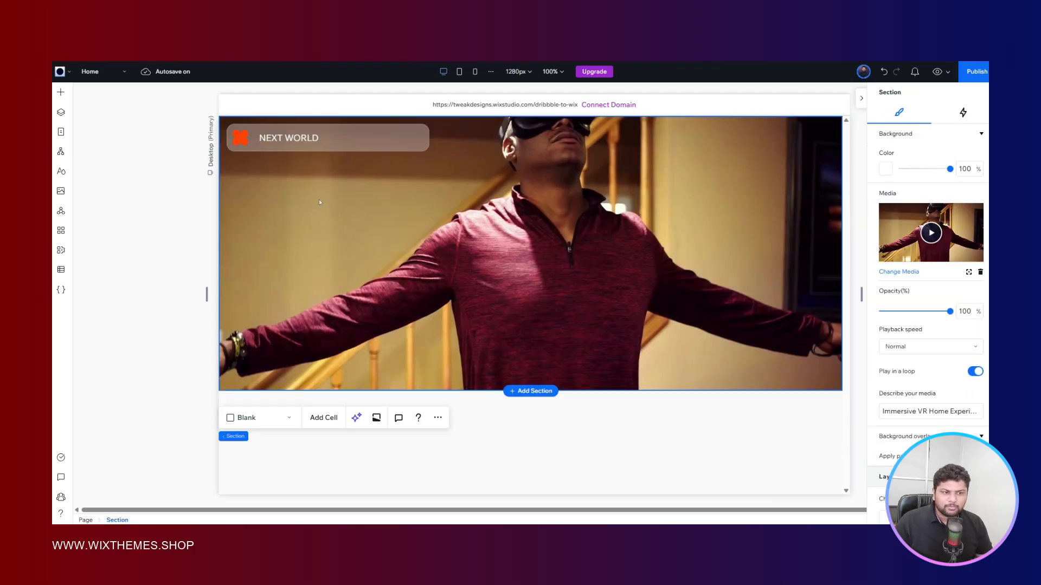
- Change the logo shape's fill to the white theme color
left_click(241, 138)
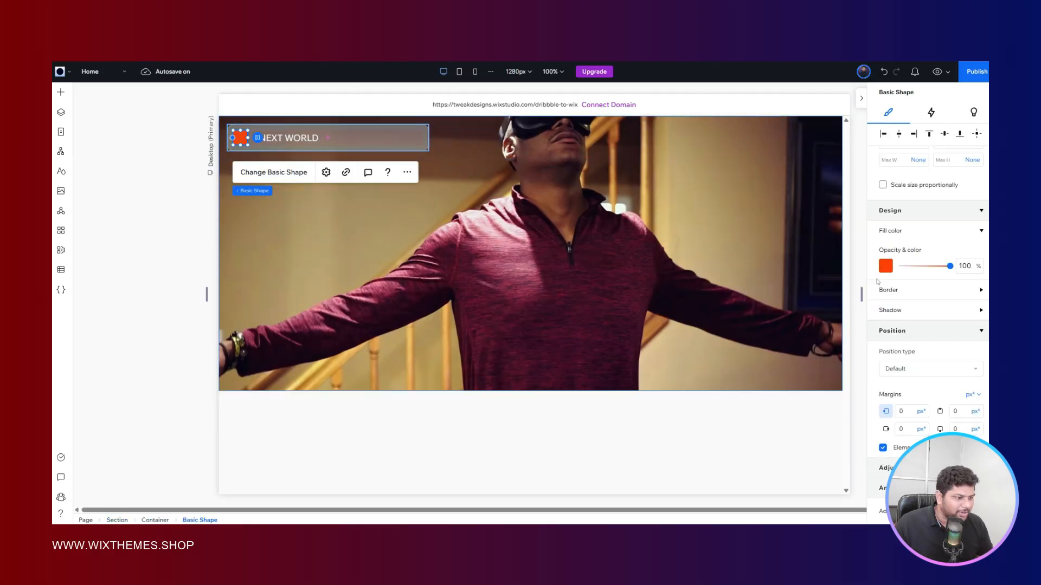
left_click(886, 265)
left_click(655, 404)
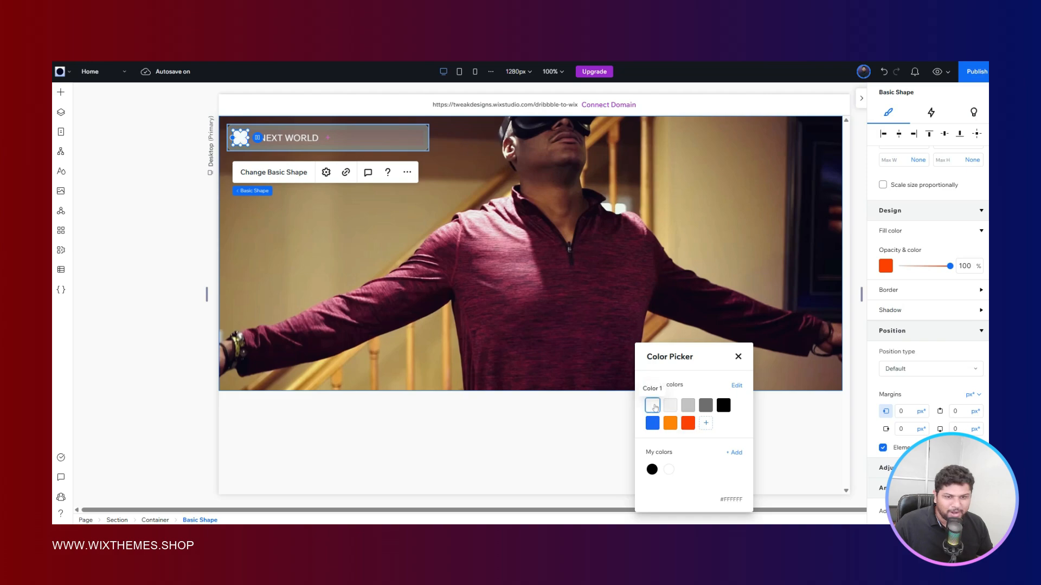
left_click(187, 197)
left_click(188, 198)
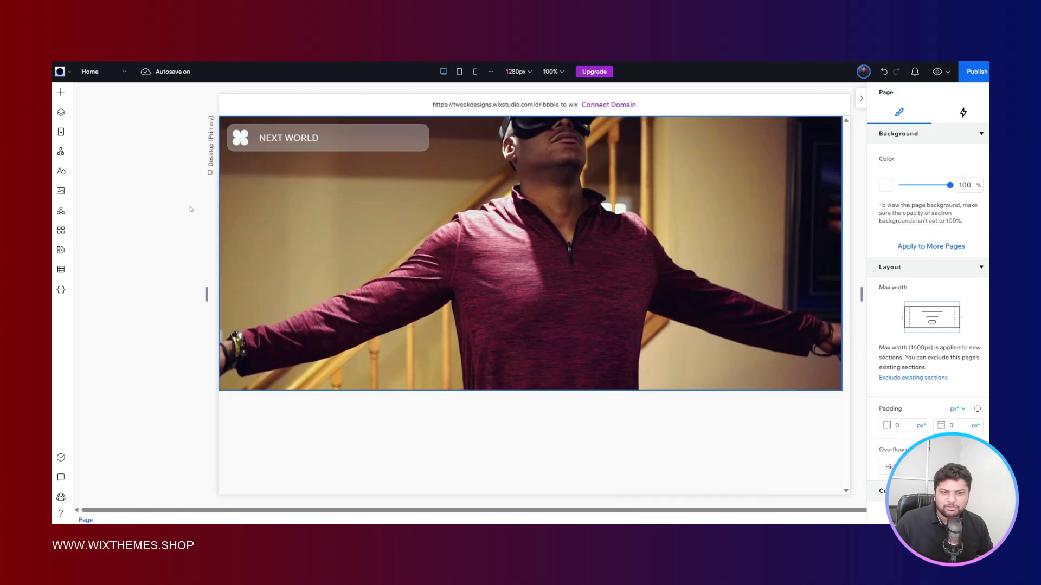
- Set the white logo shape's width to 24 px
left_click(238, 137)
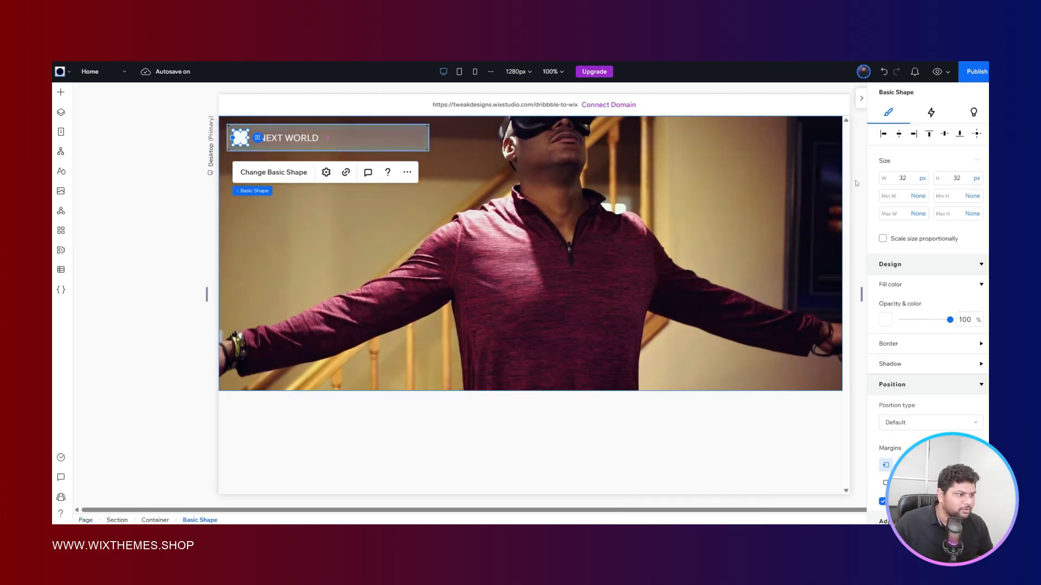
left_click(910, 179)
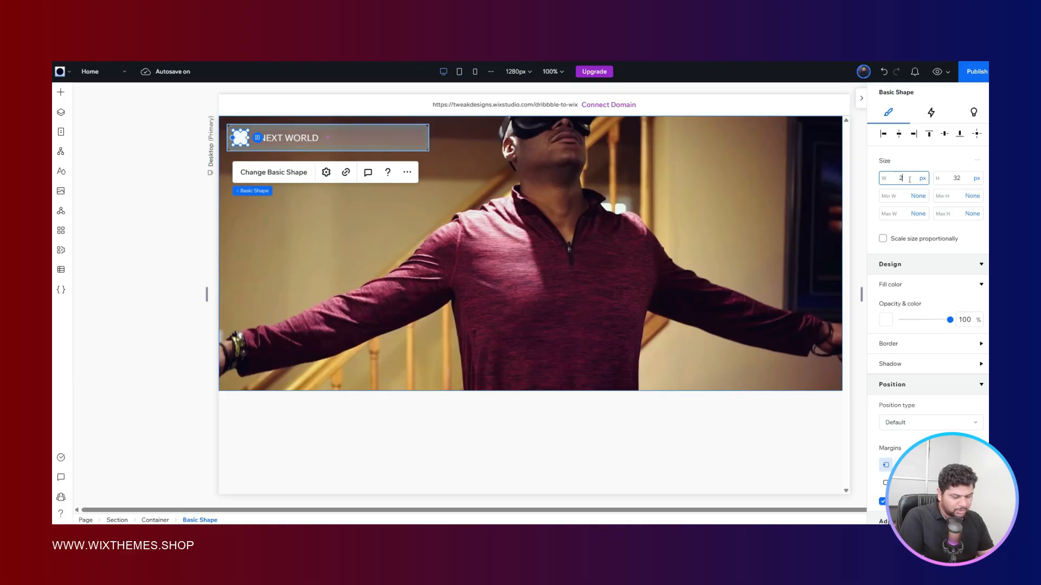
type("24")
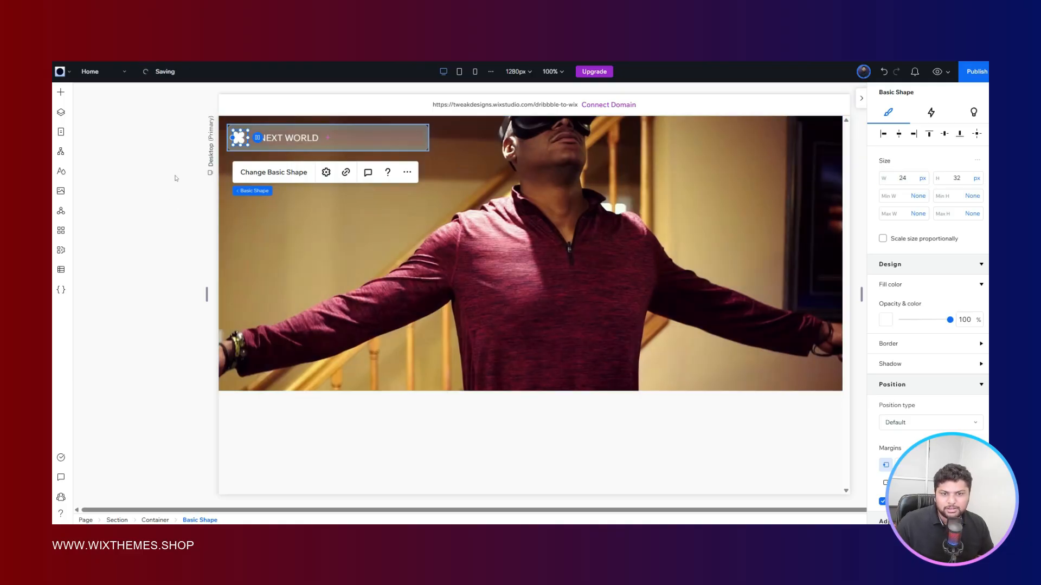
key("Return")
left_click(204, 172)
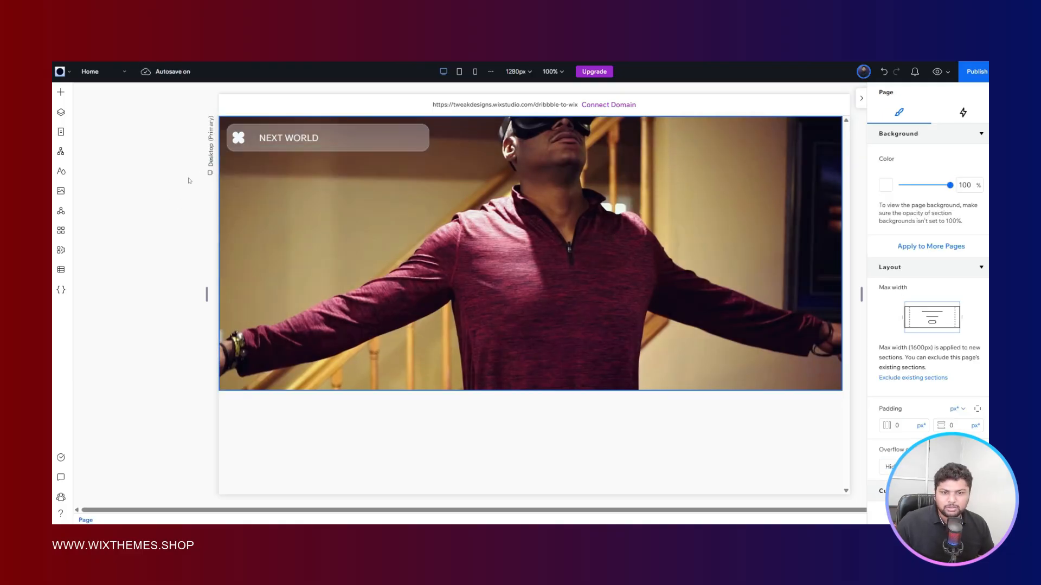
- Set the NEXT WORLD text's width to max content so its box fits the wording
left_click(238, 138)
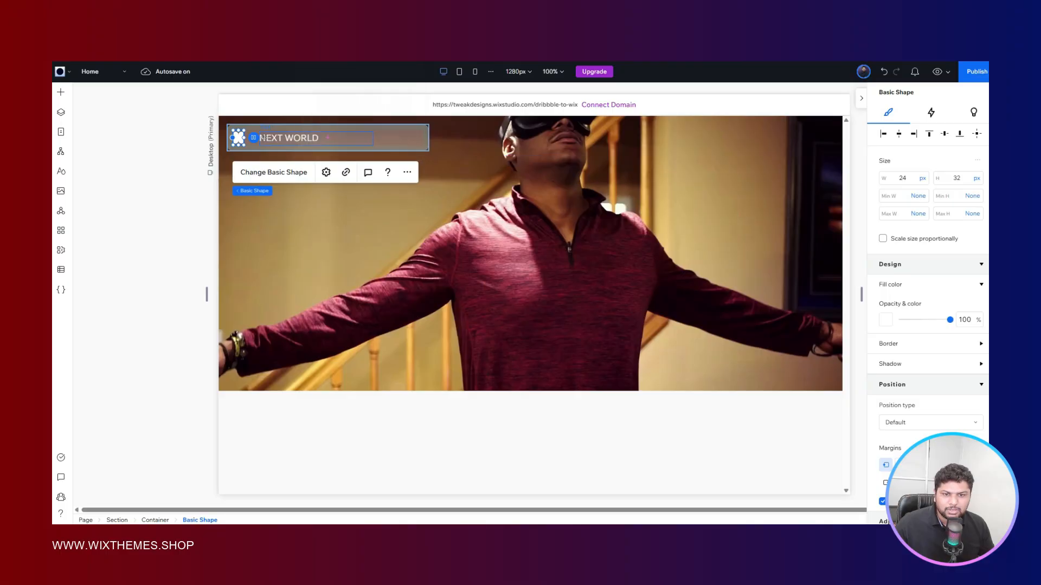
left_click(316, 138)
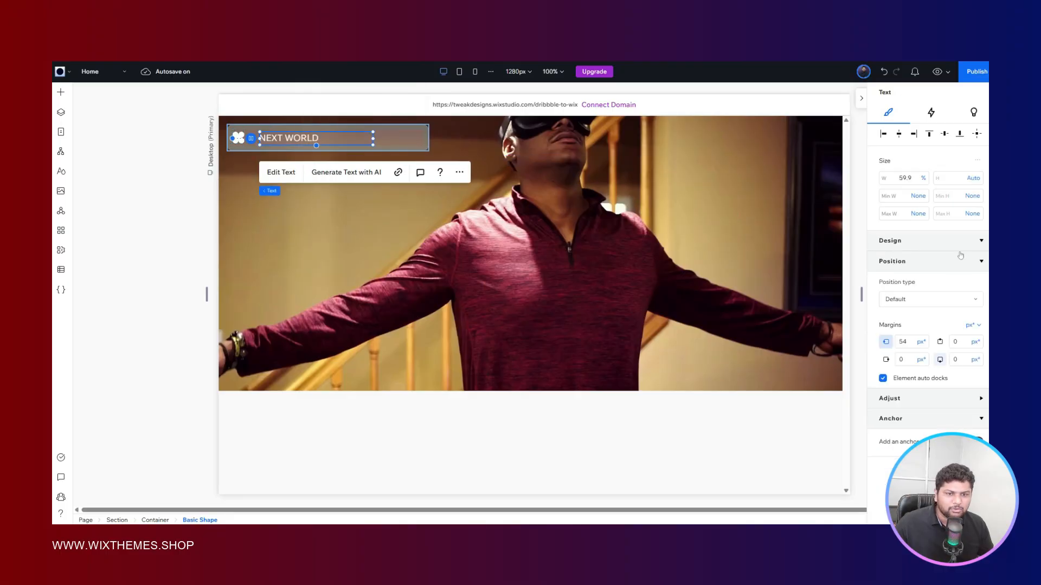
left_click(923, 178)
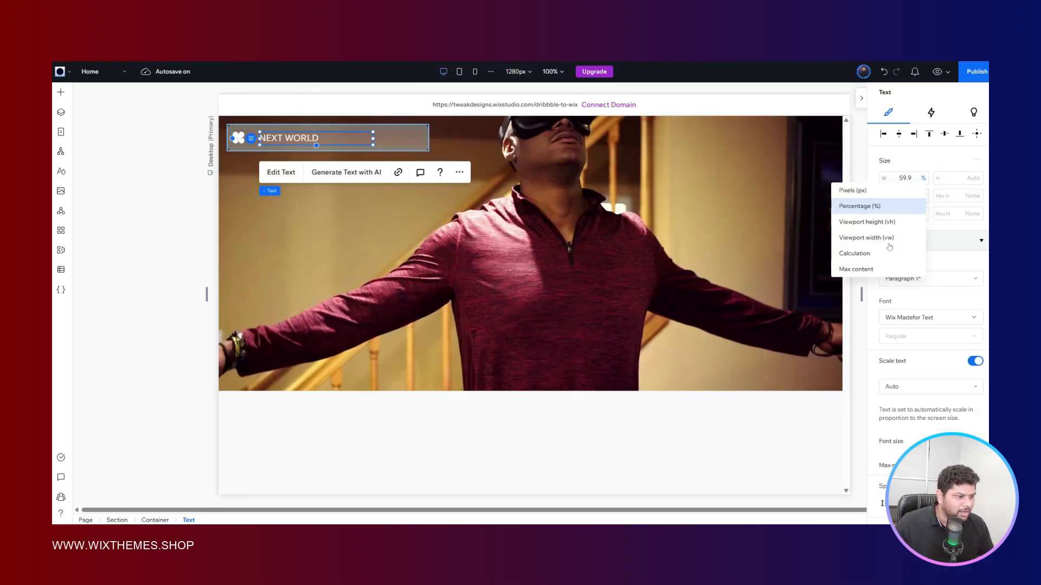
left_click(889, 270)
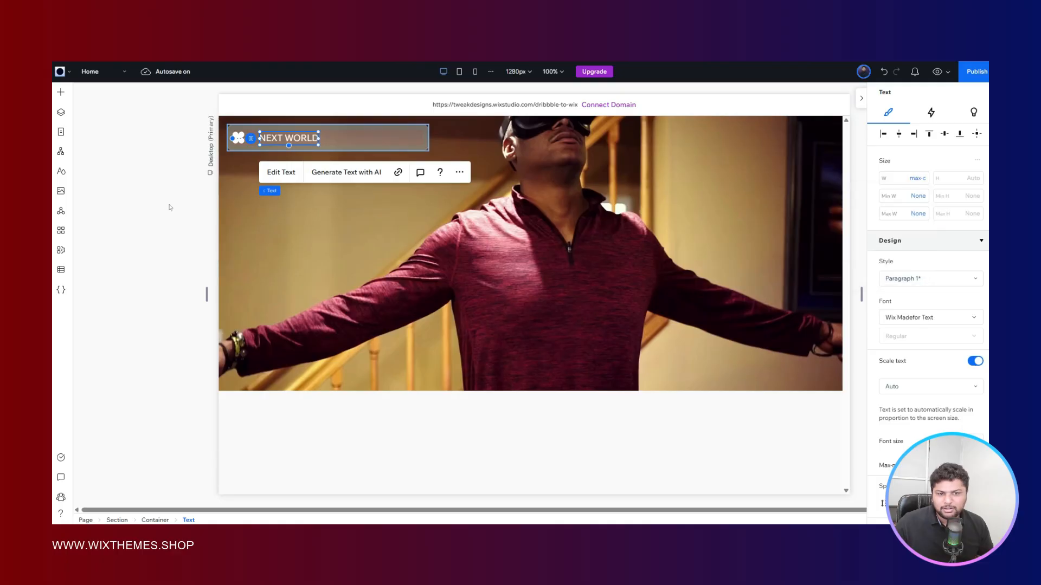
left_click(150, 169)
- Combine the white logo shape and the NEXT WORLD text into a stack
left_click(239, 137)
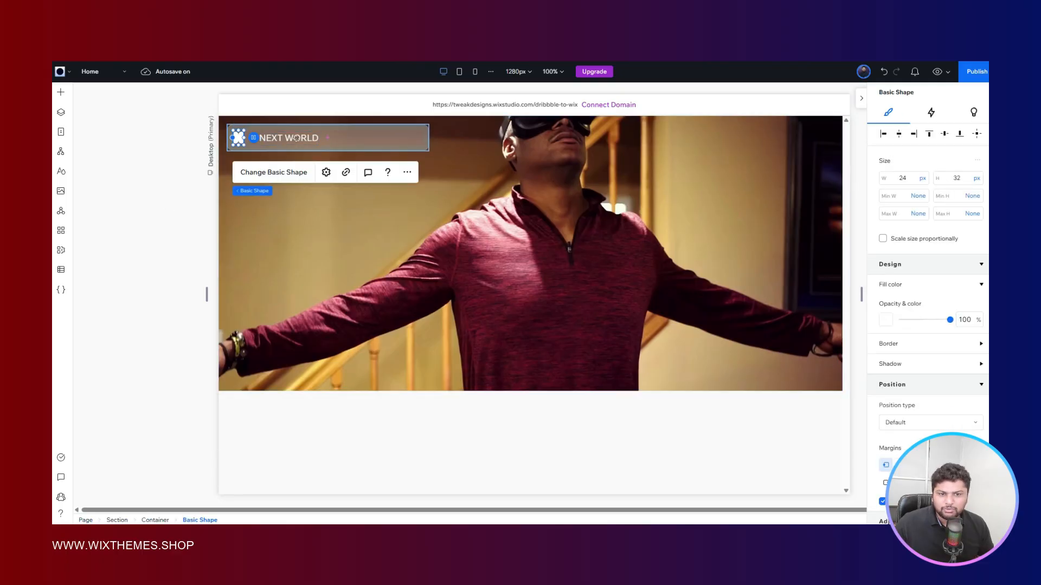
left_click(299, 139, "shift")
left_click(242, 172)
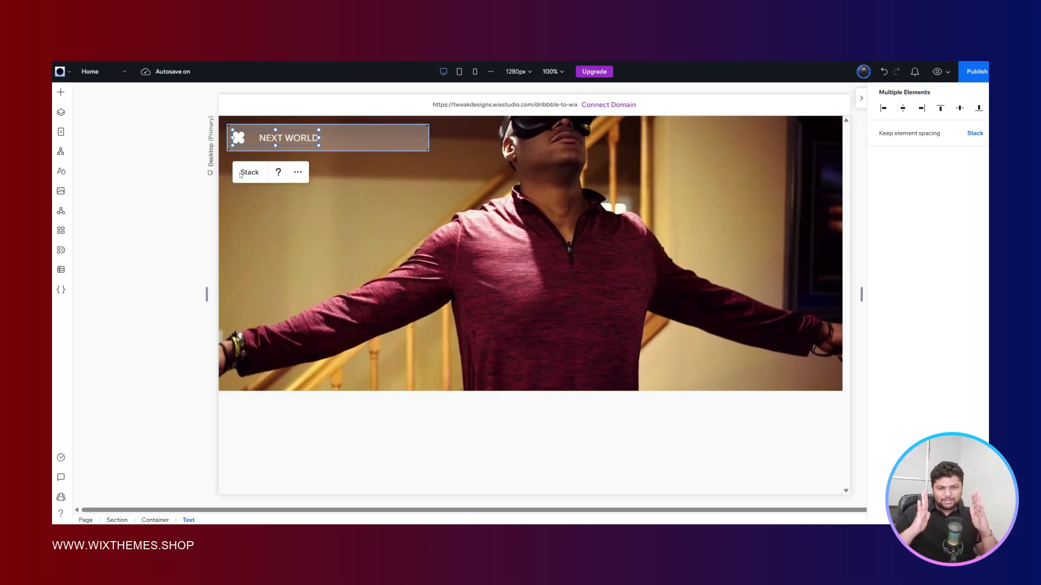
left_click(242, 173)
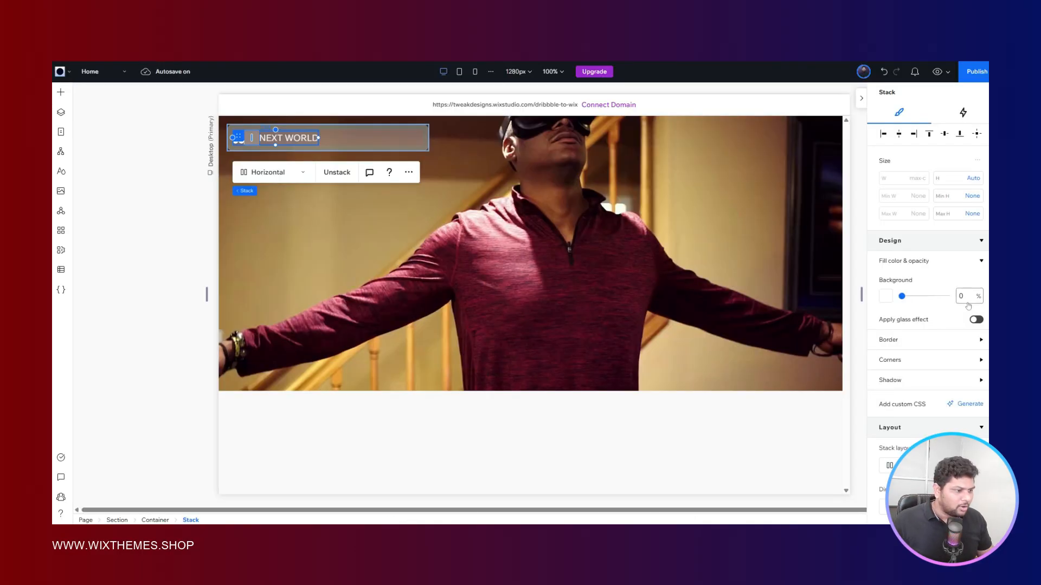
- Try item spacings of 16 px and 12 px on the logo stack
scroll(919, 278, "down", 5)
scroll(918, 278, "down", 1)
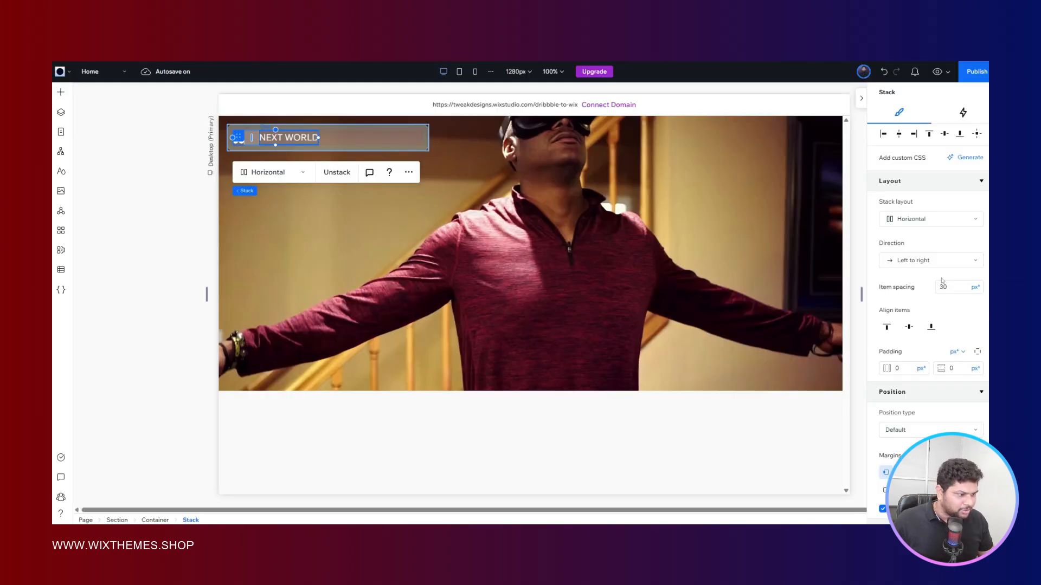
left_click(946, 287)
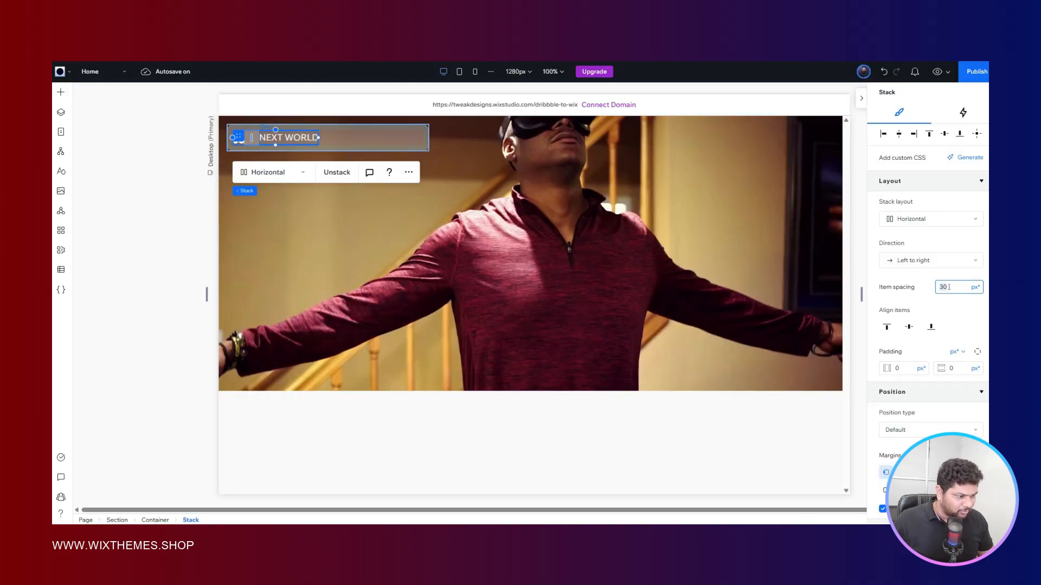
type("16")
key("Return")
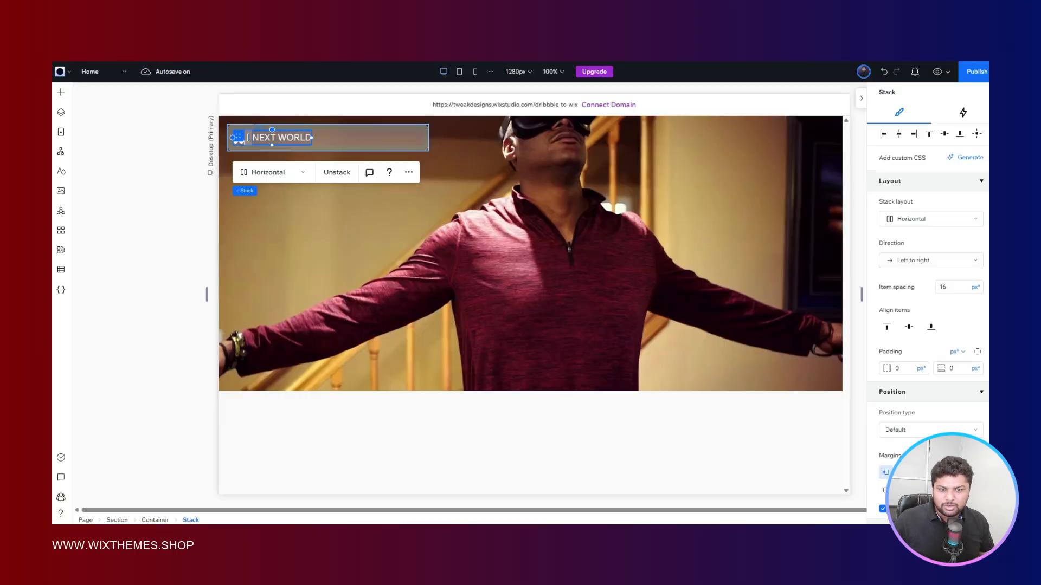
left_click(953, 290)
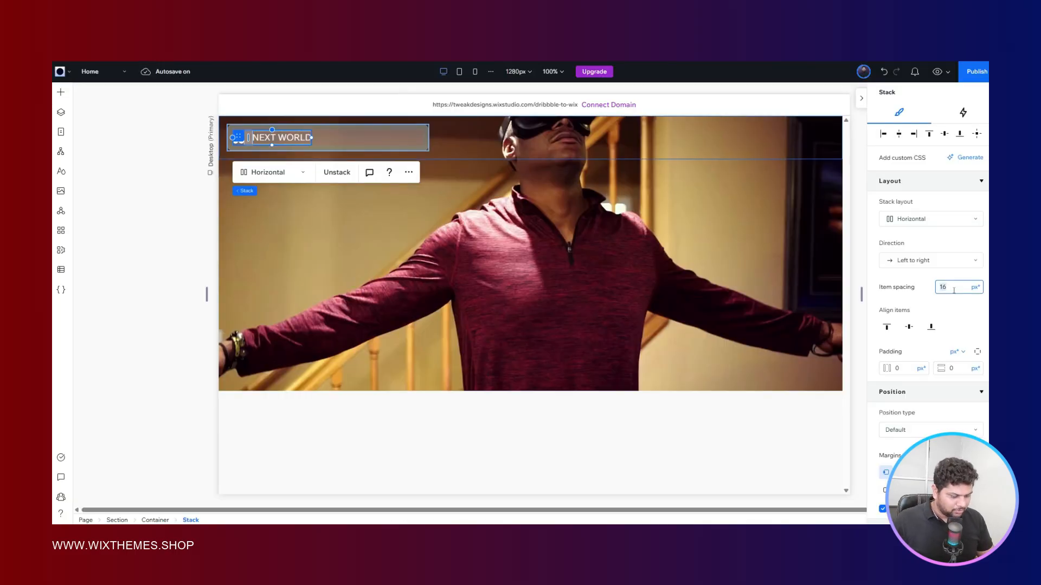
type("12")
key("Return")
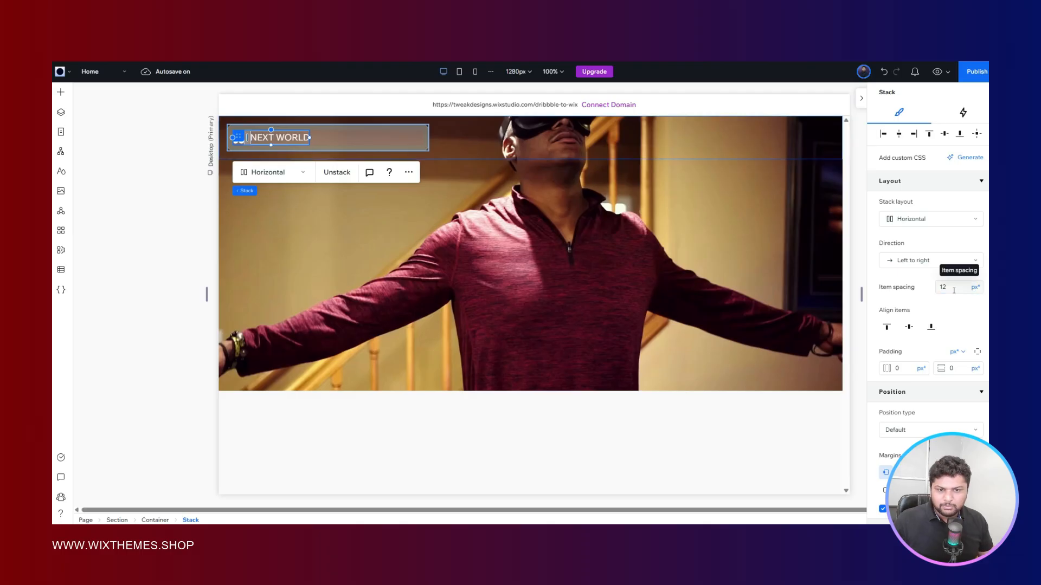
- Set the logo stack's item spacing to 8 px
left_click(954, 291)
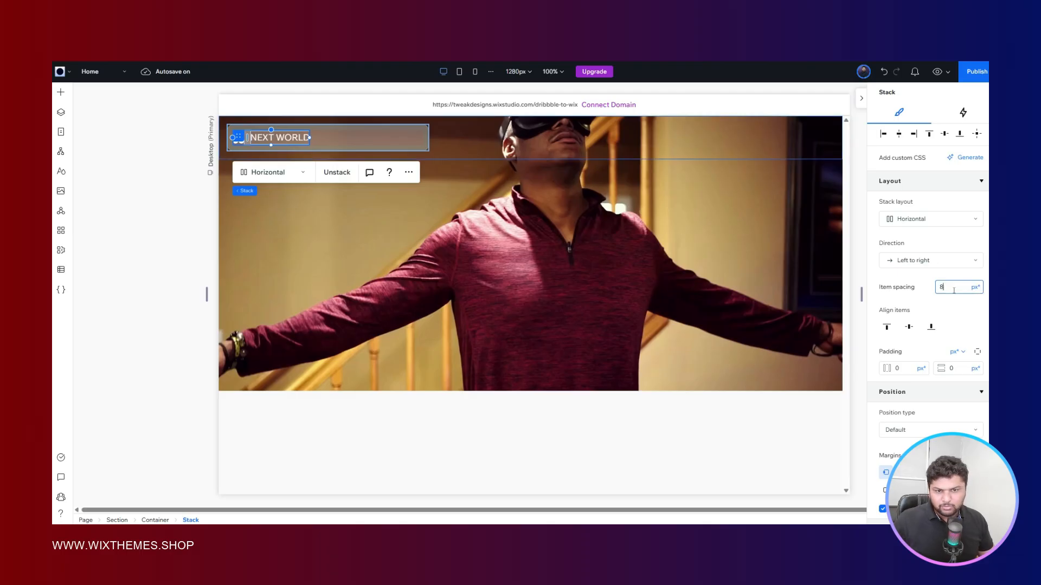
type("8")
key("Return")
left_click(161, 236)
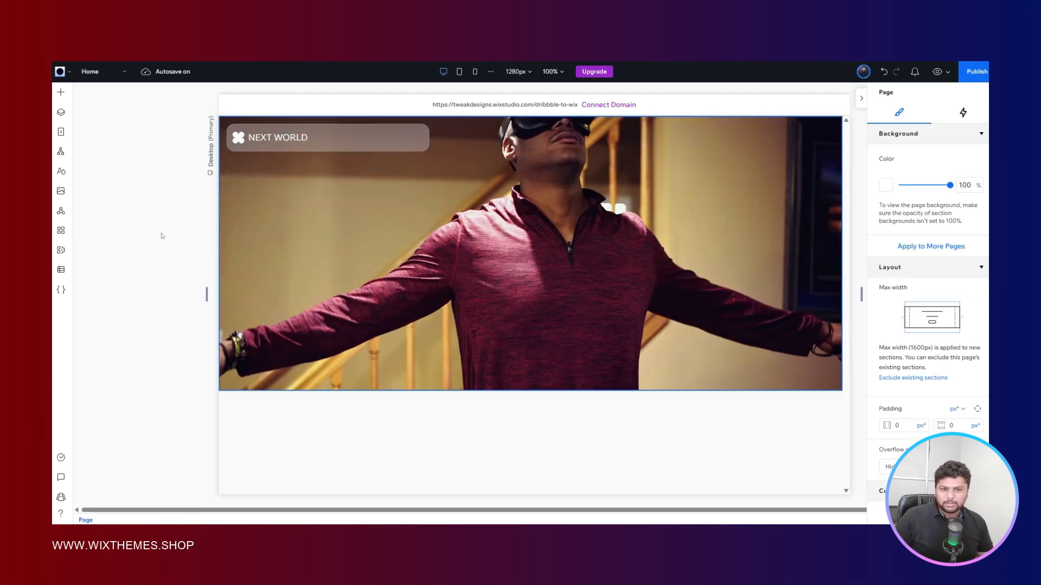
- Check the header in the Figma reference, duplicate the glass logo container in Wix Studio, and place the copy in the header grid's third column
left_click(271, 33)
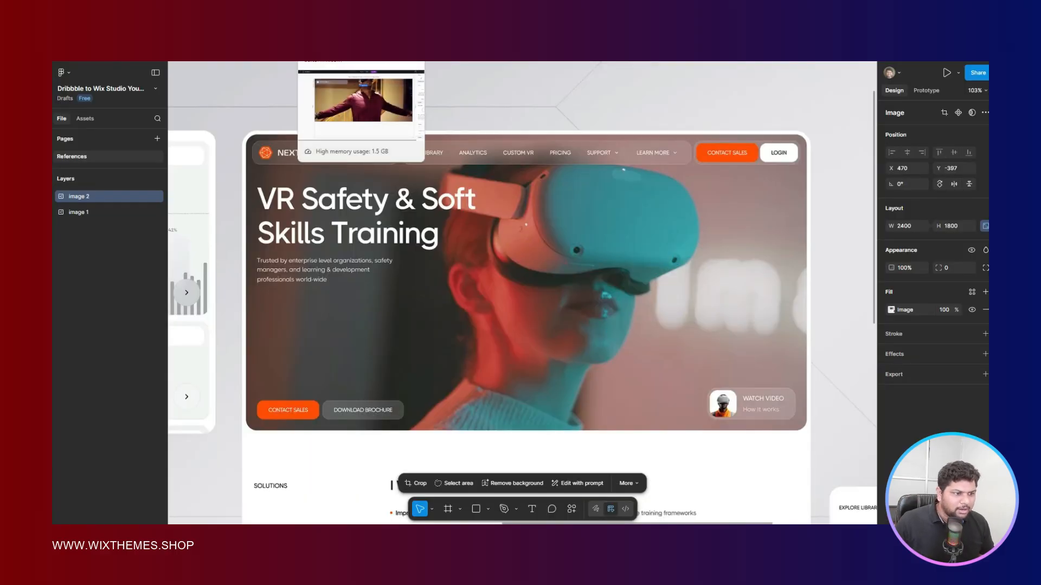
left_click(325, 33)
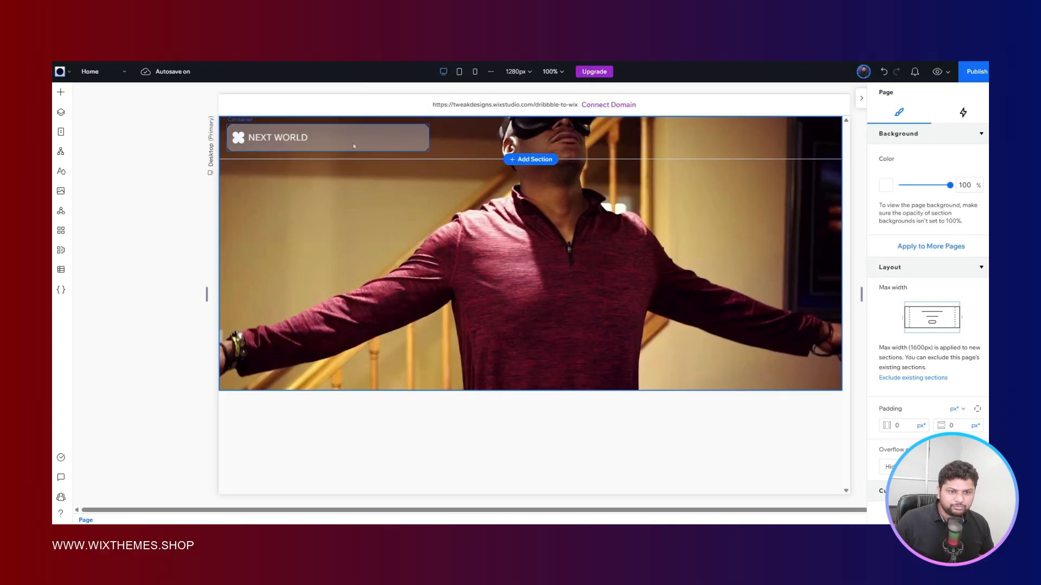
left_click(350, 136)
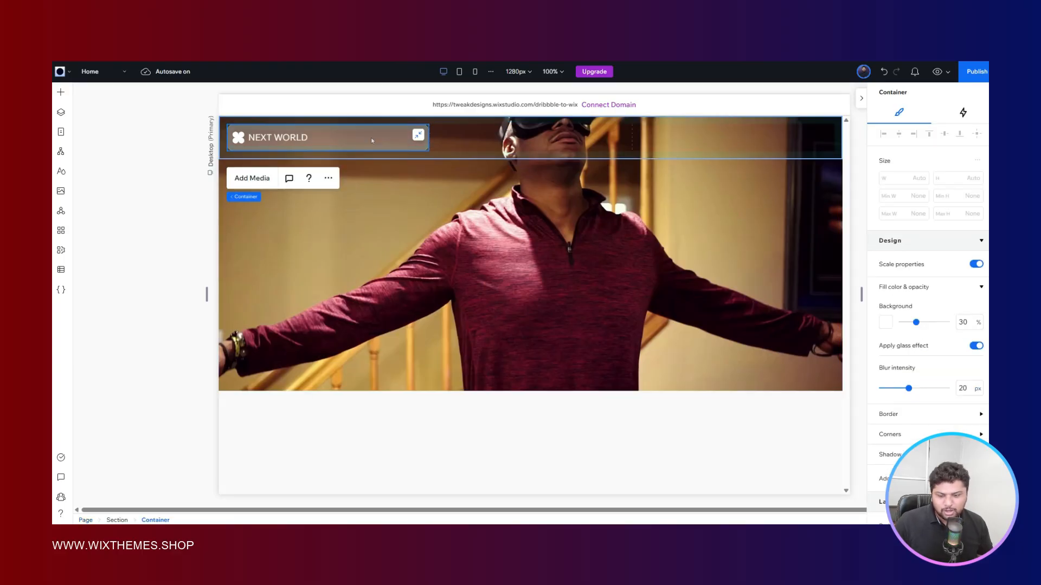
left_click_drag(371, 135, 545, 190)
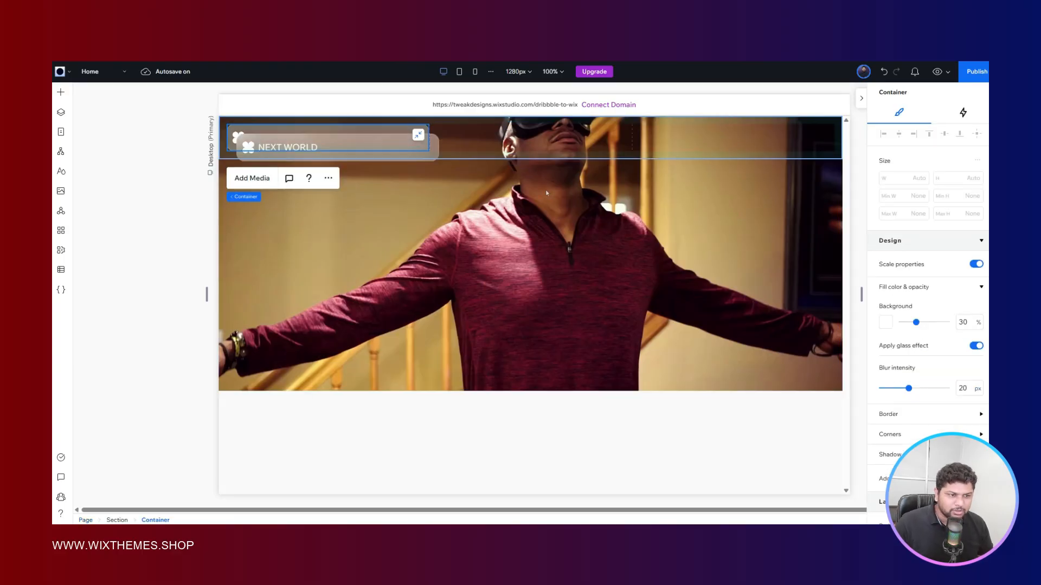
scroll(949, 237, "down", 10)
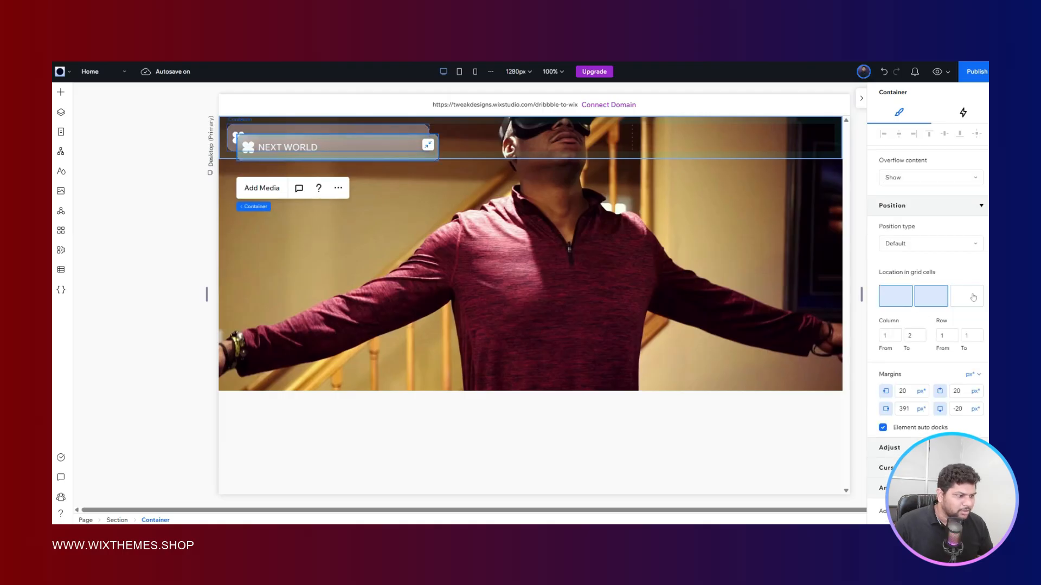
left_click(972, 301)
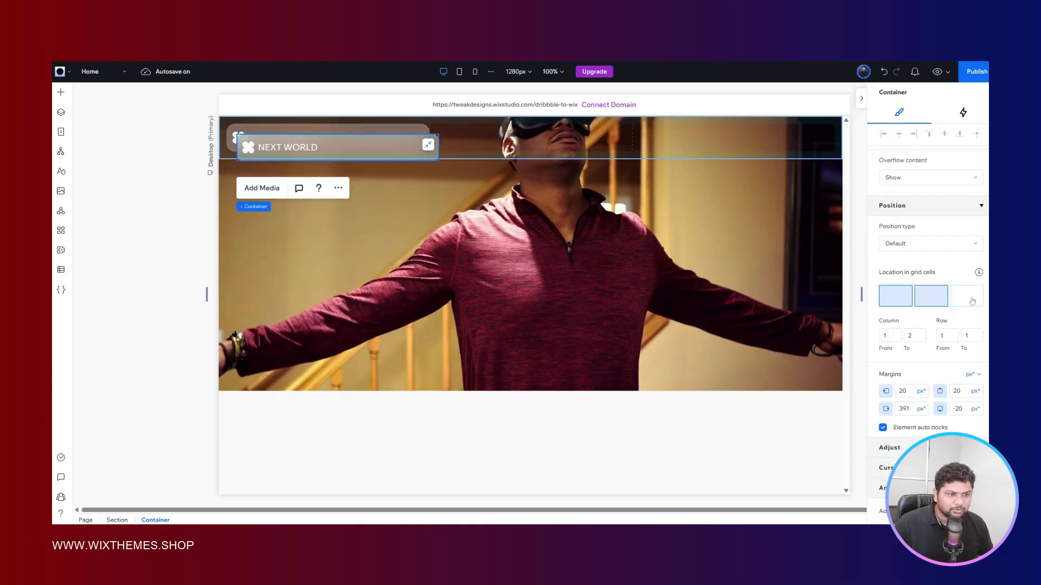
- Set all four margins of the duplicated container to 0 px
left_click(908, 391)
scroll(928, 233, "up", 9)
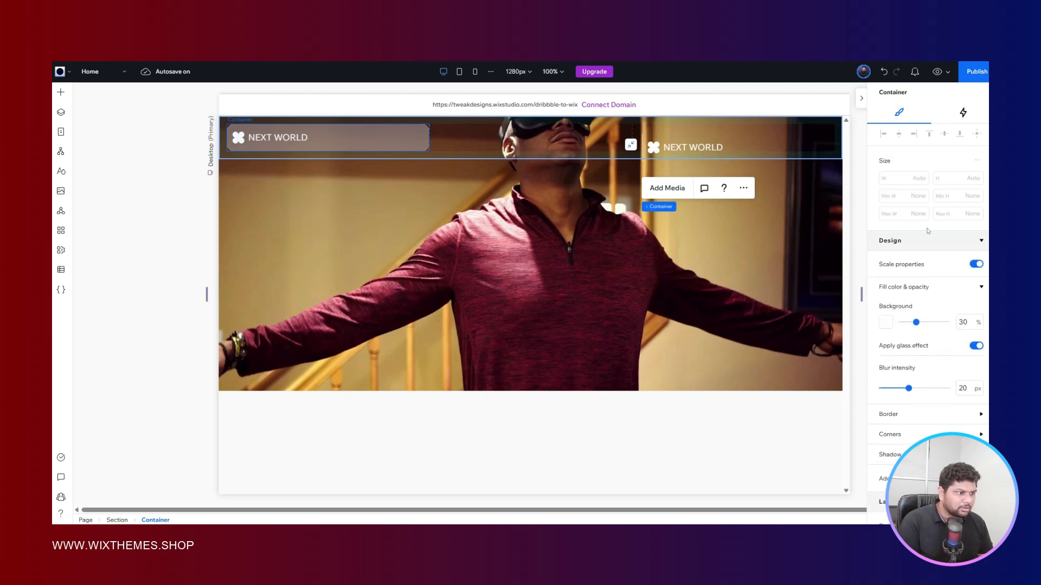
scroll(937, 235, "down", 9)
type("0")
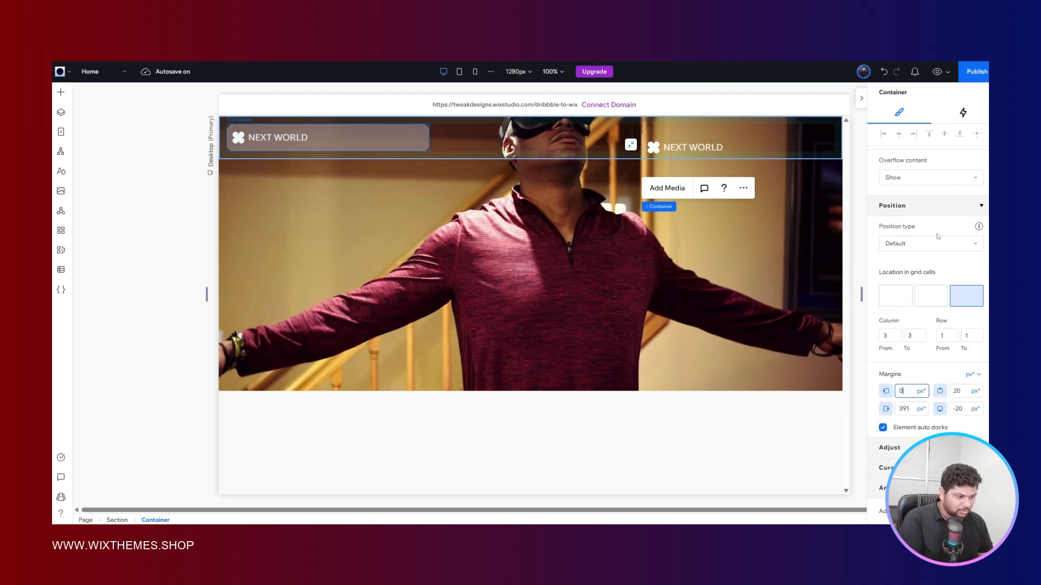
left_click(967, 391)
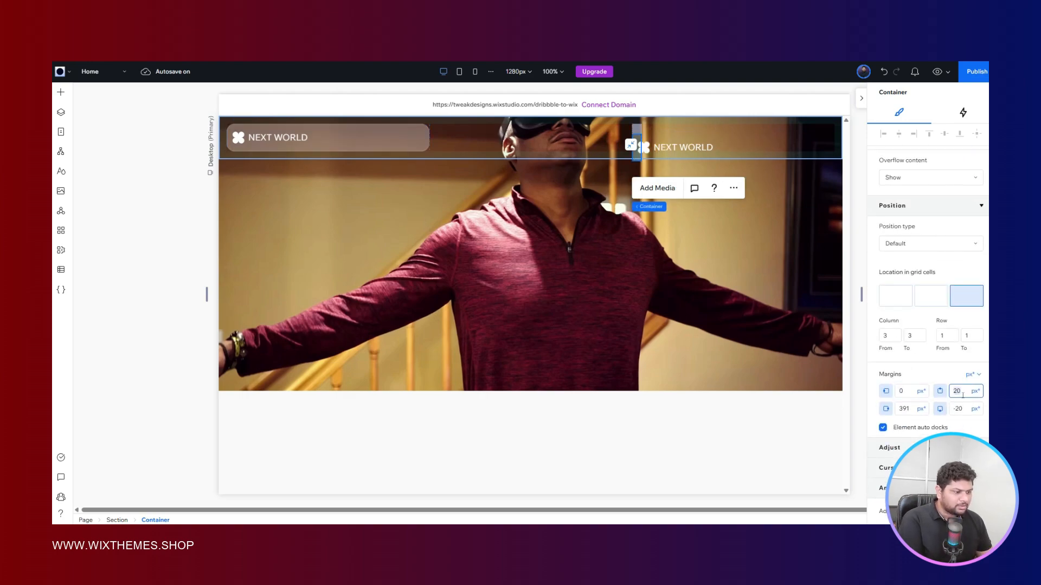
type("0")
left_click(905, 408)
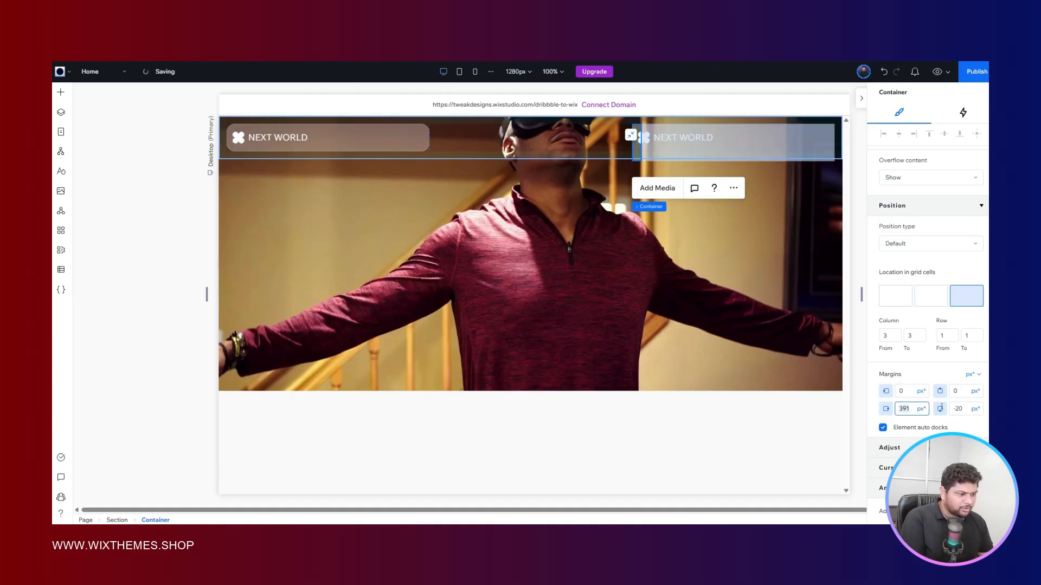
type("0")
left_click(961, 409)
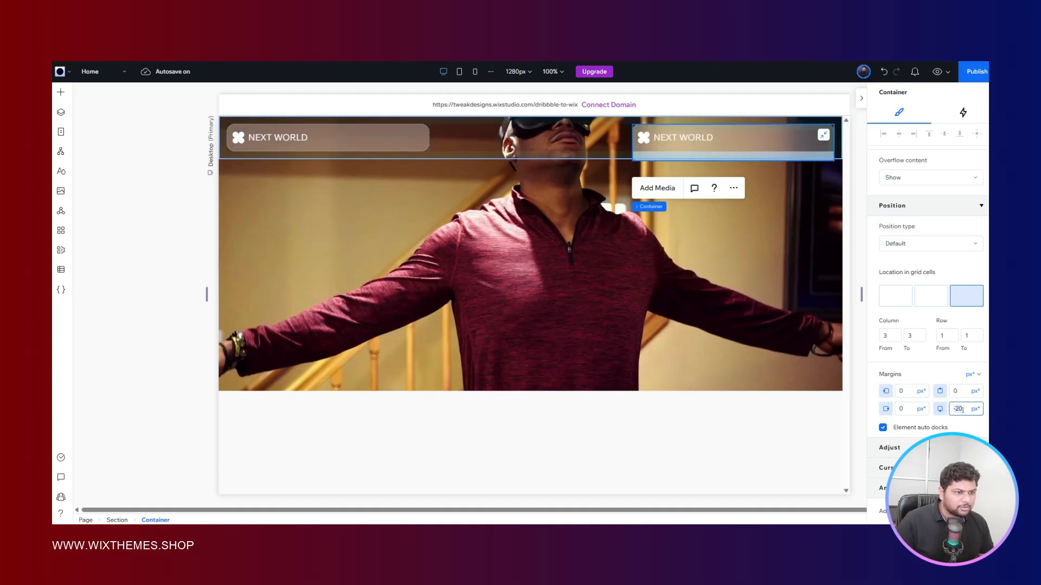
type("0")
key("Return")
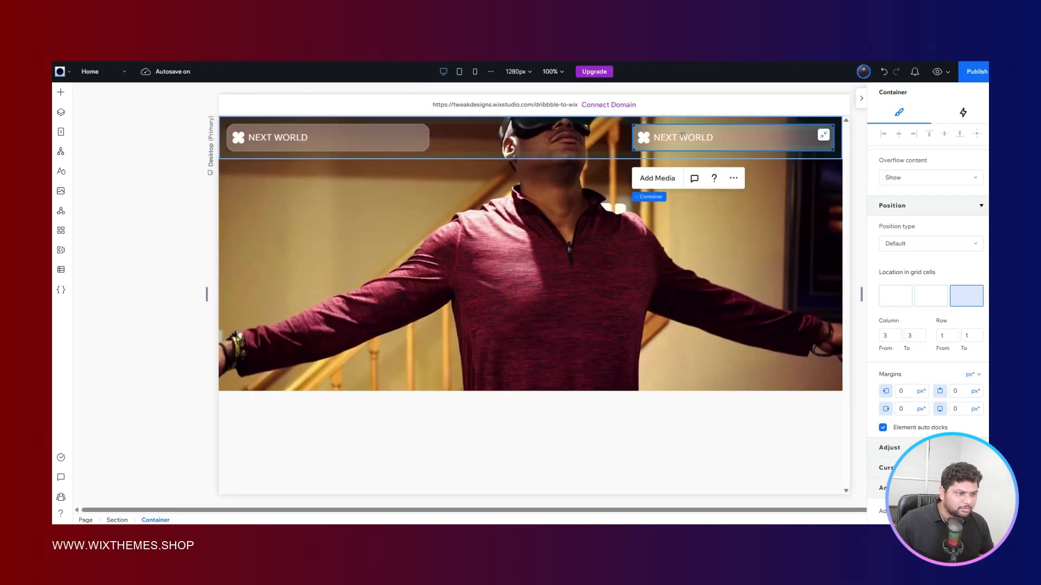
- Delete the NEXT WORLD text and the logo shape from the duplicated container
left_click(682, 136)
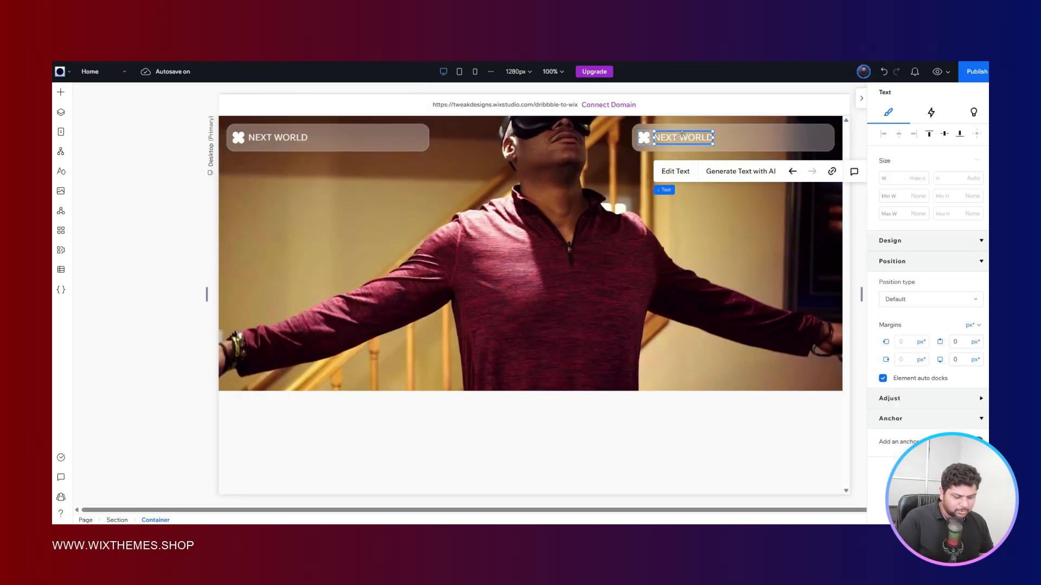
key("Delete")
left_click(640, 136)
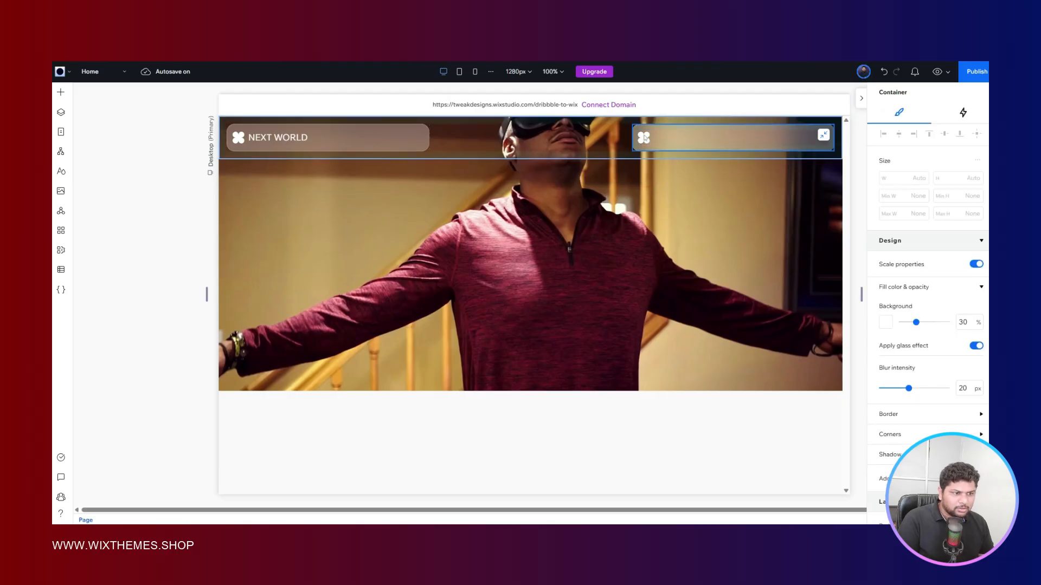
left_click(644, 137)
key("Delete")
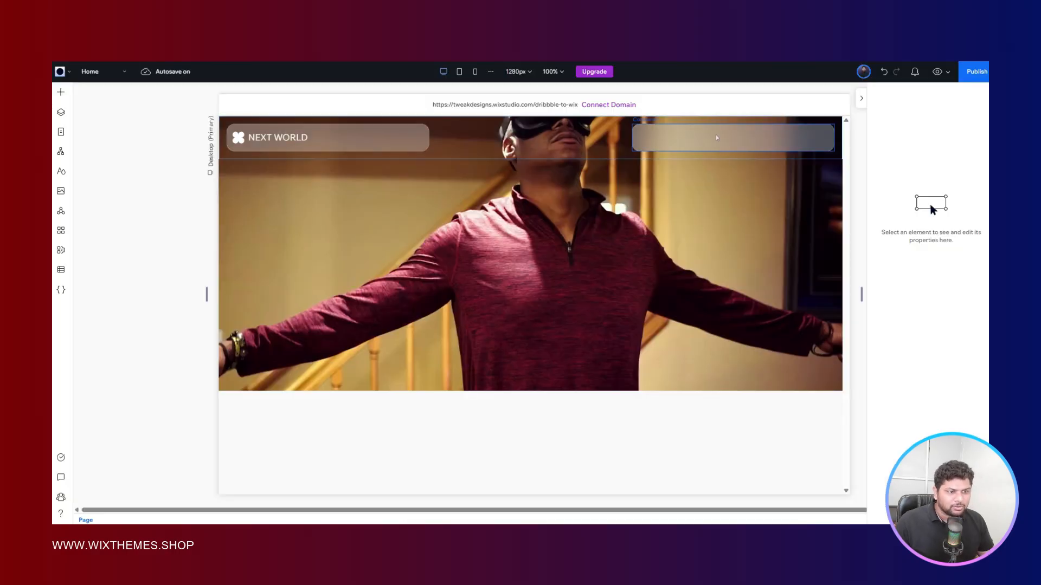
- Add the yellow rounded RSVP styled button inside the empty glass container in the header's third column
left_click(715, 136)
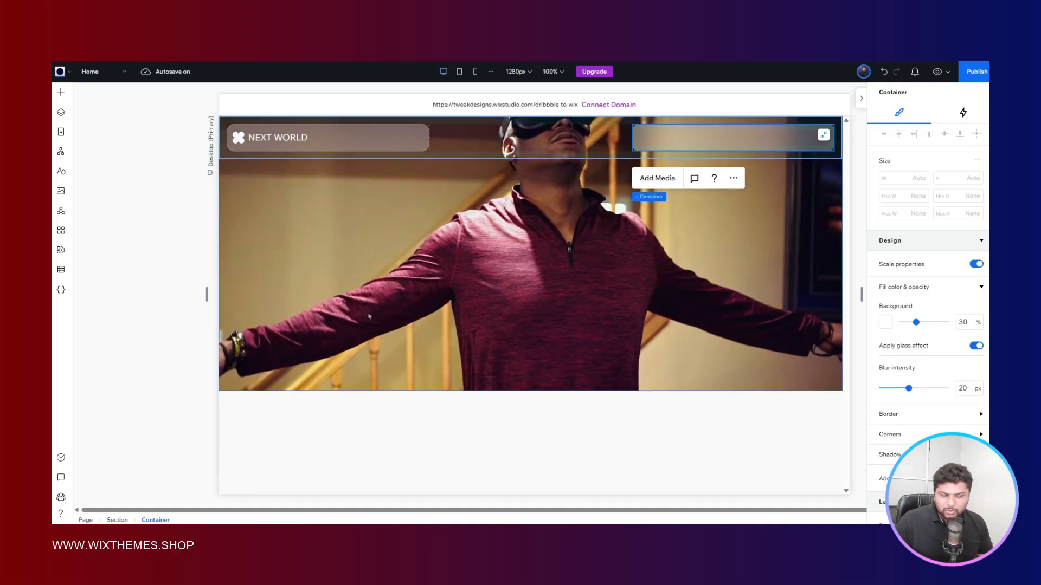
right_click(656, 137)
left_click(691, 131)
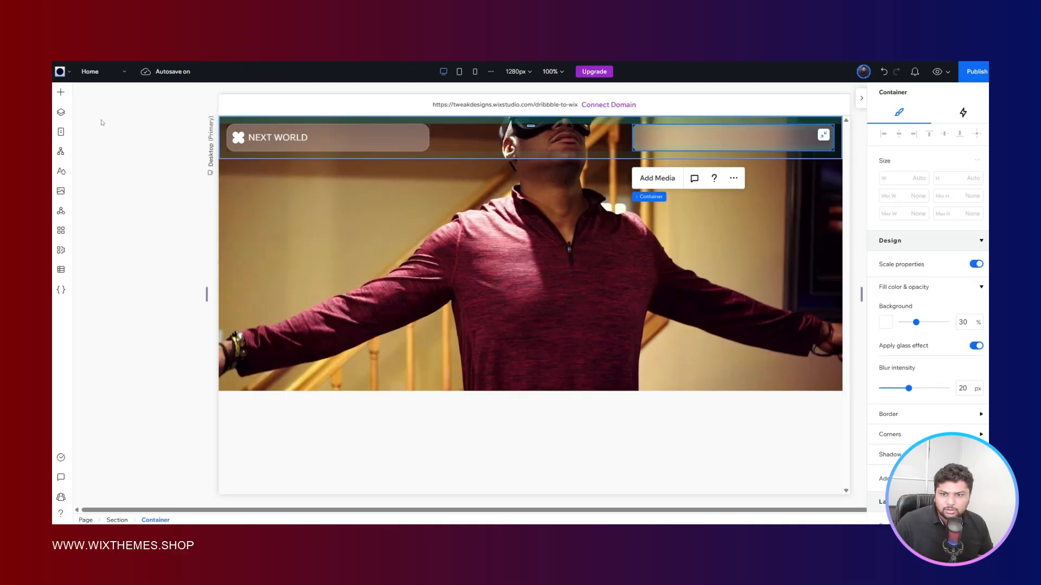
left_click(61, 92)
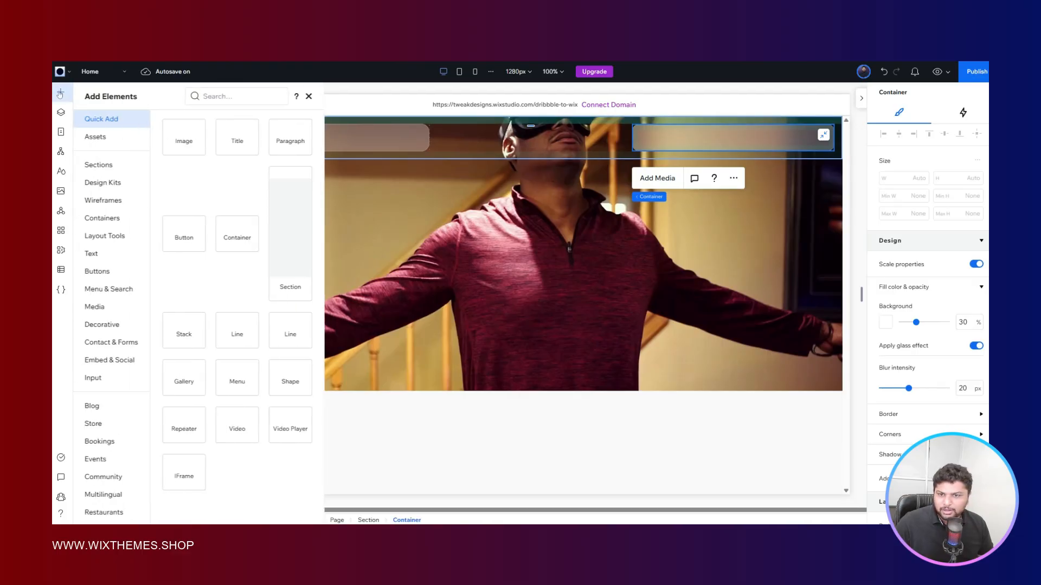
left_click(98, 271)
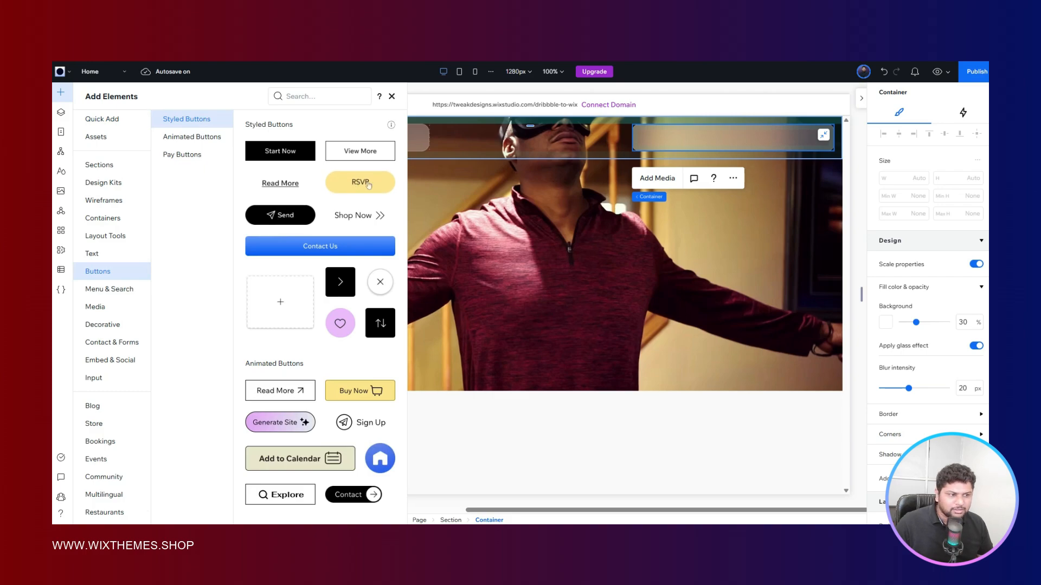
left_click_drag(368, 185, 721, 139)
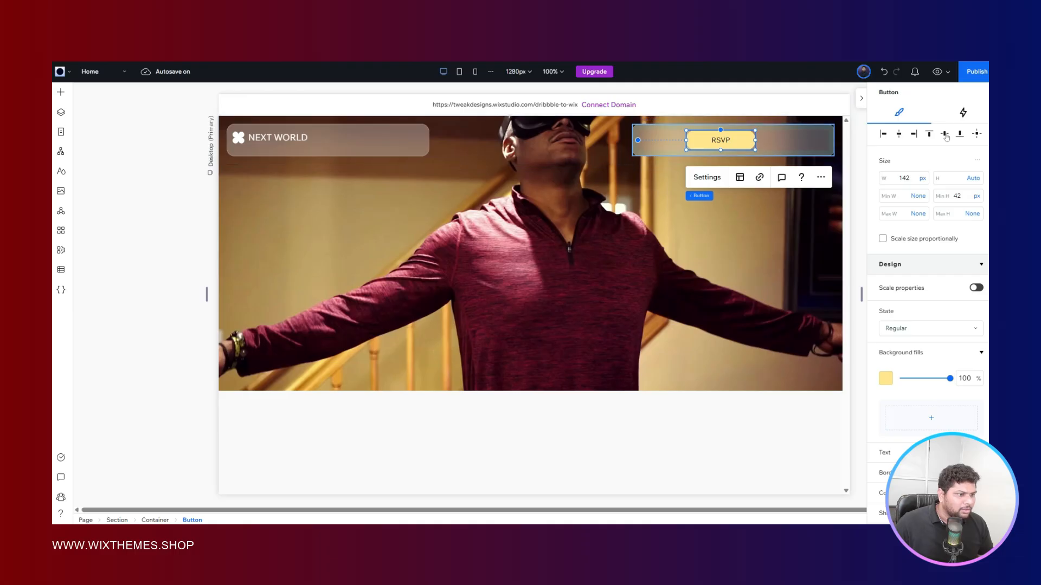
- Set the RSVP button's minimum height to 40 px and its width to max content
left_click(957, 197)
type("30")
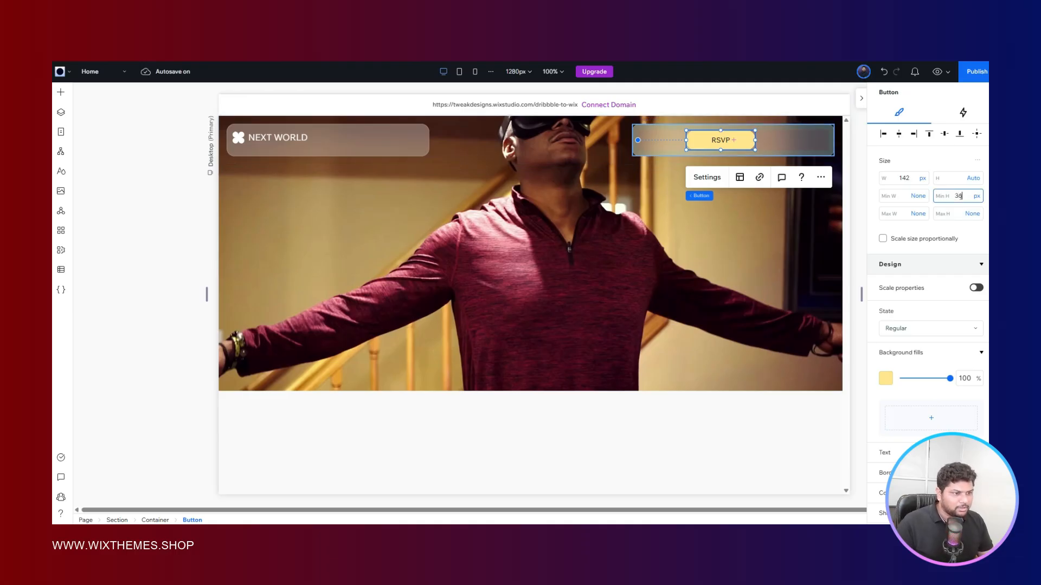
key("Return")
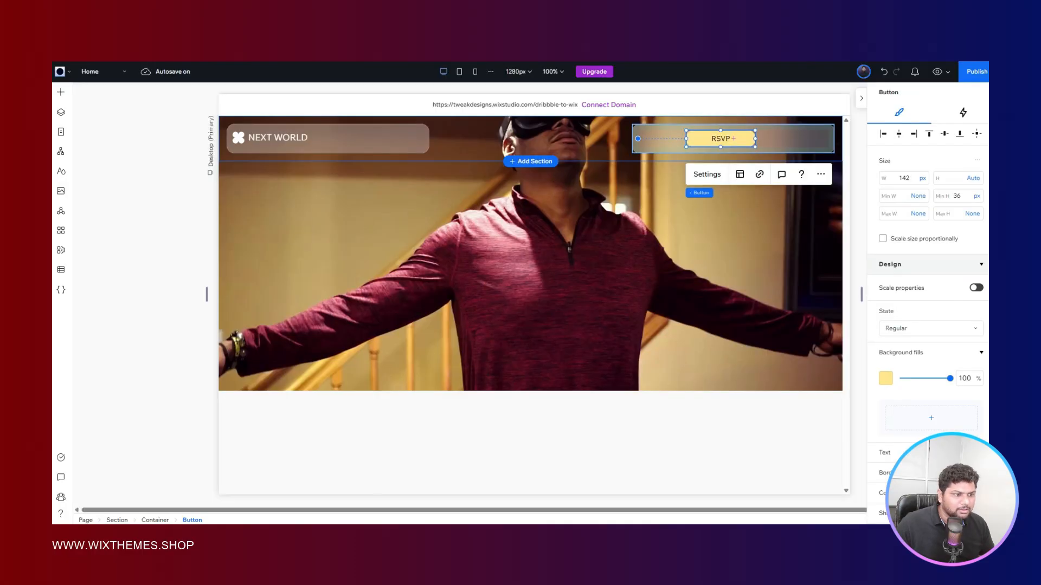
left_click(958, 196)
type("36")
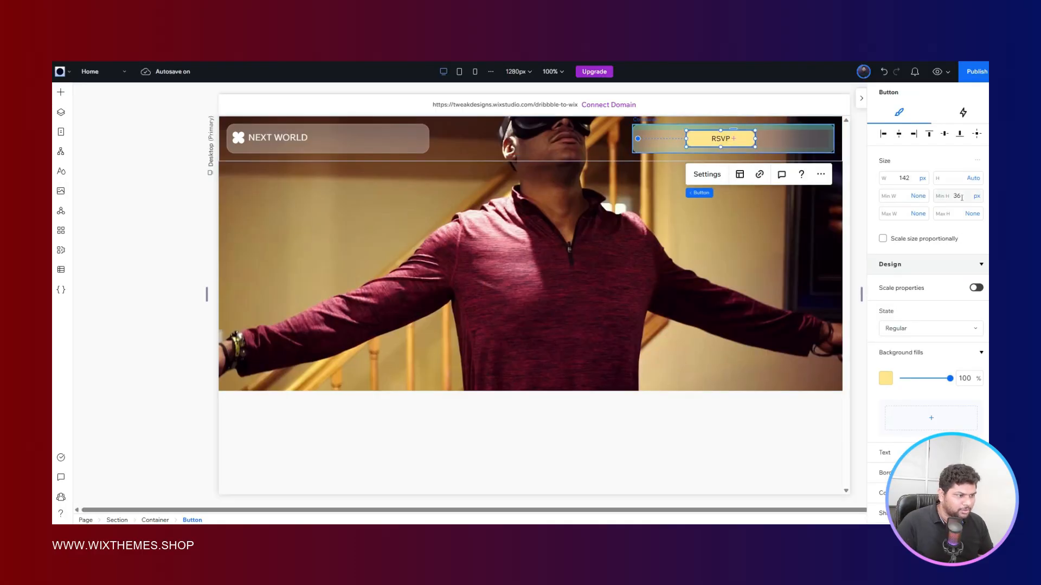
key("Return")
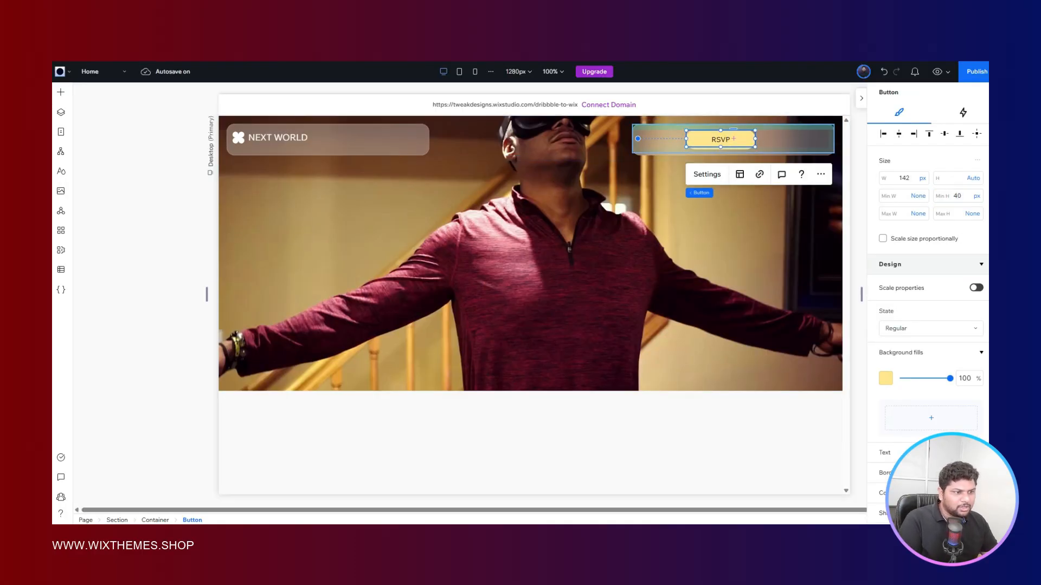
left_click(922, 180)
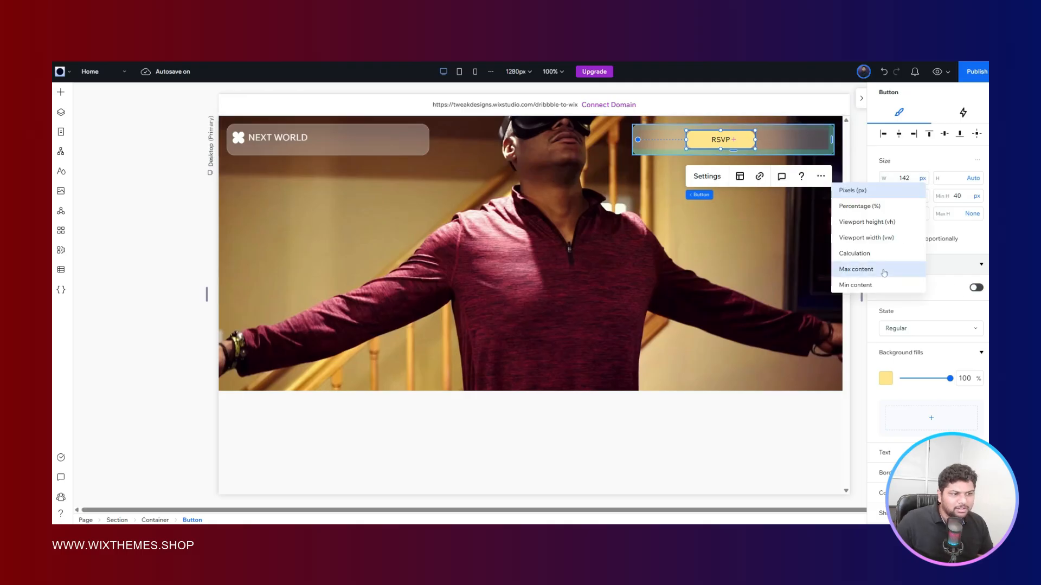
left_click(856, 270)
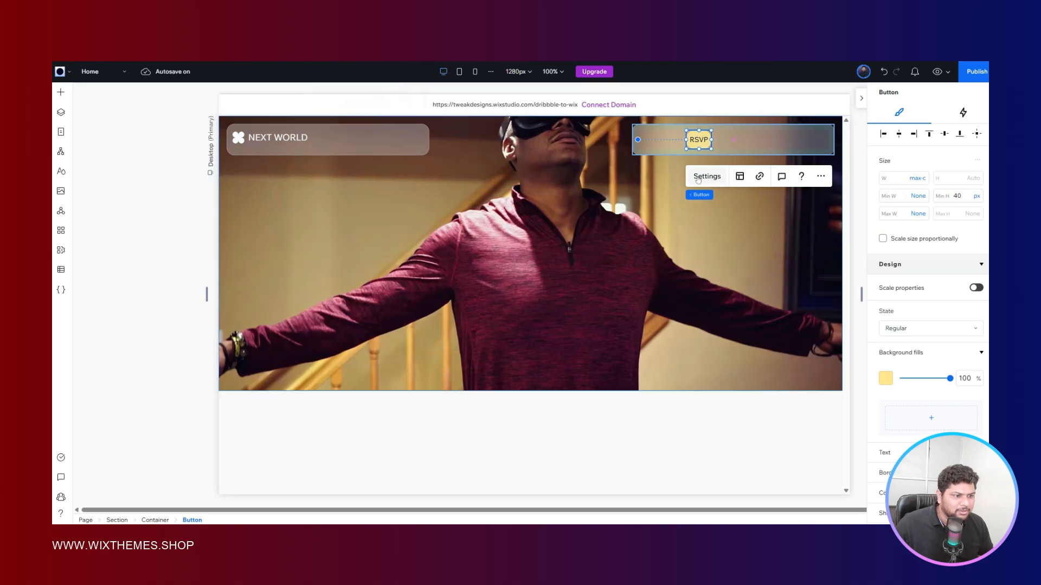
- Change the RSVP button's text to "contact sales"
left_click(706, 176)
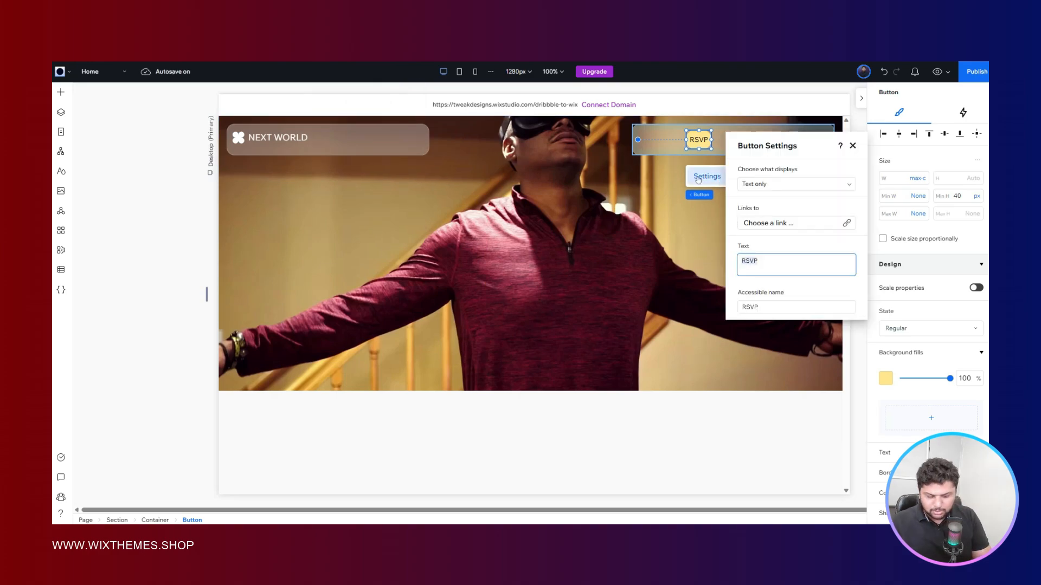
type("contact sales")
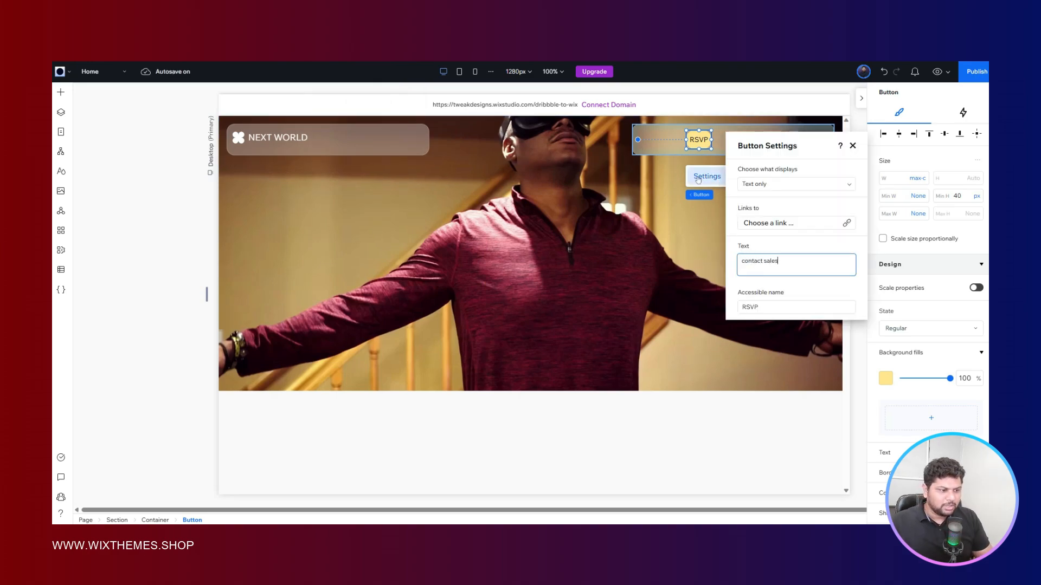
left_click(659, 191)
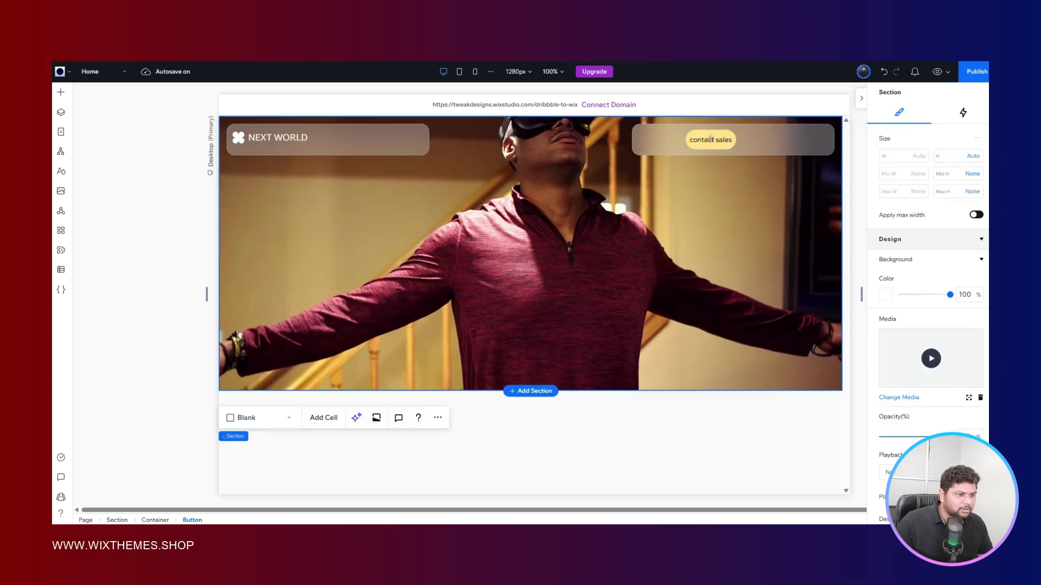
- Fill the contact sales button's background with the orange-red theme color
left_click(710, 140)
scroll(946, 322, "down", 3)
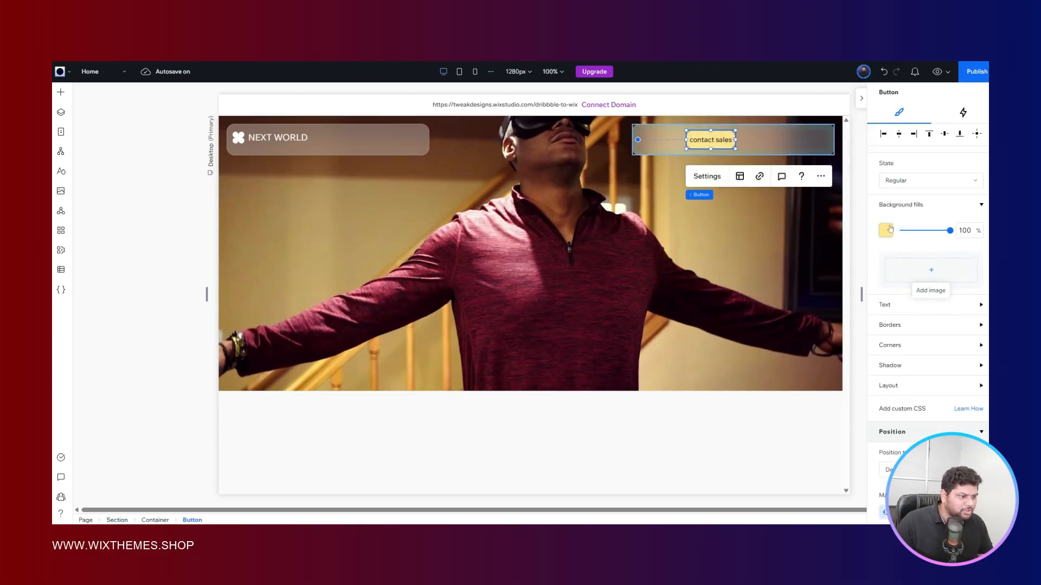
left_click(931, 270)
left_click(930, 367)
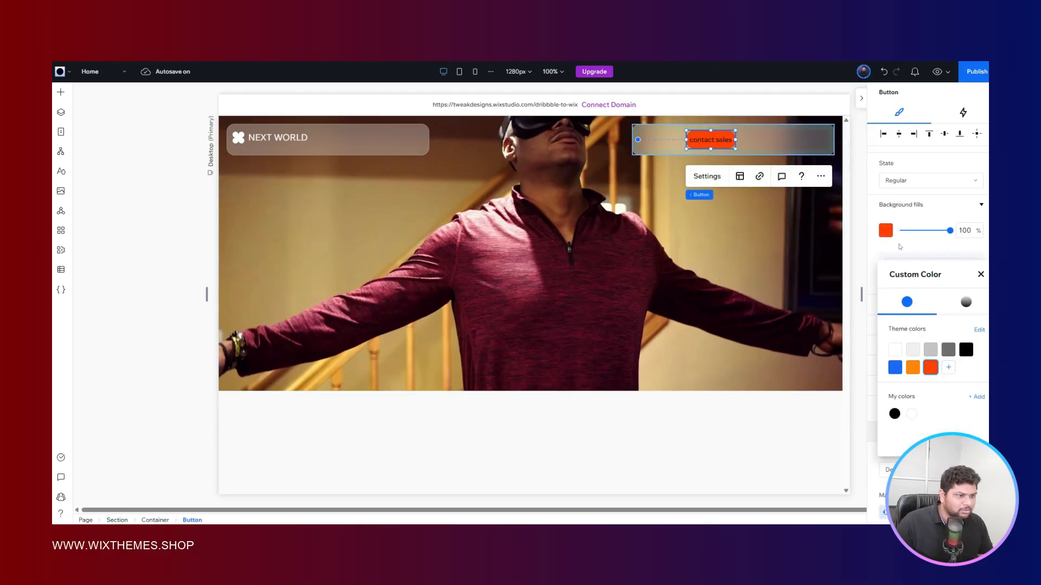
key("Escape")
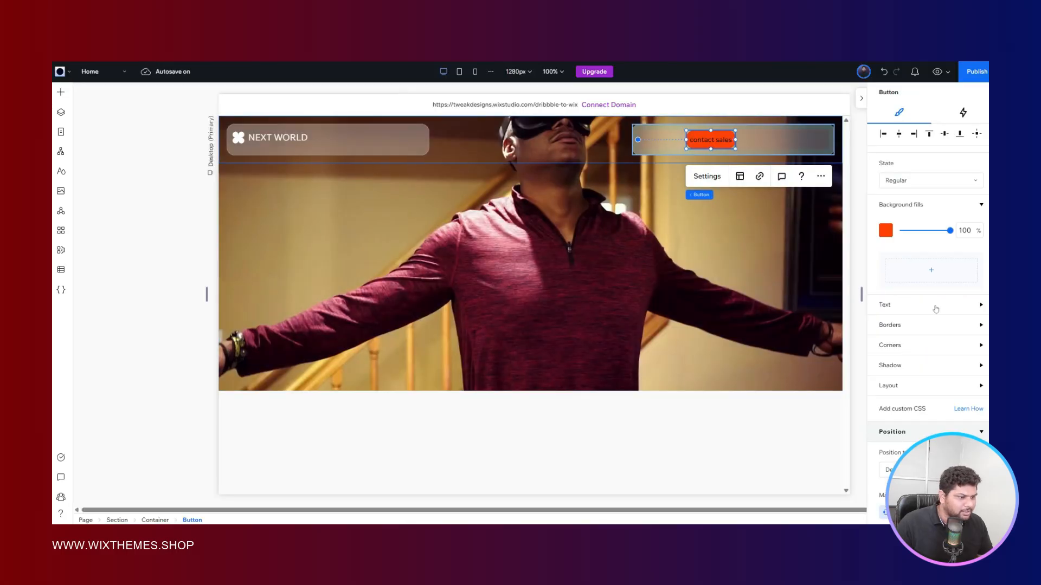
- Make the contact sales button's text white and uppercase, matching the Figma reference
scroll(893, 374, "down", 4)
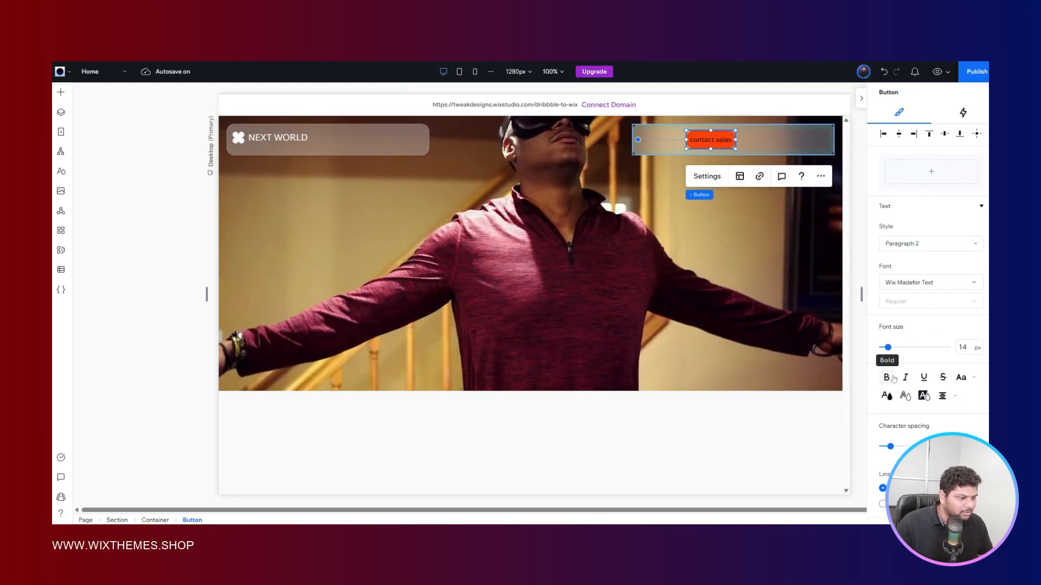
left_click(892, 399)
left_click(896, 422)
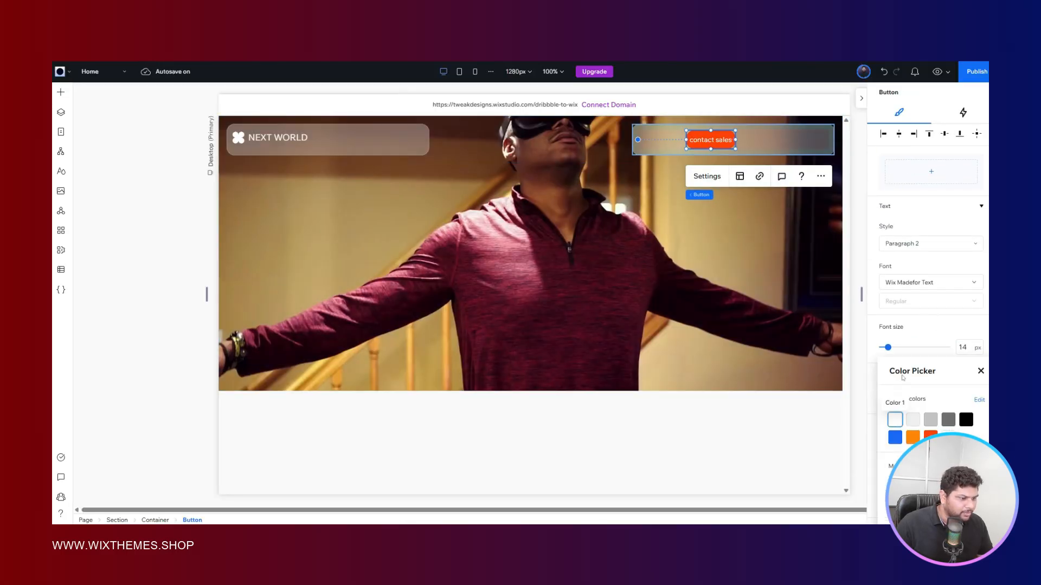
scroll(912, 330, "down", 3)
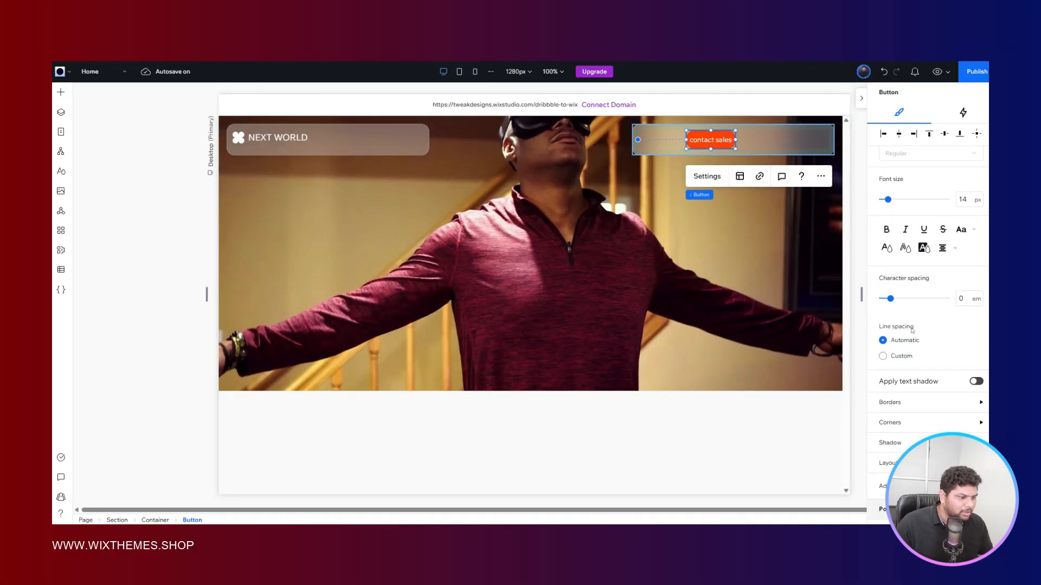
left_click(960, 233)
left_click(968, 244)
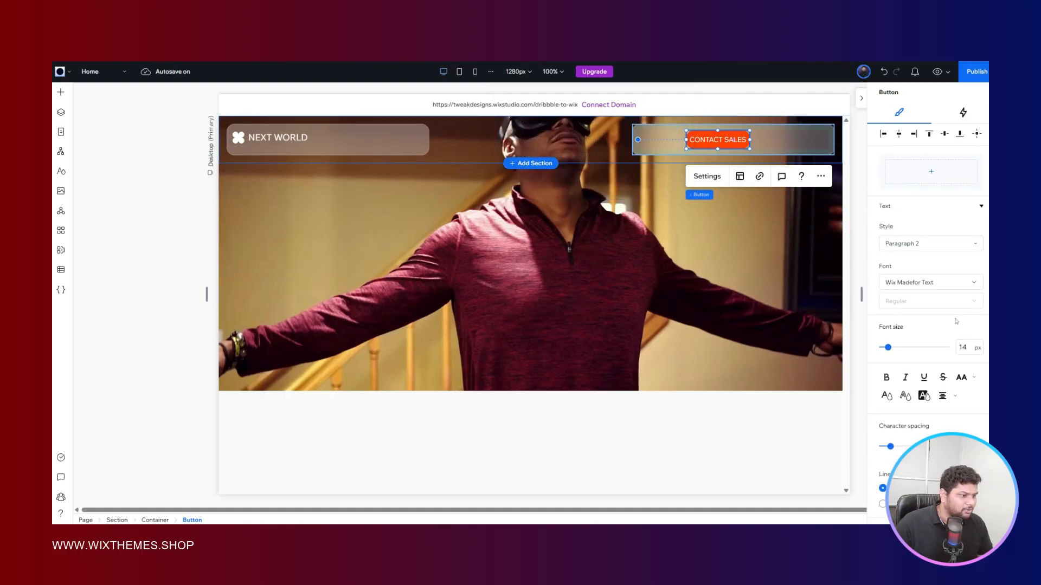
- Set the CONTACT SALES button's font size to 12 px
left_click(969, 347)
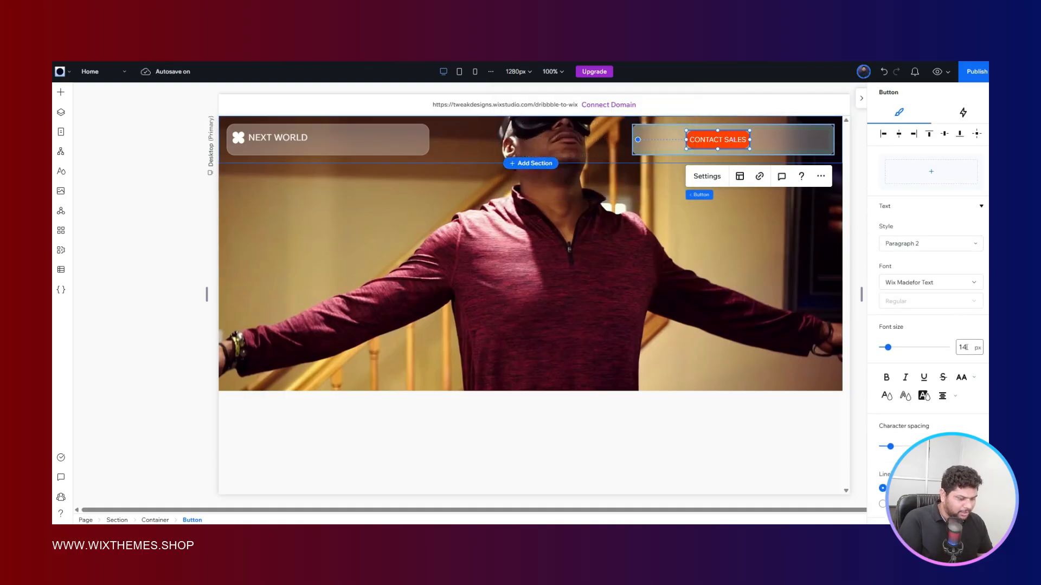
type("12")
key("Return")
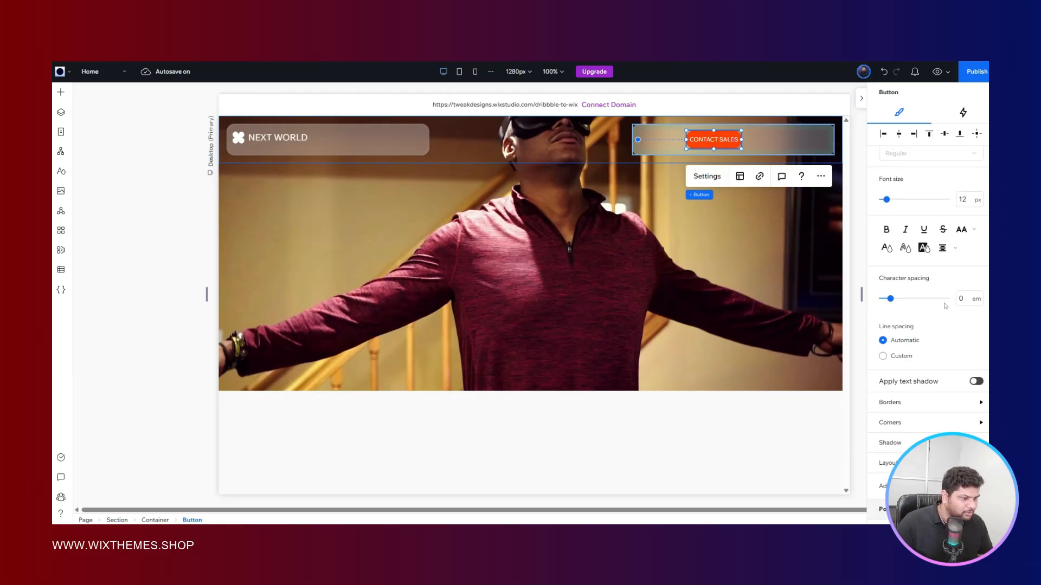
- Set the corner radius of the CONTACT SALES button to 12 px on all four corners
scroll(933, 314, "up", 3)
scroll(917, 326, "down", 5)
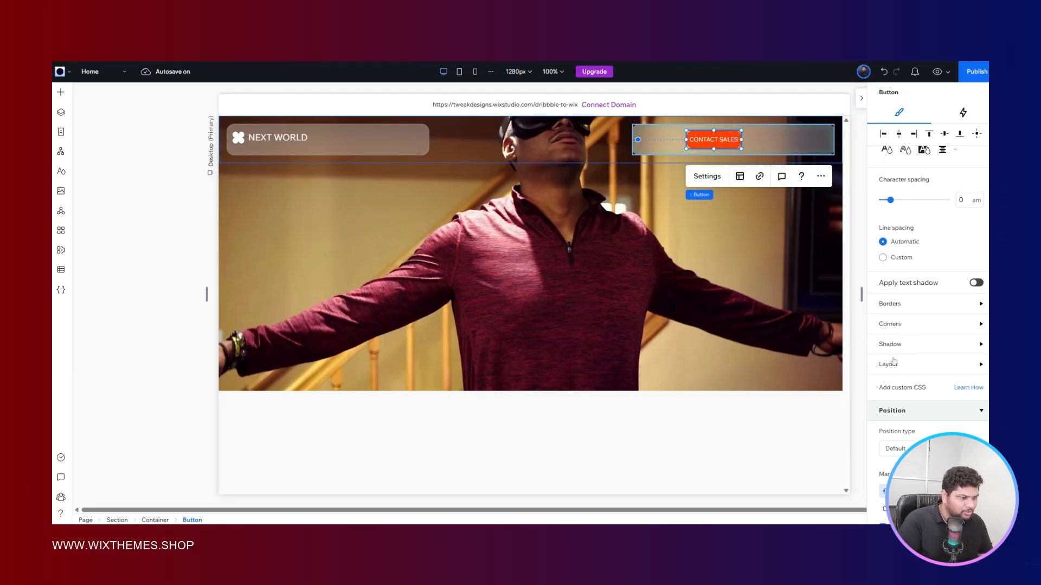
left_click(892, 325)
left_click(891, 325)
left_click(892, 325)
left_click(895, 361)
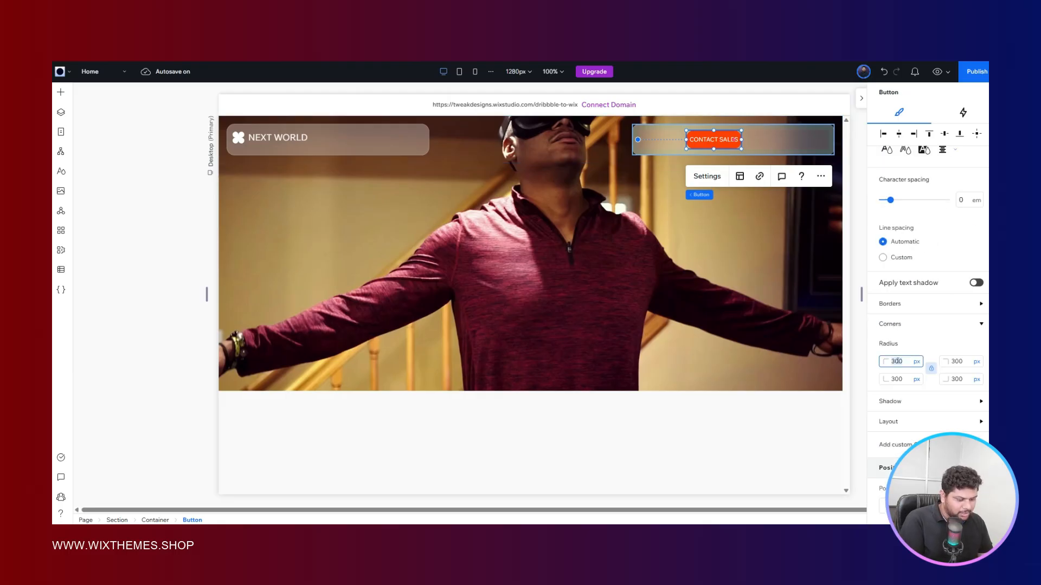
type("12")
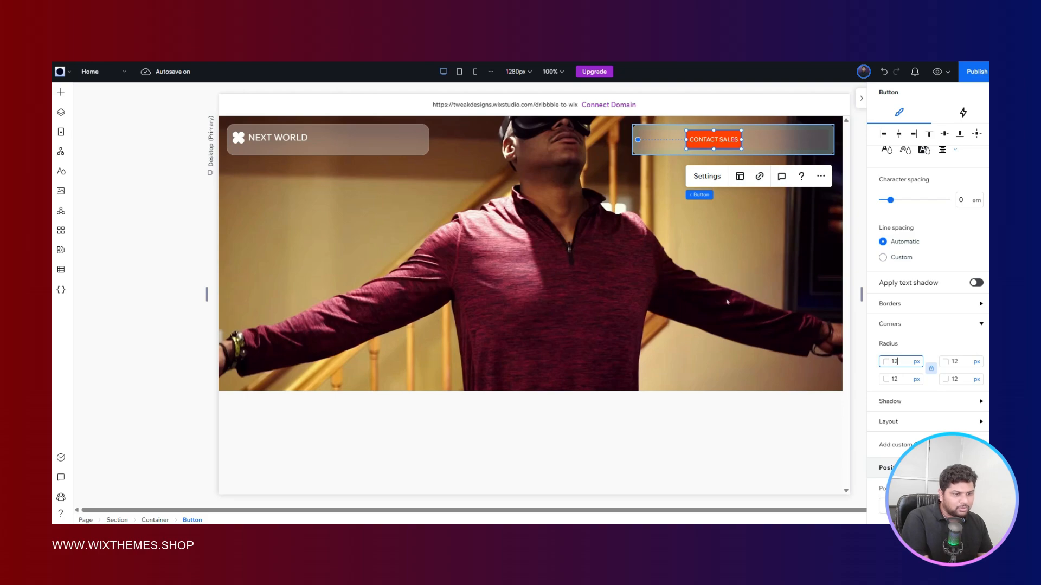
left_click(635, 280)
- Compare with the header buttons in Figma and, back in Wix Studio, set the CONTACT SALES button's left and right padding to 16 px with padding sides unlinked
key("ctrl+Tab")
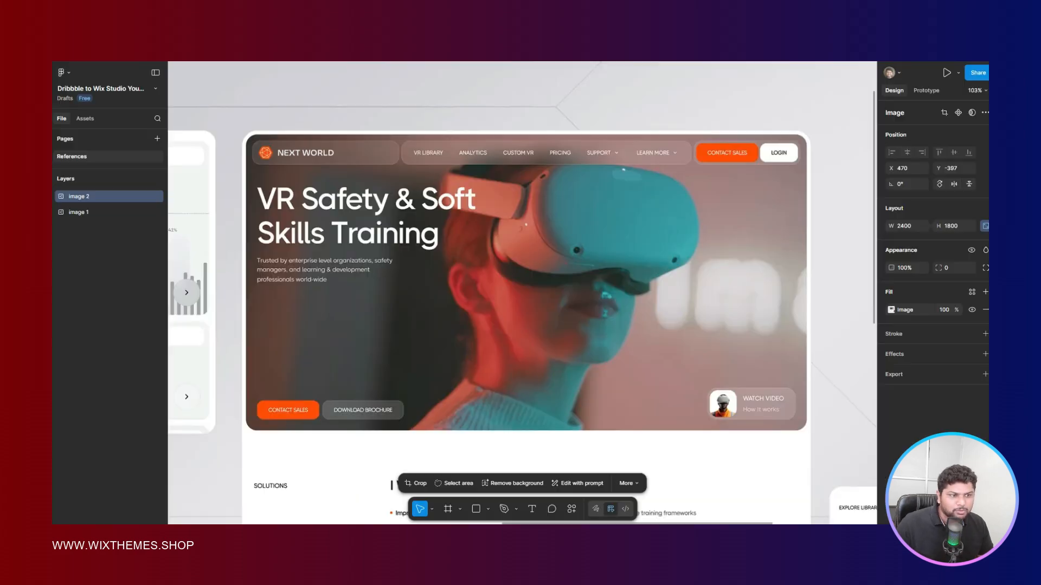
key("ctrl+Tab")
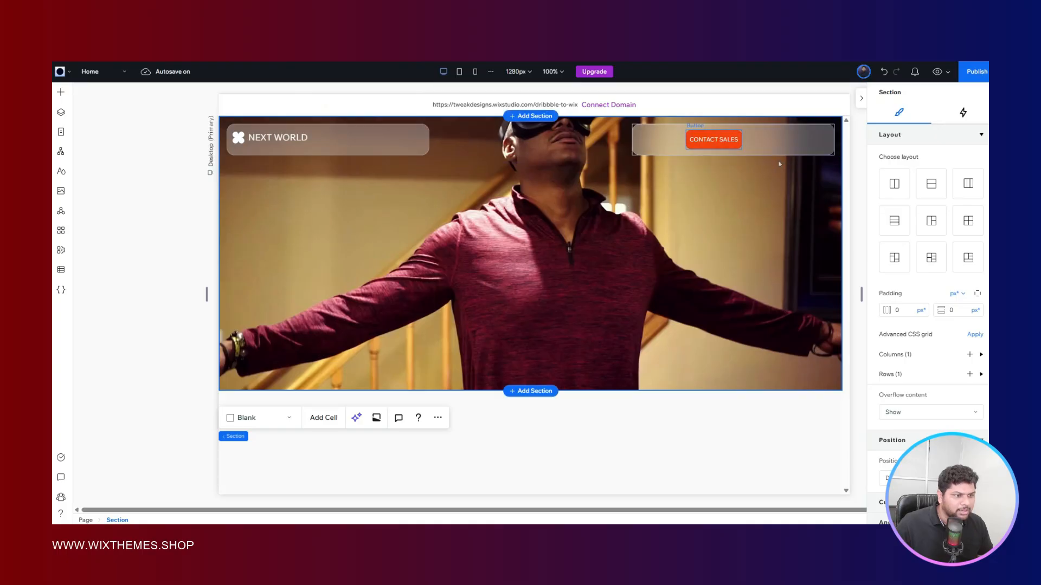
left_click(714, 140)
key("ctrl+Tab")
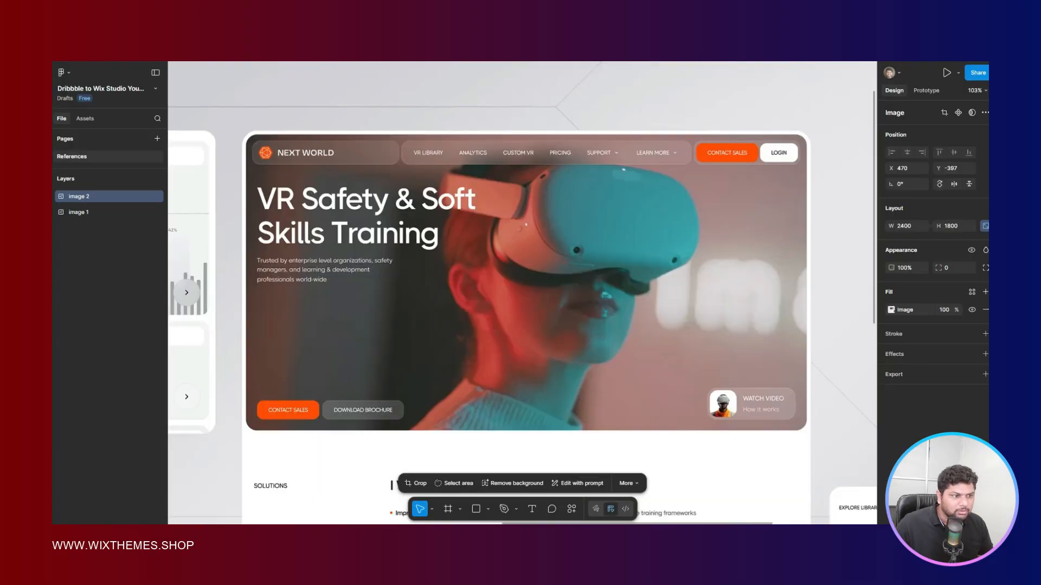
key("ctrl+Tab")
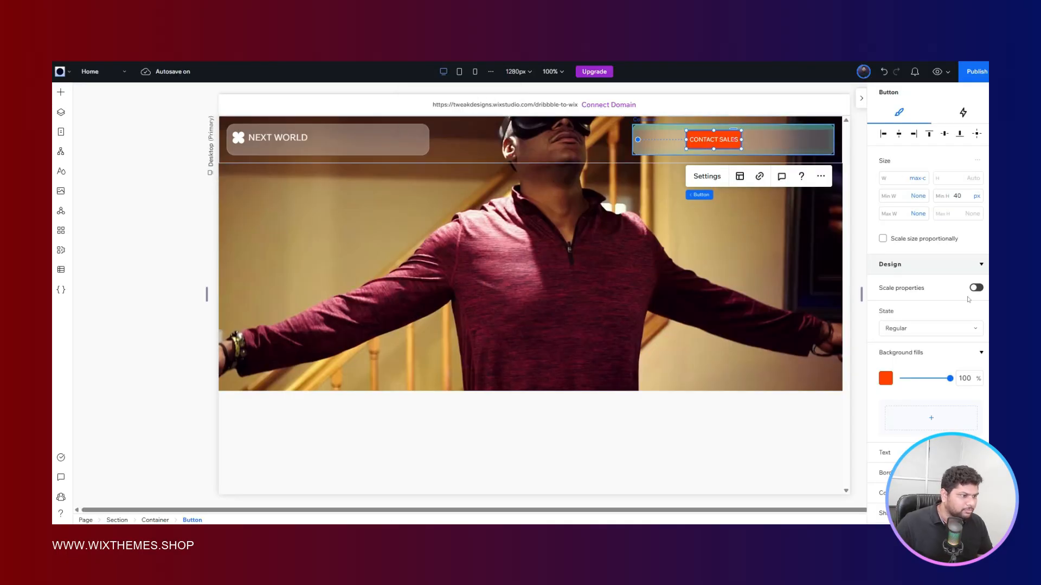
scroll(949, 300, "down", 5)
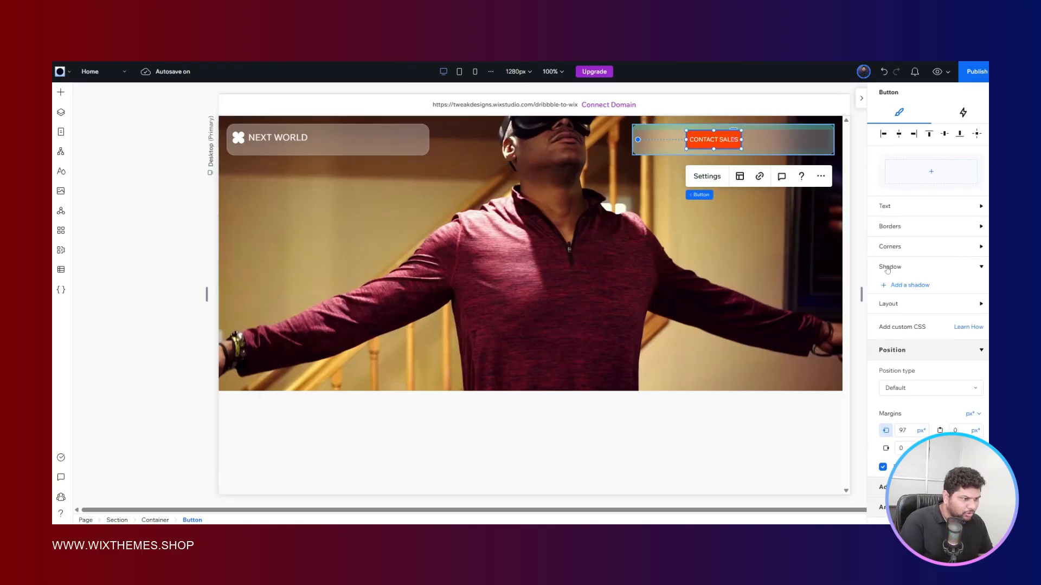
left_click(887, 287)
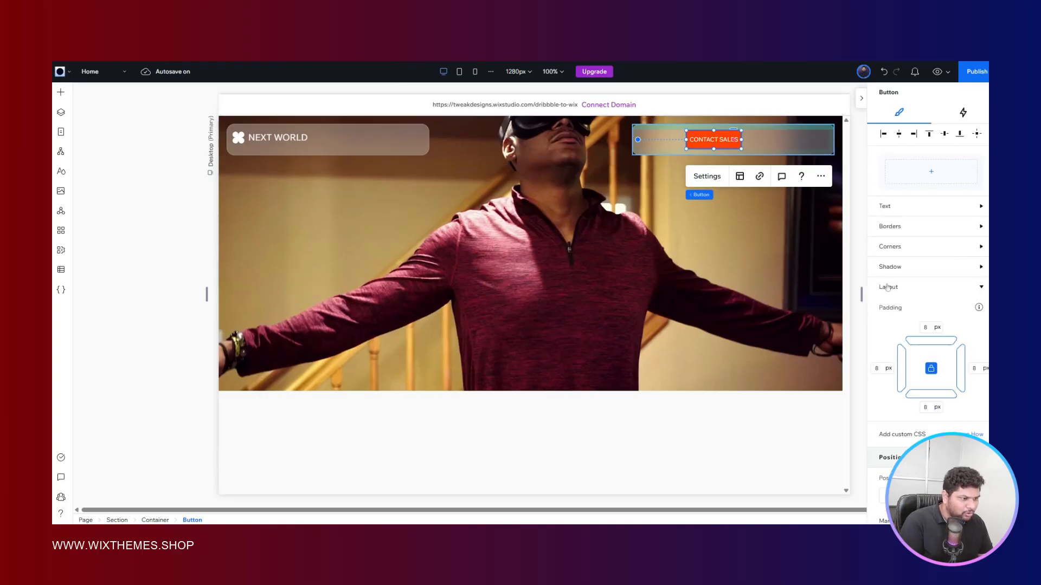
left_click(931, 368)
left_click(879, 369)
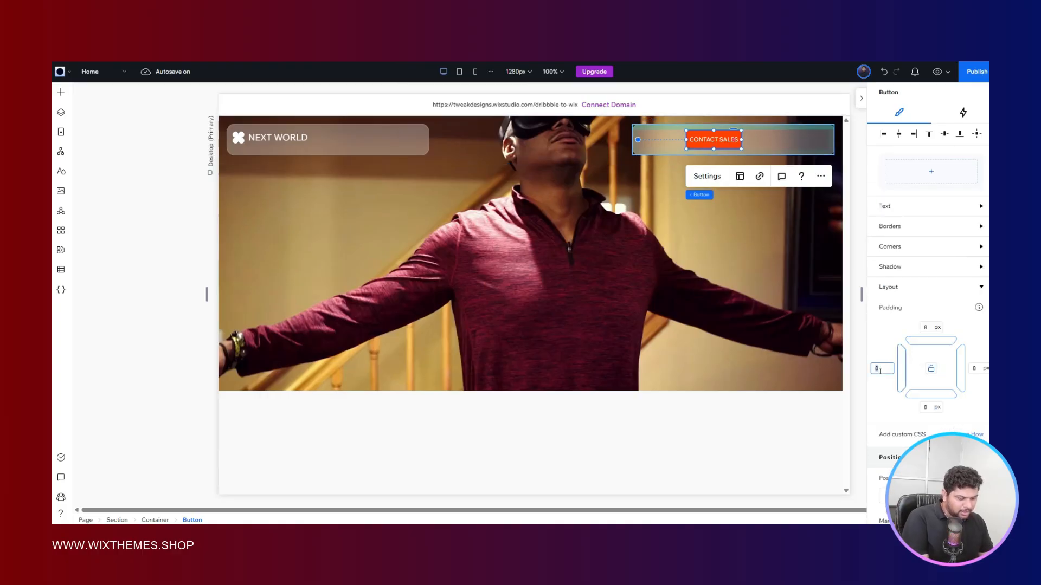
type("16")
left_click(974, 369)
type("16")
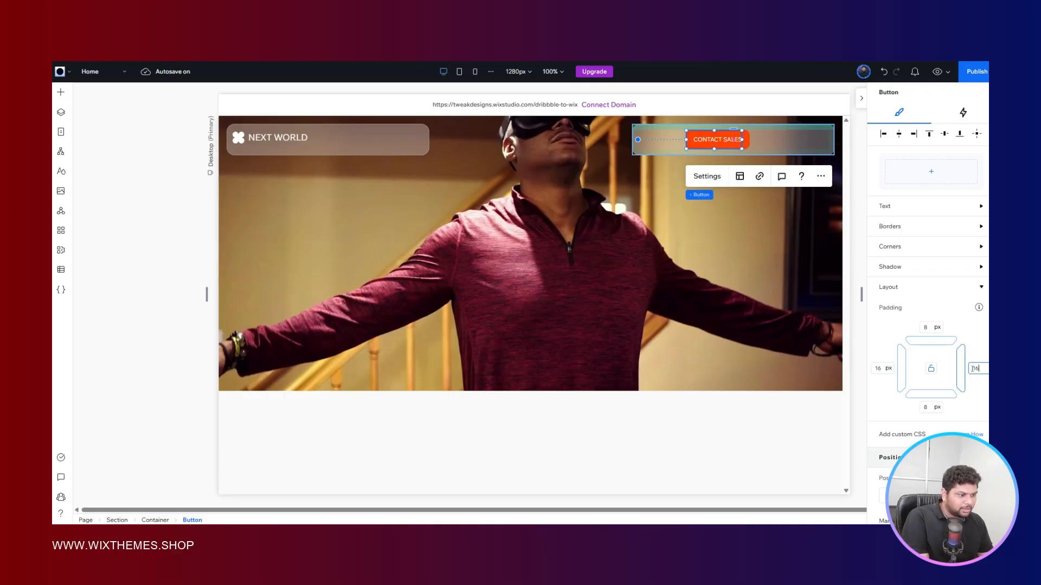
key("Return")
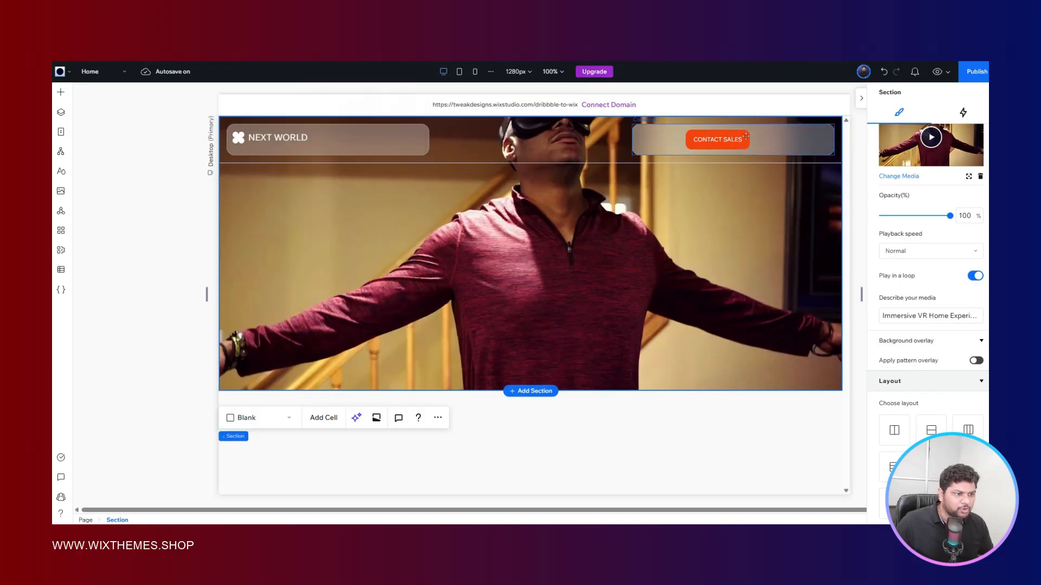
- Duplicate the CONTACT SALES button and place the copy to its right inside the glass container
left_click(746, 136)
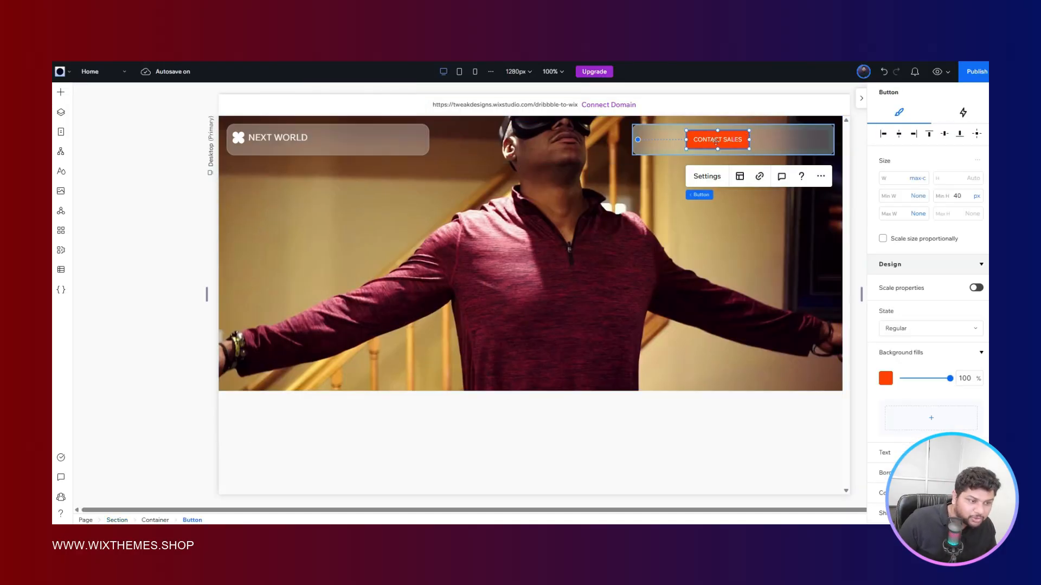
left_click_drag(717, 140, 759, 142)
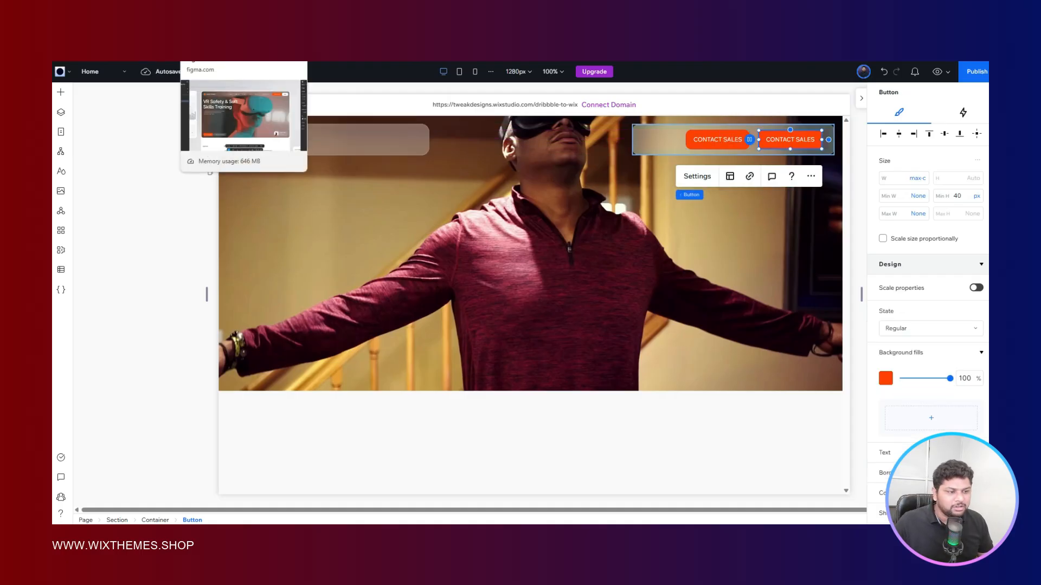
- Check the LOGIN button in the Figma reference and set the duplicated button's background fill to white in Wix Studio
left_click(220, 40)
left_click(124, 39)
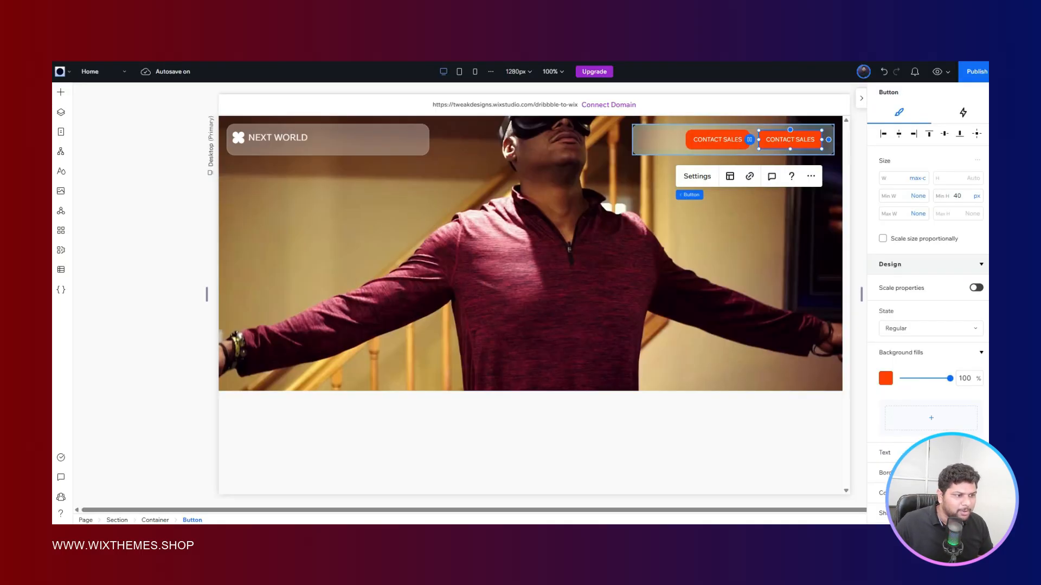
scroll(912, 310, "down", 2)
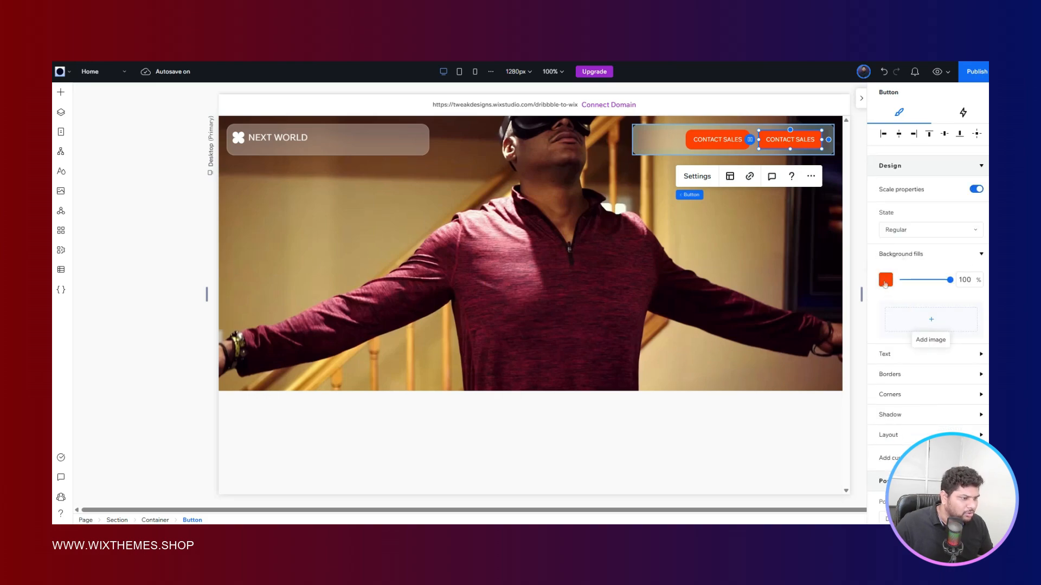
left_click(885, 282)
left_click(893, 404)
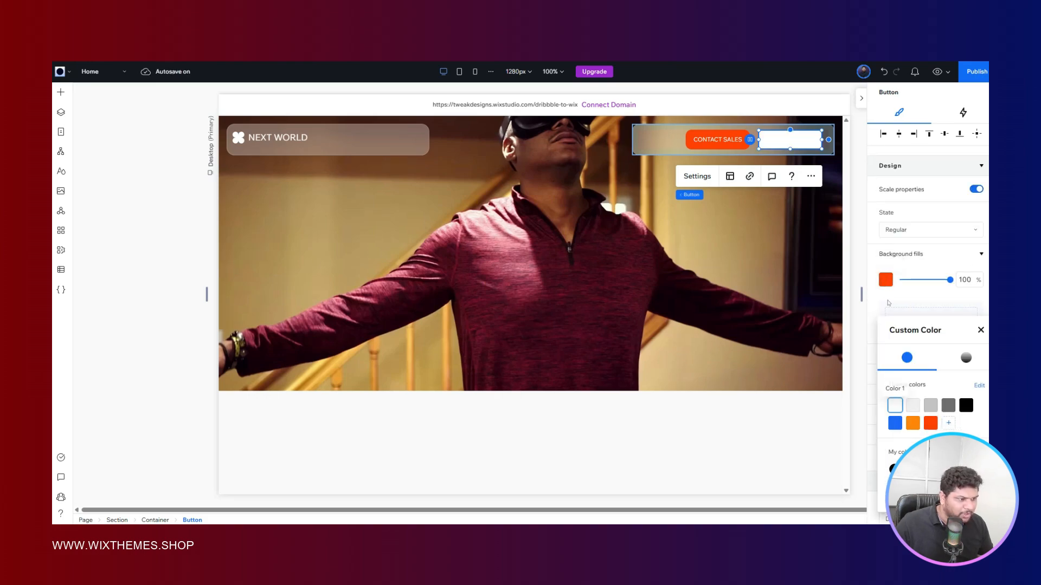
- Set the text color of the duplicated white button to the black theme color
left_click(889, 303)
scroll(889, 303, "down", 3)
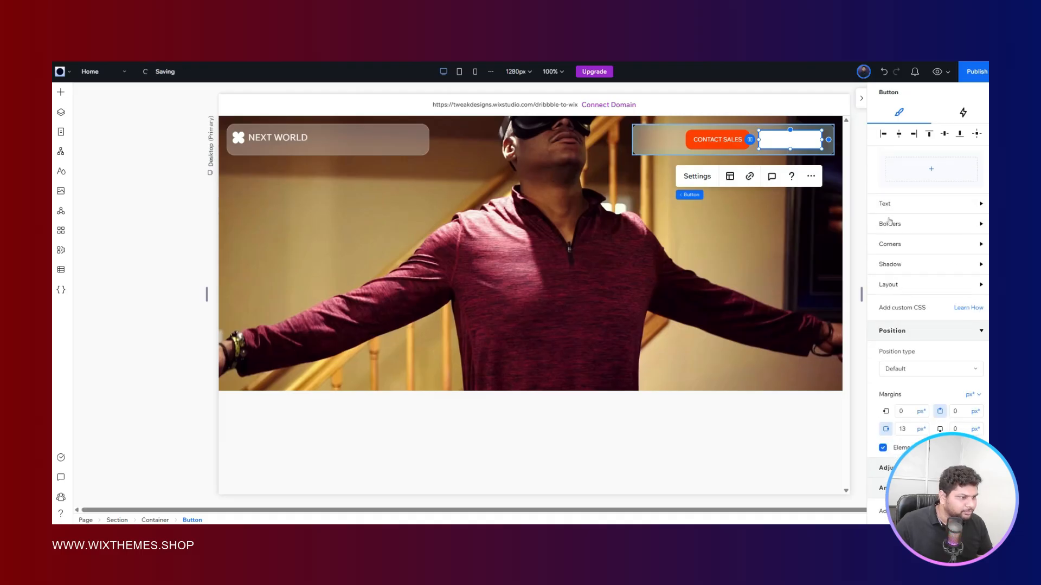
left_click(889, 205)
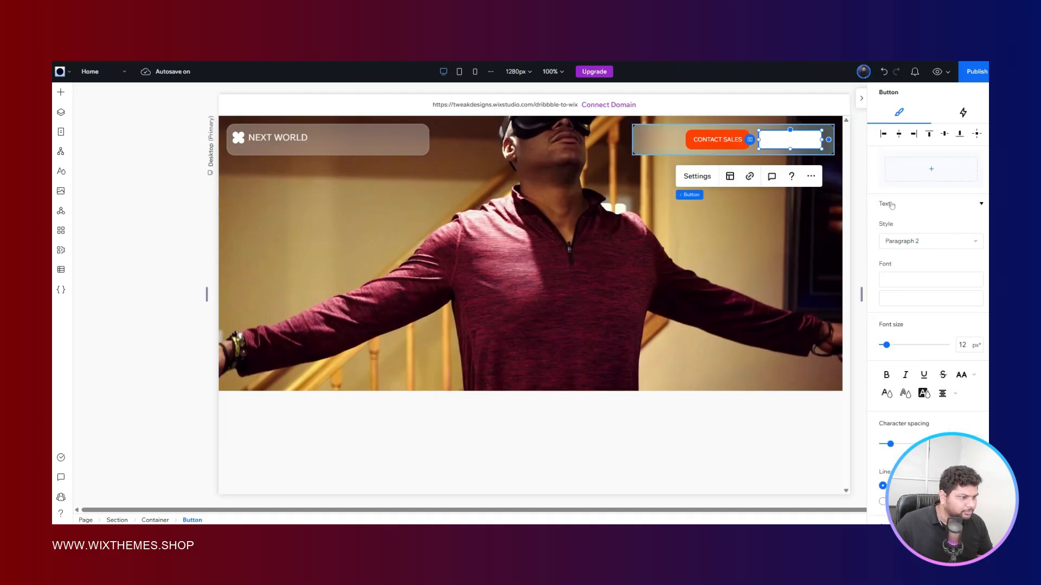
left_click(887, 394)
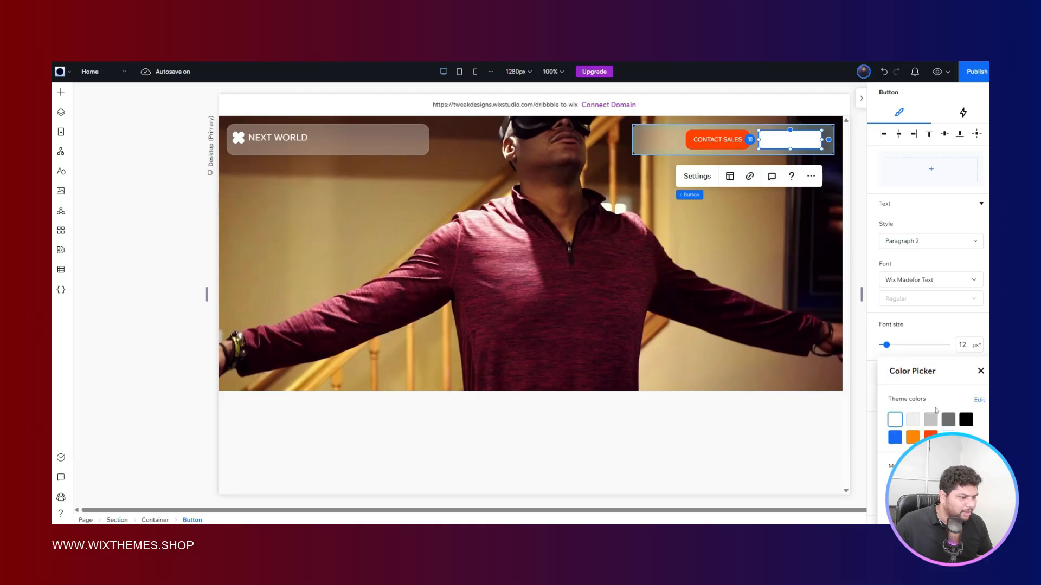
left_click(965, 420)
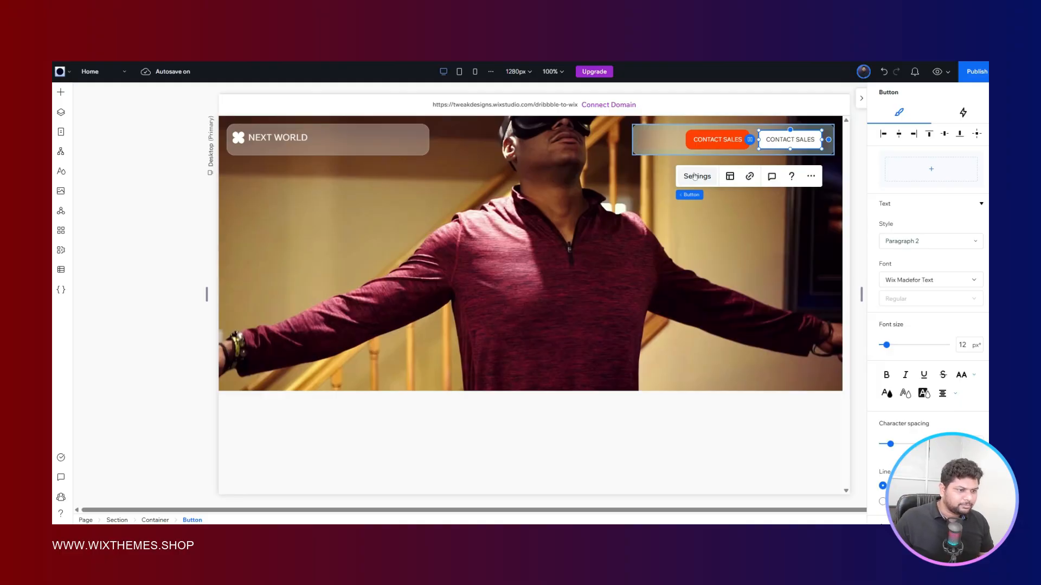
- Change the duplicated button's text to "login" in its button settings
left_click(695, 177)
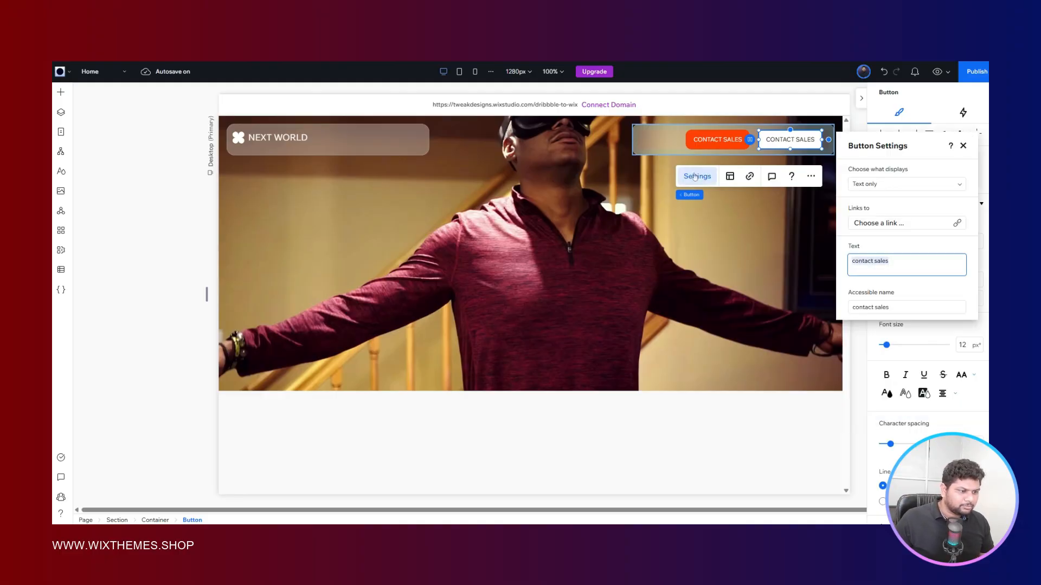
type("log")
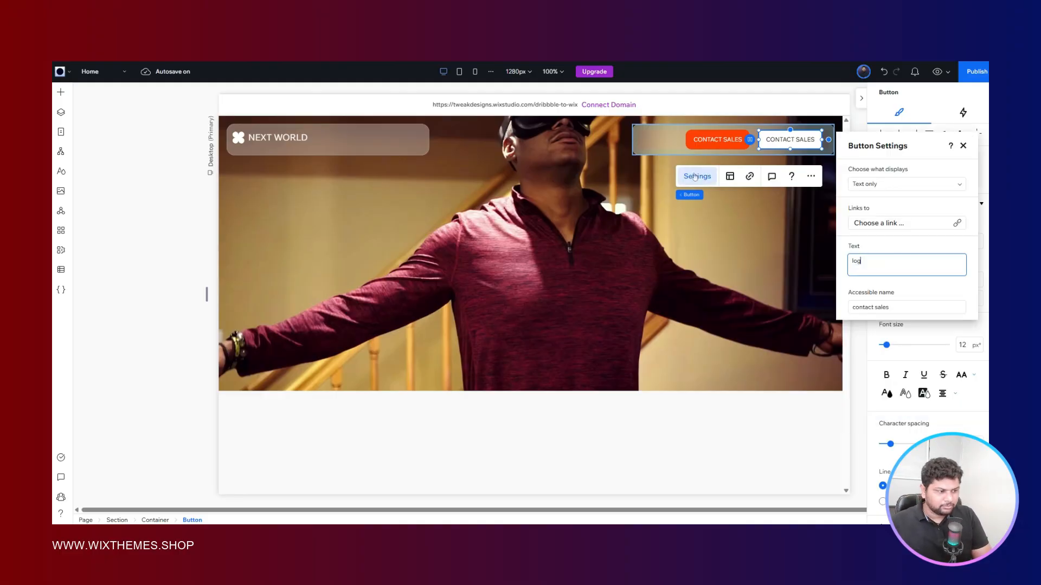
type("in")
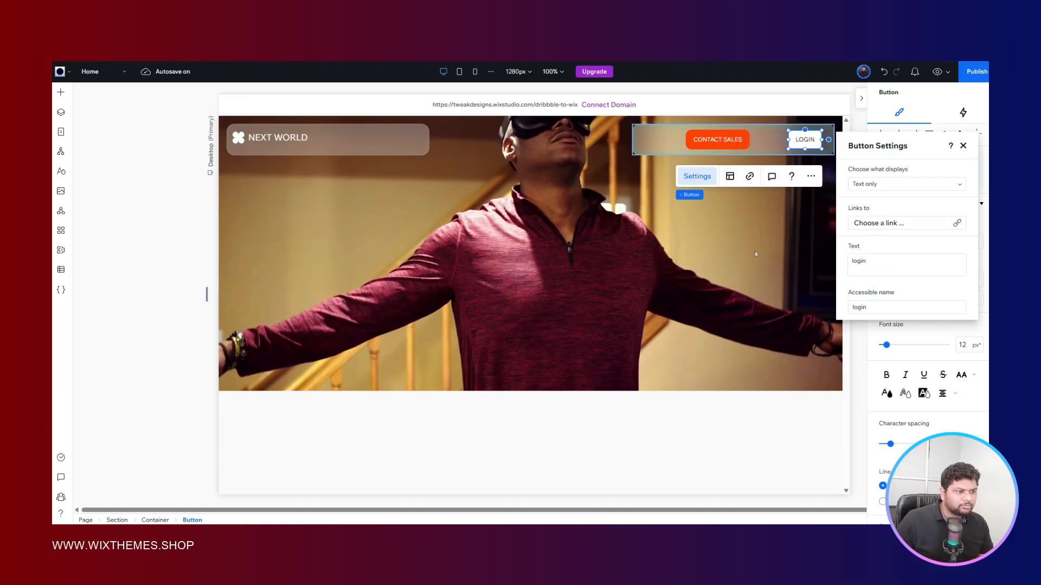
left_click(737, 254)
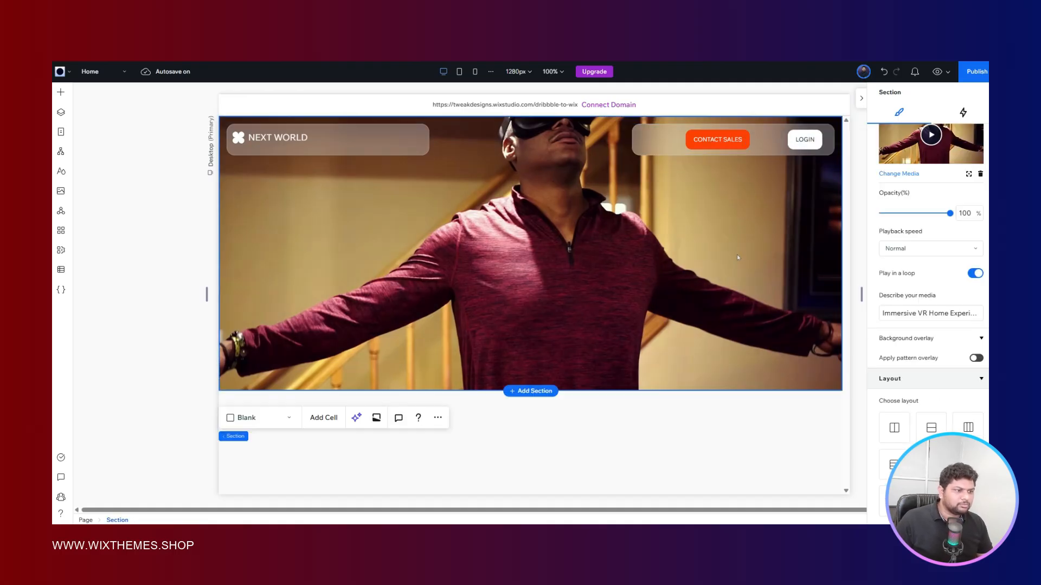
- Stack the CONTACT SALES and LOGIN buttons horizontally and align the stack to the right edge of its glass container
left_click(730, 133)
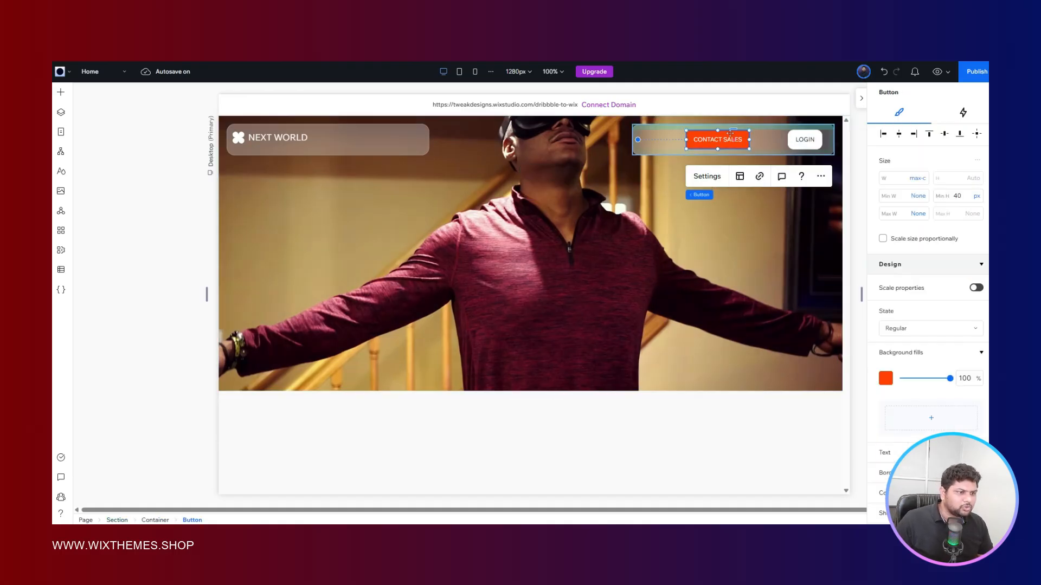
left_click(803, 138, "shift")
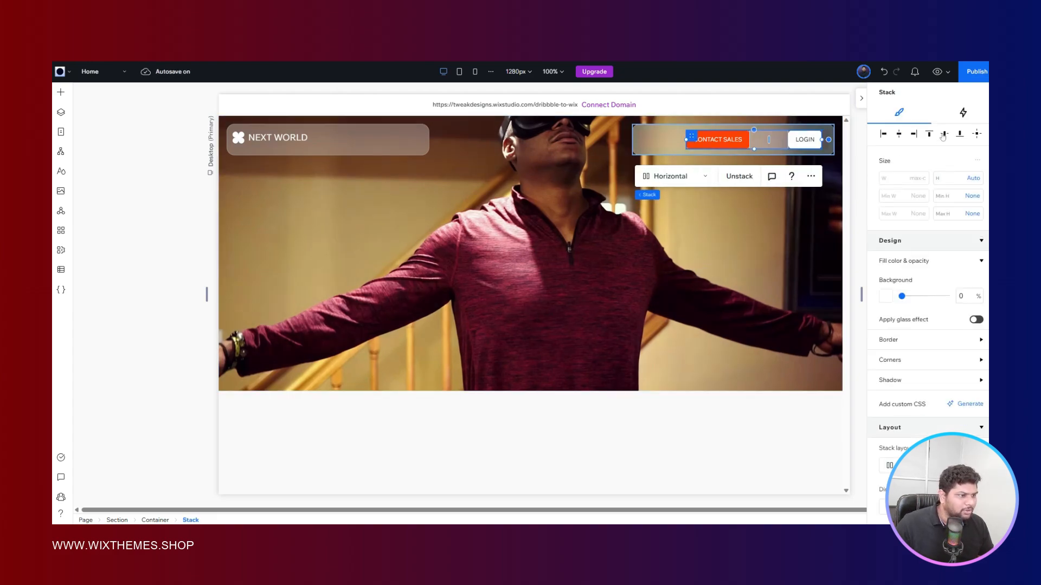
scroll(943, 136, "down", 6)
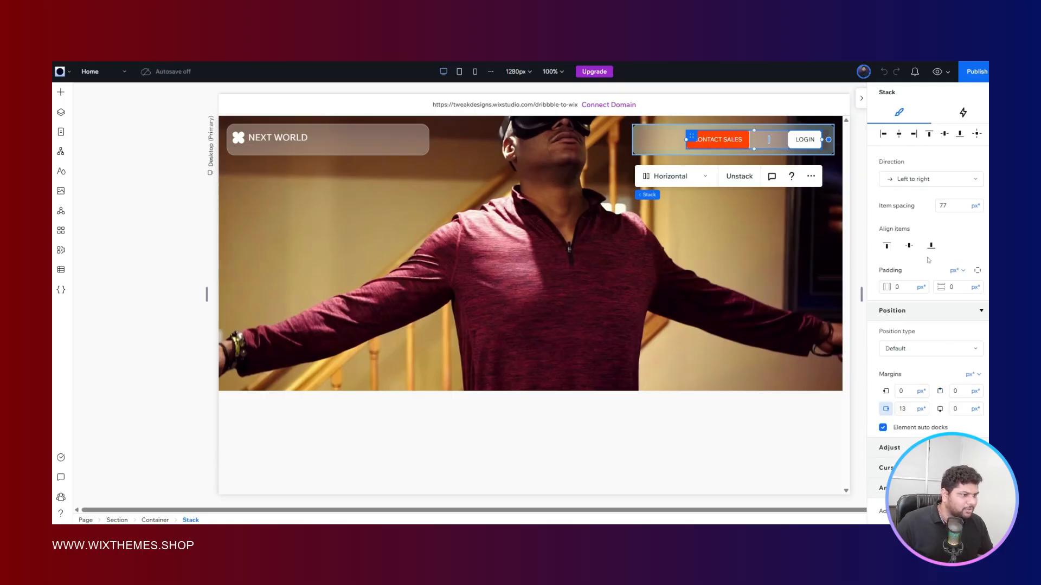
left_click(916, 138)
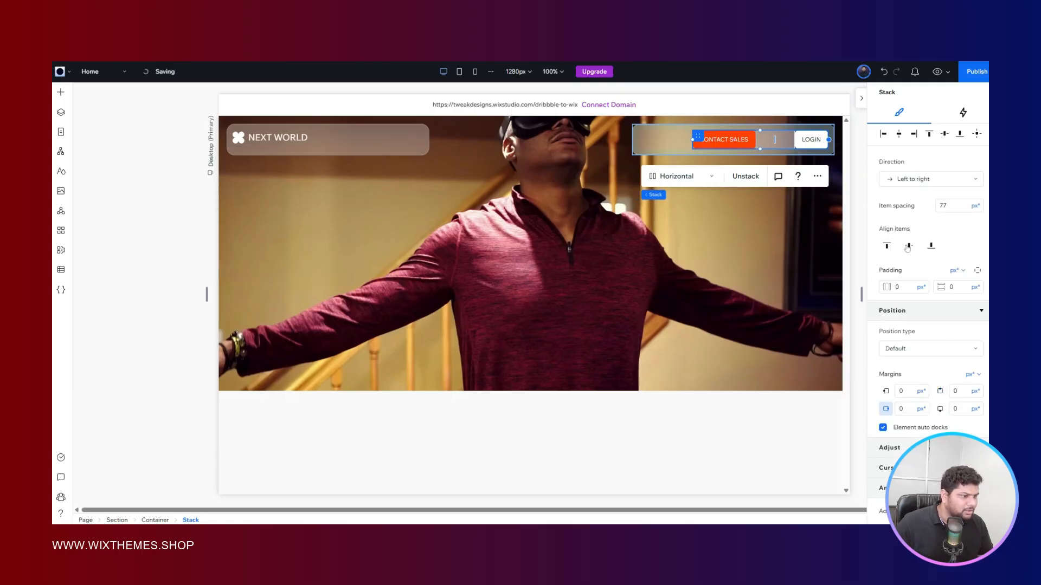
- Try item spacings of 12 px and 8 px between the CONTACT SALES and LOGIN buttons in the stack
left_click(950, 205)
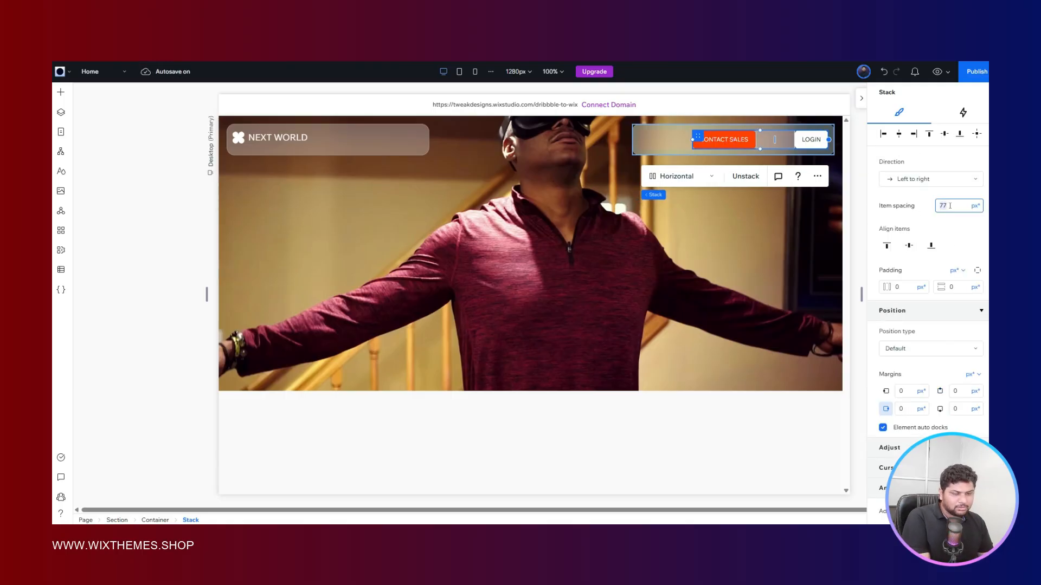
key("Return")
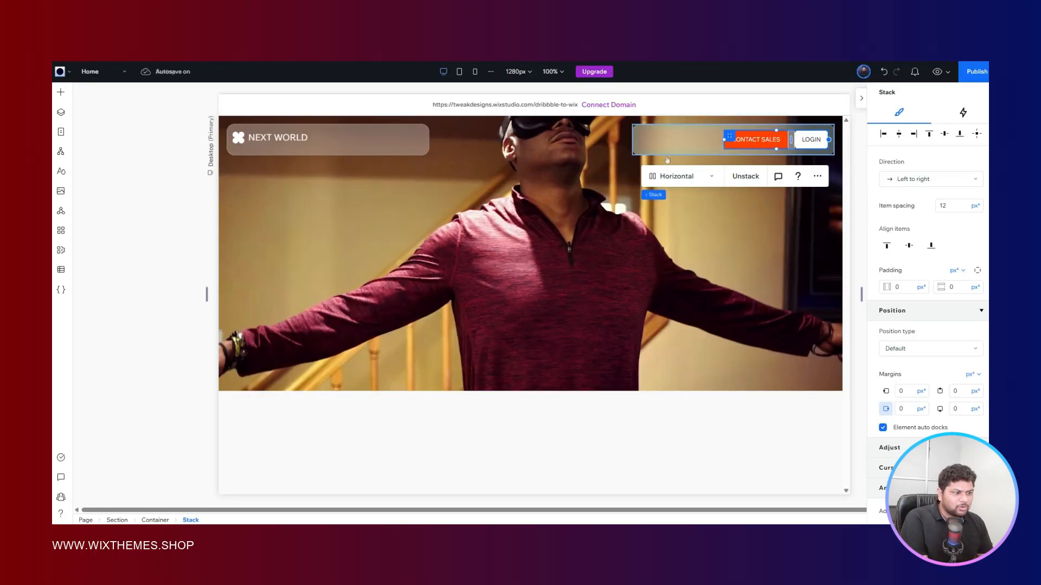
left_click(949, 206)
type("8")
key("Return")
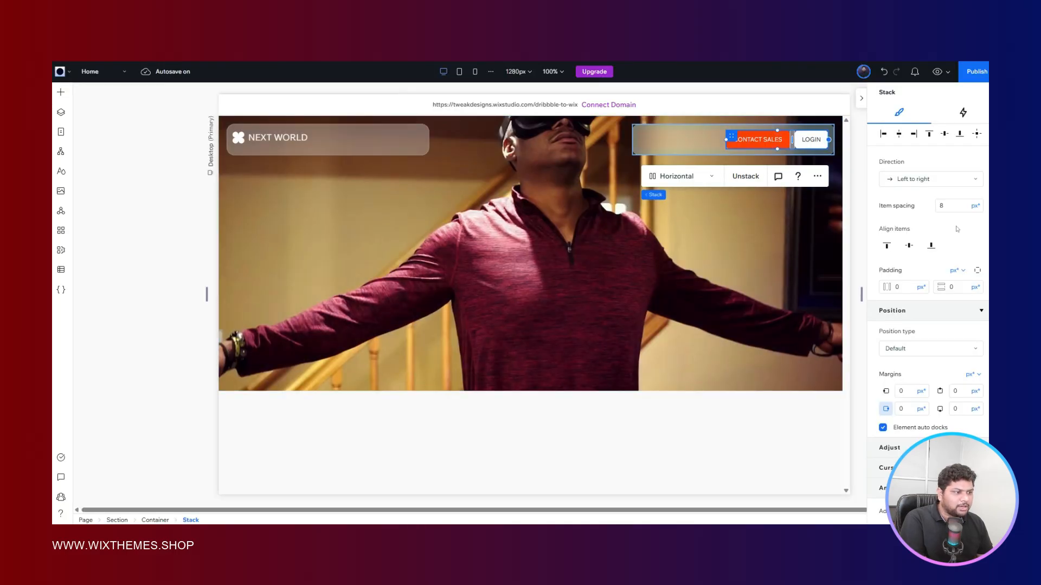
- Compare the button gap with the Figma reference and set the button stack's item spacing to 4 px in Wix Studio
left_click(950, 207)
type("4")
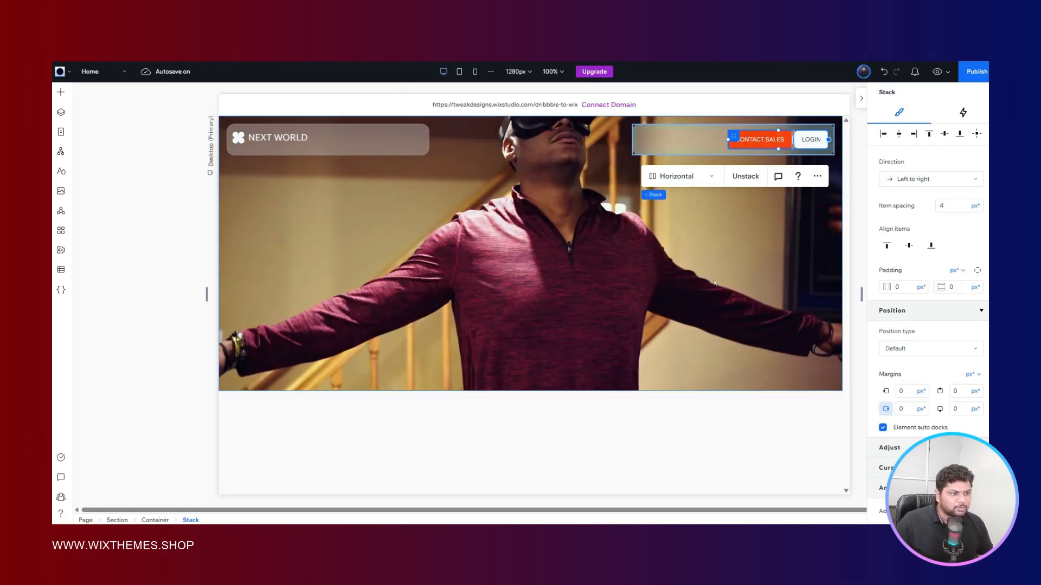
left_click(686, 290)
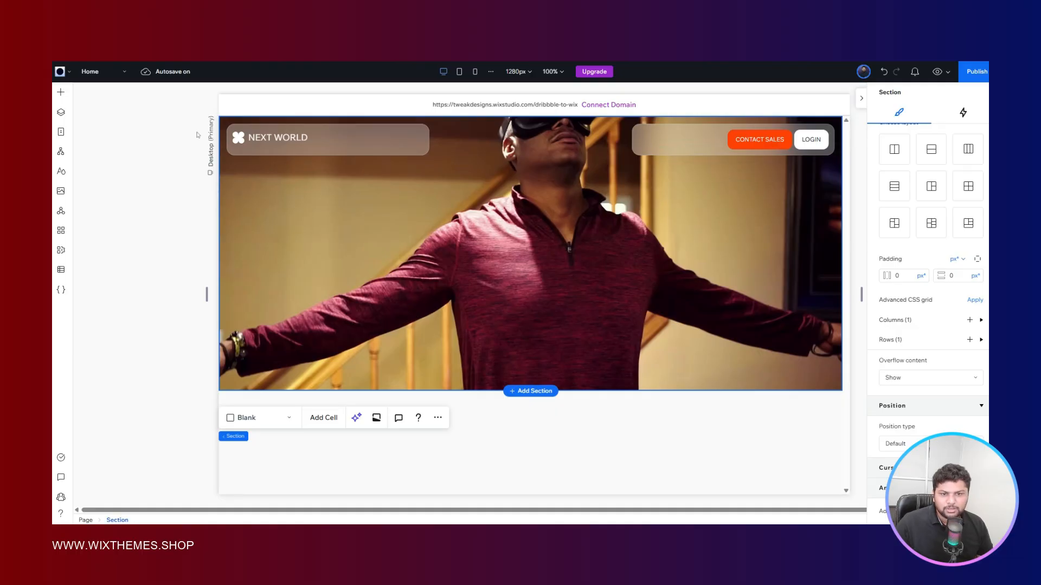
- Center the NEXT WORLD logo stack vertically inside its glass container
left_click(244, 135)
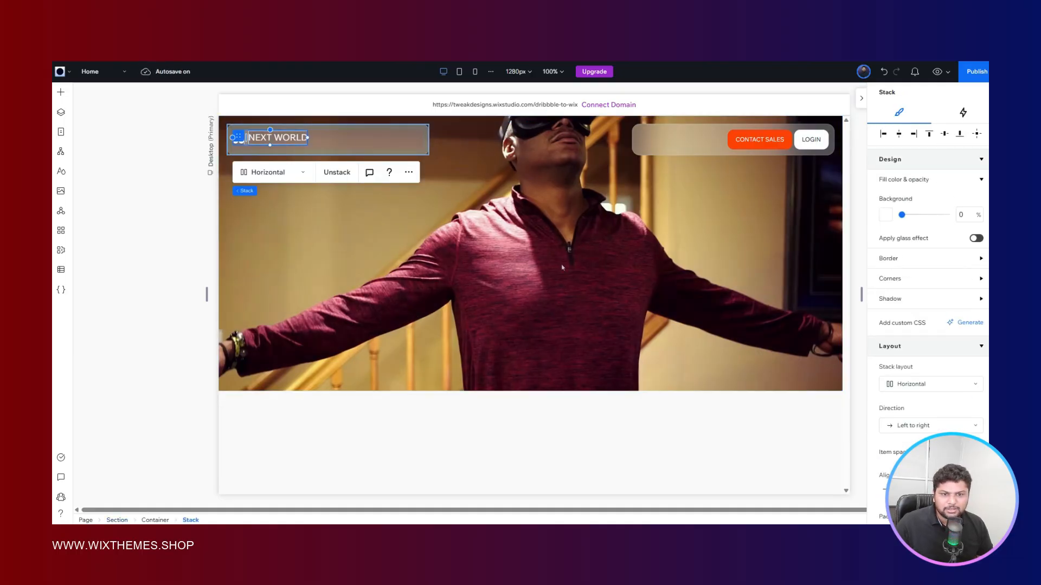
left_click(480, 227)
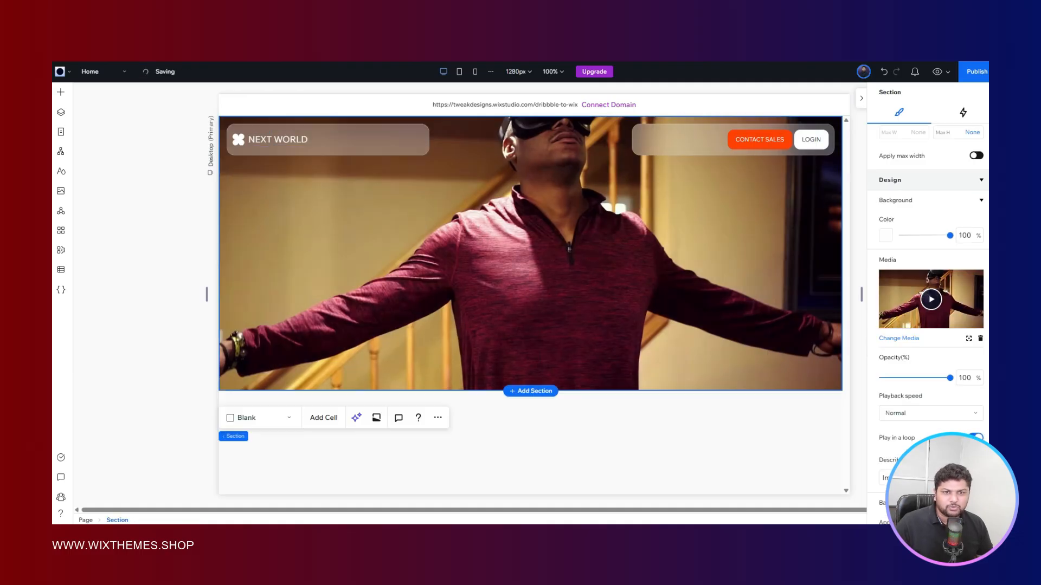
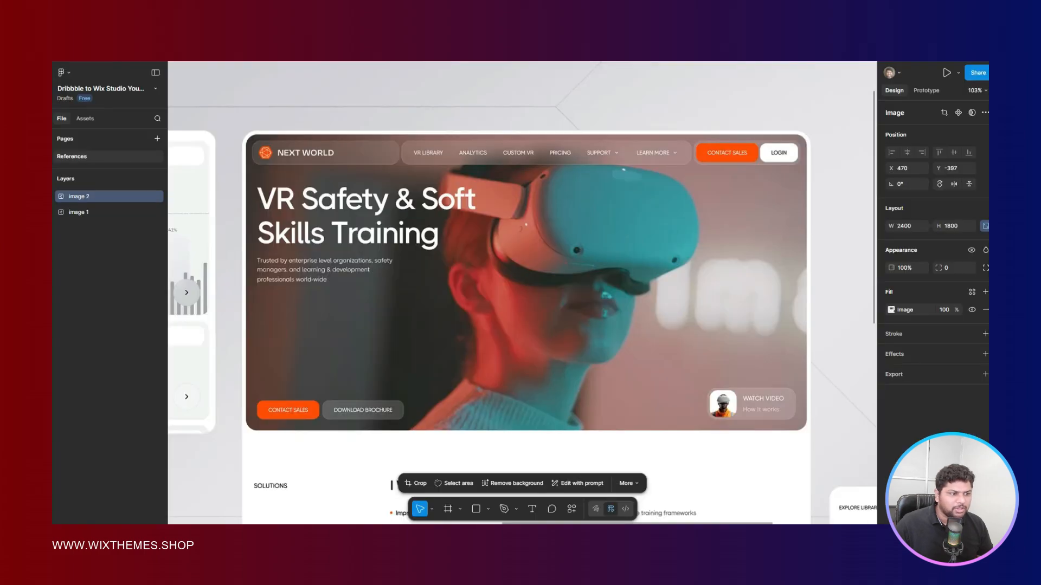
- Inspect the button spacing in the Figma reference, and set the button container's horizontal and vertical padding to 8 px in Wix Studio
scroll(779, 146, "up", 5)
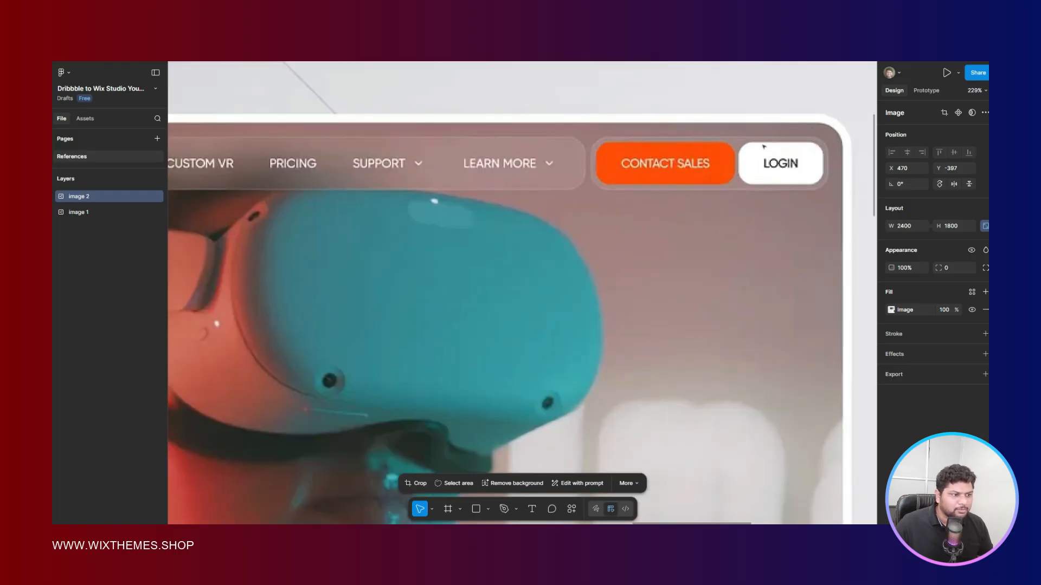
scroll(764, 146, "down", 5)
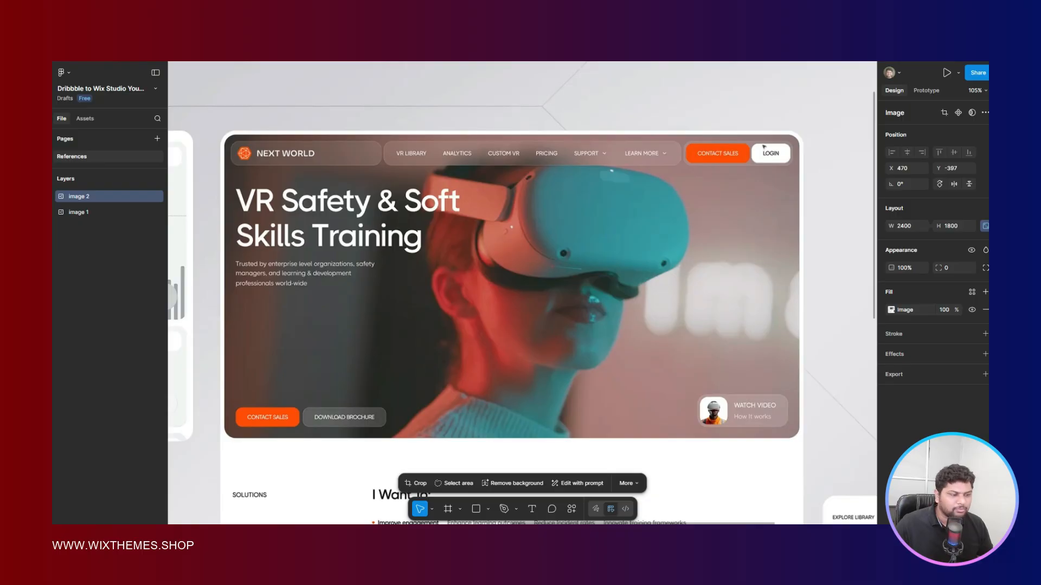
scroll(763, 144, "up", 3)
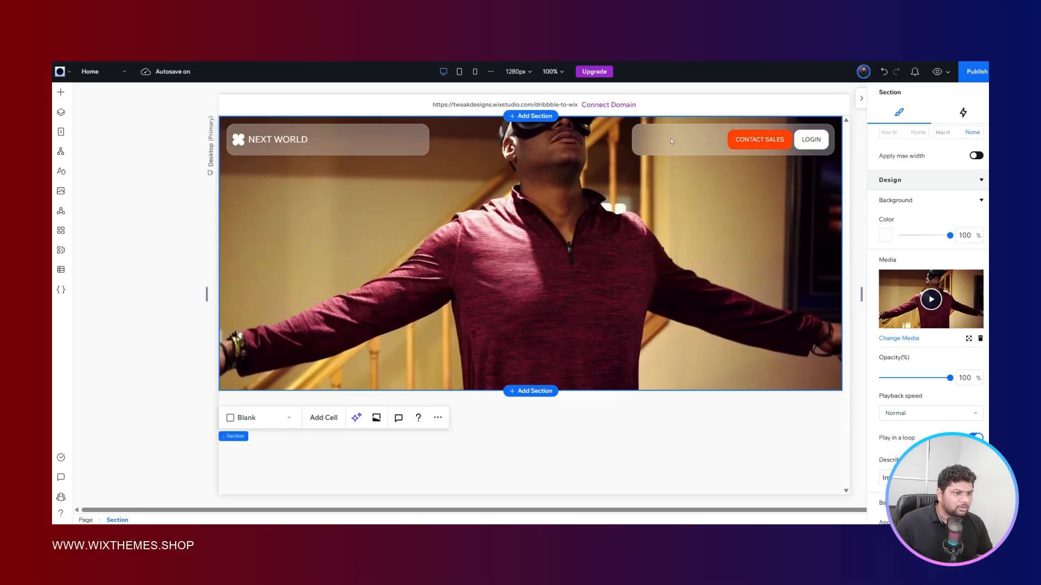
left_click(671, 141)
scroll(922, 262, "down", 5)
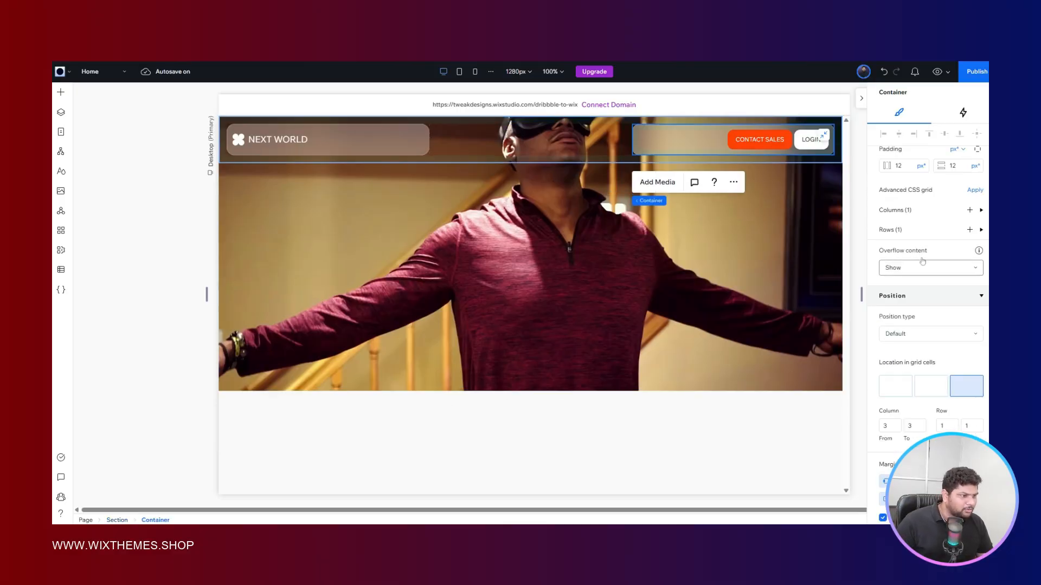
scroll(922, 262, "up", 2)
left_click(960, 264)
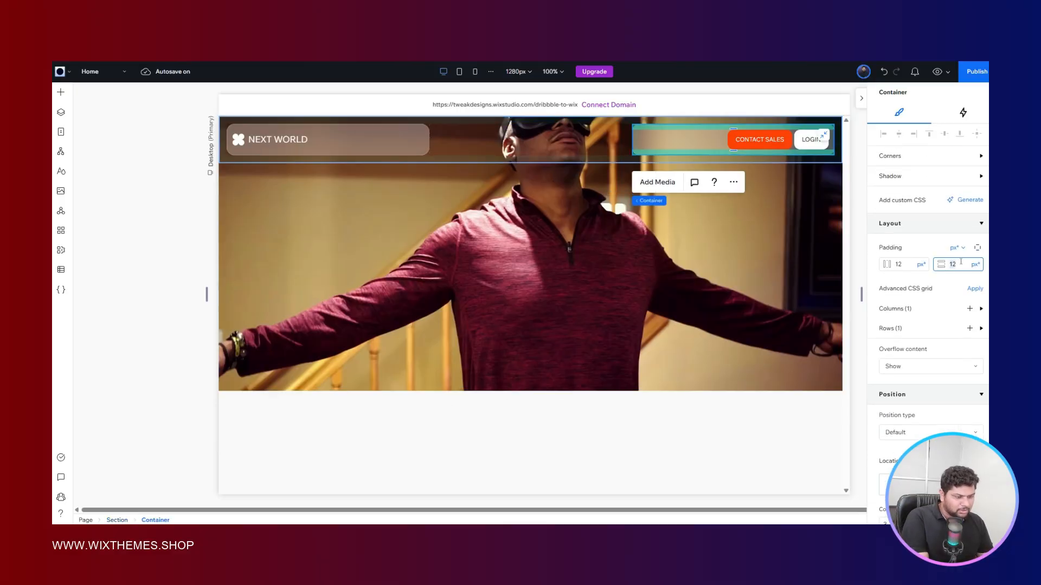
key("Return")
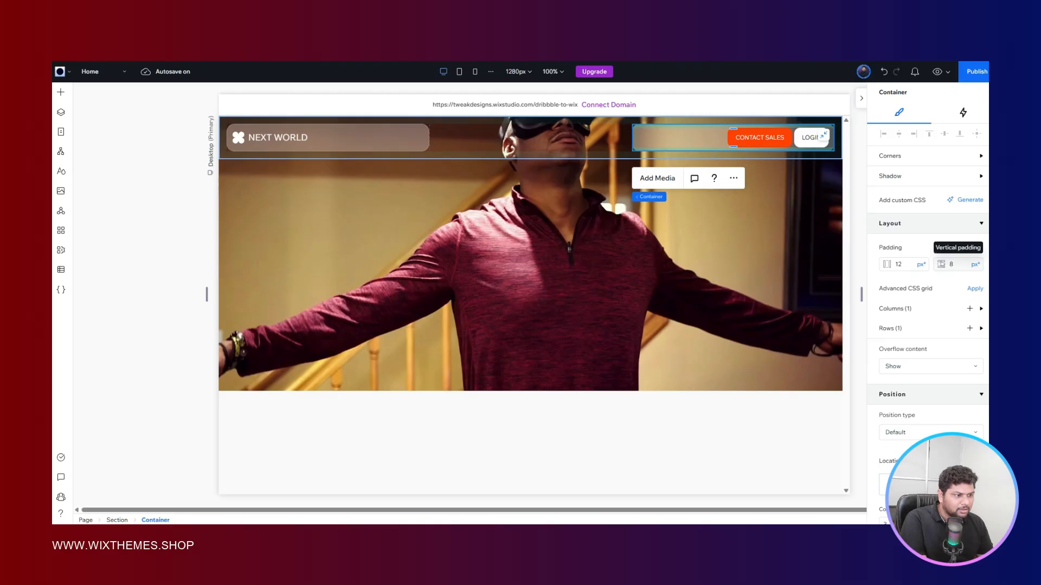
left_click(913, 264)
type("8")
key("Return")
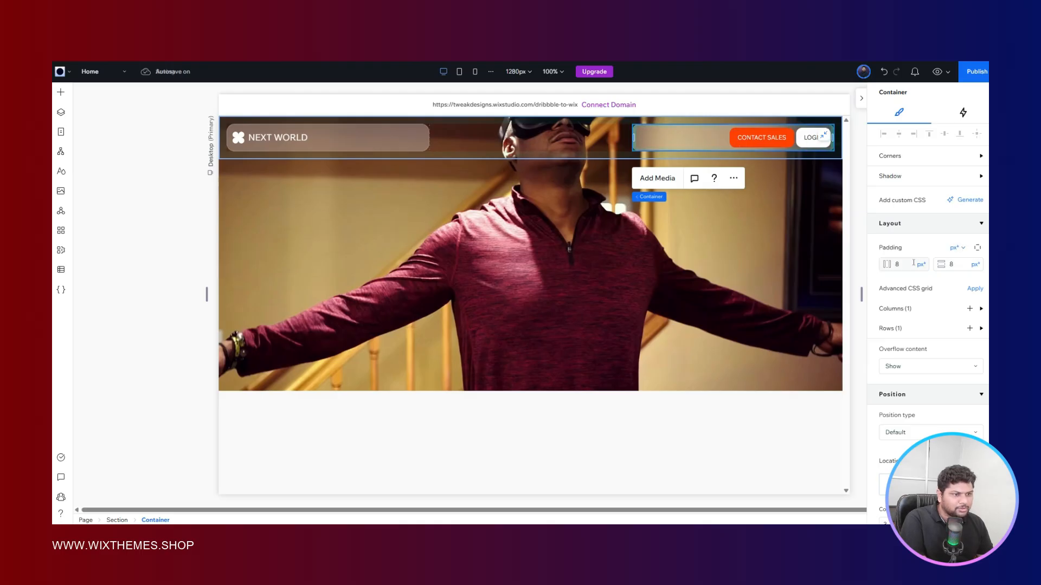
left_click(571, 252)
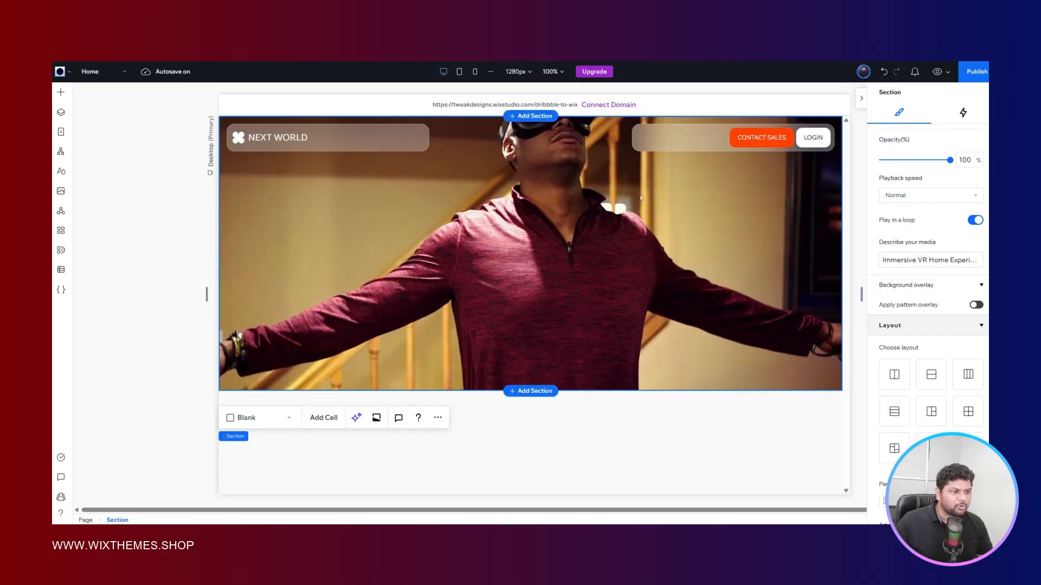
- Check the header proportions in Figma, and change the third column of the Wix Studio header section's grid to Auto width
left_click(548, 136)
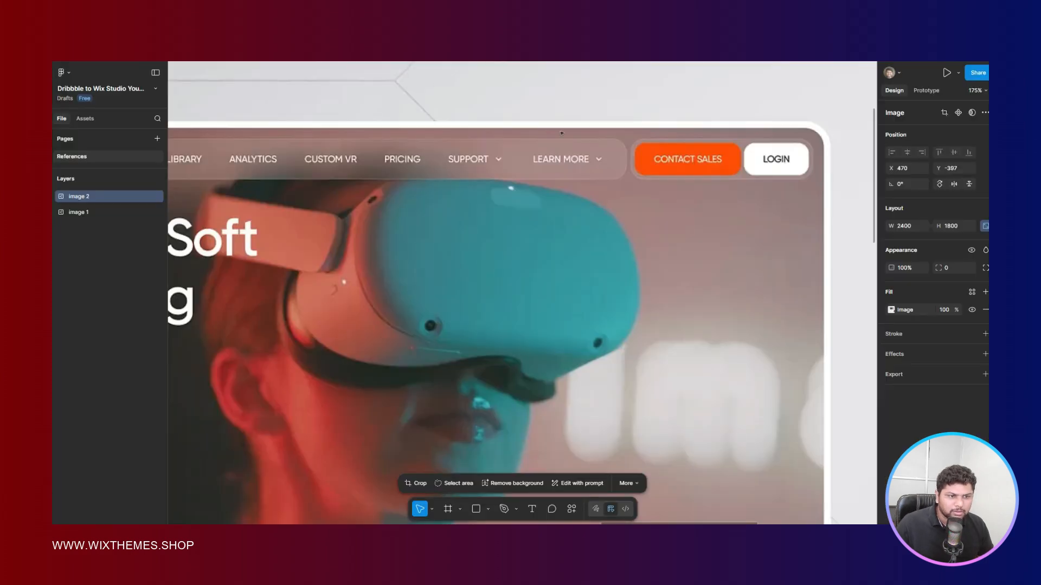
scroll(562, 133, "down", 4)
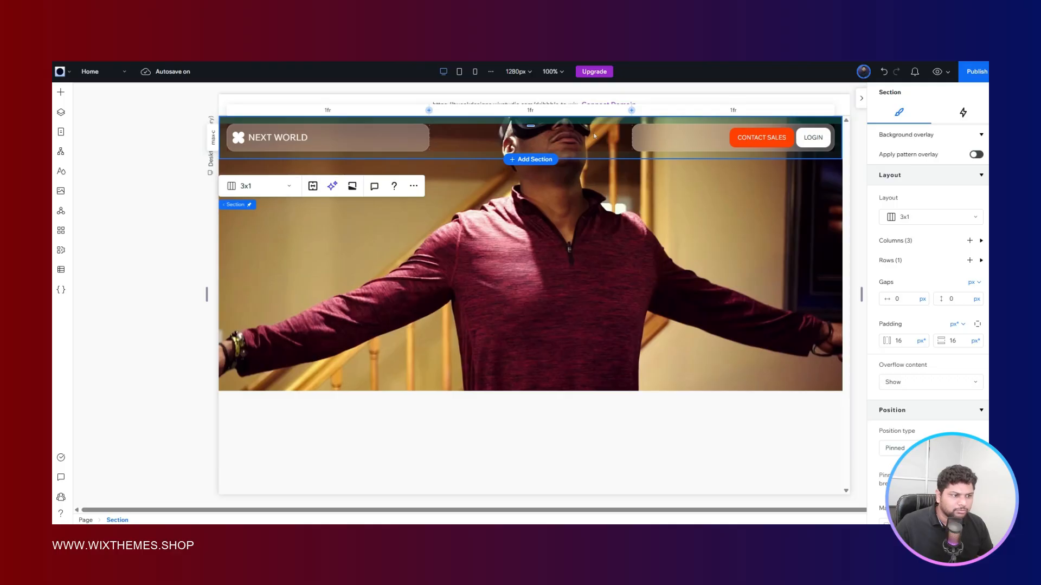
scroll(900, 255, "down", 3)
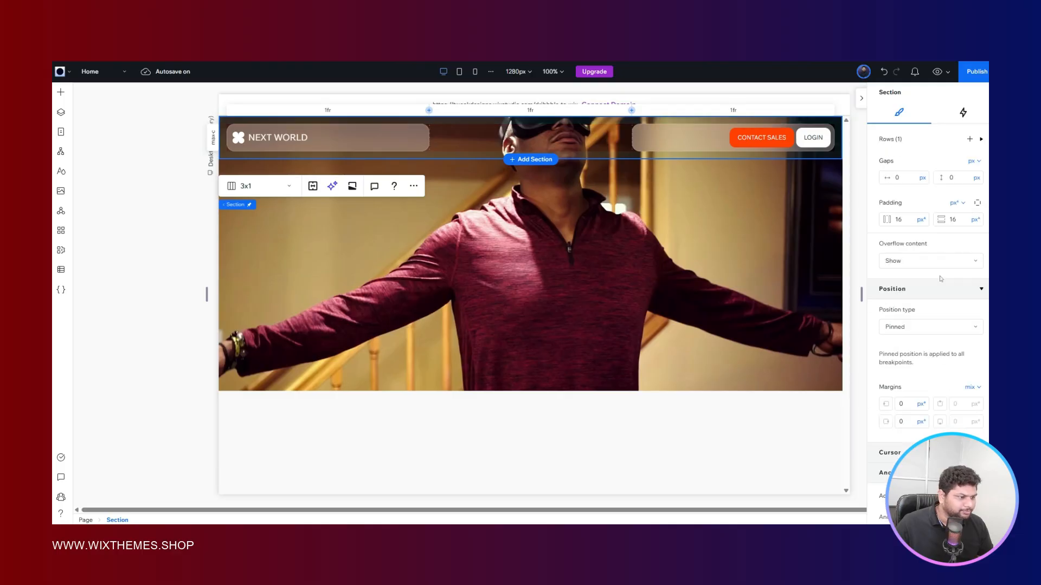
scroll(894, 253, "up", 3)
left_click(891, 251)
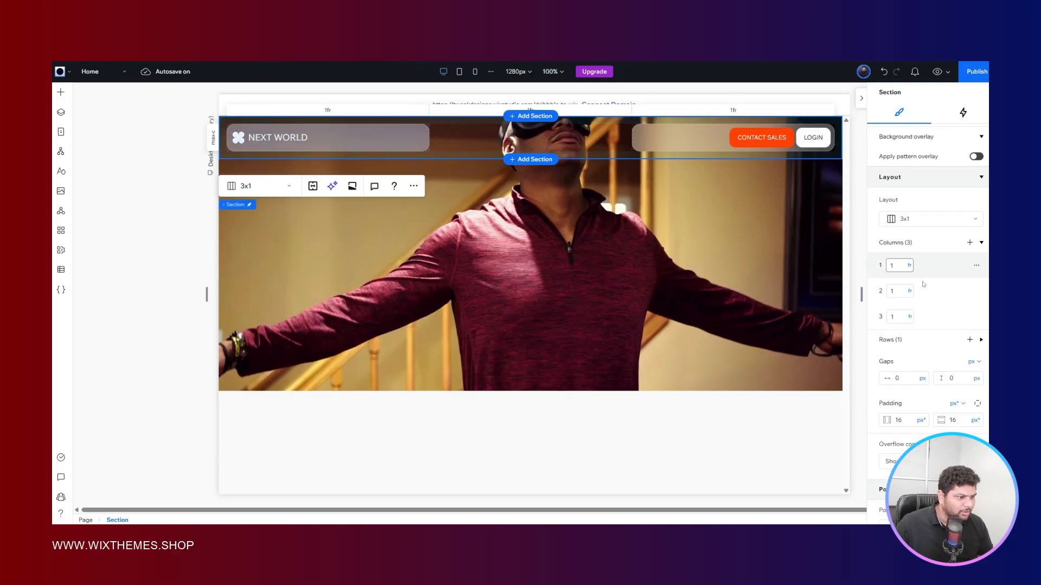
left_click(909, 317)
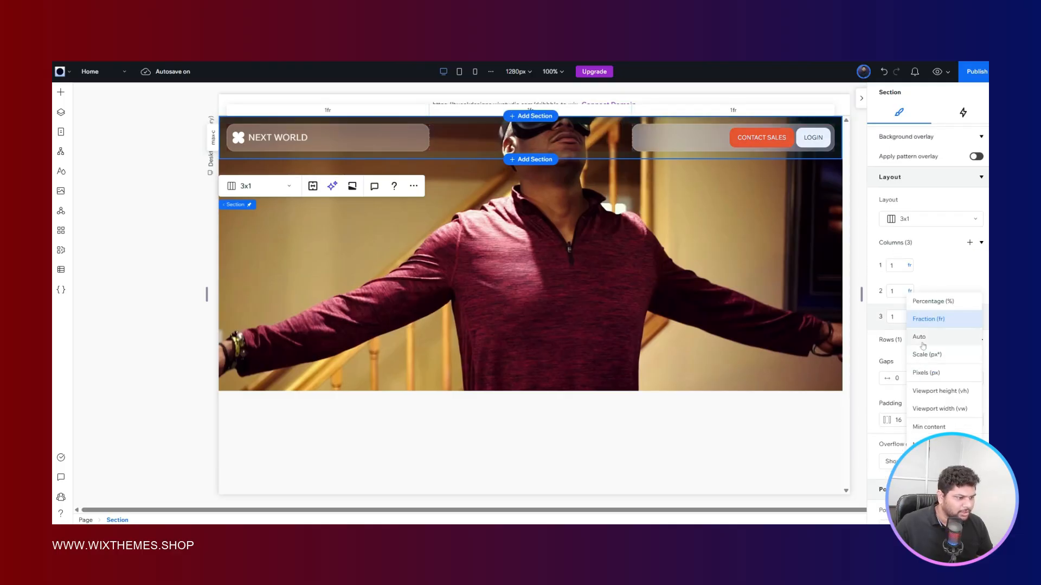
left_click(922, 338)
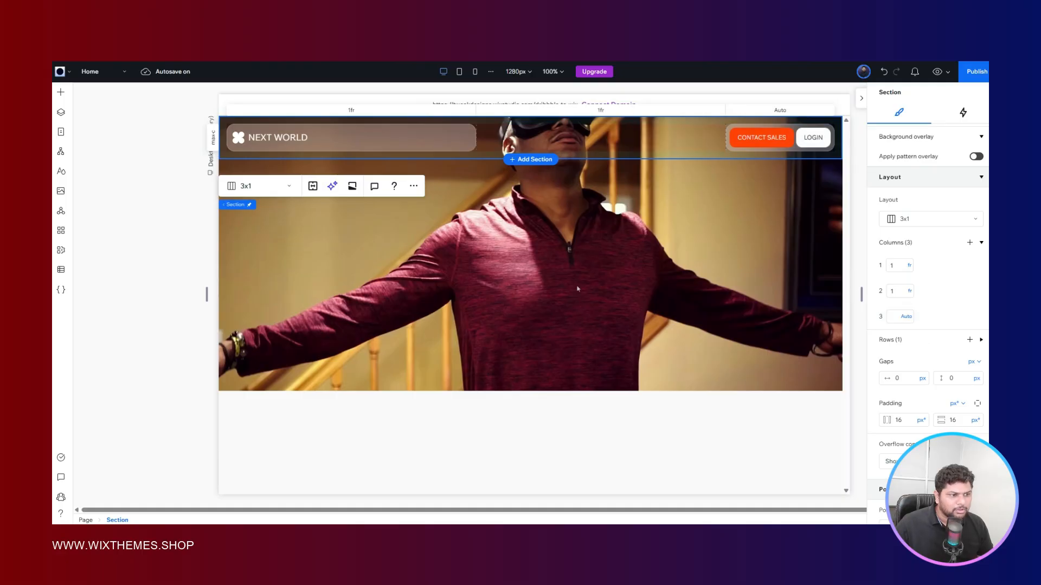
left_click(464, 218)
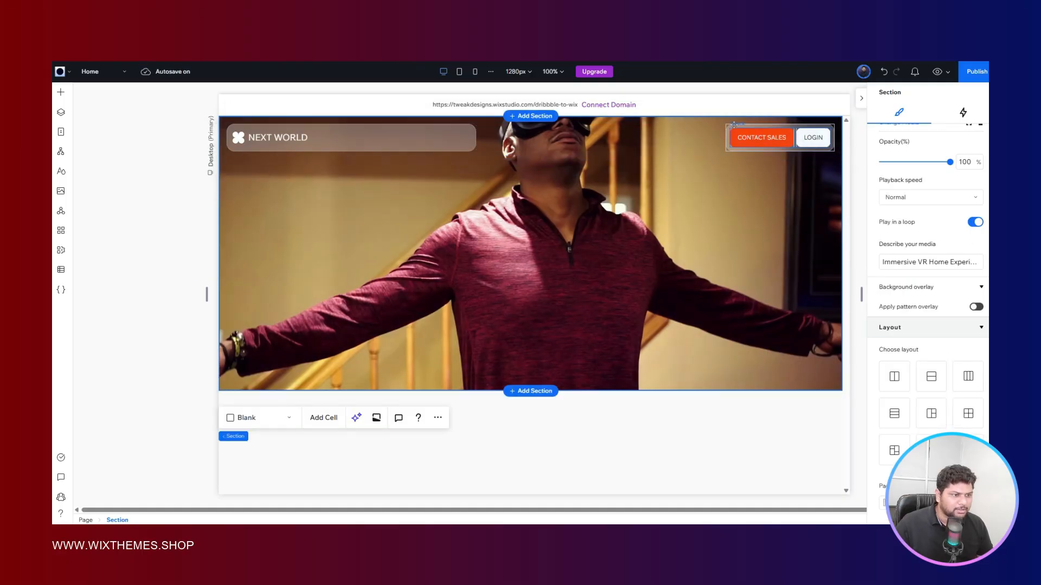
- Set the button container's horizontal and vertical padding to 6 px, and compare the header with the Figma reference
left_click(764, 138)
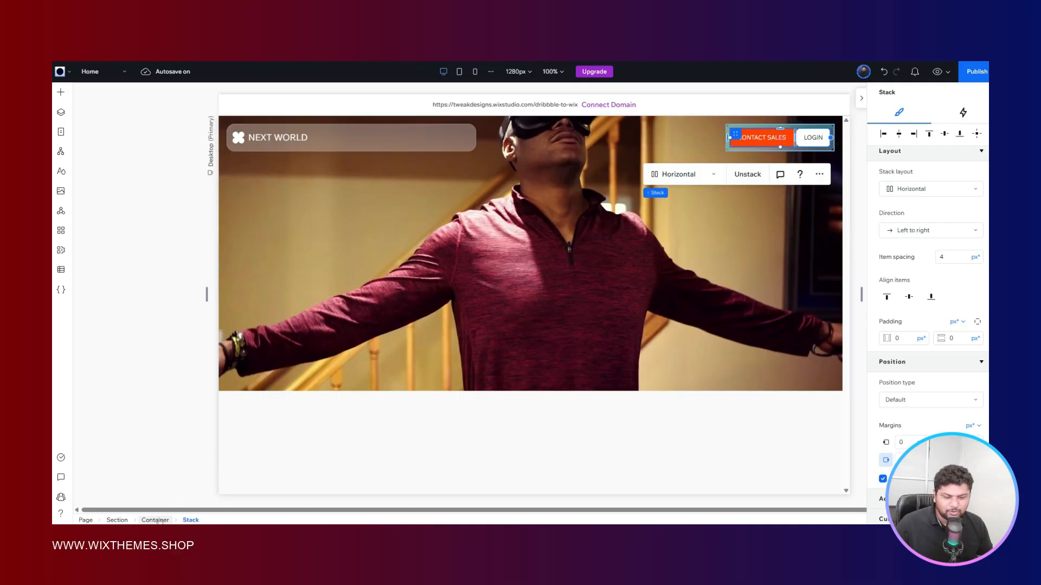
scroll(946, 280, "down", 4)
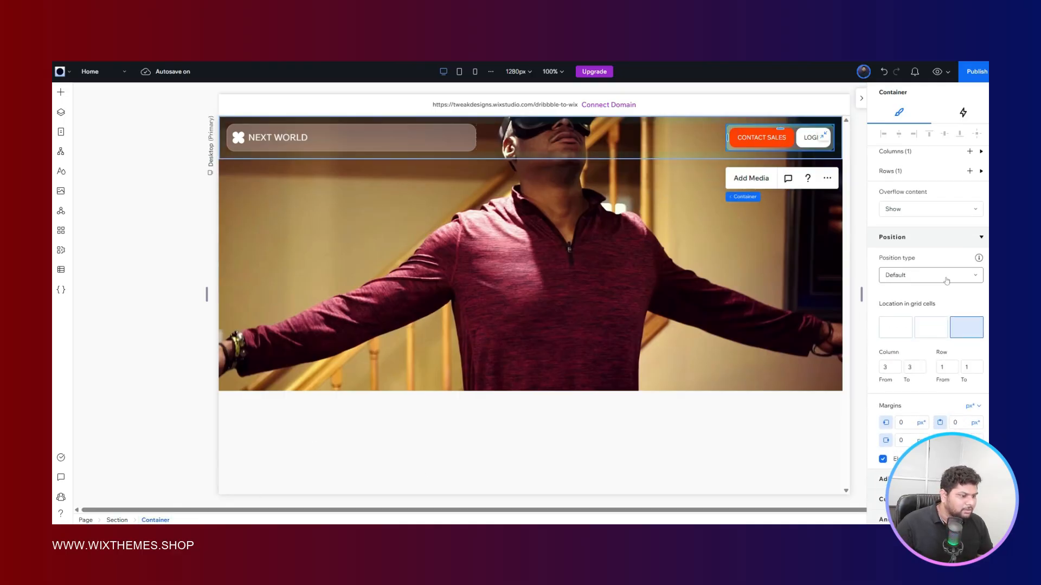
scroll(941, 275, "up", 3)
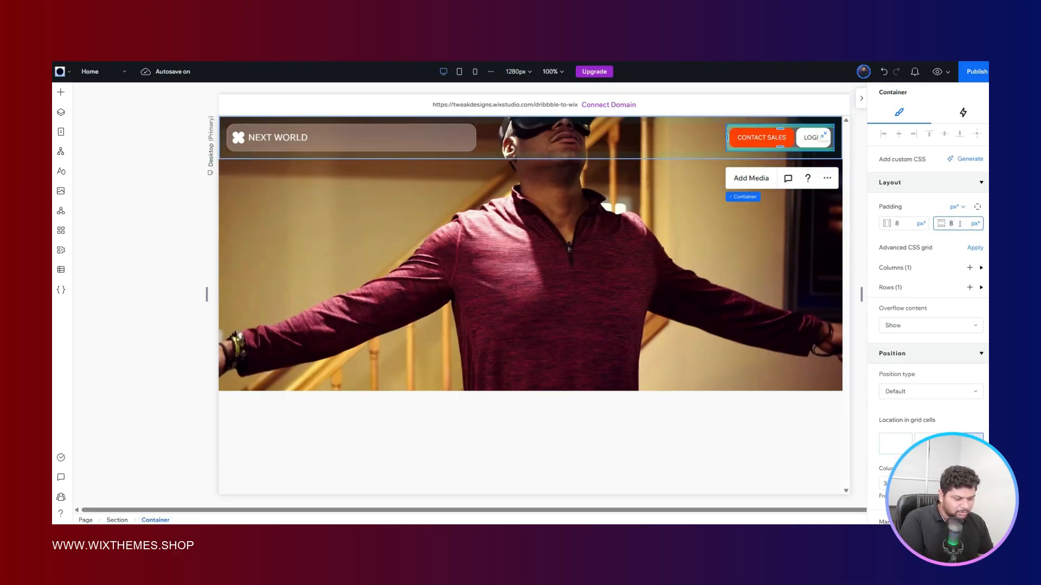
key("Return")
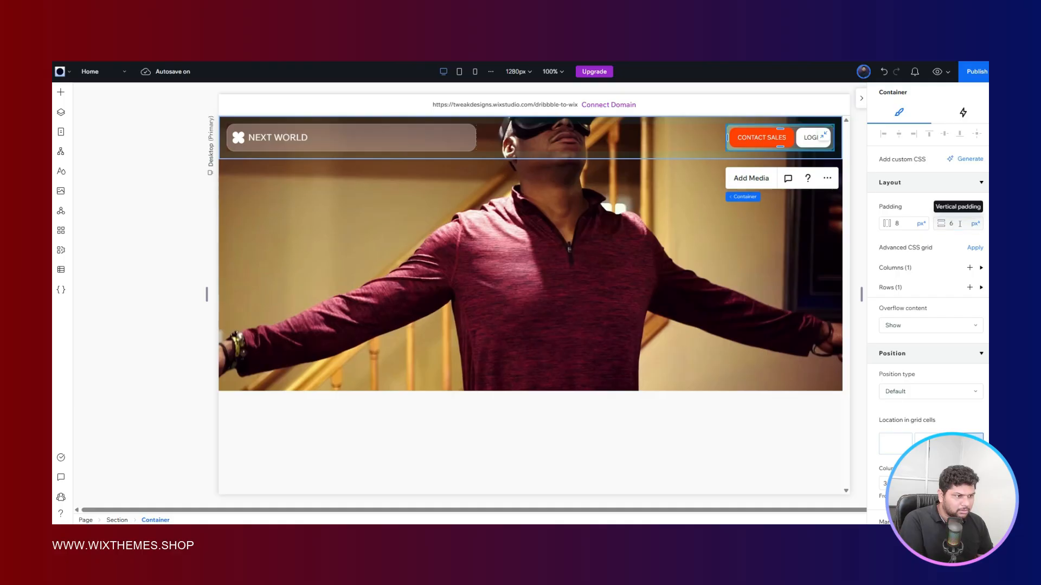
left_click(909, 222)
type("6")
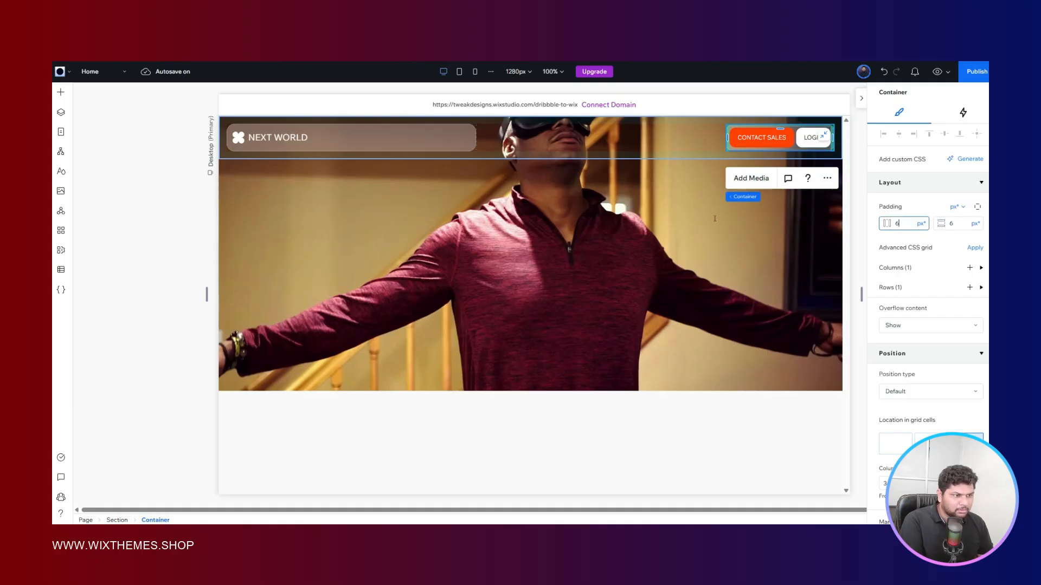
key("Return")
left_click(330, 32)
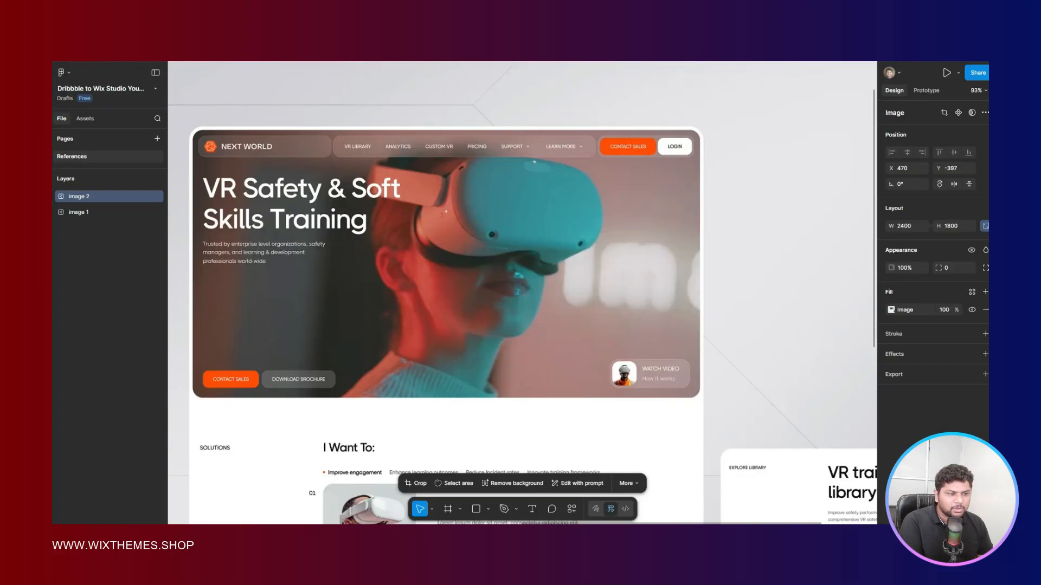
key("ctrl+Tab")
left_click(461, 245)
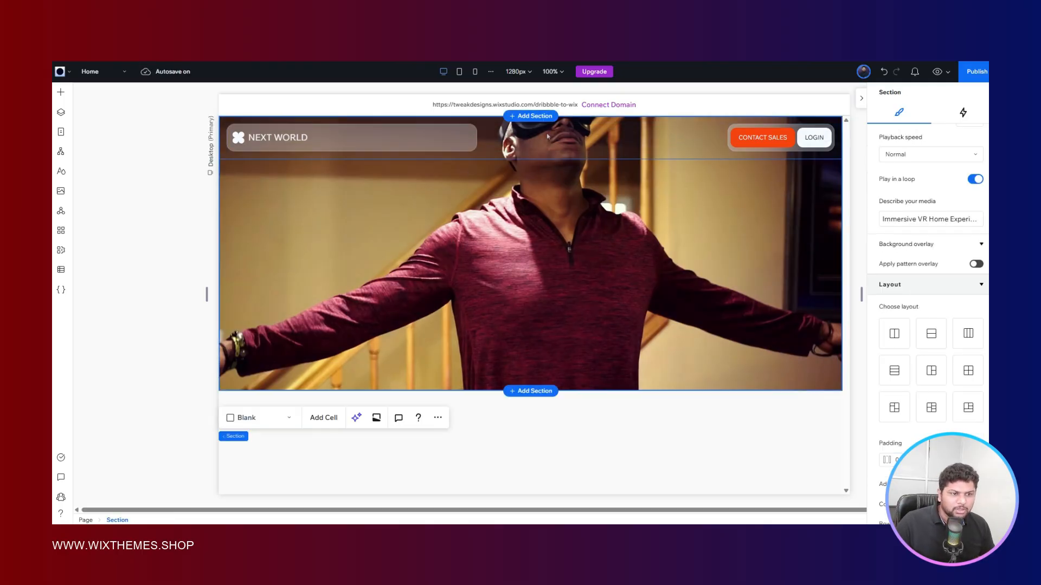
- Duplicate the NEXT WORLD glass container and place the copy in the header's middle grid cell
left_click(424, 135)
key("ctrl+Tab")
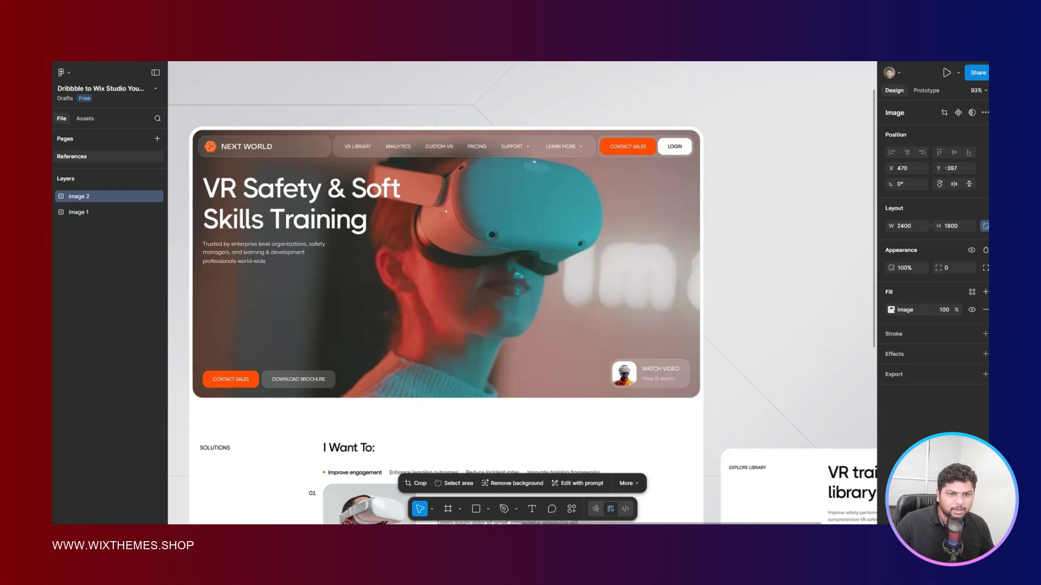
key("ctrl+Tab")
left_click(397, 142)
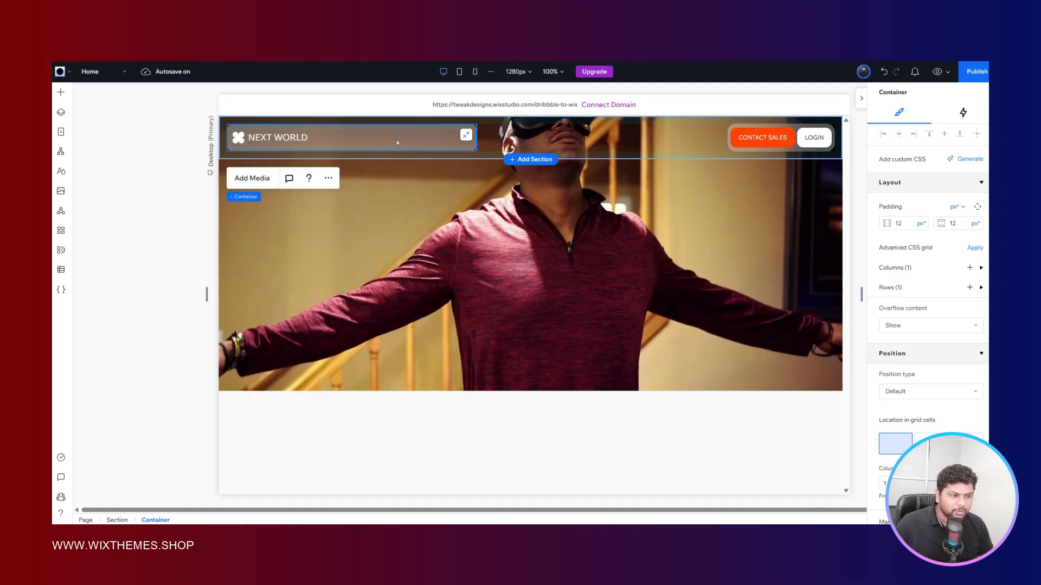
left_click_drag(397, 143, 794, 317)
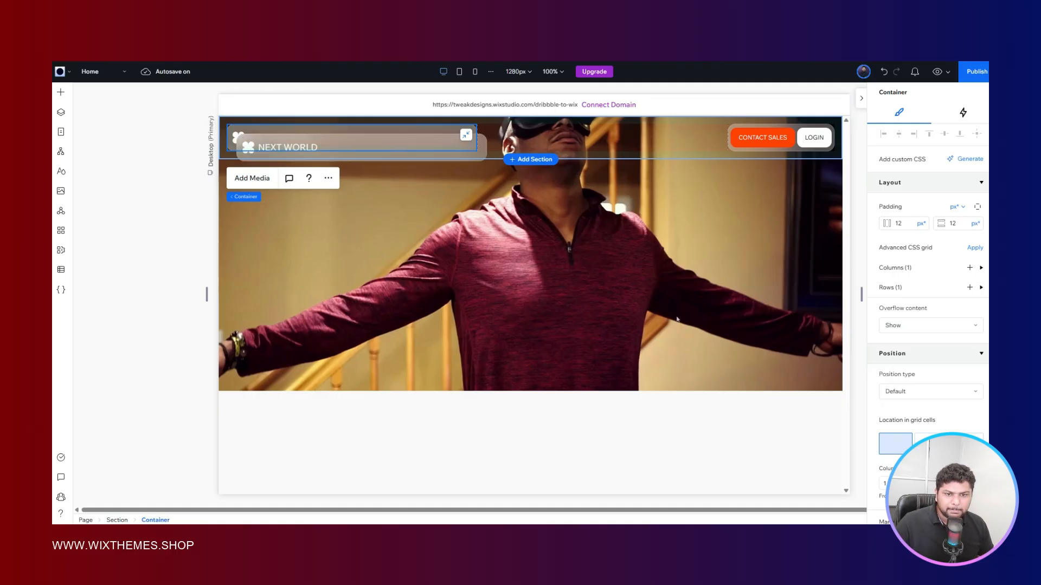
left_click_drag(677, 319, 677, 319)
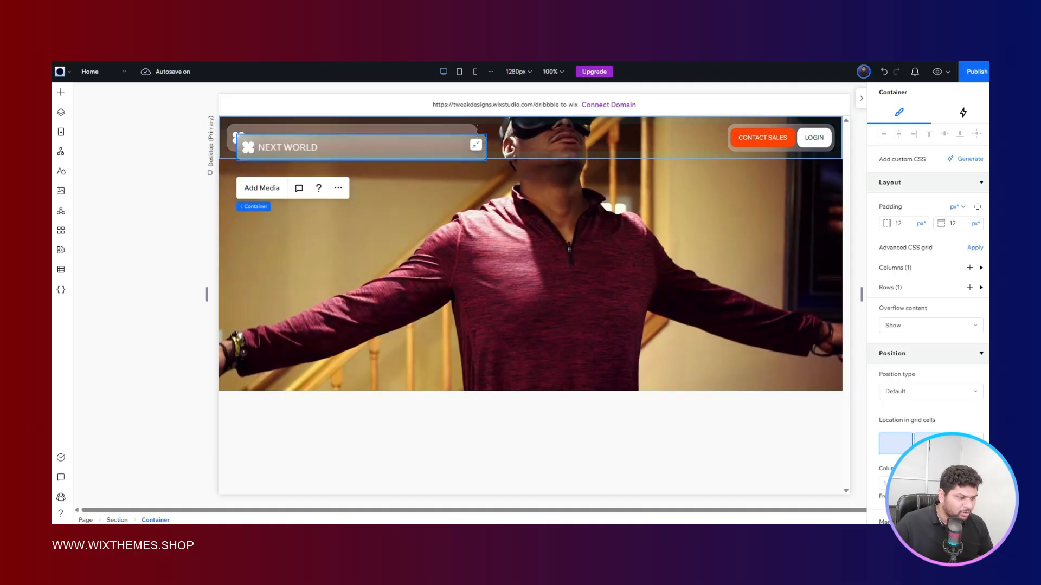
left_click(930, 444)
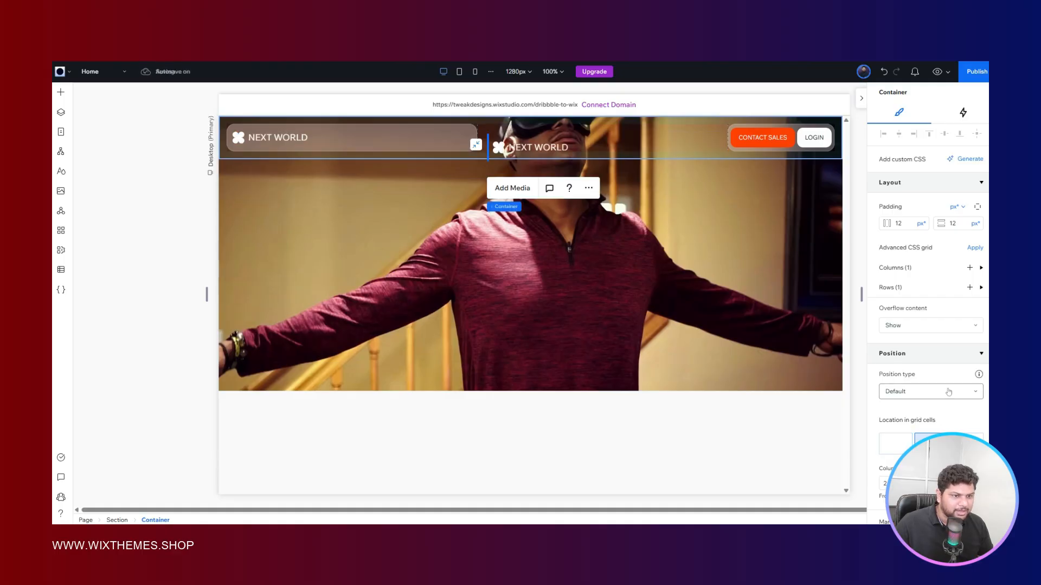
- Set all four margins of the duplicated container to 0 so it fills the middle cell
scroll(949, 391, "down", 3)
double_click(903, 390)
type("0")
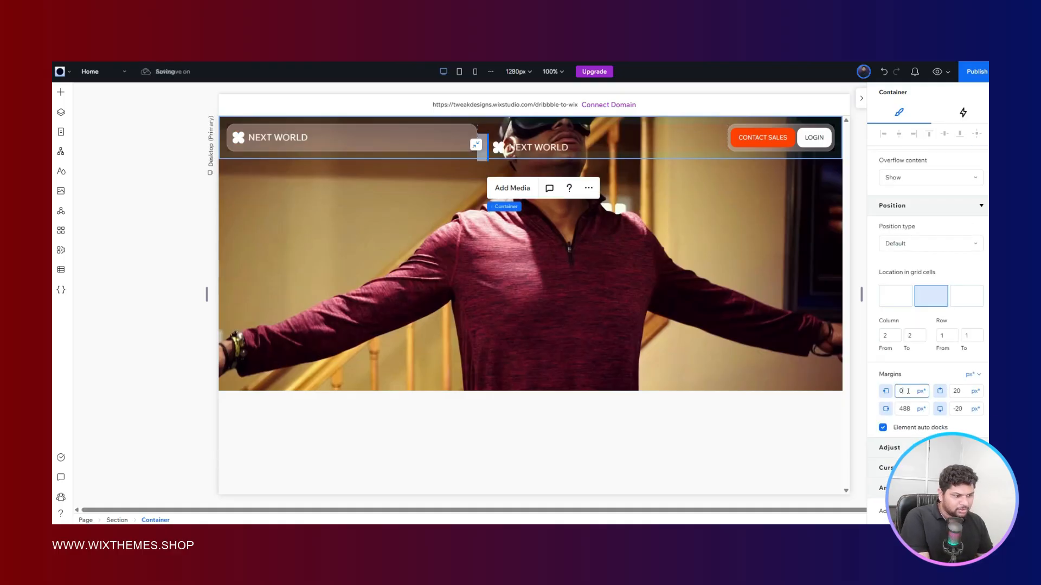
left_click(909, 408)
double_click(909, 409)
type("0")
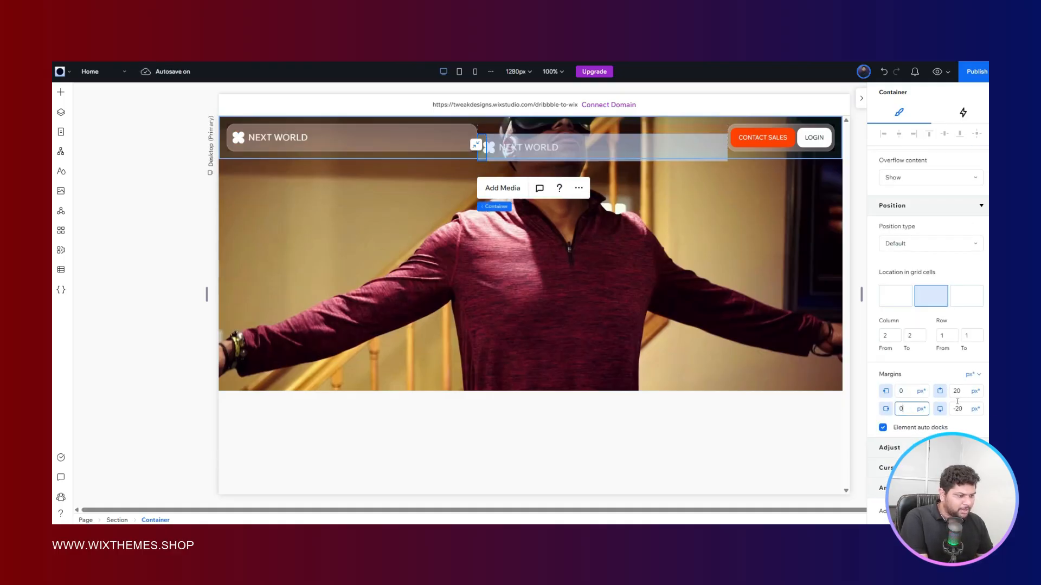
double_click(958, 391)
type("0")
left_click(957, 408)
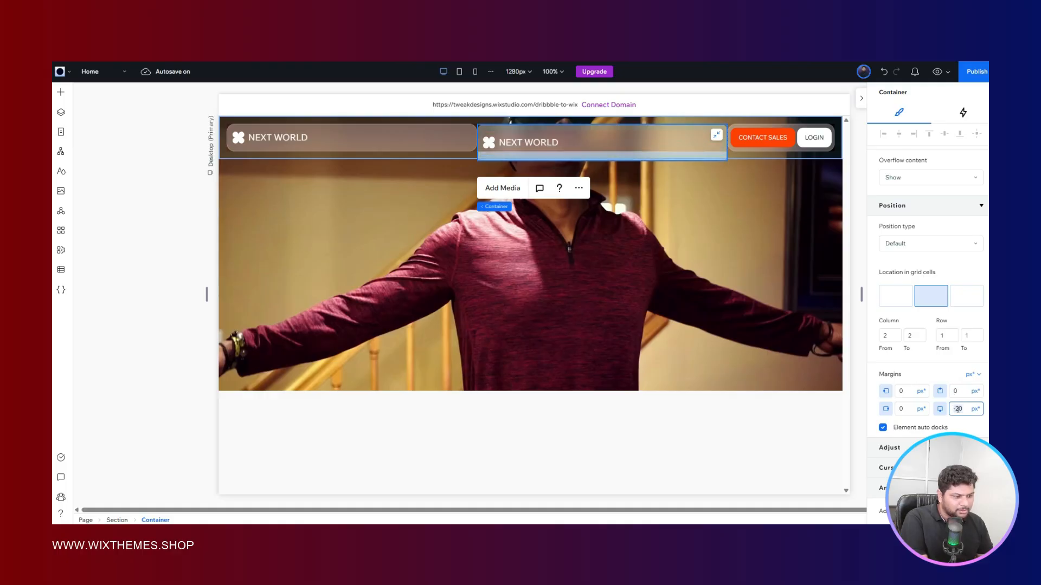
double_click(958, 409)
type("0")
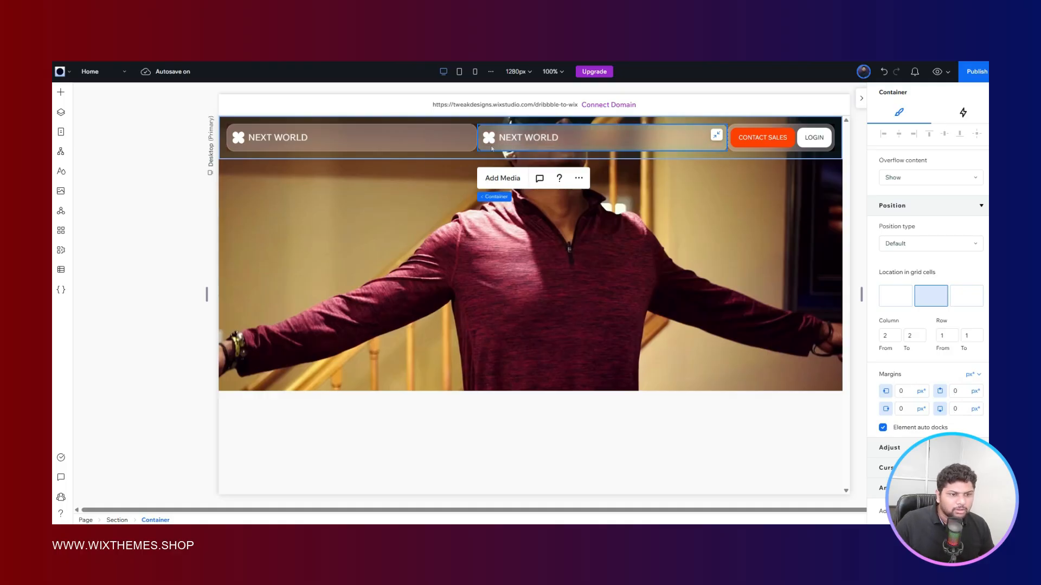
- Delete the NEXT WORLD text and the logo shape from the middle container, and check the Figma reference
left_click(518, 138)
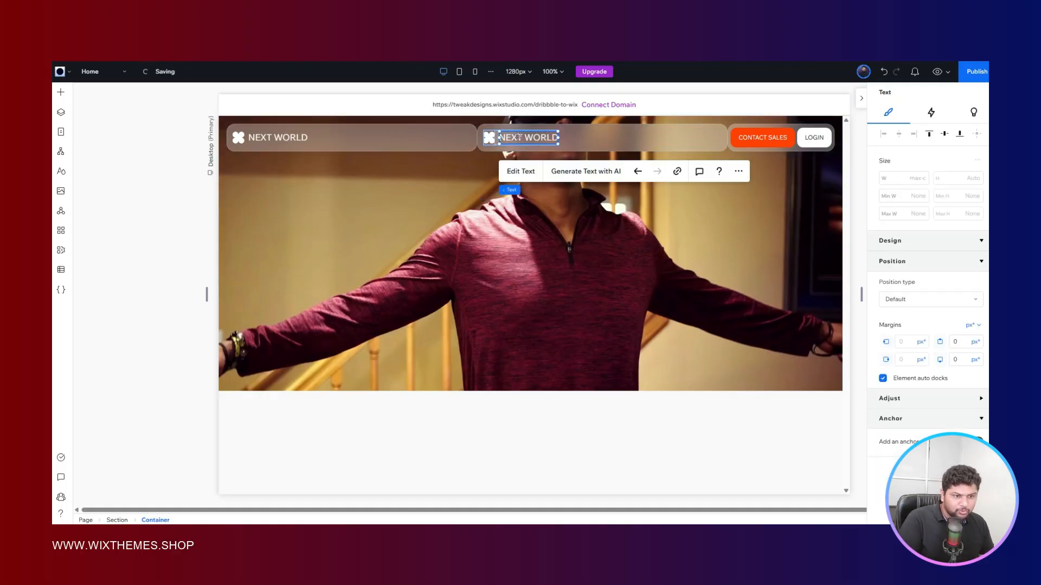
key("Delete")
left_click(489, 139)
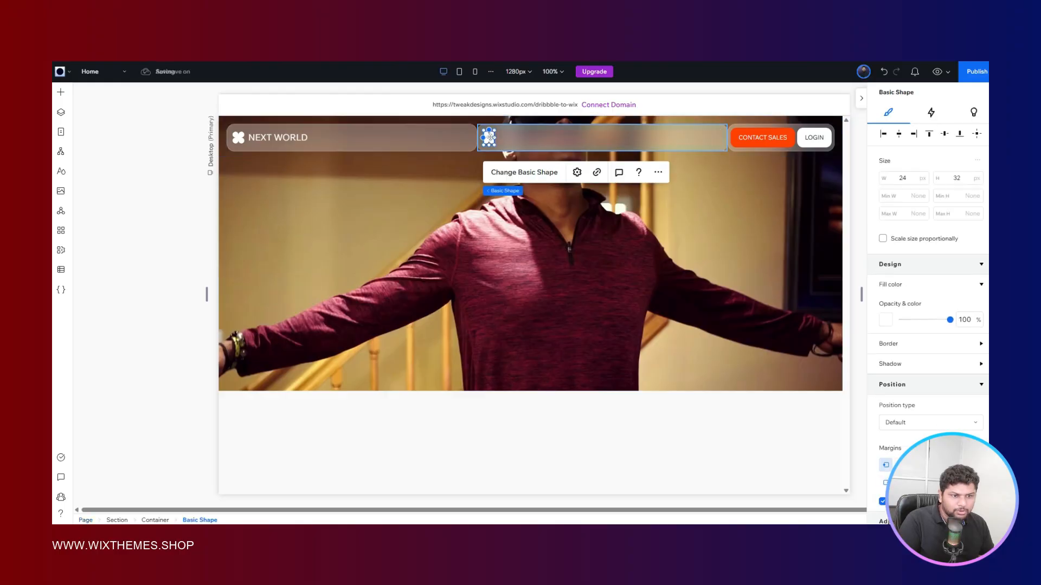
key("Delete")
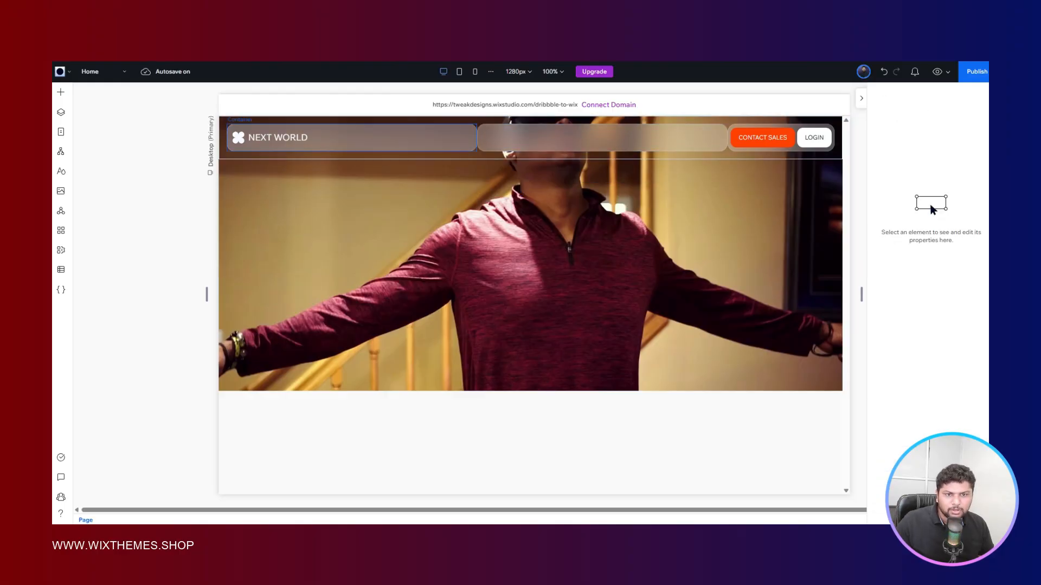
key("ctrl+Tab")
key("ctrl+Tab")
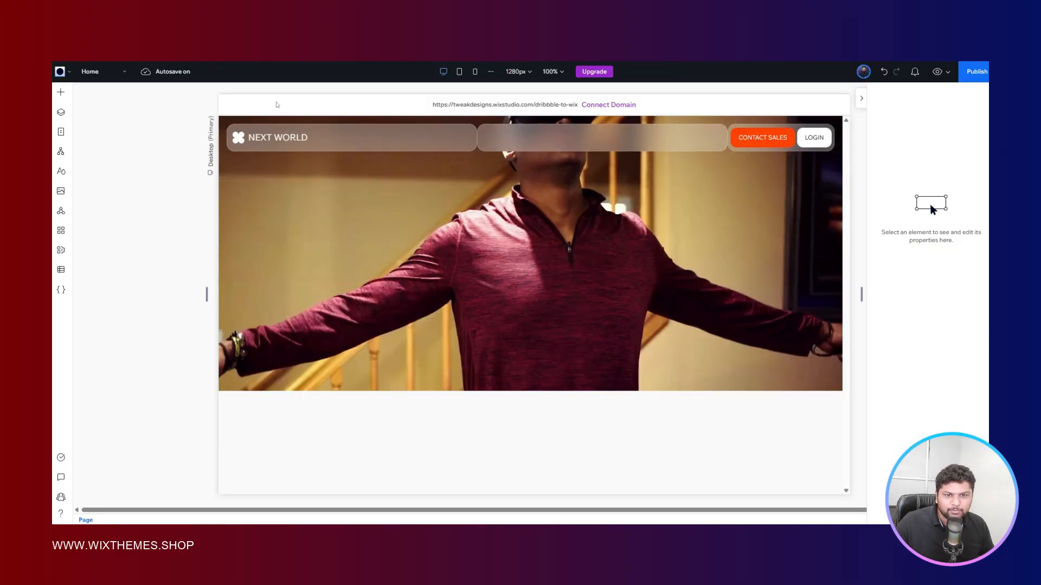
- Set the header section's horizontal gap to 6 px after trying 8 px, and compare the spacing with the Figma reference
left_click(224, 123)
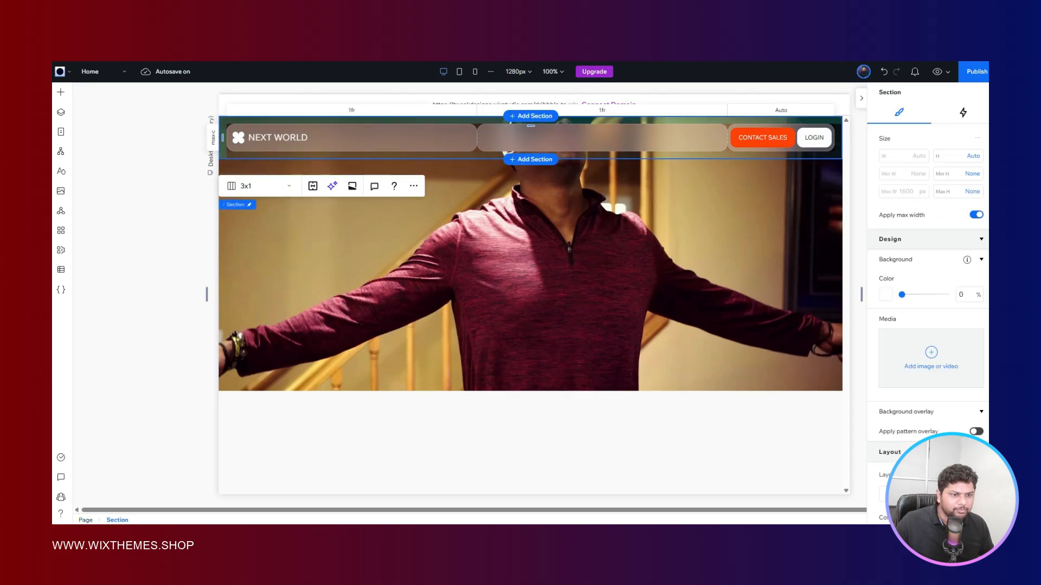
scroll(922, 325, "down", 4)
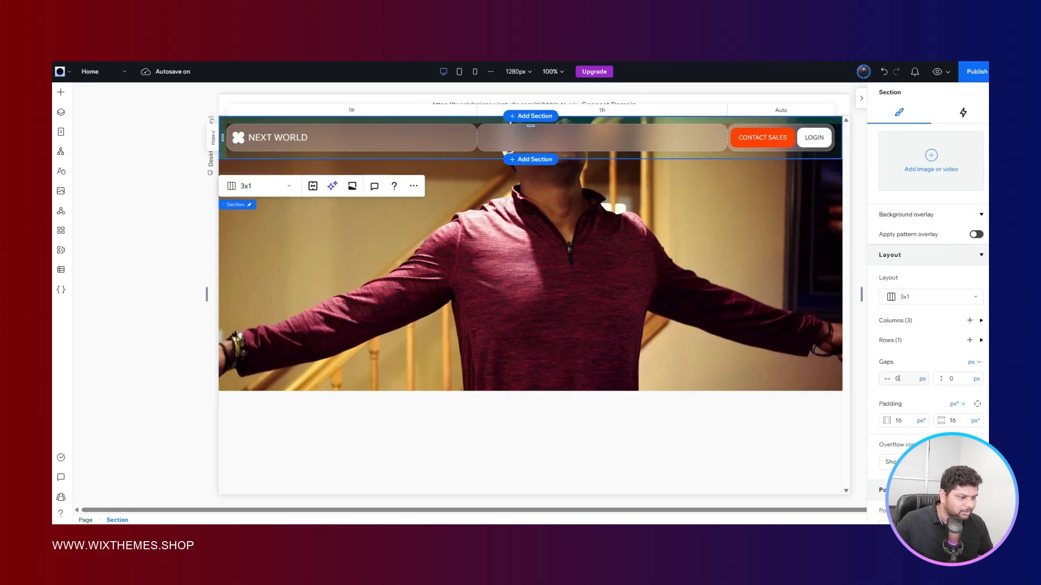
left_click(897, 378)
key("Return")
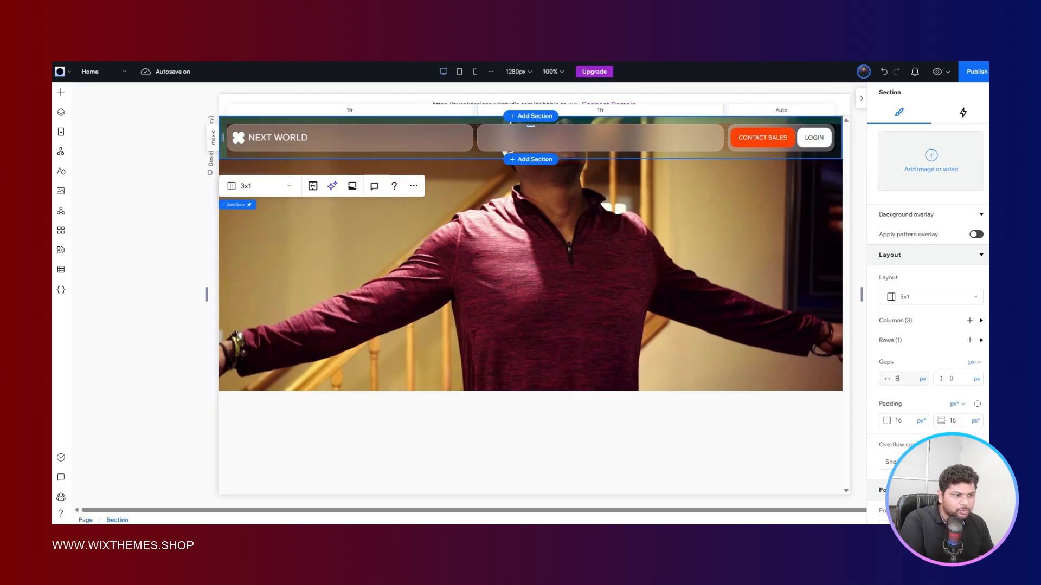
left_click(897, 379)
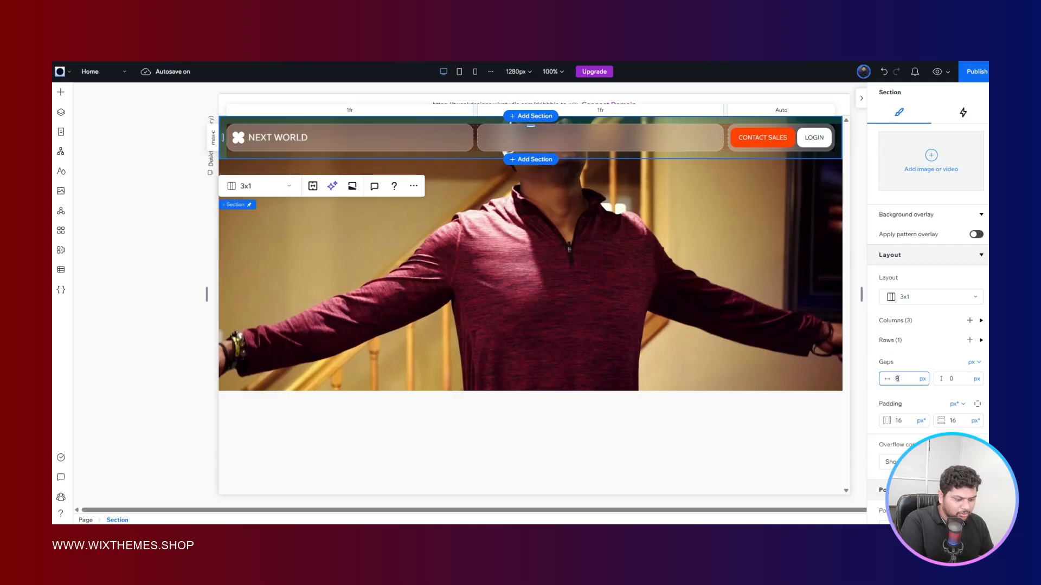
type("6")
left_click(504, 247)
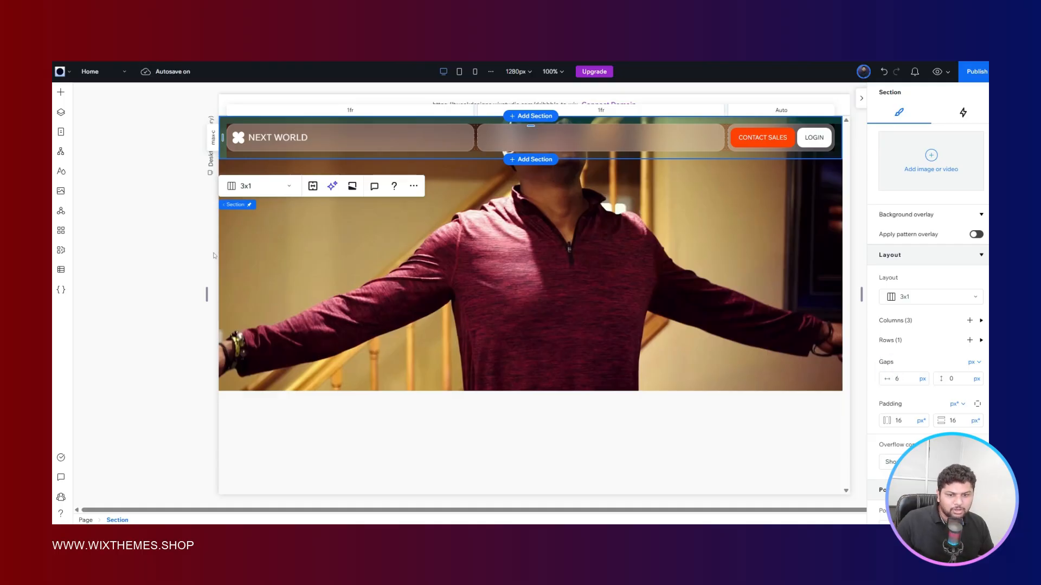
left_click(189, 251)
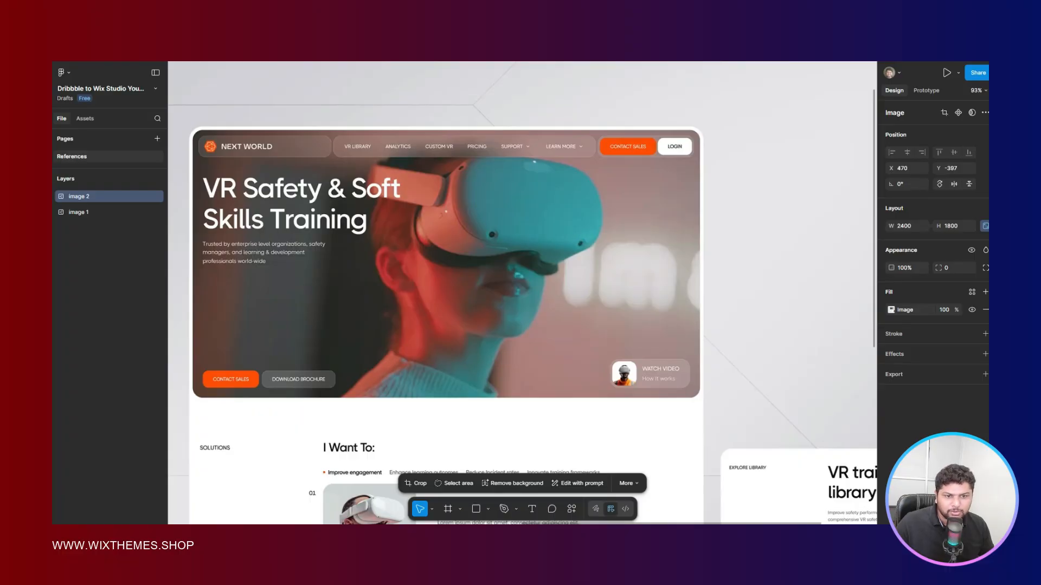
left_click(347, 33)
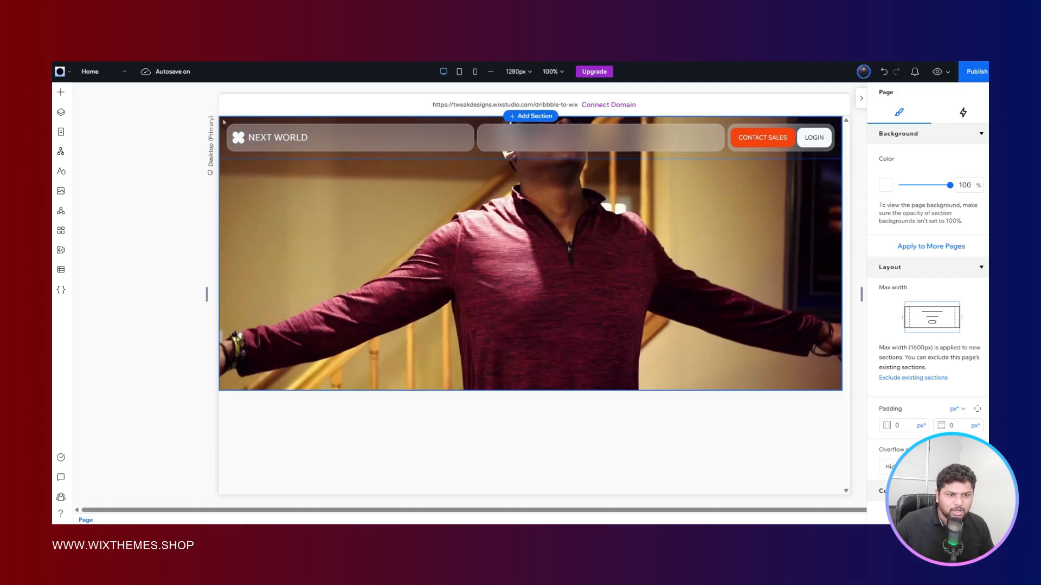
- Try sizing the header grid's first column with the Max content option
scroll(939, 318, "down", 5)
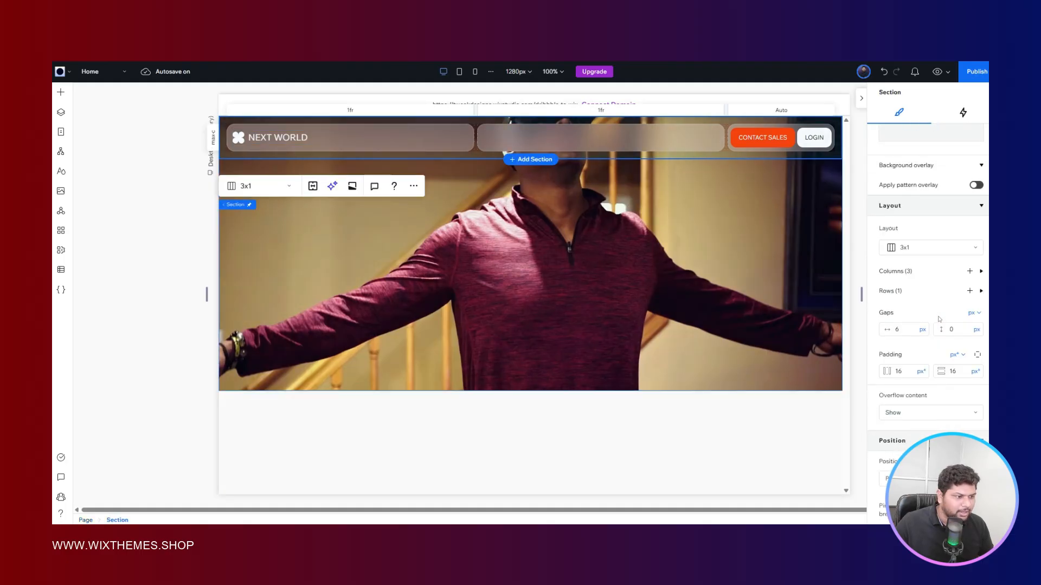
left_click(897, 272)
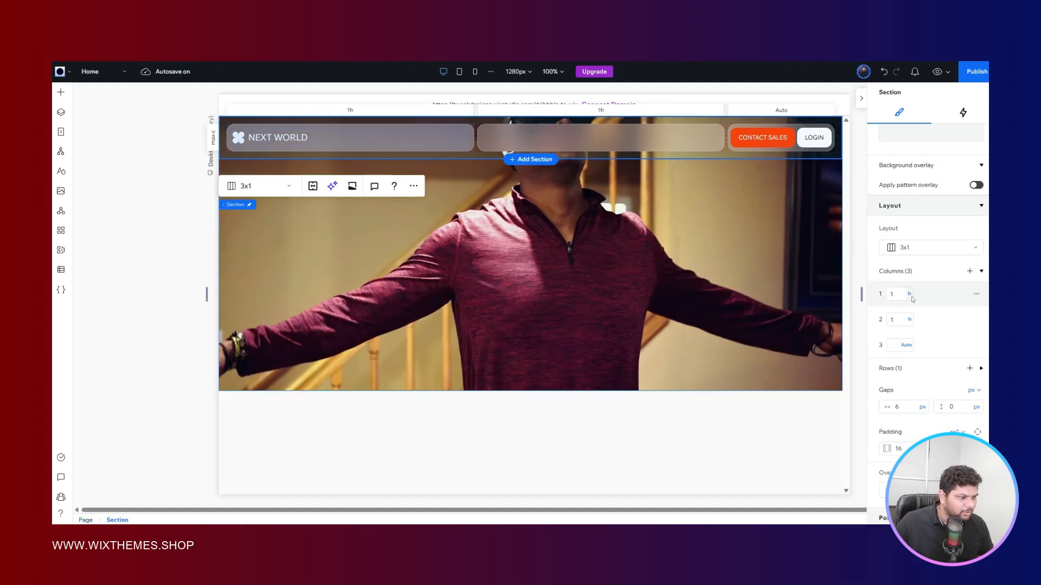
left_click(911, 297)
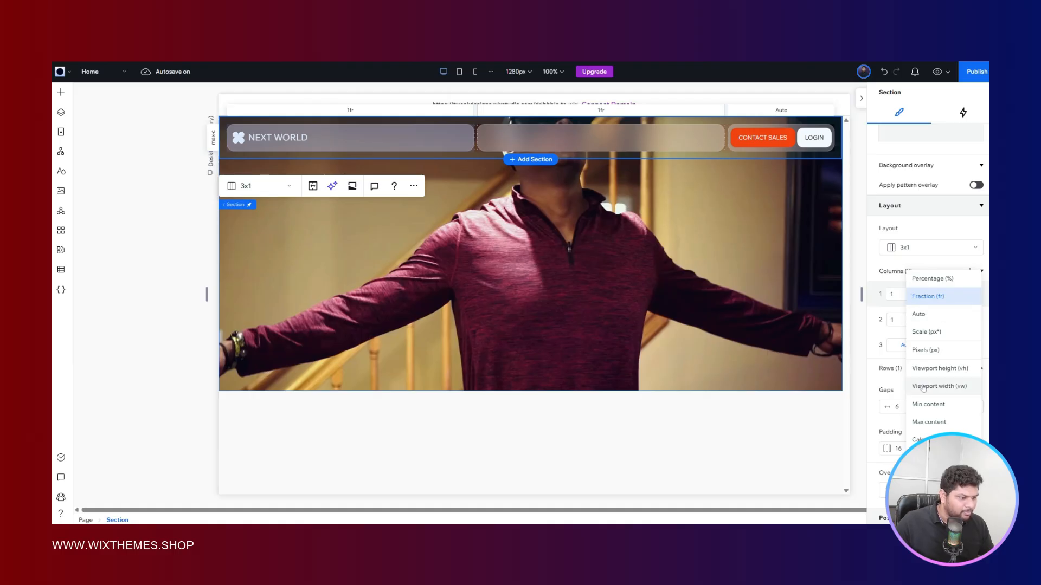
left_click(924, 423)
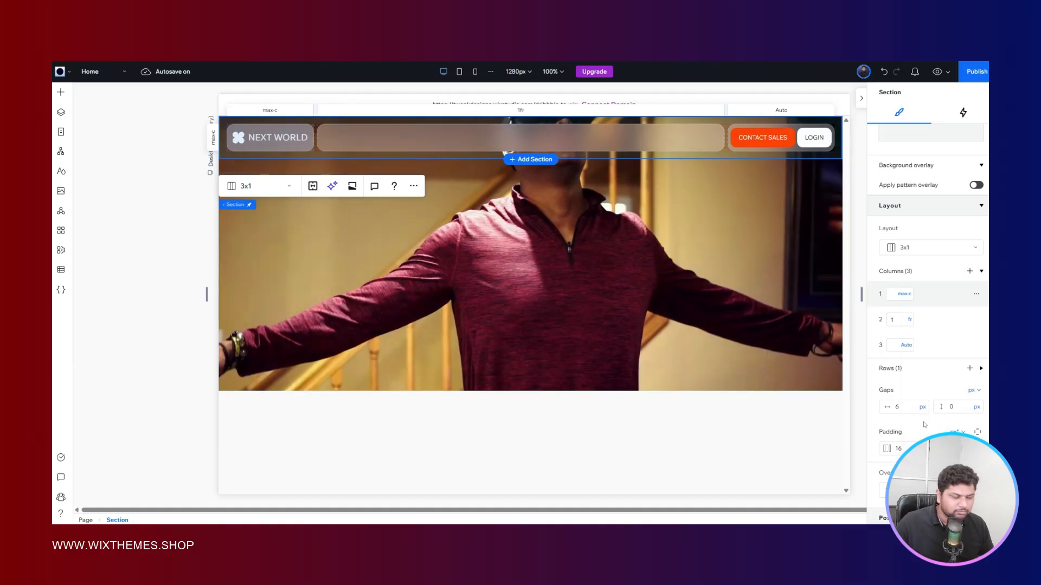
- Try Min/max sizing on the header's first column and inspect its minimum and maximum settings
left_click(907, 296)
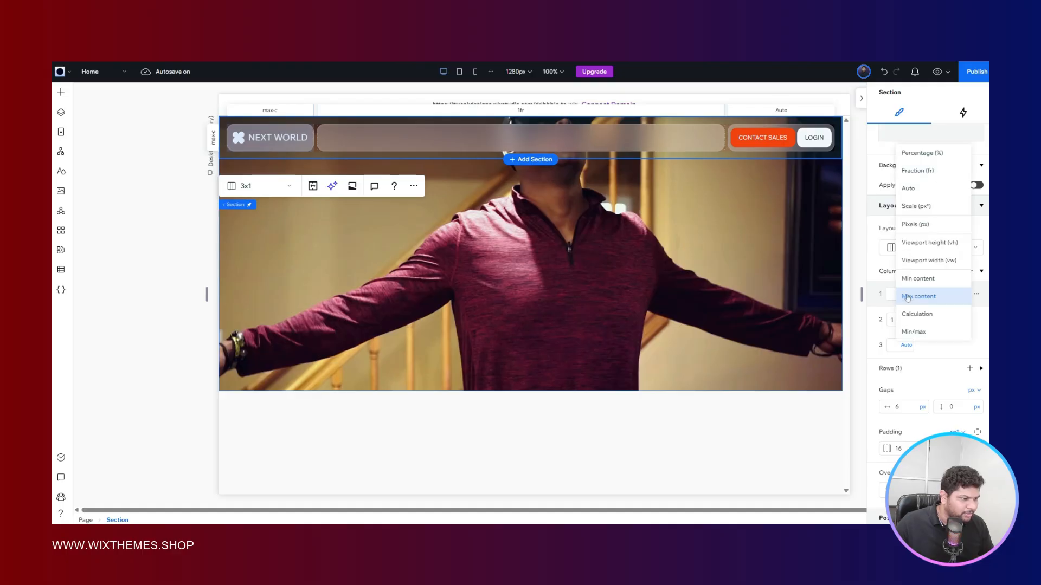
left_click(921, 333)
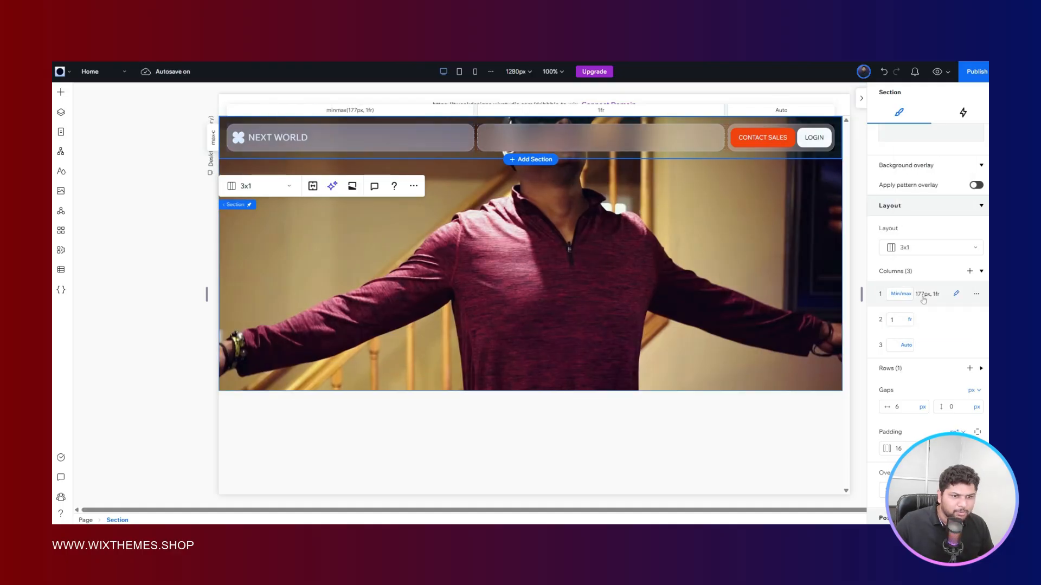
left_click(924, 295)
left_click(901, 296)
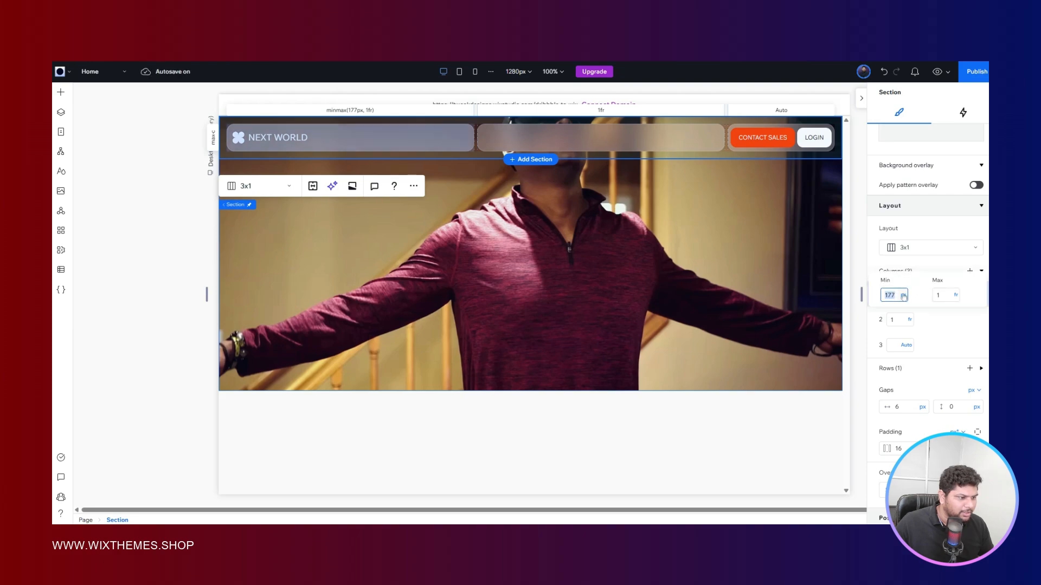
left_click(903, 296)
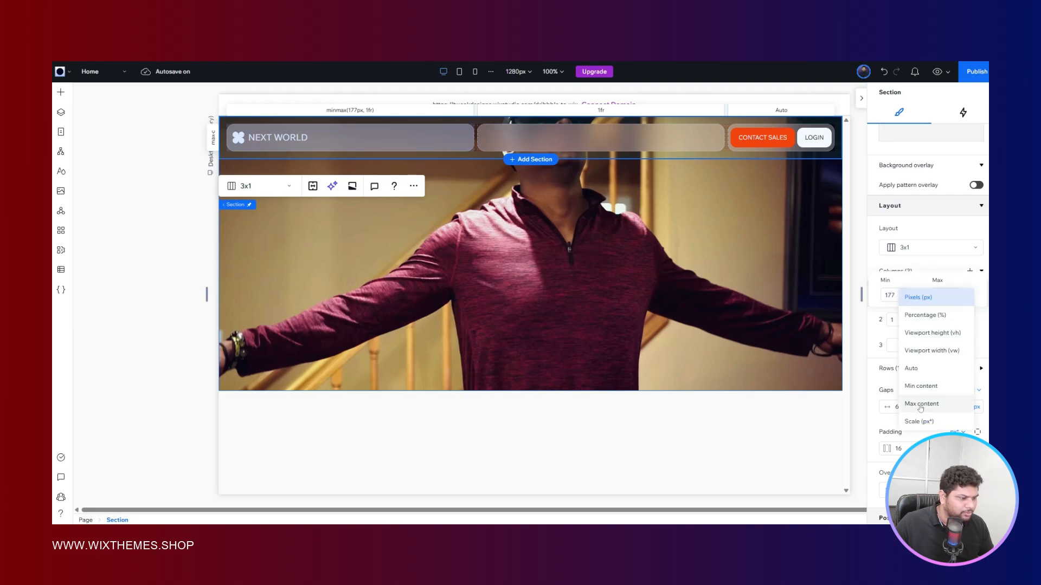
left_click(927, 305)
left_click(939, 295)
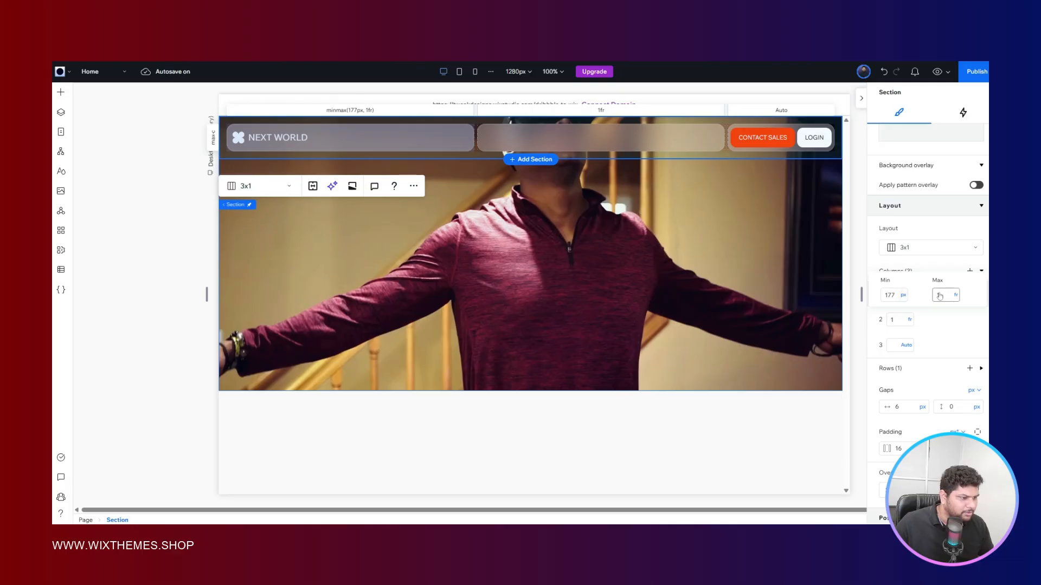
double_click(940, 294)
left_click(952, 318)
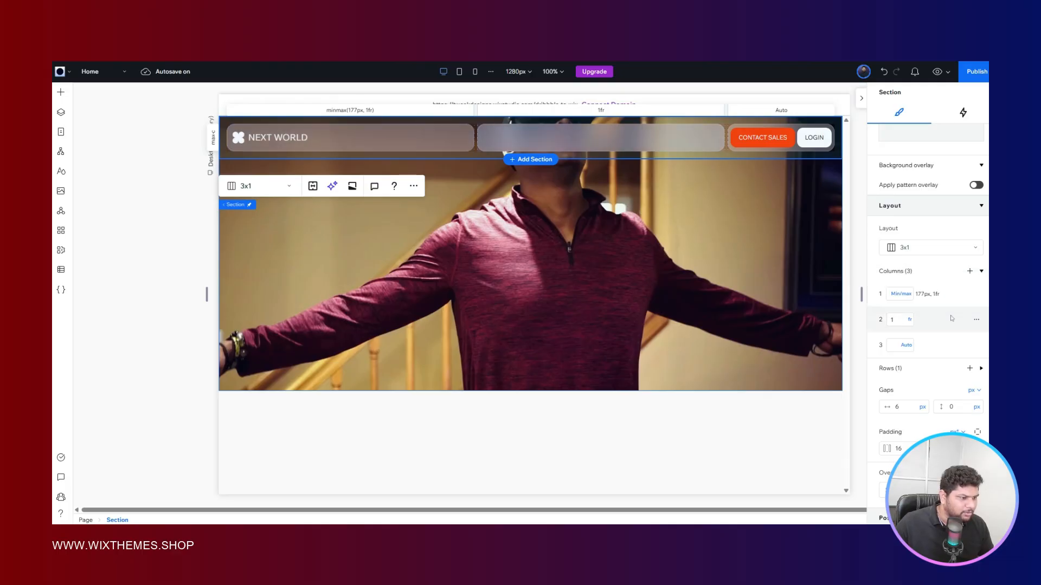
- Try Min content and then Auto sizing on the header's first column
left_click(906, 296)
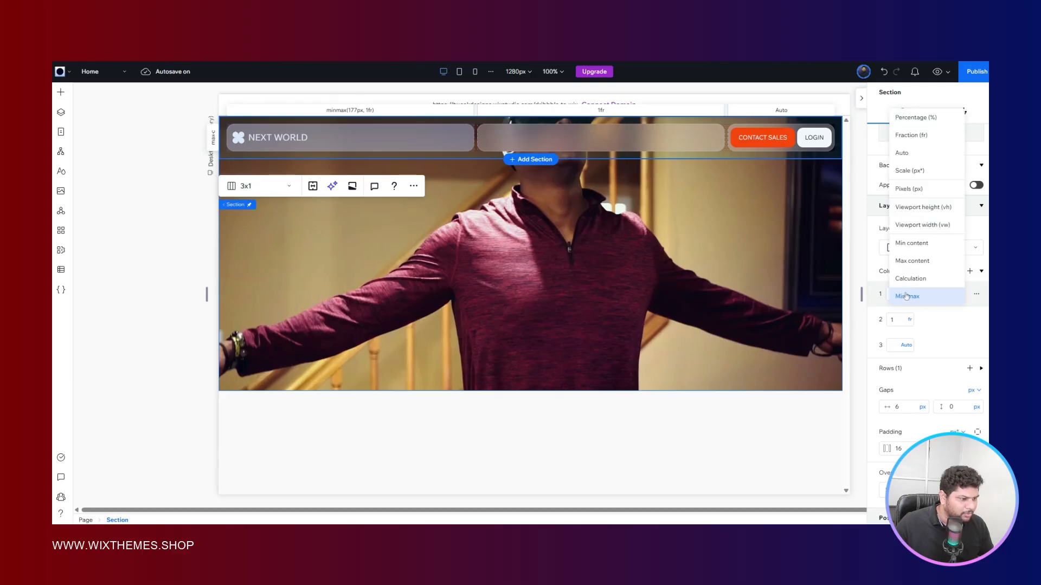
left_click(911, 243)
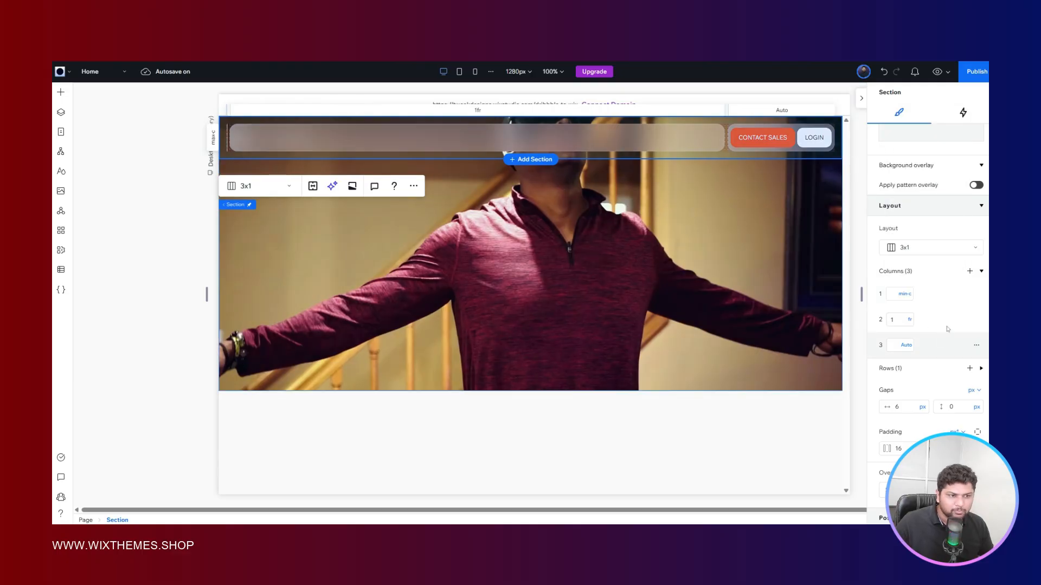
left_click(905, 294)
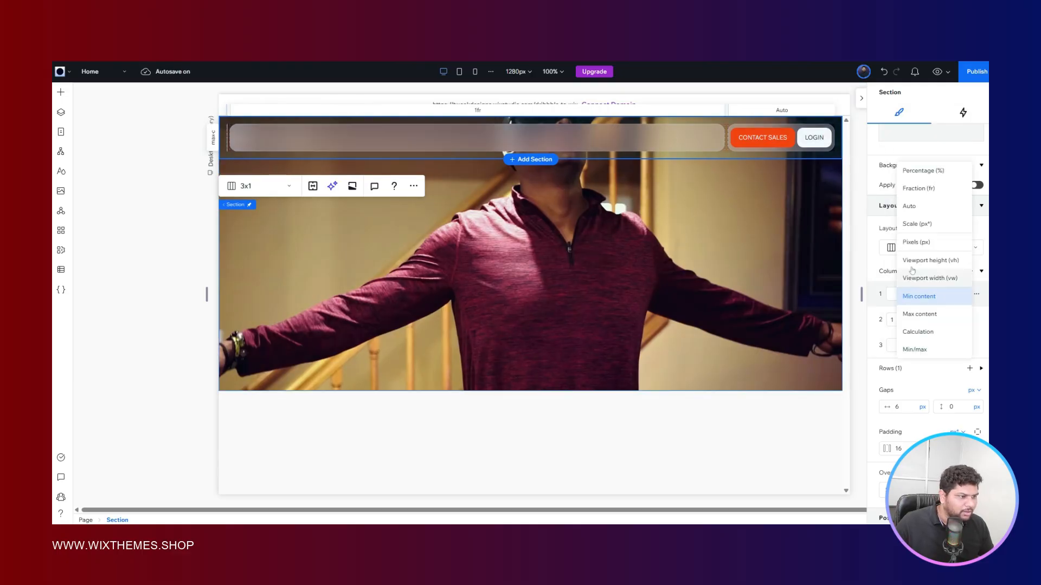
left_click(917, 210)
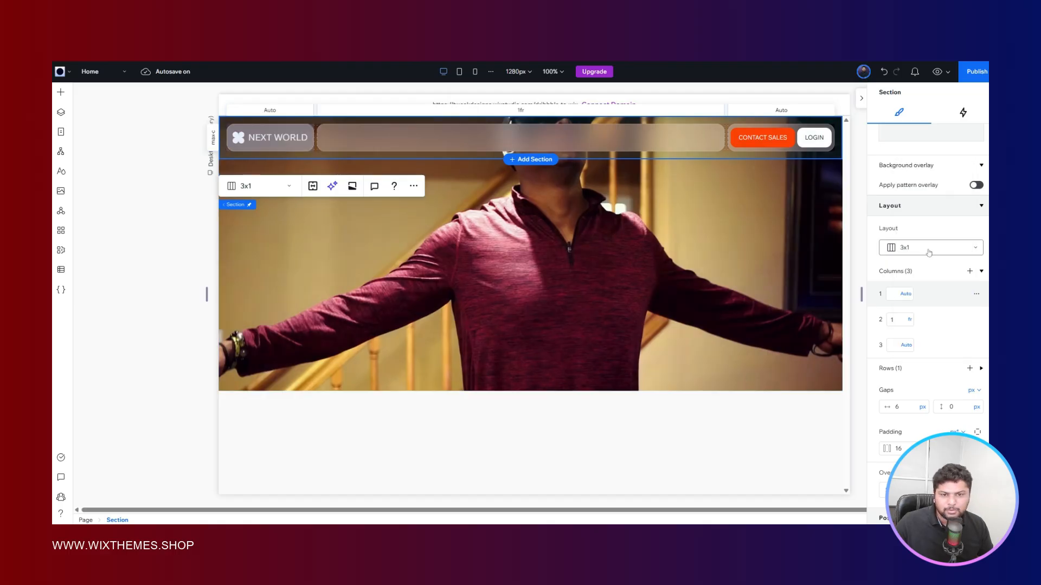
- Switch the header's first column to a fixed pixel width of 250 px
left_click(906, 294)
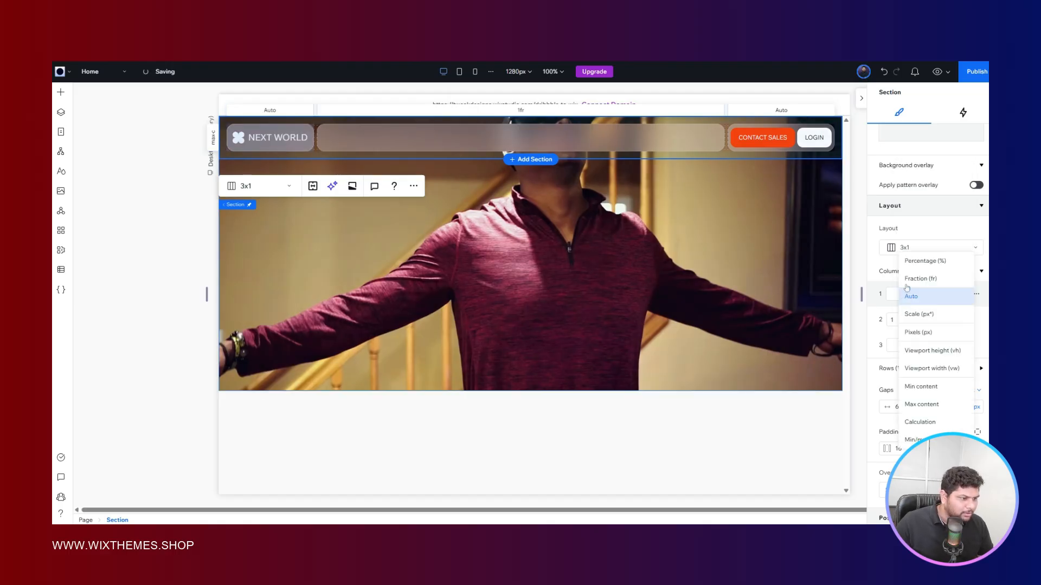
left_click(917, 332)
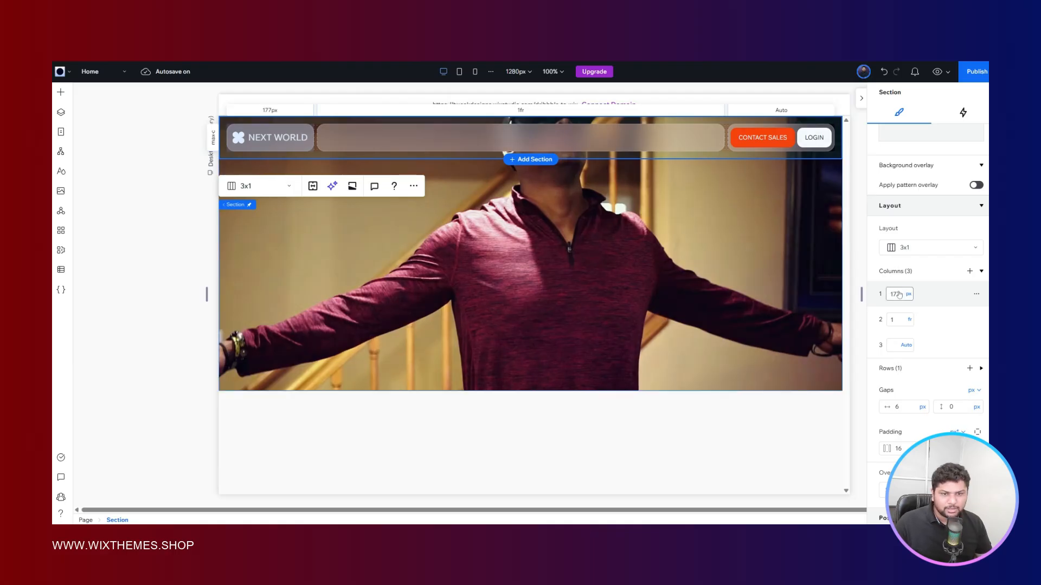
left_click(898, 294)
type("250")
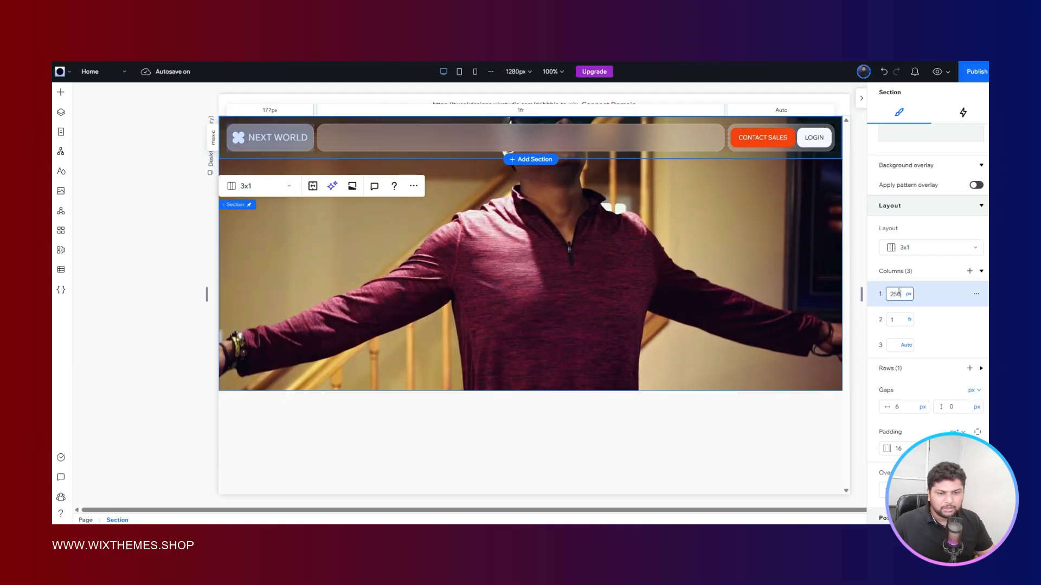
key("Return")
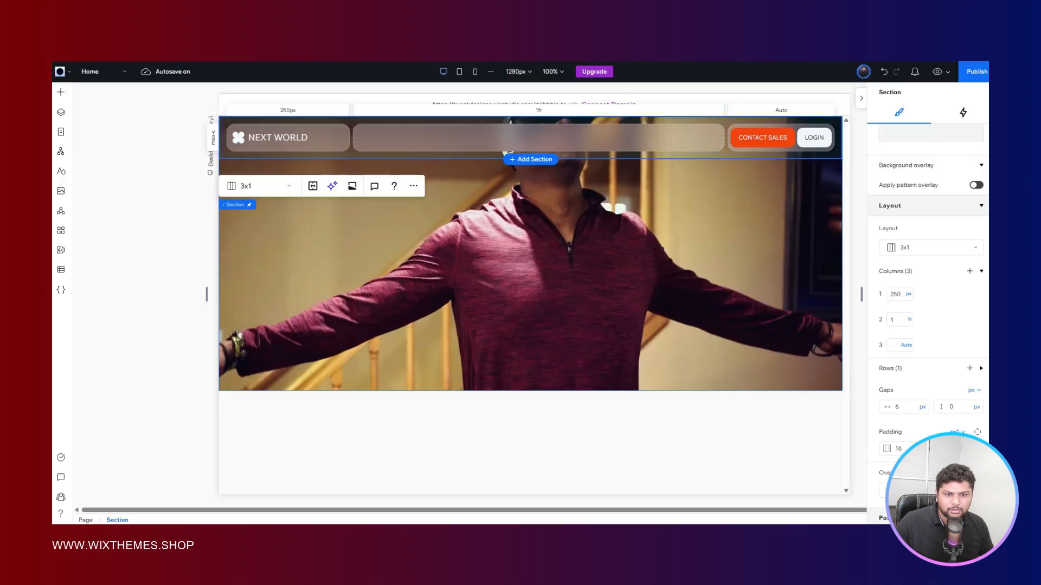
- Try a 350 px width for the header's first column and compare it with the Figma reference
left_click(900, 293)
type("3")
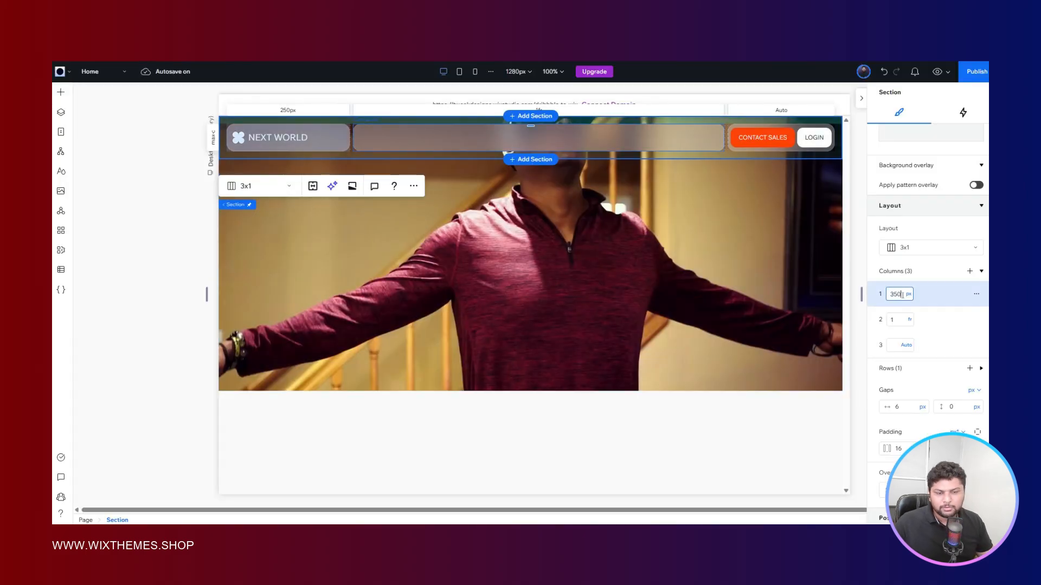
key("Return")
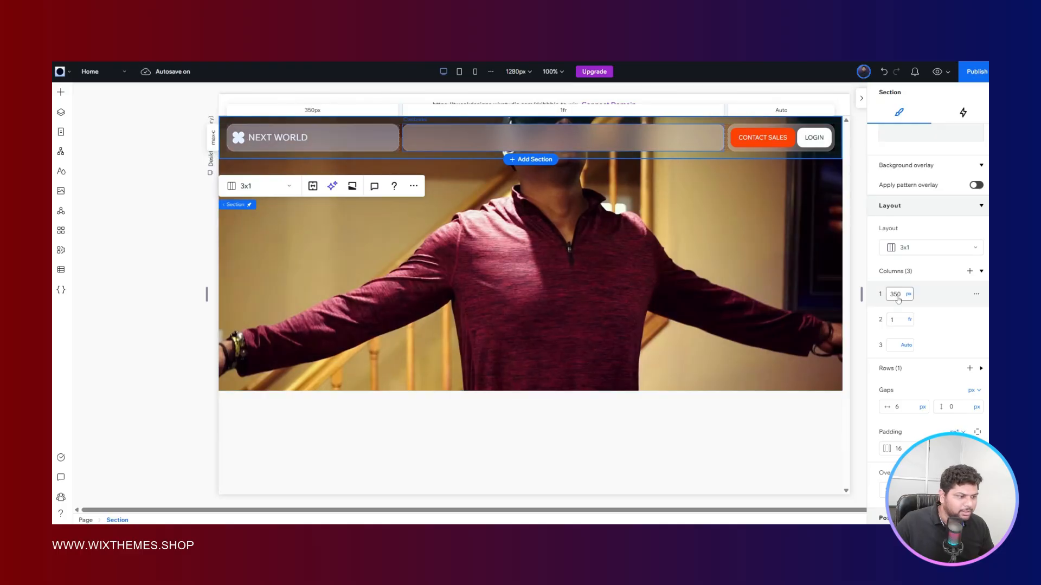
- Set the width of the header's first column to 300 px
left_click(898, 297)
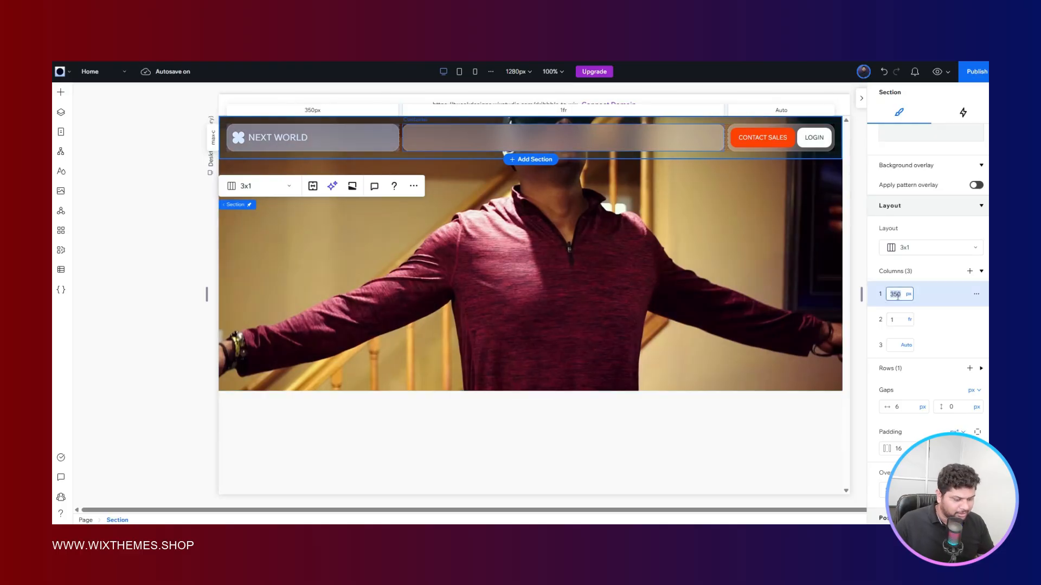
type("300")
key("Return")
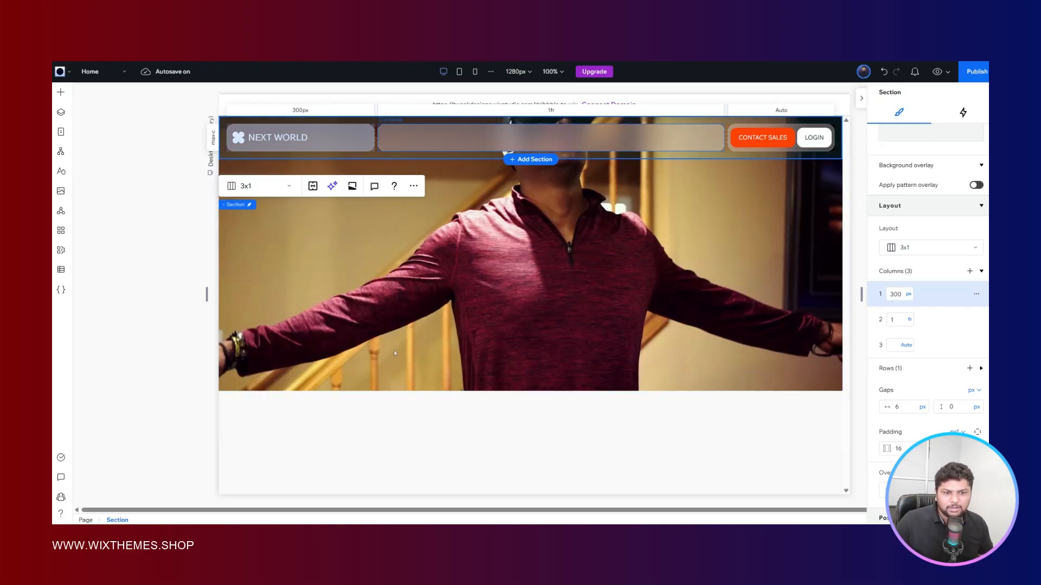
- Stretch the page canvas to about 1750 px wide twice to examine how the header containers respond
left_click(174, 218)
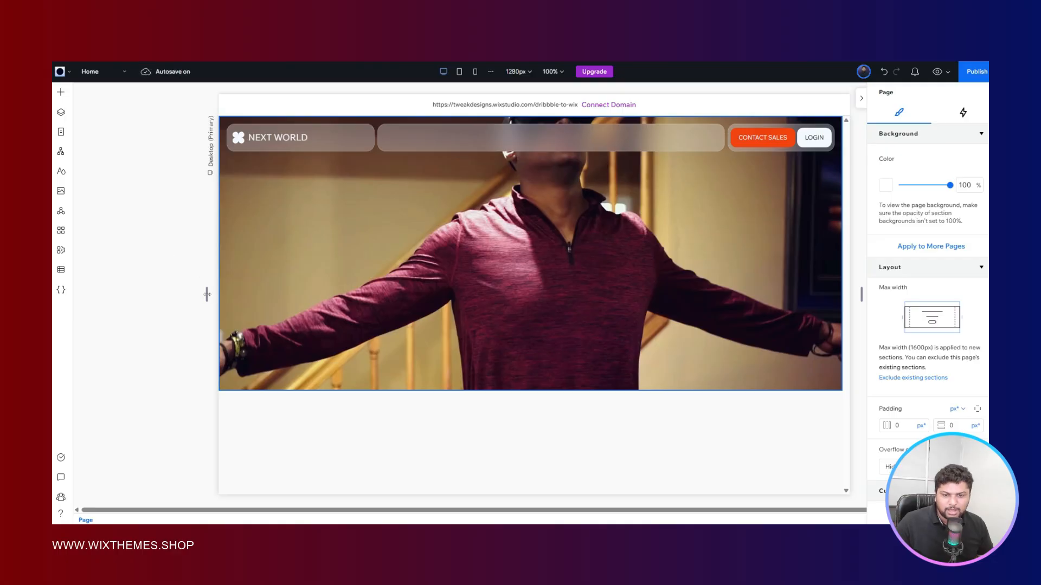
left_click_drag(207, 294, 90, 270)
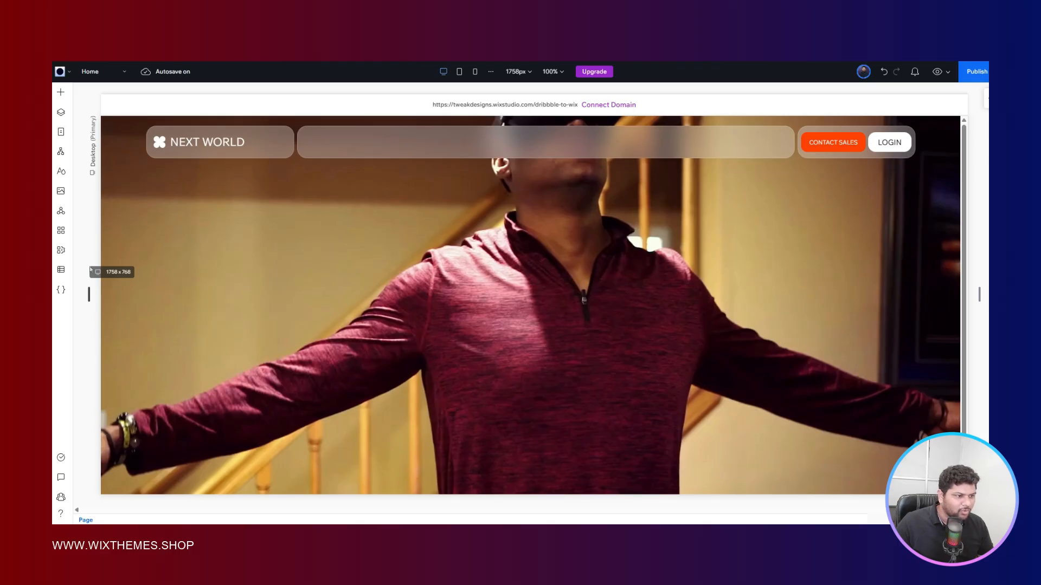
left_click_drag(90, 269, 91, 269)
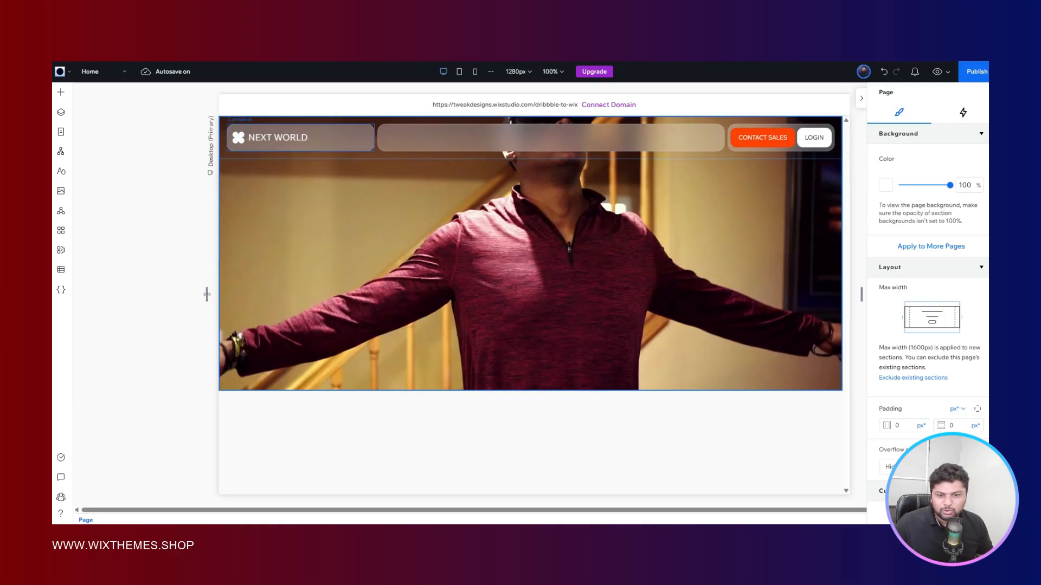
left_click_drag(207, 295, 93, 261)
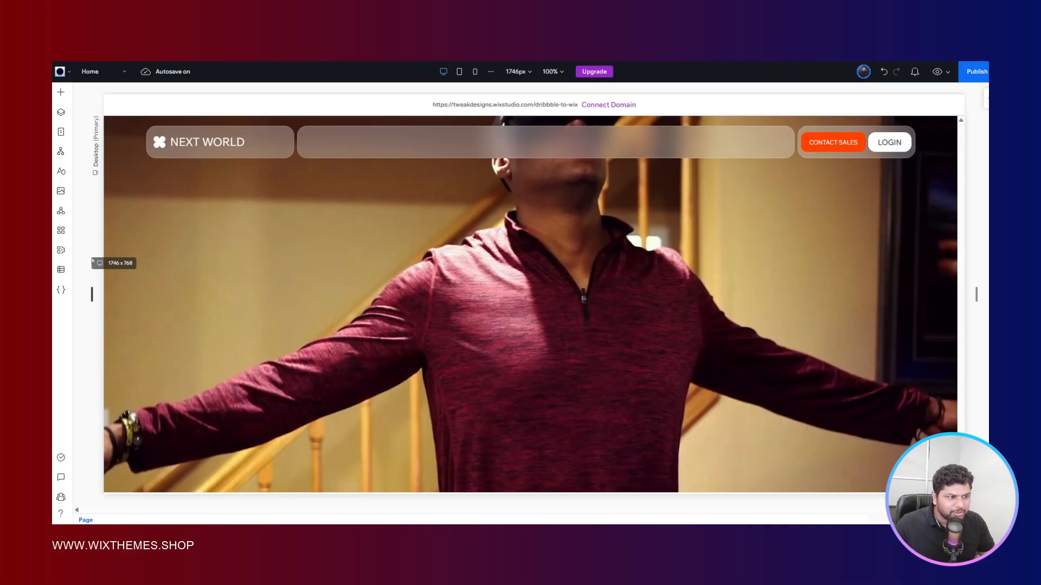
left_click_drag(92, 261, 93, 260)
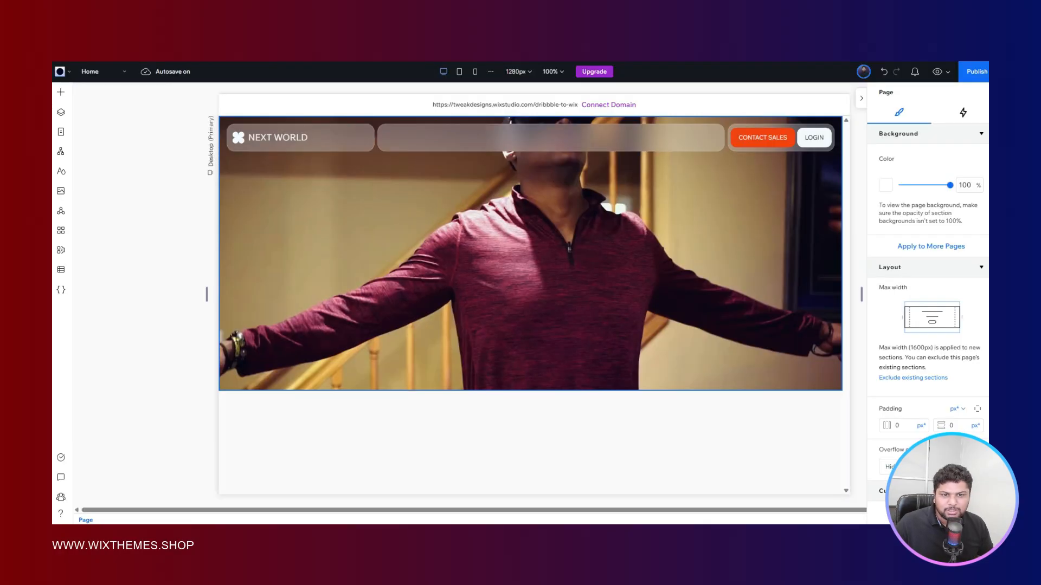
- Add the plain first-style horizontal menu inside the header's middle glass container
left_click(415, 141)
left_click(67, 93)
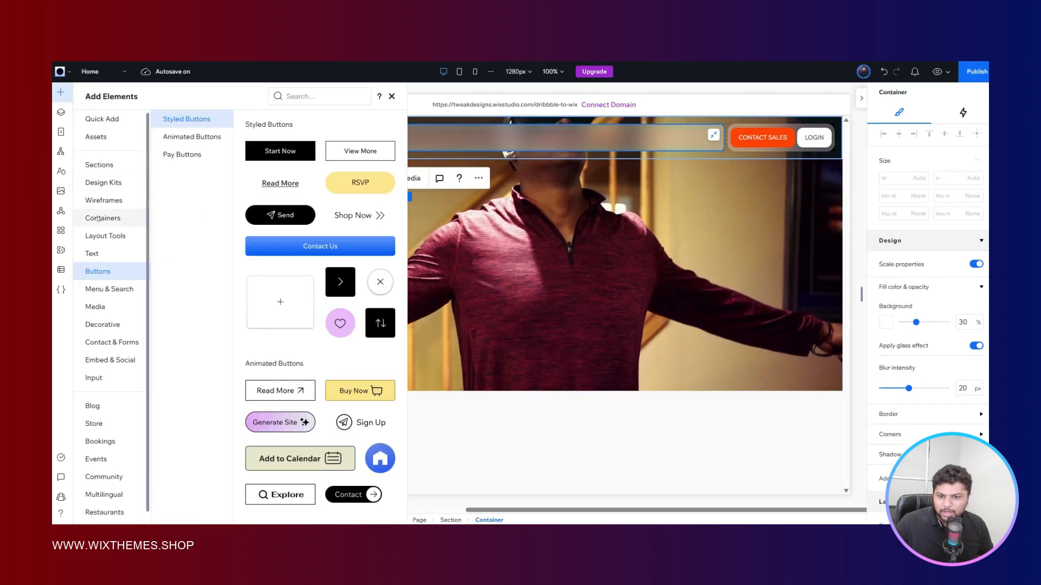
left_click(103, 291)
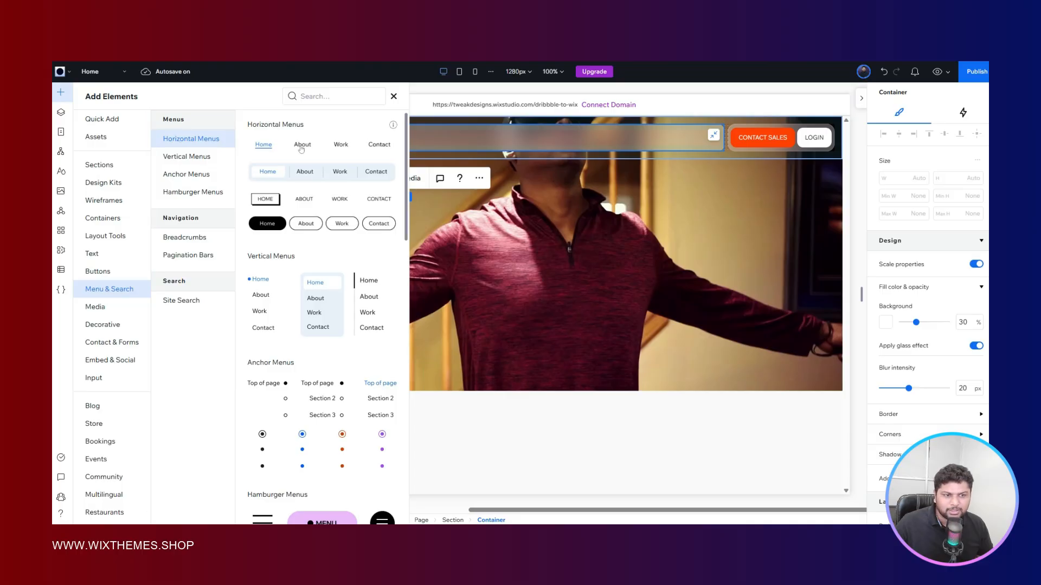
left_click_drag(302, 150, 523, 140)
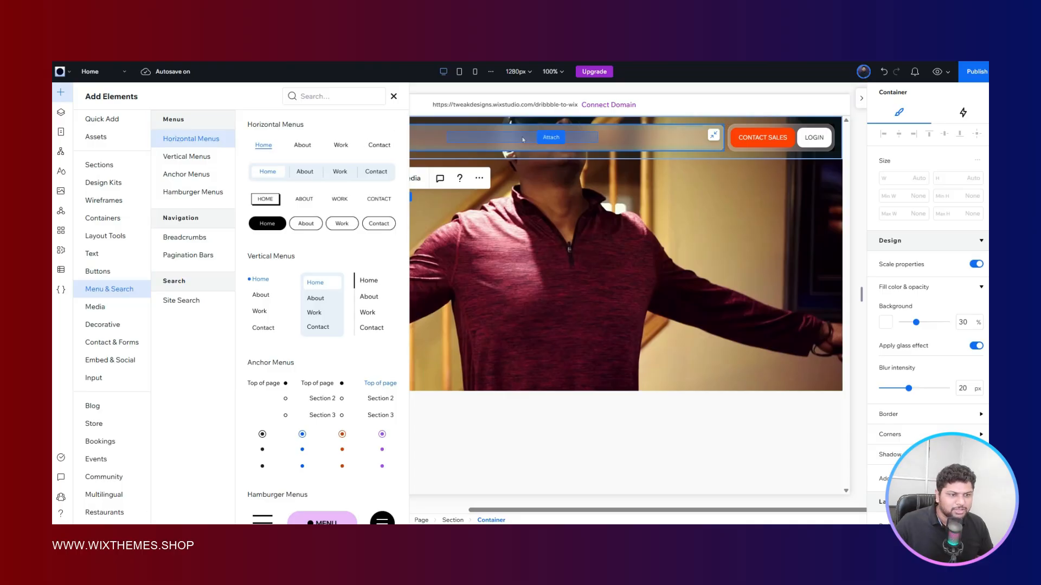
left_click_drag(523, 140, 530, 145)
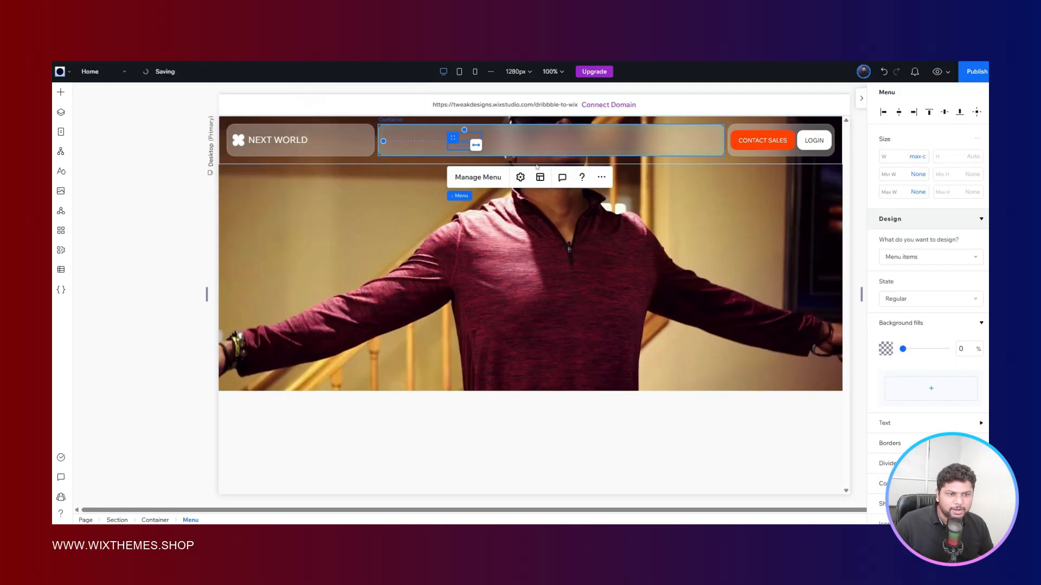
- Set the middle header container's horizontal padding to 24 px
left_click(639, 137)
scroll(910, 283, "down", 3)
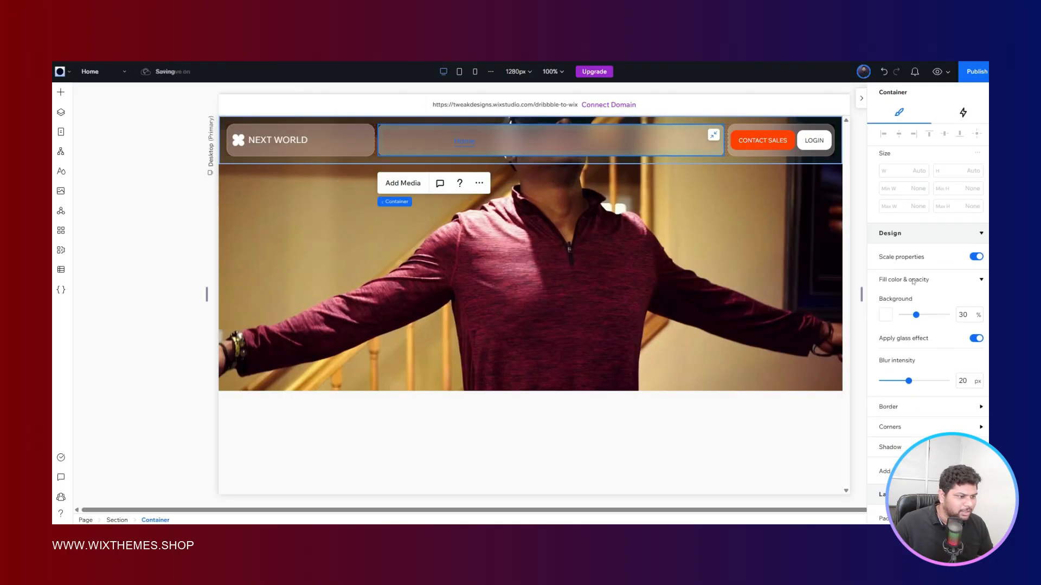
left_click(904, 297)
type("2")
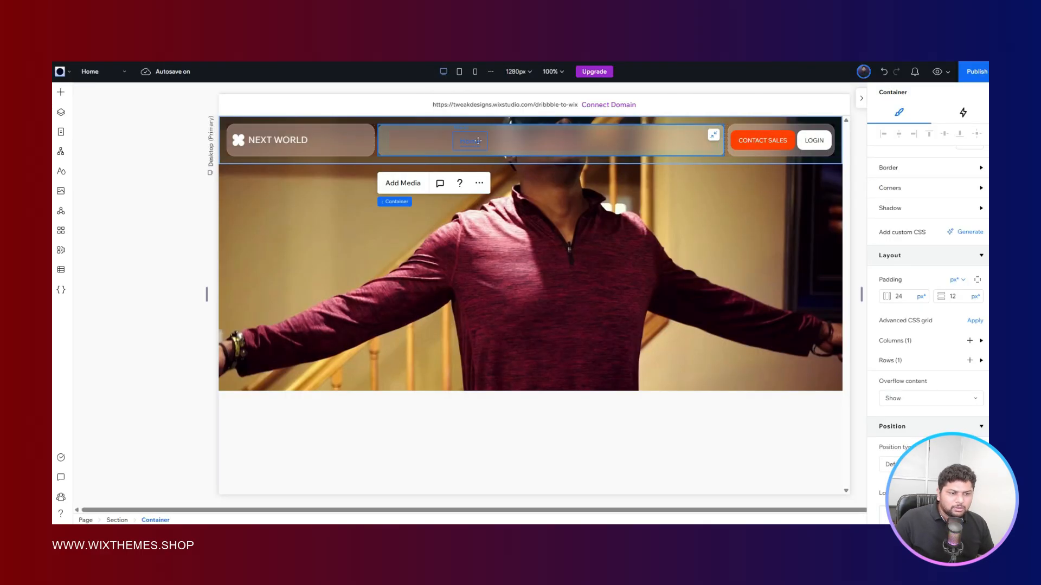
- Center the menu vertically in its container and stretch it across the available width, checking the Figma reference
left_click(478, 141)
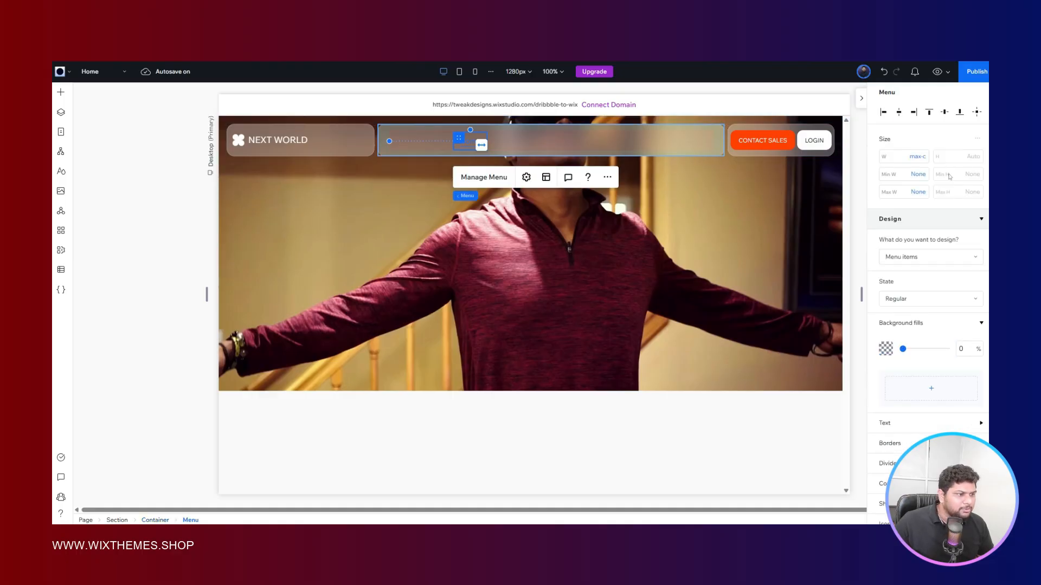
left_click(943, 113)
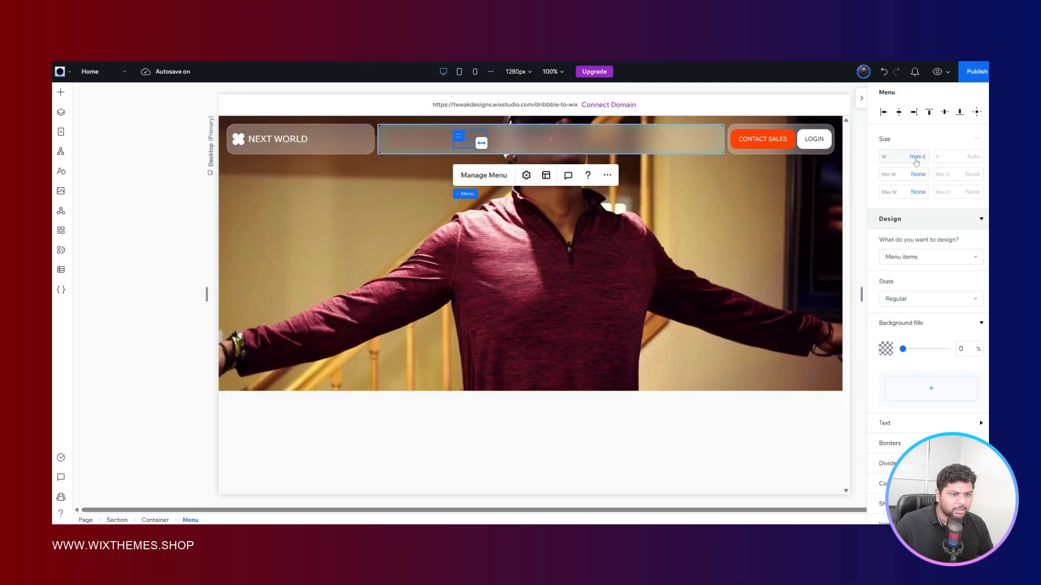
left_click(482, 145)
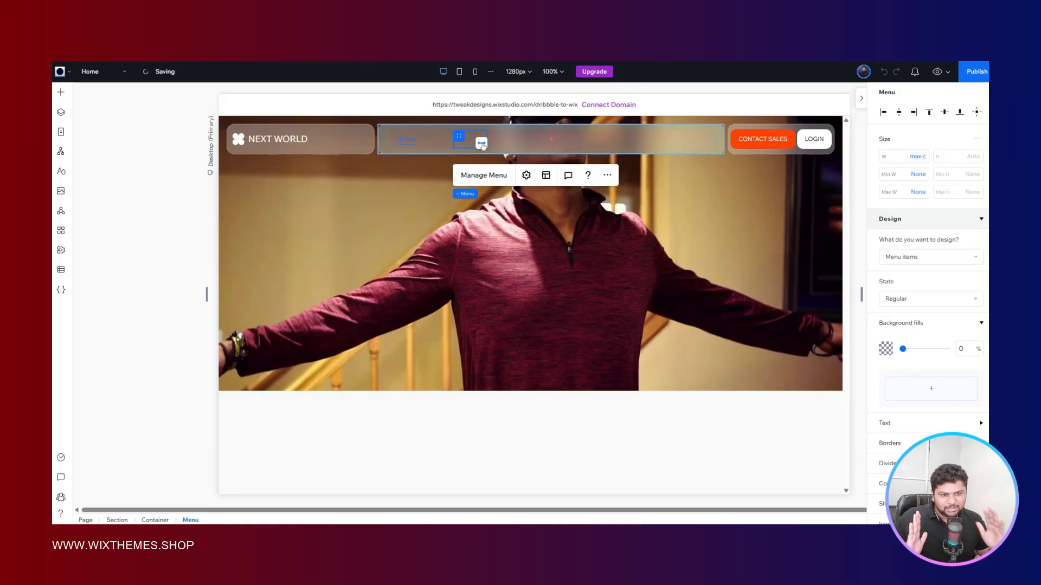
left_click(481, 144)
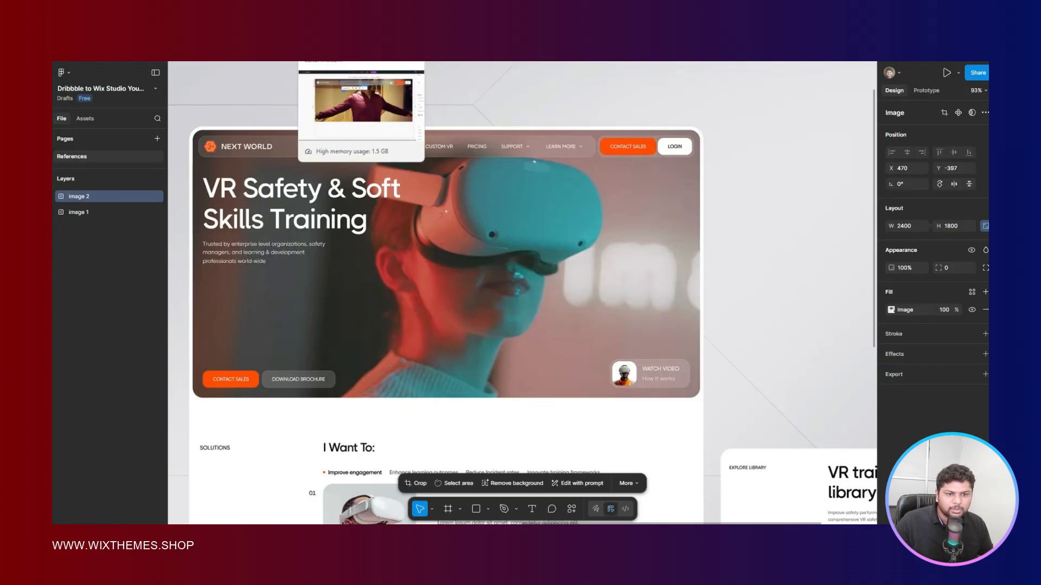
left_click(347, 33)
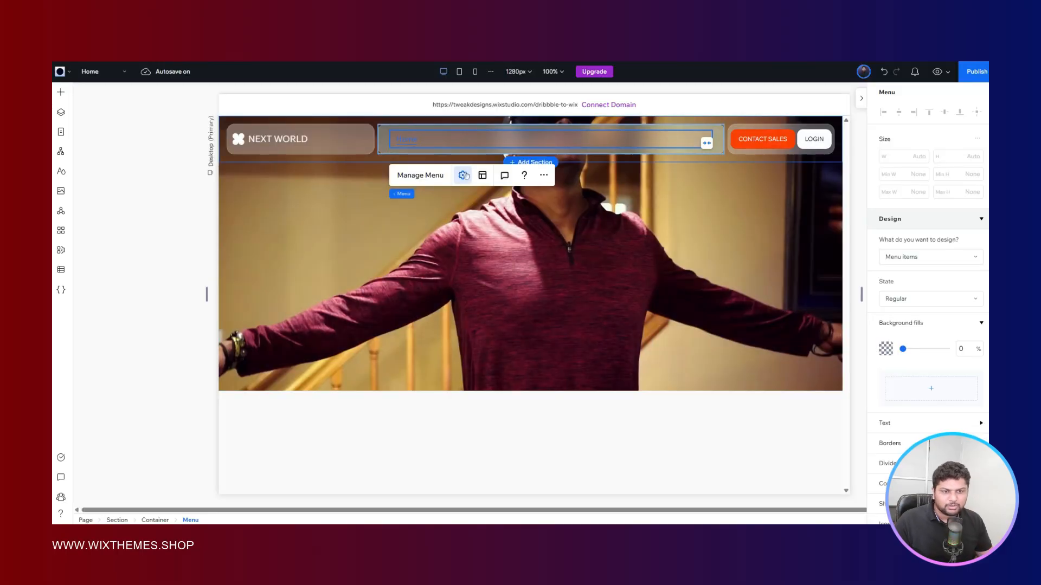
- Set the menu's animation package to None and look at the navigation links in the Figma reference
left_click(464, 175)
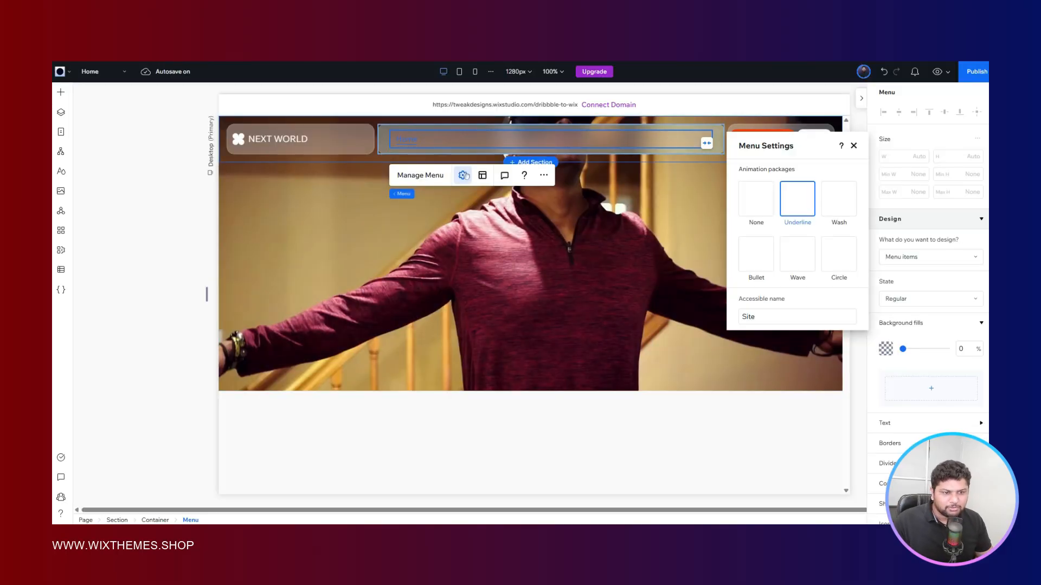
left_click(761, 210)
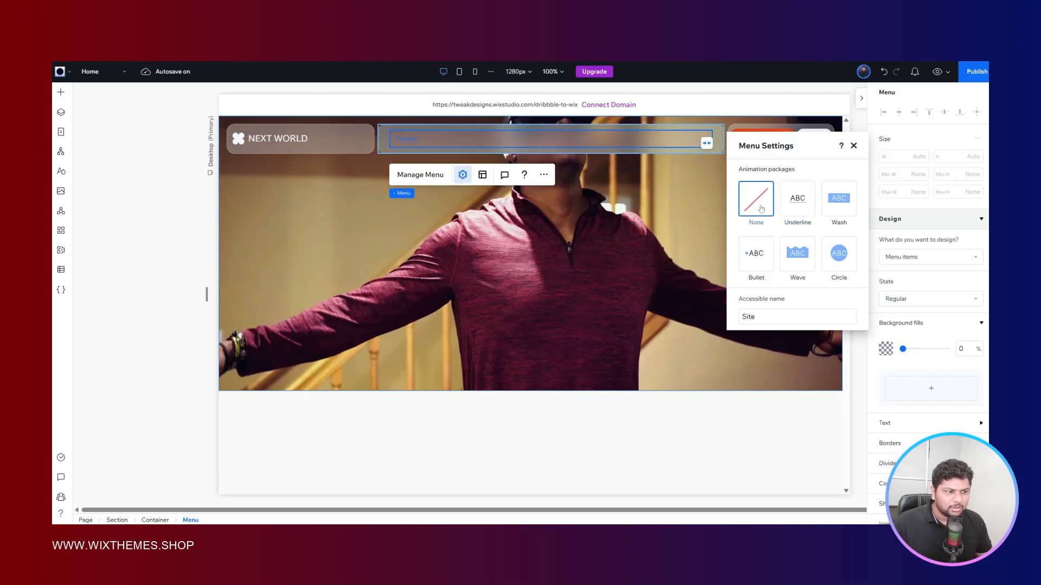
left_click(852, 147)
key("ctrl+Tab")
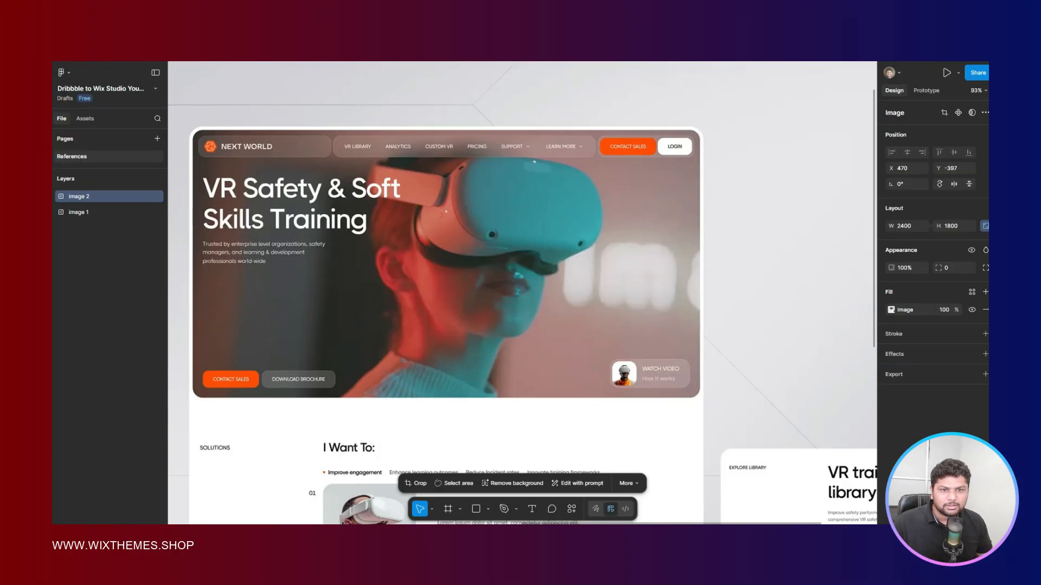
key("ctrl+Tab")
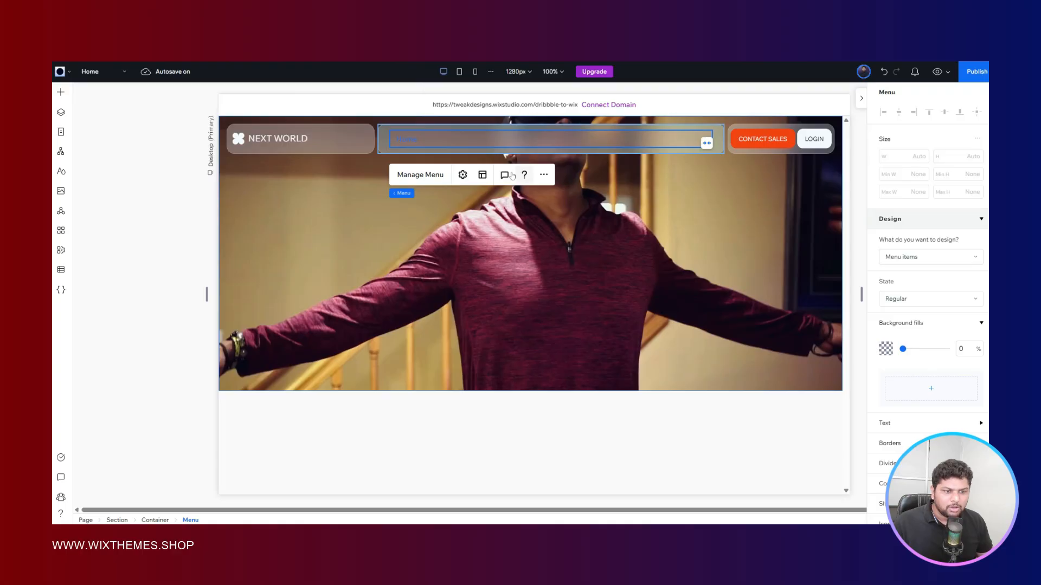
- Set the menu padding to 0 px both vertically and horizontally in the menu layout settings
left_click(481, 177)
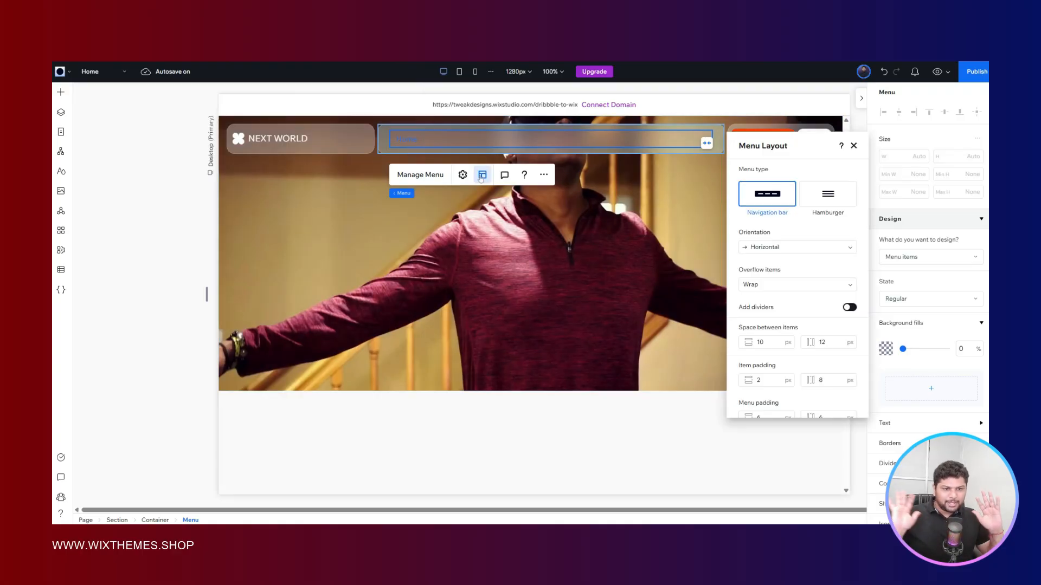
scroll(779, 259, "down", 2)
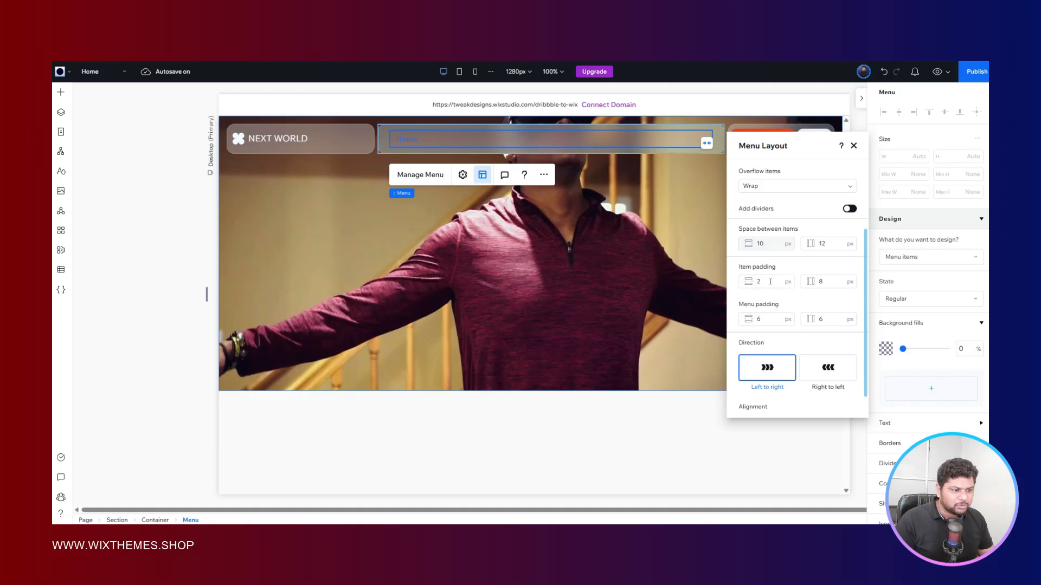
left_click(769, 245)
scroll(771, 282, "up", 1)
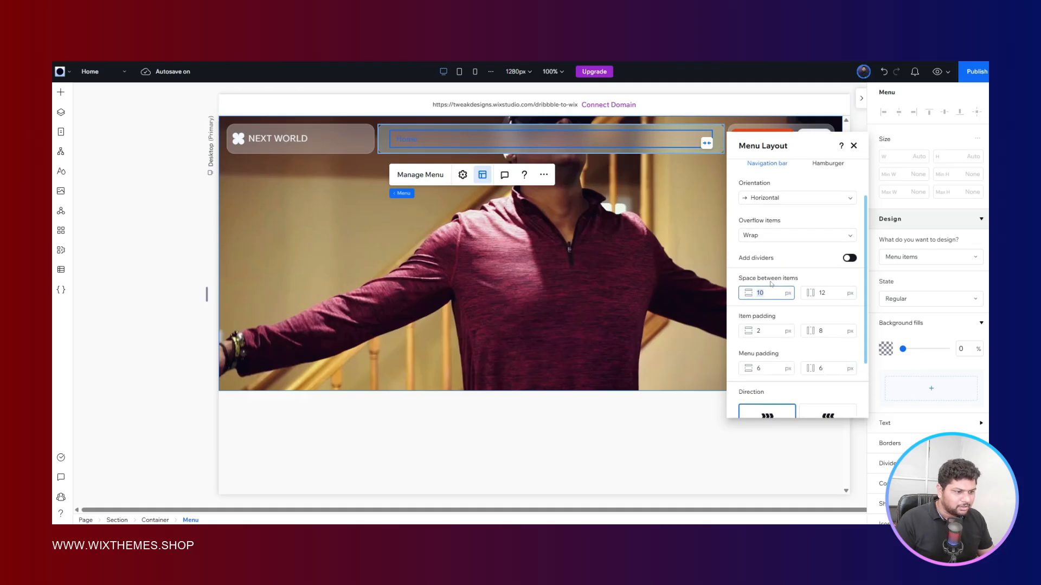
scroll(771, 283, "down", 1)
scroll(770, 282, "down", 1)
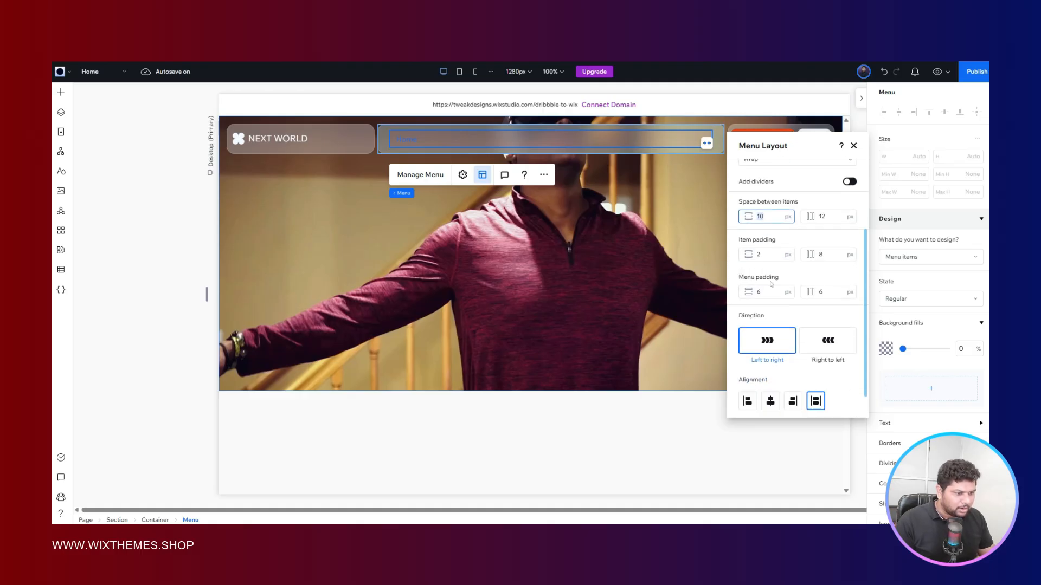
left_click(766, 295)
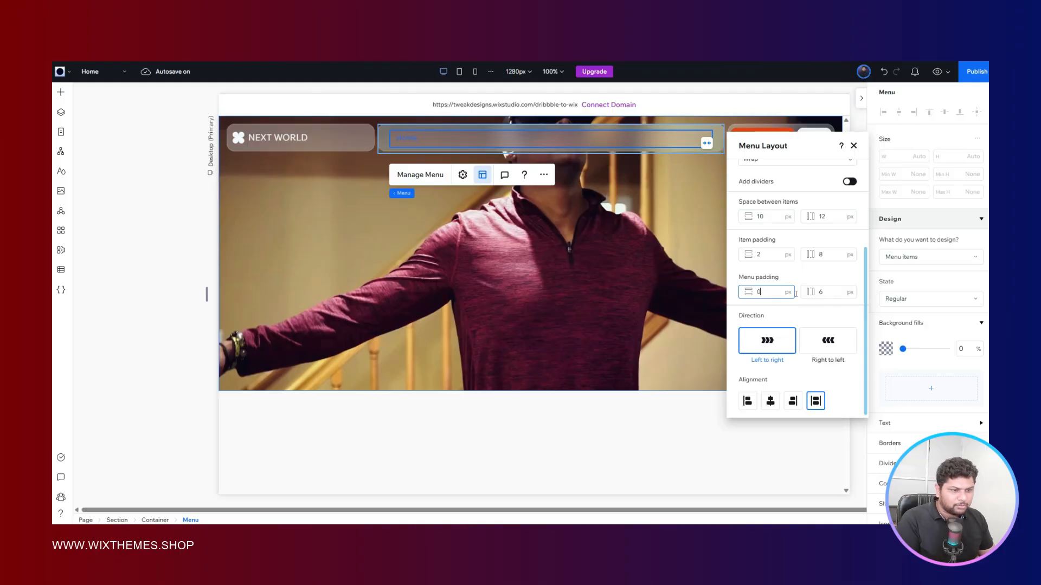
left_click(827, 293)
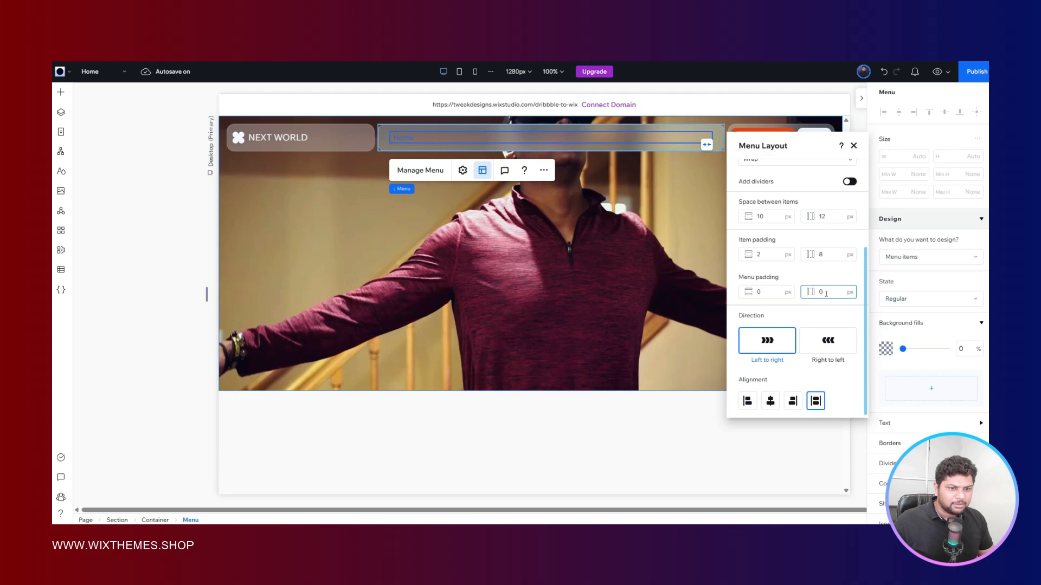
left_click(817, 279)
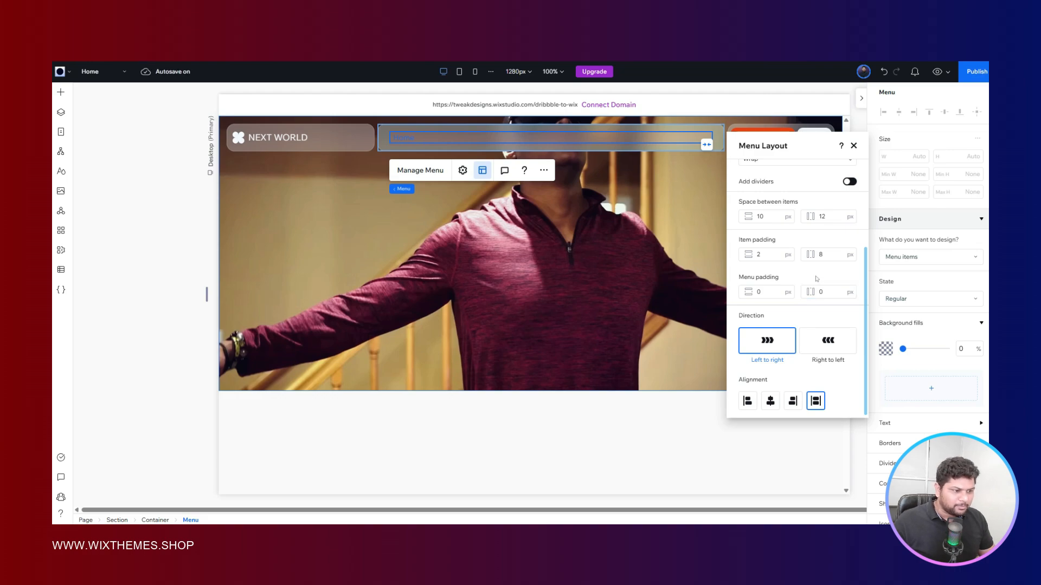
scroll(817, 279, "up", 1)
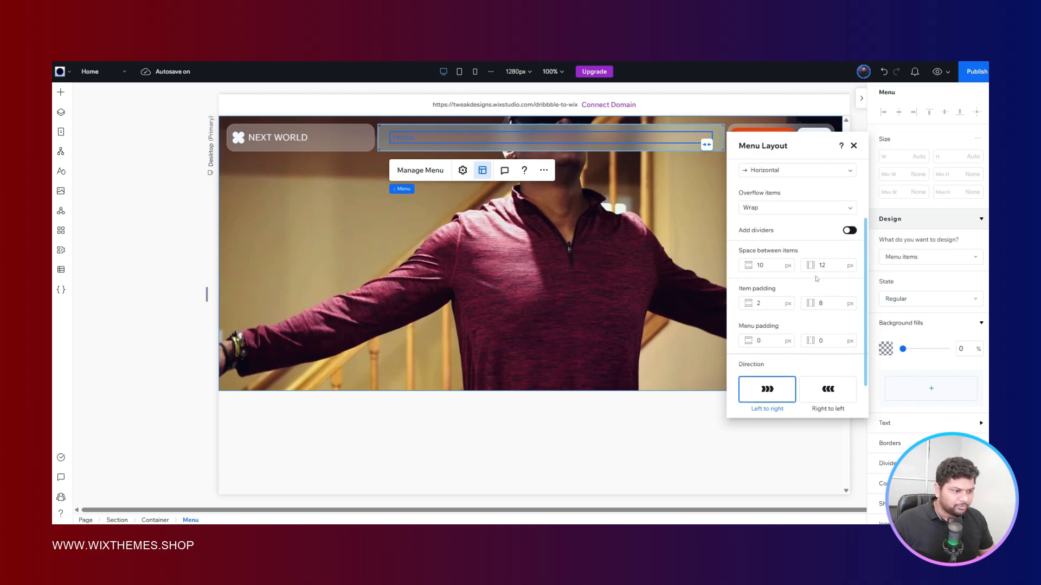
left_click(853, 146)
- Adjust the text color of the menu items' regular state, checking the link style in the Figma reference
scroll(922, 296, "down", 5)
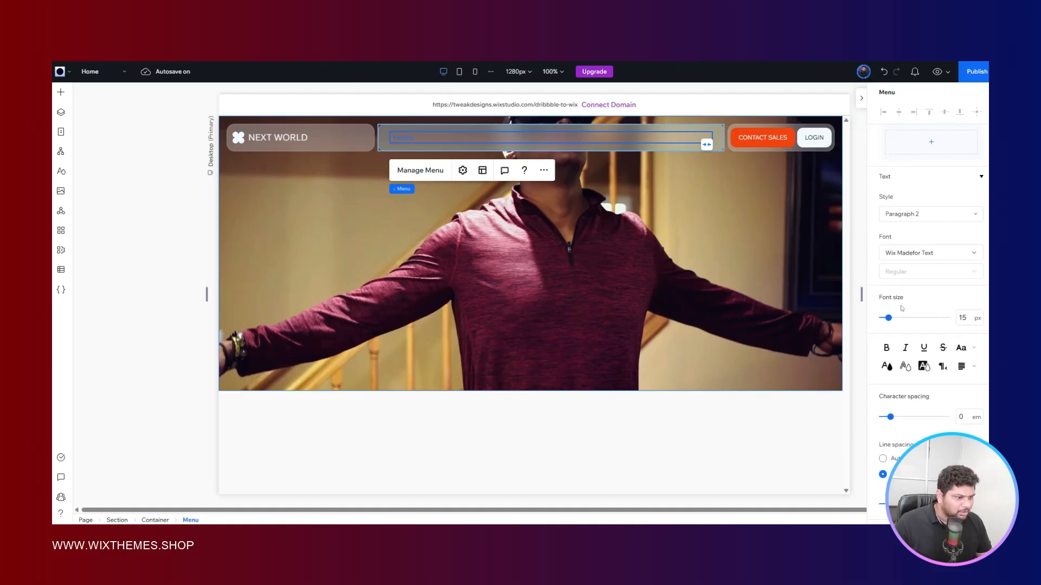
left_click(887, 366)
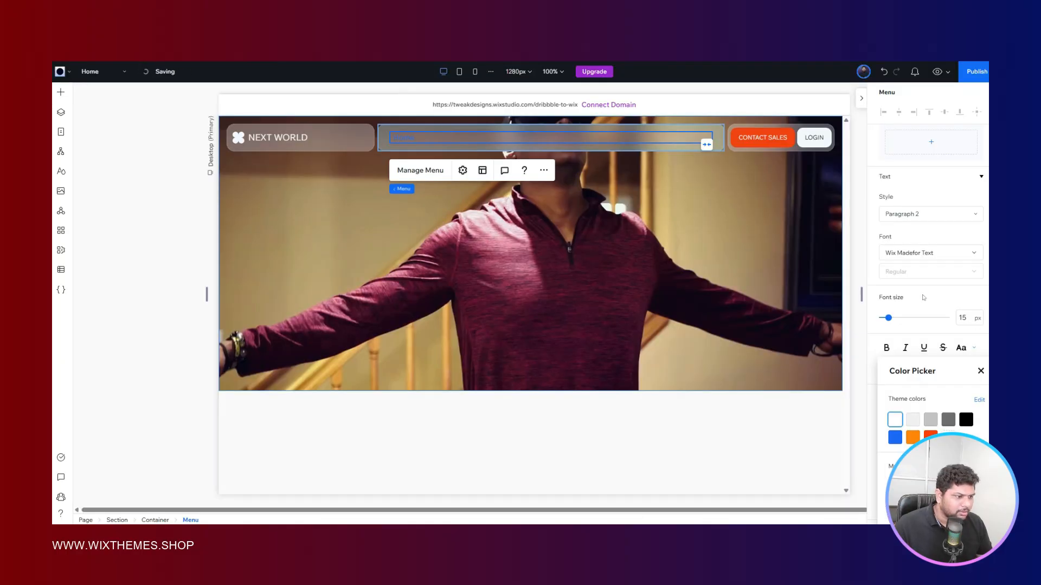
left_click(923, 298)
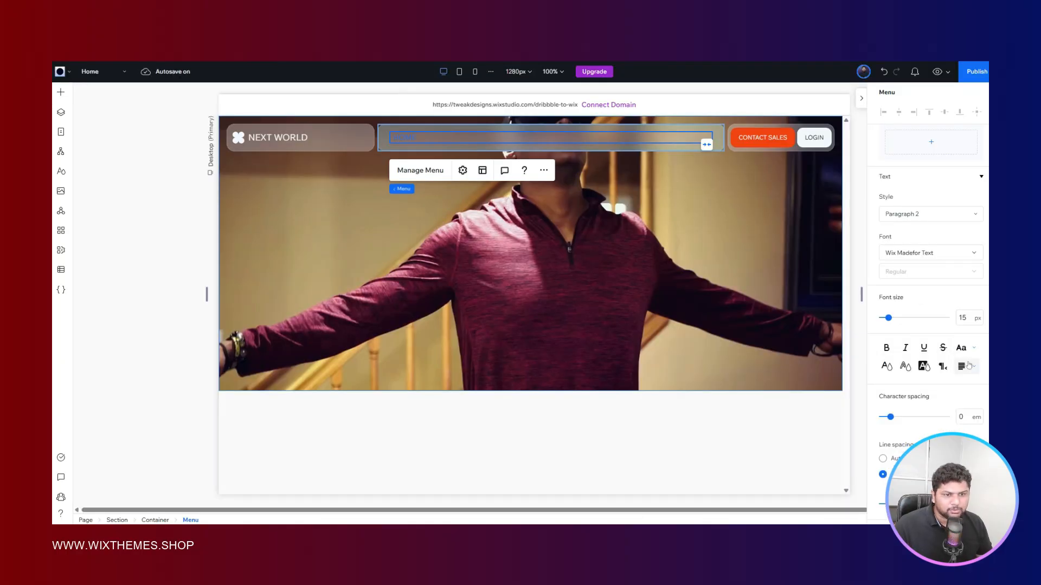
- Make the menu item text uppercase, set its font size to 13 px, and compare it with the Figma reference
left_click(964, 315)
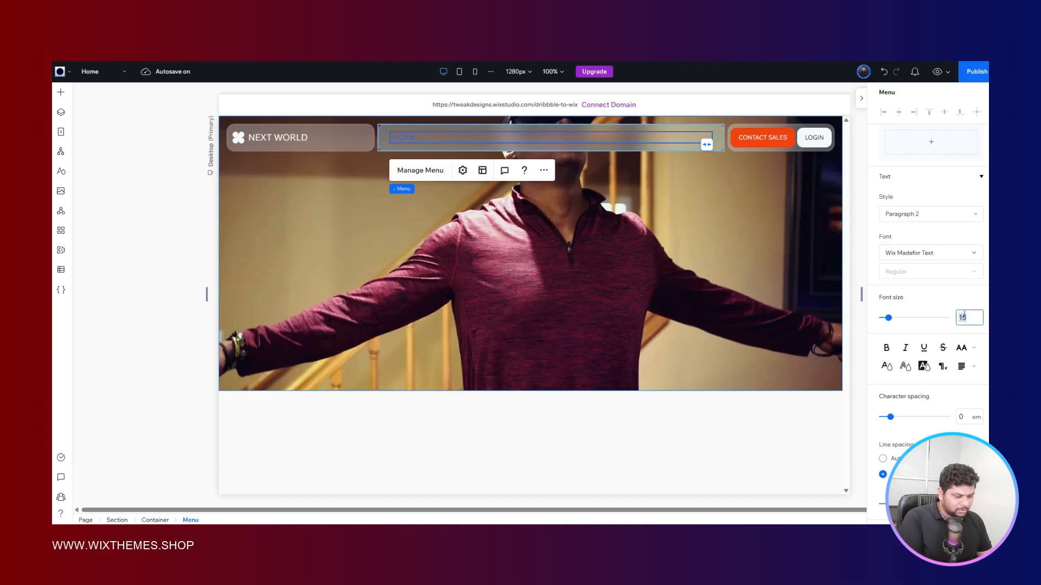
type("12")
key("Return")
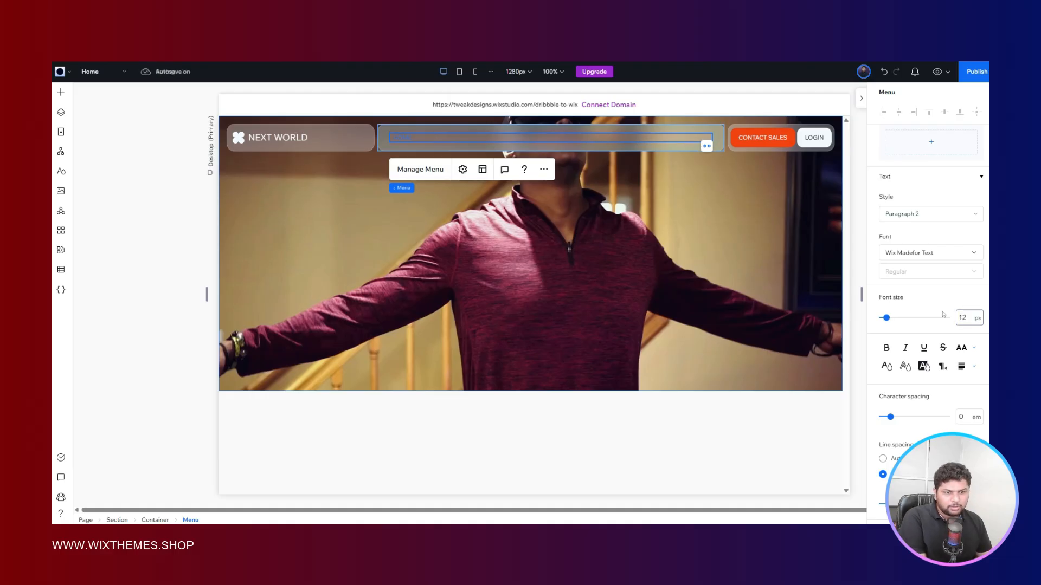
left_click(964, 316)
type("13")
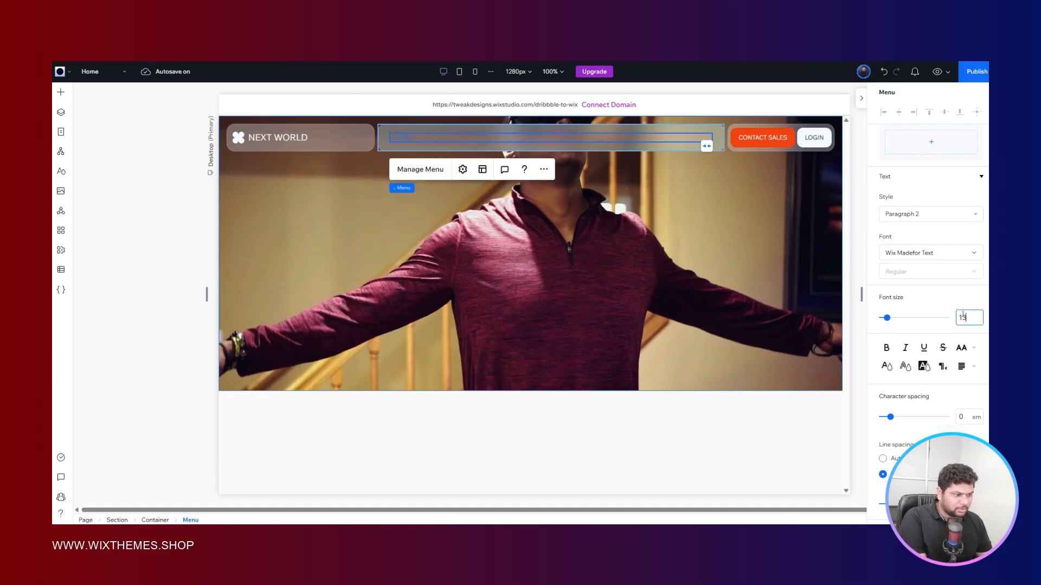
key("Return")
key("ctrl+Tab")
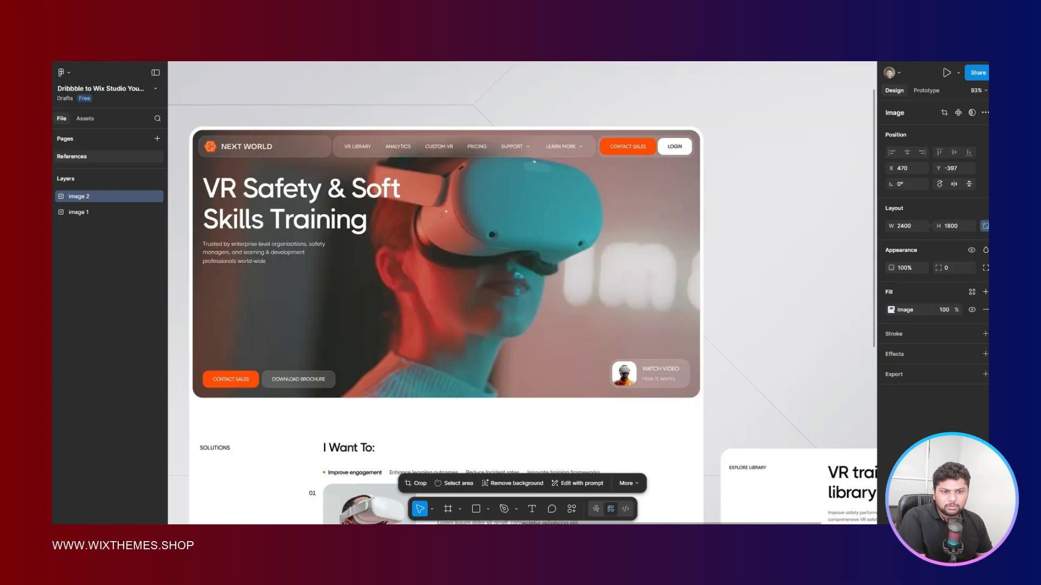
key("ctrl+Tab")
- Underline the menu items' hover-state text and set its color to the white theme color #FFFFFF
scroll(916, 221, "up", 5)
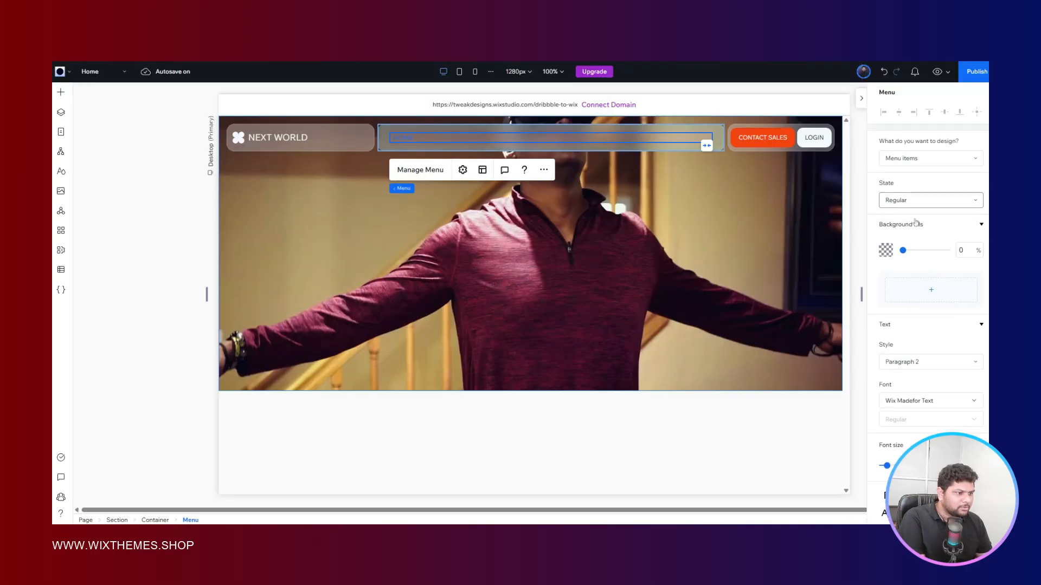
left_click(903, 202)
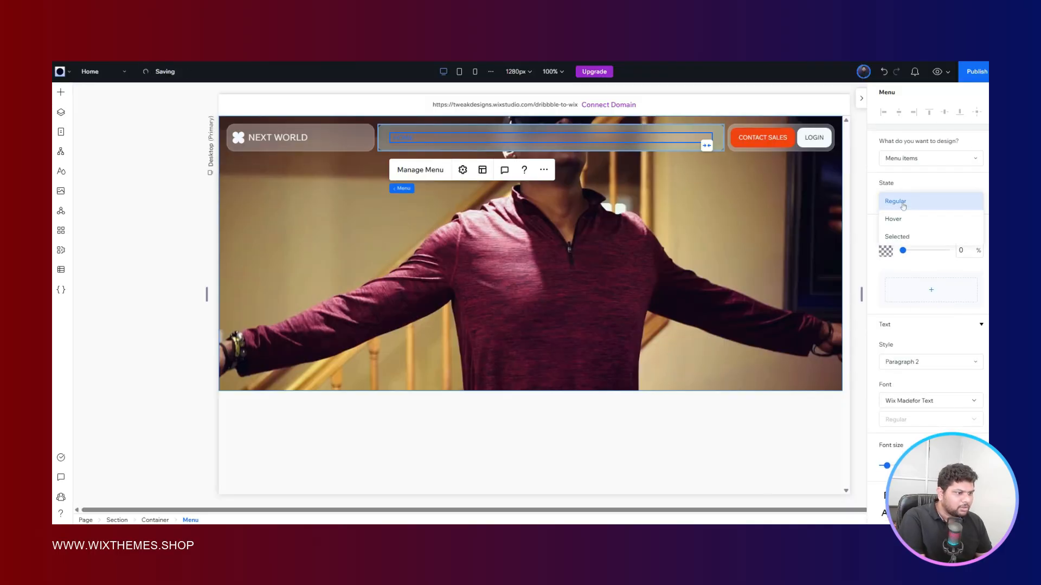
left_click(934, 290)
scroll(934, 293, "down", 5)
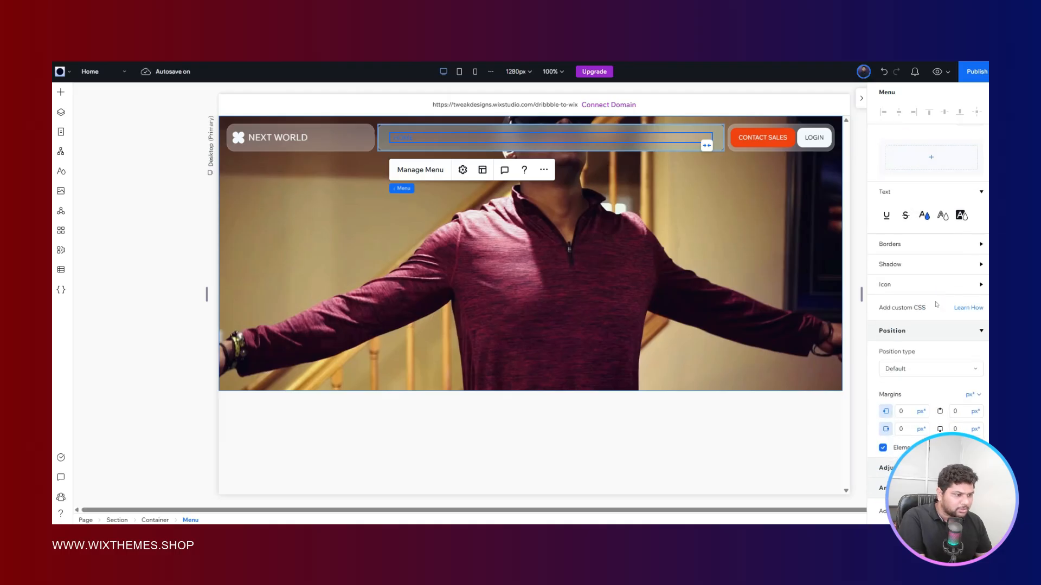
left_click(887, 215)
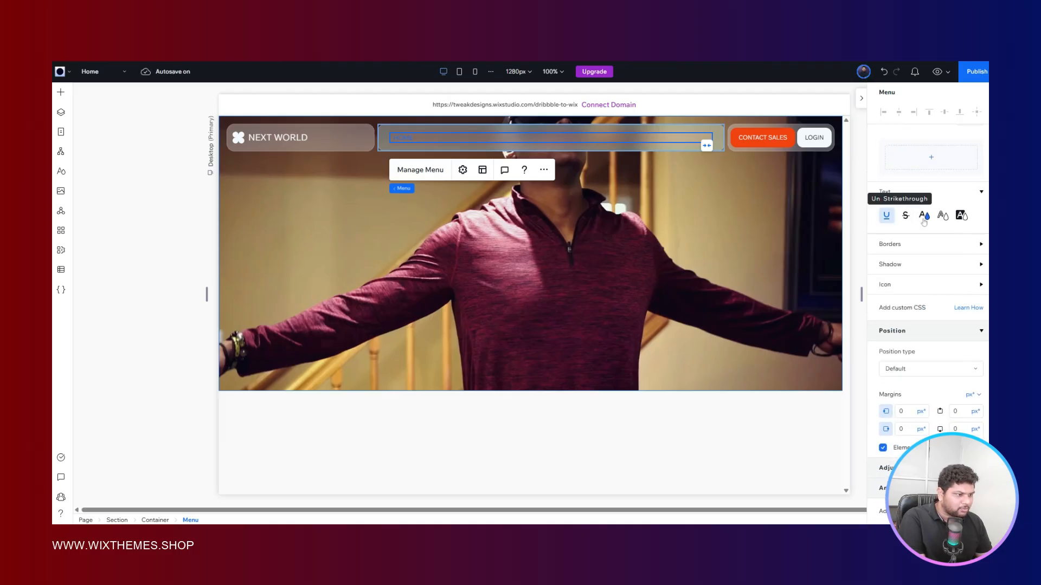
left_click(925, 217)
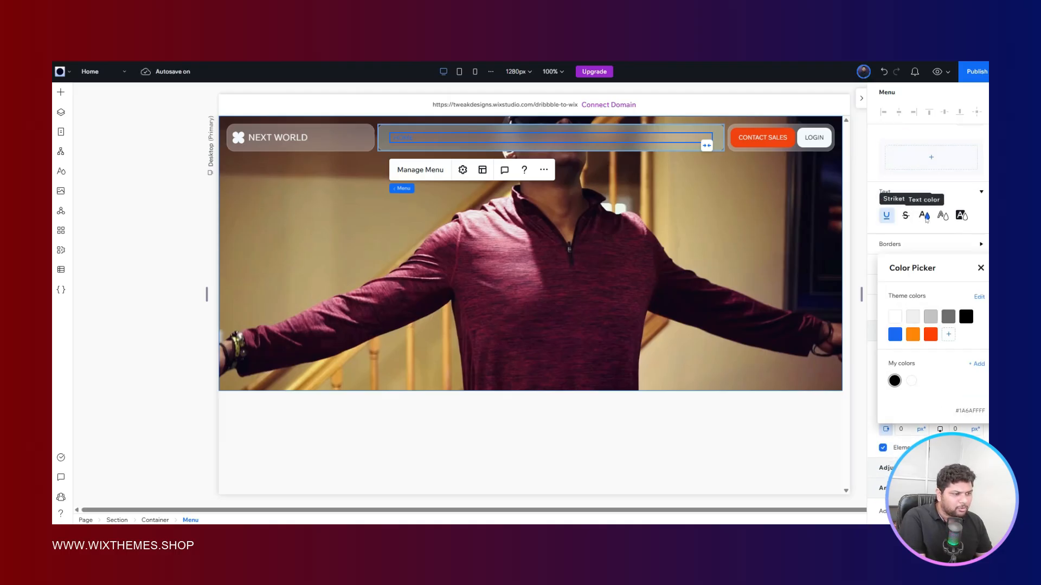
left_click(895, 316)
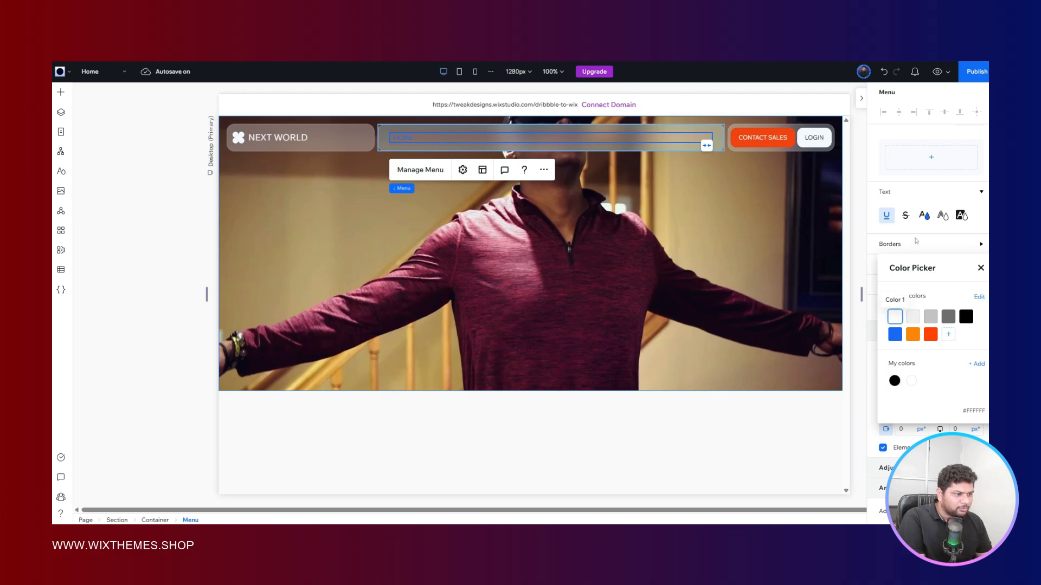
left_click(917, 241)
- Set the menu items' selected-state text to the white theme color and underline it
scroll(916, 241, "up", 4)
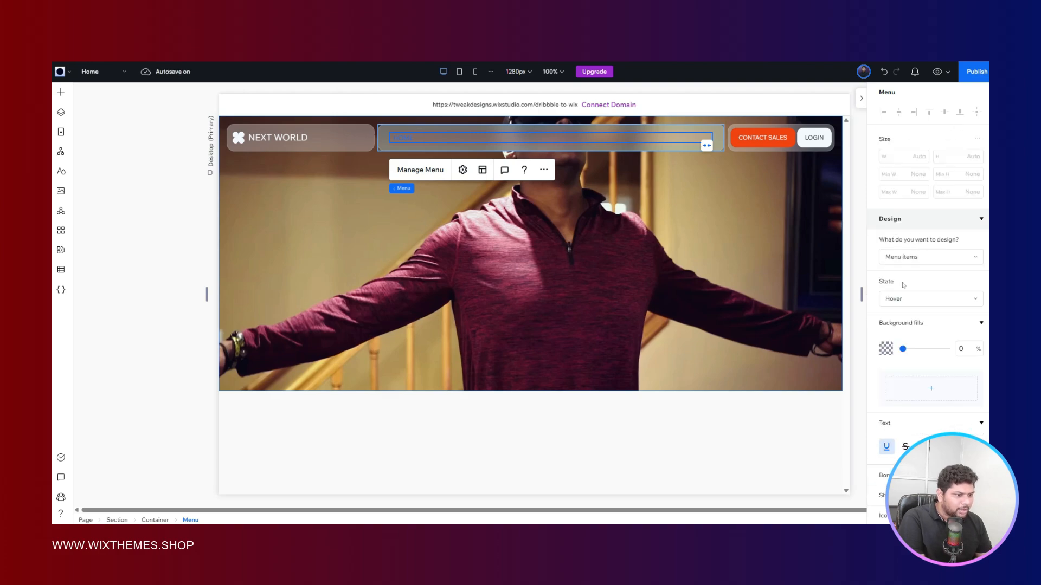
left_click(901, 300)
left_click(899, 318)
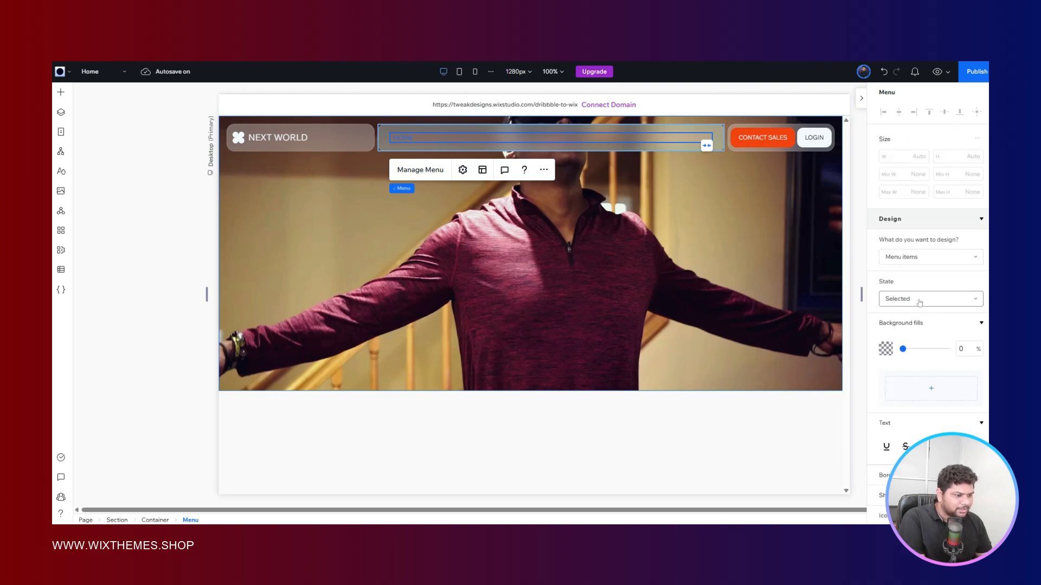
scroll(919, 302, "down", 4)
left_click(923, 250)
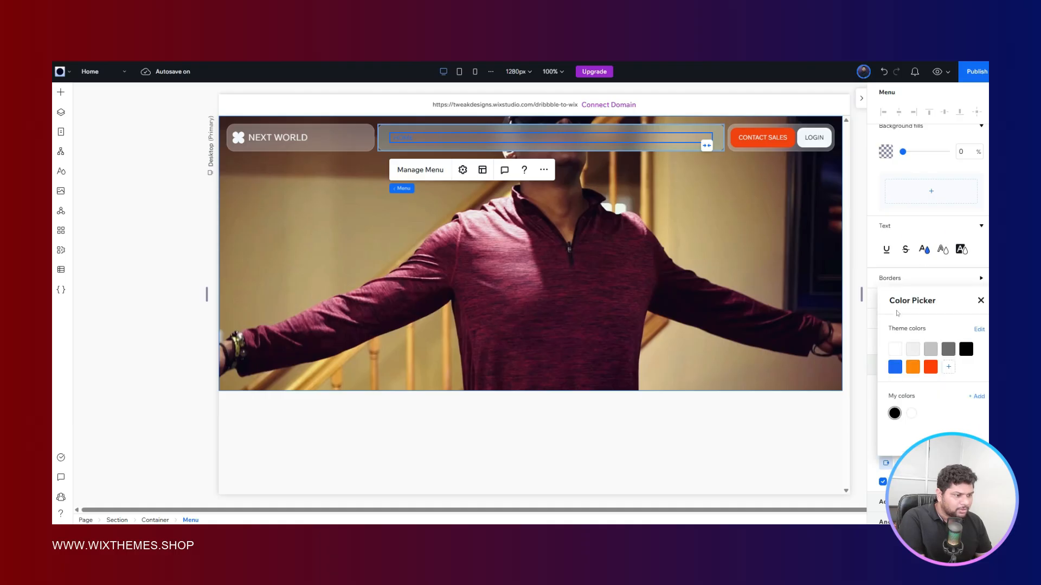
left_click(894, 348)
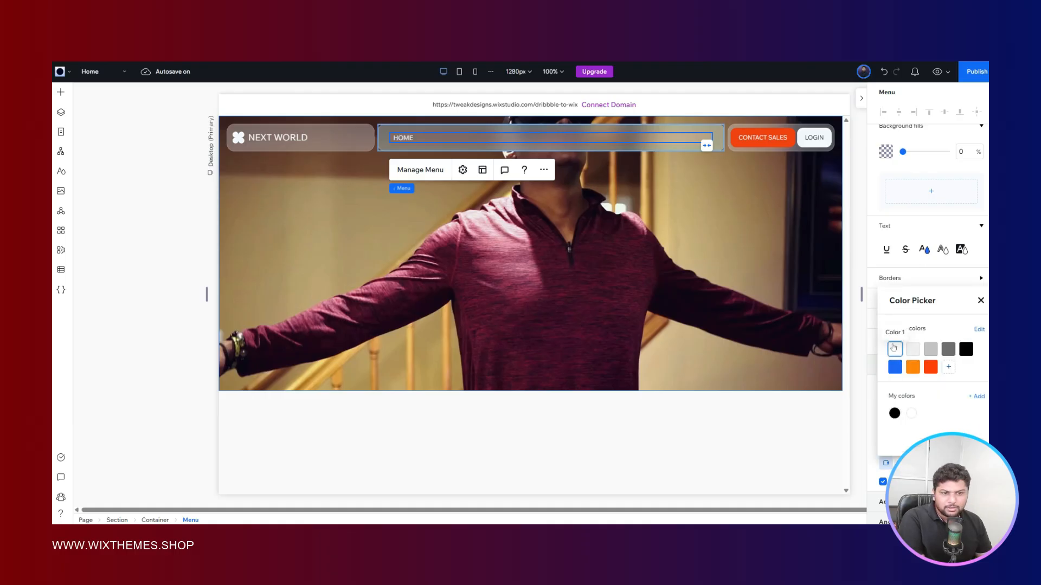
left_click(884, 279)
left_click(887, 250)
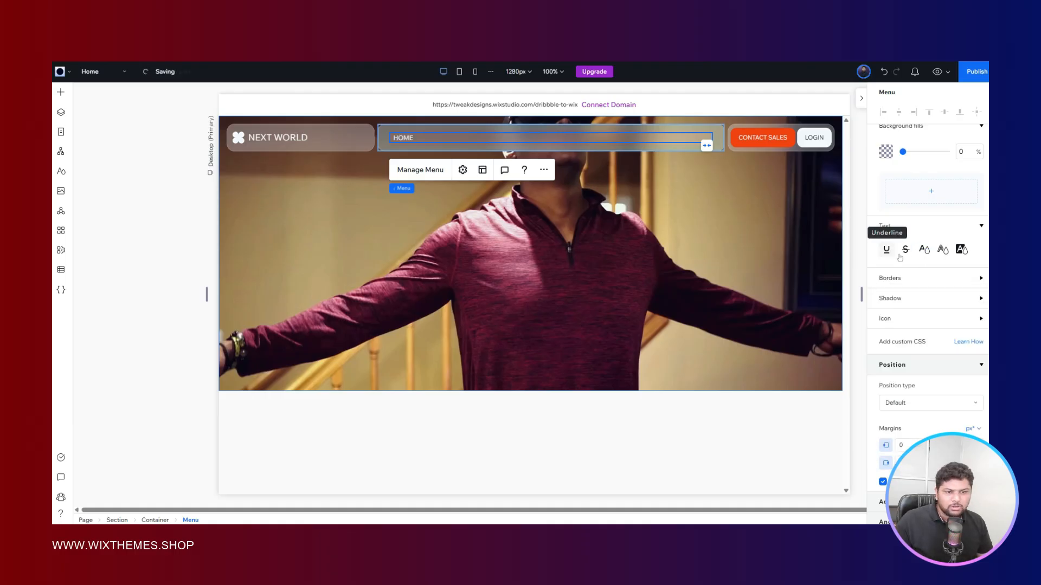
left_click(198, 226)
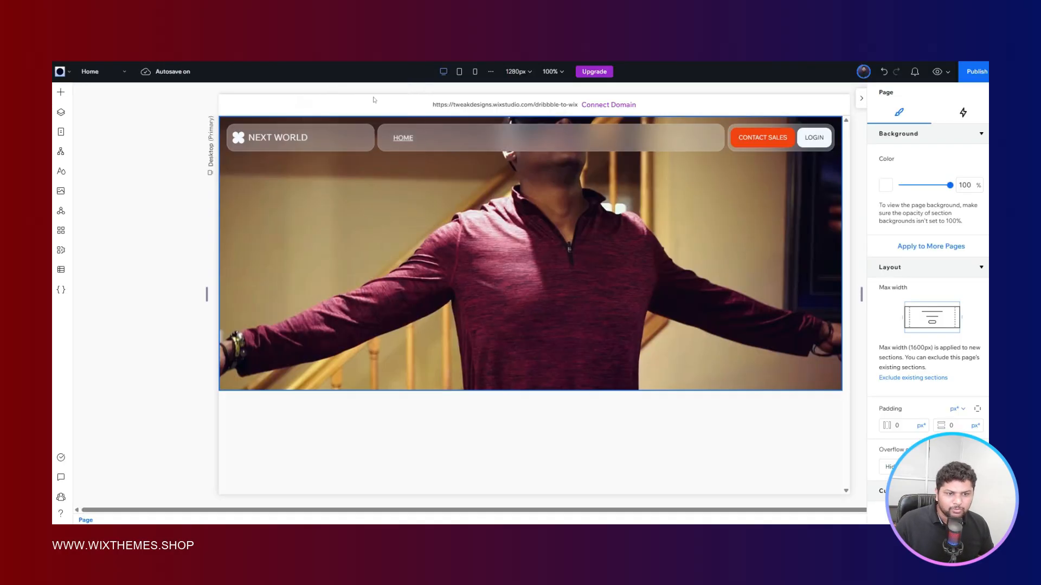
left_click(431, 138)
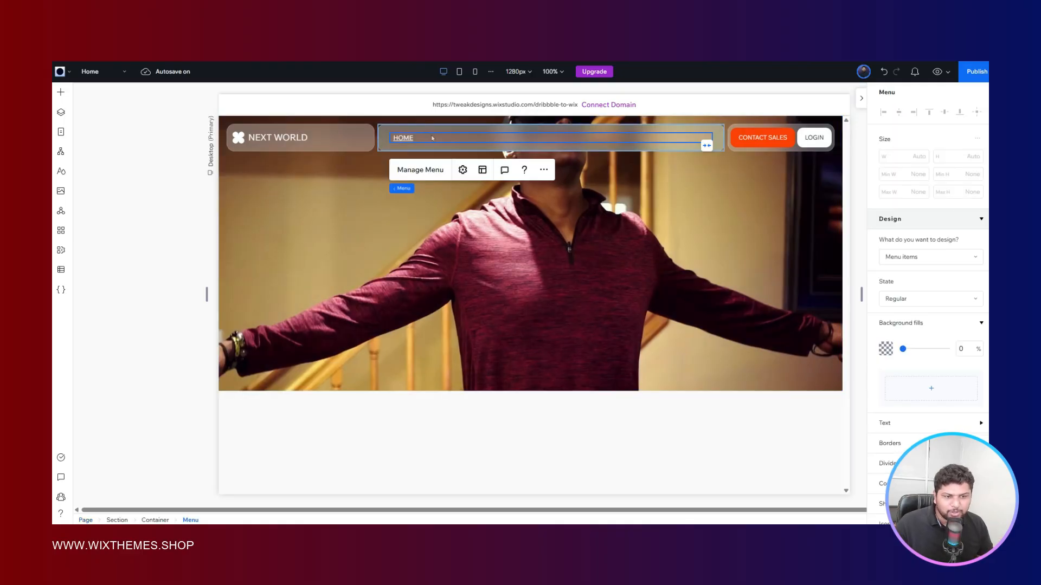
left_click(425, 169)
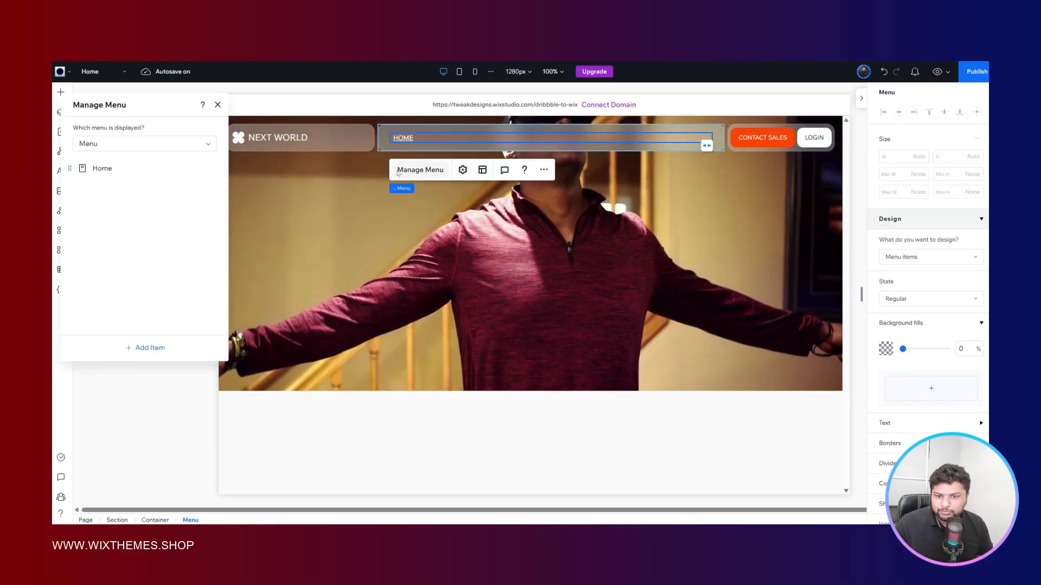
left_click(156, 348)
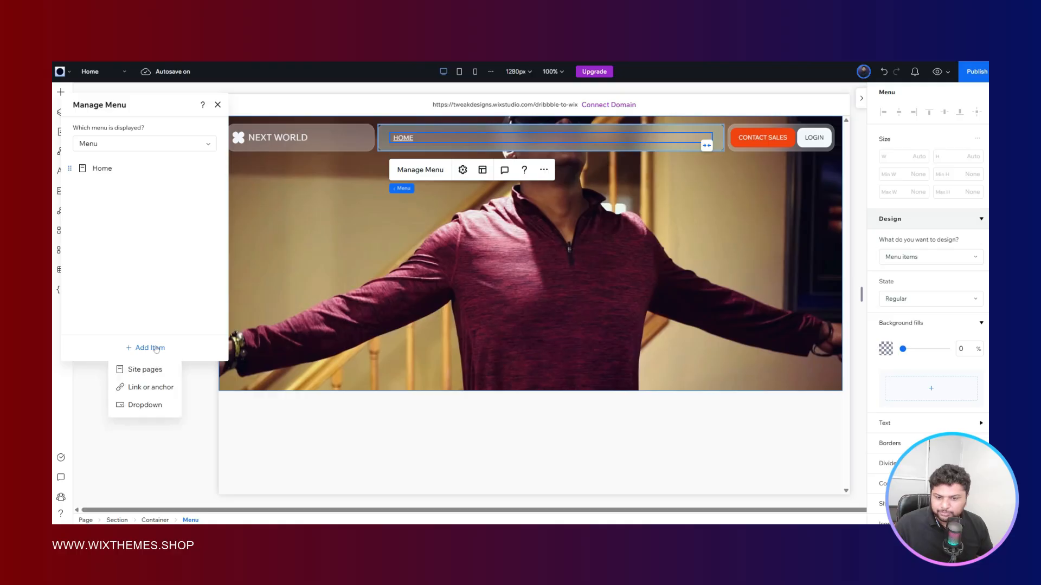
left_click(150, 389)
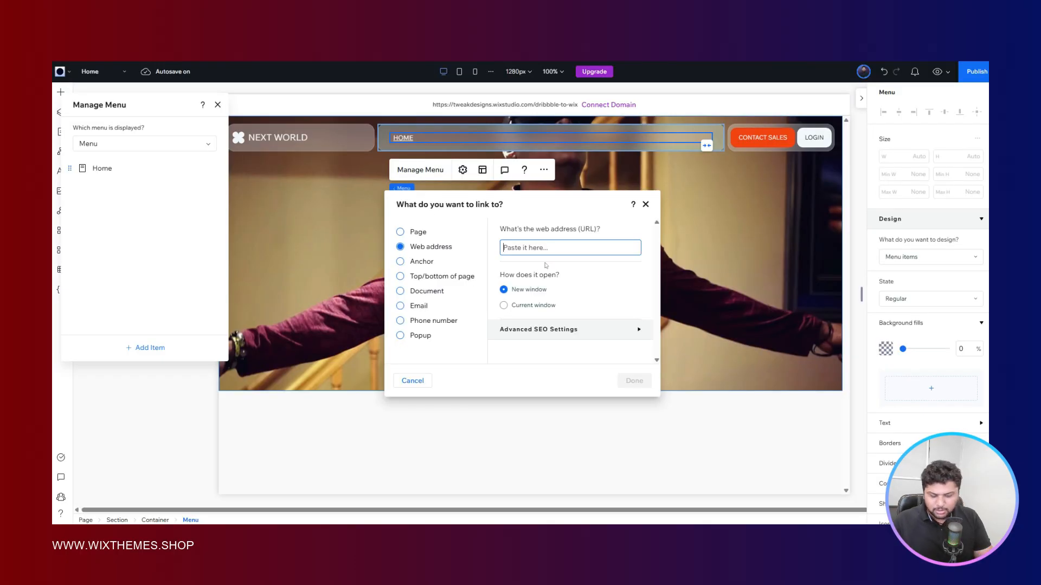
type("www.google")
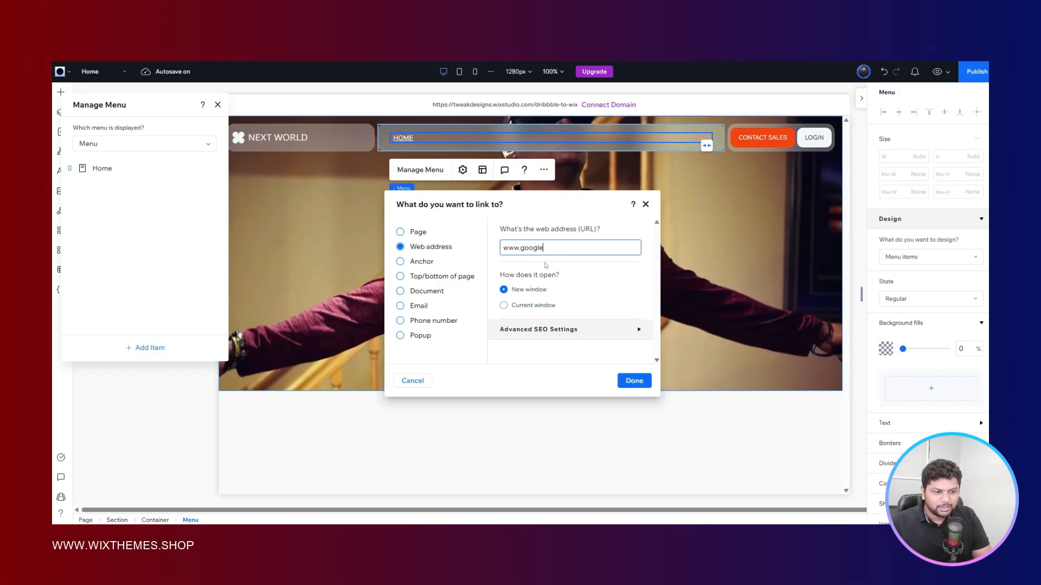
type(".com")
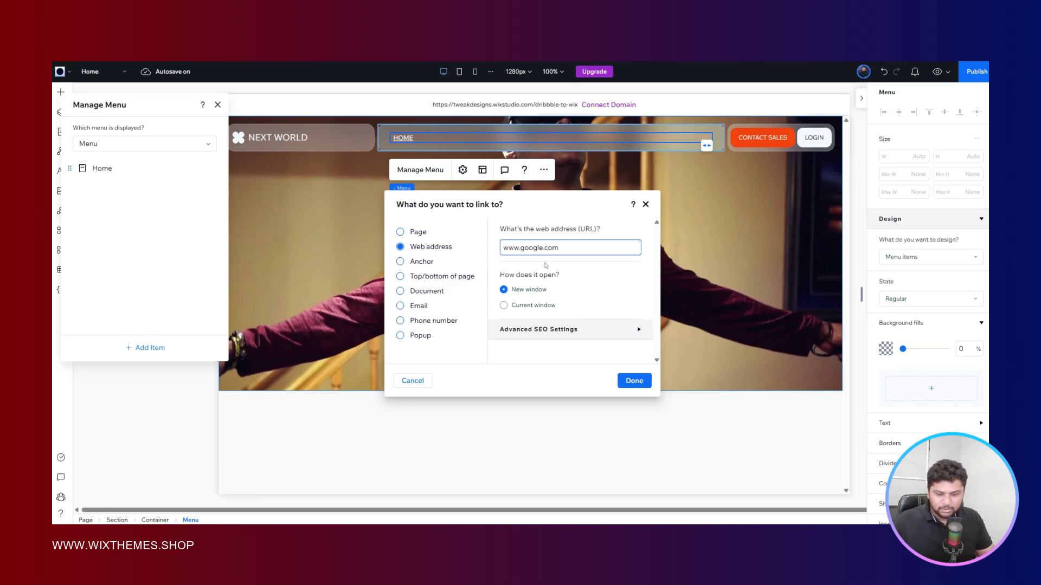
key("ctrl+a")
key("ctrl+c")
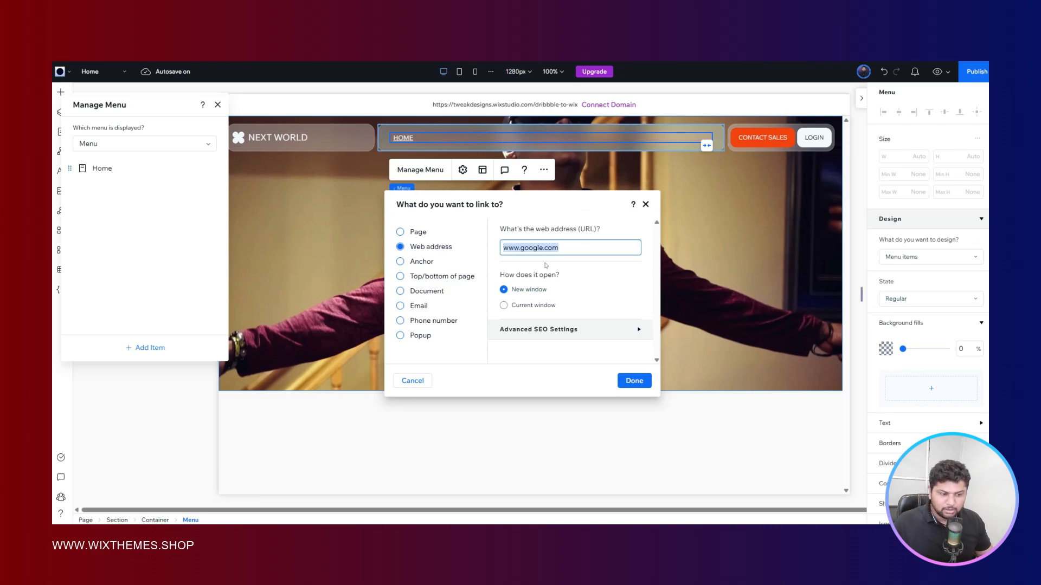
left_click(628, 381)
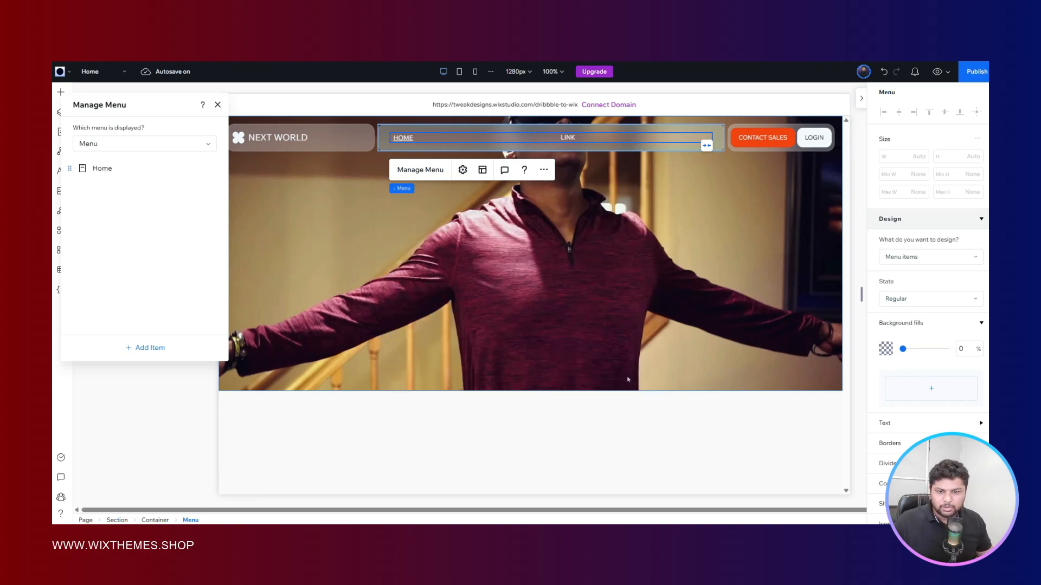
type("ana")
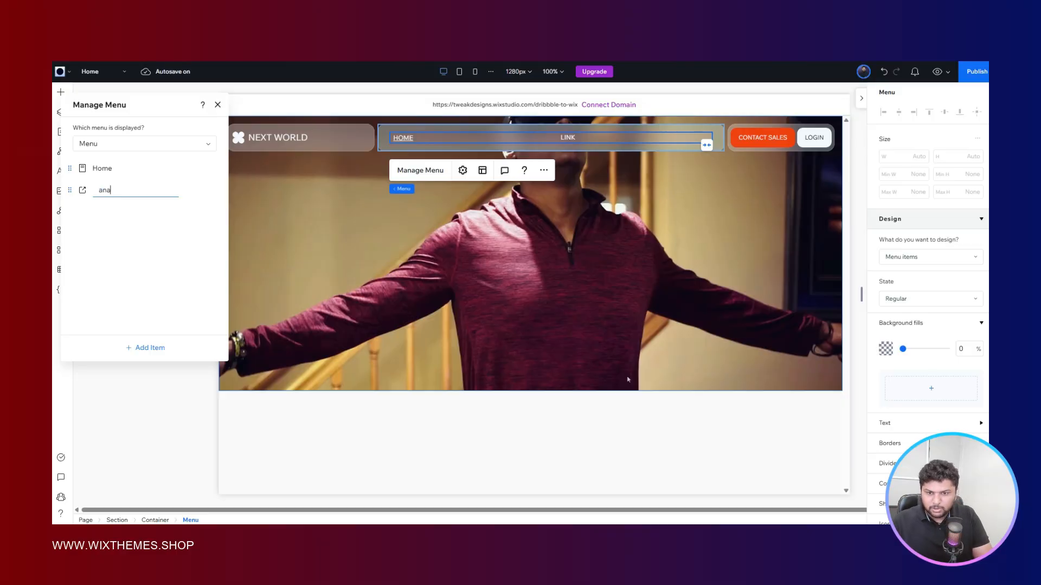
type("lytics")
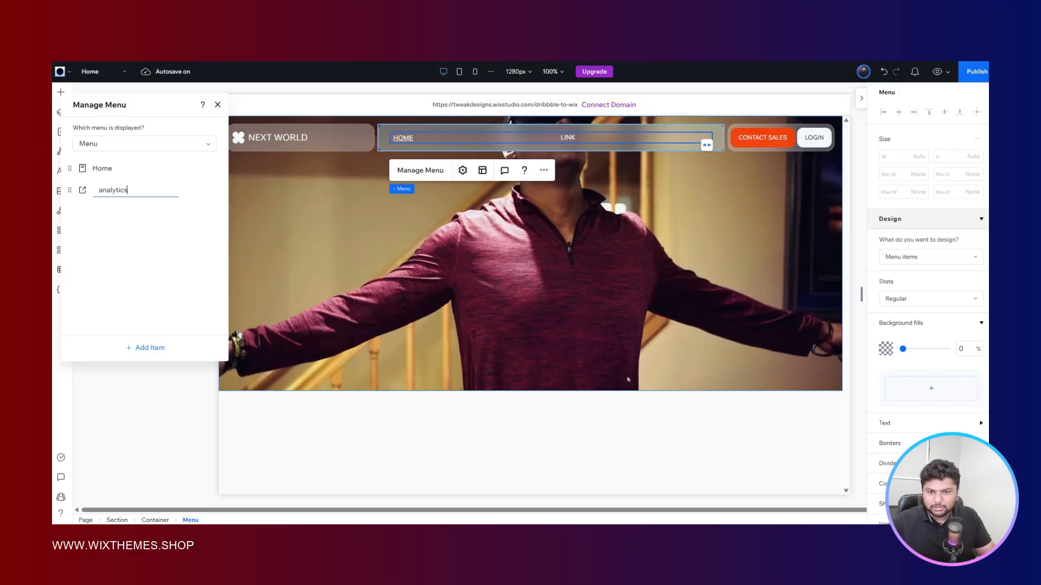
key("Return")
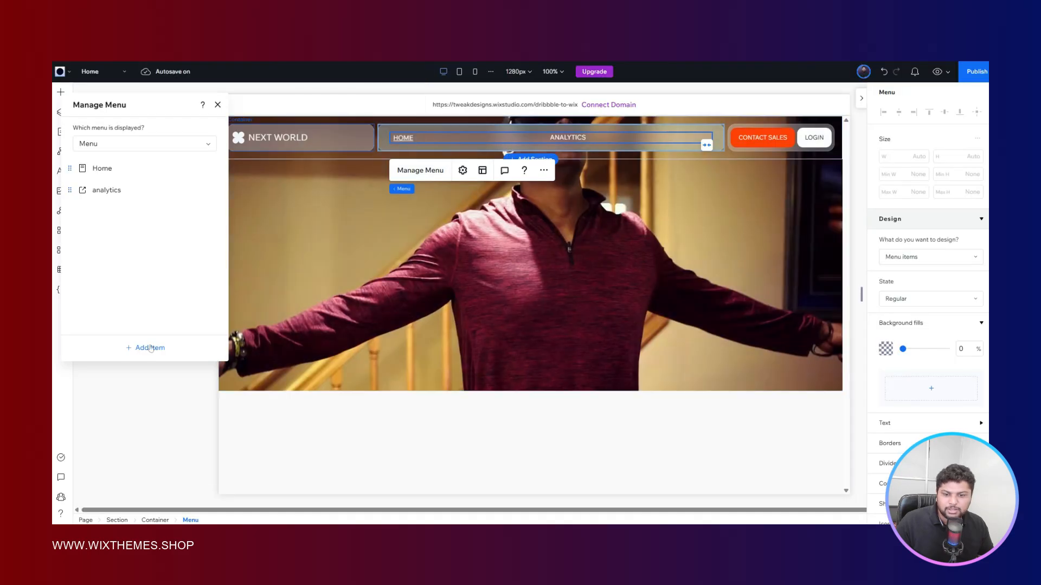
left_click(147, 347)
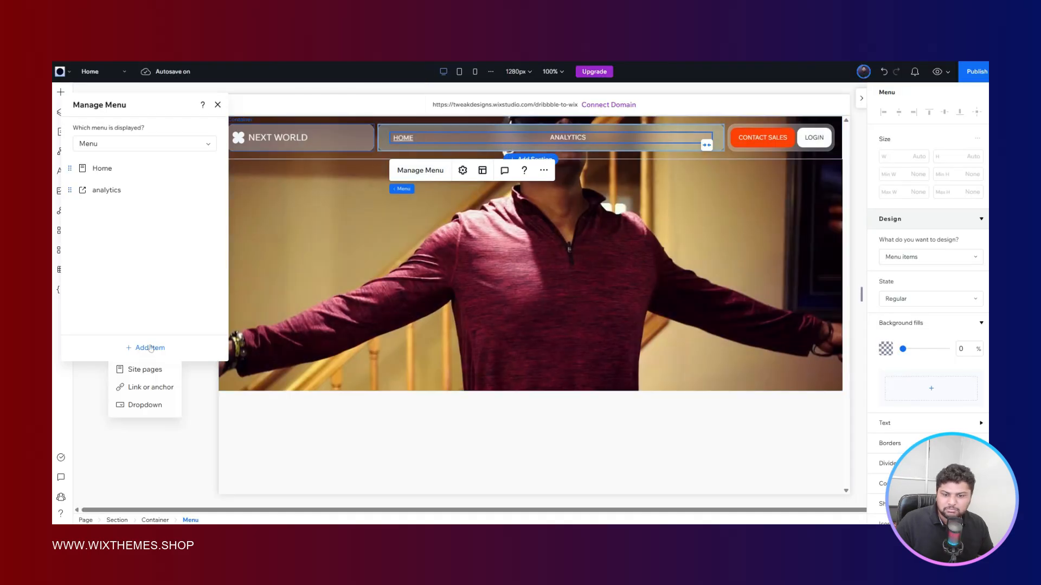
left_click(151, 388)
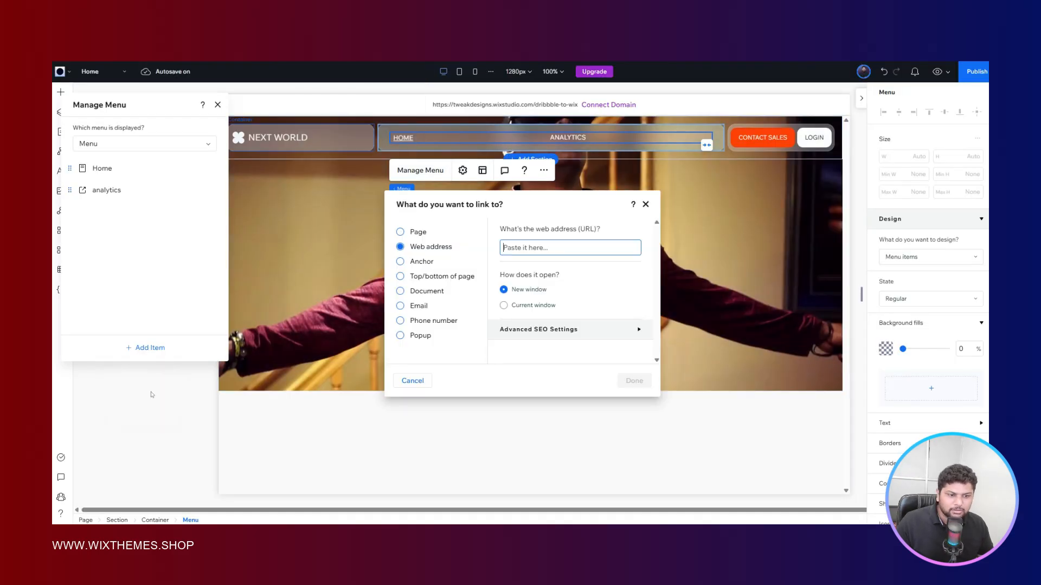
key("ctrl+v")
left_click(627, 382)
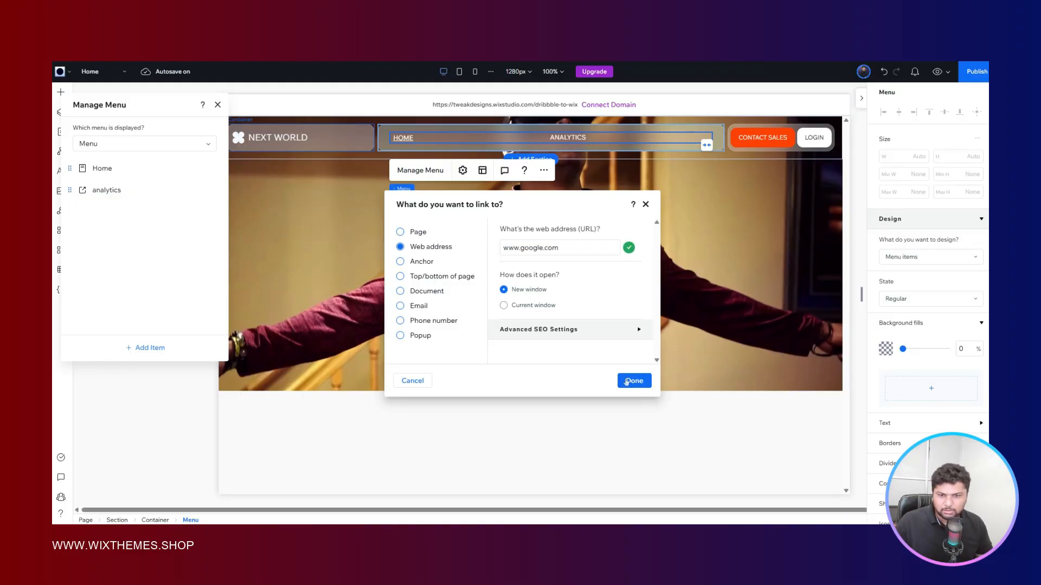
left_click(626, 382)
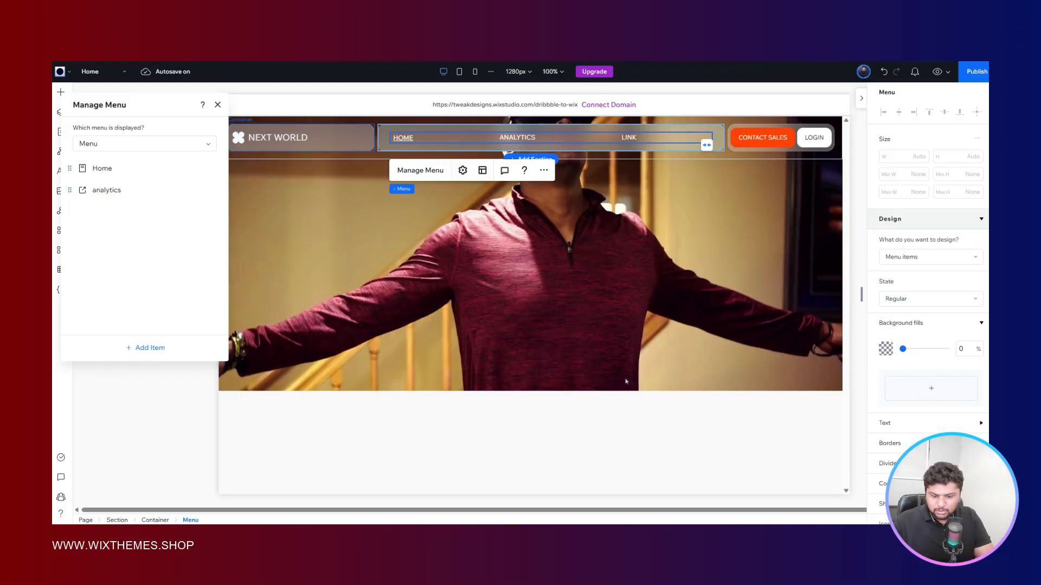
type("cu")
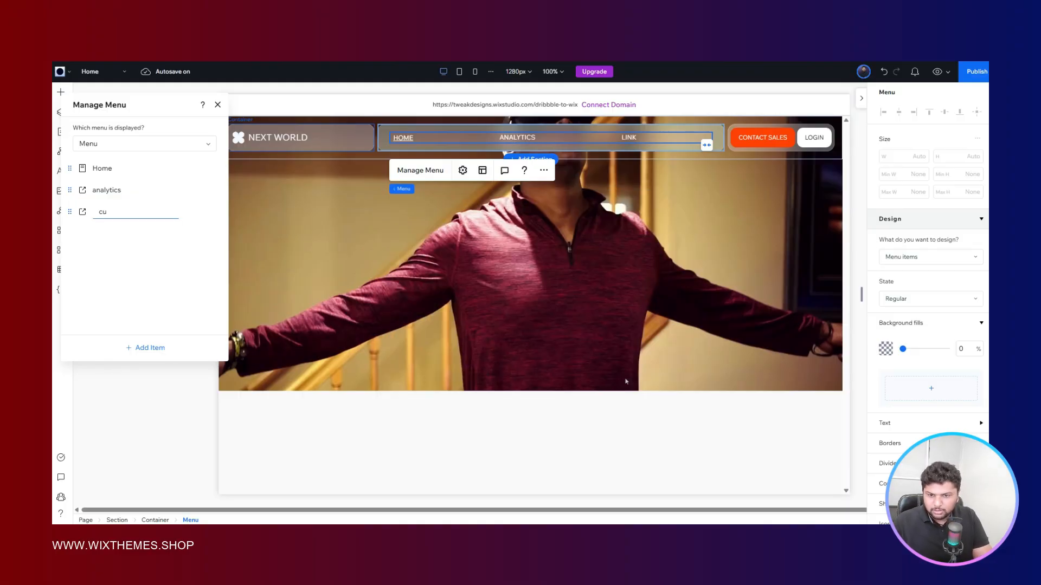
type("stom vr")
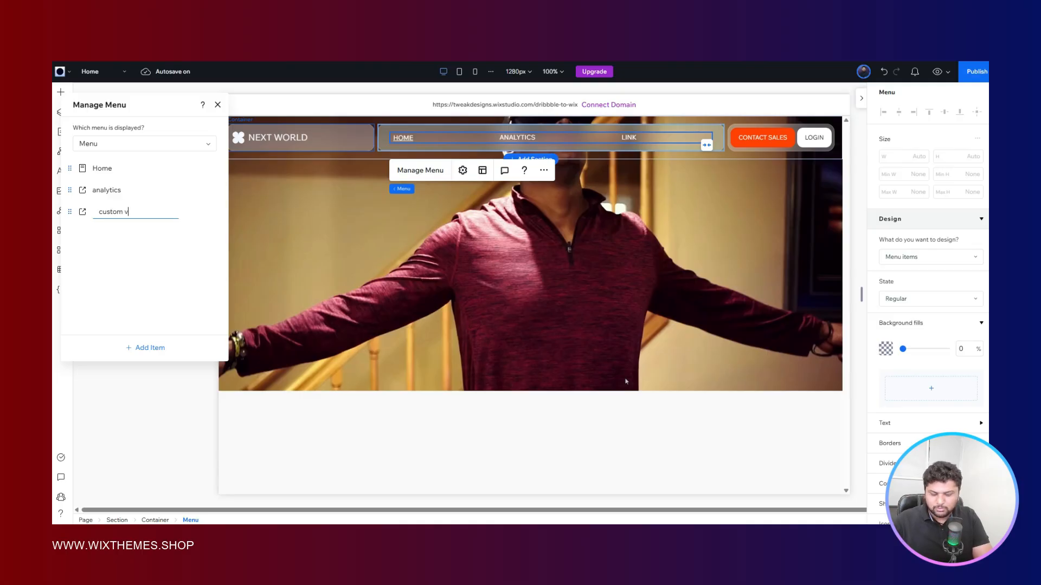
left_click(151, 294)
- Duplicate the "custom vr" menu item and rename the copy "pricing"
left_click(215, 213)
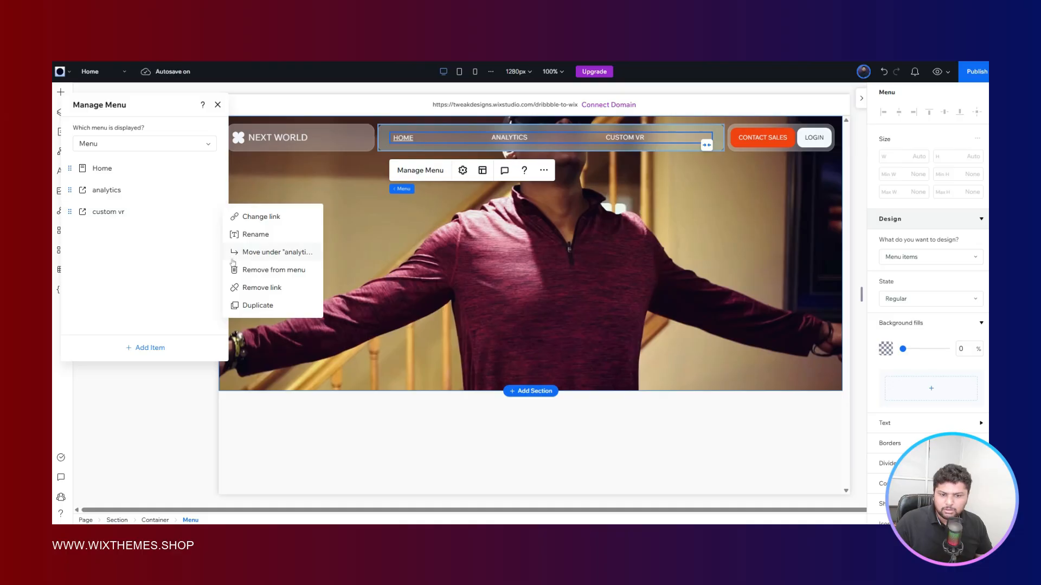
left_click(281, 305)
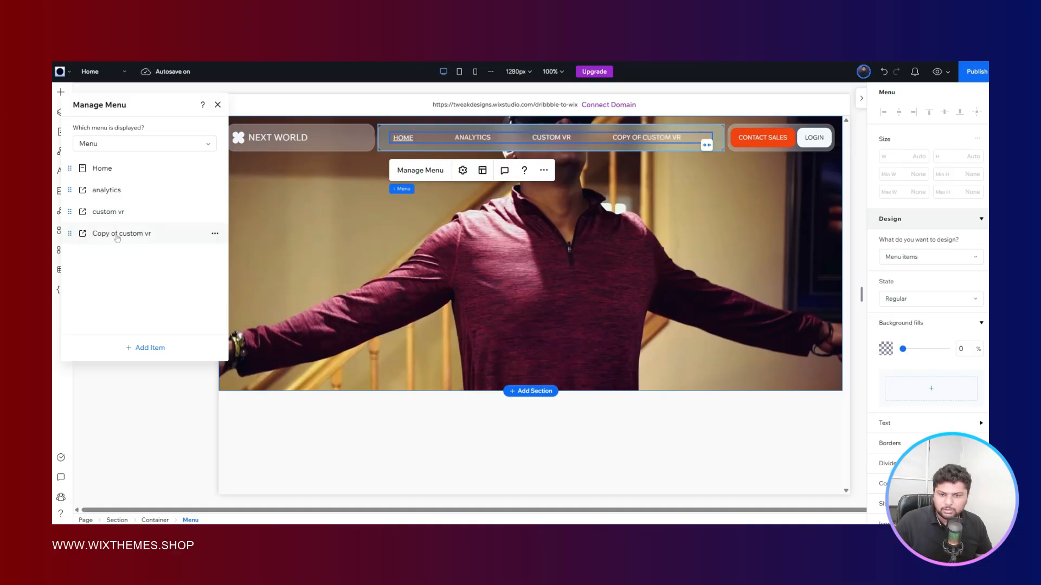
double_click(117, 238)
type("pricing")
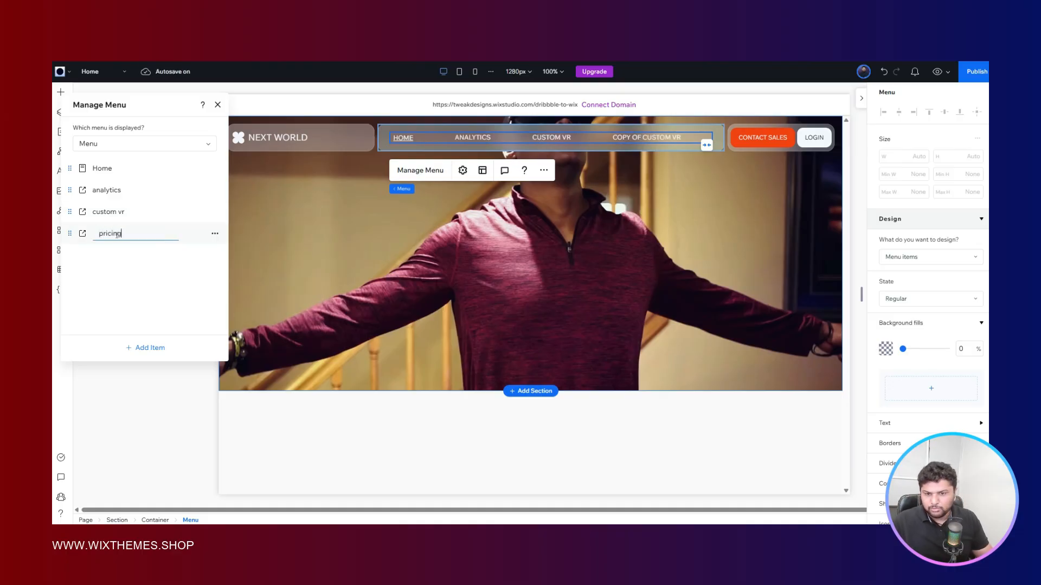
left_click(135, 271)
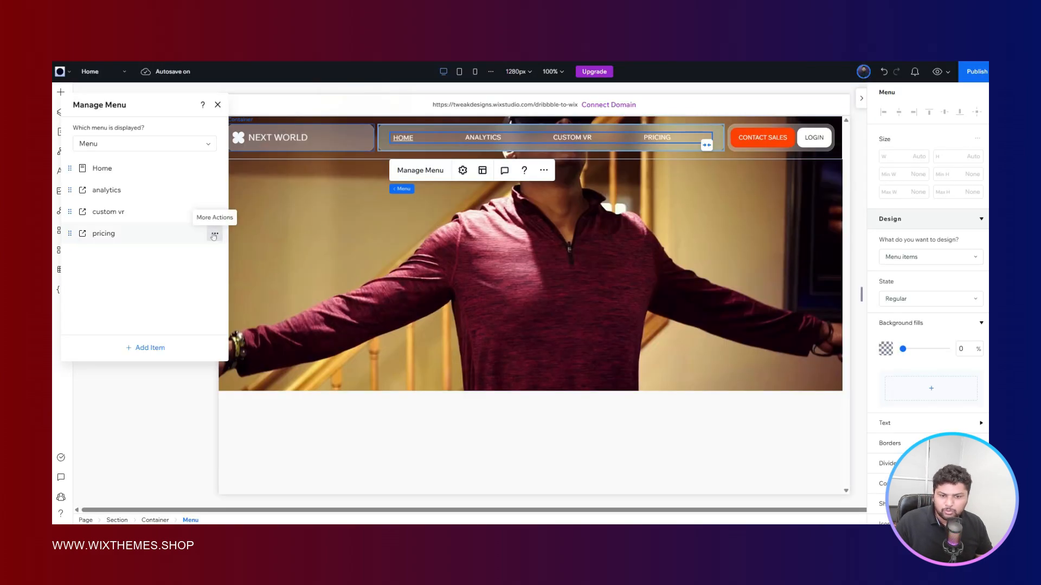
- Duplicate the "pricing" menu item and rename the copy "support"
left_click(215, 235)
left_click(244, 326)
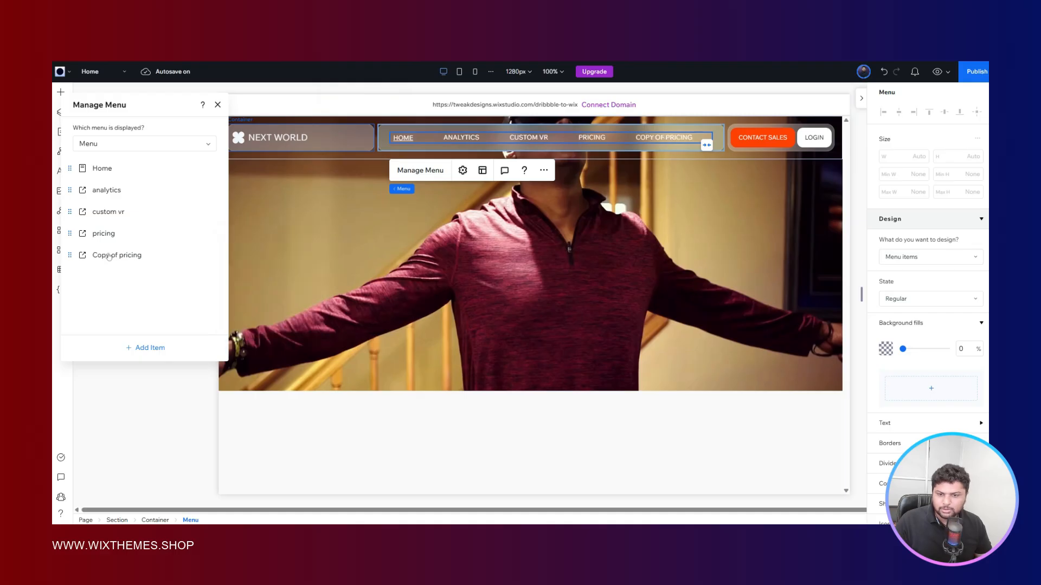
double_click(108, 255)
type("s")
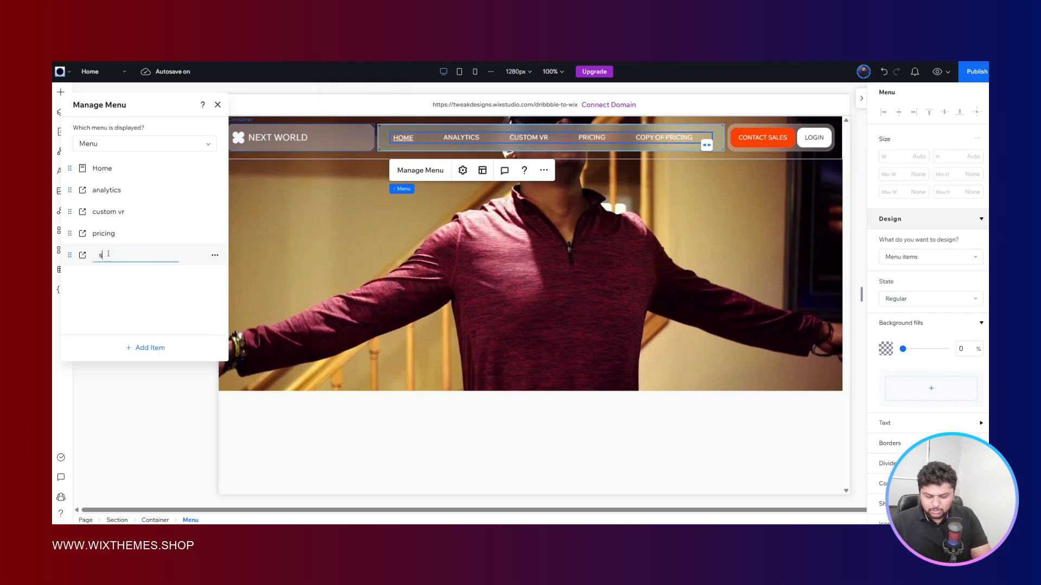
type("upport")
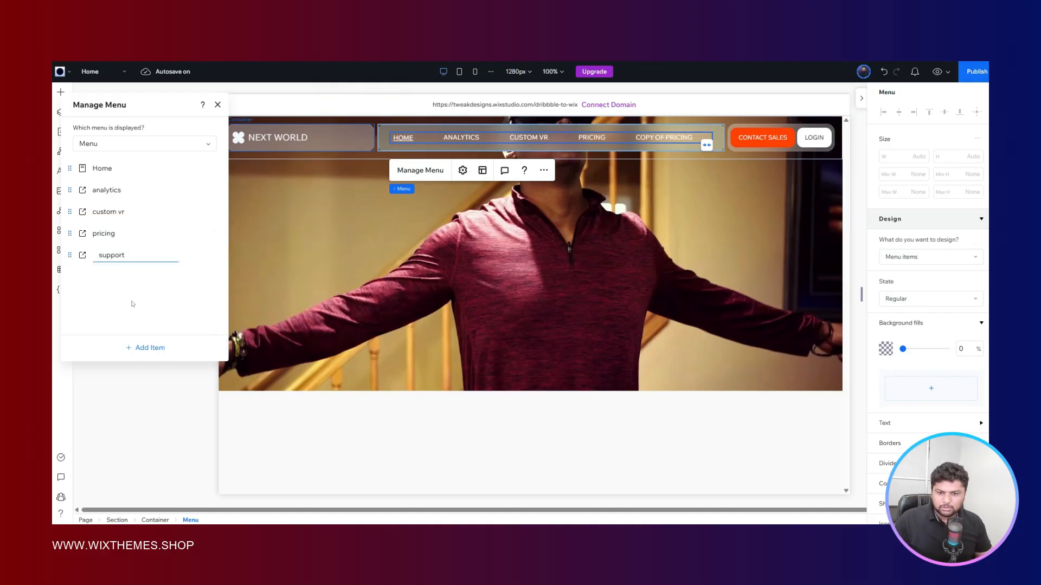
key("Return")
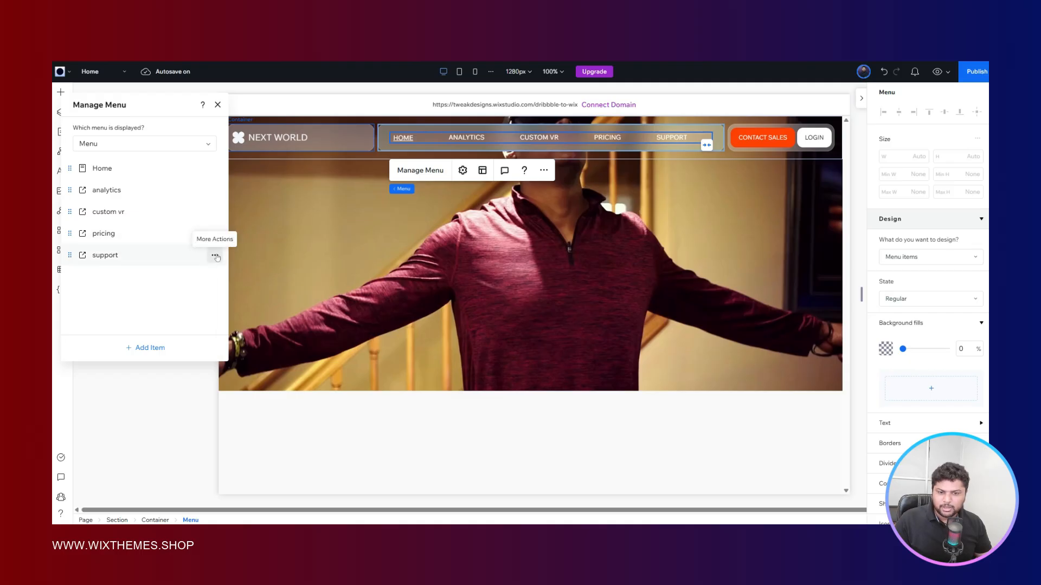
- Duplicate the "support" menu item, rename the copy "learn more", and finish managing the menu items
left_click(215, 256)
left_click(256, 341)
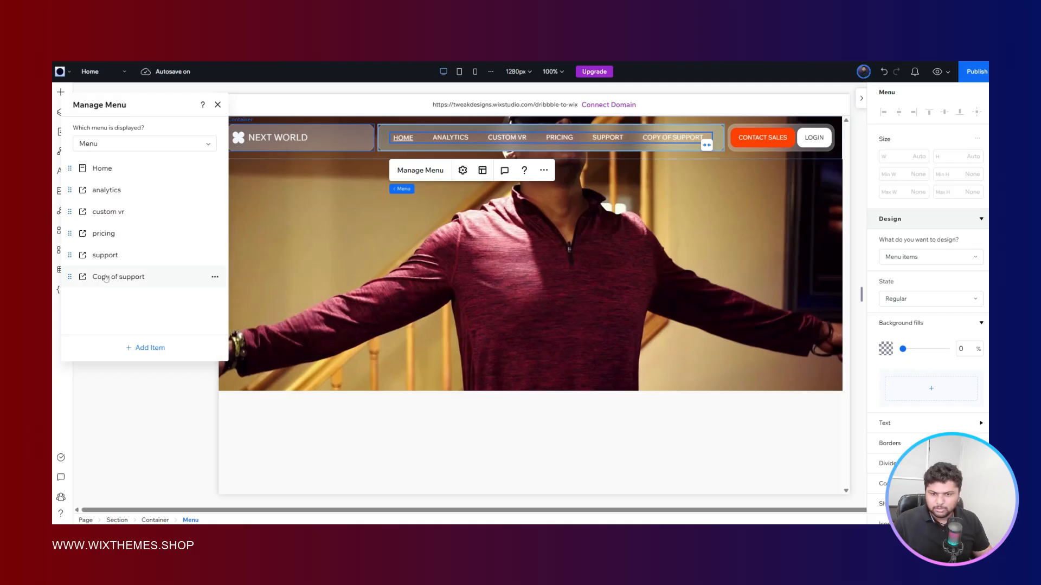
double_click(106, 279)
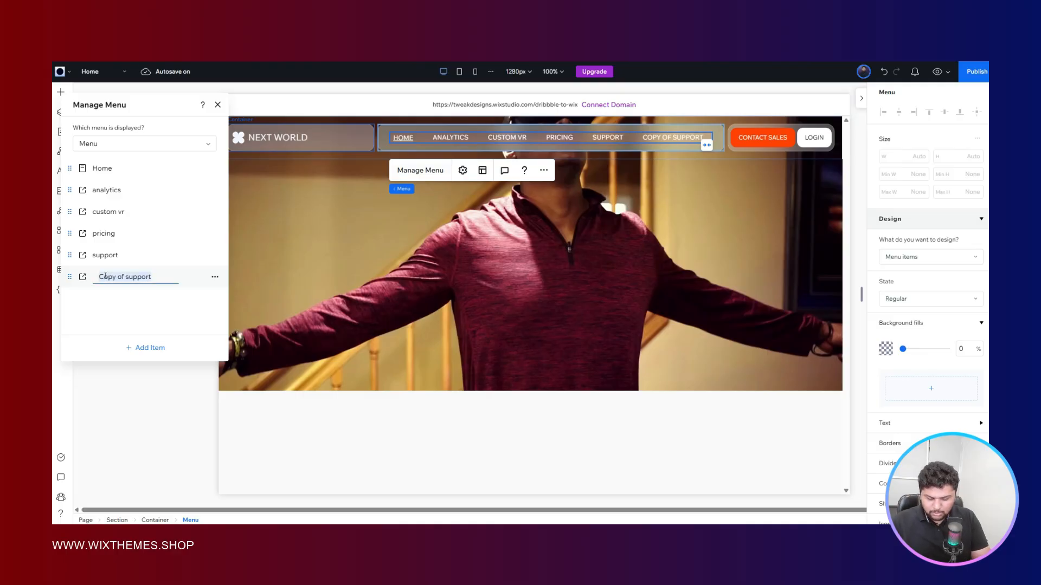
type("learn more")
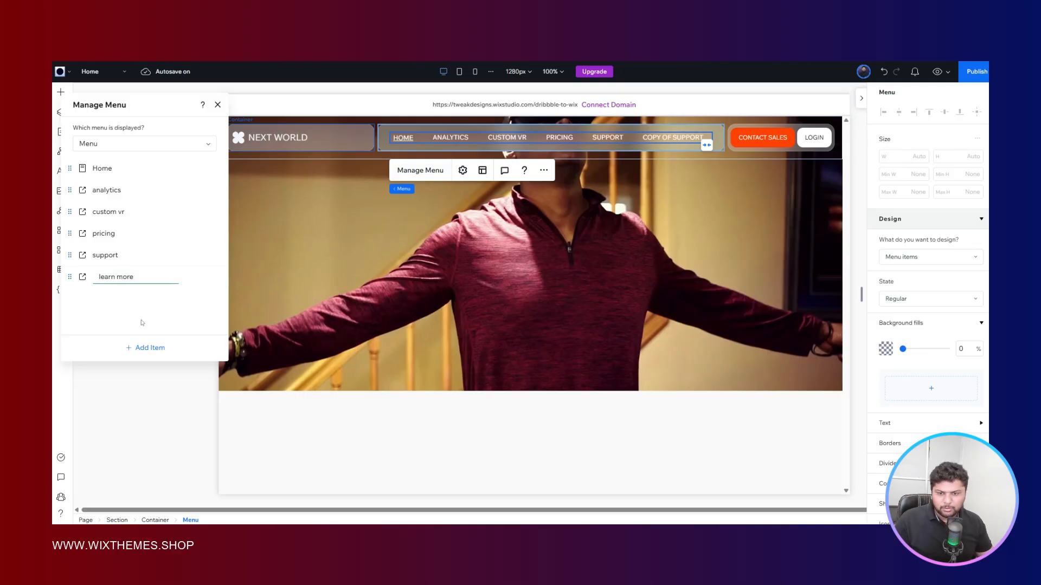
key("Return")
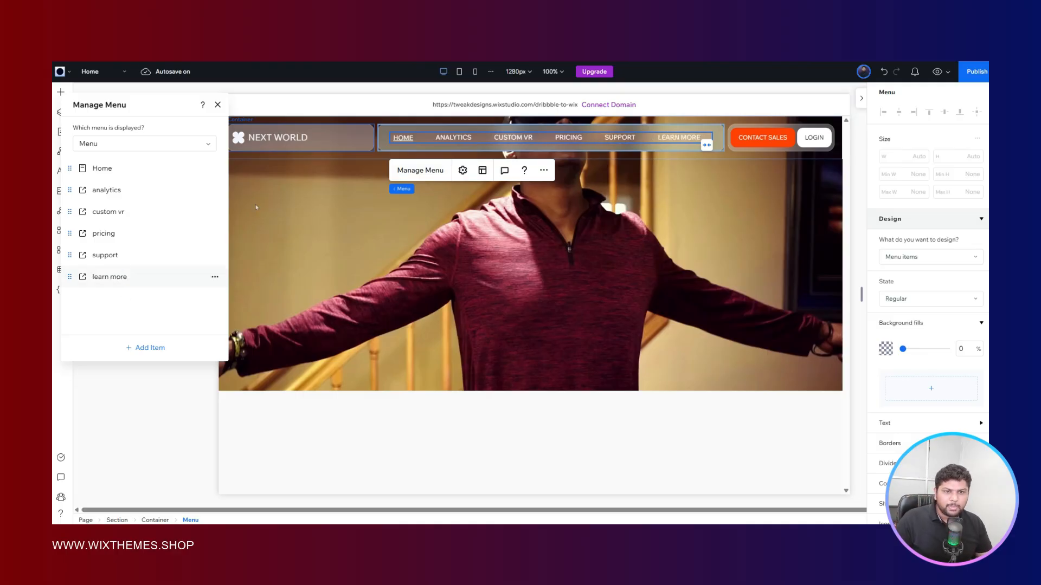
key("ctrl+Tab")
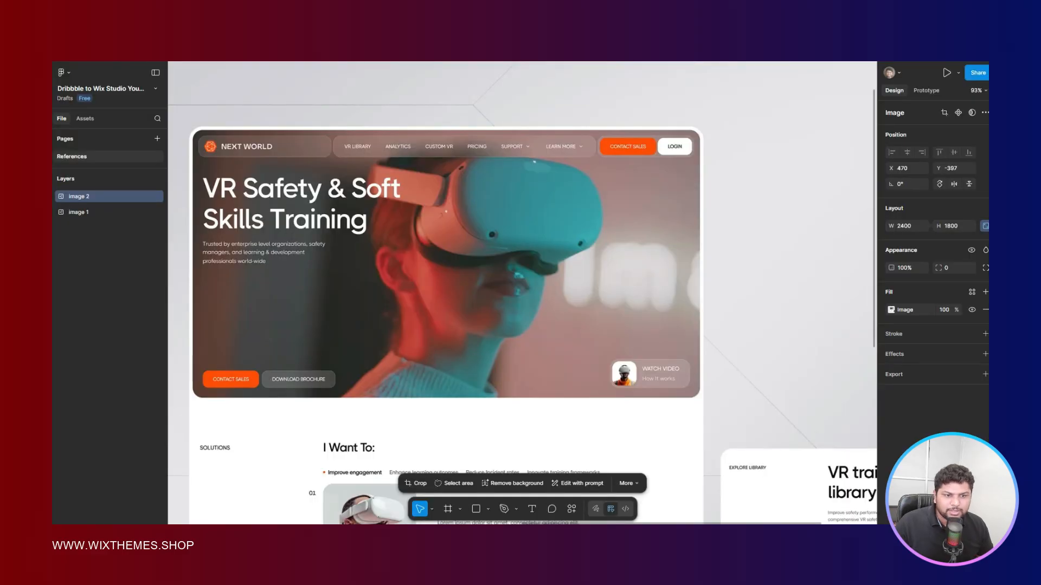
key("ctrl+Tab")
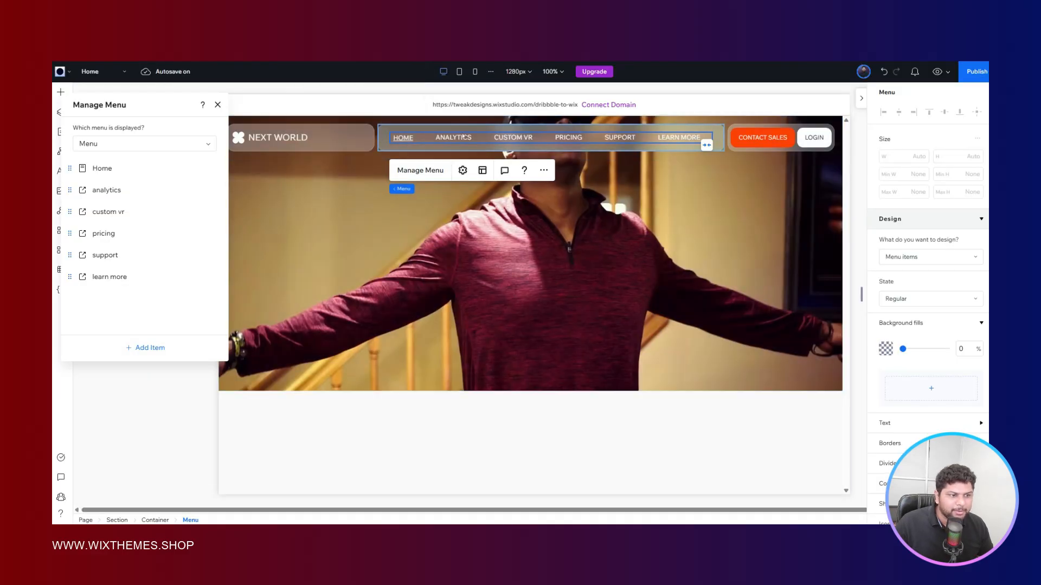
left_click(218, 105)
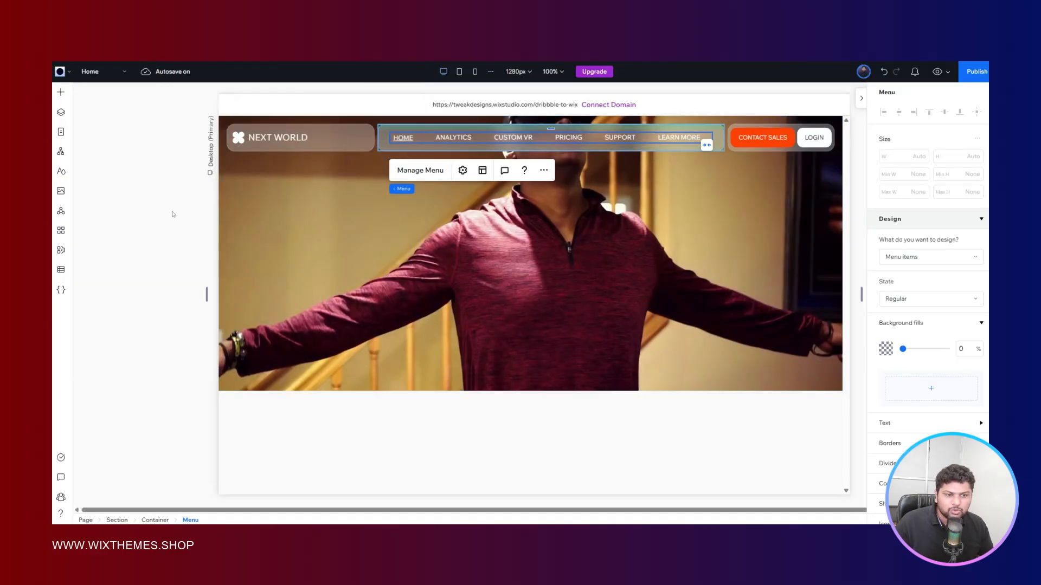
- Center-align the items in the header menu's layout settings
left_click(480, 171)
scroll(797, 301, "down", 3)
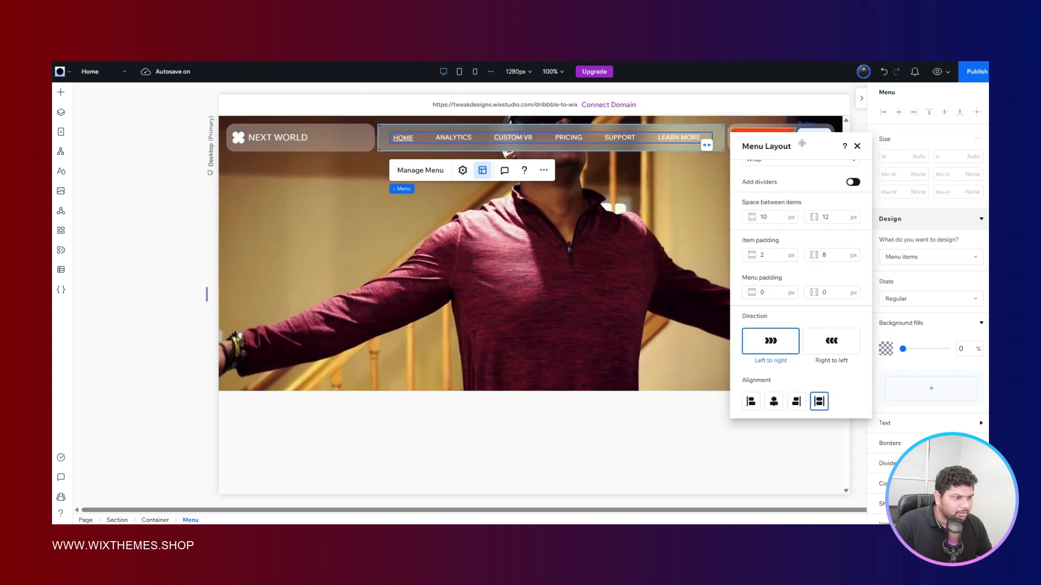
left_click_drag(800, 131, 805, 118)
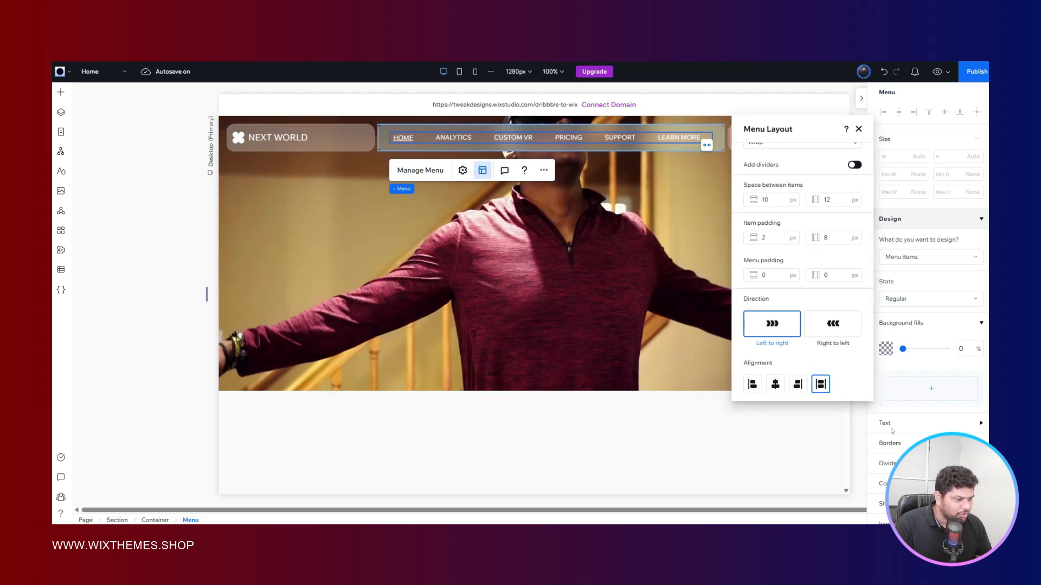
left_click(775, 384)
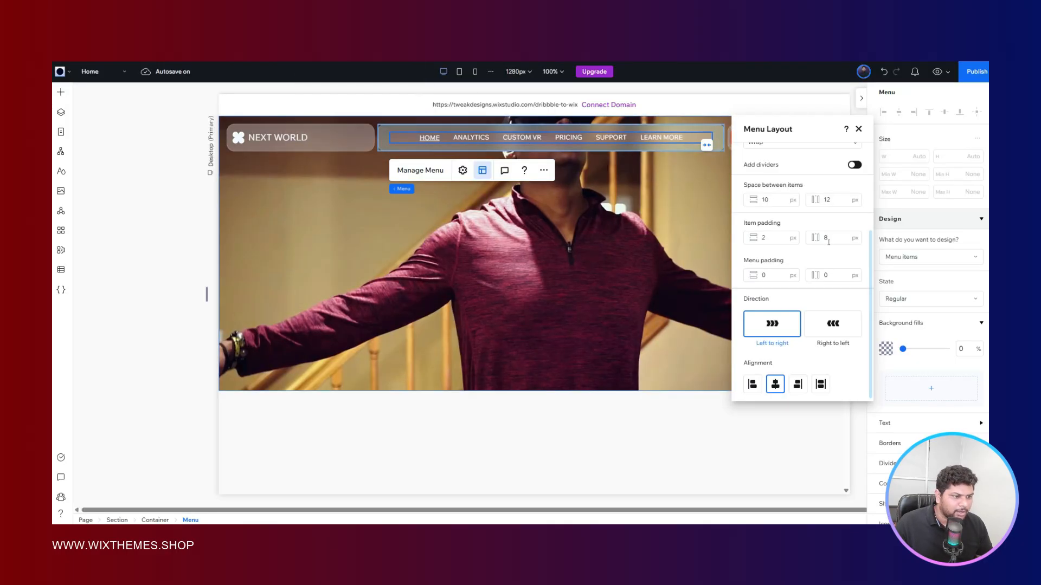
- Set the horizontal space between the header menu's items to 20 px
scroll(802, 271, "up", 3)
left_click(834, 298)
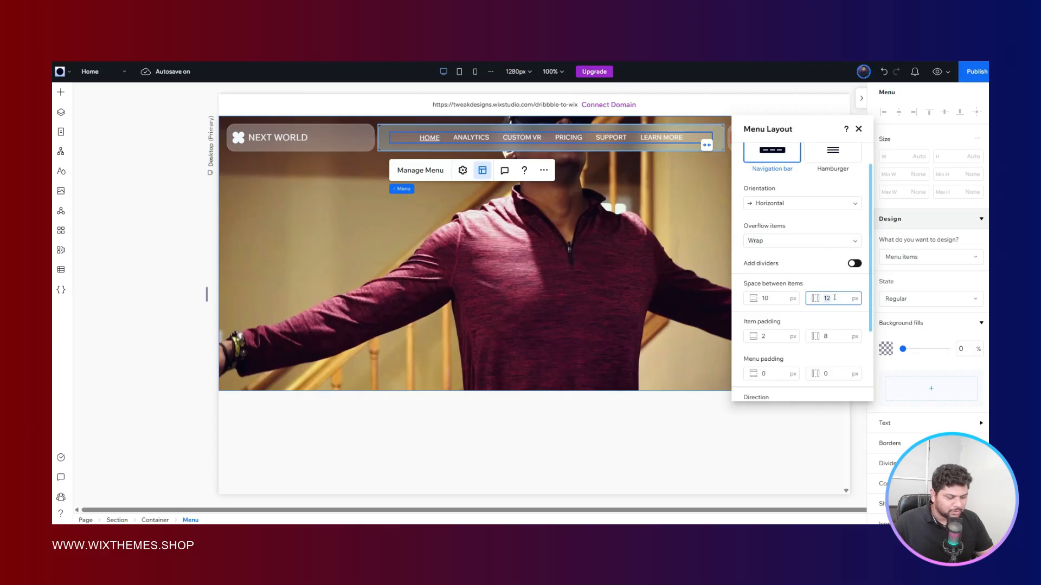
type("16")
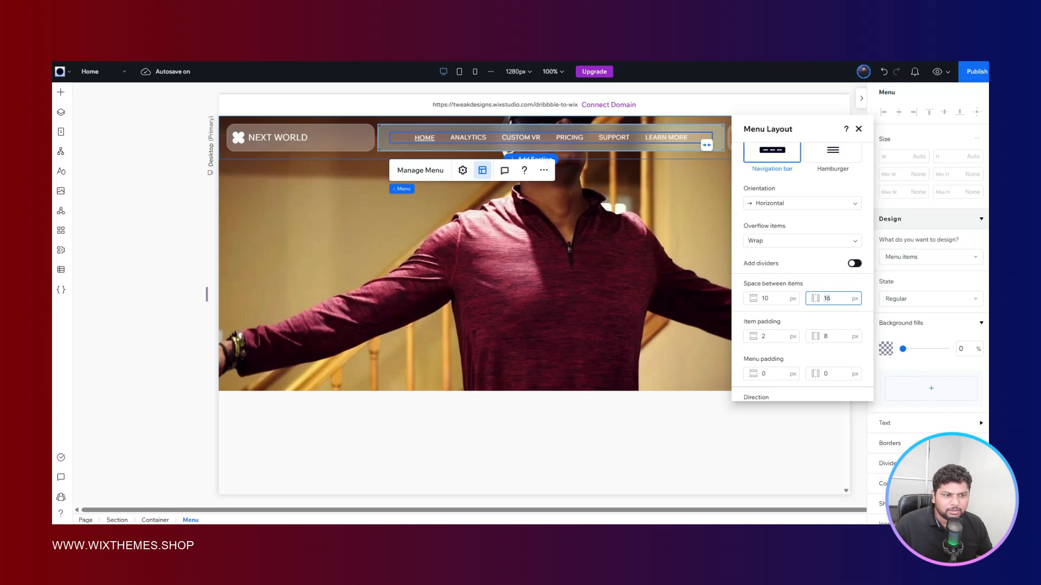
type("20")
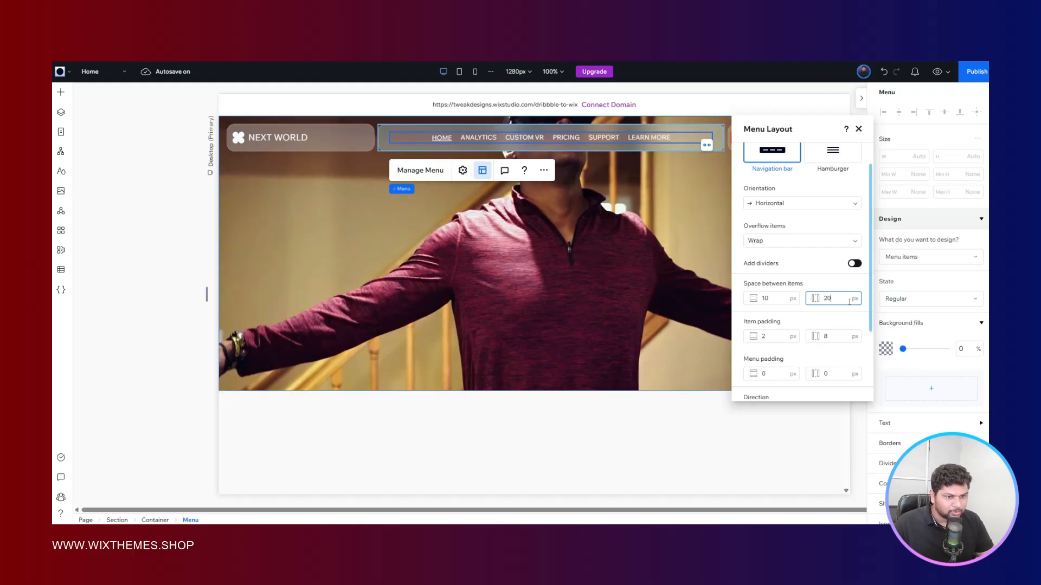
type("0")
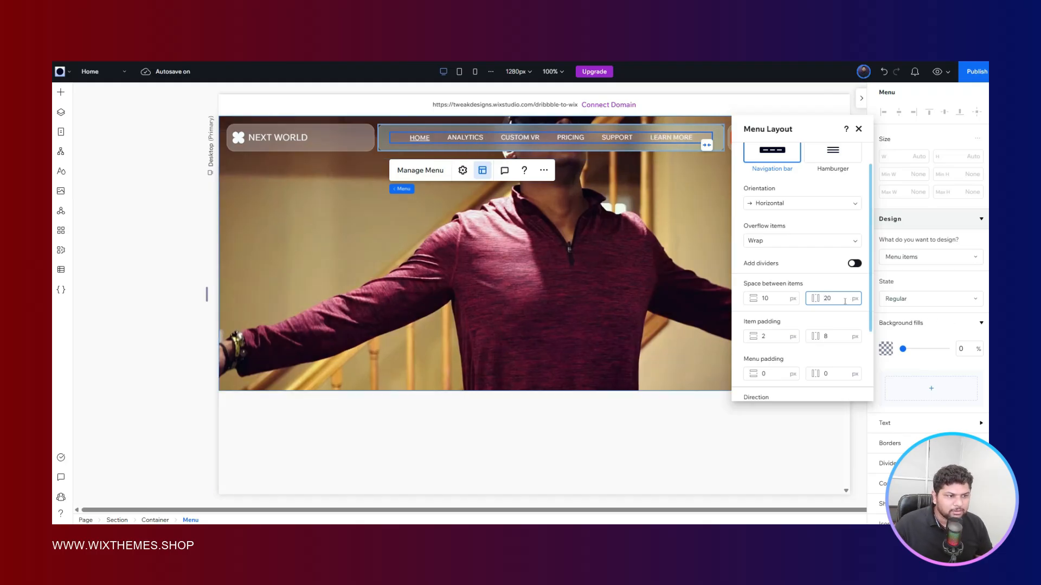
left_click(184, 241)
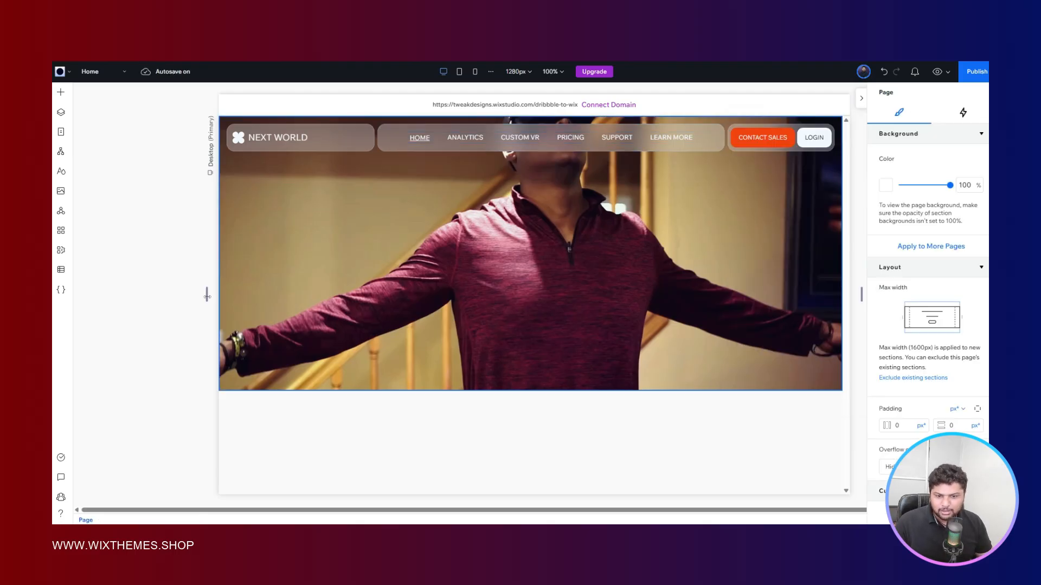
- Preview the header on a canvas widened to about 1754 px and compare it with the Figma reference
left_click_drag(207, 292, 91, 252)
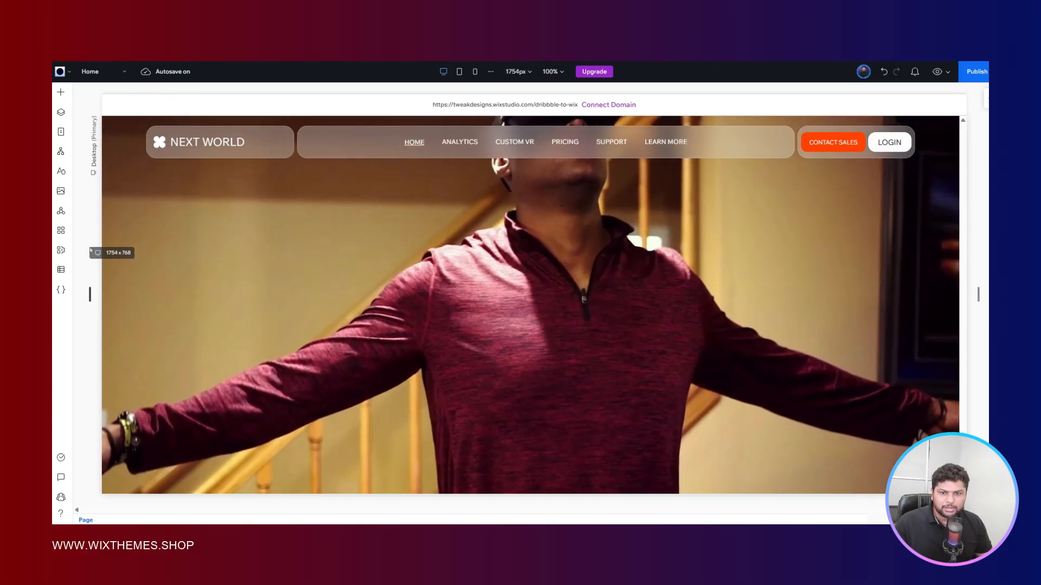
left_click_drag(90, 251, 87, 251)
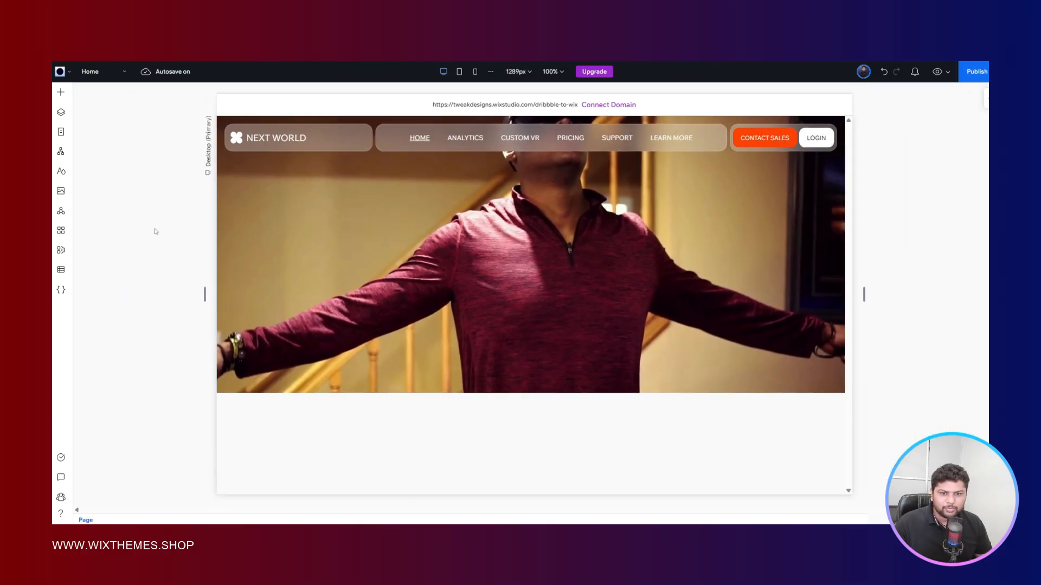
left_click(156, 232)
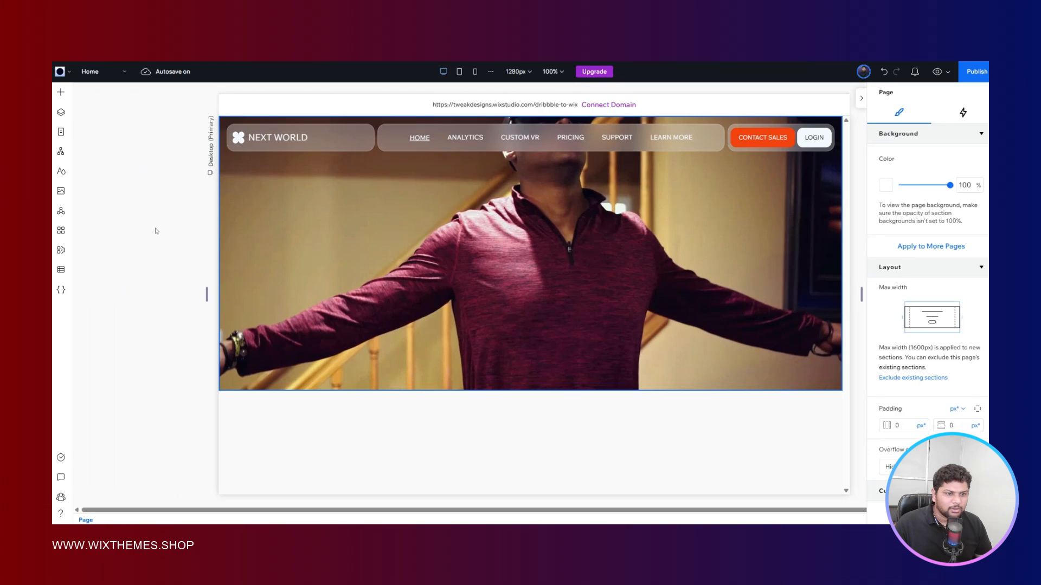
left_click(616, 137)
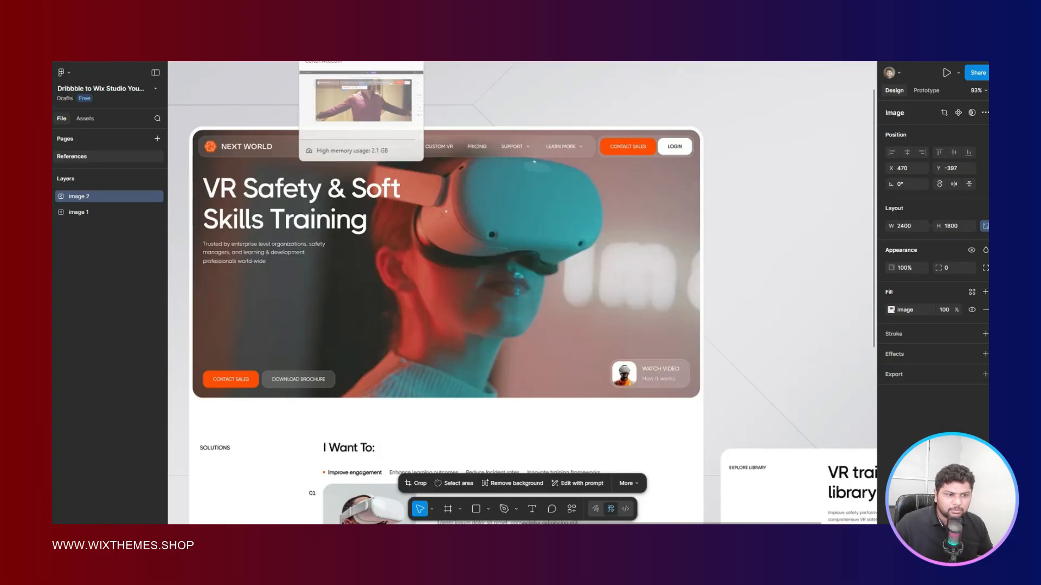
left_click(347, 33)
left_click(196, 298)
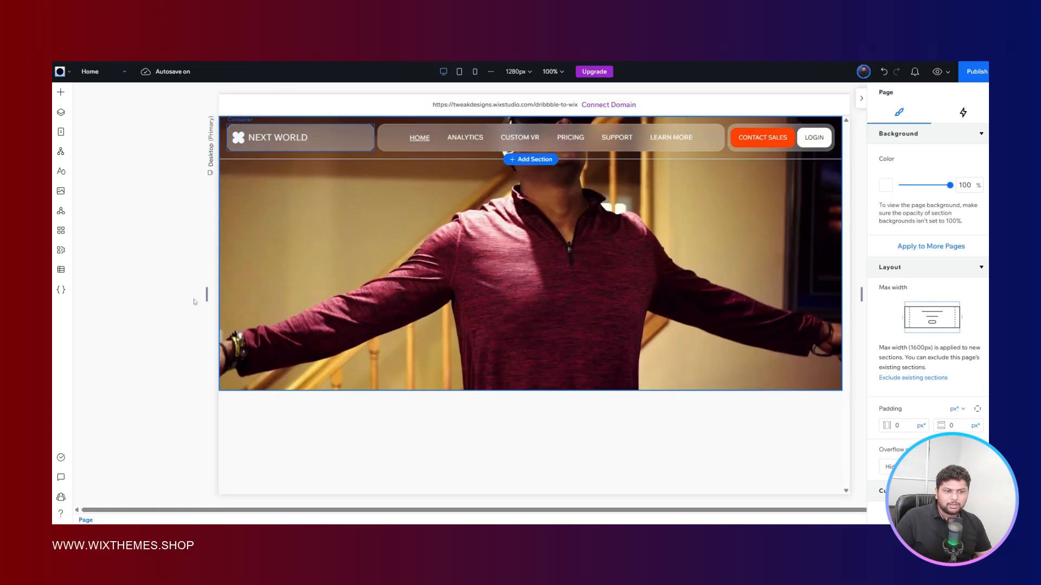
- Select the video hero section and extend its height downward to better match the reference's hero proportions
left_click(436, 240)
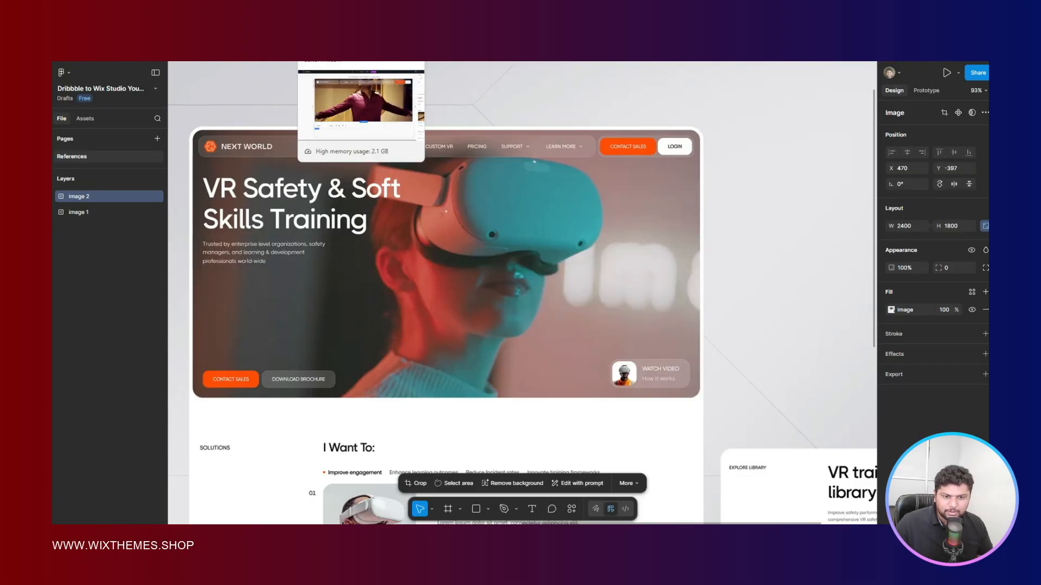
left_click(339, 27)
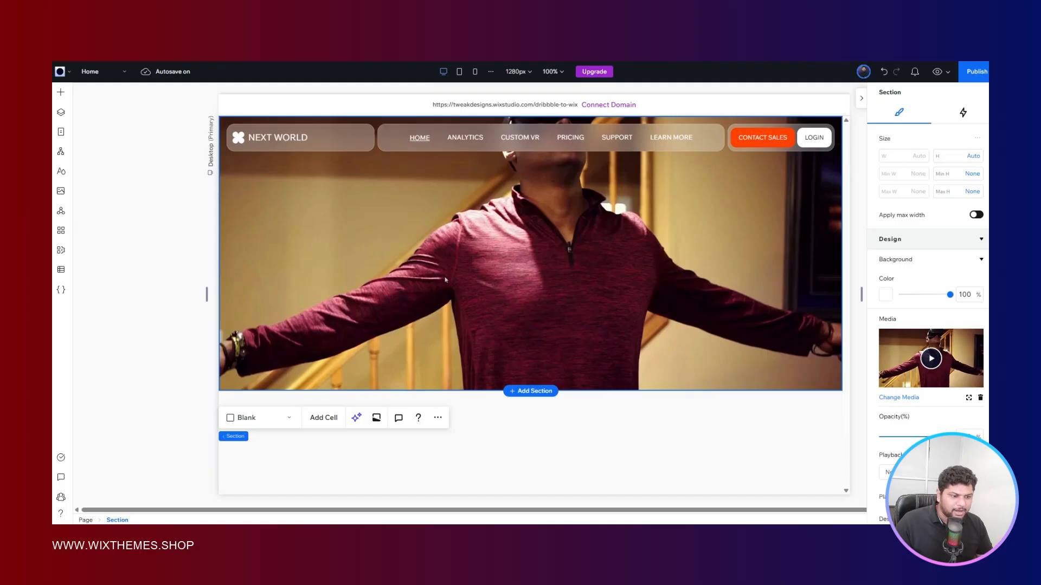
left_click_drag(654, 392, 662, 450)
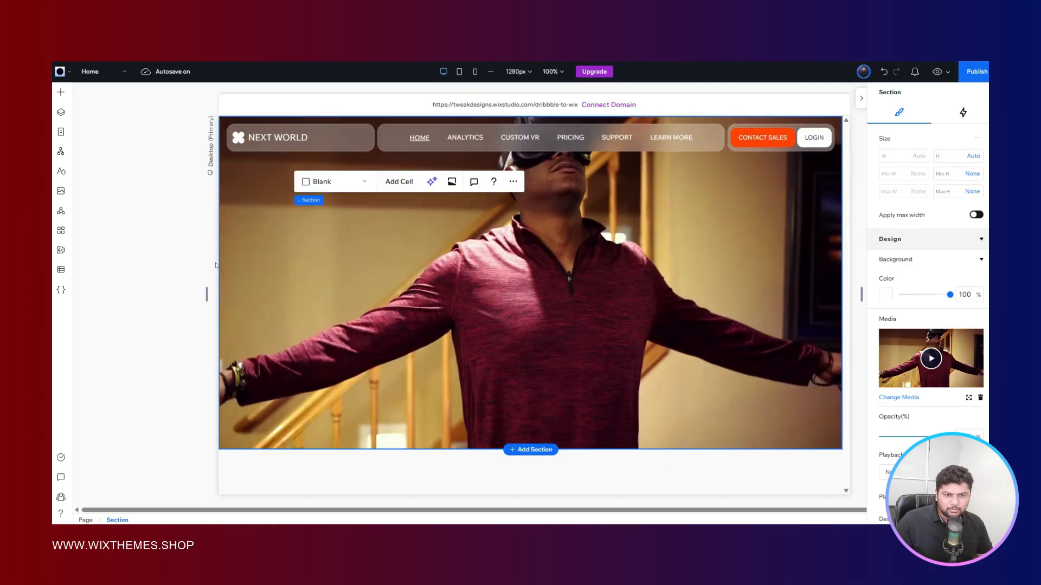
left_click(181, 254)
- Quick-add a title text to the hero section and place it just below the NEXT WORLD logo
left_click(378, 215)
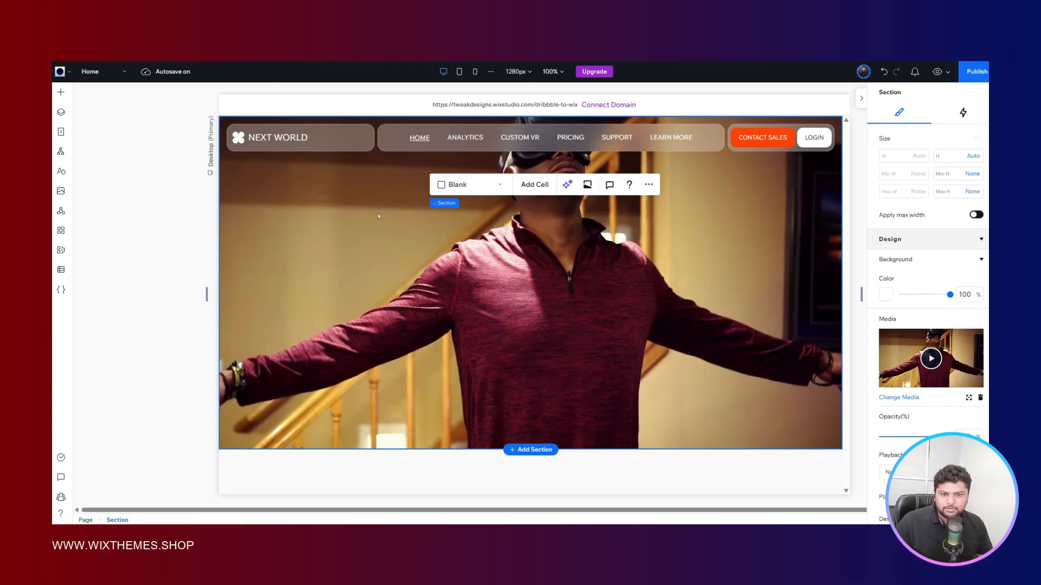
right_click(308, 232)
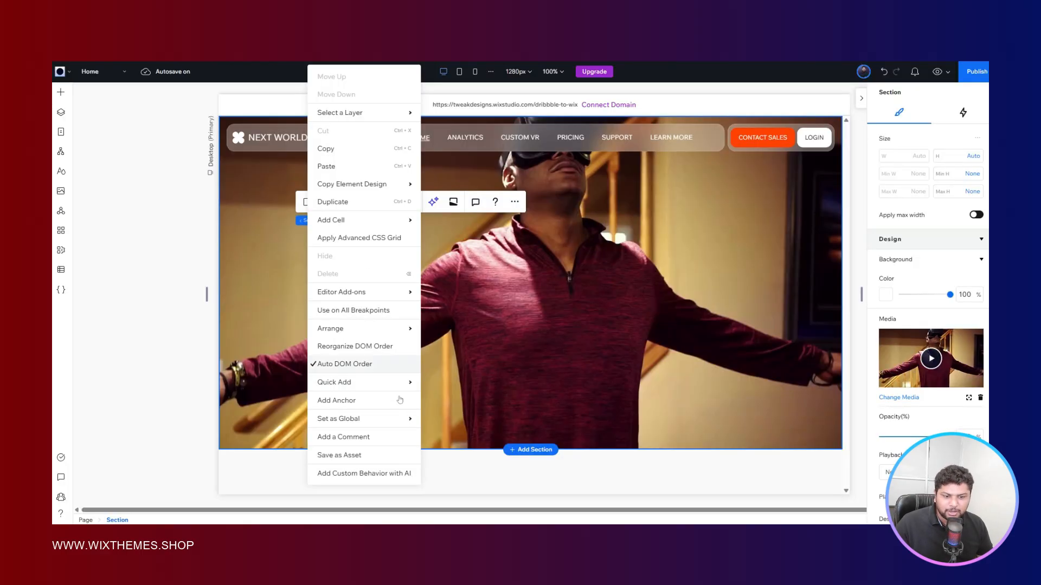
mouse_move(378, 380)
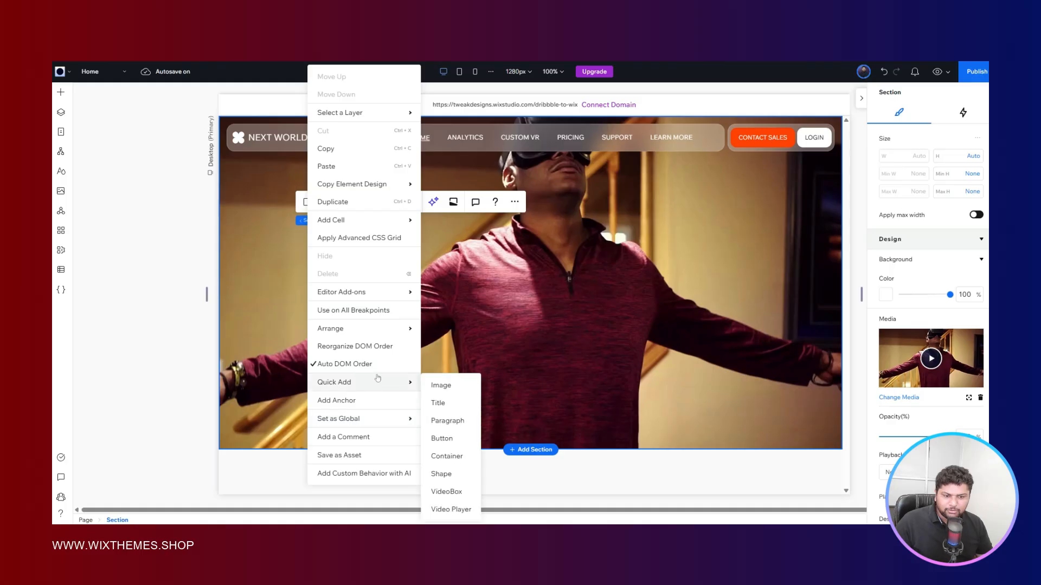
left_click(450, 410)
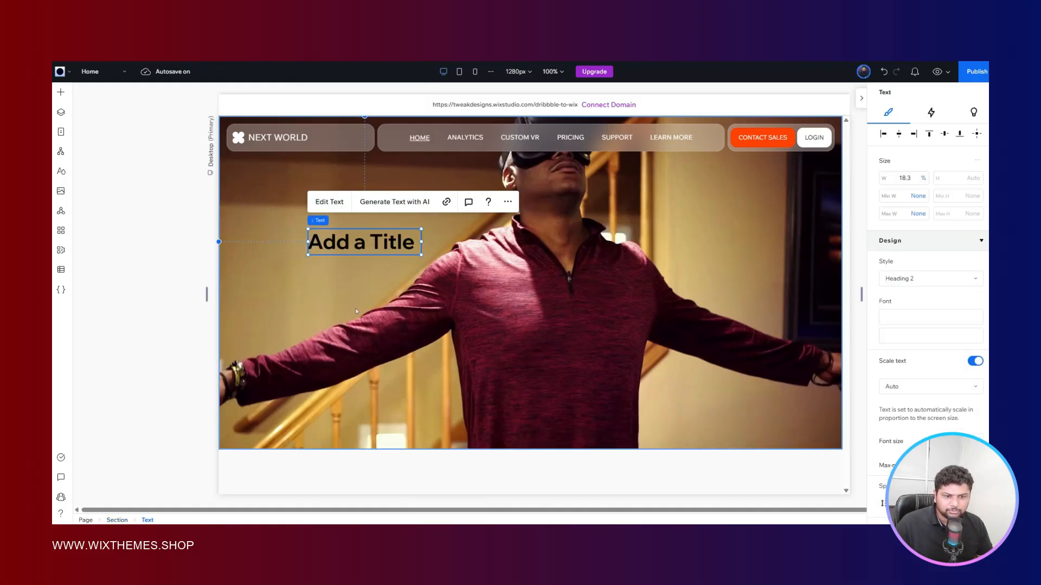
left_click_drag(306, 217, 232, 181)
- Apply the max width to the hero section and align the title to the section's left edge
left_click(662, 250)
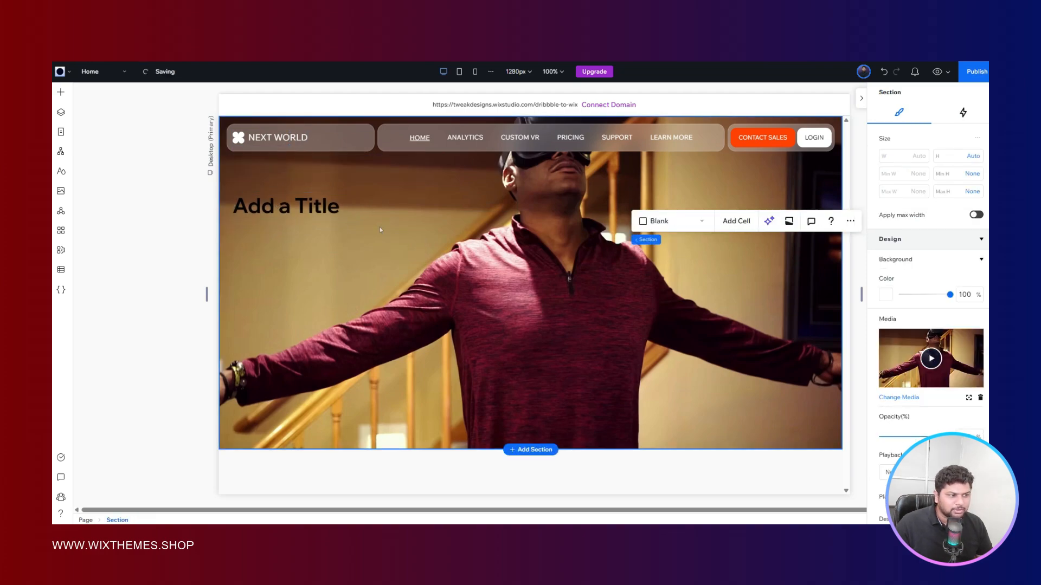
left_click(976, 215)
left_click(266, 199)
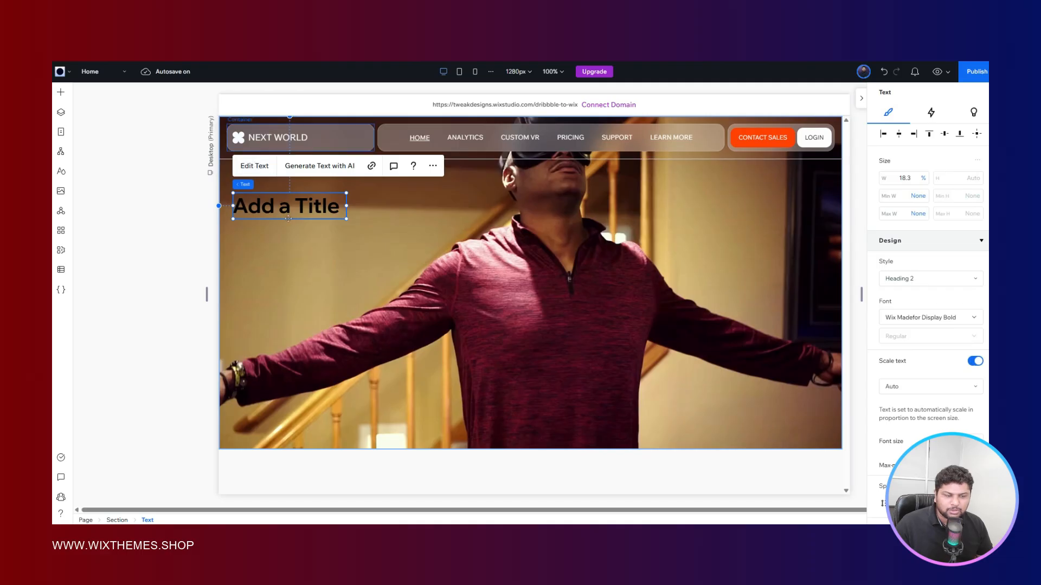
left_click(885, 136)
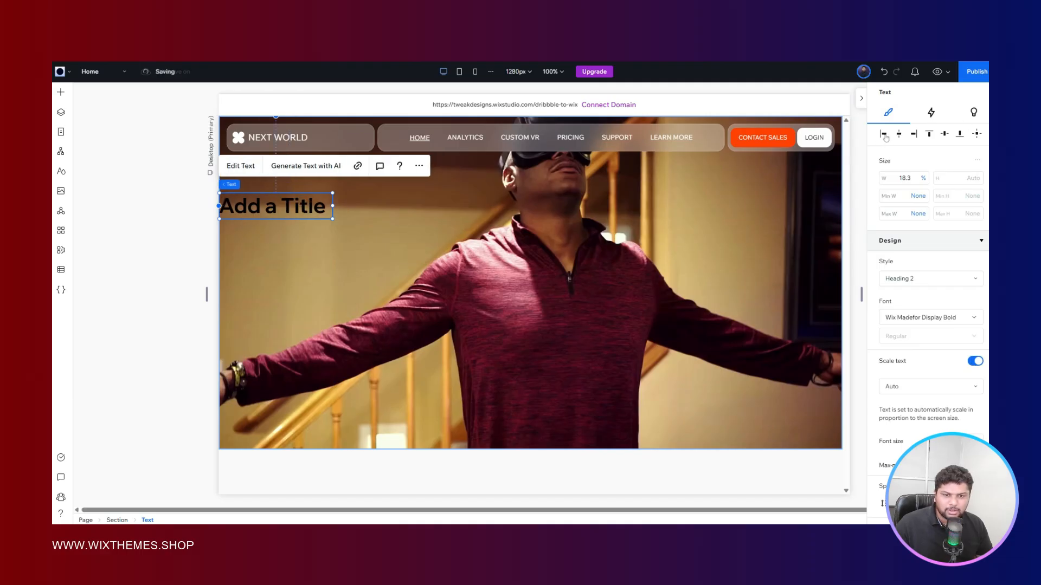
left_click(945, 134)
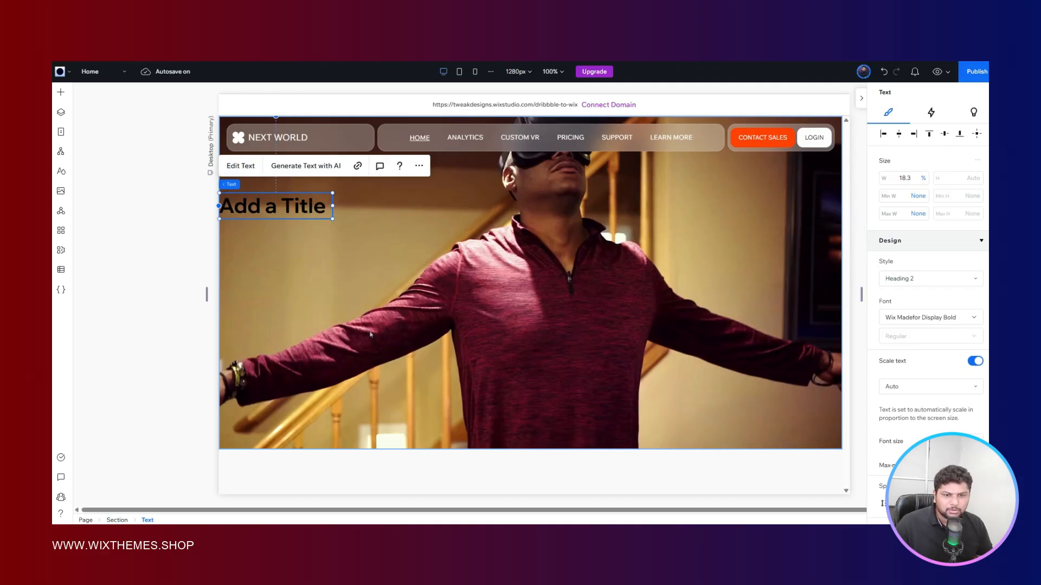
- Set the hero section's horizontal padding to 16 px
left_click(613, 293)
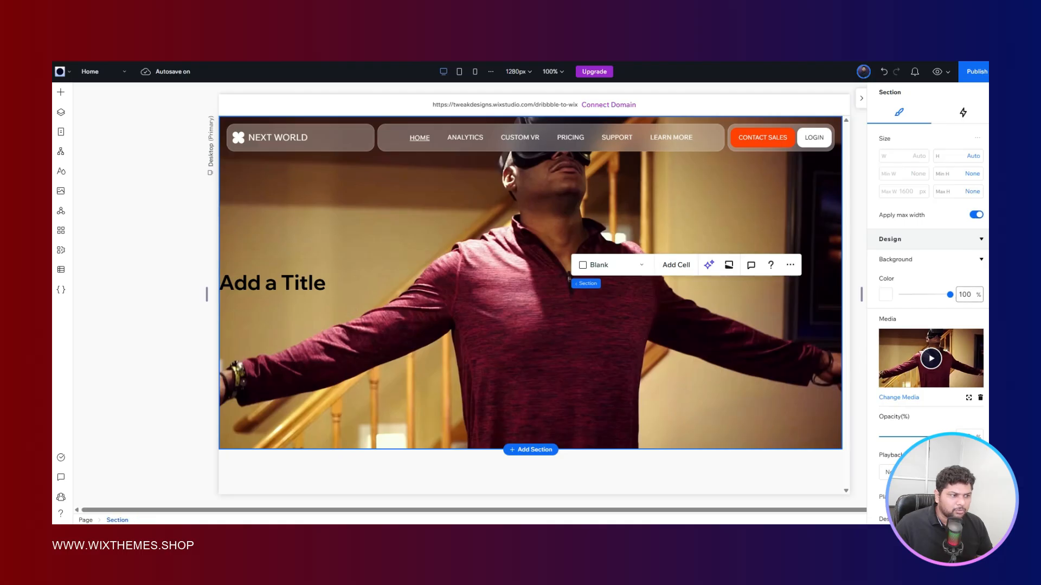
scroll(914, 284, "down", 10)
left_click(914, 284)
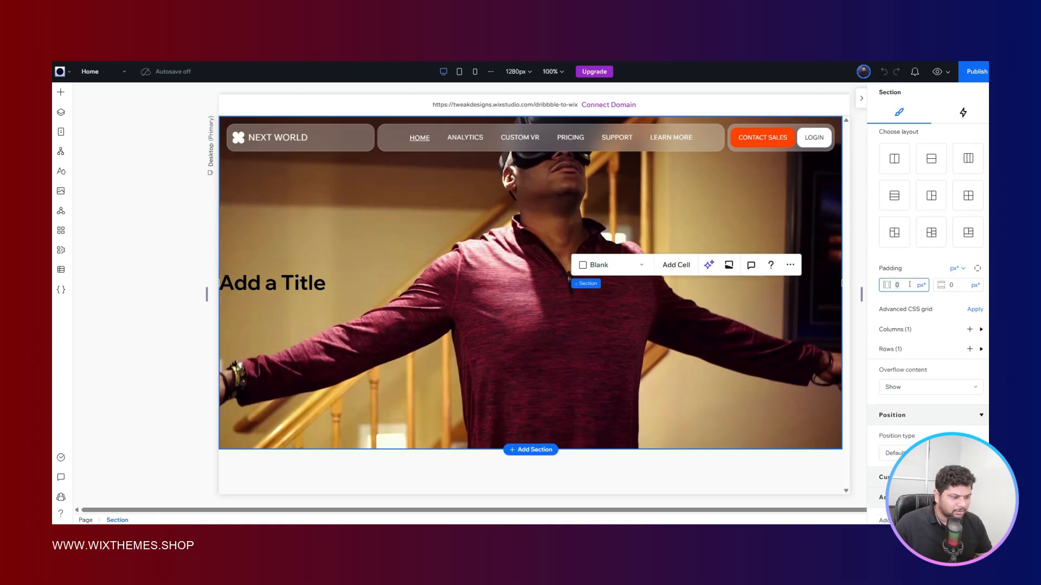
type("16")
key("Return")
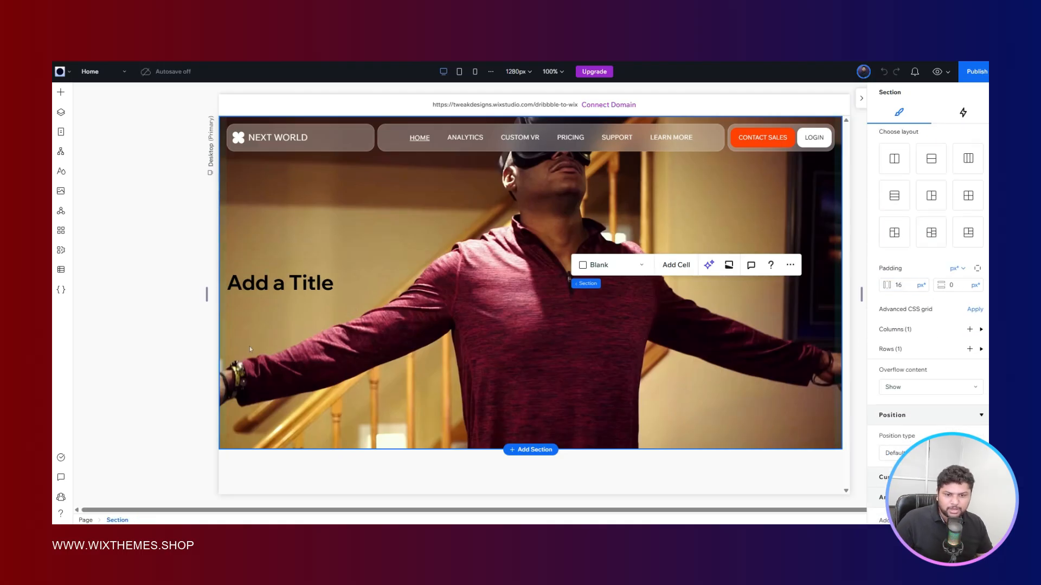
- Apply the Heading 1 style to the hero title and check the title wording in the Figma reference
left_click(285, 284)
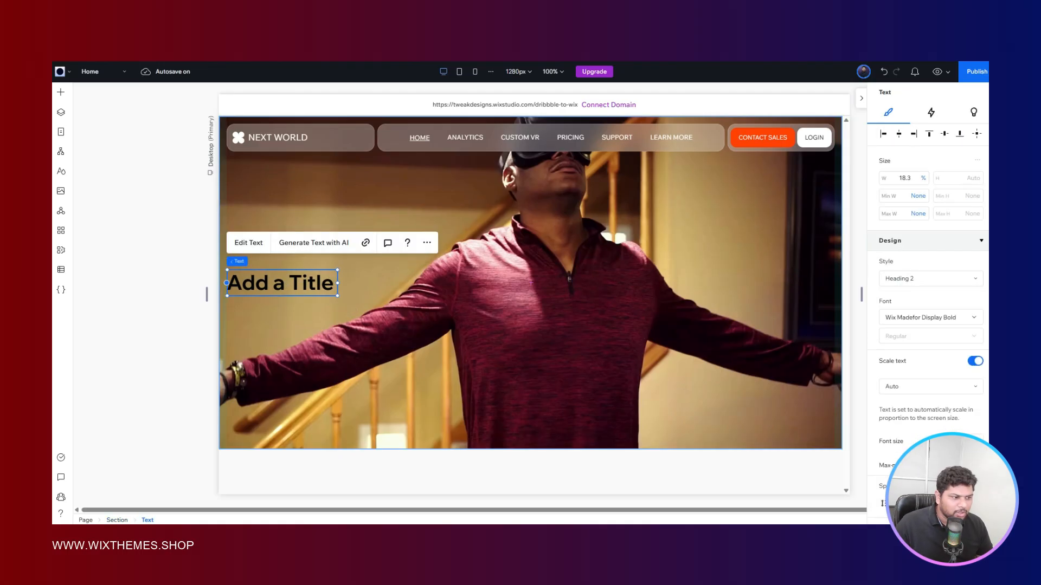
left_click(911, 280)
left_click(901, 305)
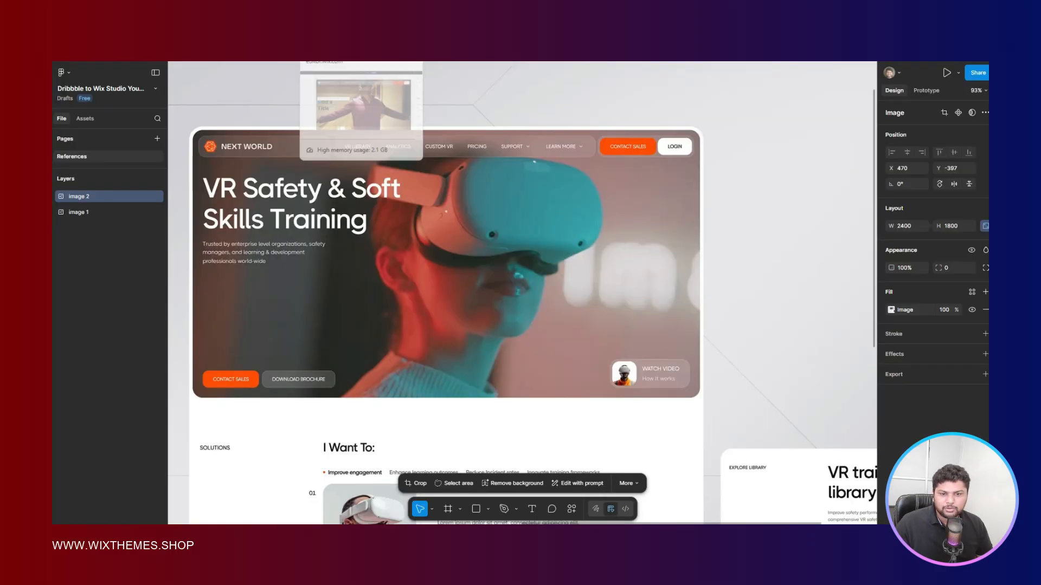
left_click(339, 62)
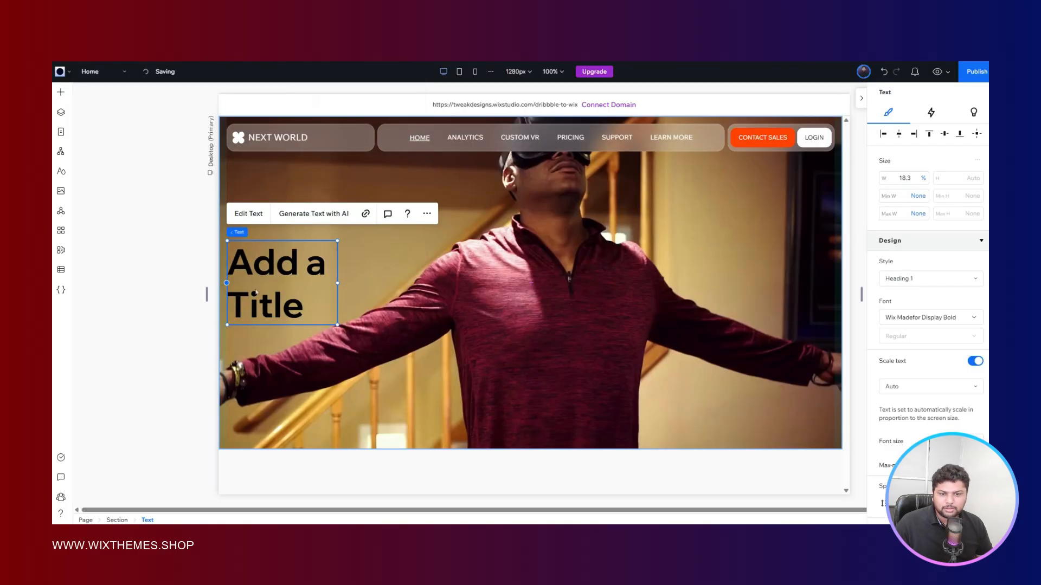
- Replace the hero title's text with "VR Safety & Soft Skills Training" and widen its text box to about 51.3%
double_click(300, 274)
type("VR Safer")
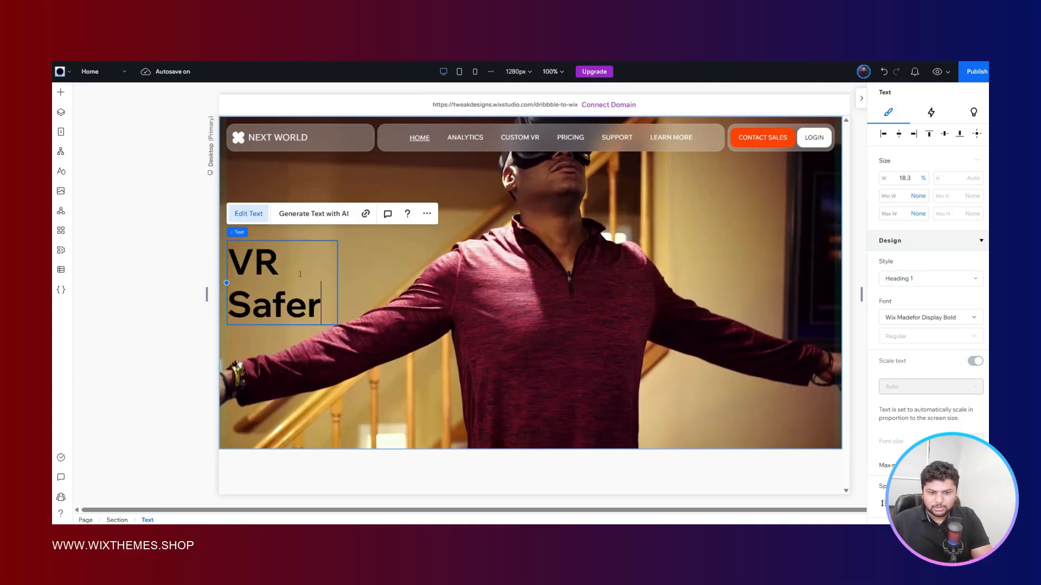
key("BackSpace")
type("t")
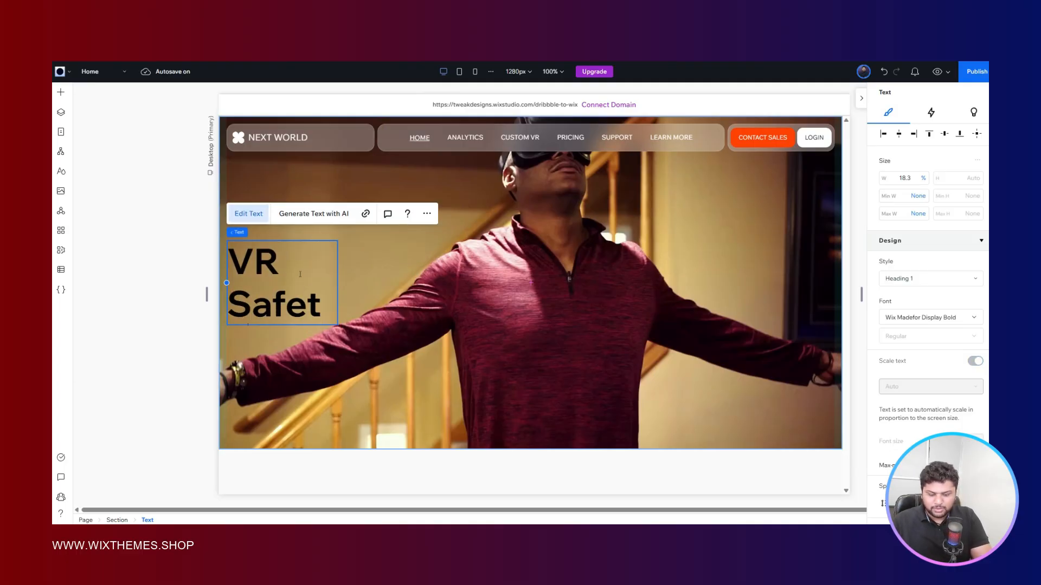
type("y & So")
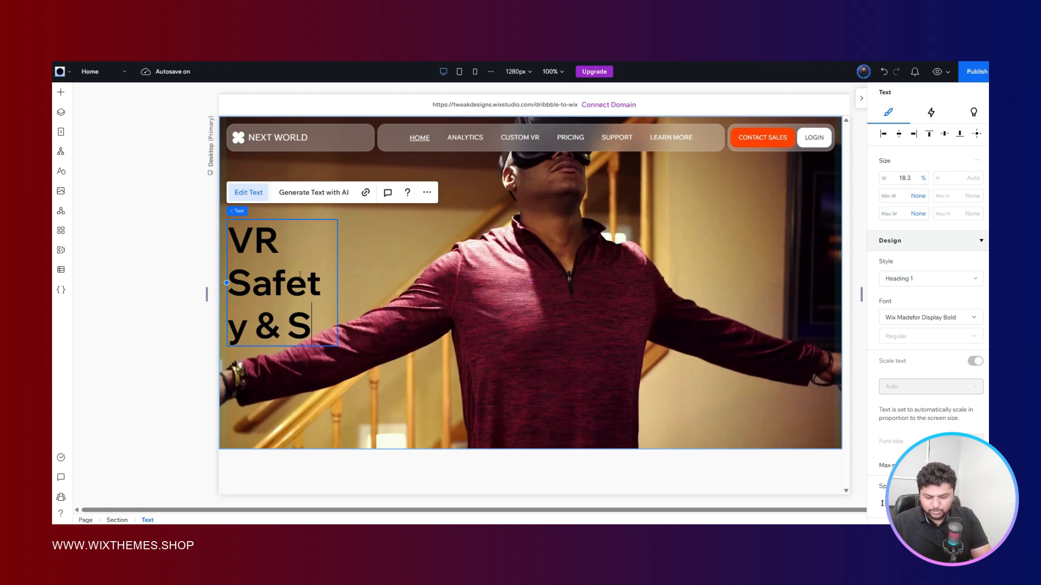
key("BackSpace")
key("BackSpace")
type("Soft Skil")
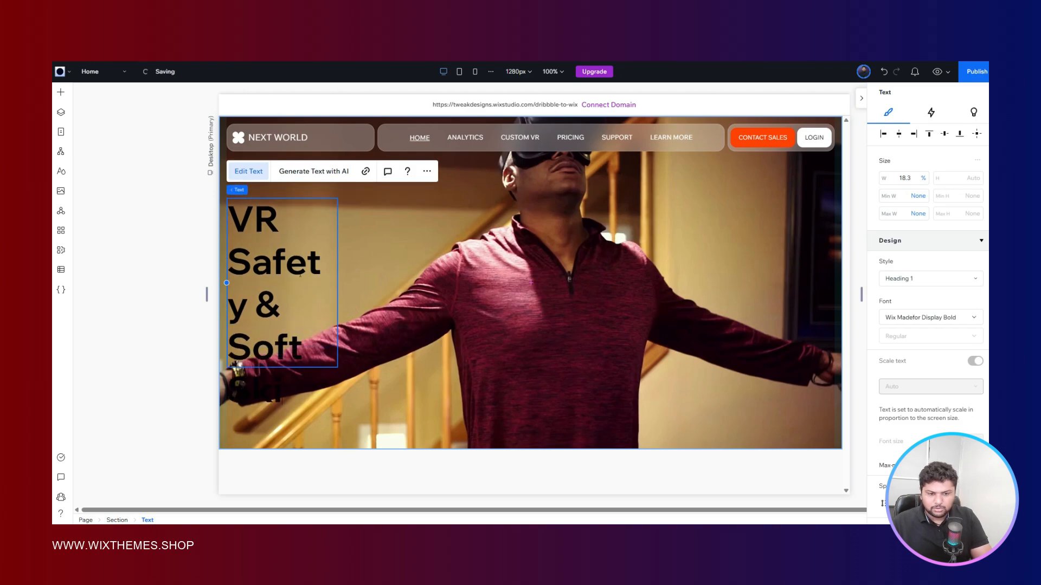
type("ls")
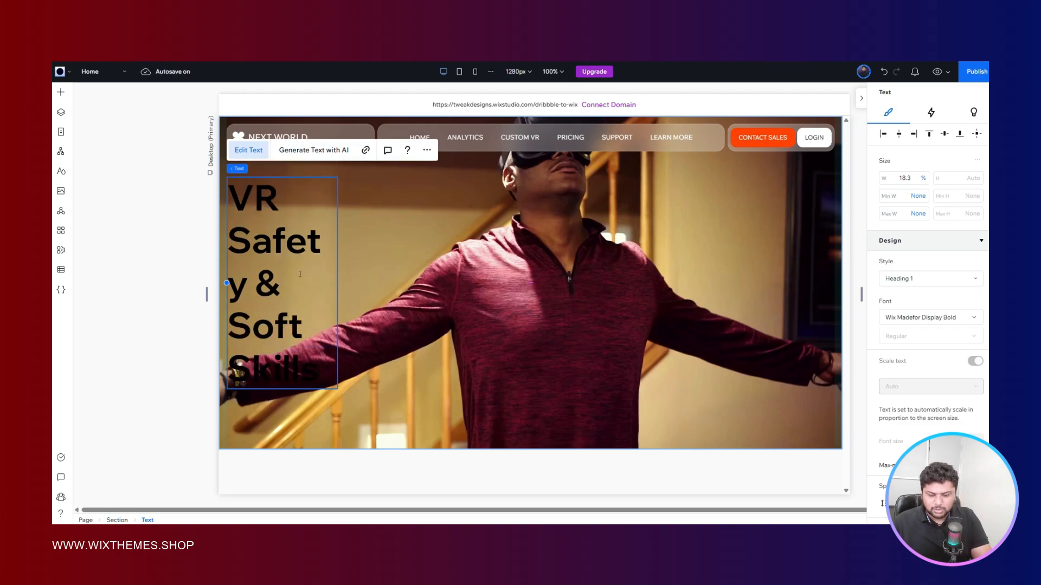
type(" Training")
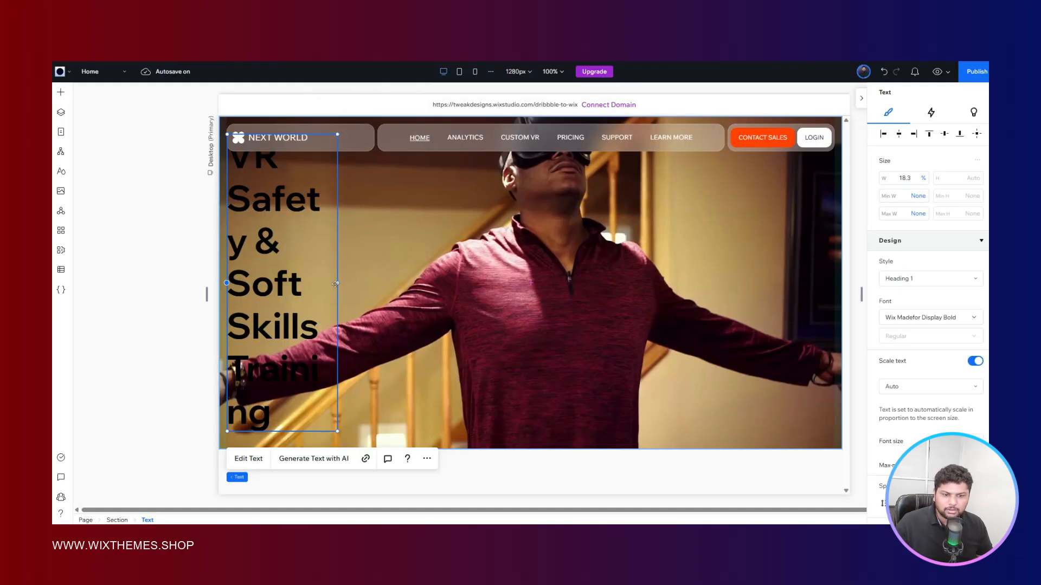
left_click_drag(337, 282, 517, 261)
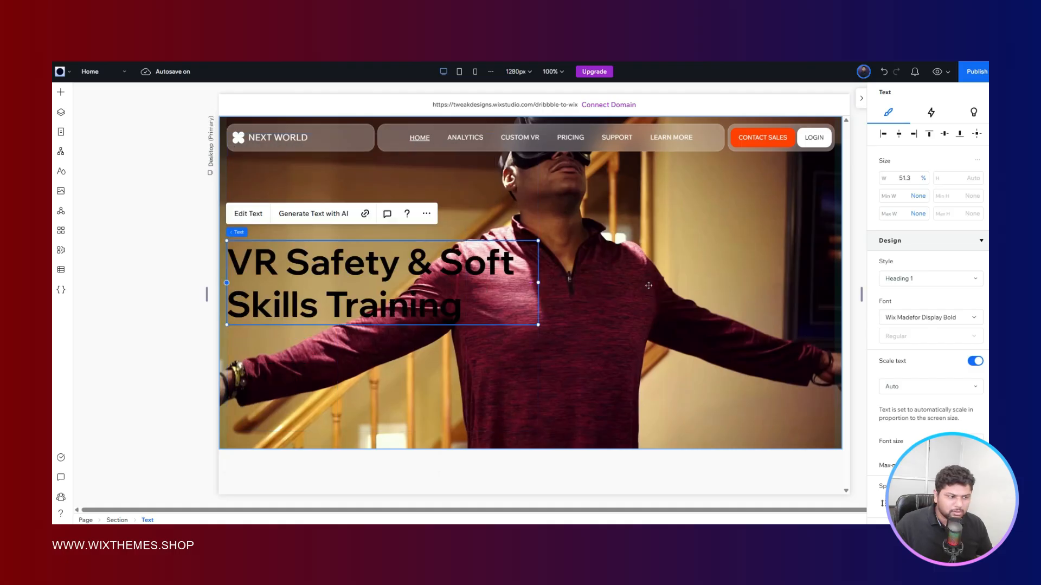
- Change the hero title's font to Wix Madefor Display in Semi Bold weight
scroll(921, 262, "down", 2)
left_click(922, 219)
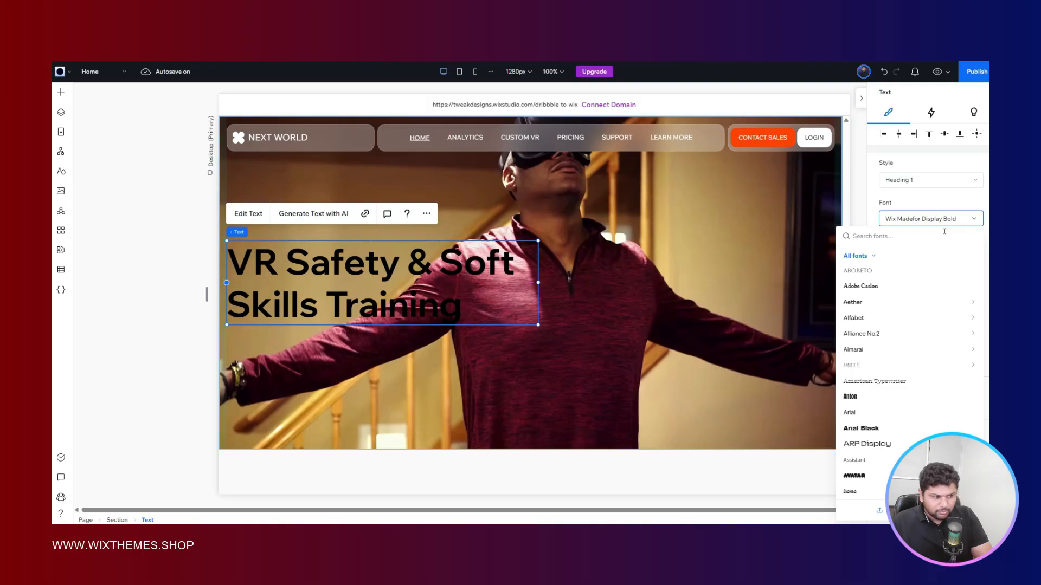
type("madef")
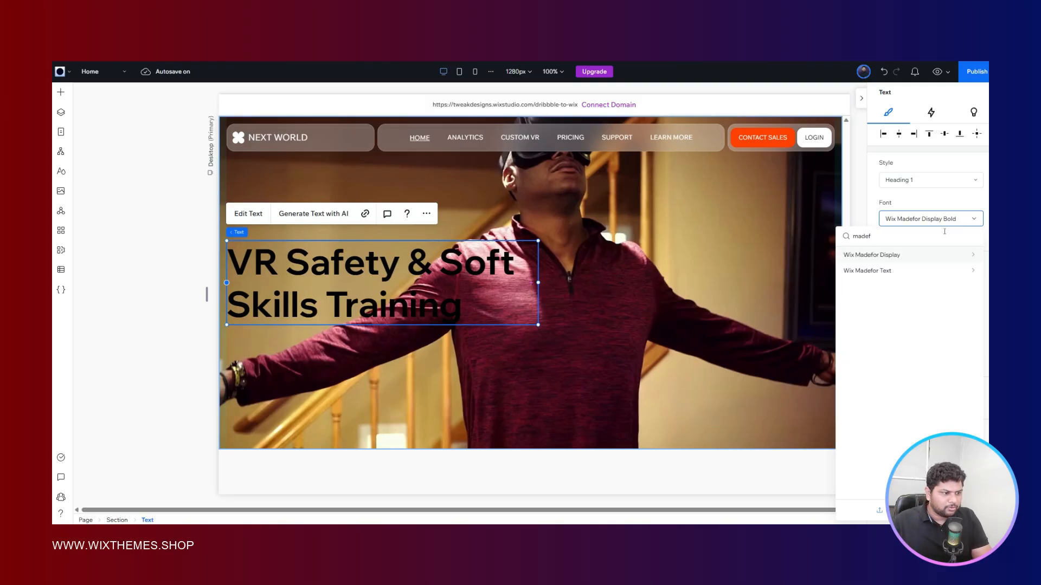
left_click(917, 255)
left_click(905, 238)
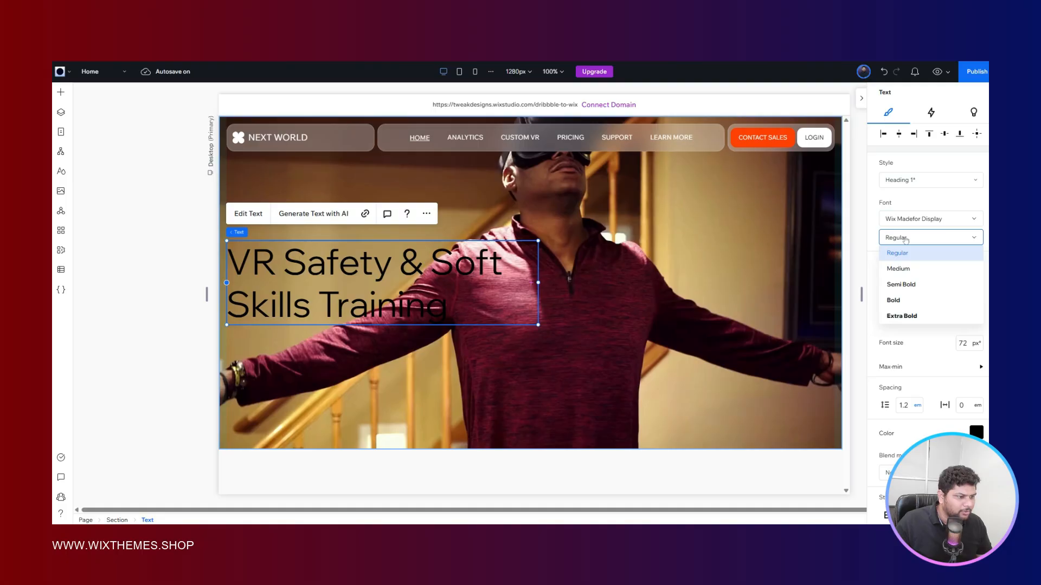
left_click(898, 283)
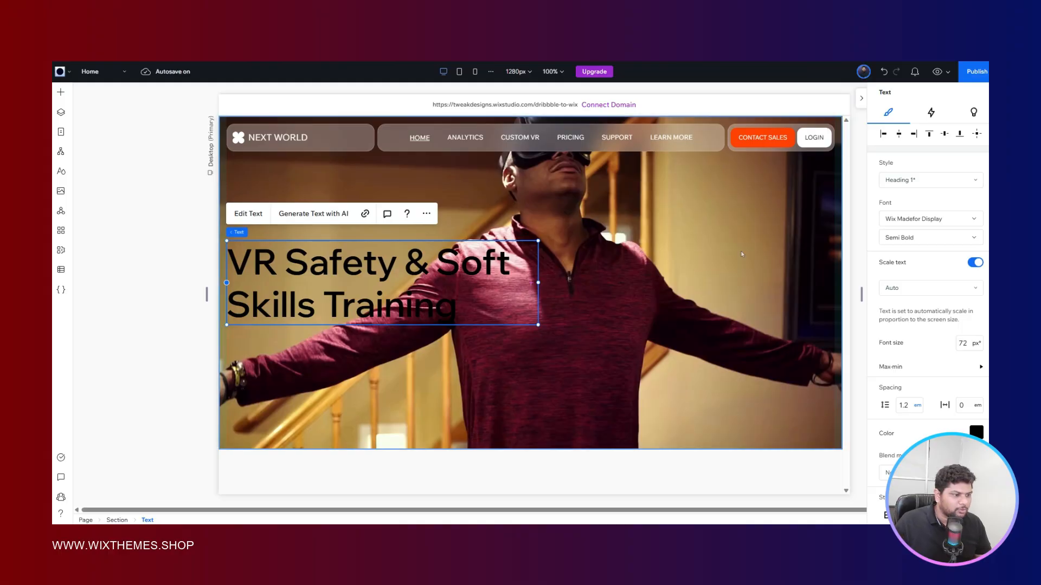
- Try the Medium weight on the hero title, and return it to Semi Bold
left_click(938, 237)
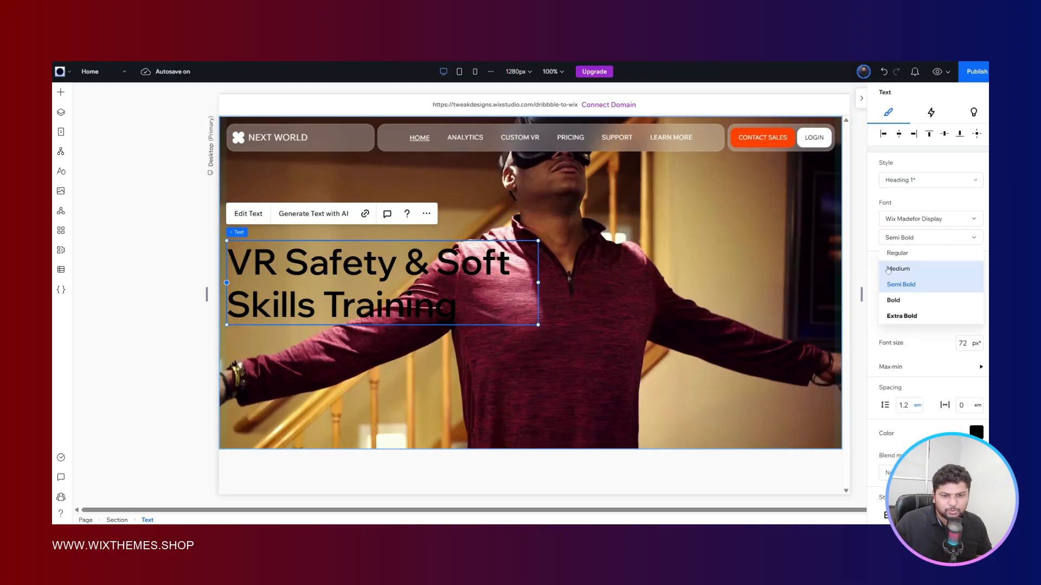
left_click(909, 269)
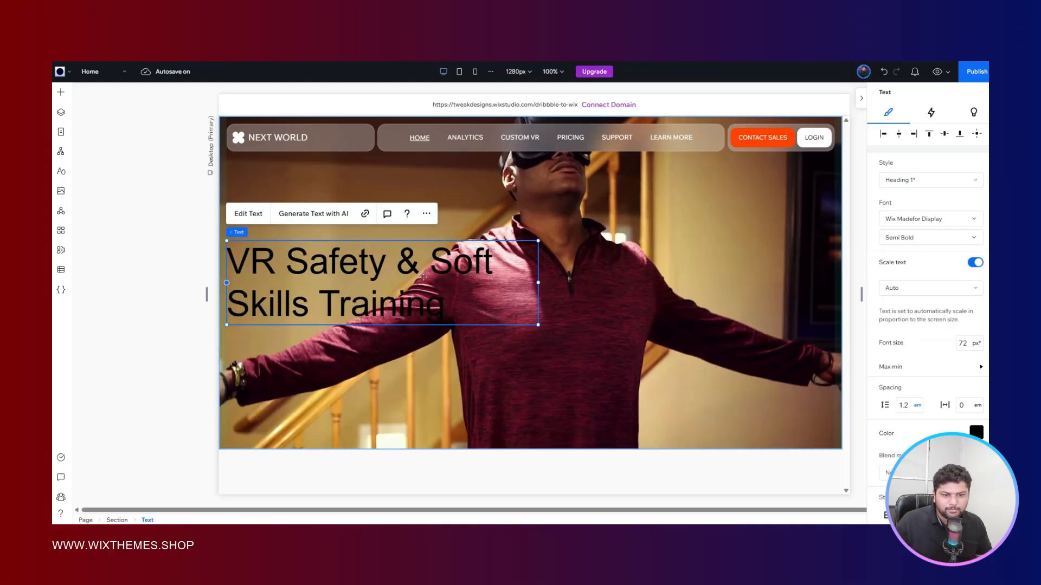
left_click(898, 240)
left_click(902, 287)
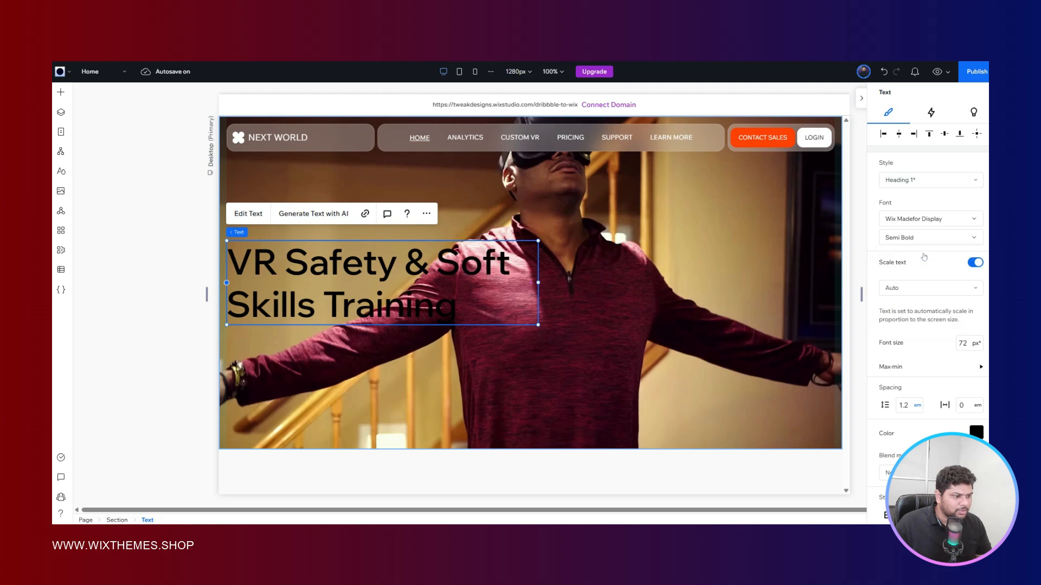
- Set the hero title's text color to the white theme color and compare it with the Figma reference
scroll(925, 255, "down", 4)
left_click(976, 235)
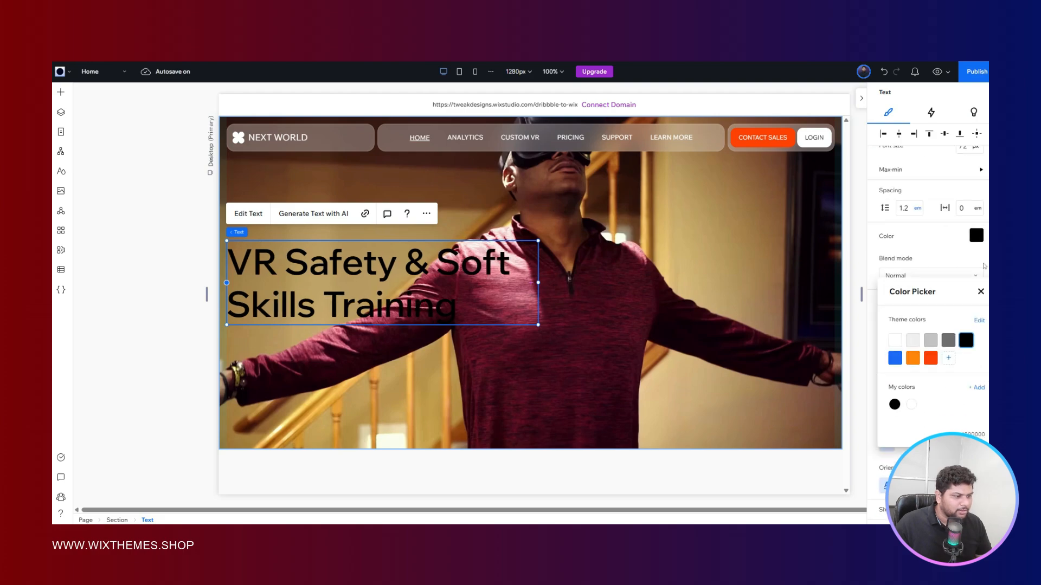
left_click(895, 339)
key("Escape")
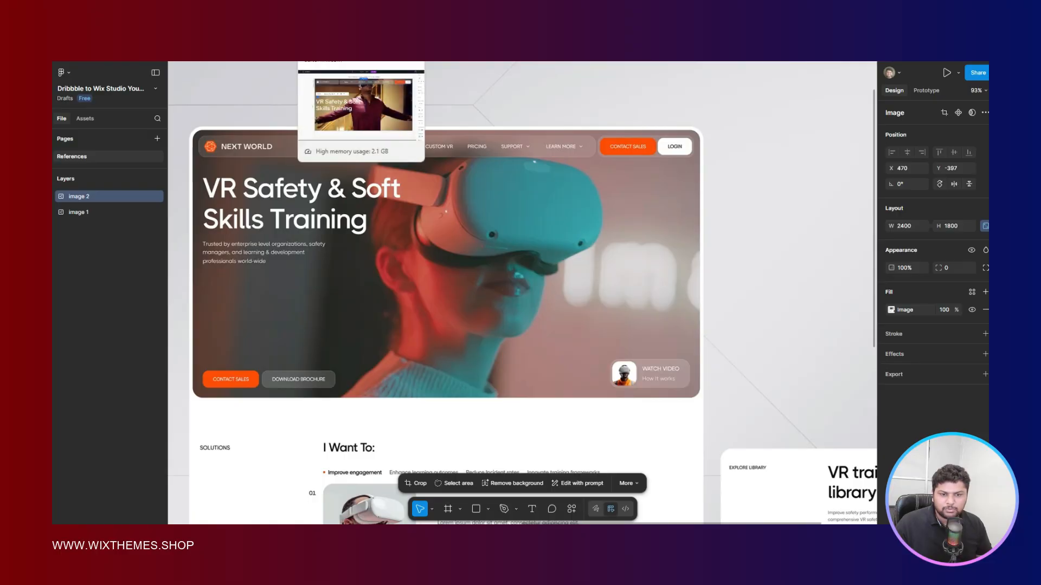
left_click(342, 62)
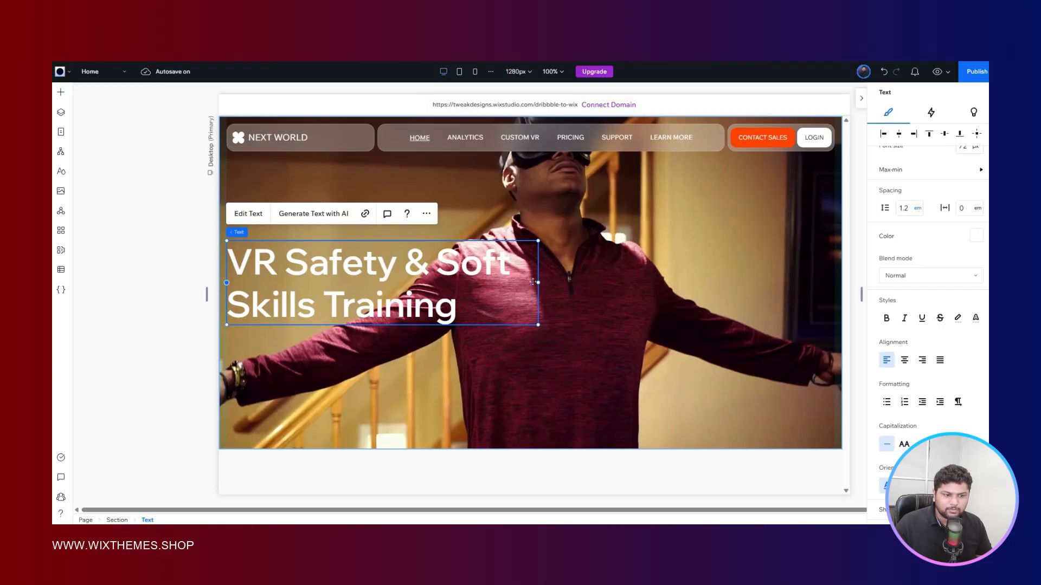
- Narrow the hero title's text box and set its font size to 64 px so it fits on two lines
left_click_drag(537, 283, 482, 283)
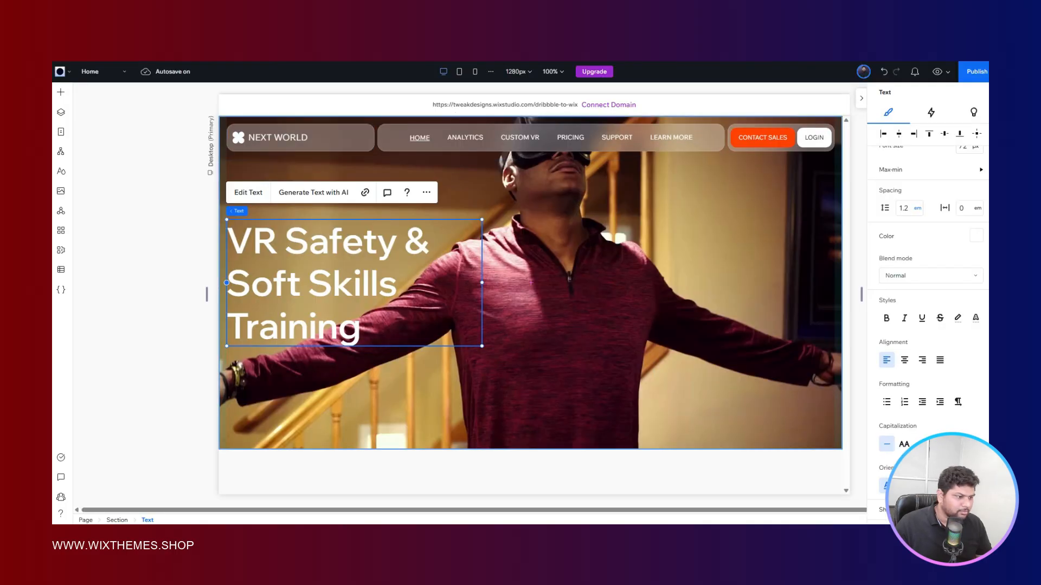
scroll(969, 299, "up", 3)
double_click(969, 300)
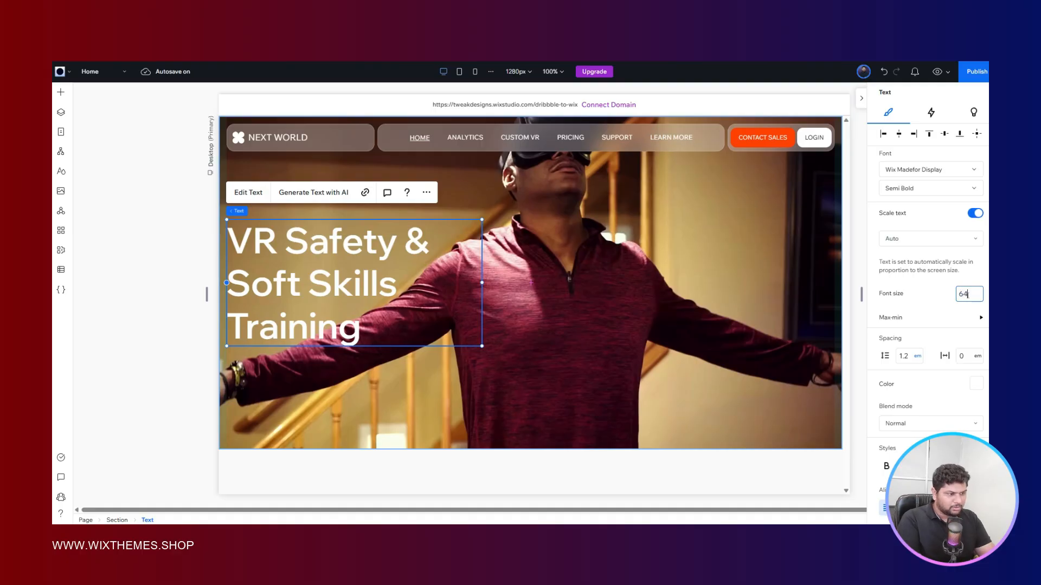
type("64")
key("Return")
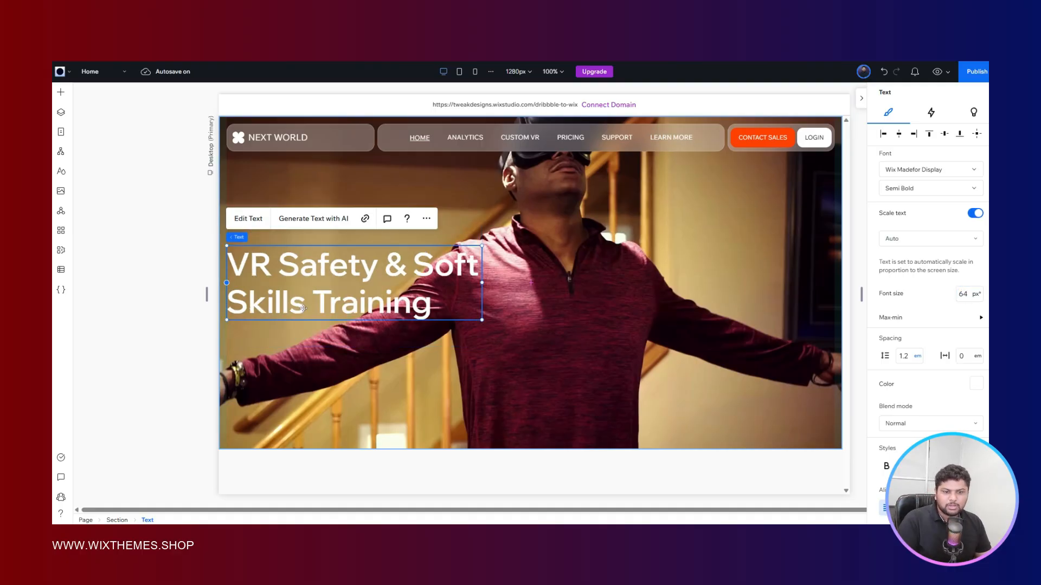
- Move the hero title up to just below the header's logo and preview the layout on a wider canvas
left_click_drag(339, 271, 301, 237)
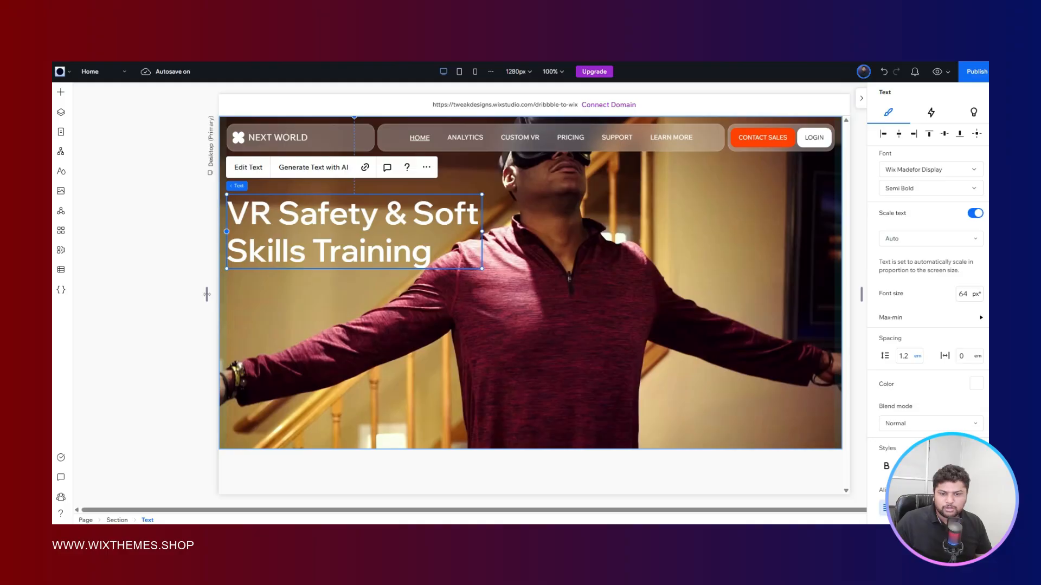
left_click_drag(208, 296, 112, 272)
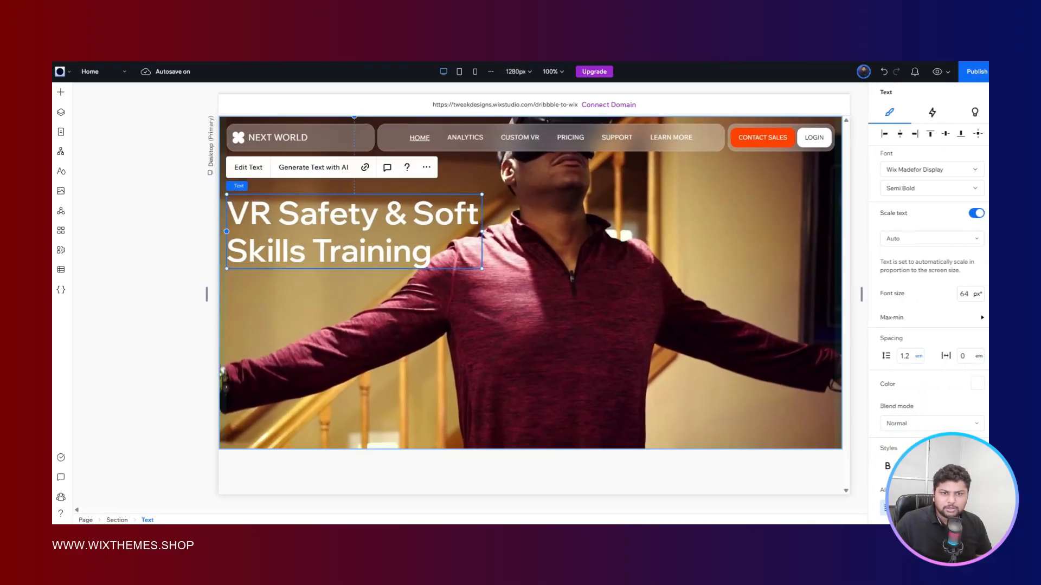
key("alt+Tab")
key("alt+Tab")
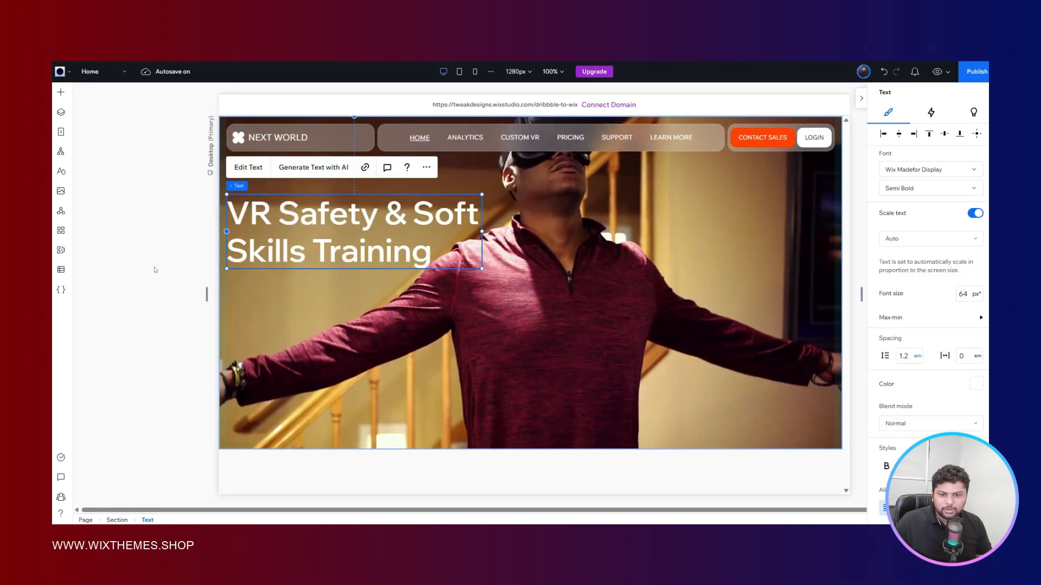
- Quick-add a paragraph text to the hero section below the title
right_click(273, 293)
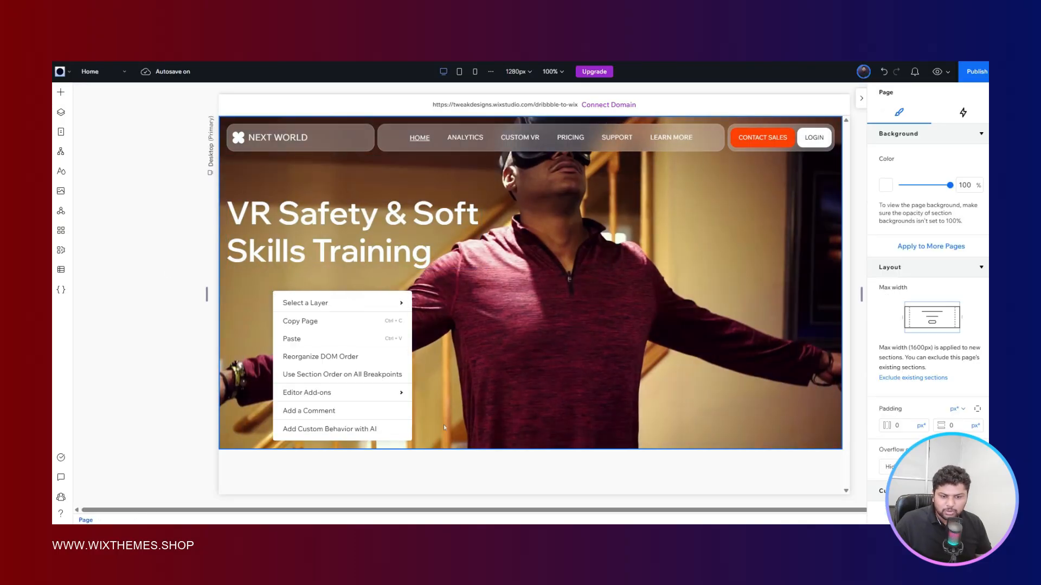
mouse_move(343, 307)
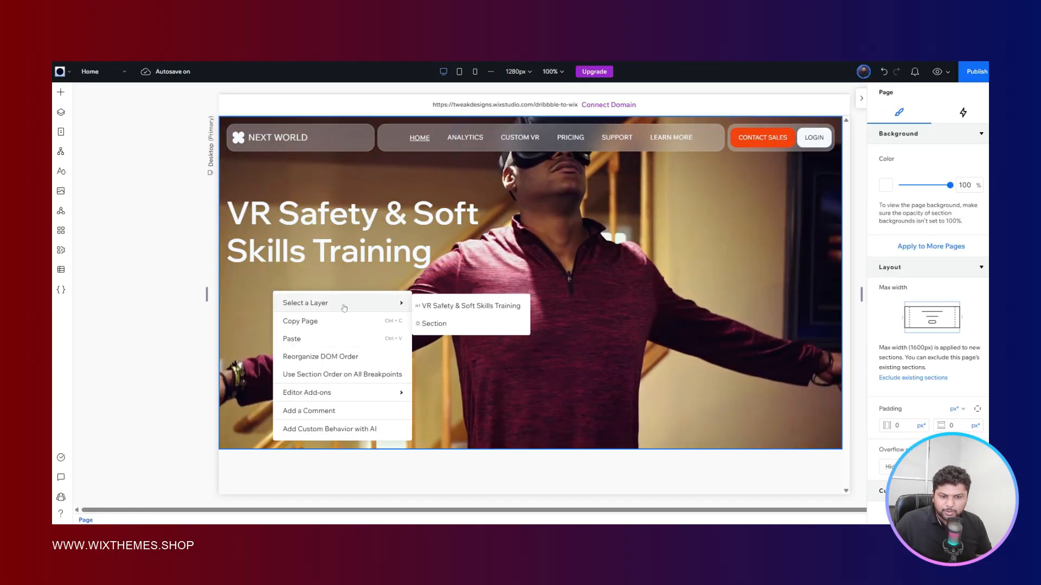
left_click(242, 290)
right_click(242, 291)
mouse_move(326, 382)
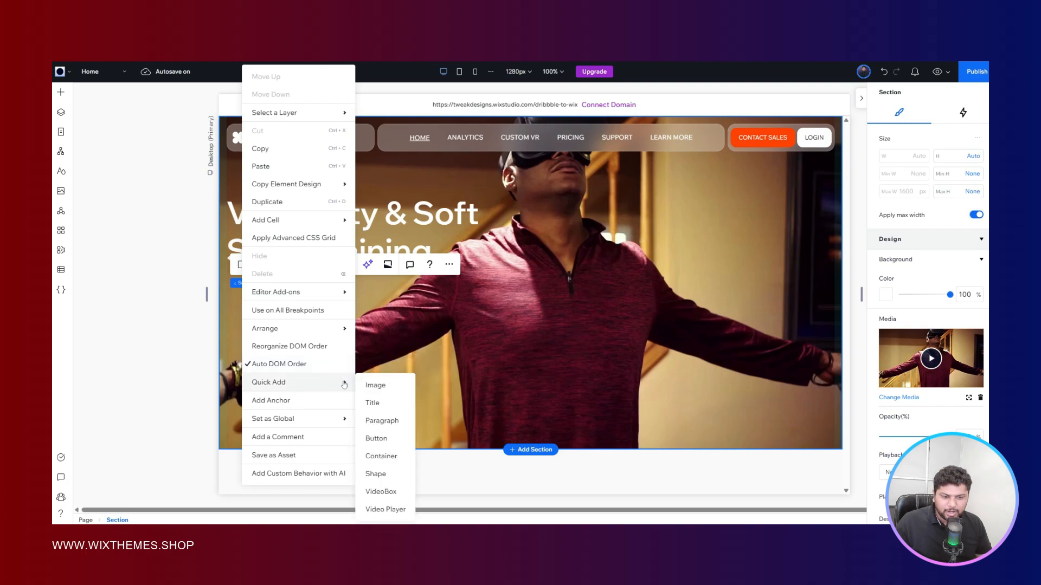
left_click(382, 421)
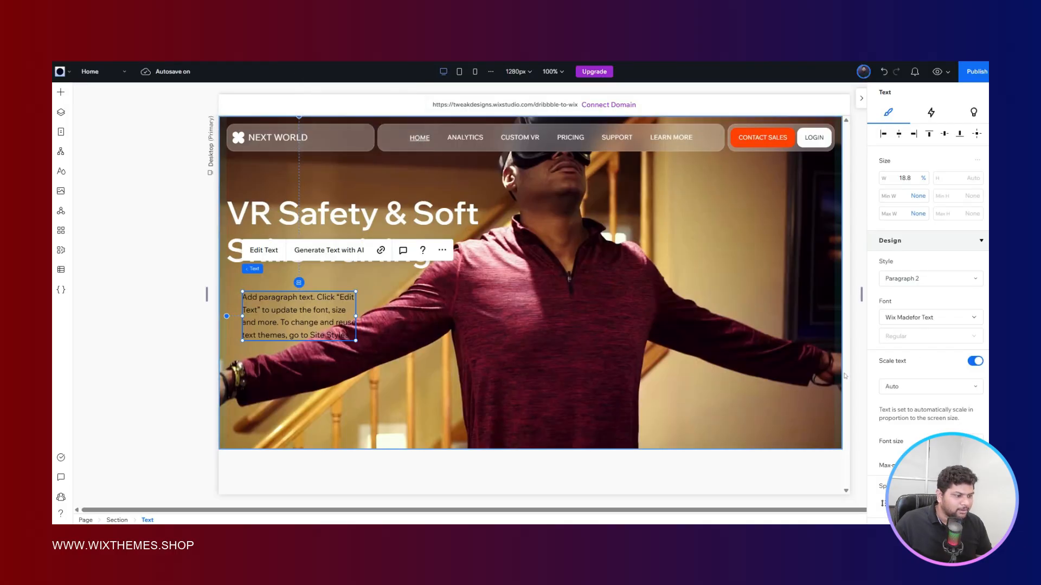
- Set the new paragraph's text color to the light grey theme color, Color 2
scroll(954, 333, "down", 5)
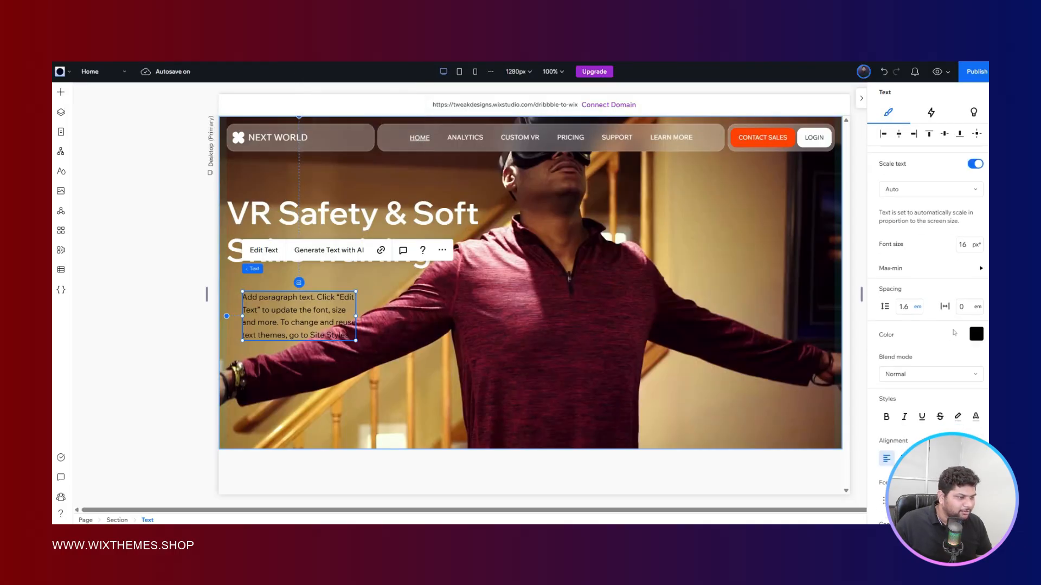
left_click(980, 335)
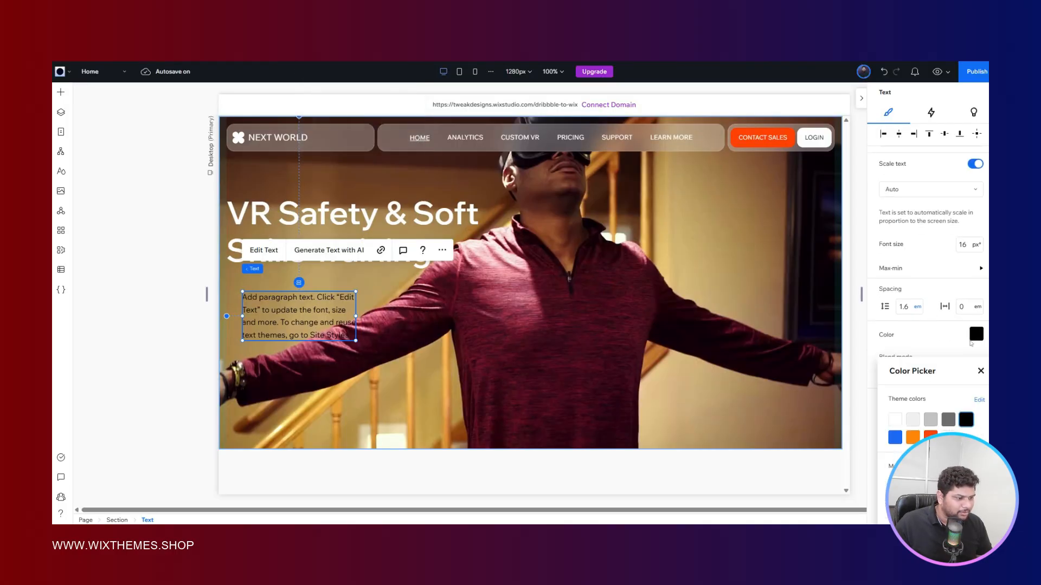
left_click(900, 352)
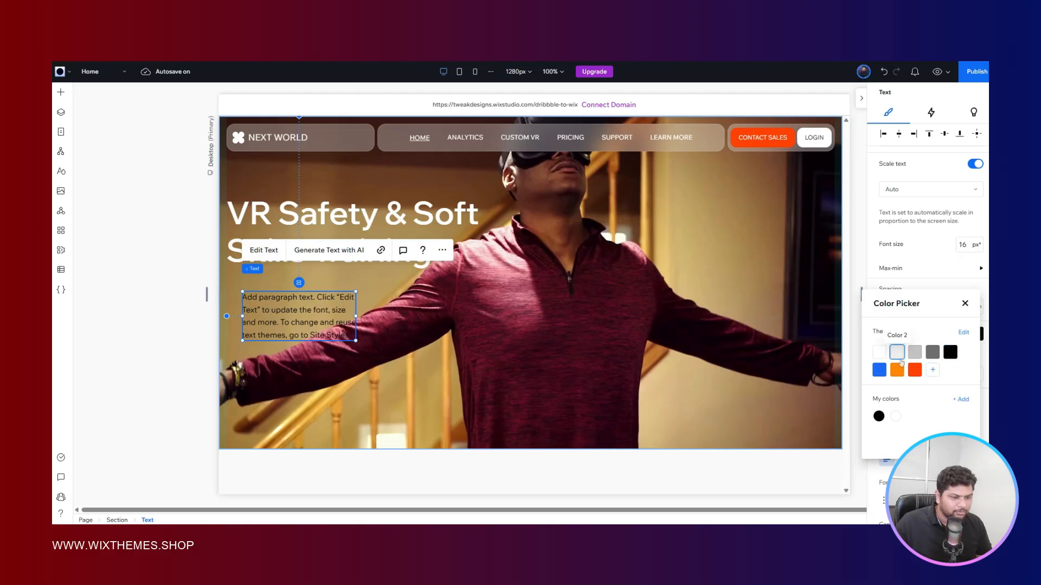
- Move the hero paragraph up directly below the title, align it with the title's left edge, and widen its box to about 341 px
left_click(192, 301)
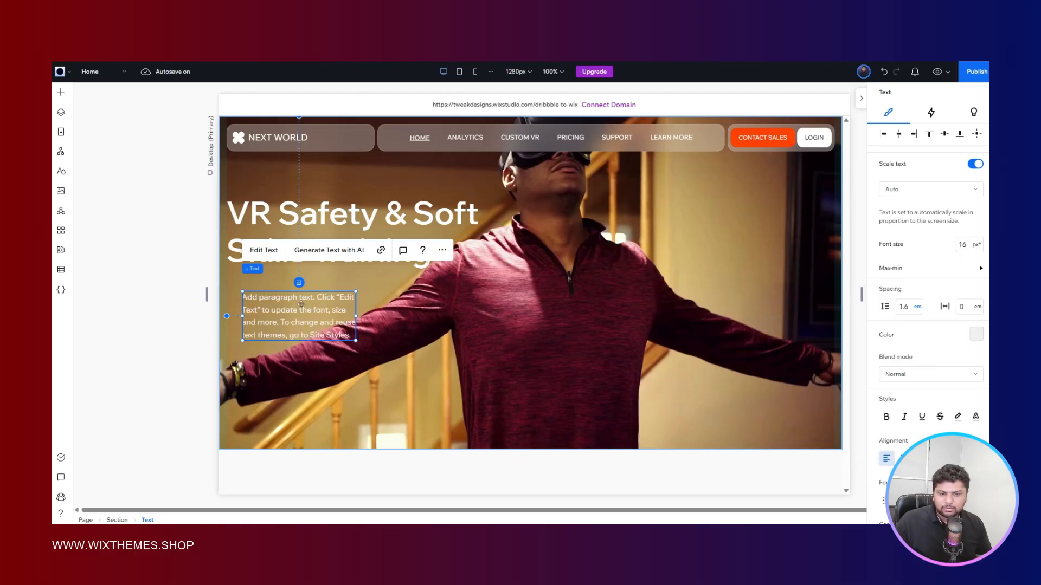
left_click_drag(266, 309, 250, 287)
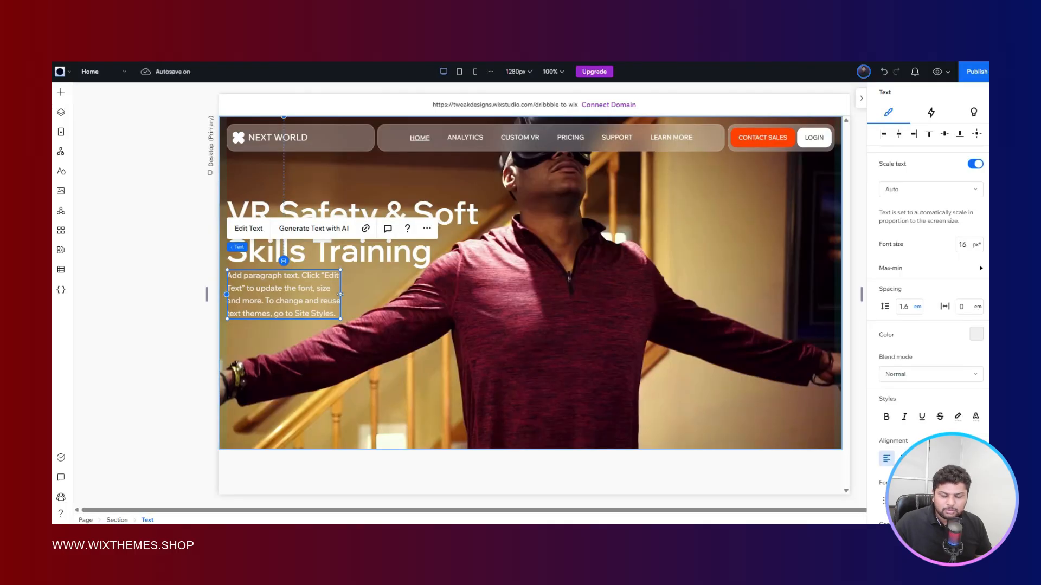
left_click_drag(339, 296, 394, 294)
- Apply a smaller paragraph style to the hero paragraph and reapply the light grey theme color, Color 2
scroll(944, 282, "up", 5)
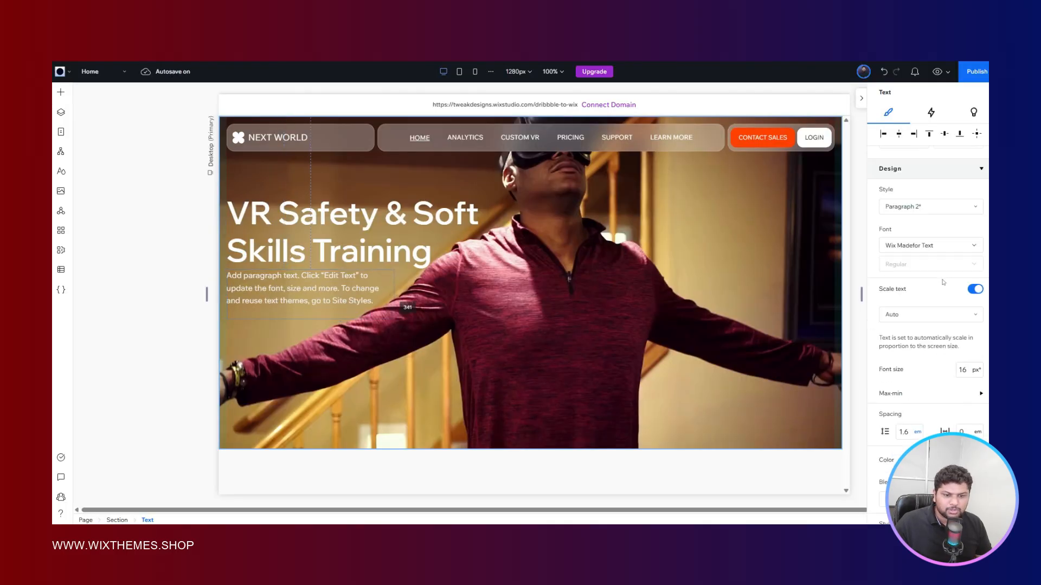
left_click(924, 230)
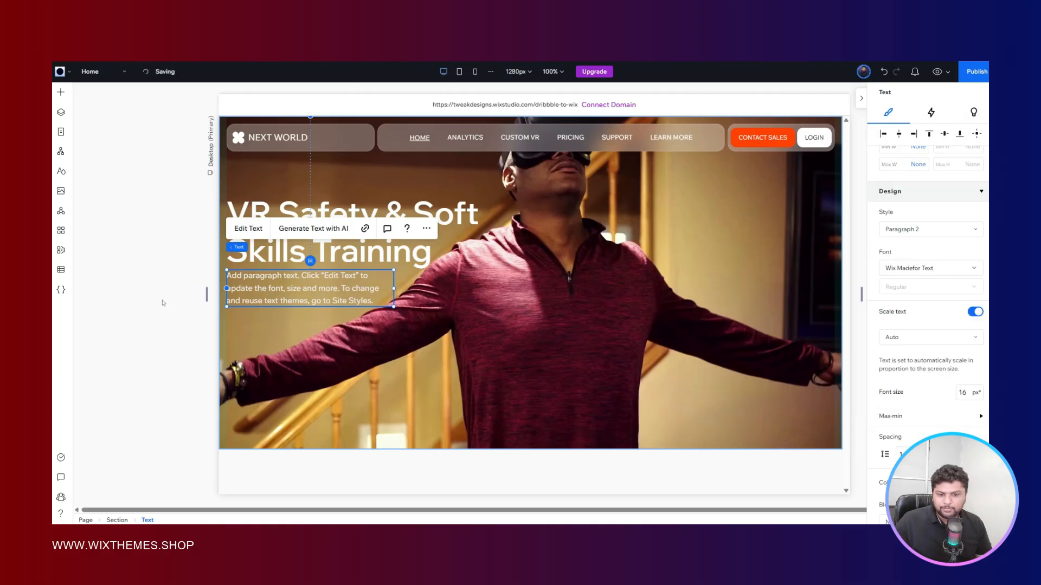
scroll(961, 347, "down", 5)
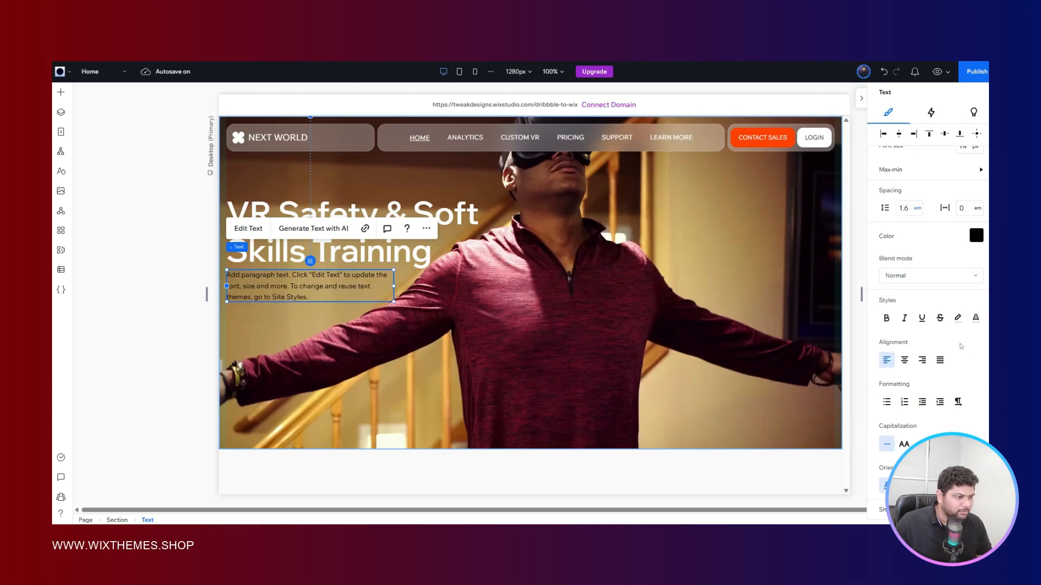
left_click(976, 235)
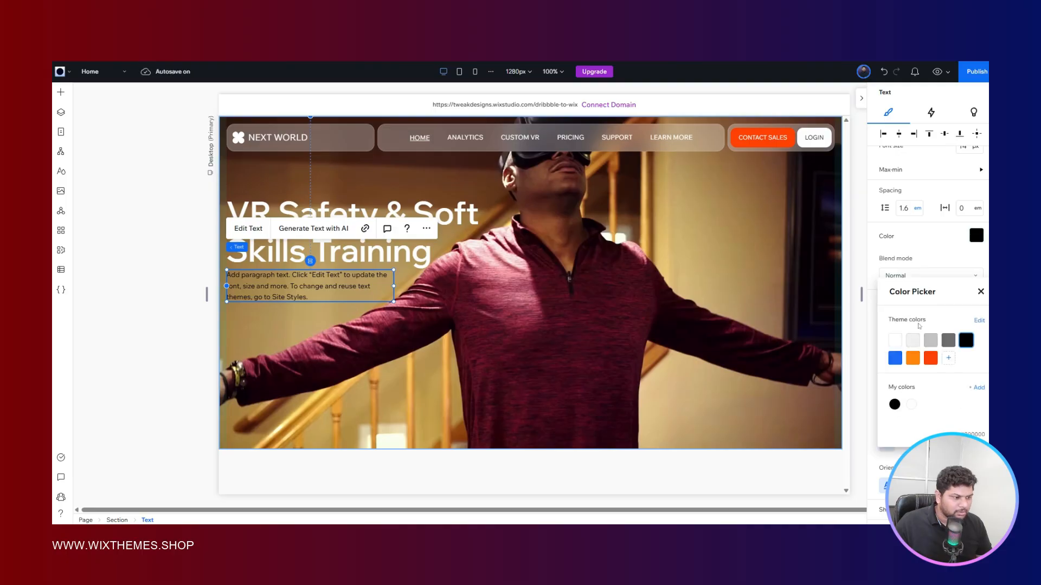
left_click(916, 342)
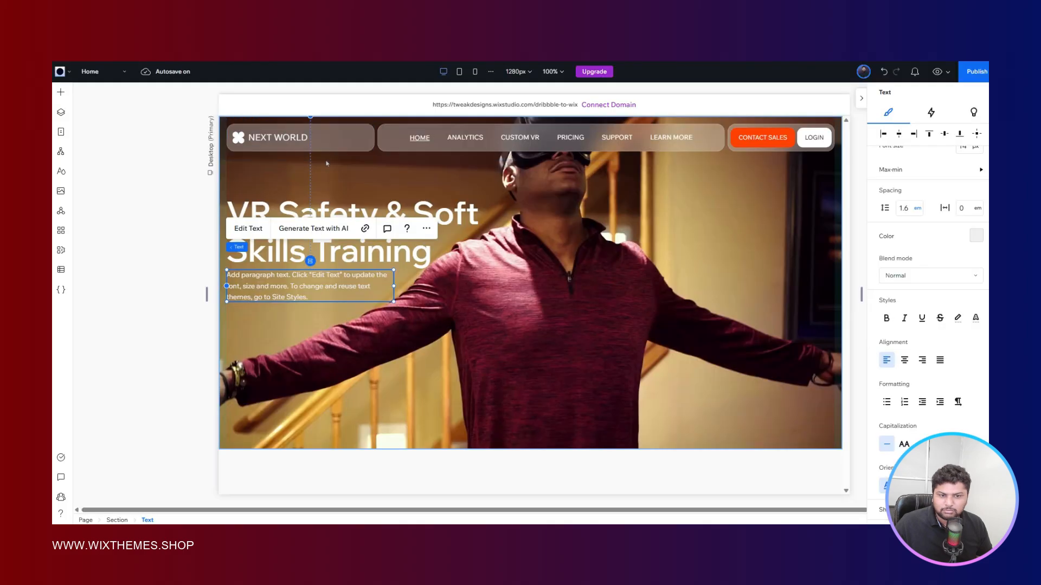
- Stack the hero title and paragraph together vertically with an item spacing of 24 px
left_click_drag(277, 341, 300, 223)
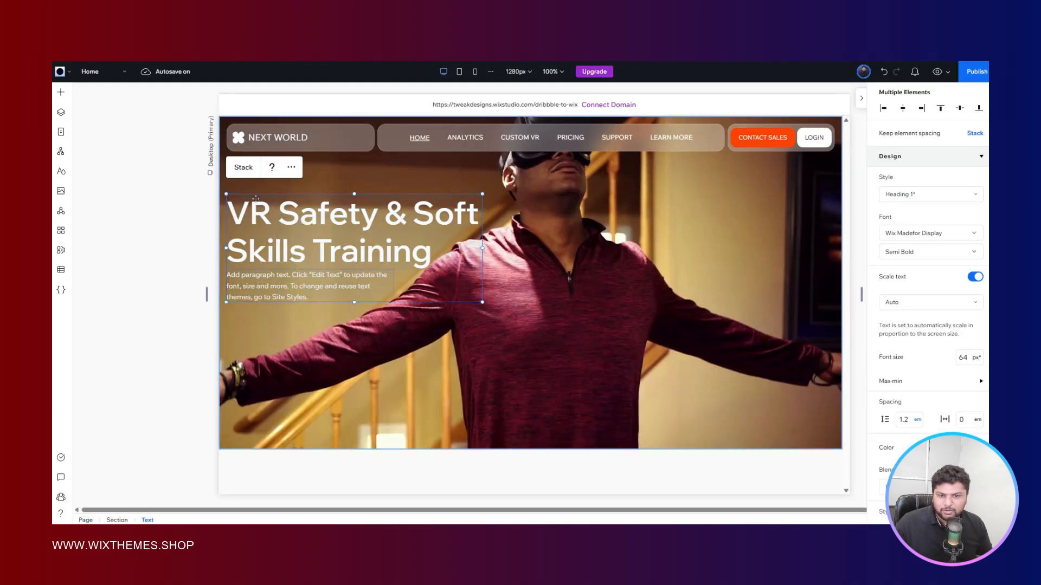
left_click(246, 168)
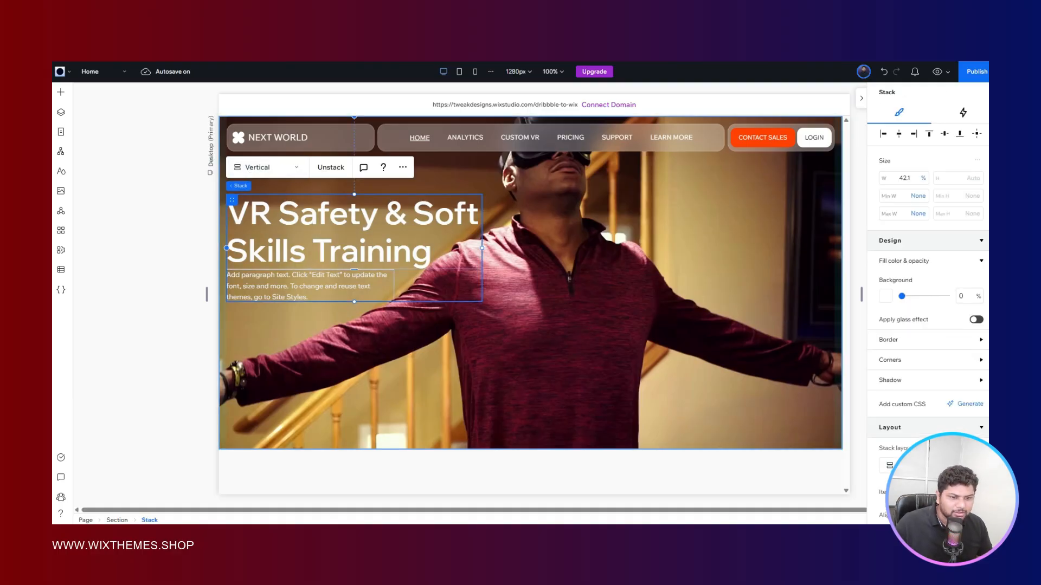
left_click(963, 203)
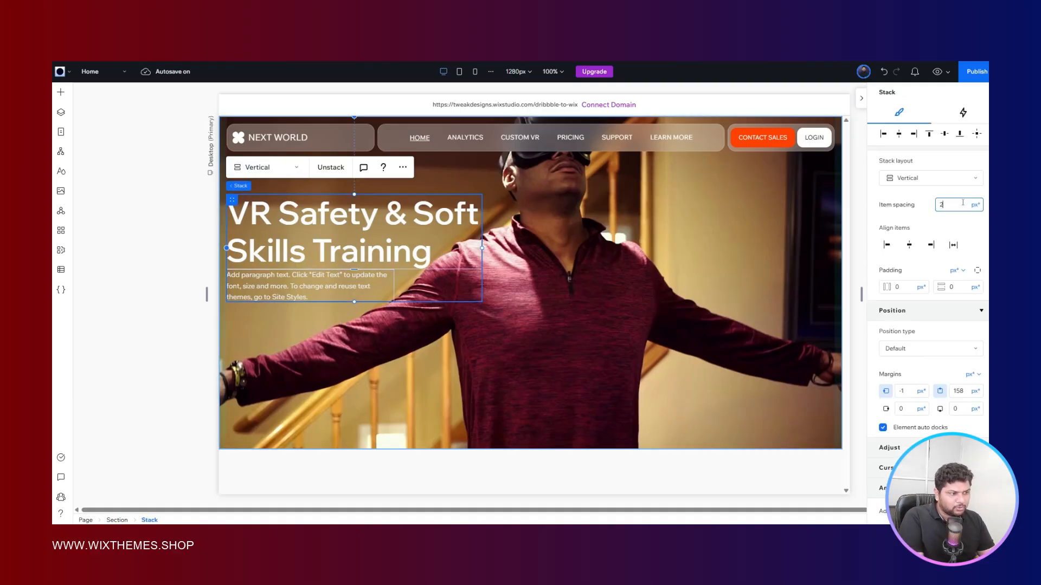
type("24")
key("Return")
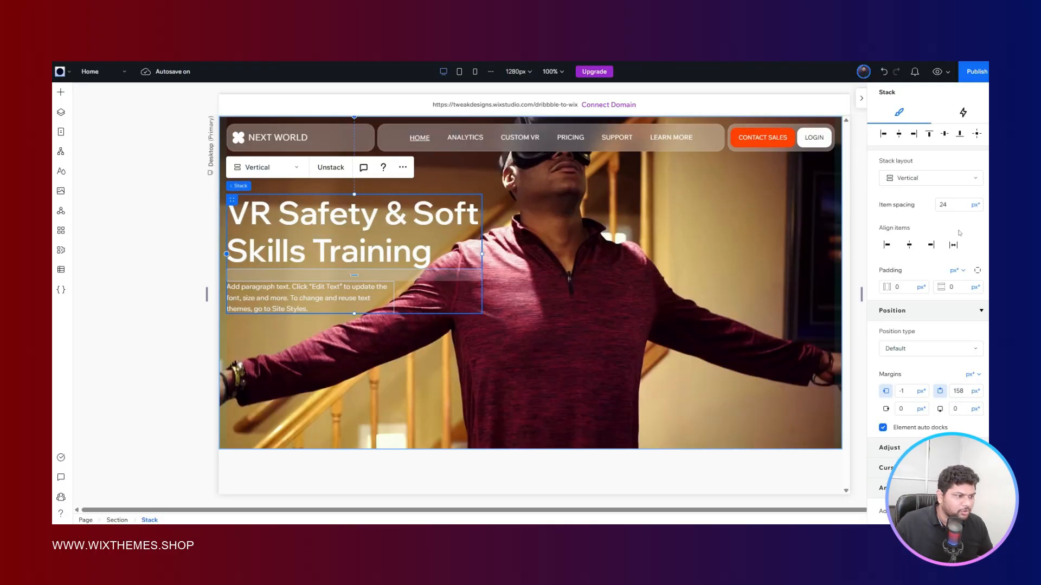
- Reduce the spacing between the stacked title and paragraph to 20 px and finally to 16 px
left_click(955, 205)
type("20")
key("Return")
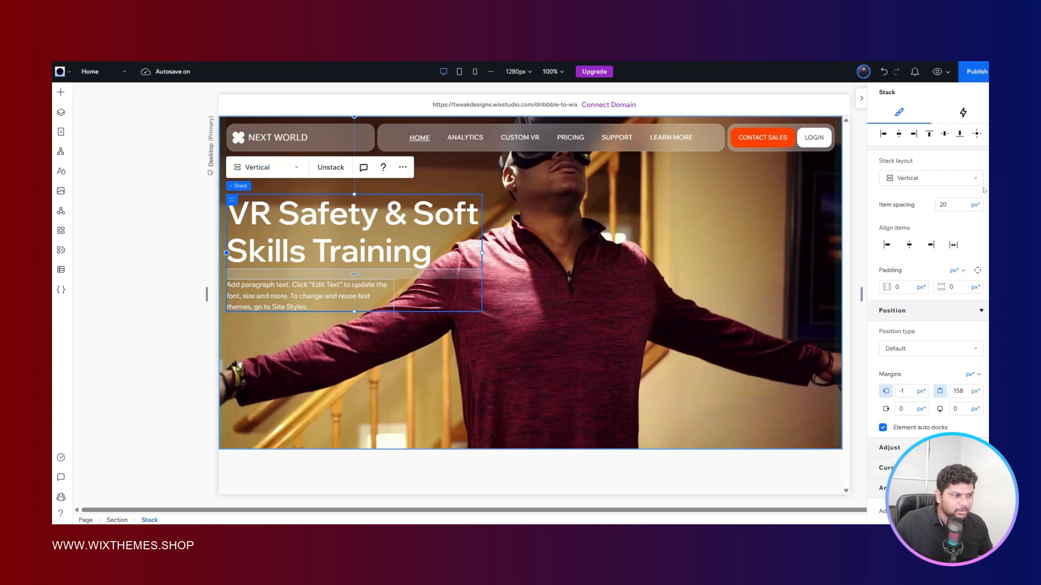
left_click(955, 205)
type("16")
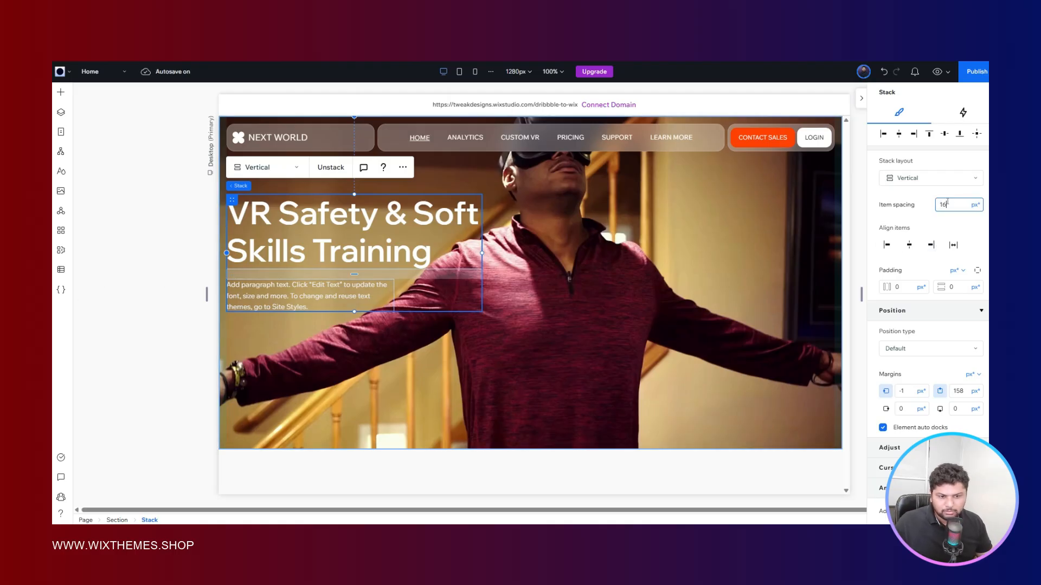
key("Return")
left_click(141, 344)
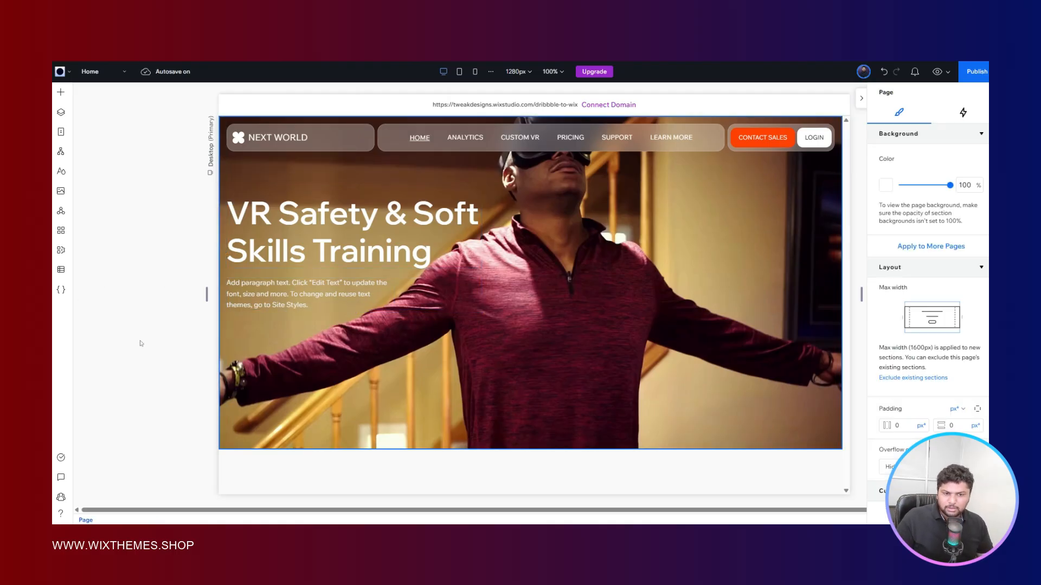
- Set the text stack's top margin to 150 px, check it against the Figma reference, and reduce it to 130 px
left_click(456, 286)
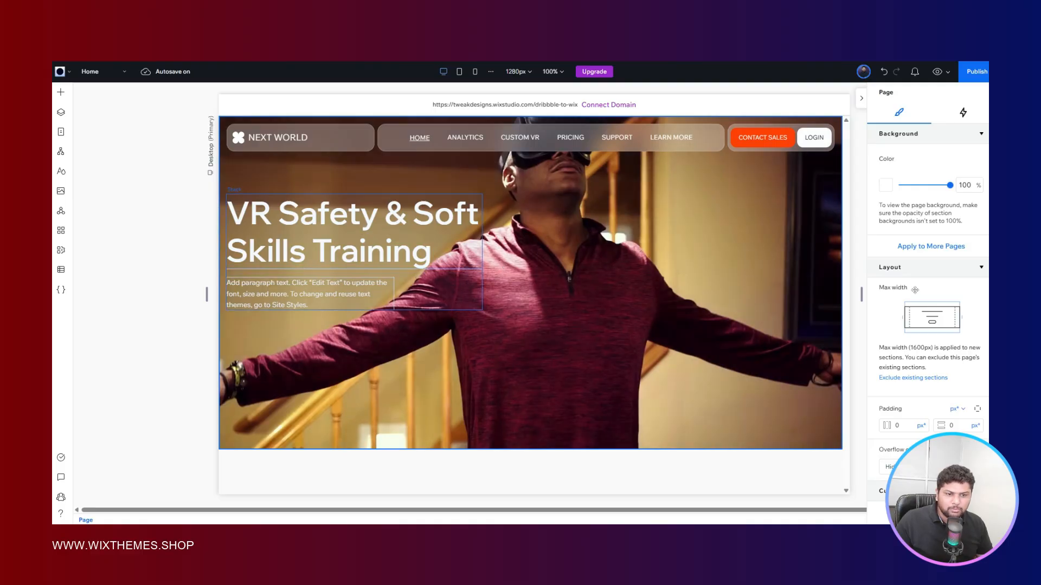
scroll(939, 241, "down", 5)
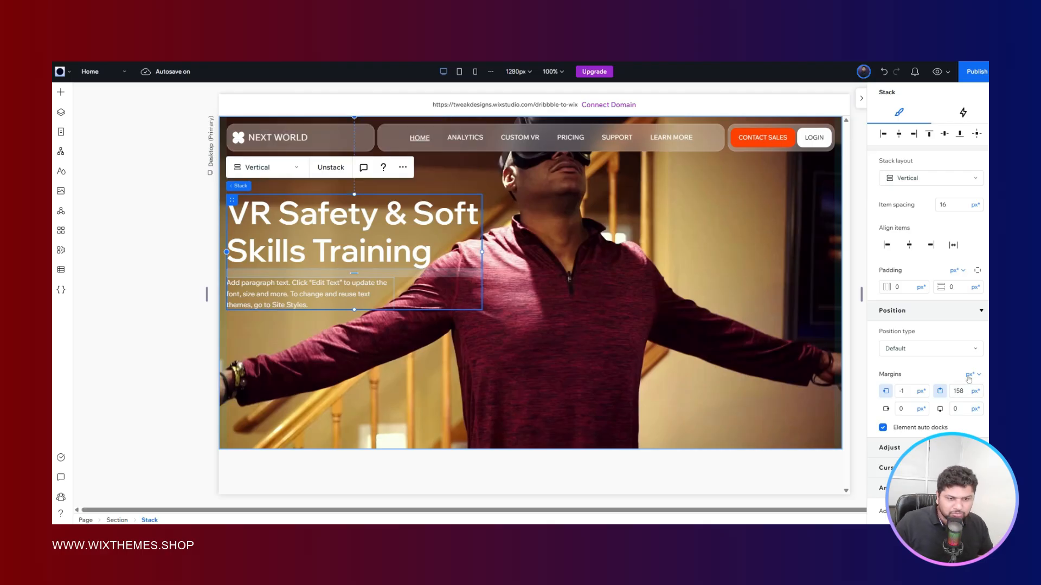
left_click(960, 391)
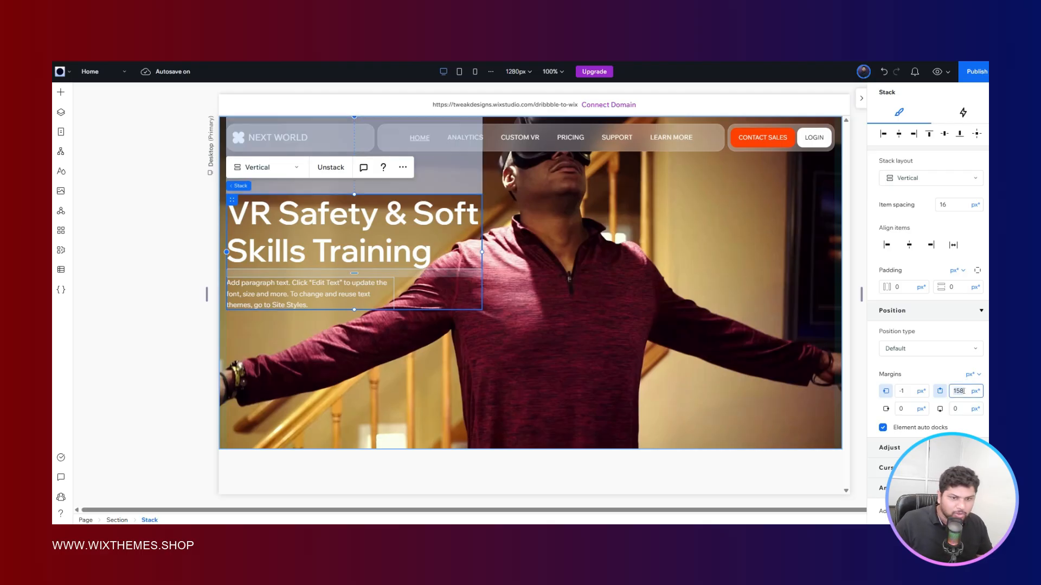
key("BackSpace")
type("0")
key("Return")
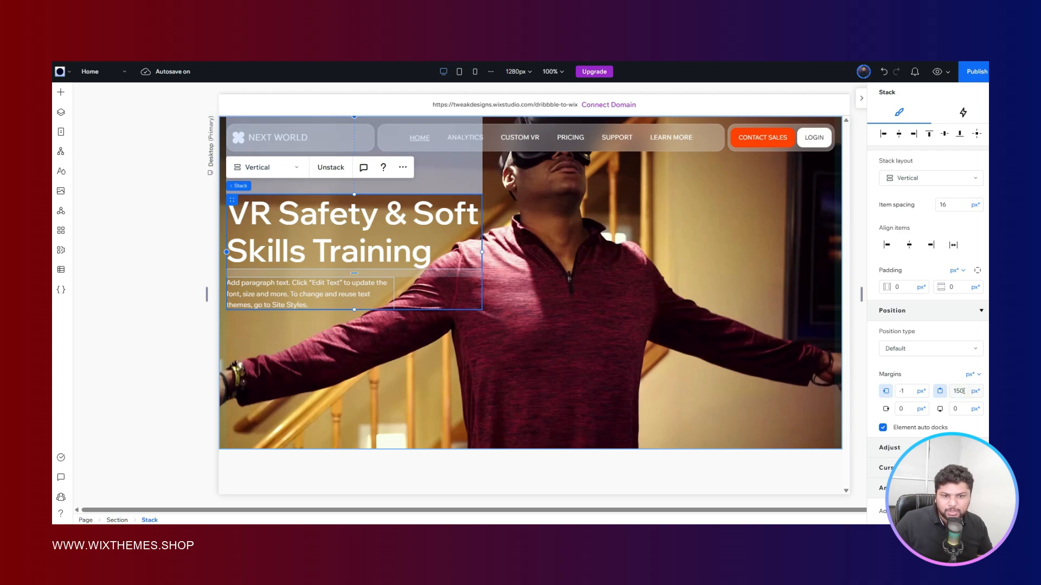
key("ctrl+Tab")
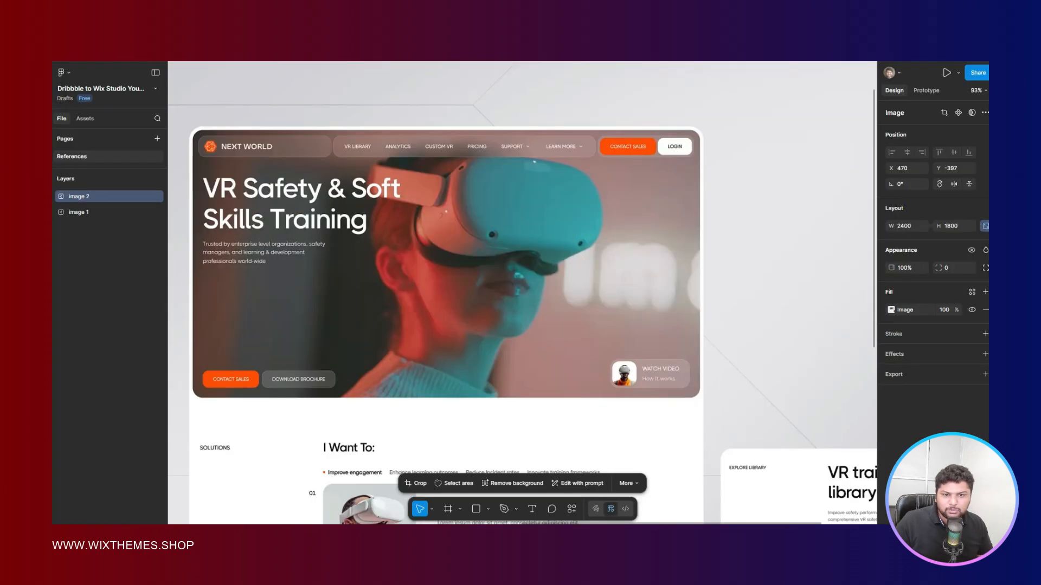
key("ctrl+shift+Tab")
left_click(967, 391)
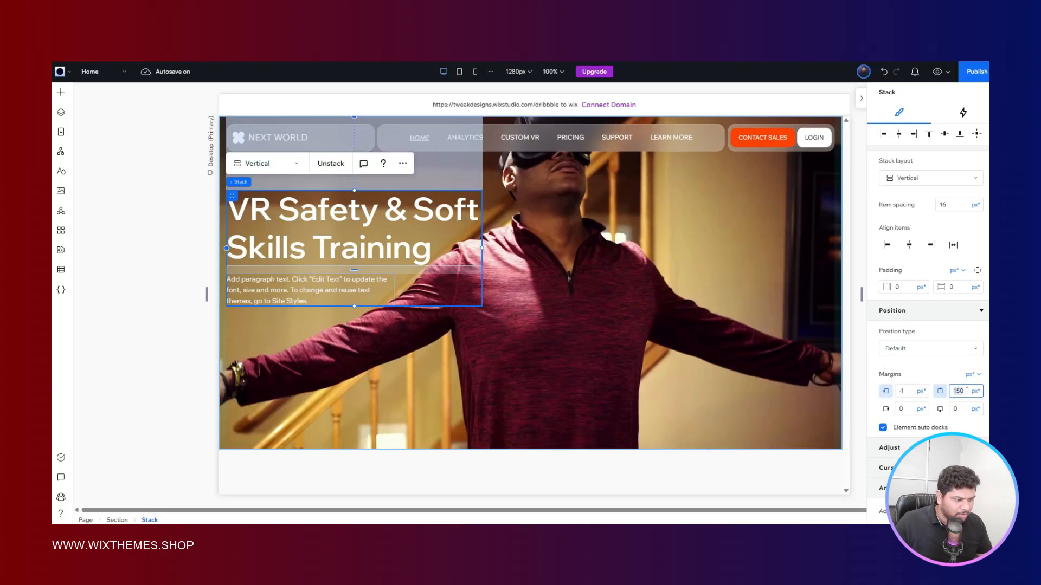
type("130")
key("Return")
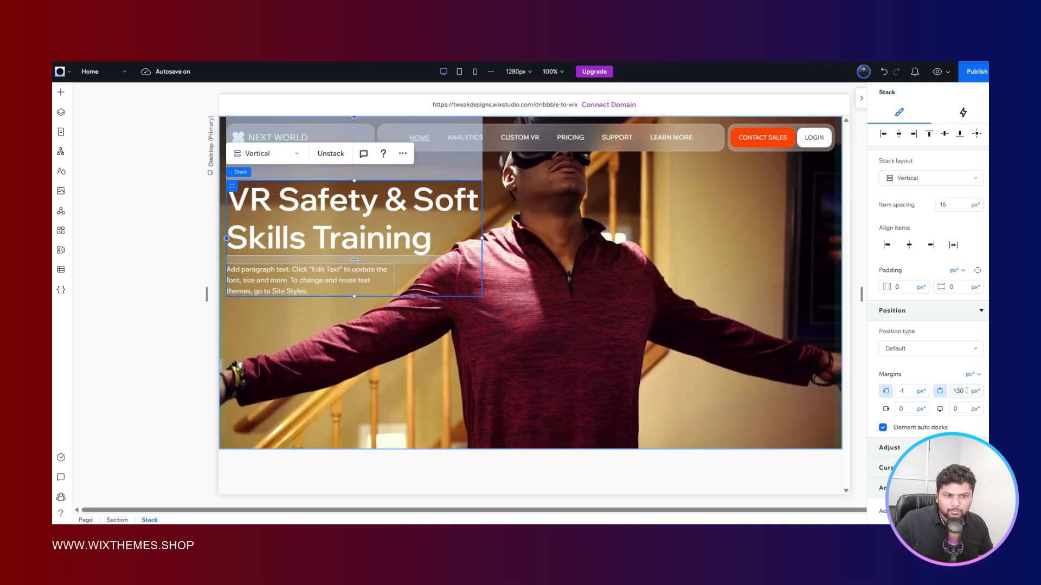
left_click(189, 290)
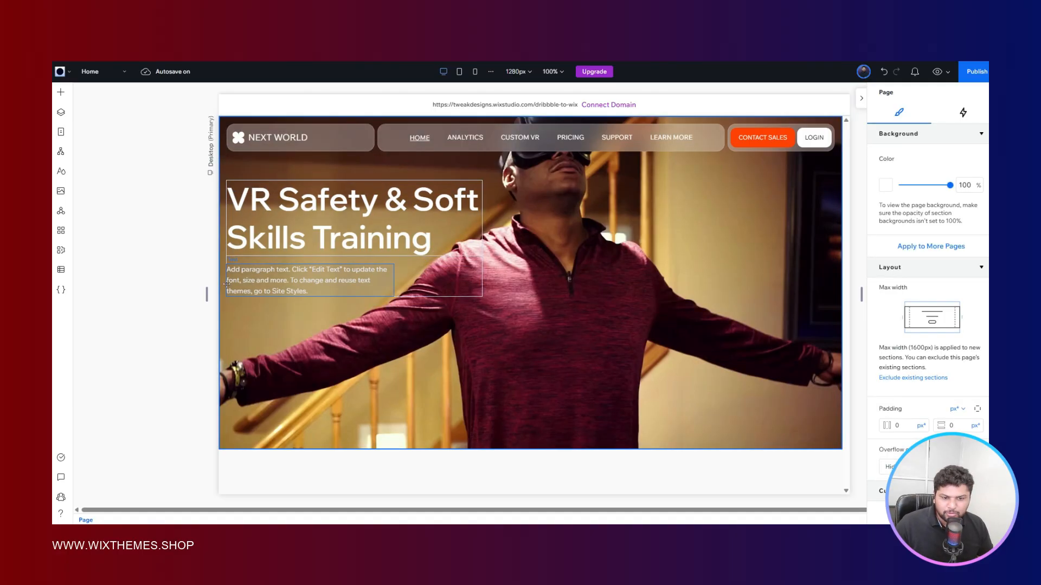
- Compare the hero layout with the Figma reference and preview the hero section on a canvas about 1768 px wide
key("ctrl+Tab")
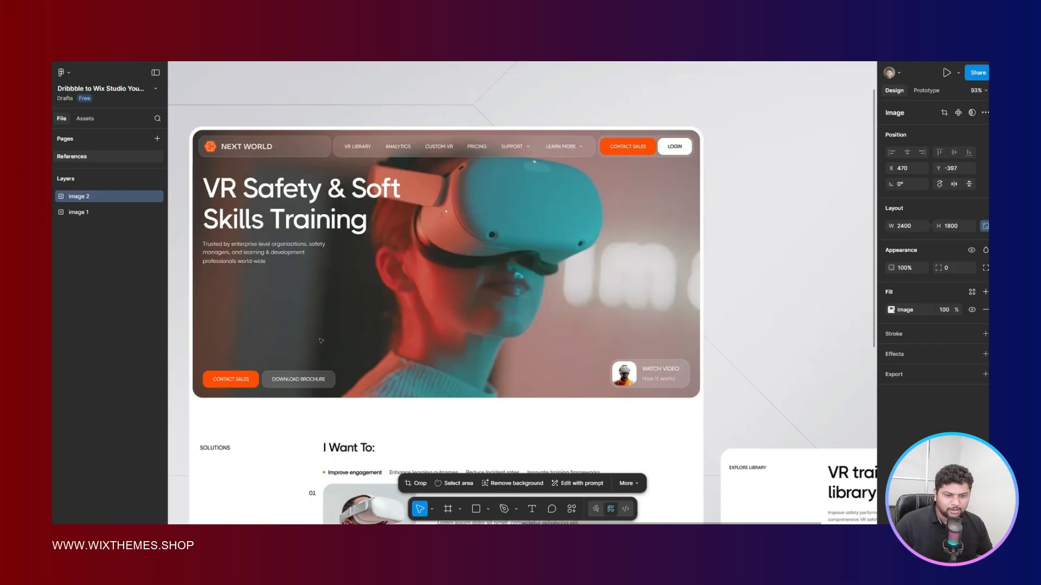
key("ctrl+Tab")
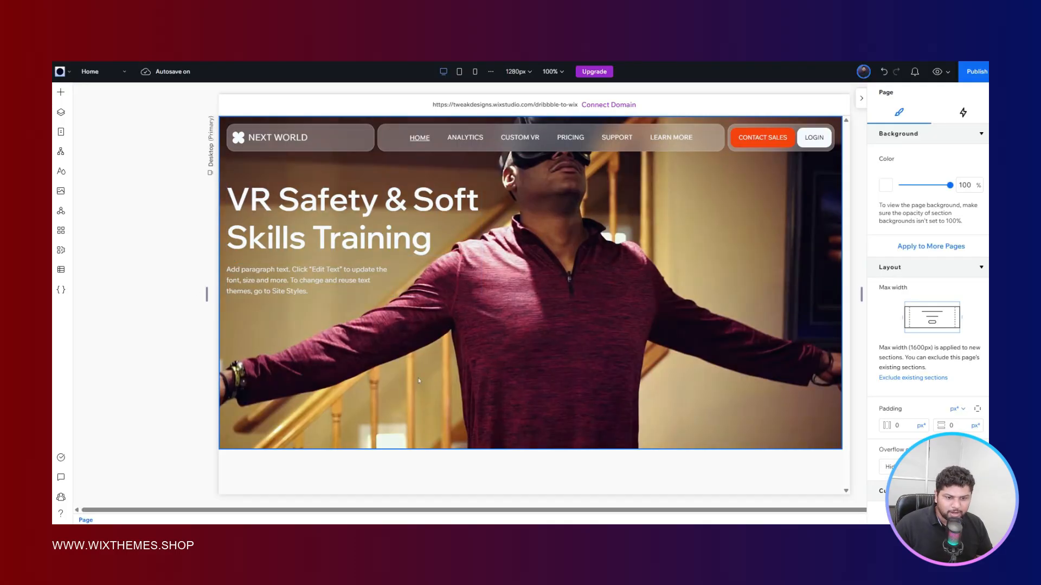
left_click(432, 378)
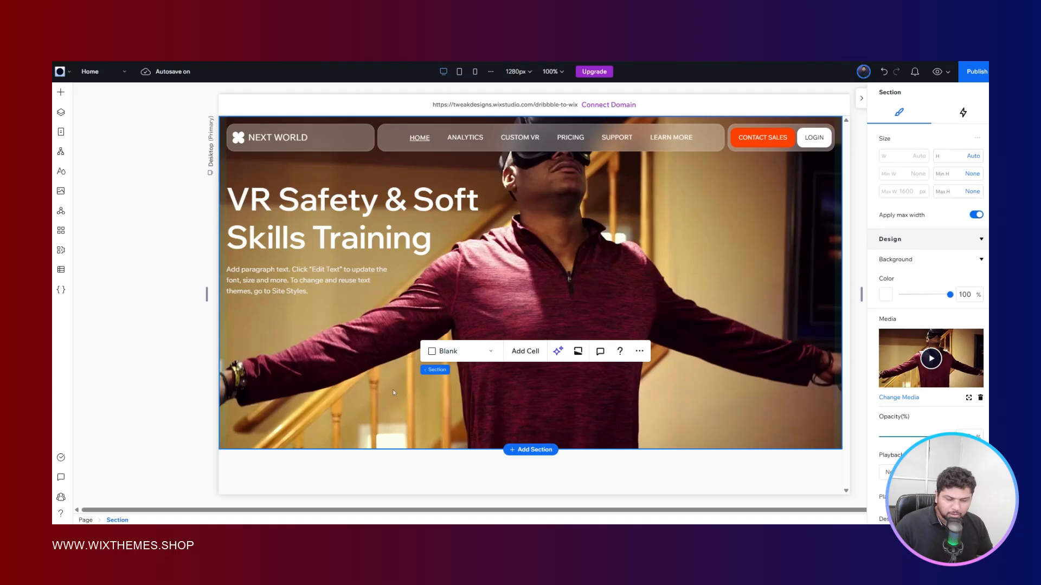
left_click_drag(207, 293, 89, 262)
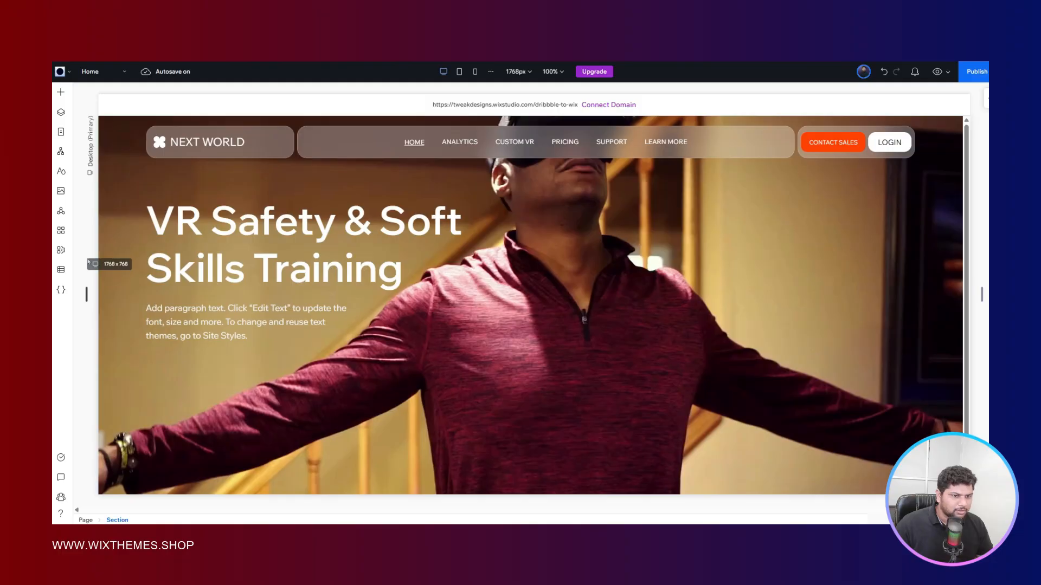
left_click_drag(88, 263, 88, 263)
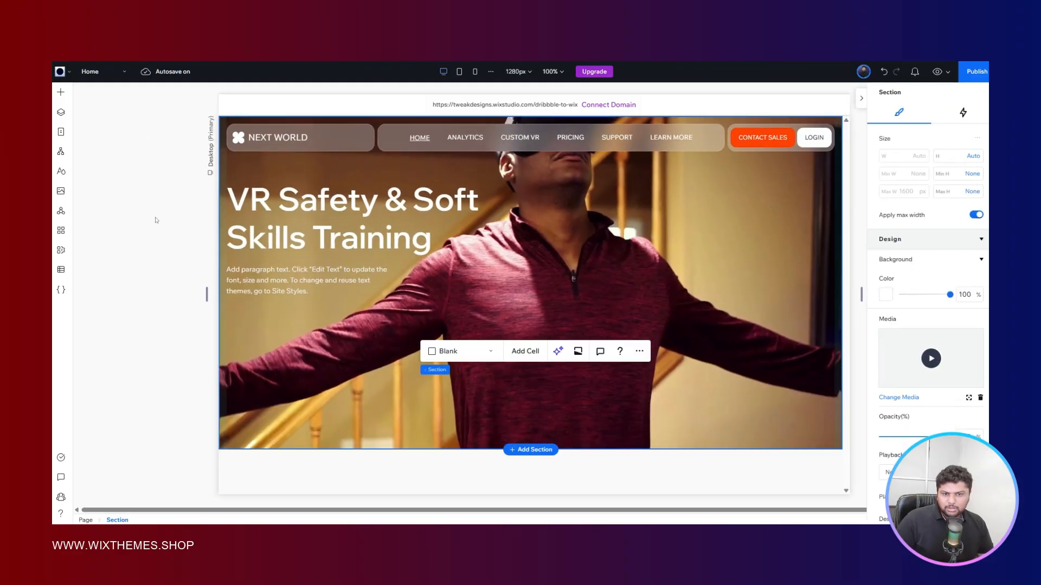
left_click(154, 185)
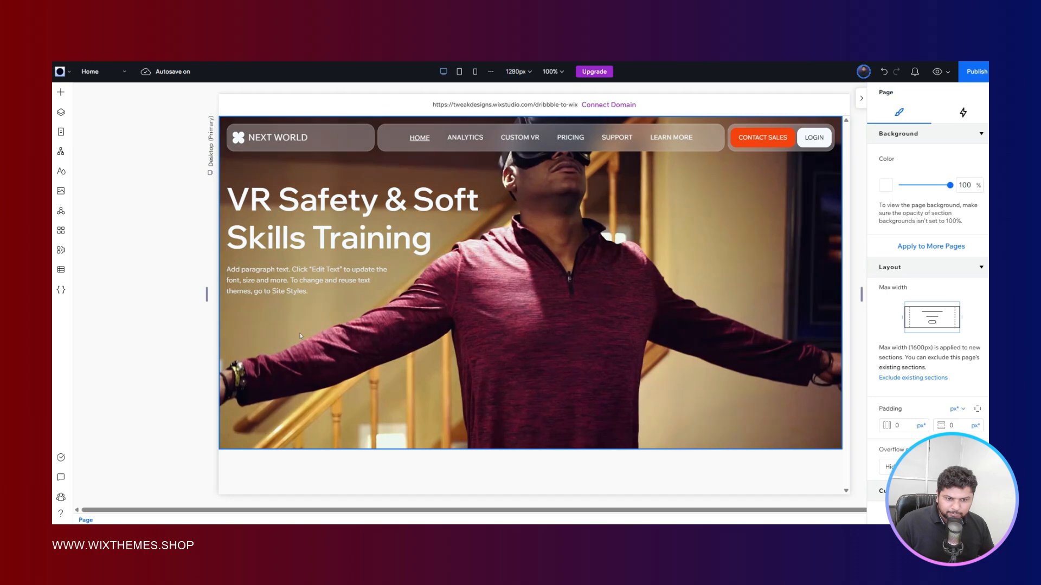
left_click(490, 358)
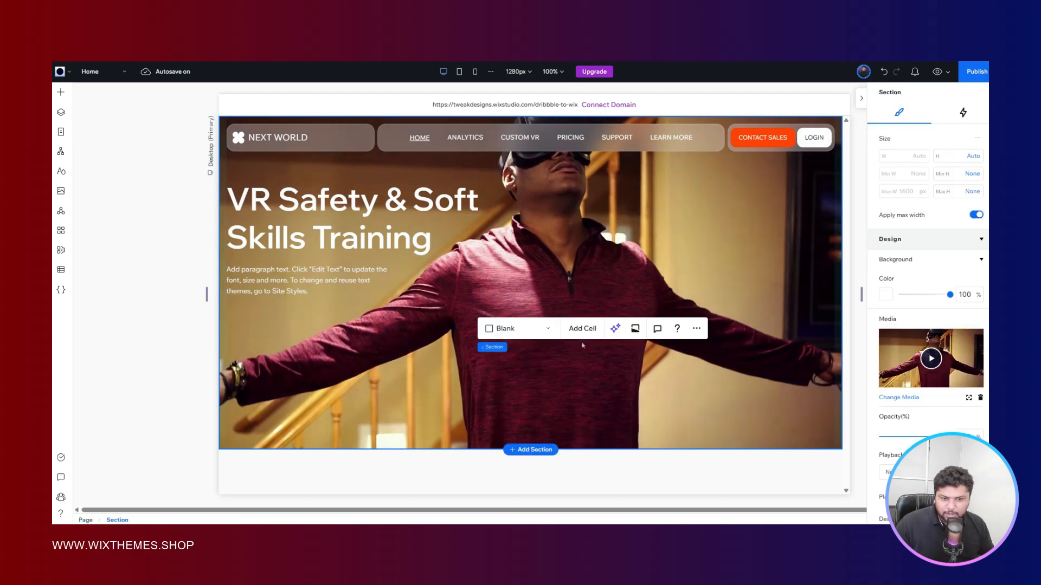
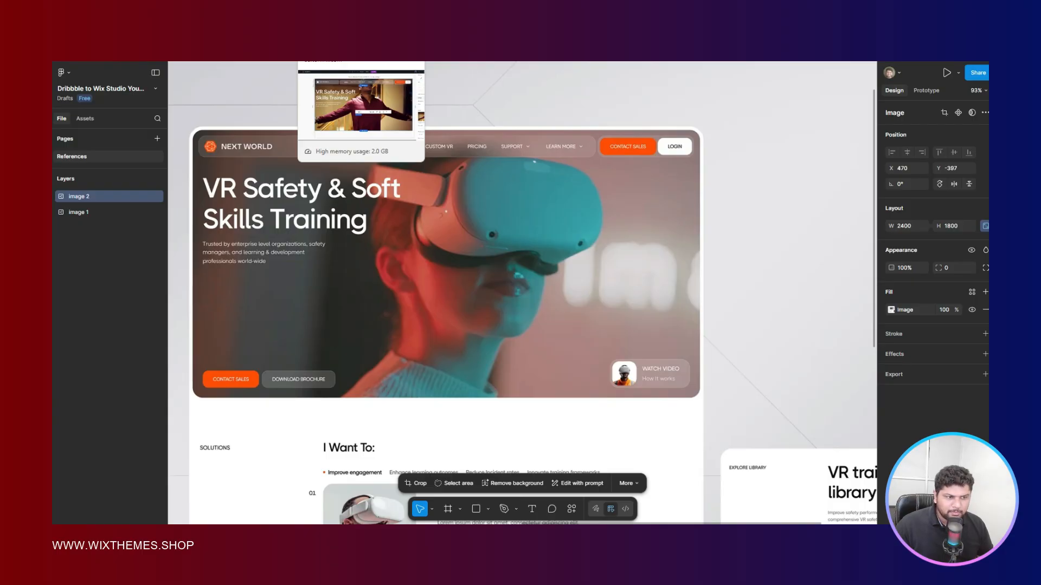
- Switch to Wix Studio, copy the header's Contact Sales and Login button stack into the hero section, and dock it to the bottom
left_click(347, 32)
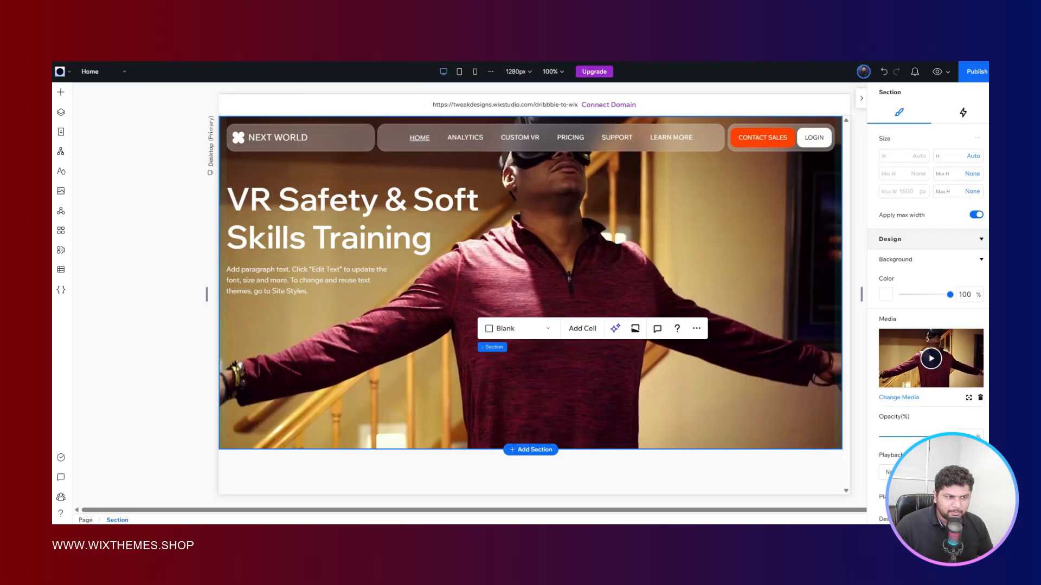
double_click(795, 133)
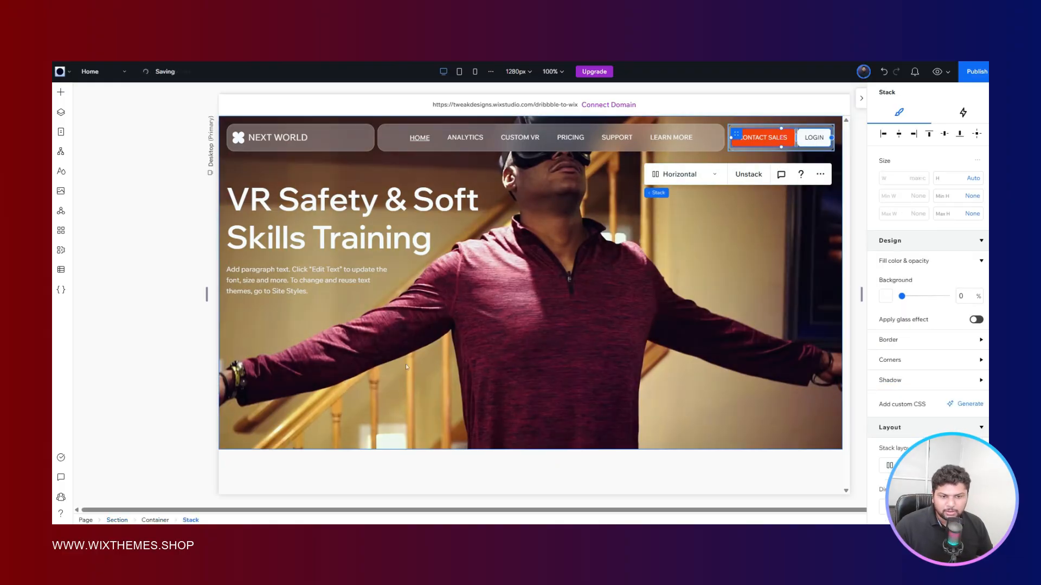
left_click(387, 367)
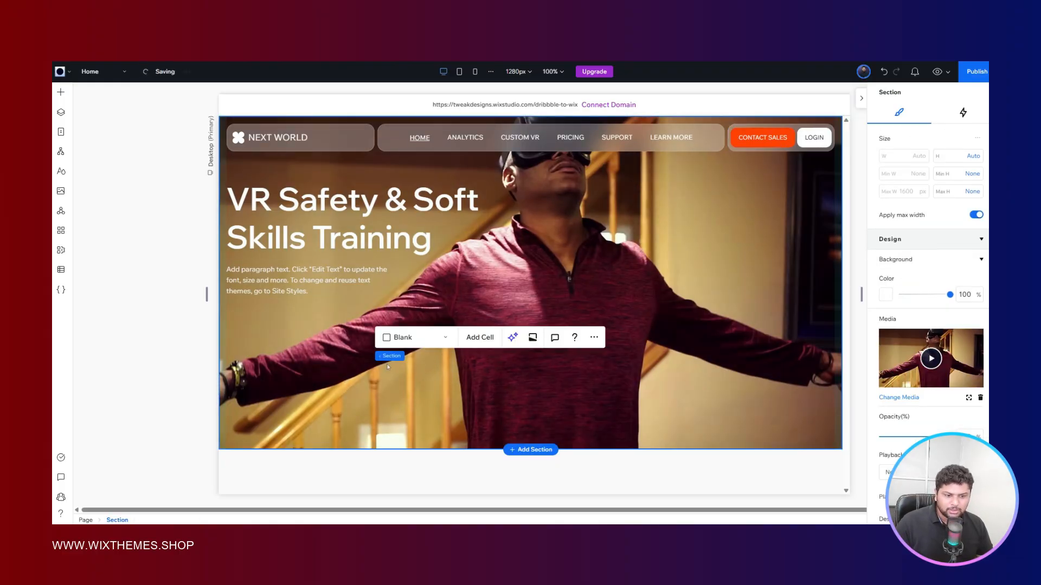
left_click(511, 367)
key("ctrl+v")
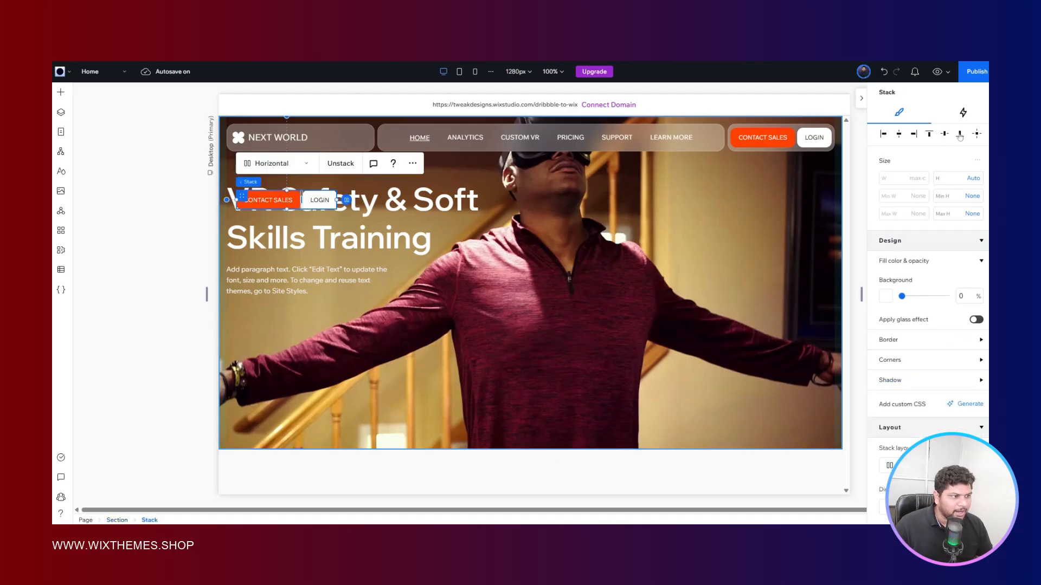
left_click(960, 134)
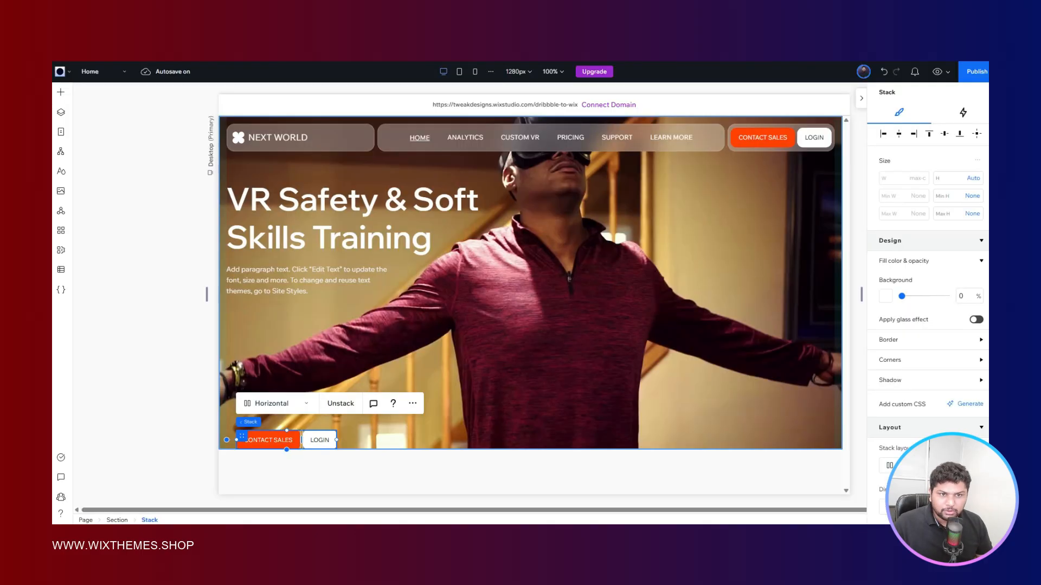
- Add a two-column CSS grid container to the lower middle of the hero section
left_click(180, 325)
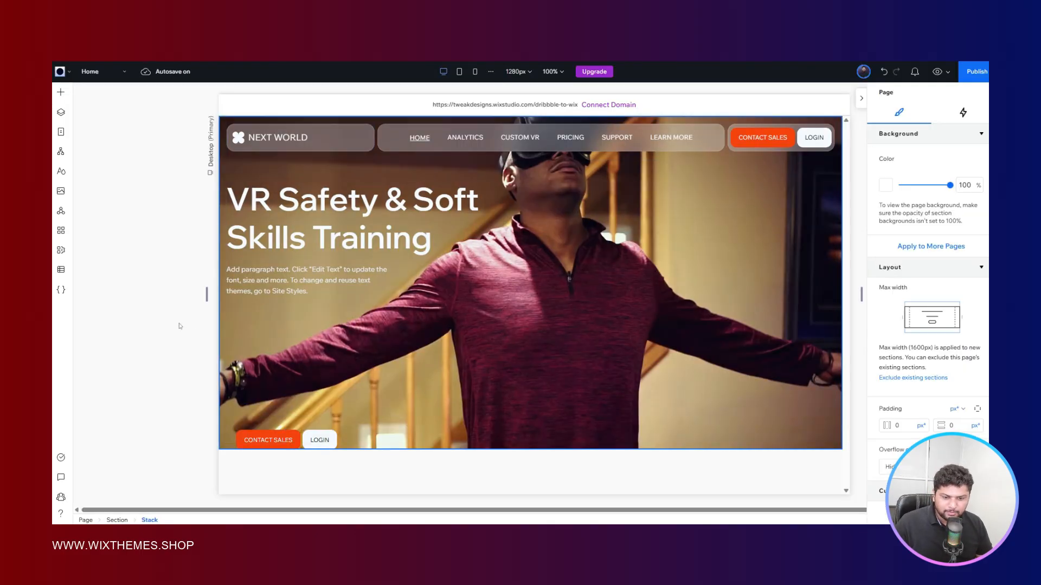
right_click(277, 339)
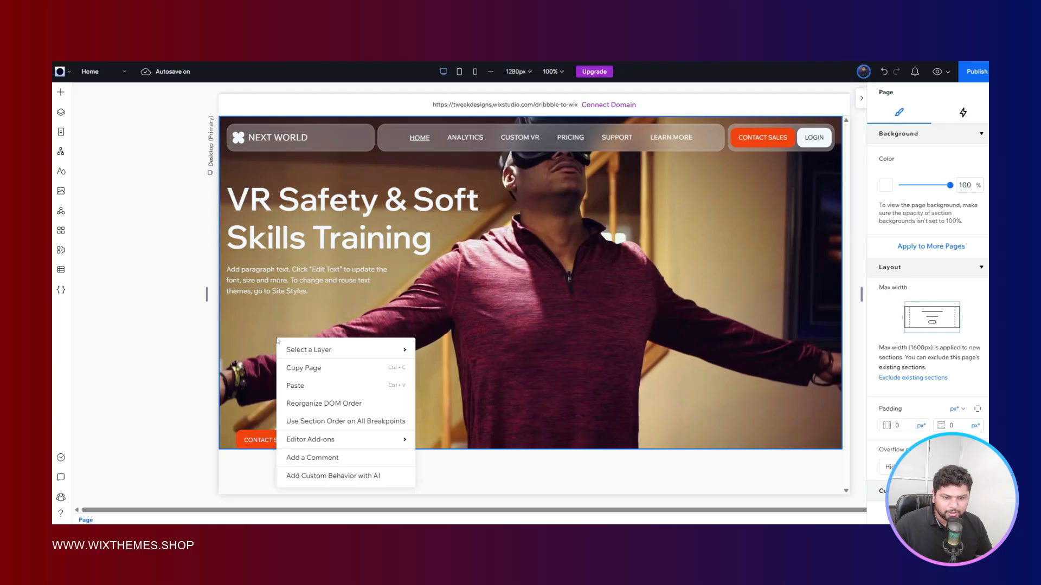
left_click(265, 333)
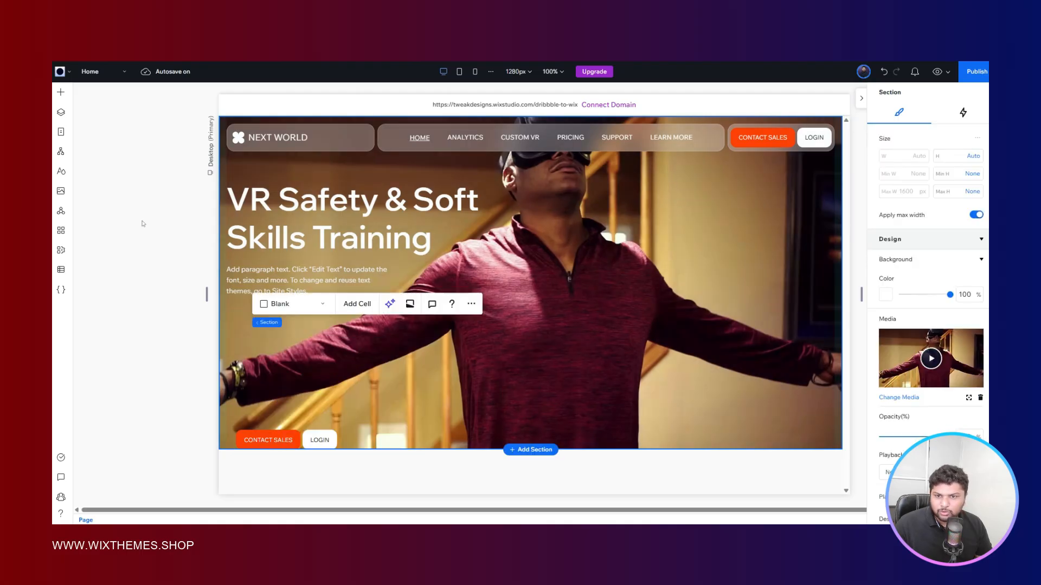
left_click(63, 96)
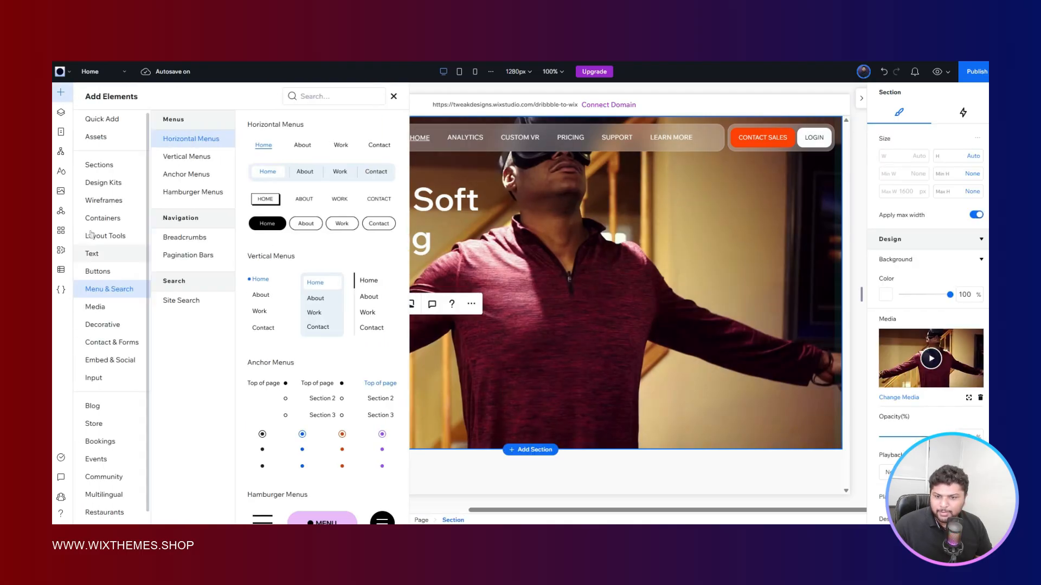
left_click(103, 236)
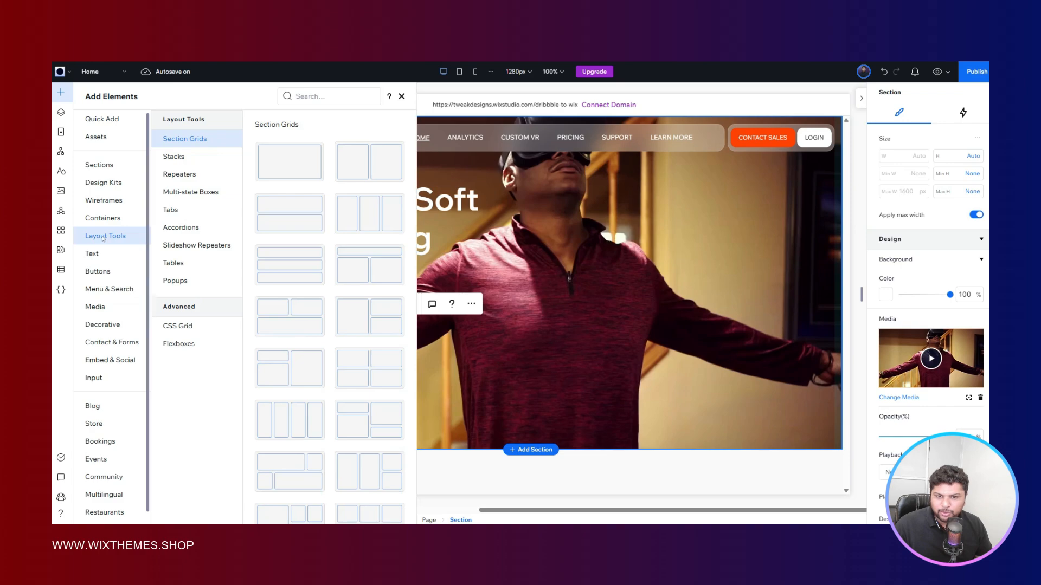
left_click(177, 326)
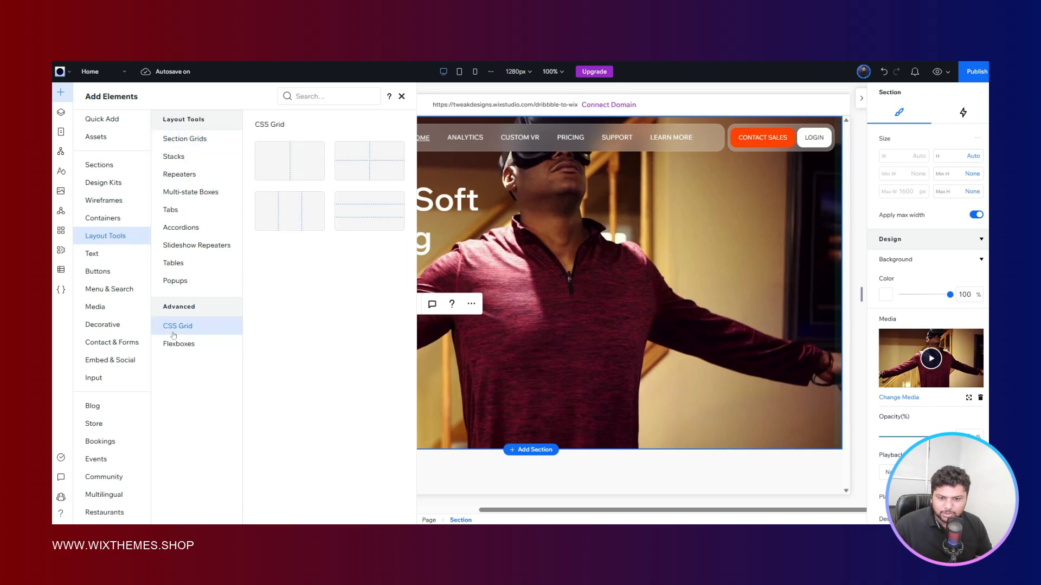
left_click_drag(288, 158, 554, 360)
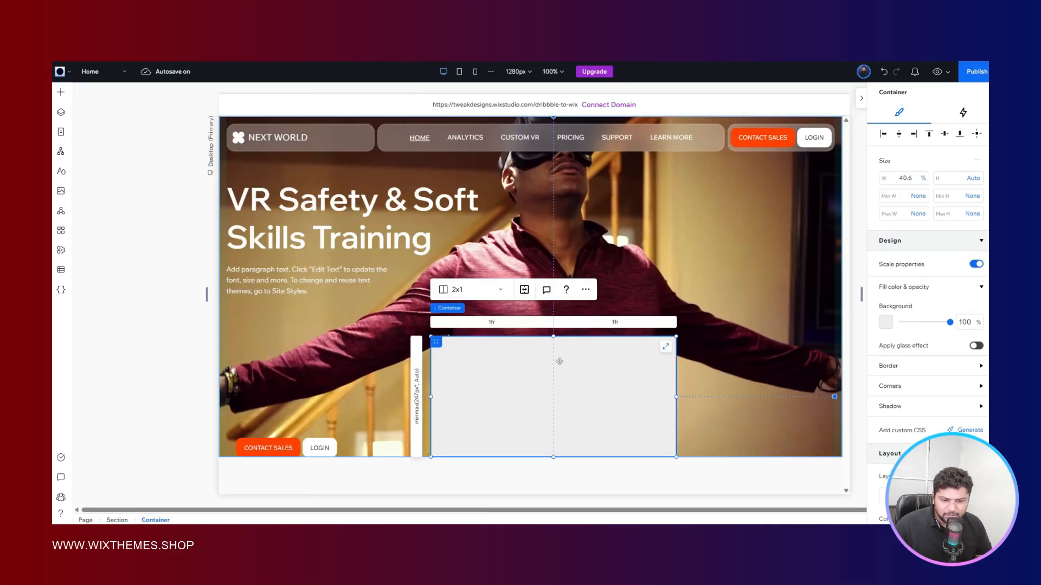
- Delete the loose button stack at the hero's bottom and paste the copied stack inside the new grid container
left_click(300, 443)
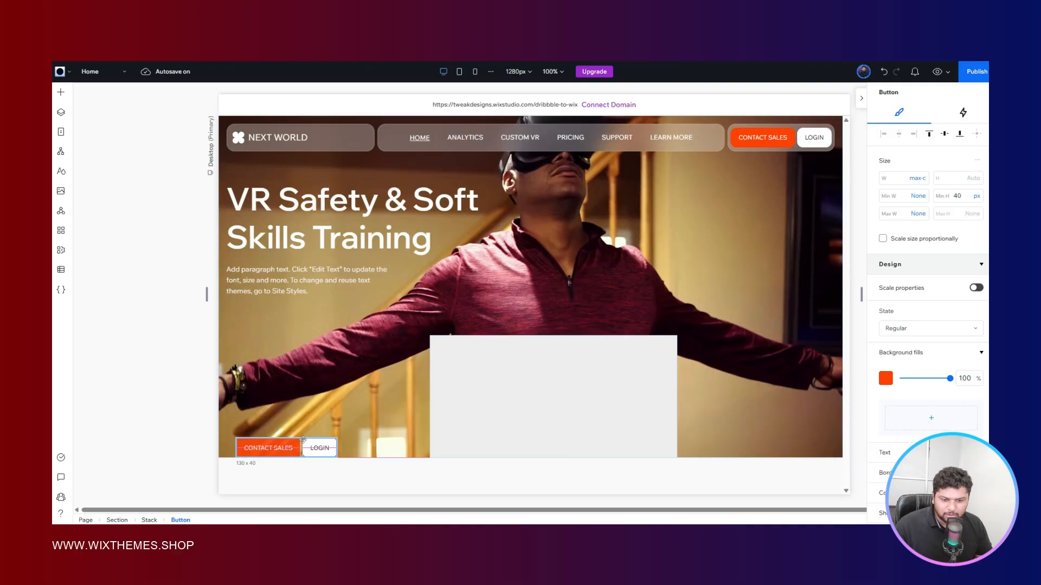
left_click(149, 520)
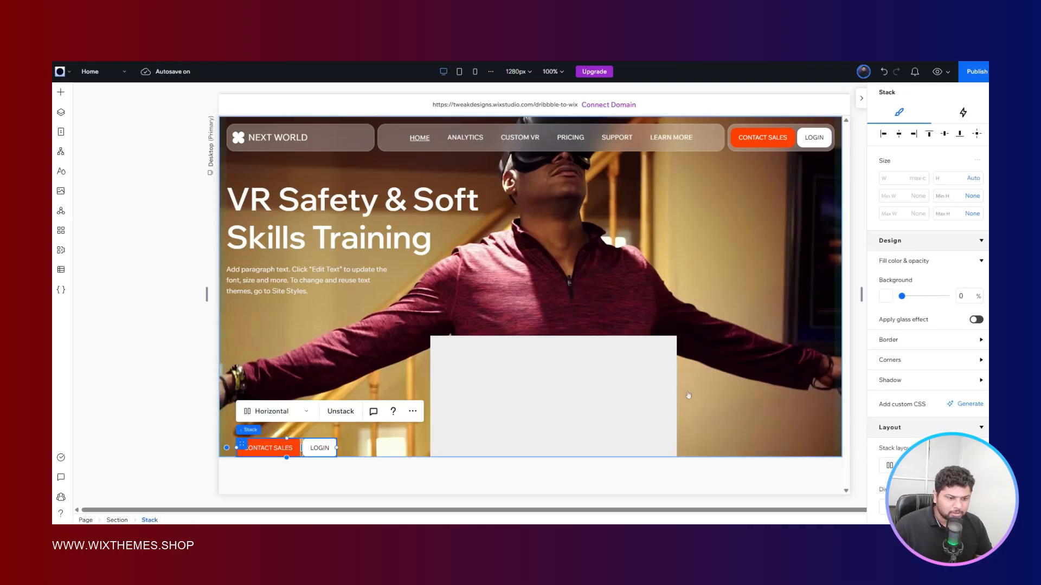
key("Delete")
left_click(529, 371)
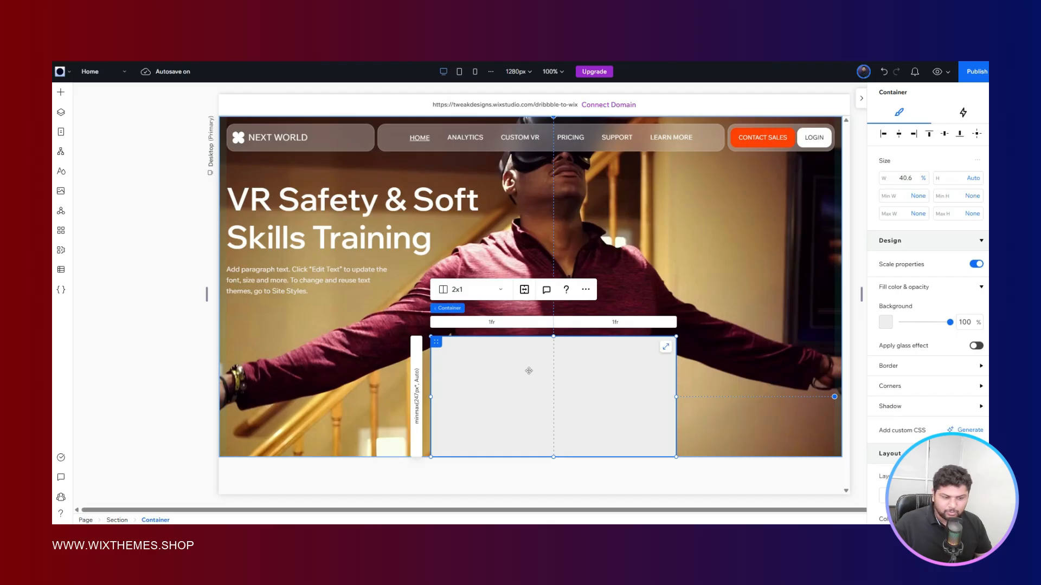
key("ctrl+v")
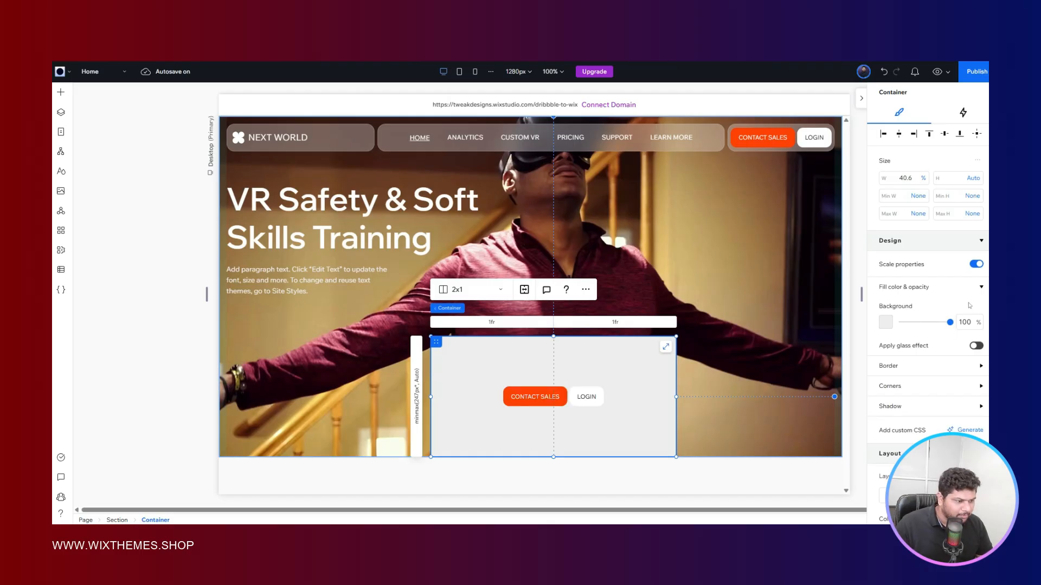
- Place the button stack in the grid's first column only and dock it to the bottom-left of that cell
scroll(970, 306, "down", 4)
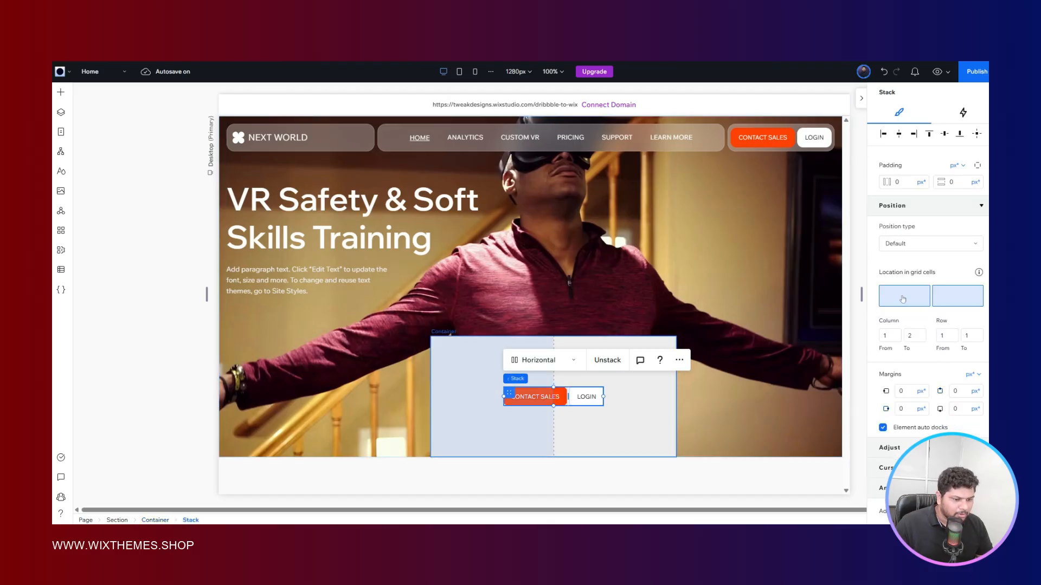
scroll(933, 243, "up", 5)
scroll(933, 243, "down", 5)
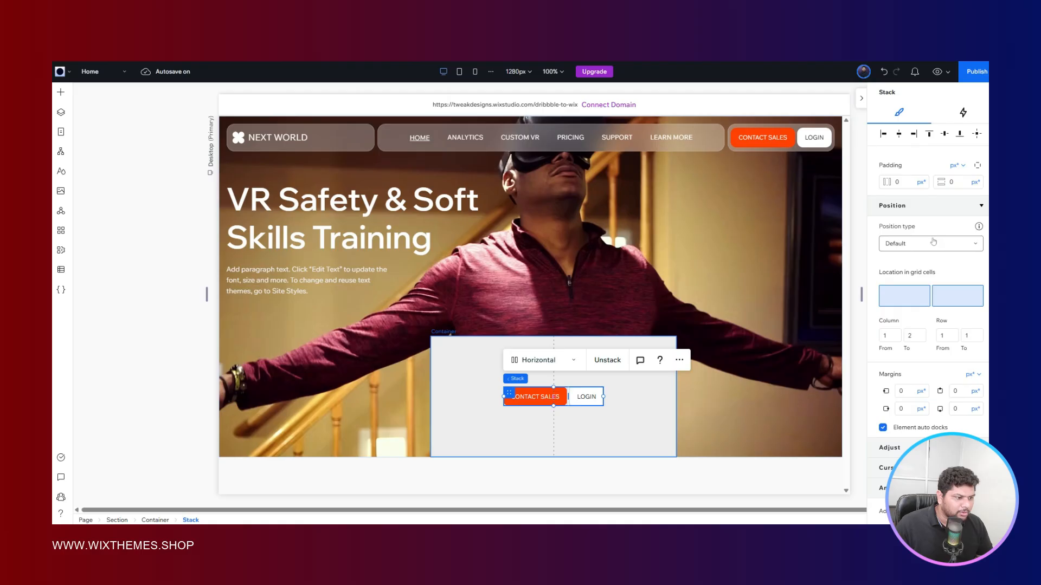
left_click(915, 292)
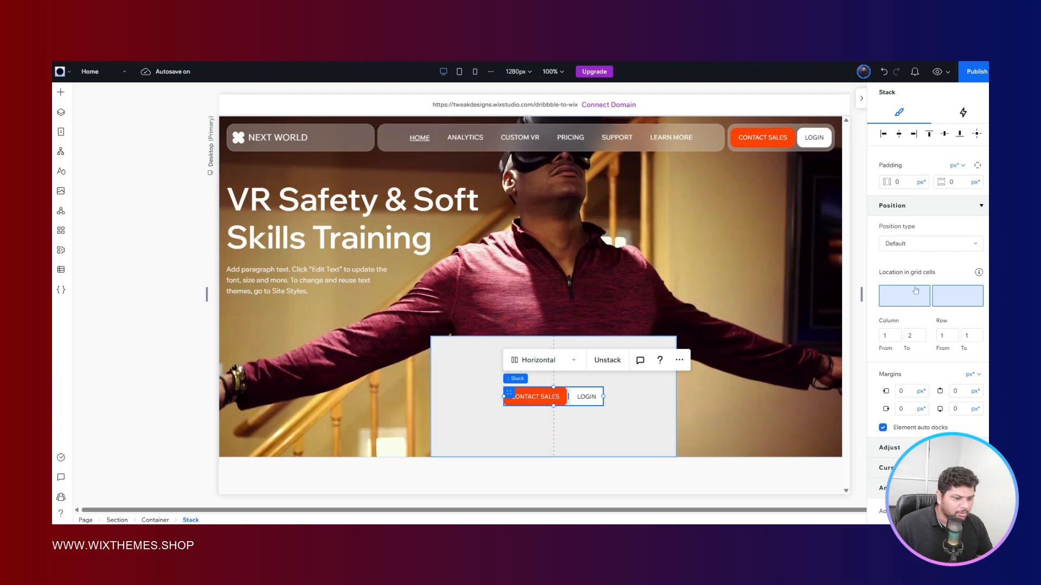
scroll(917, 252, "up", 5)
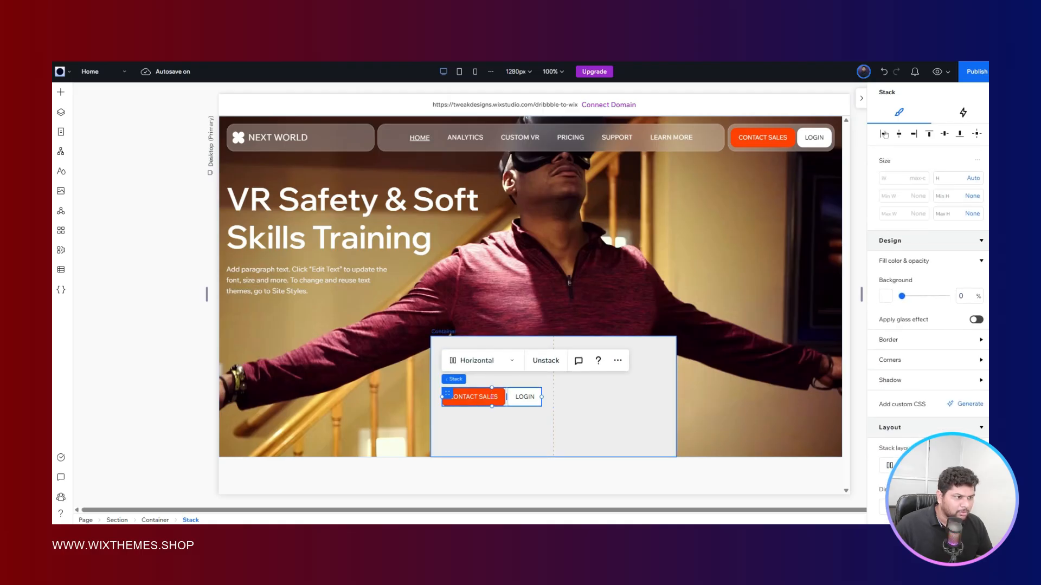
left_click(959, 136)
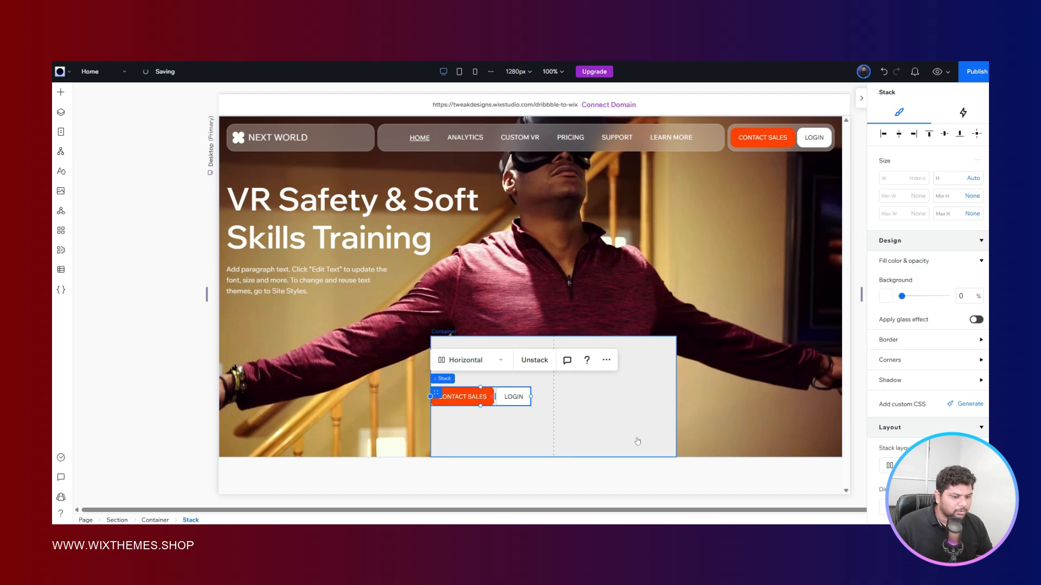
- Set the grid container's width to 100% and center it horizontally in the hero section
left_click(666, 398)
left_click(909, 181)
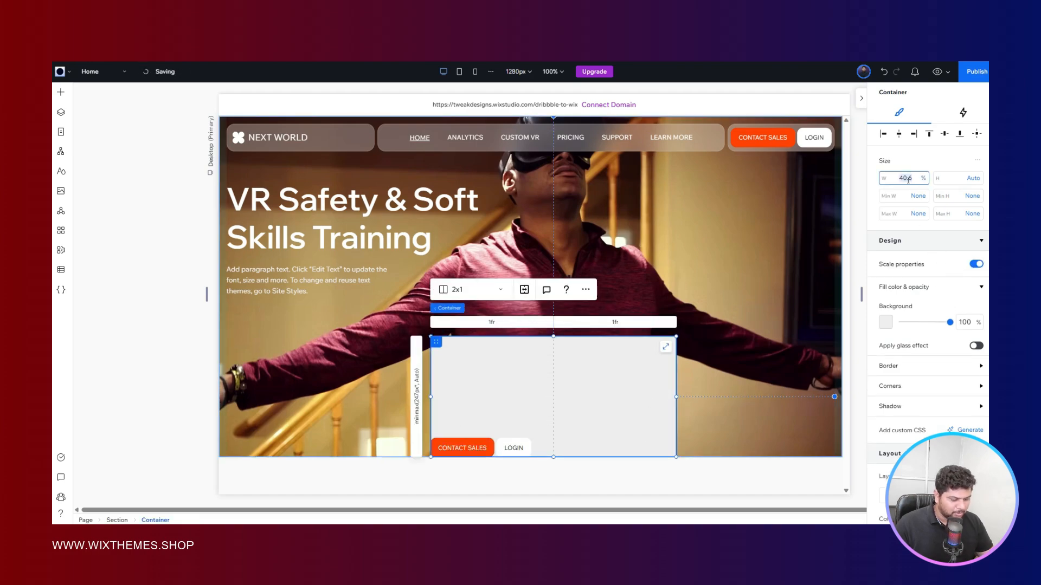
type("100")
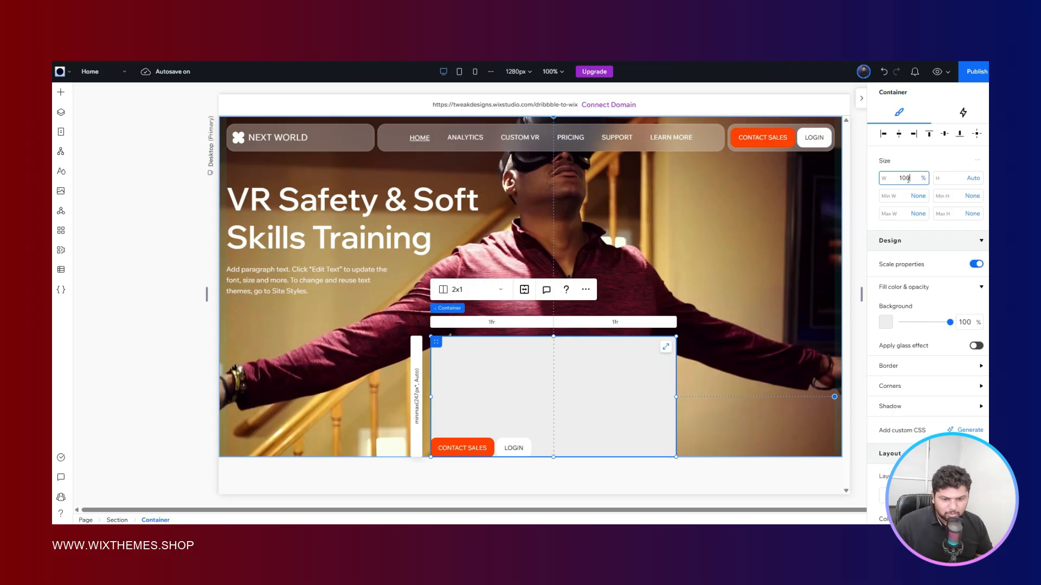
key("Return")
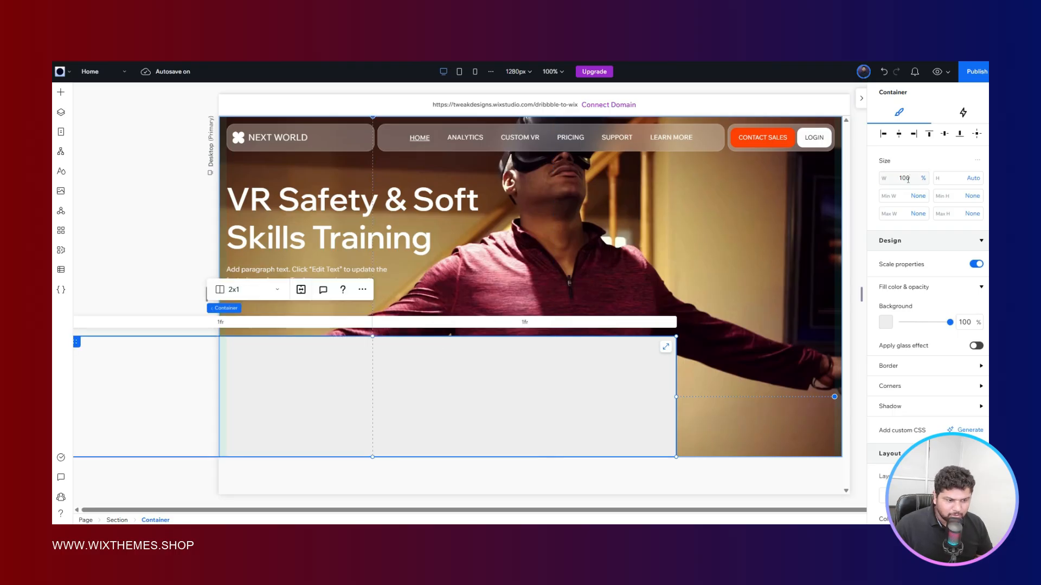
left_click(899, 135)
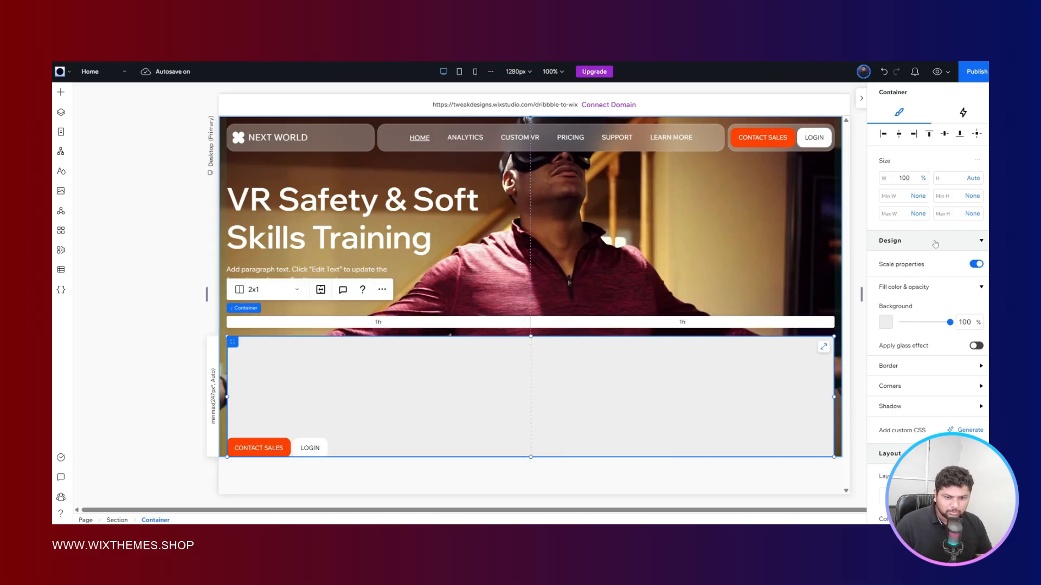
- Change the grid container's background to white (#FFFFFF) with 0% opacity
scroll(931, 220, "down", 2)
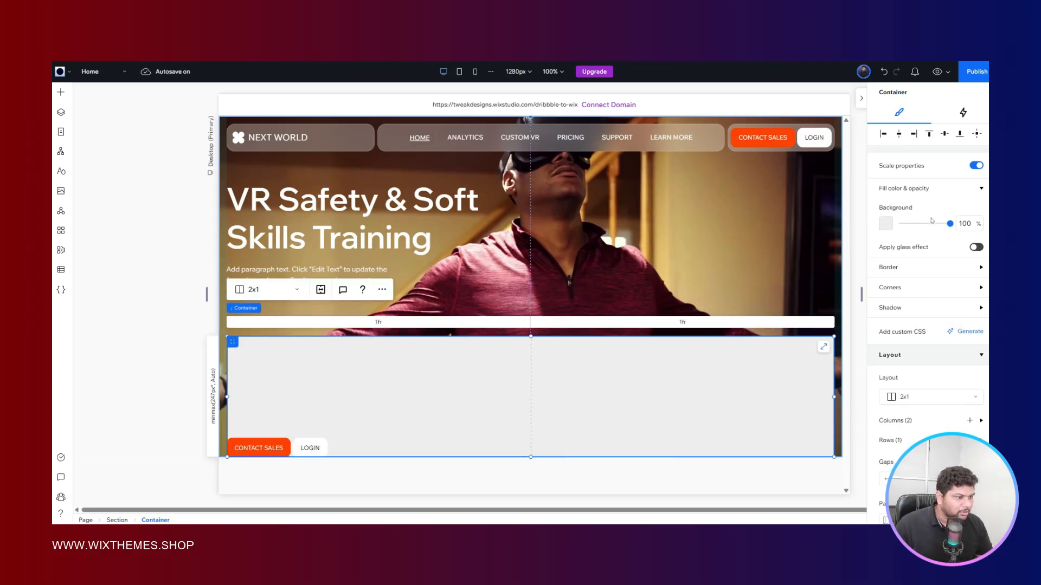
left_click(892, 222)
left_click(895, 309)
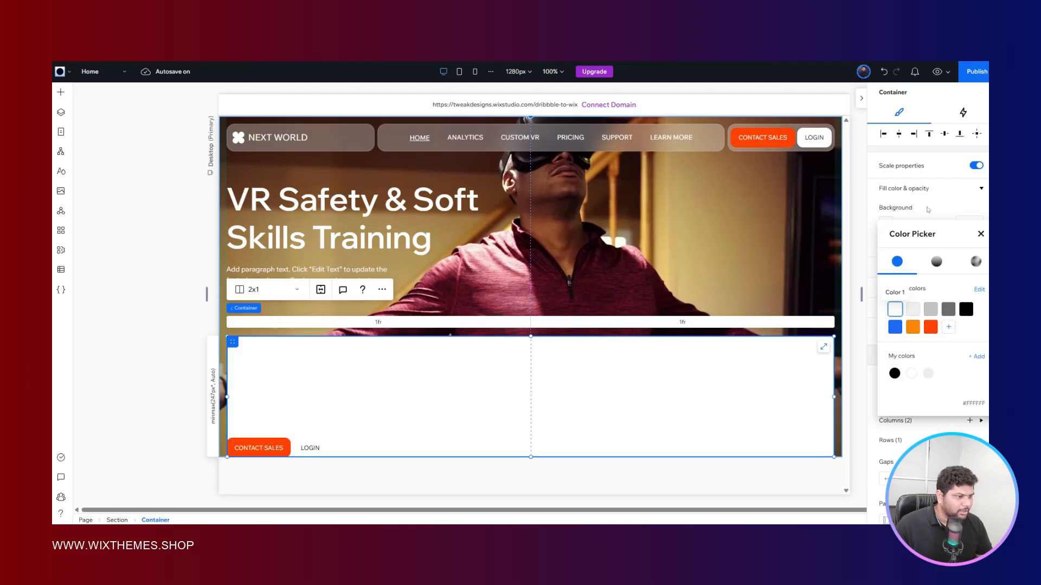
left_click(965, 223)
type("00")
key("Return")
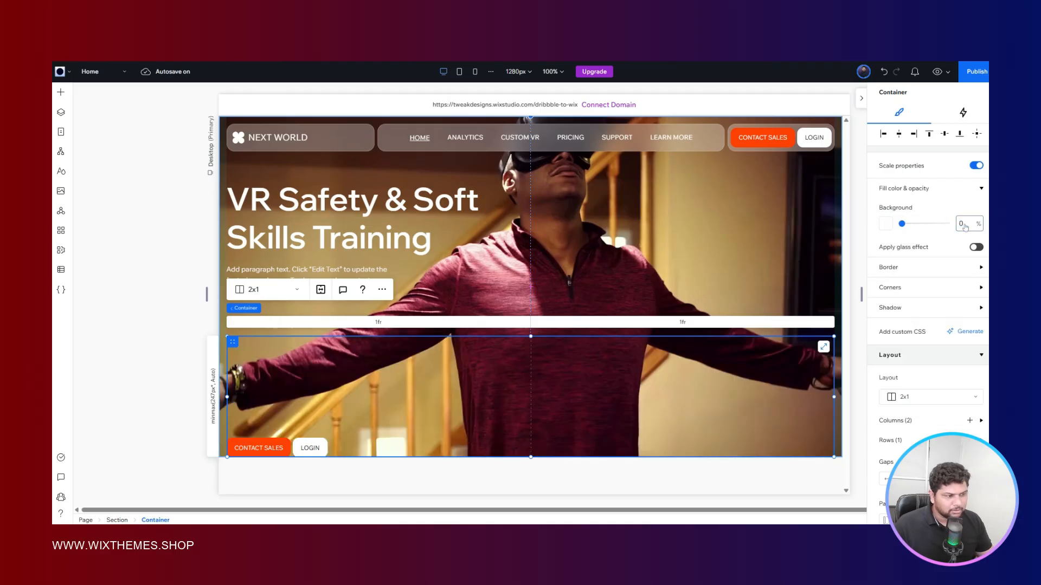
- Set the grid container's row height to Max content and dock the container to the bottom of the hero section
scroll(944, 246, "down", 5)
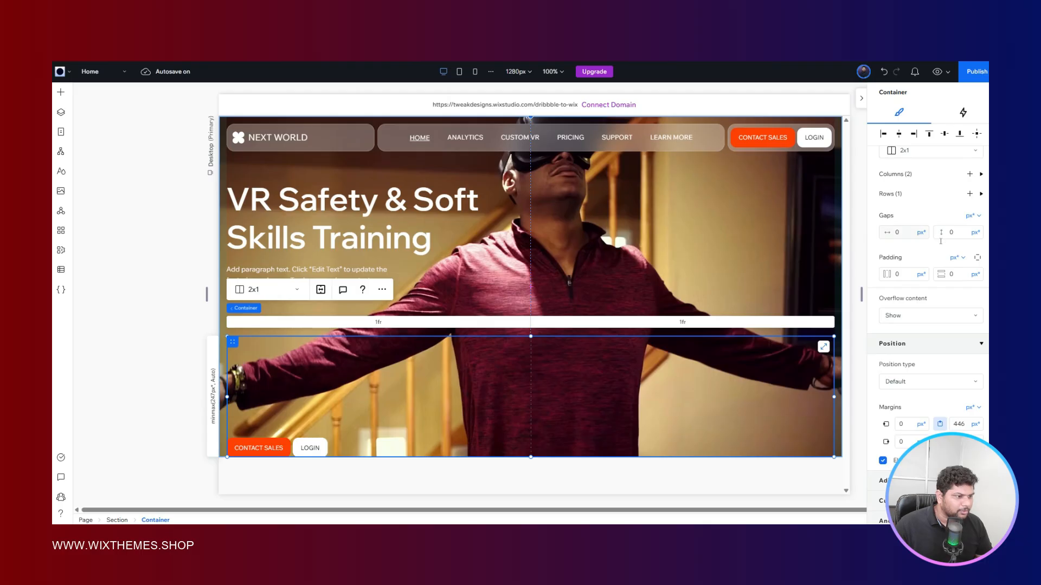
left_click(879, 197)
left_click(899, 222)
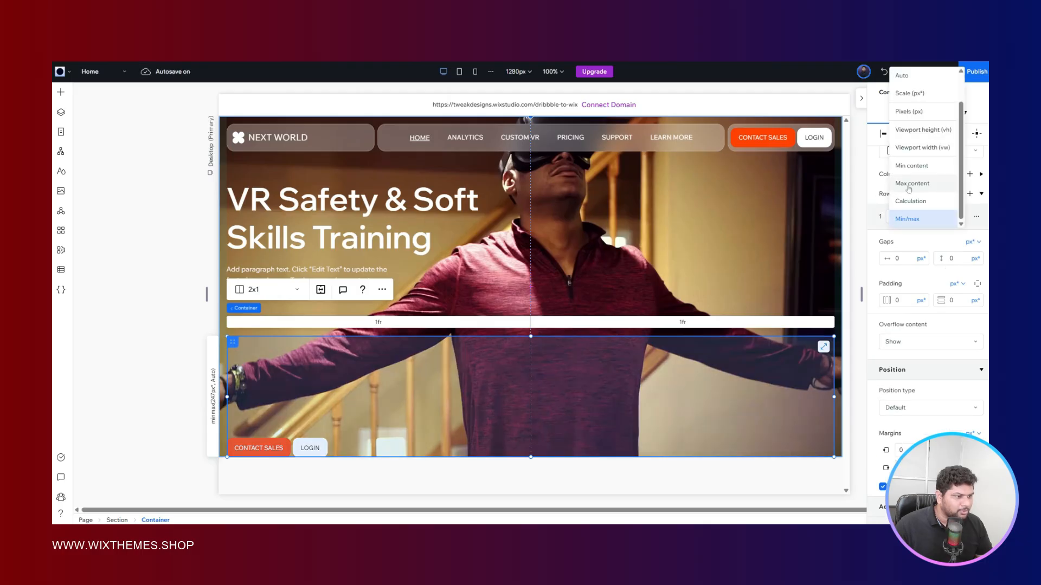
left_click(911, 184)
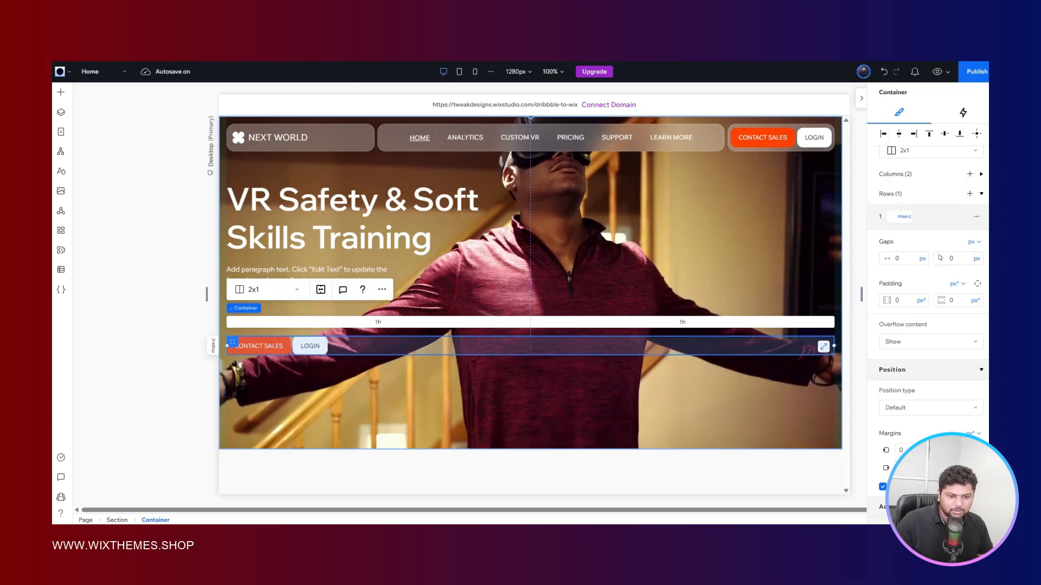
left_click(960, 134)
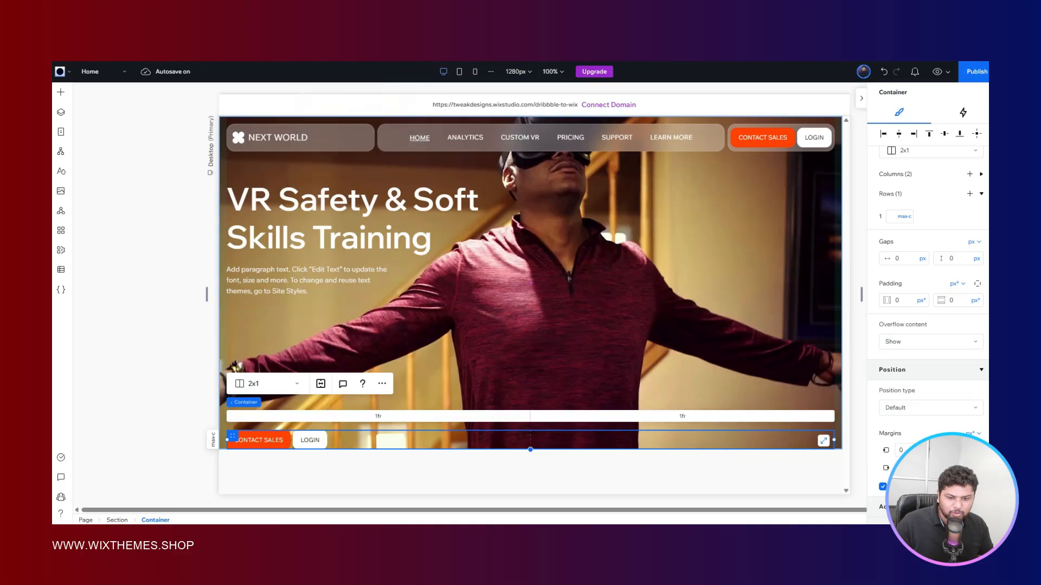
- Set the grid container's bottom margin to 24 px and then reduce it to 16 px
scroll(961, 315, "down", 2)
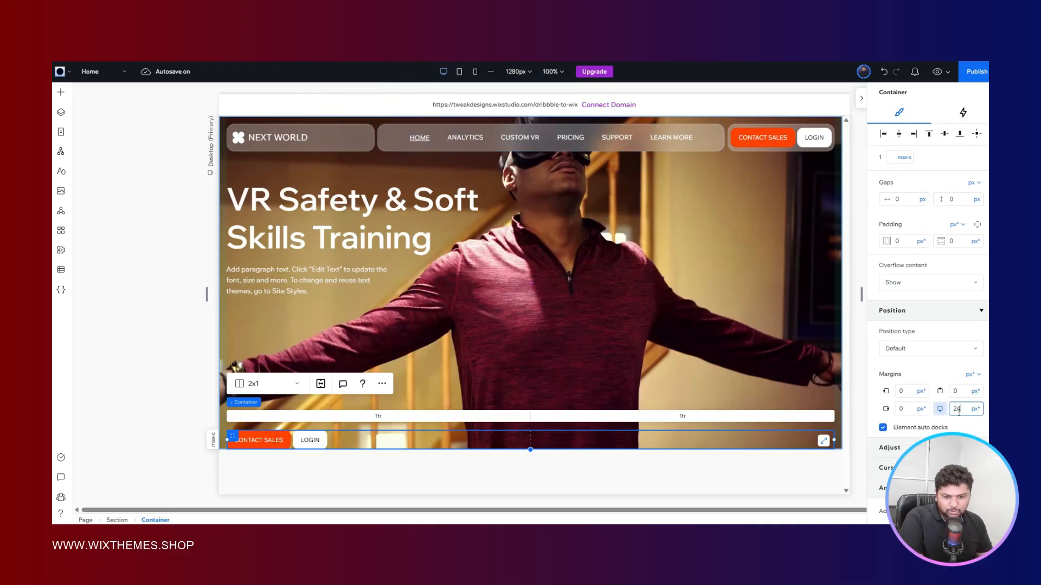
key("Return")
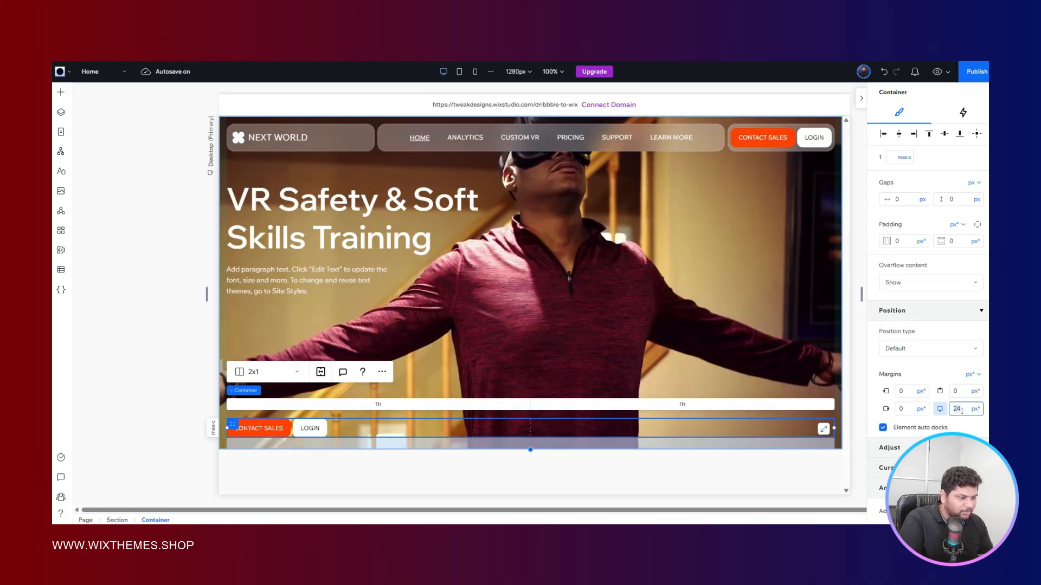
key("Return")
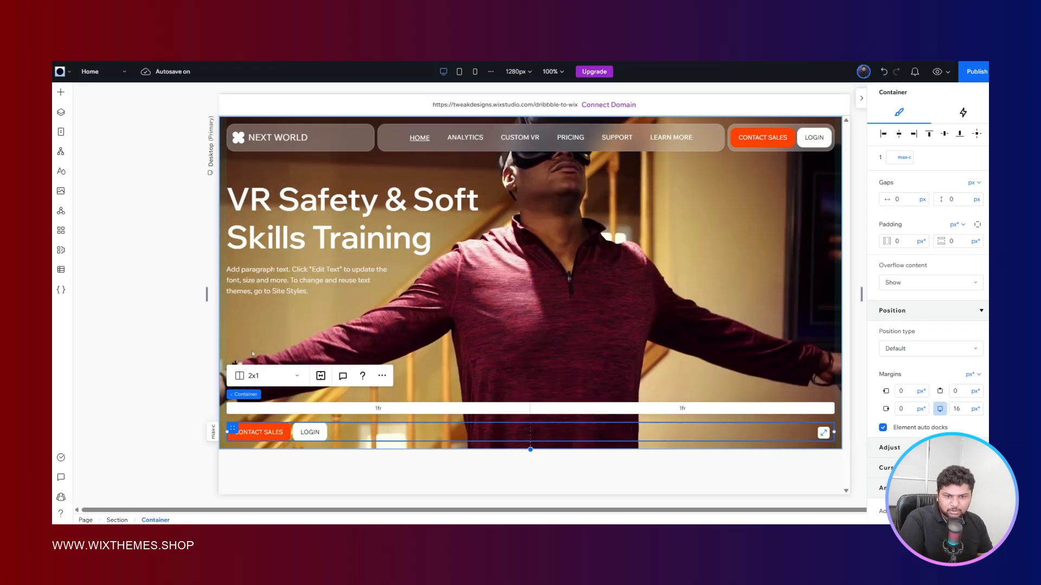
- Change the bottom-row LOGIN button's text to "donwload brochure"
left_click(165, 320)
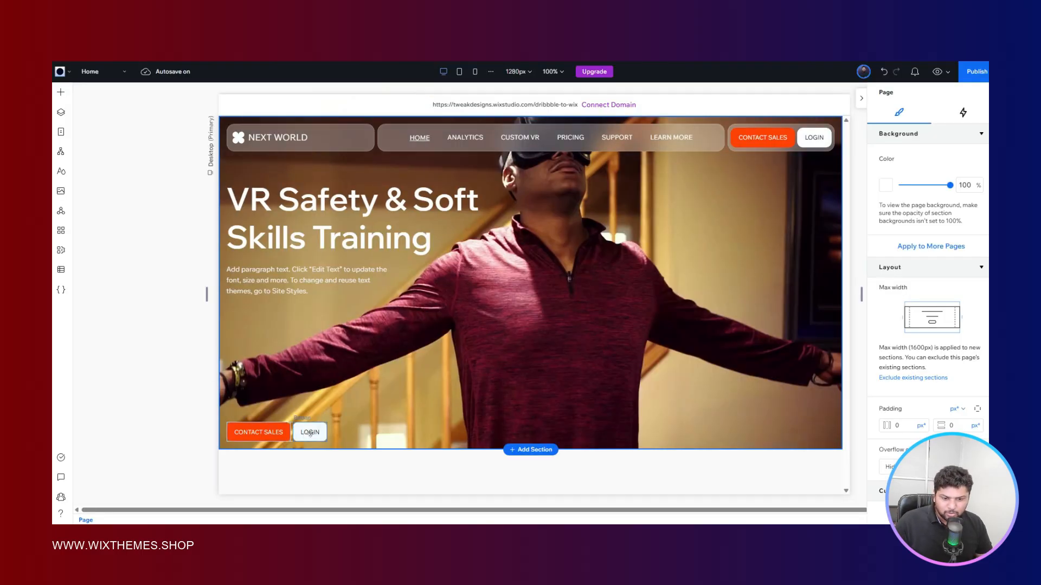
left_click(310, 433)
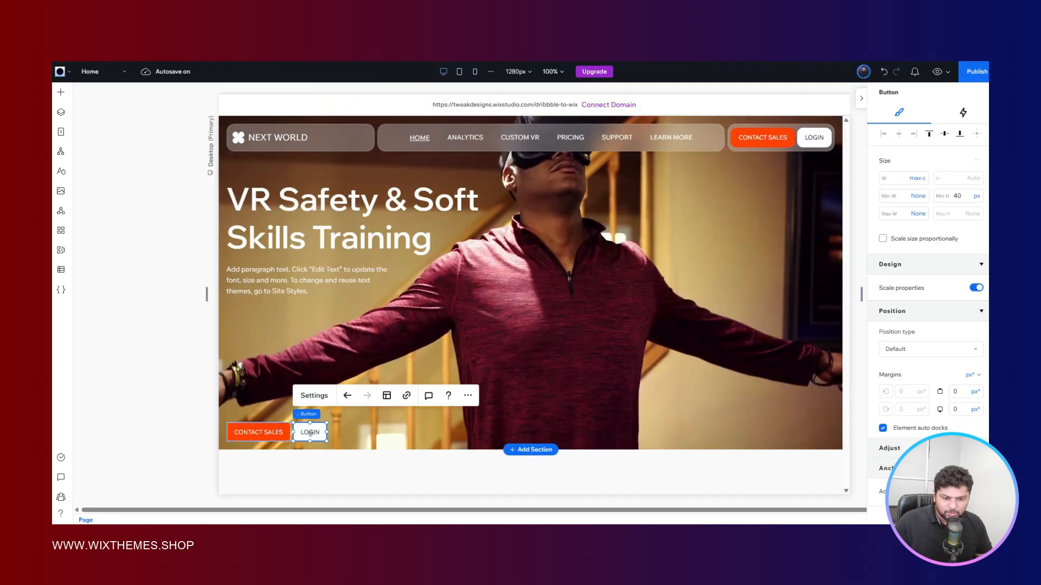
left_click(313, 395)
type("don")
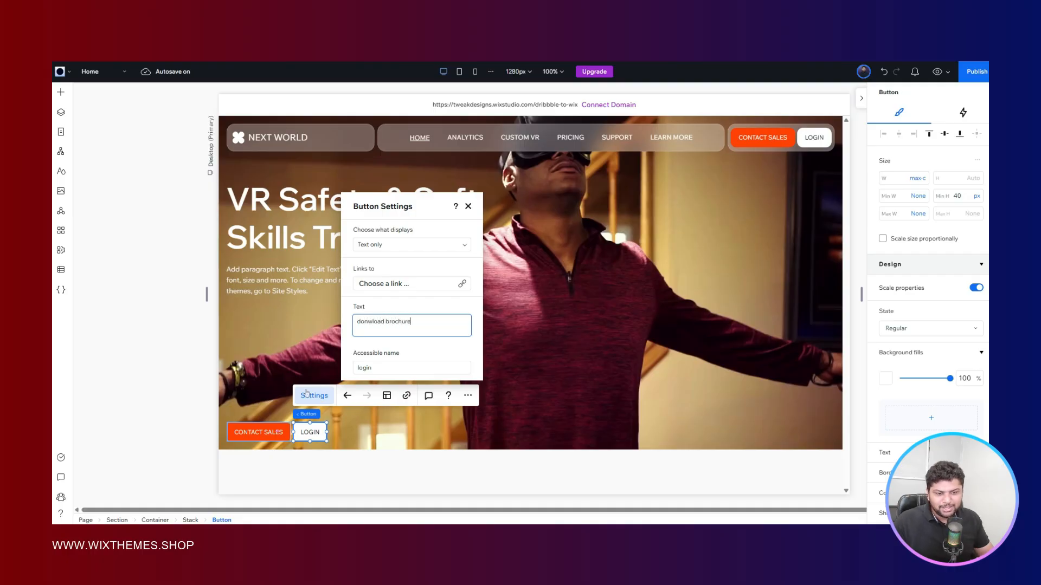
type("wload brochure")
left_click(174, 372)
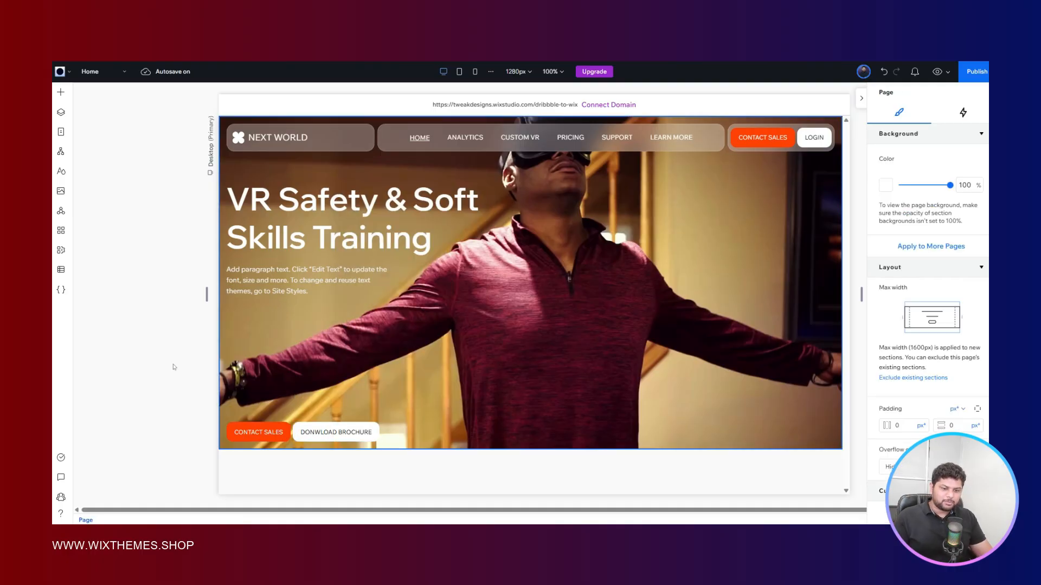
left_click(353, 432)
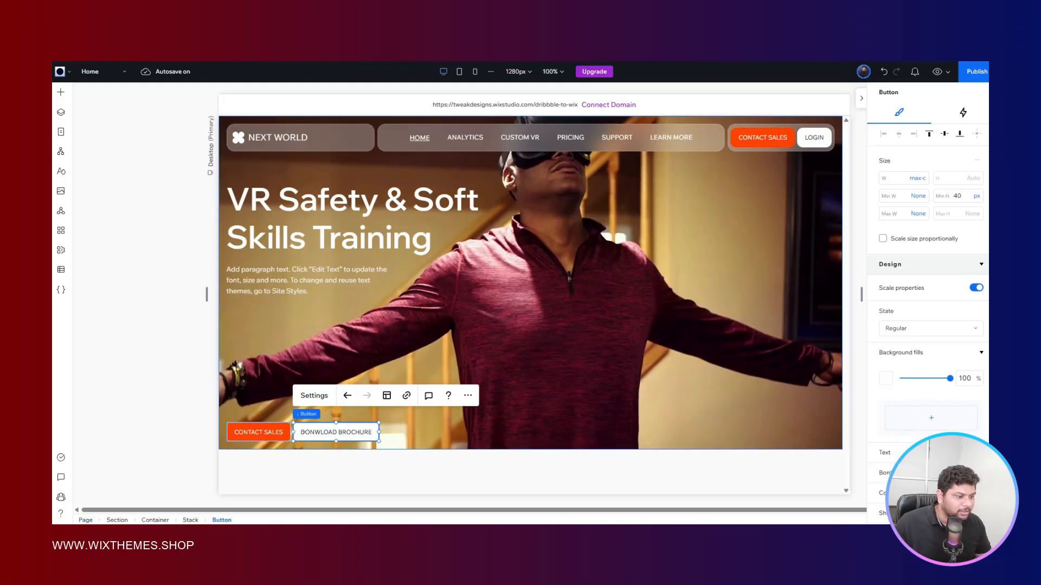
scroll(943, 271, "down", 2)
scroll(943, 271, "down", 2)
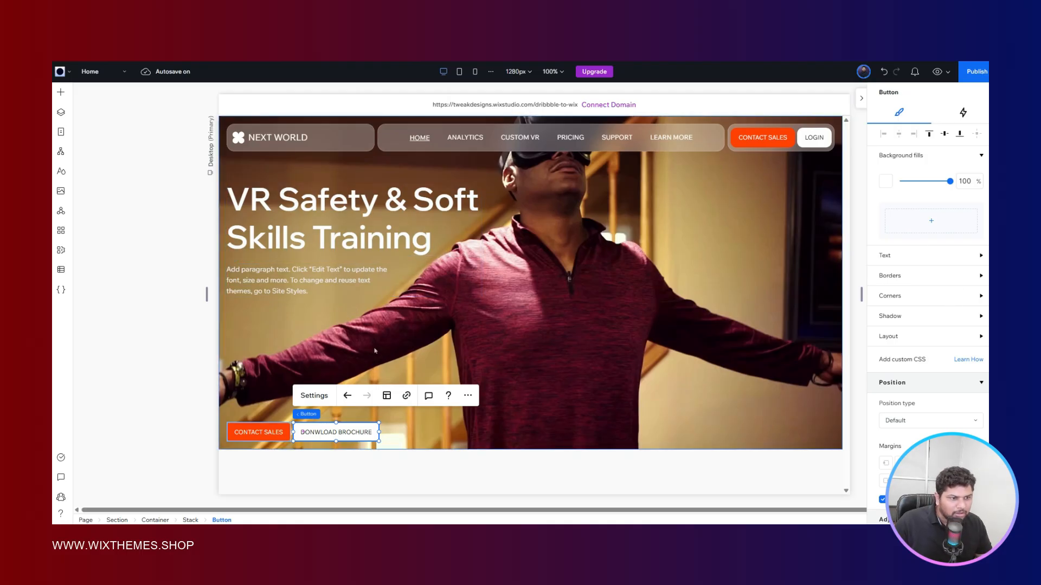
left_click(174, 337)
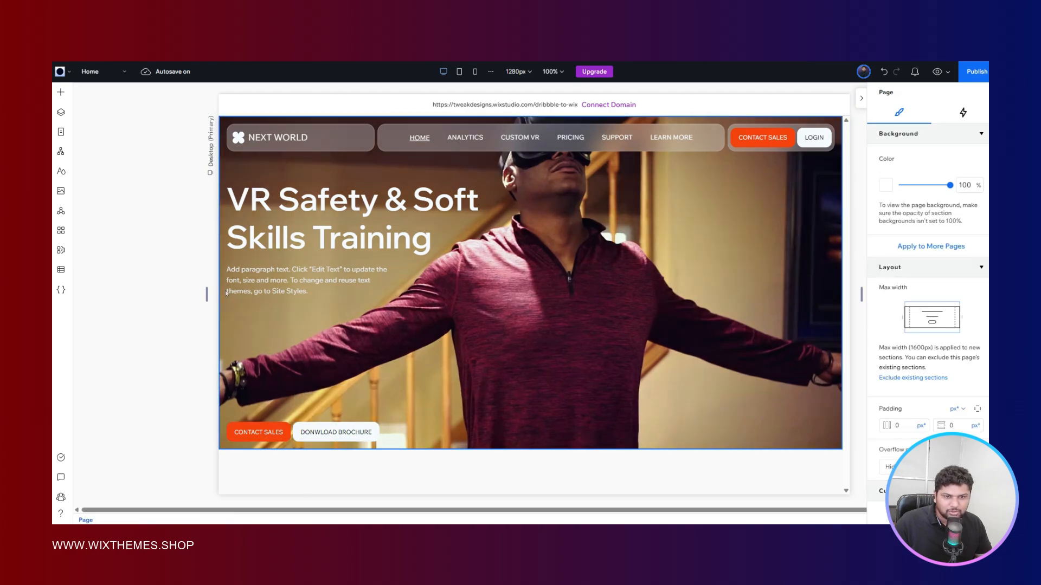
- Paste a copy of the header's NEXT WORLD glass container into the hero section and move it above the bottom button row
left_click(332, 137)
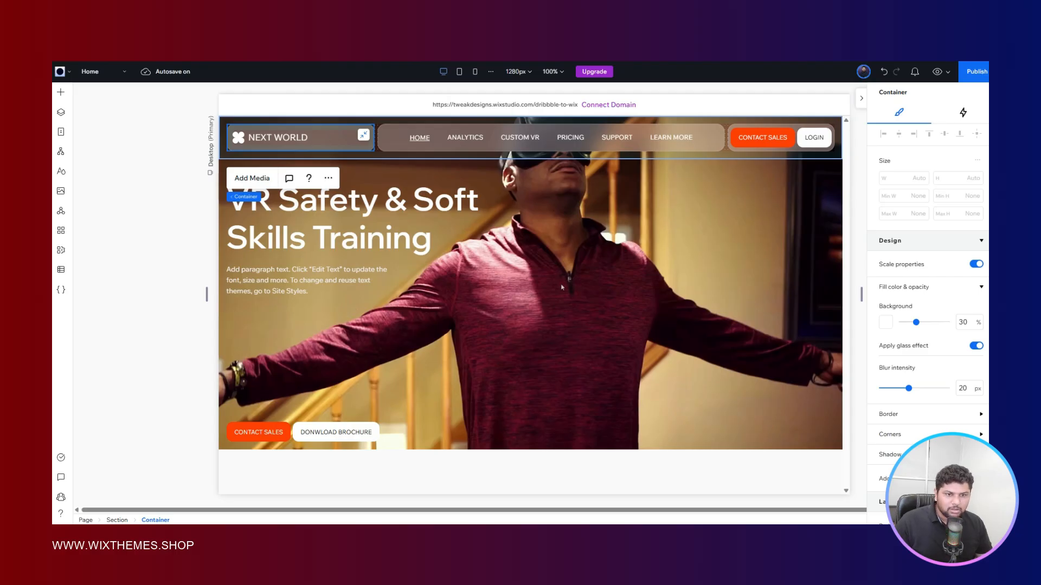
left_click(604, 321)
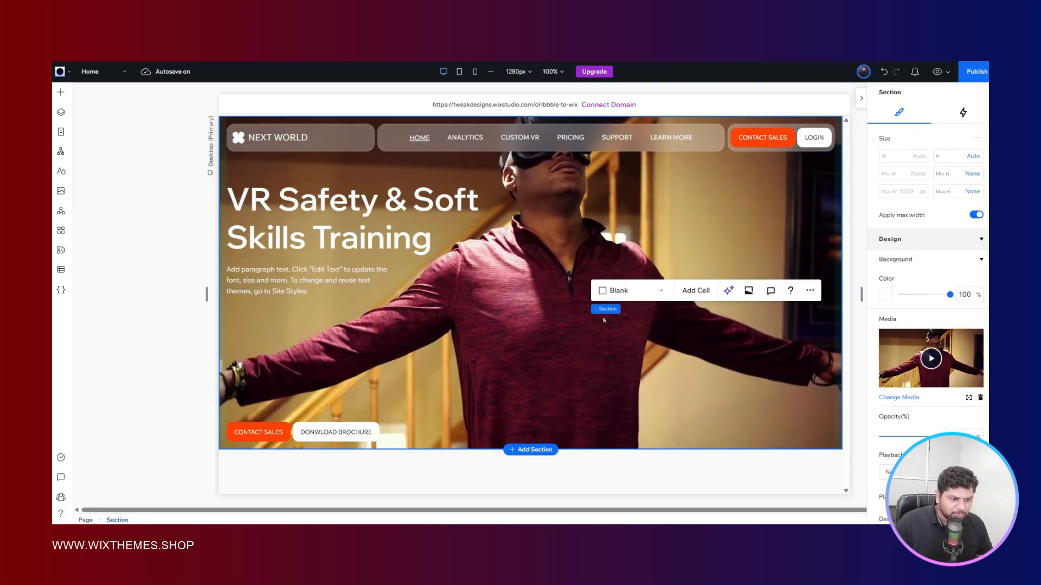
left_click(584, 288)
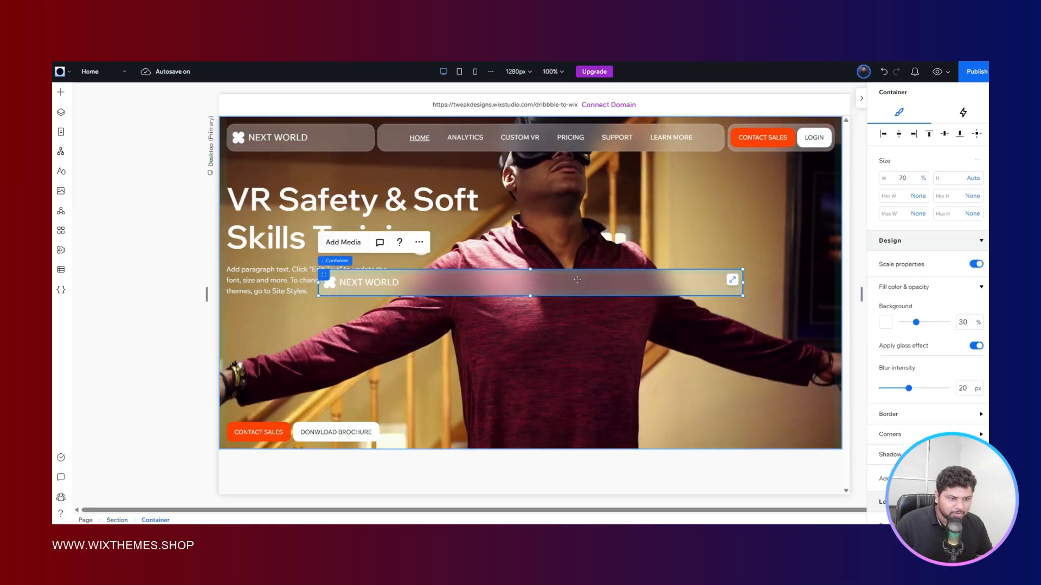
left_click_drag(585, 287, 620, 349)
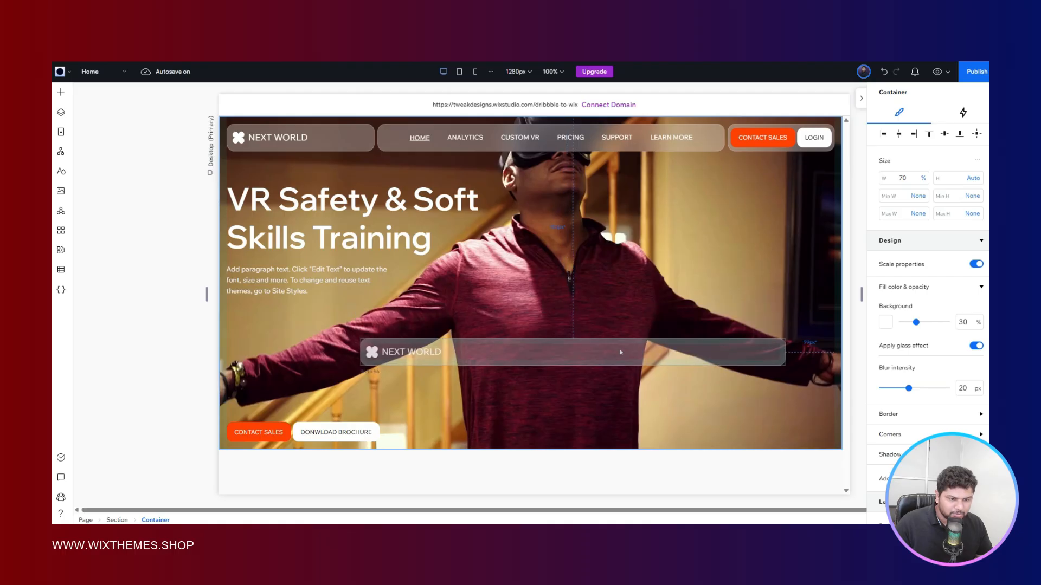
- Place a copy of the brochure button inside the copied glass container and delete that container's NEXT WORLD text and logo shape
left_click(313, 432)
left_click_drag(313, 432, 553, 357)
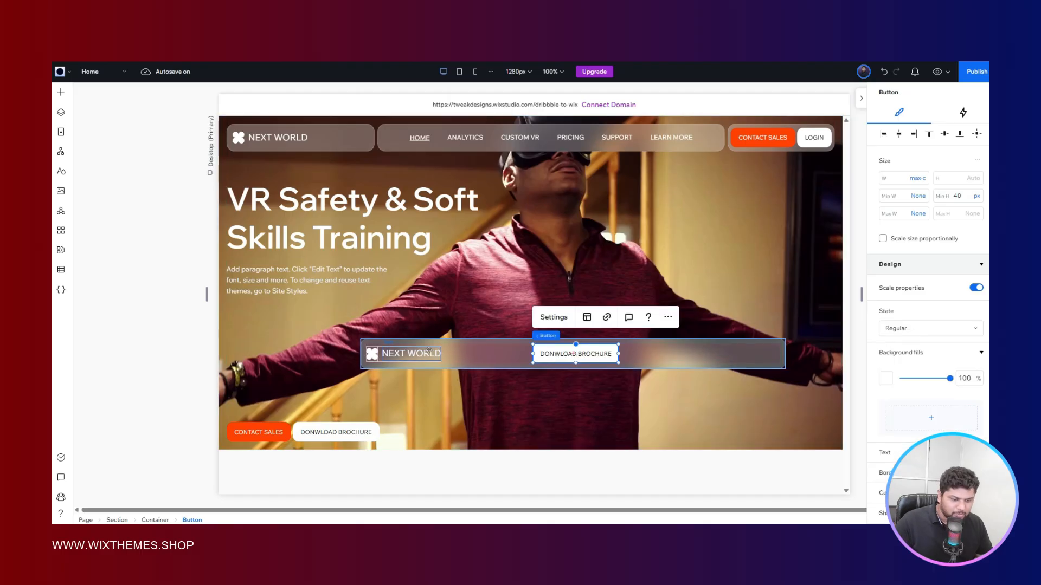
left_click(401, 353)
key("Delete")
left_click(374, 356)
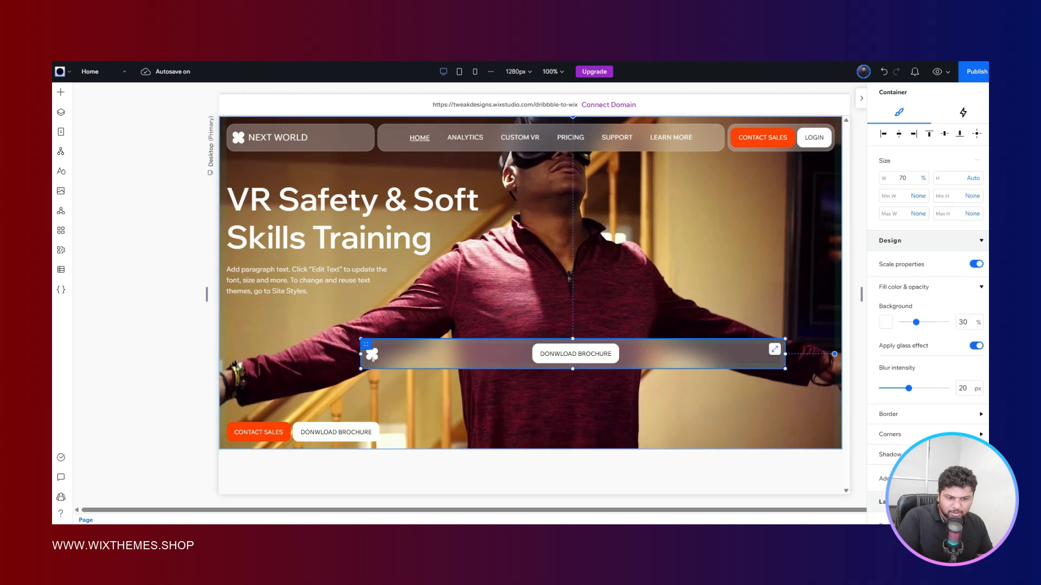
left_click(373, 355)
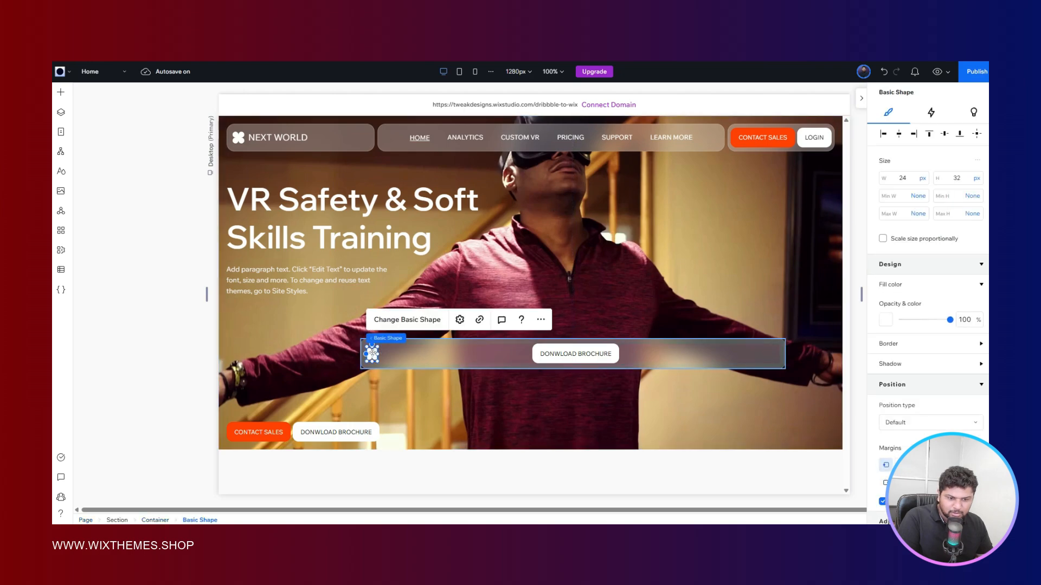
key("Delete")
- Set the minimum height of the brochure button in the glass container to None
left_click(577, 358)
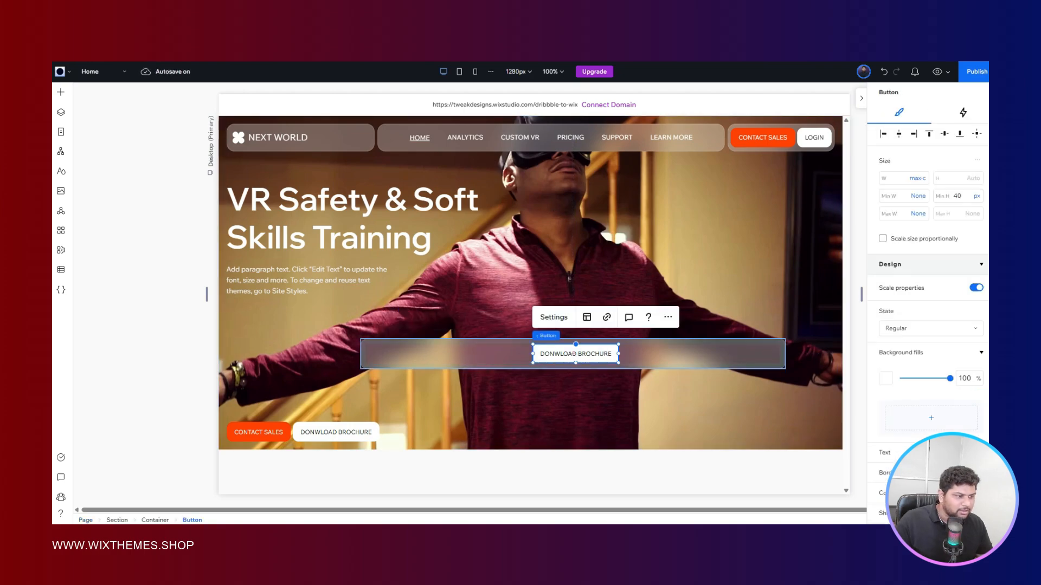
left_click(977, 196)
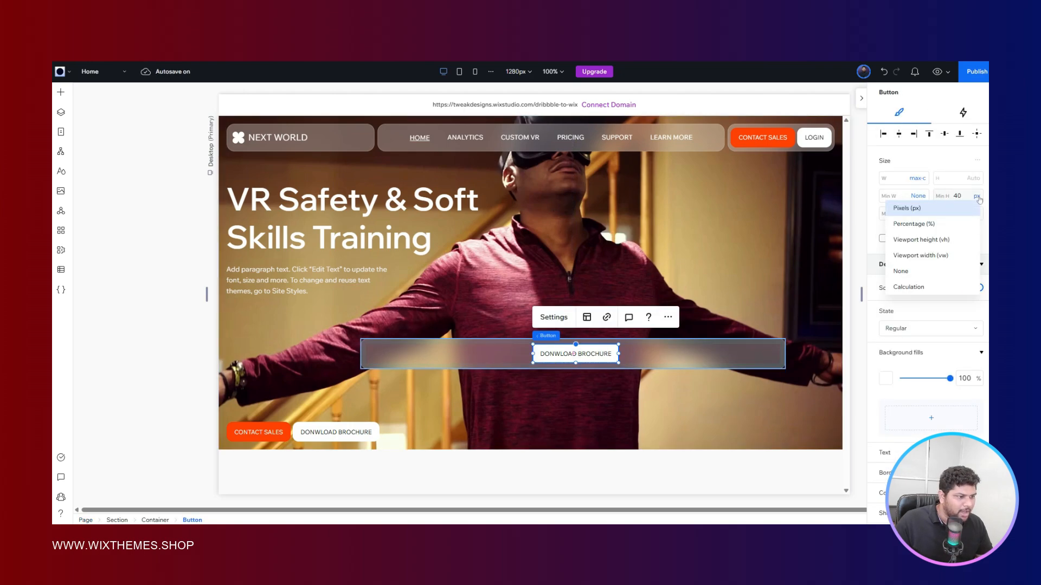
left_click(938, 271)
- Set the copied brochure button's padding to 0 px on all four sides
scroll(932, 233, "down", 5)
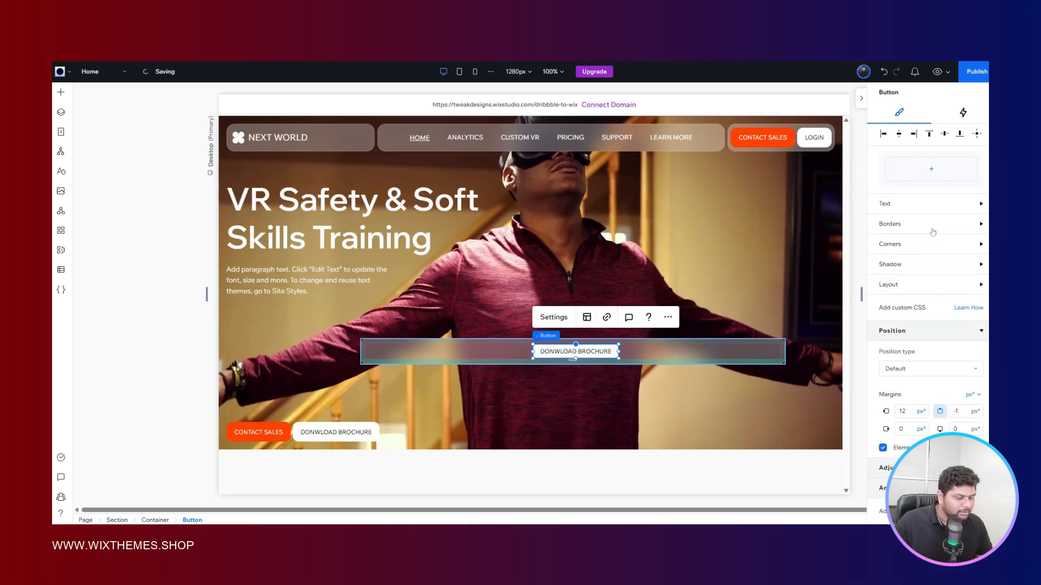
left_click(900, 286)
left_click(929, 324)
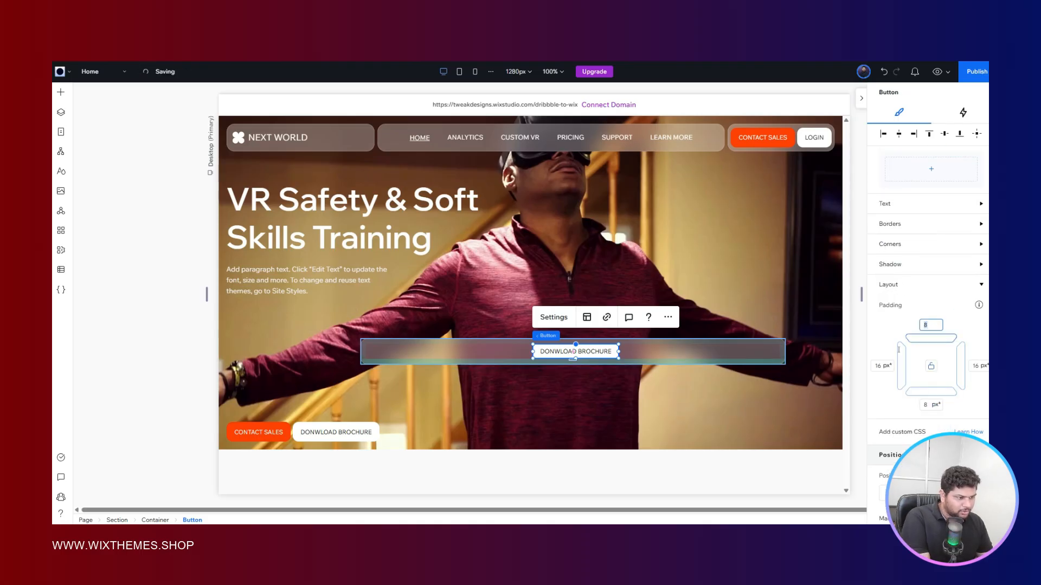
type("0")
left_click(931, 367)
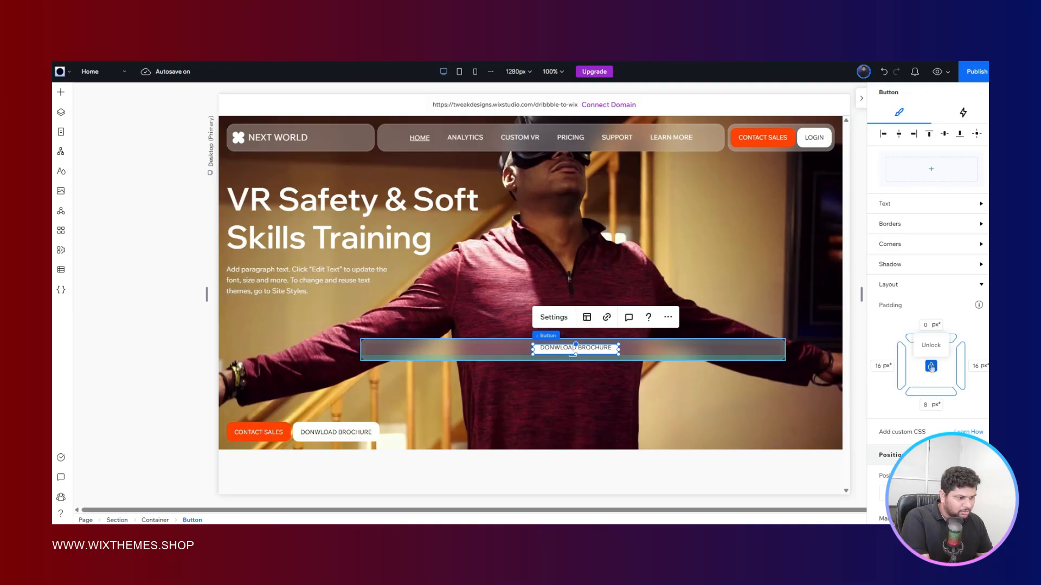
left_click(883, 366)
type("0")
left_click(928, 405)
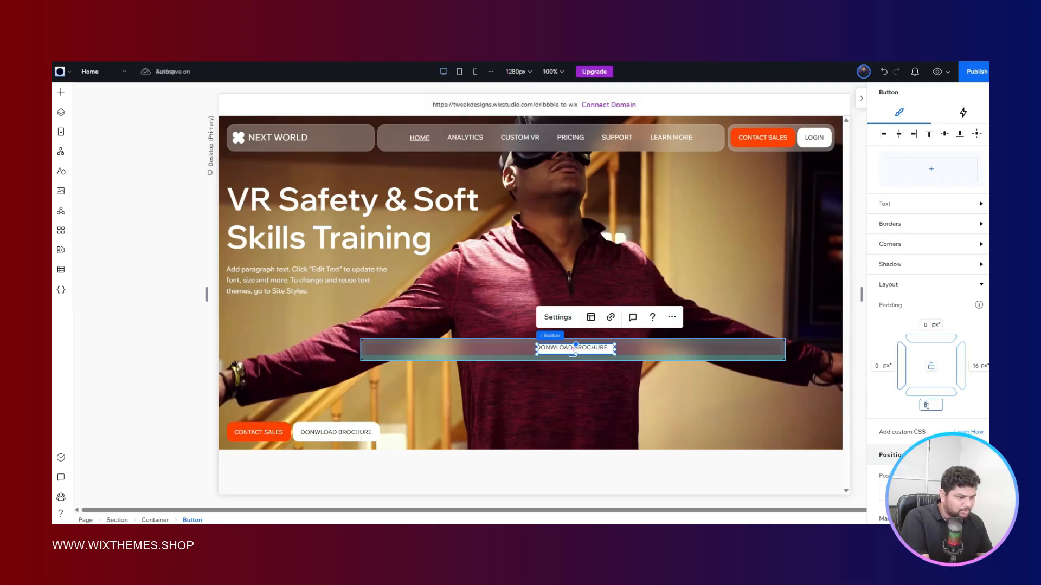
type("0")
left_click(976, 366)
type("0")
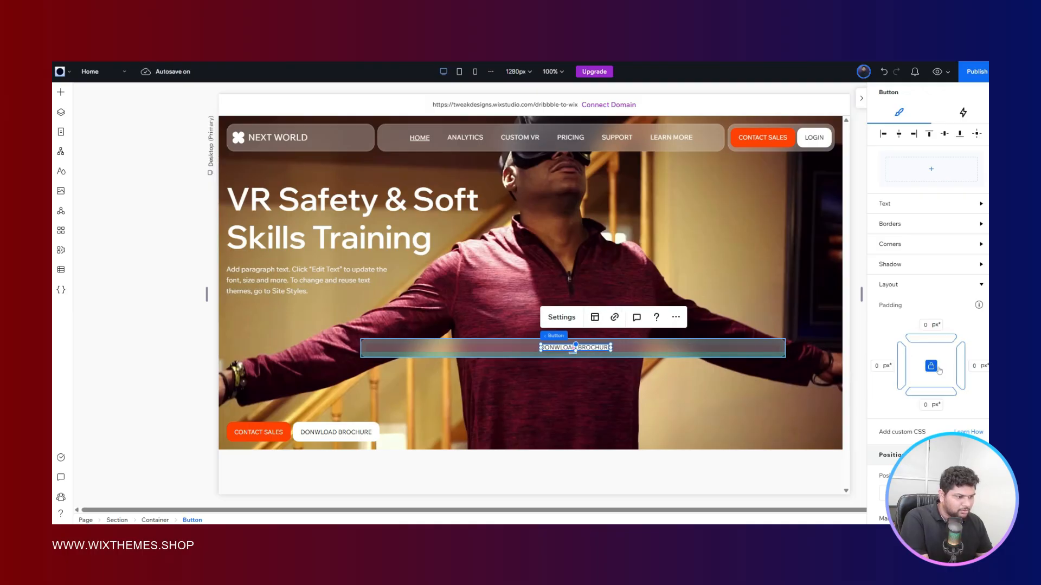
left_click(931, 367)
left_click(932, 368)
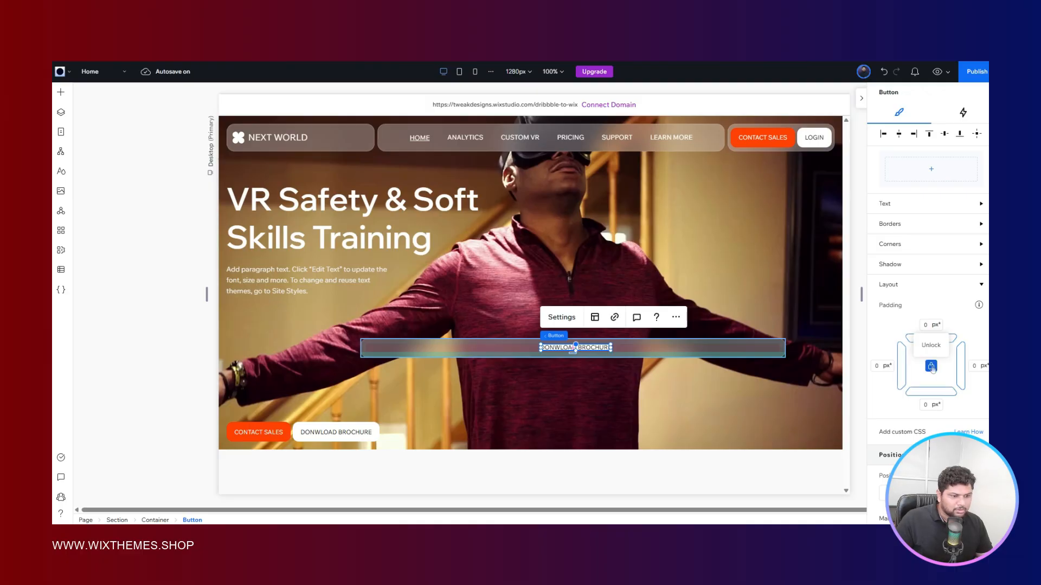
- Set the copied brochure button's background fill opacity to 0% for both its Regular and Hover states
scroll(943, 326, "up", 5)
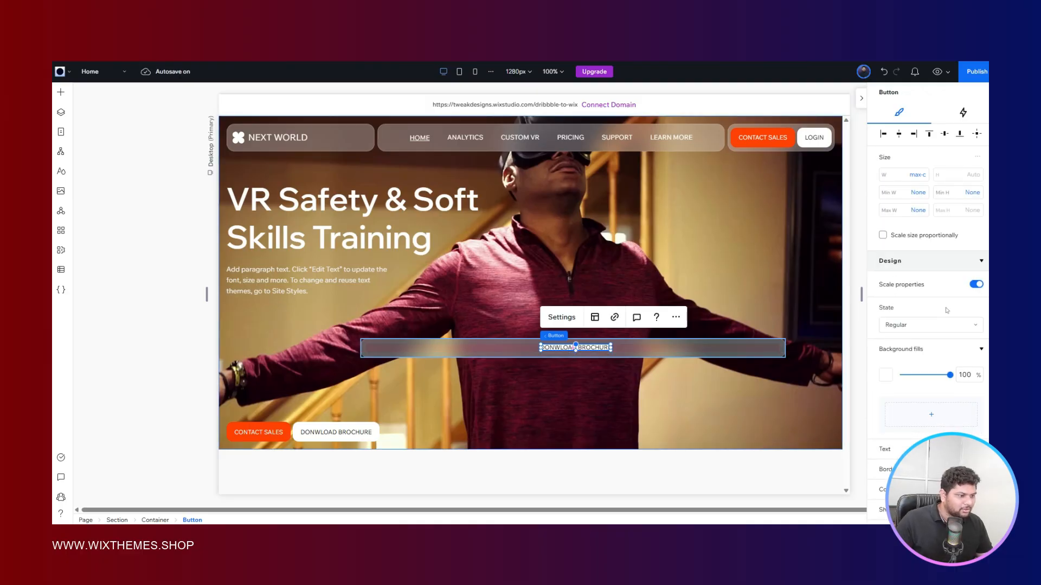
scroll(947, 310, "down", 2)
left_click(965, 278)
type("0")
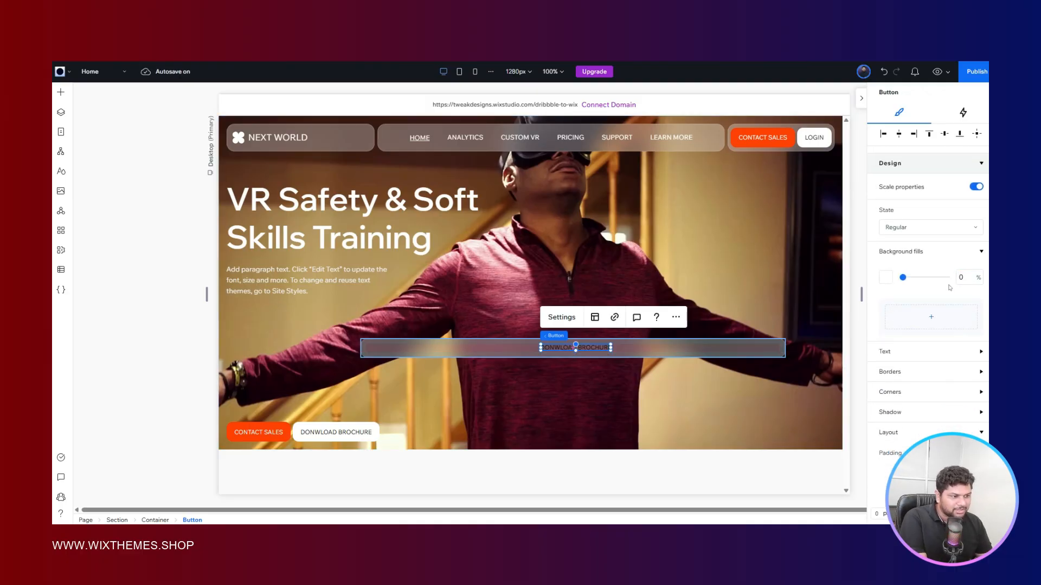
left_click(930, 227)
left_click(900, 248)
left_click(968, 281)
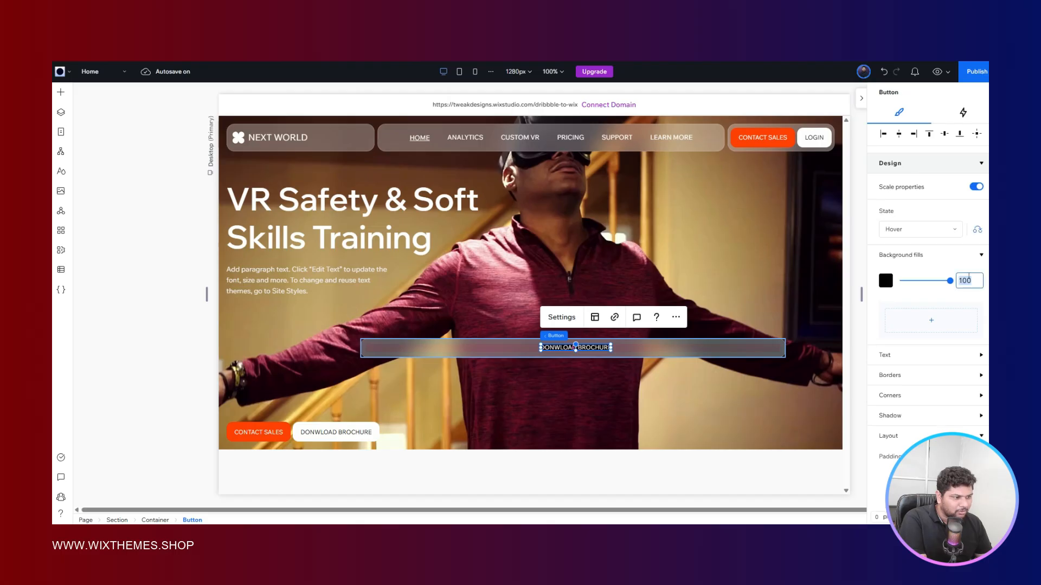
type("0")
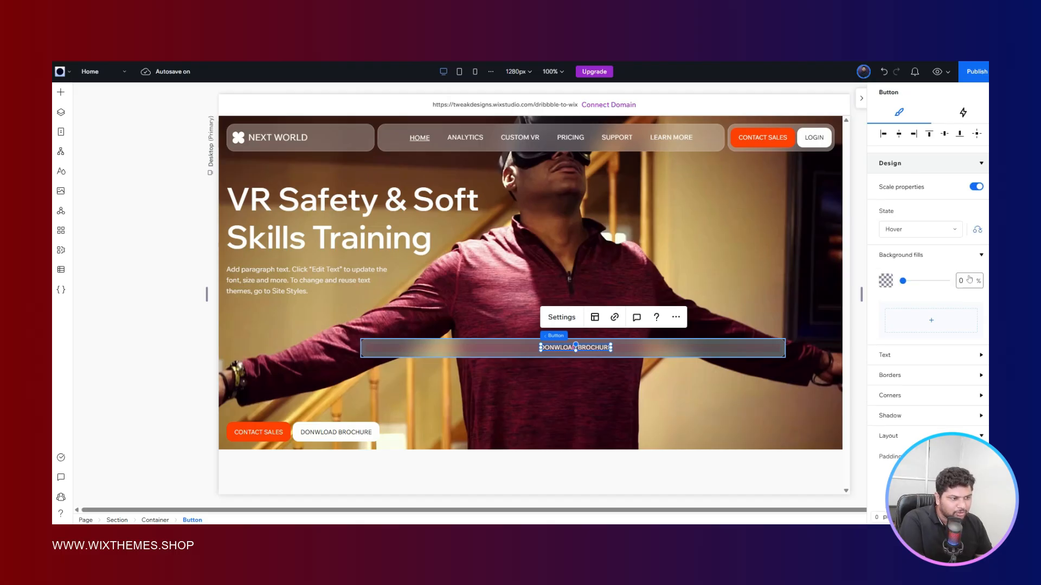
- Set the copied brochure button's Regular-state text color to white
left_click(922, 229)
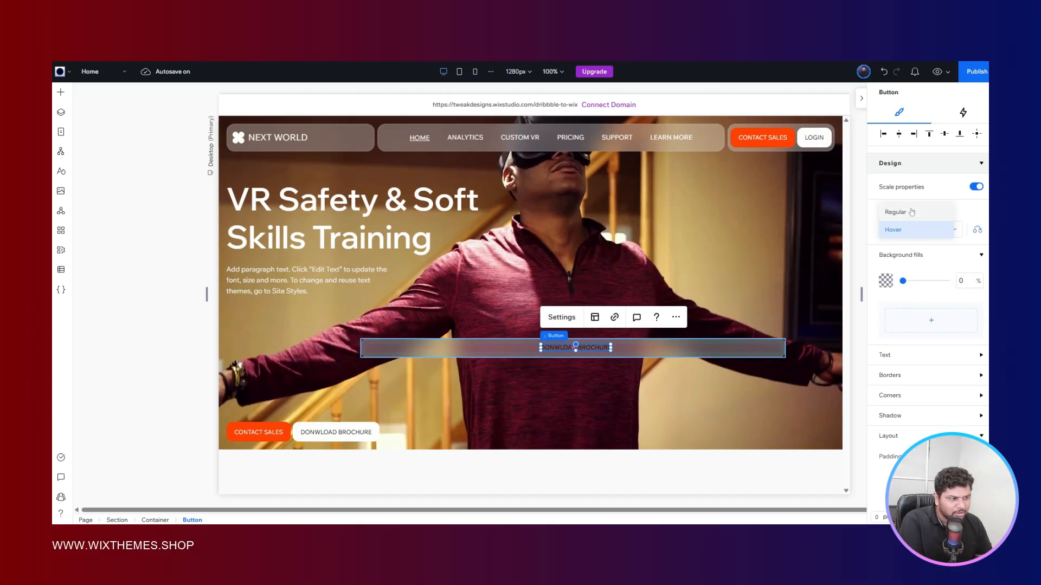
left_click(911, 212)
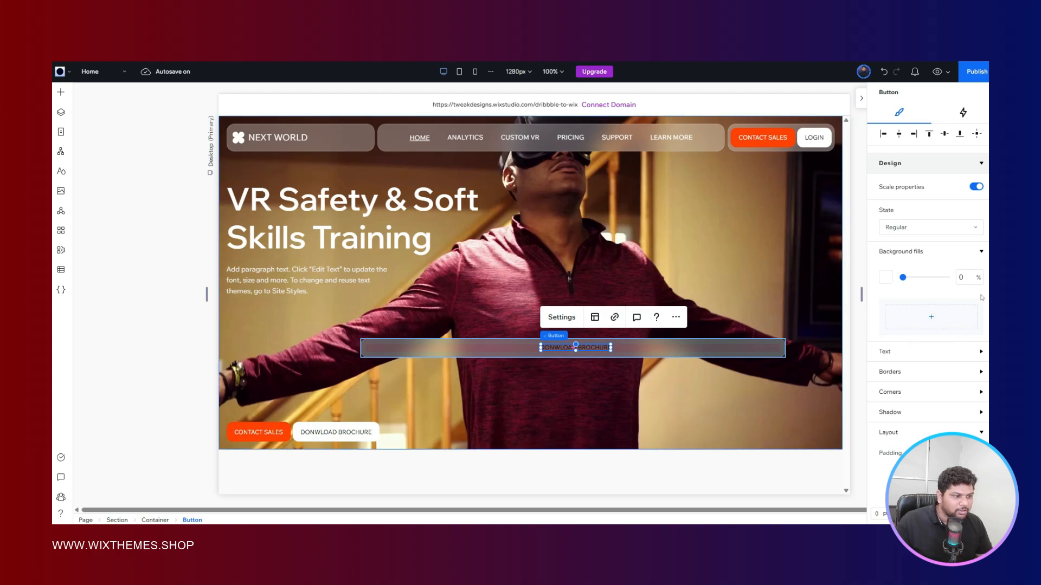
scroll(900, 222, "down", 3)
left_click(897, 205)
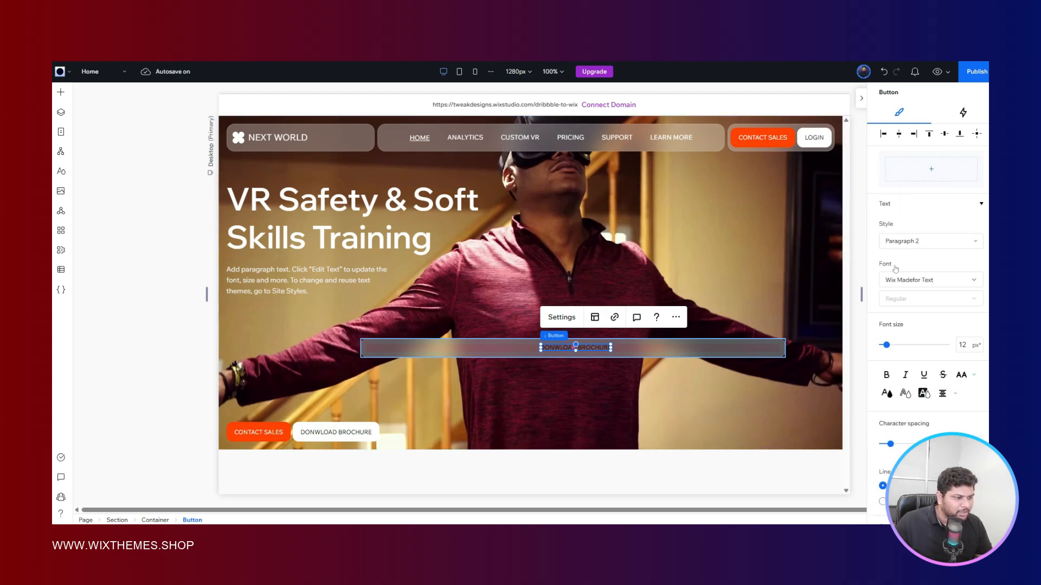
scroll(892, 281, "down", 2)
left_click(888, 294)
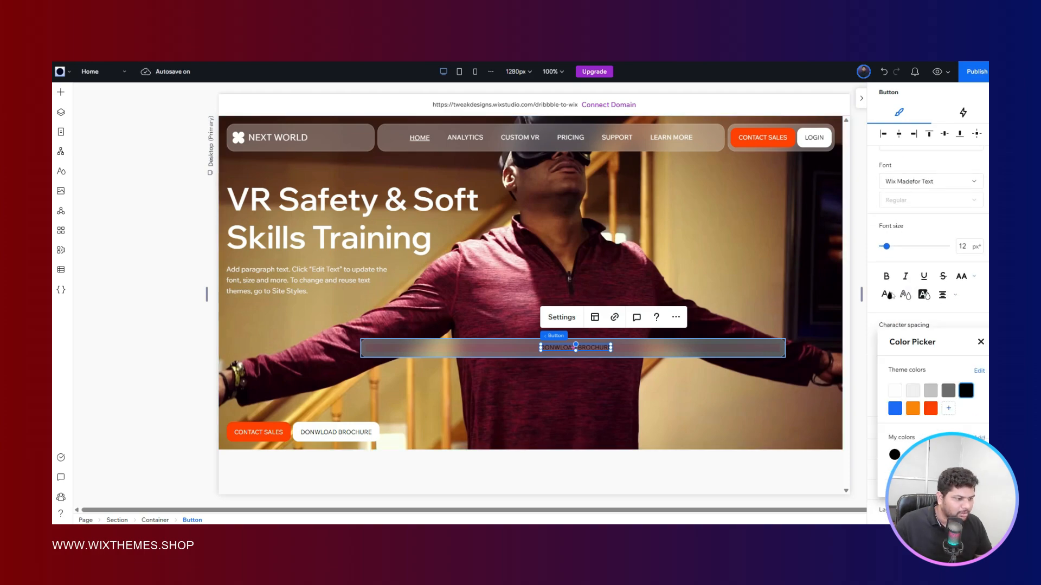
left_click(895, 391)
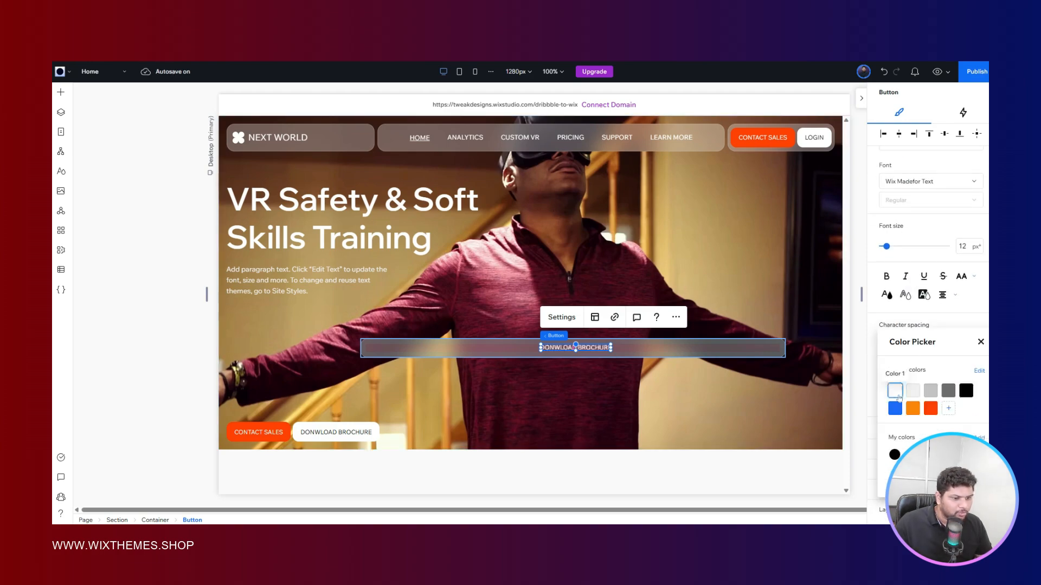
left_click(888, 323)
- Switch to the Figma reference to check the brochure button's design, and return to Wix Studio
scroll(888, 323, "up", 1)
scroll(888, 323, "up", 1)
key("ctrl+Tab")
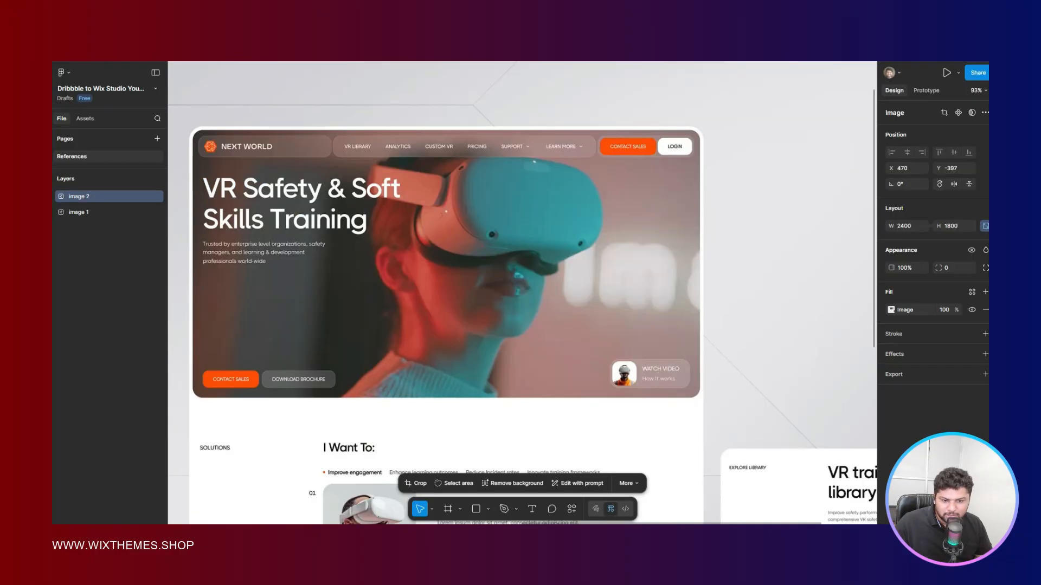
key("ctrl+Tab")
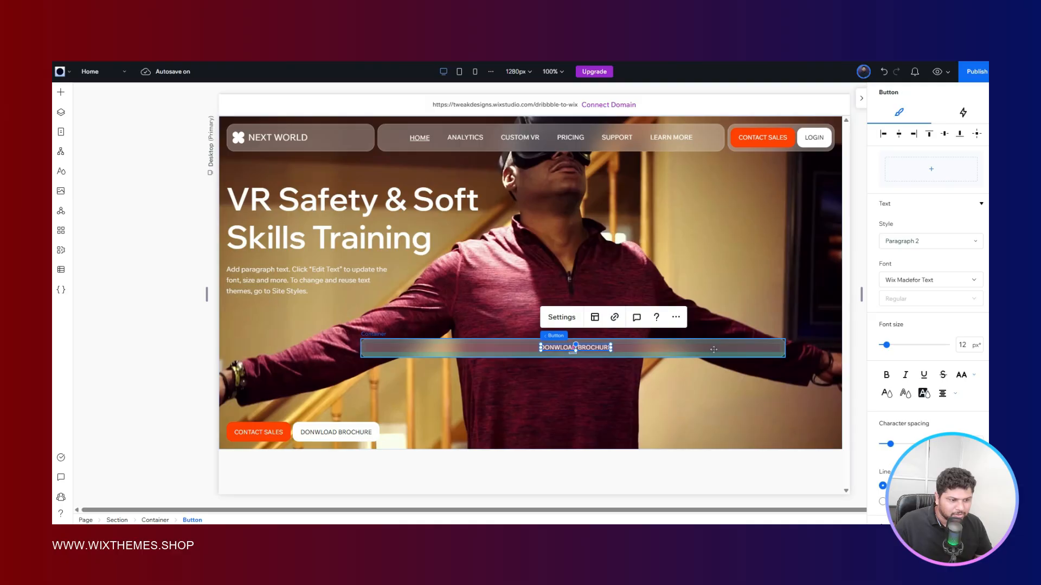
- Set the width of the glass container around the copied brochure button to Max content
left_click(711, 353)
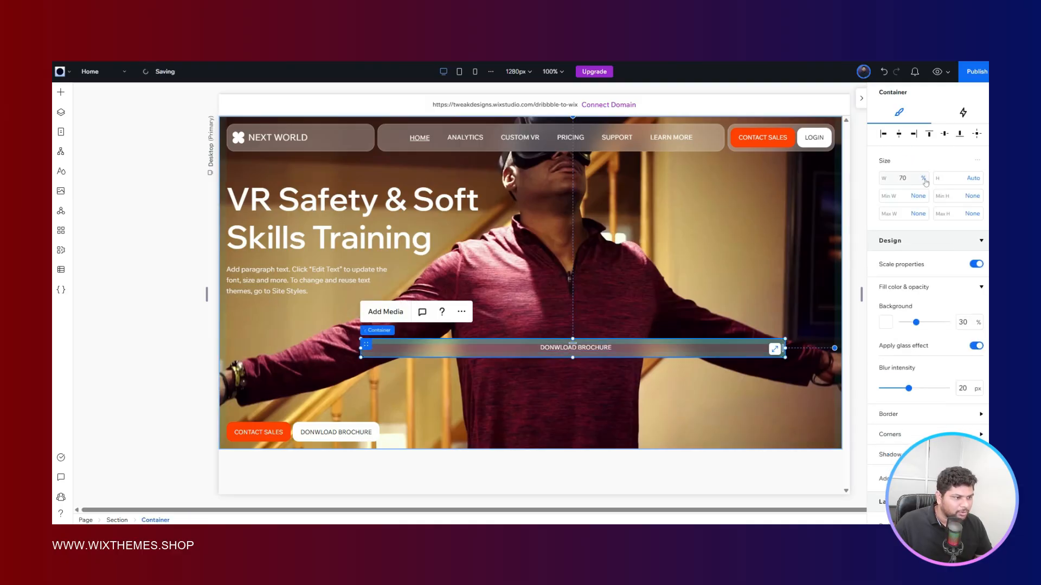
left_click(924, 179)
left_click(873, 269)
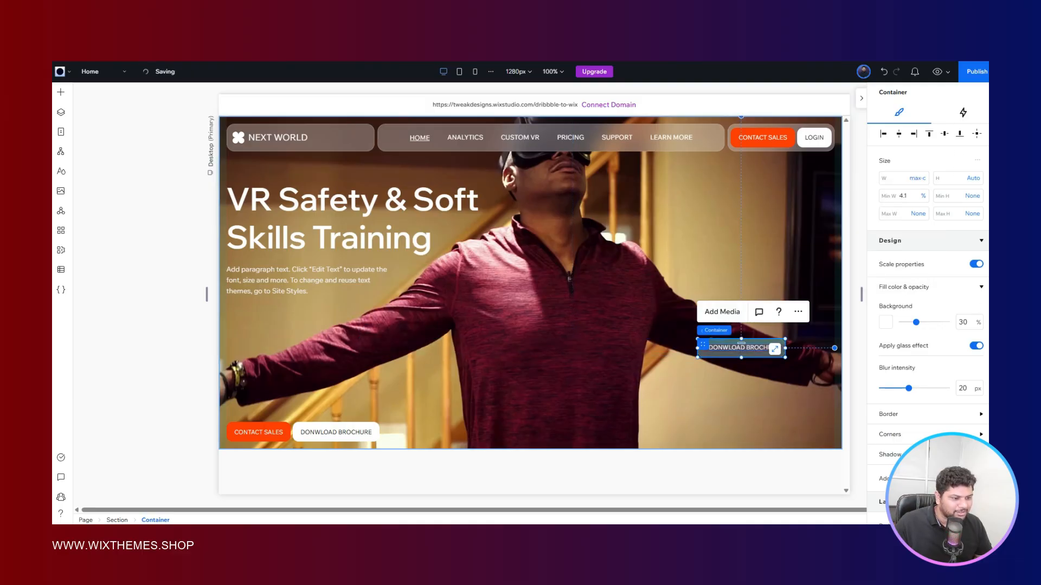
- Move the glass brochure button container to just above the white brochure button in the hero's bottom row
left_click(752, 349)
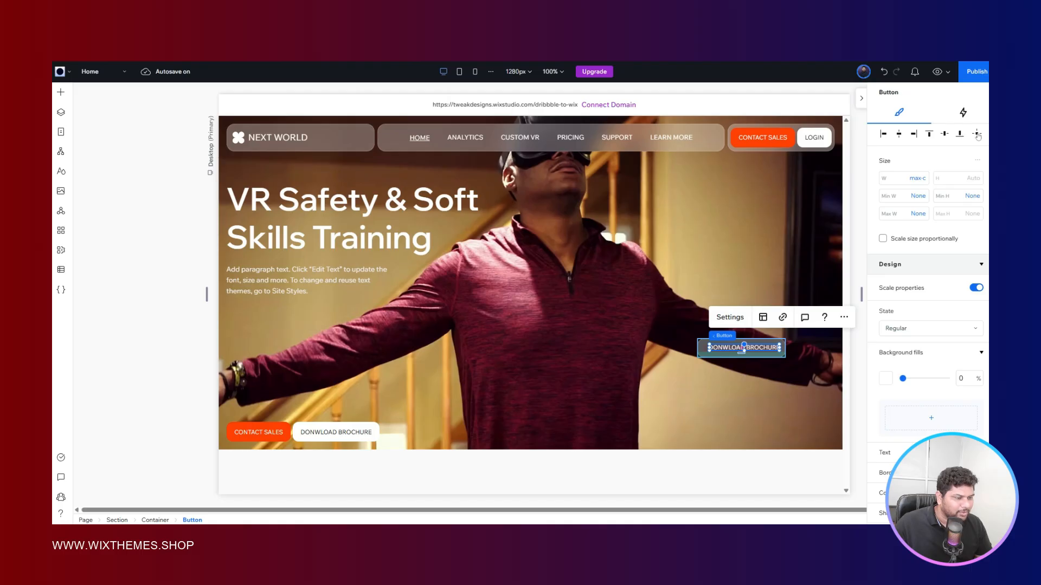
left_click(157, 380)
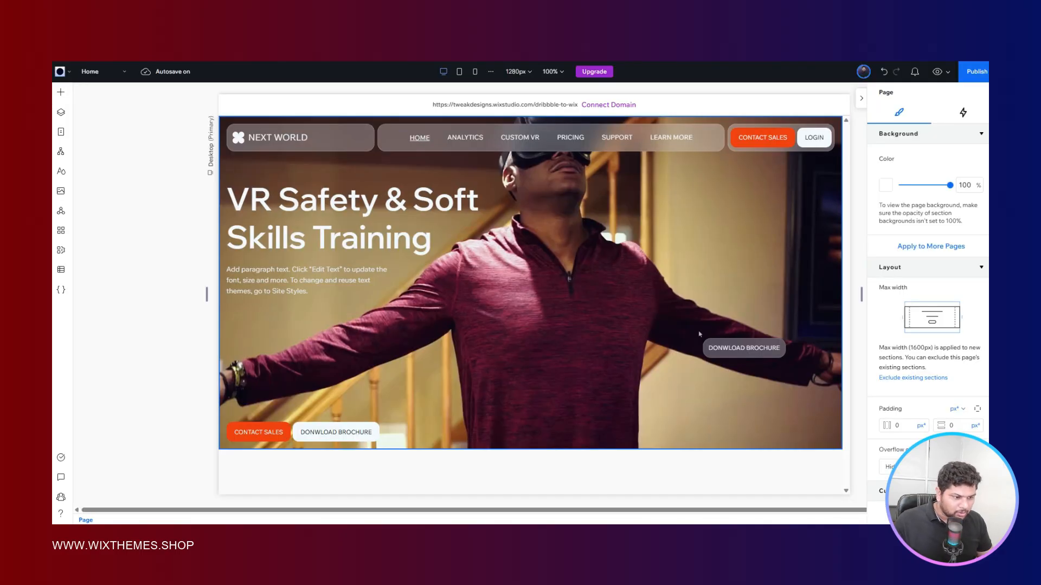
left_click_drag(710, 340, 368, 358)
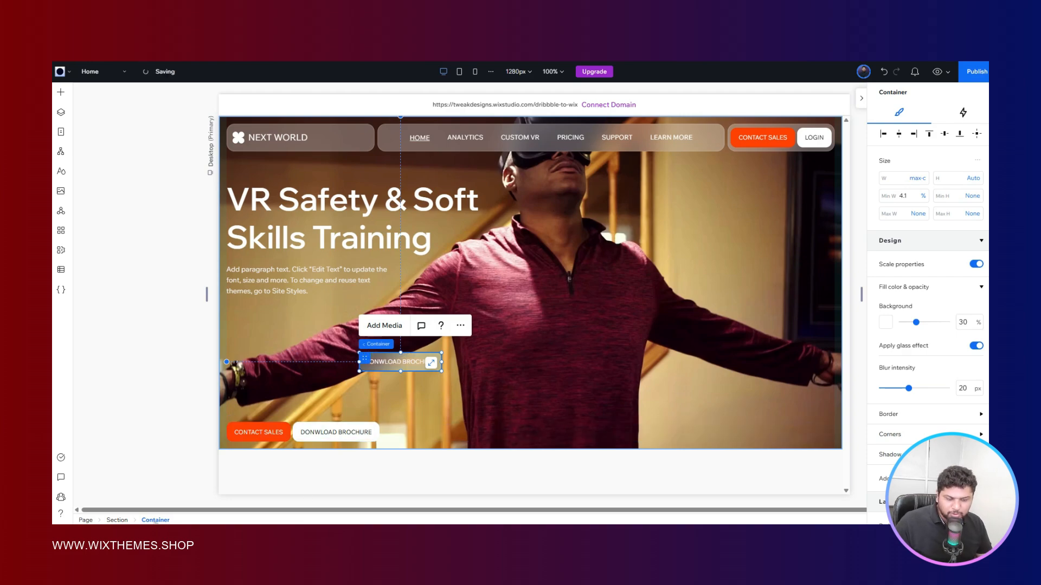
- Set the glass container's horizontal and vertical padding to 0 px
scroll(932, 293, "down", 5)
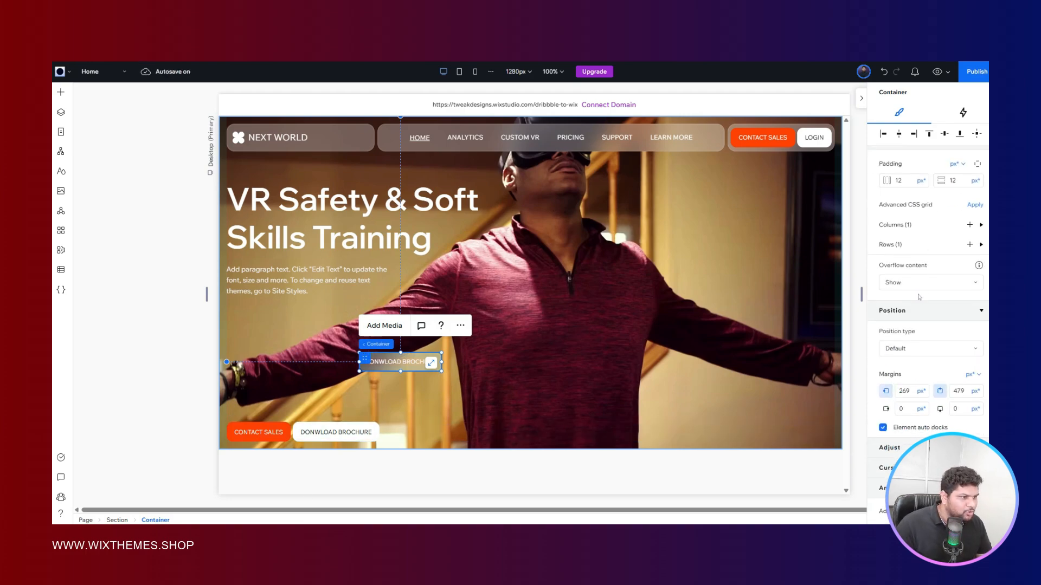
left_click(910, 277)
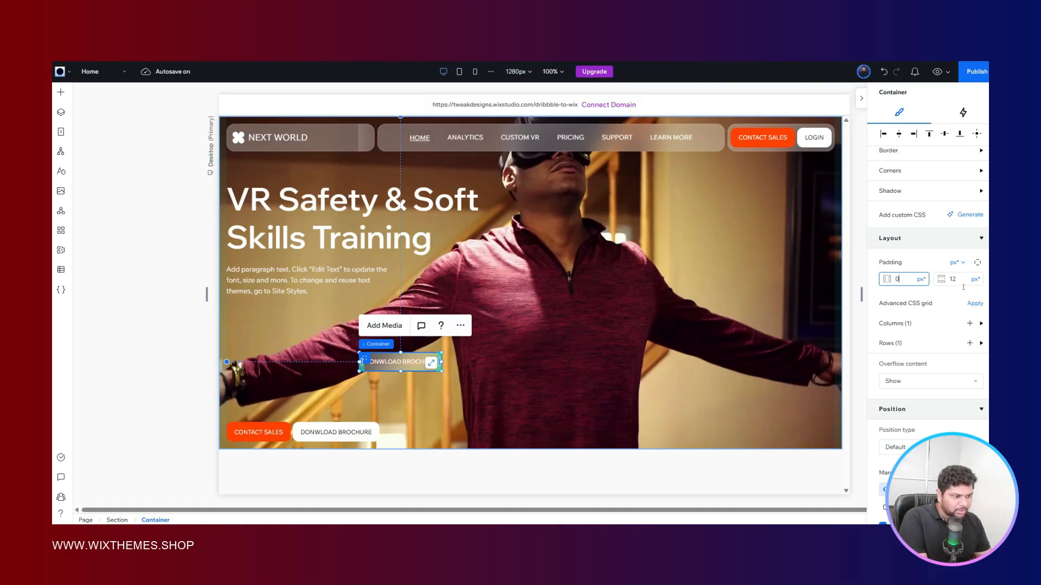
type("0")
left_click(960, 282)
type("0")
key("Return")
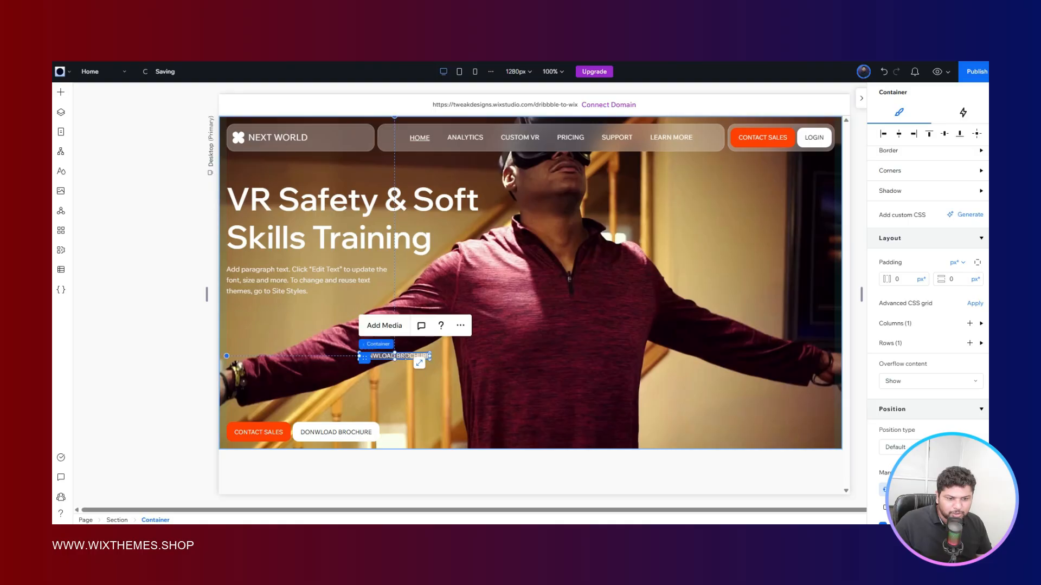
- Check the white brochure button's size and padding, and set the glass brochure button's minimum height to 40 px
left_click(407, 356)
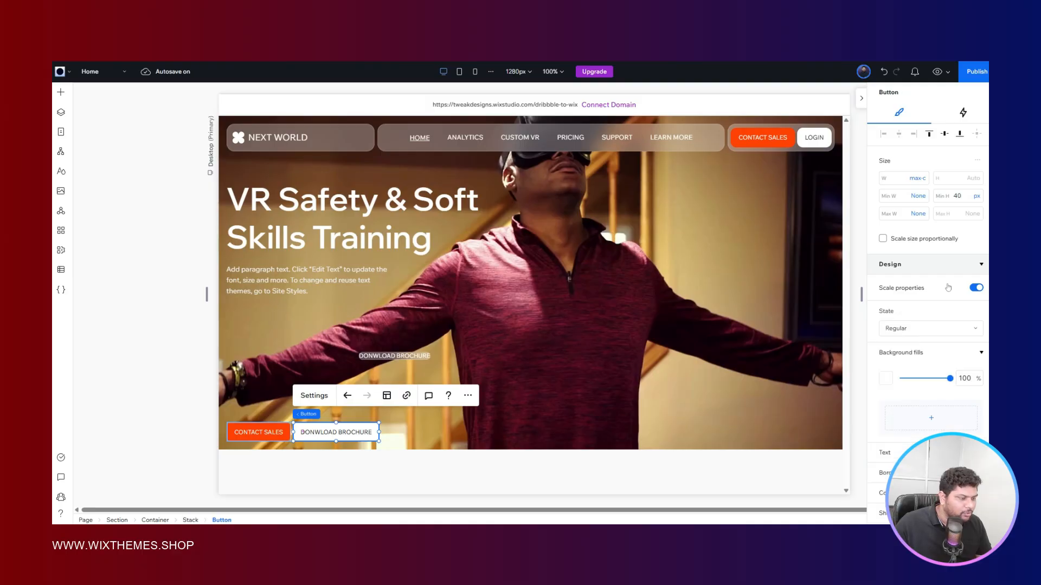
scroll(948, 287, "down", 5)
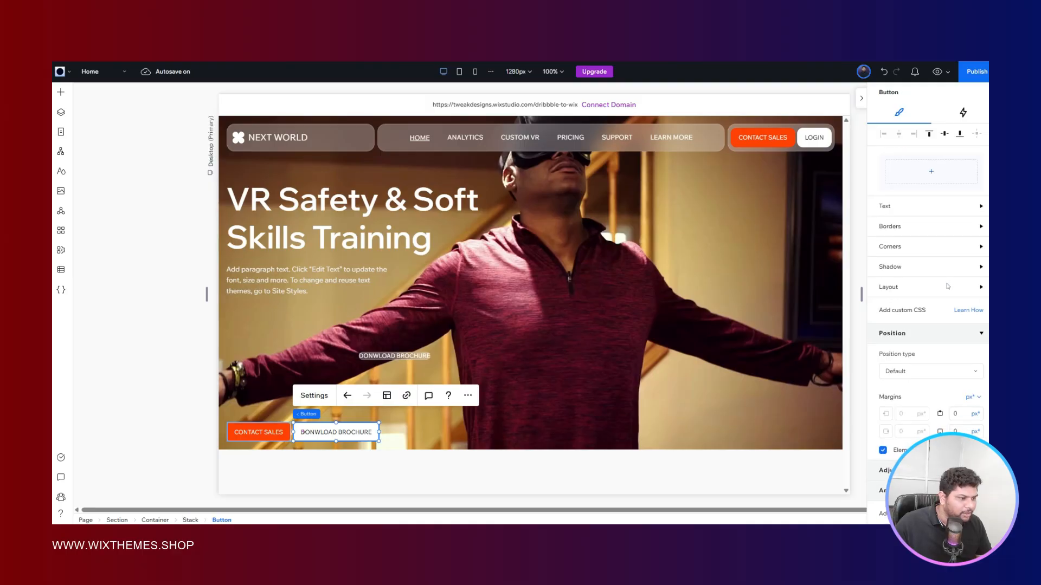
left_click(897, 290)
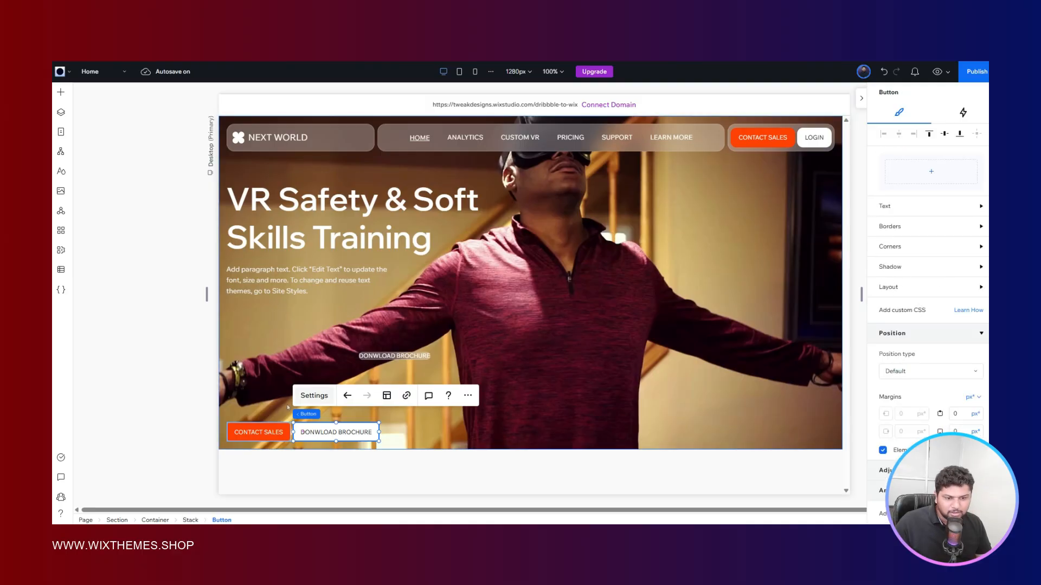
left_click(398, 356)
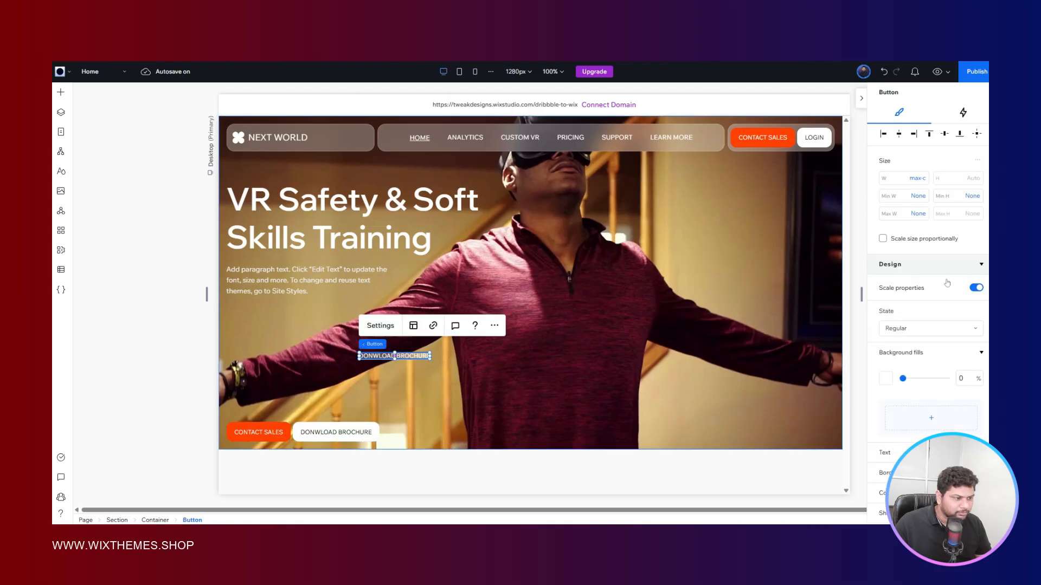
left_click(954, 198)
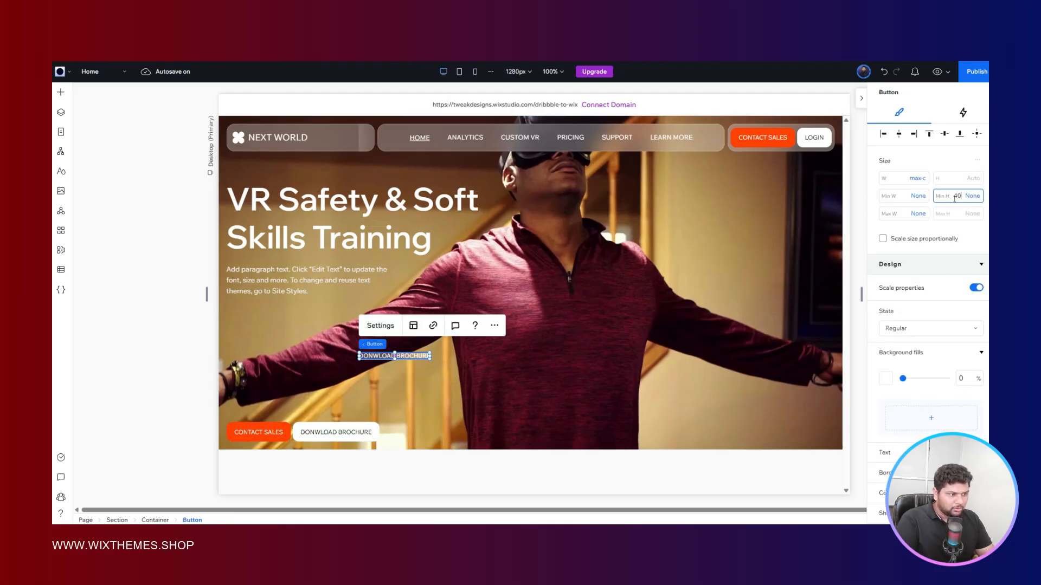
key("Return")
- Set the glass brochure button's padding to 8 px above and below and 16 px on both sides
scroll(895, 277, "down", 5)
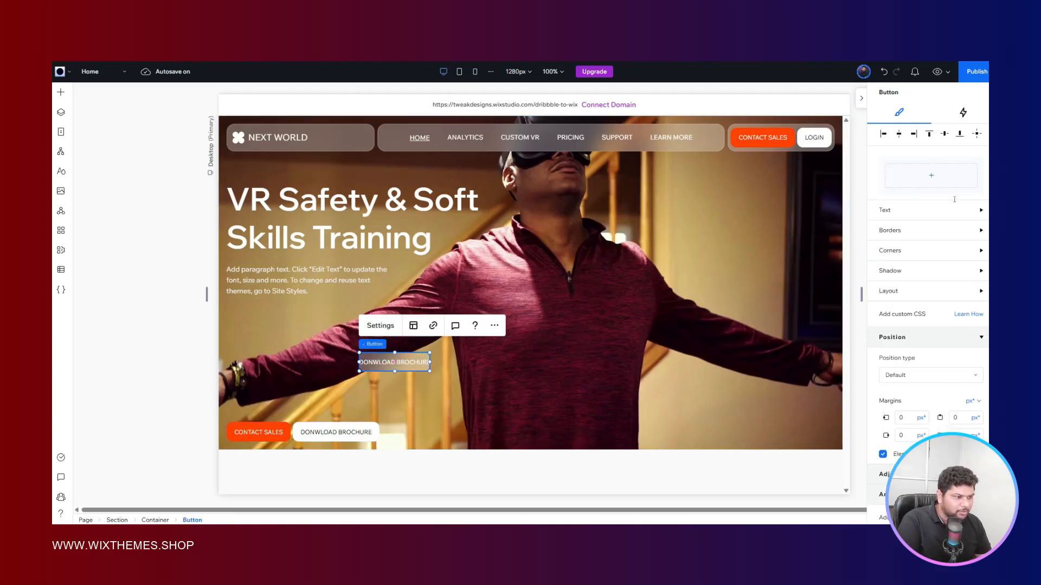
left_click(895, 287)
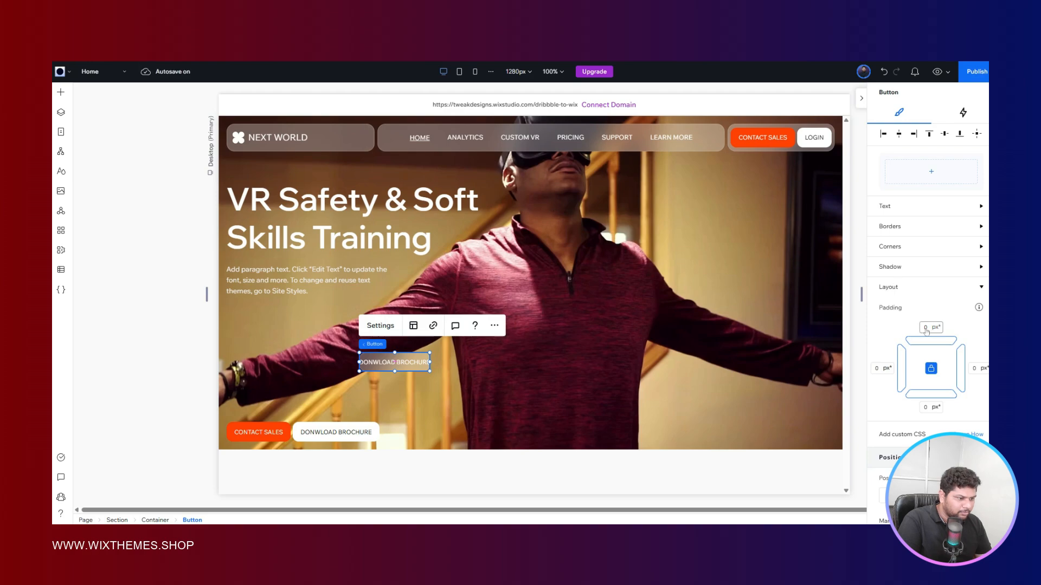
left_click(932, 367)
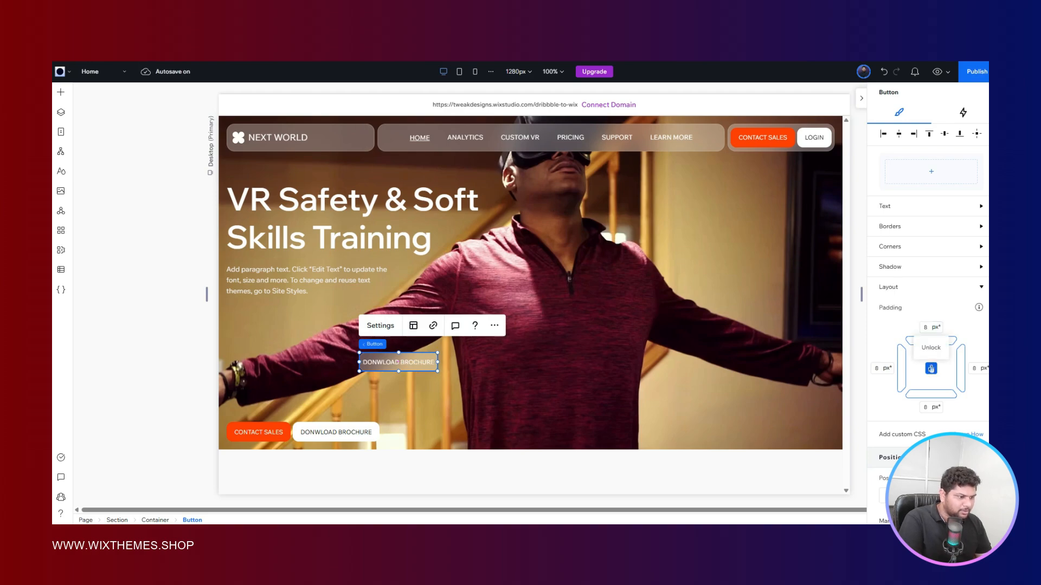
left_click(883, 369)
type("16")
key("Return")
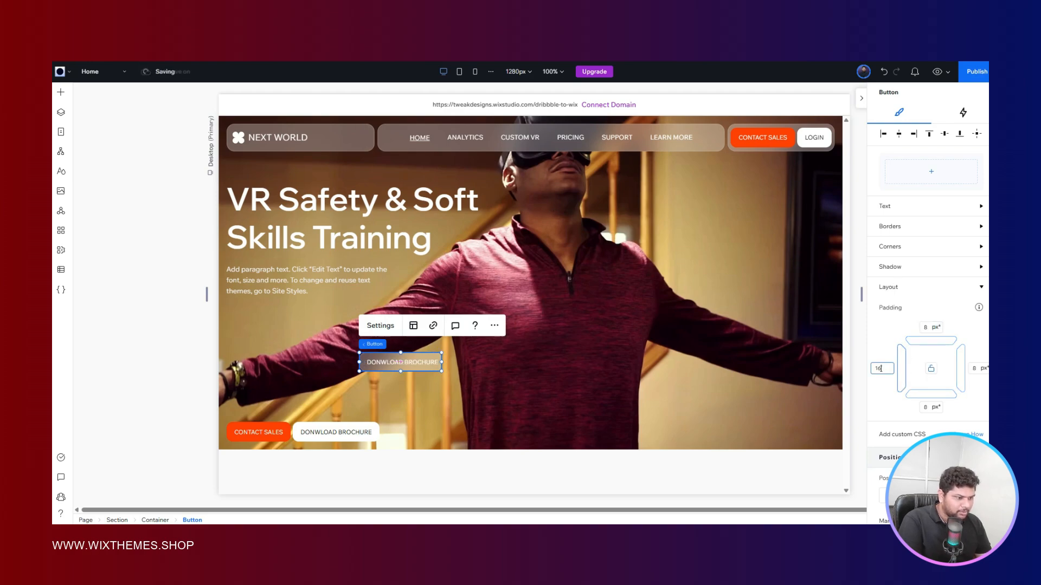
left_click(977, 369)
type("16")
key("Return")
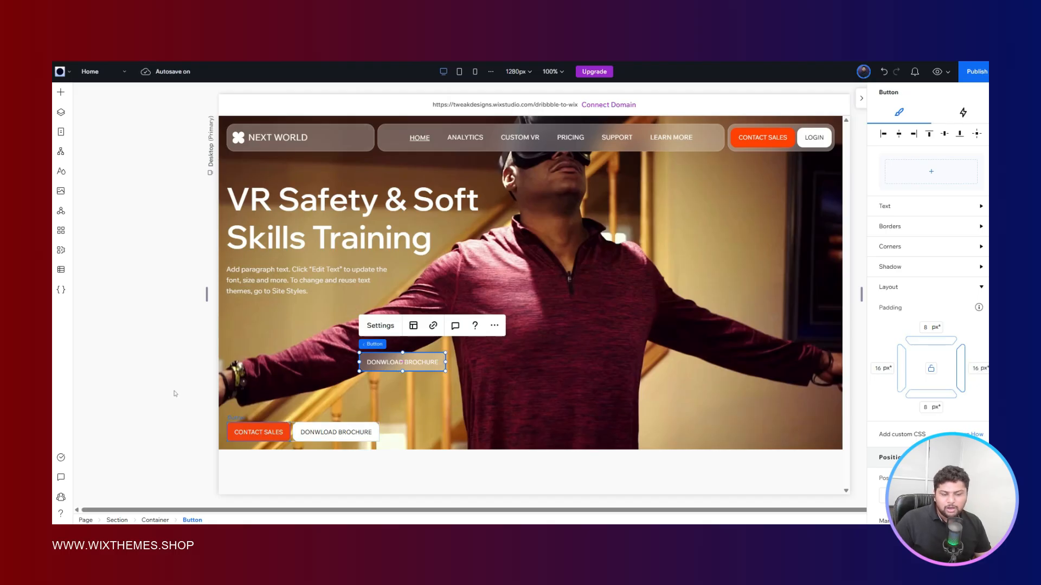
- Check the glass brochure button's Hover-state background fill and return to its Regular state
scroll(920, 319, "up", 4)
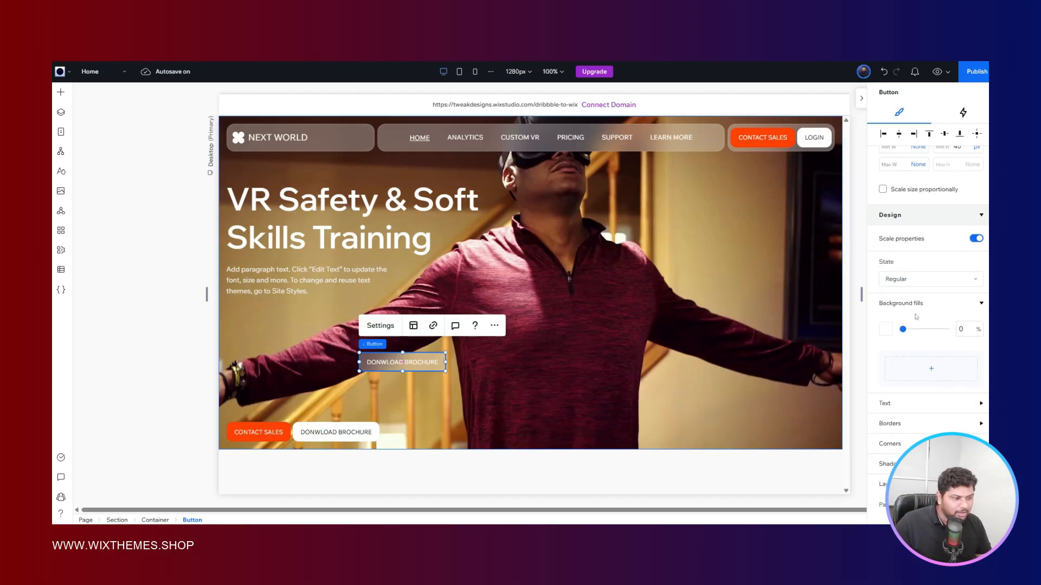
left_click(902, 279)
left_click(902, 297)
left_click(905, 280)
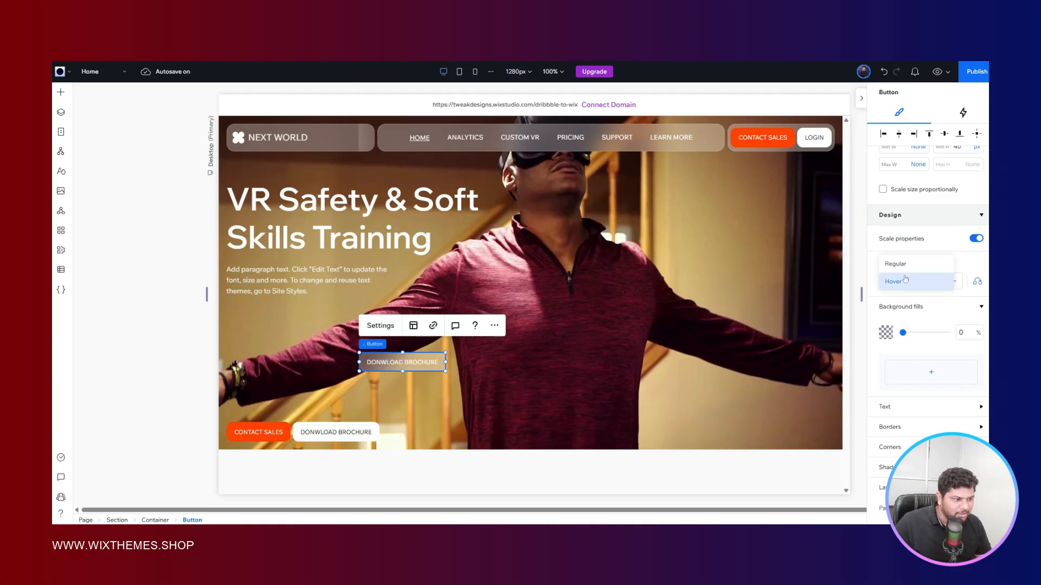
left_click(899, 264)
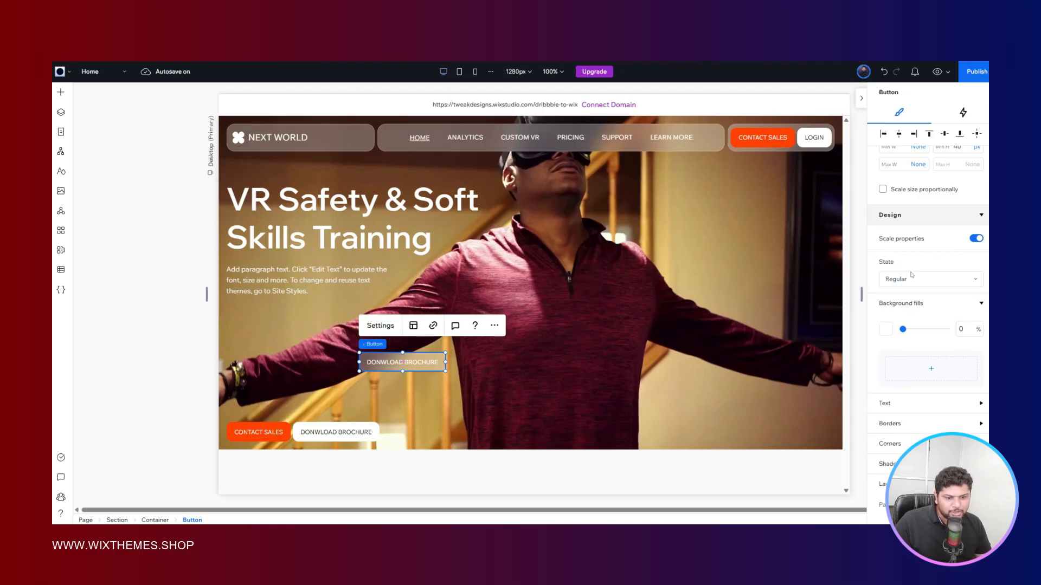
- Rename the glass brochure button's container layer as "custom button"
left_click(155, 521)
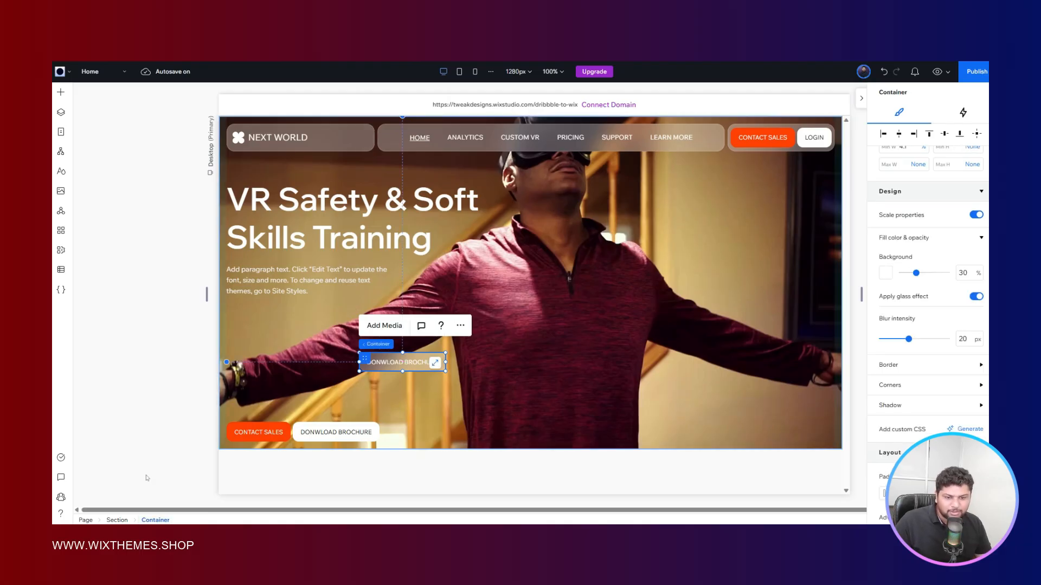
left_click(61, 112)
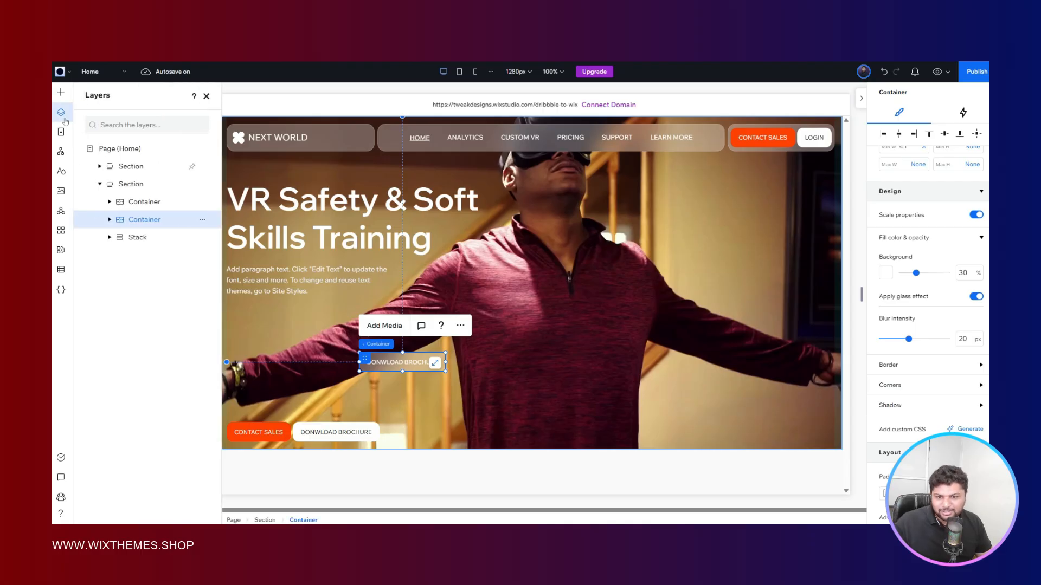
double_click(149, 220)
type("c")
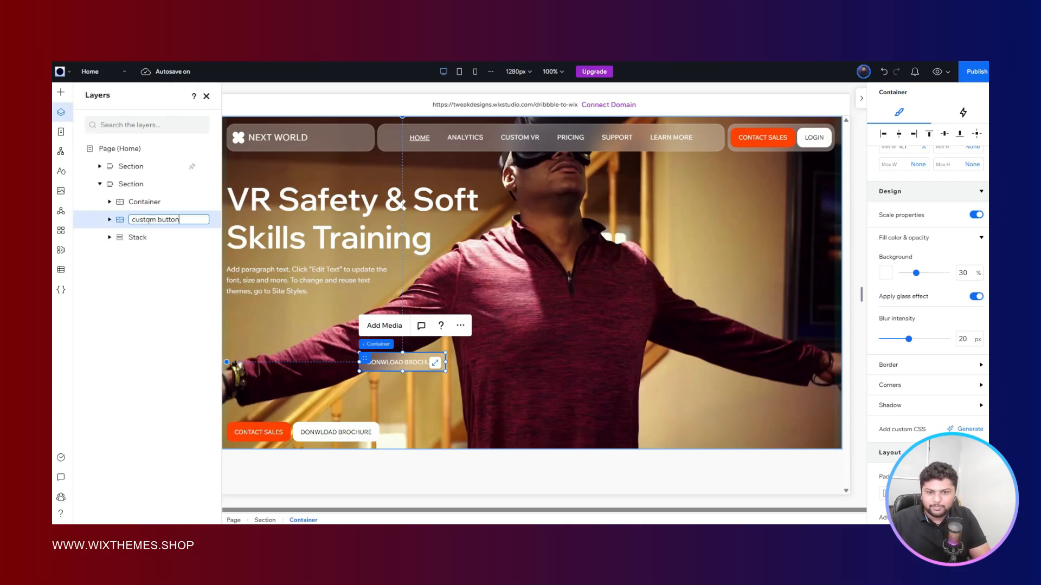
type("ustom button")
key("Return")
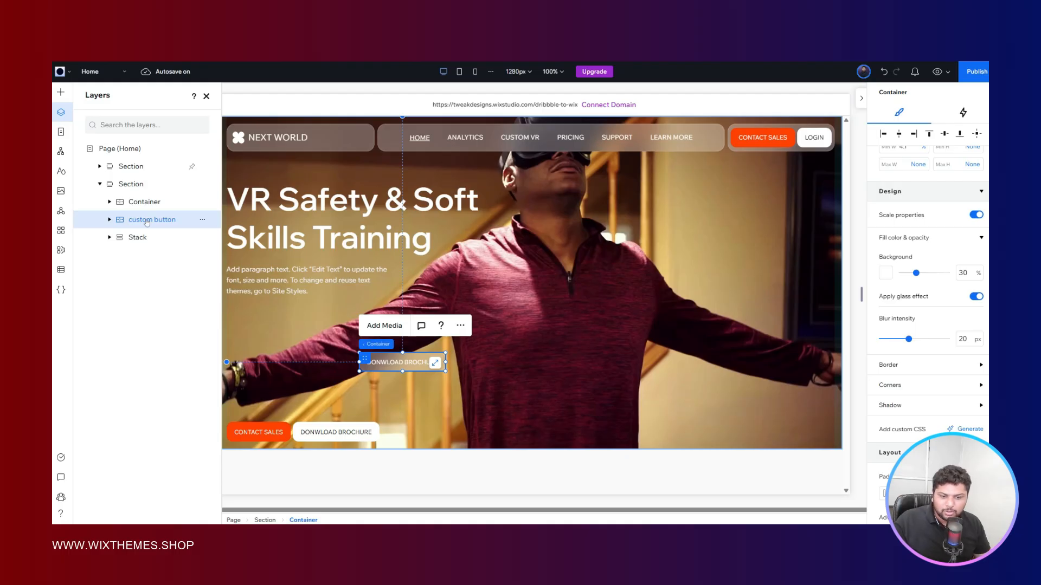
left_click(61, 114)
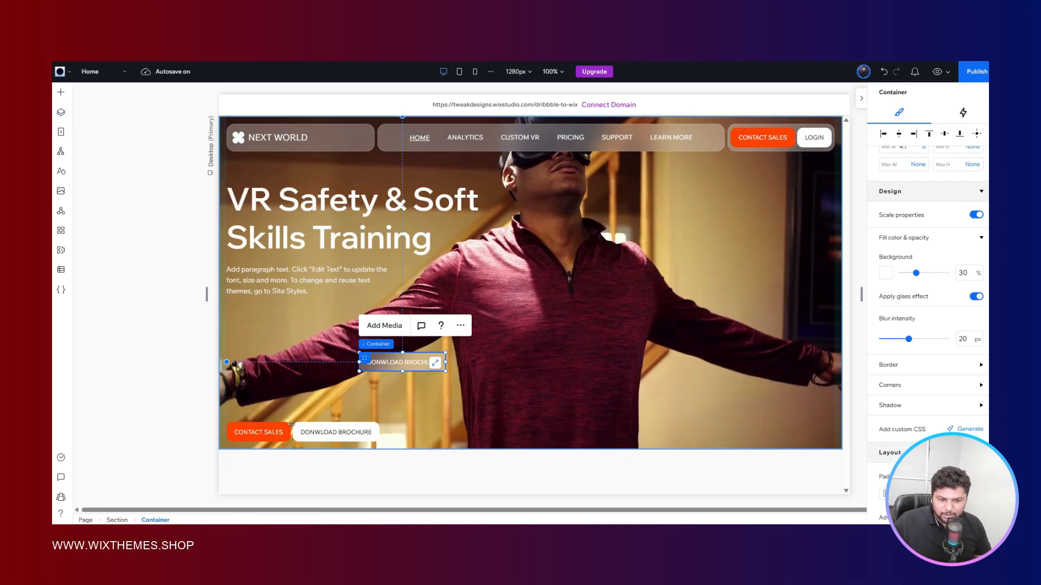
- Paste a copy of the custom button container into the bottom button stack and delete the stack's white brochure button
left_click(406, 435)
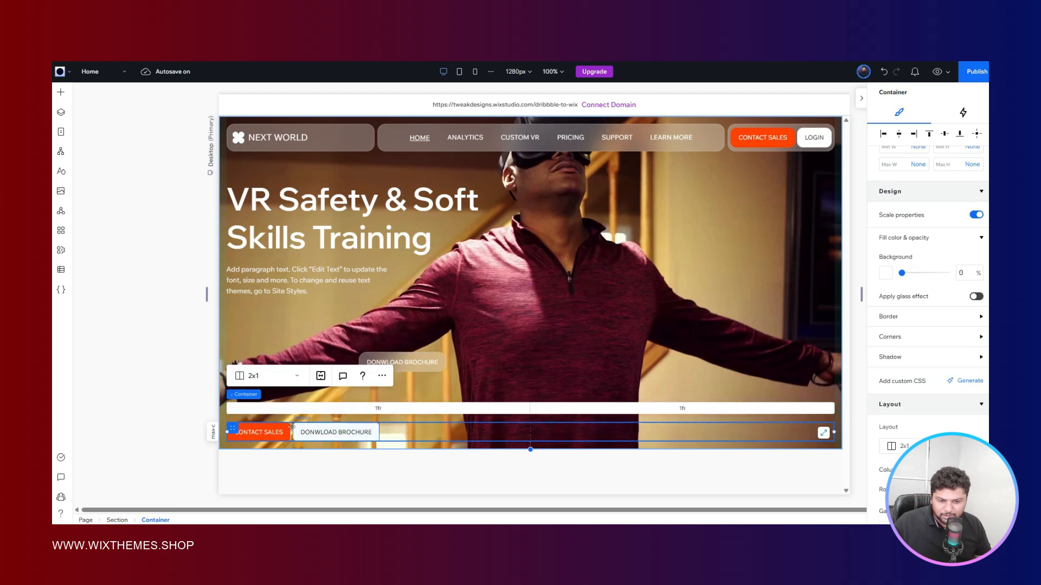
left_click(282, 432)
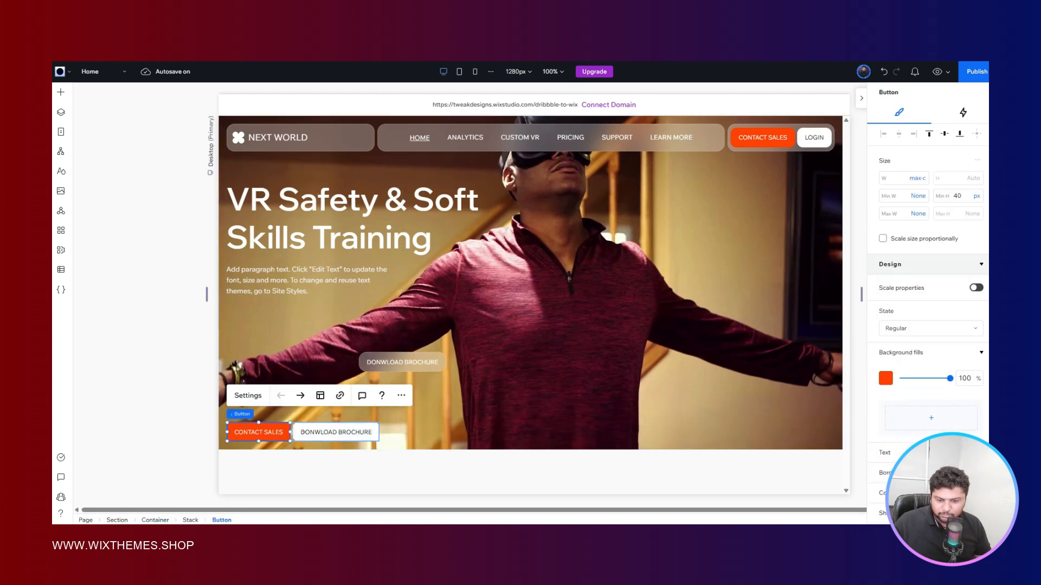
key("Escape")
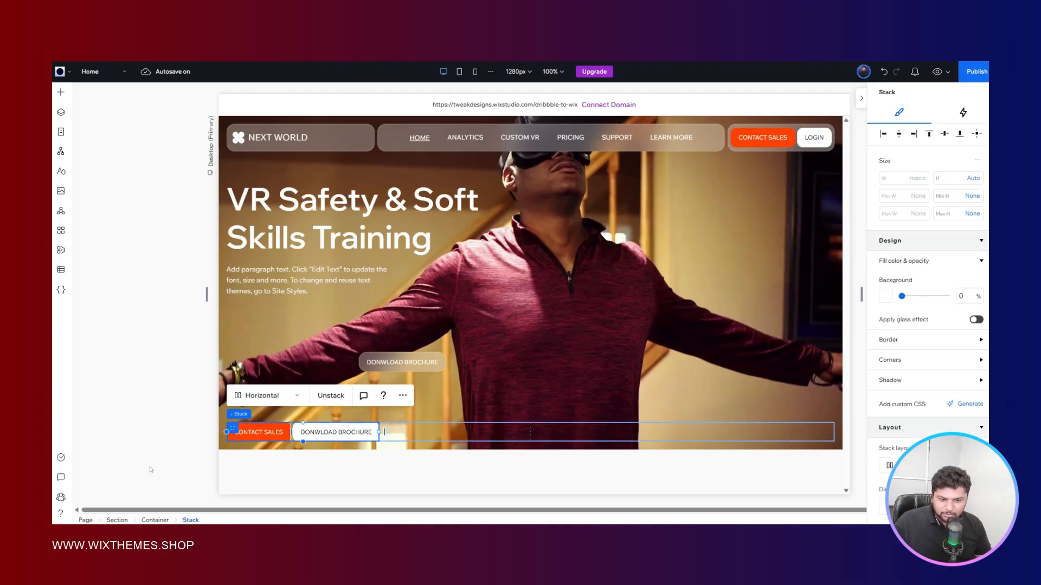
key("ctrl+v")
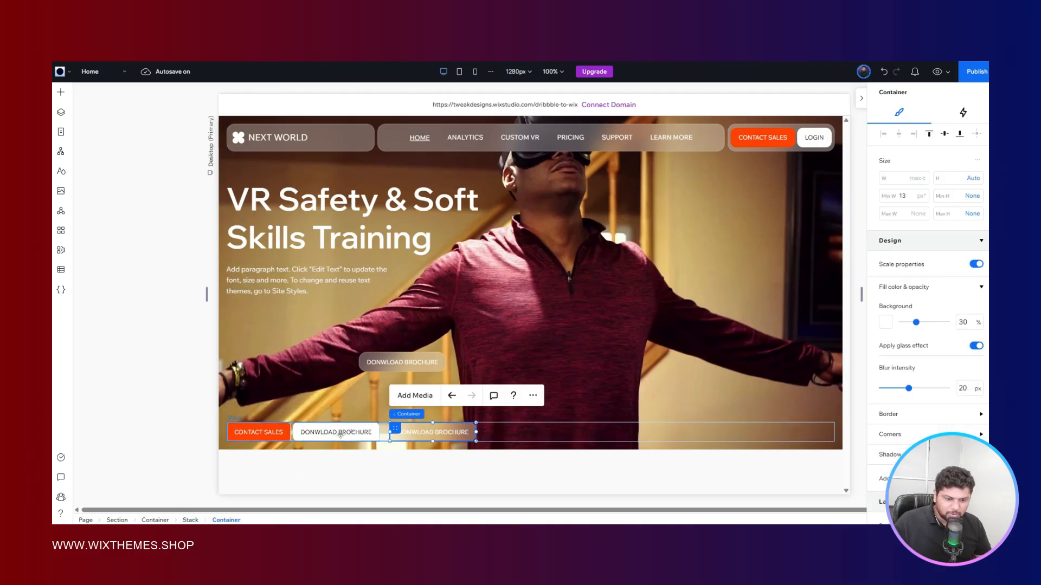
left_click(341, 433)
key("Delete")
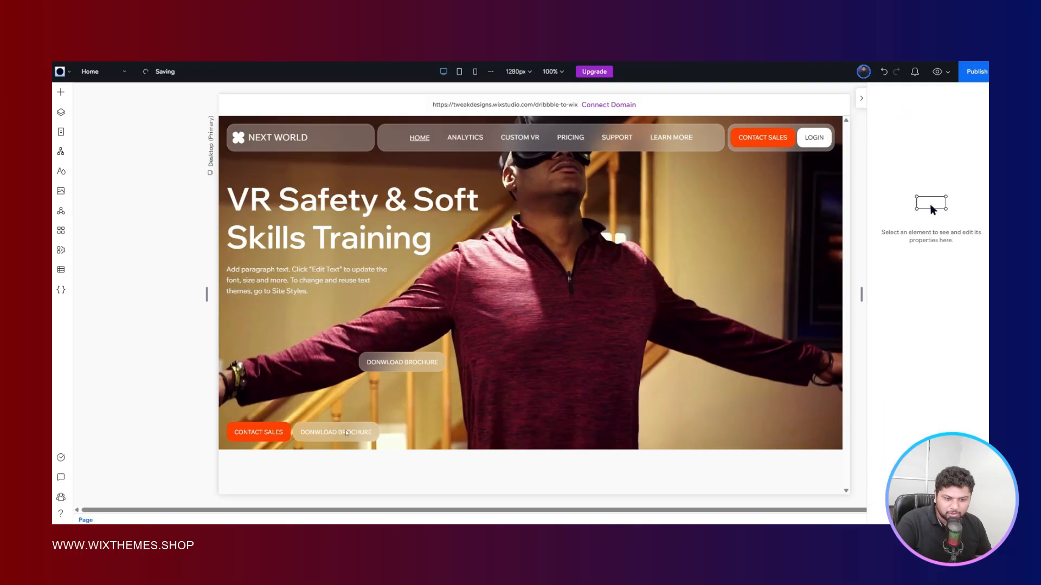
- Delete the leftover glass brochure button above the bottom row along with its container
left_click(367, 356)
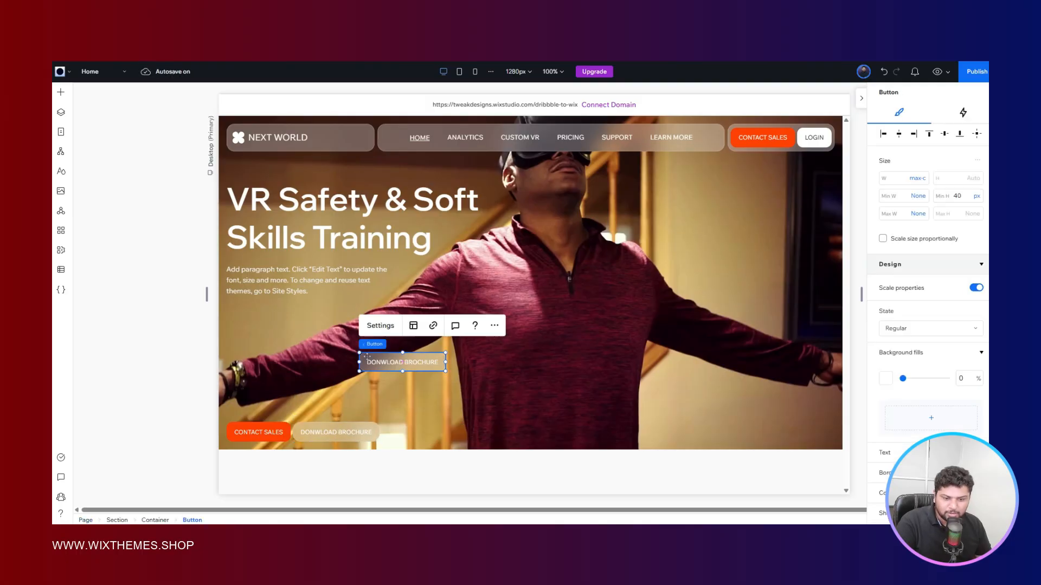
key("Delete")
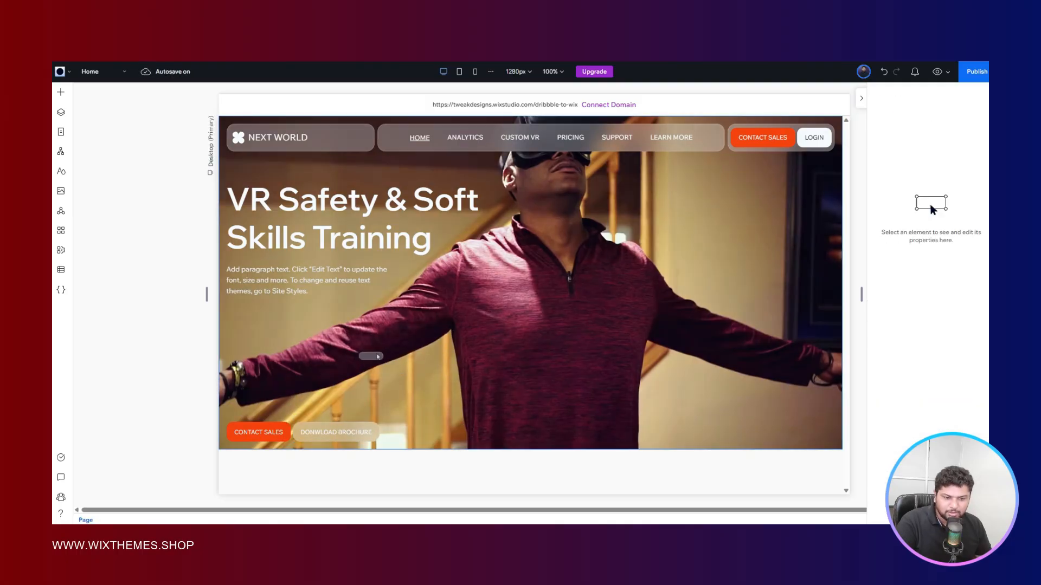
left_click(370, 355)
key("Delete")
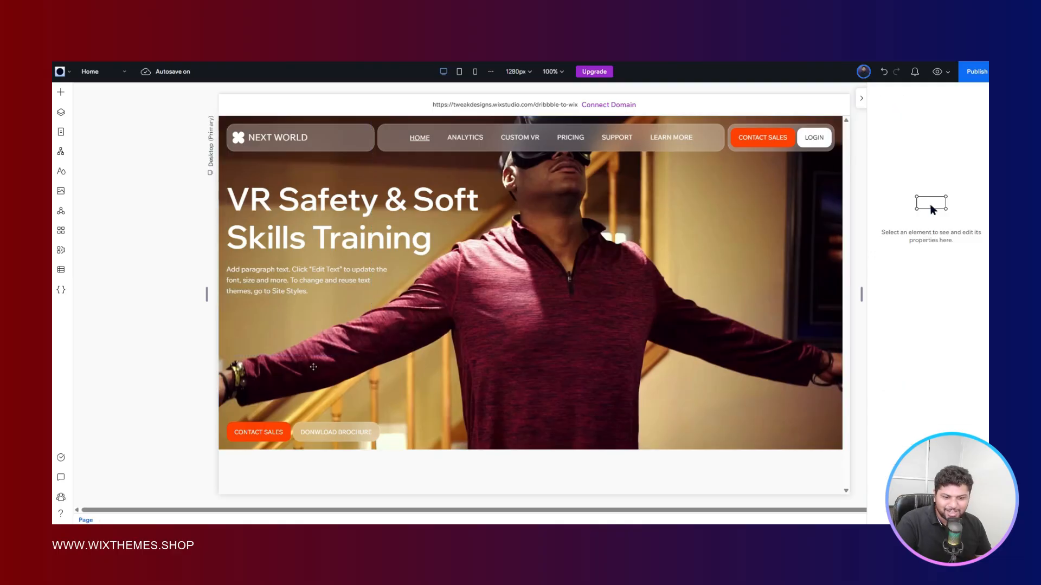
- Switch to the Figma reference to compare the hero's bottom row, and return to Wix Studio
left_click(162, 332)
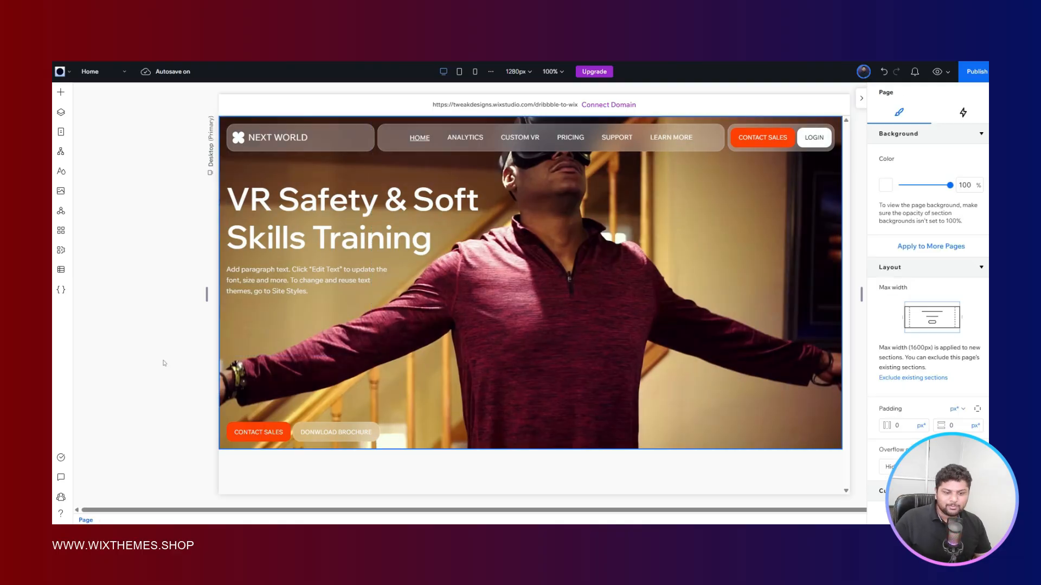
key("ctrl+Tab")
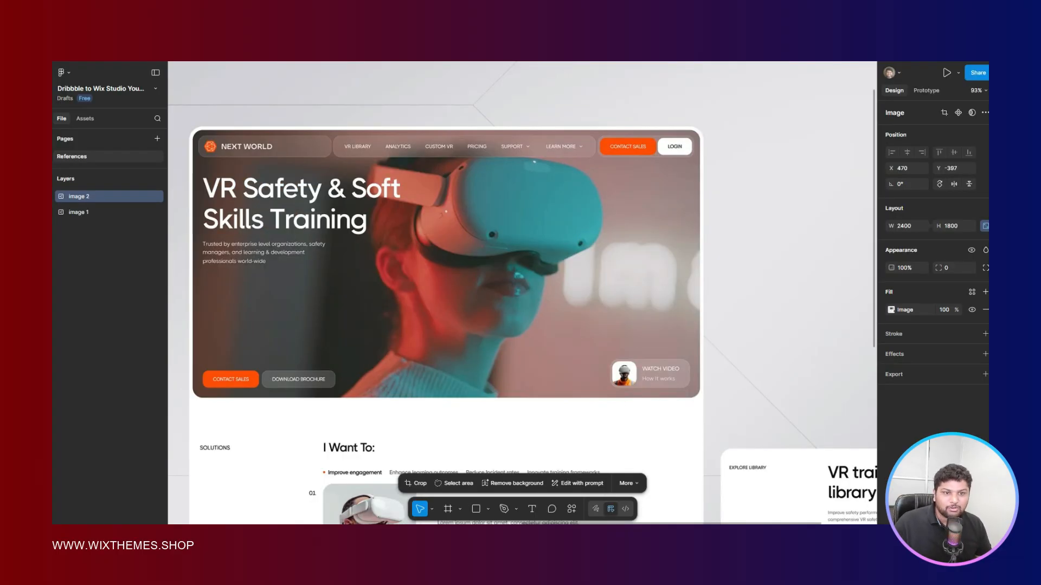
key("ctrl+Tab")
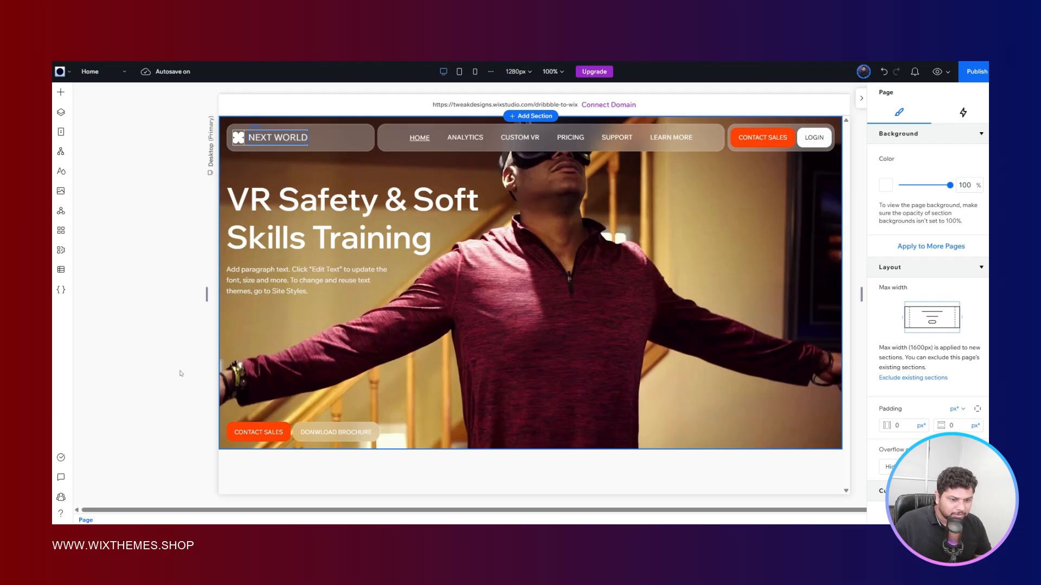
- Compare the hero section with the Figma reference, then preview the site's hero section and return to editing
left_click(455, 371)
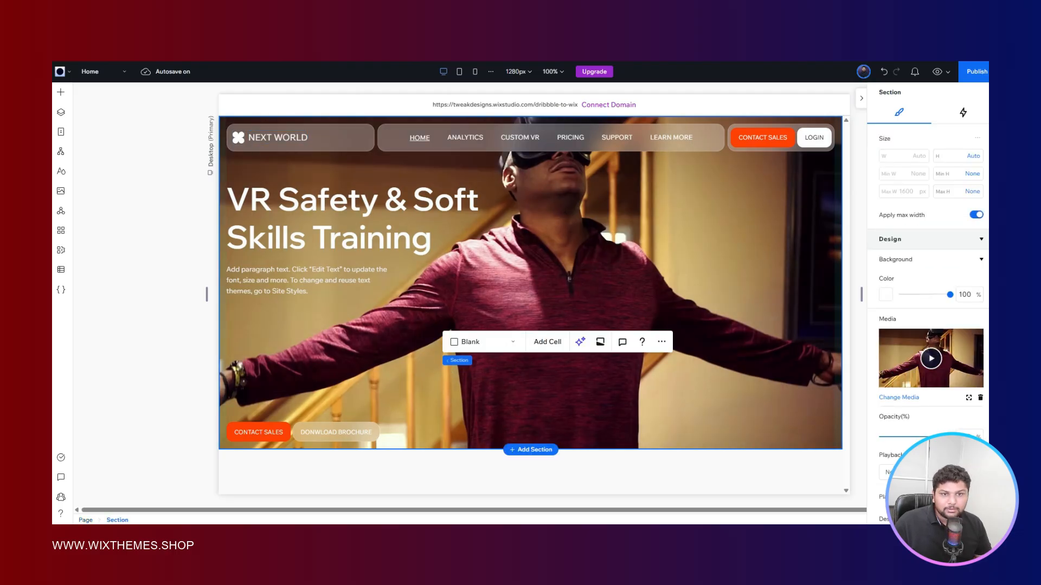
key("ctrl+Tab")
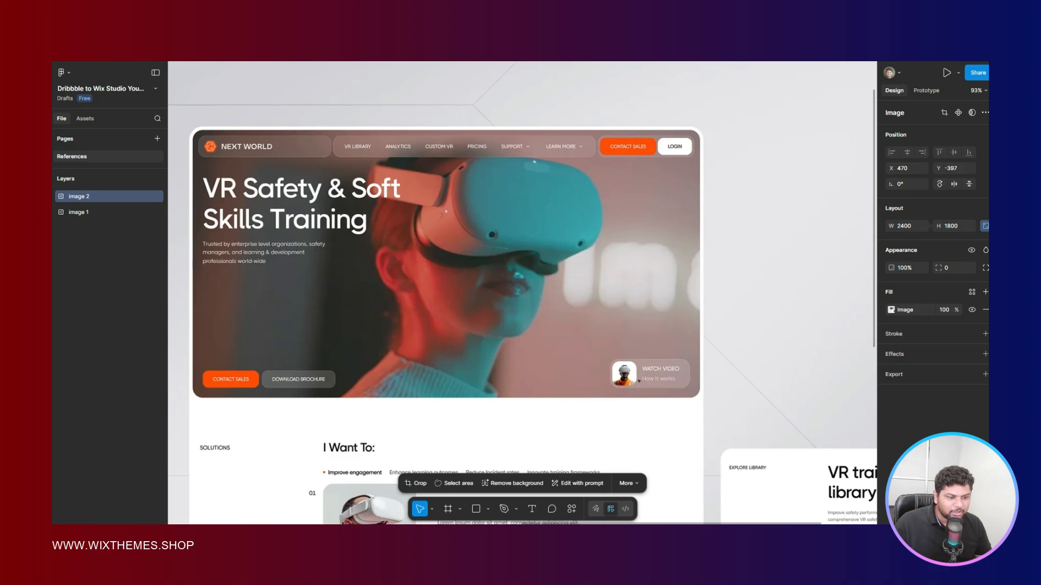
key("ctrl+Tab")
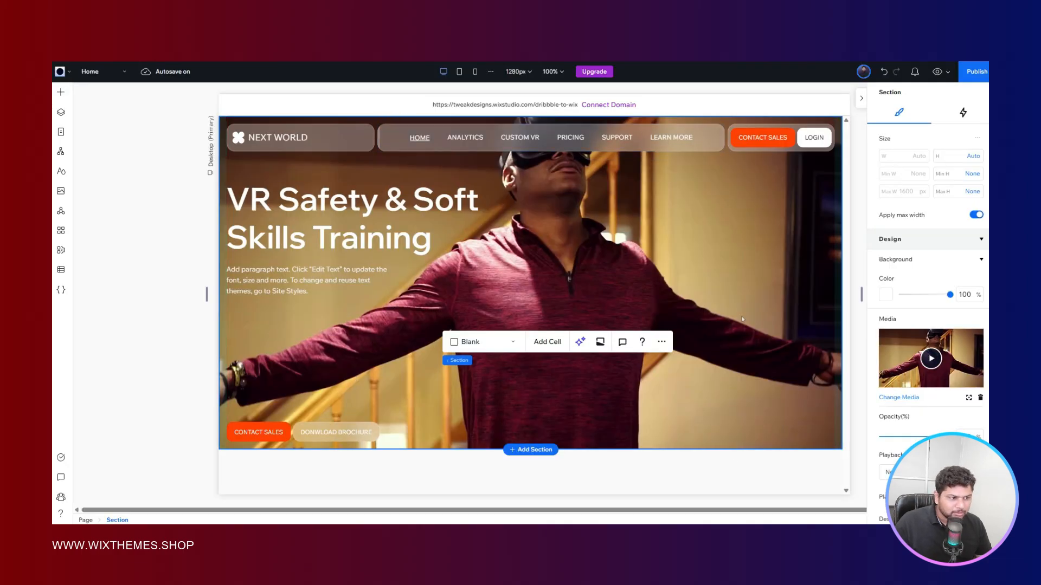
left_click(935, 72)
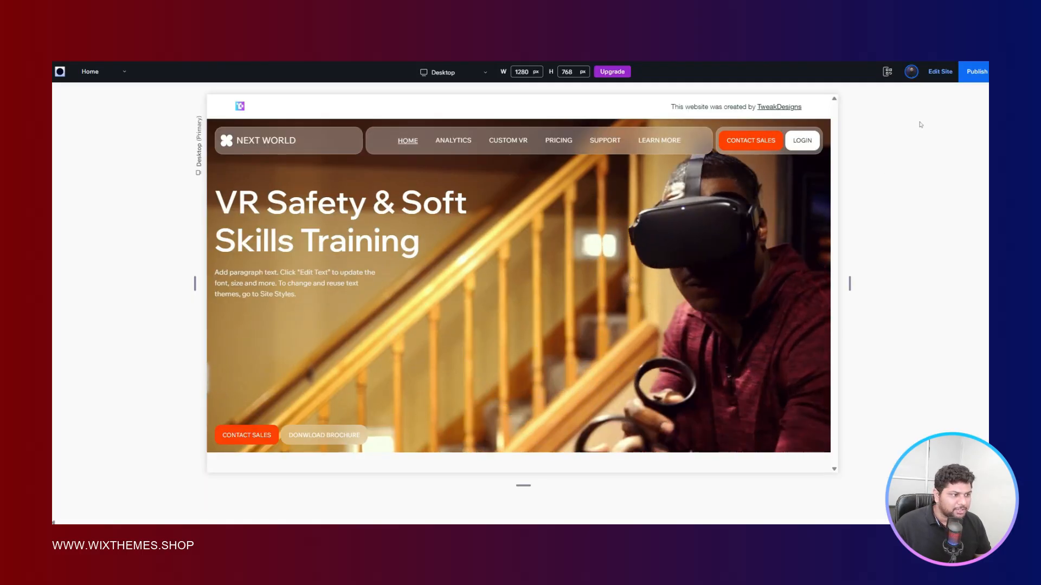
left_click(936, 76)
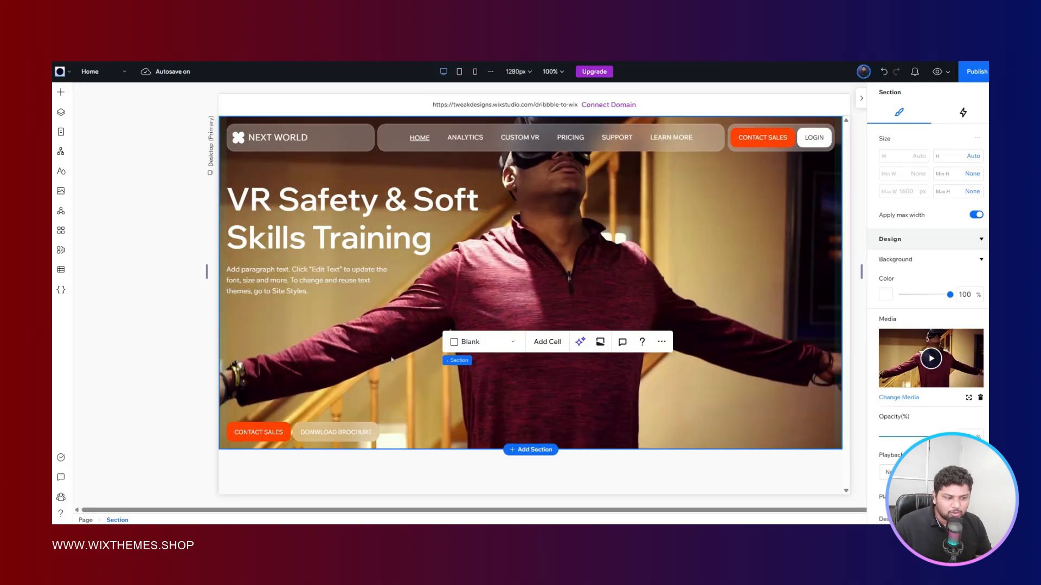
- Copy the header's NEXT WORLD logo container into the hero's bottom row and place it in the second grid cell
left_click(355, 140)
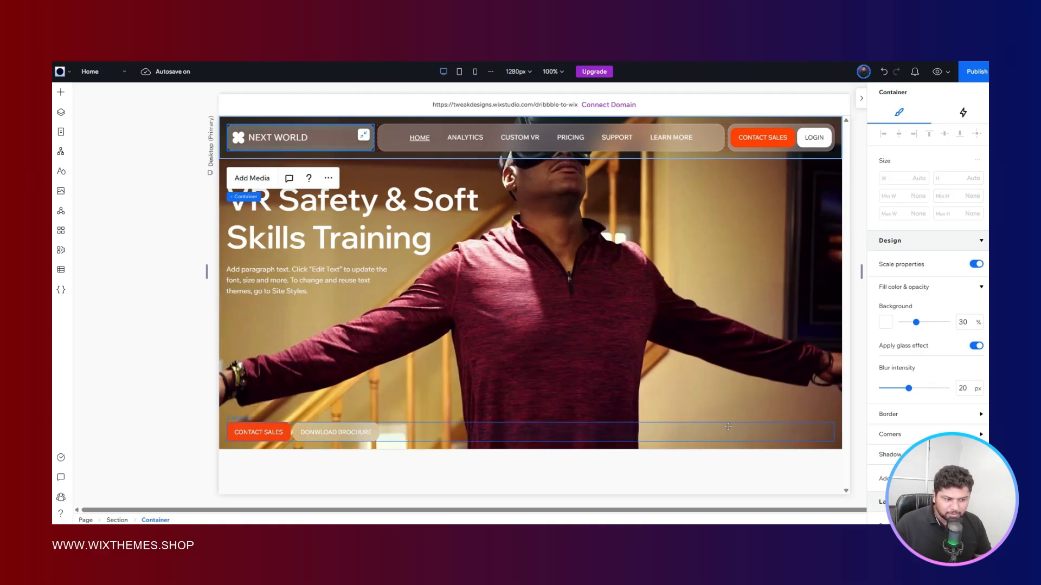
left_click(727, 426)
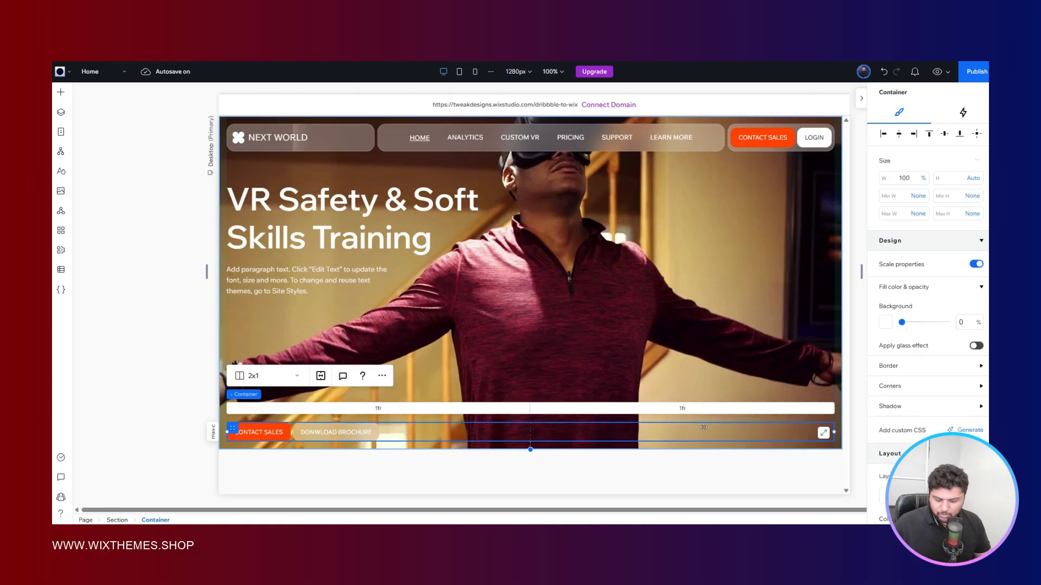
key("ctrl+v")
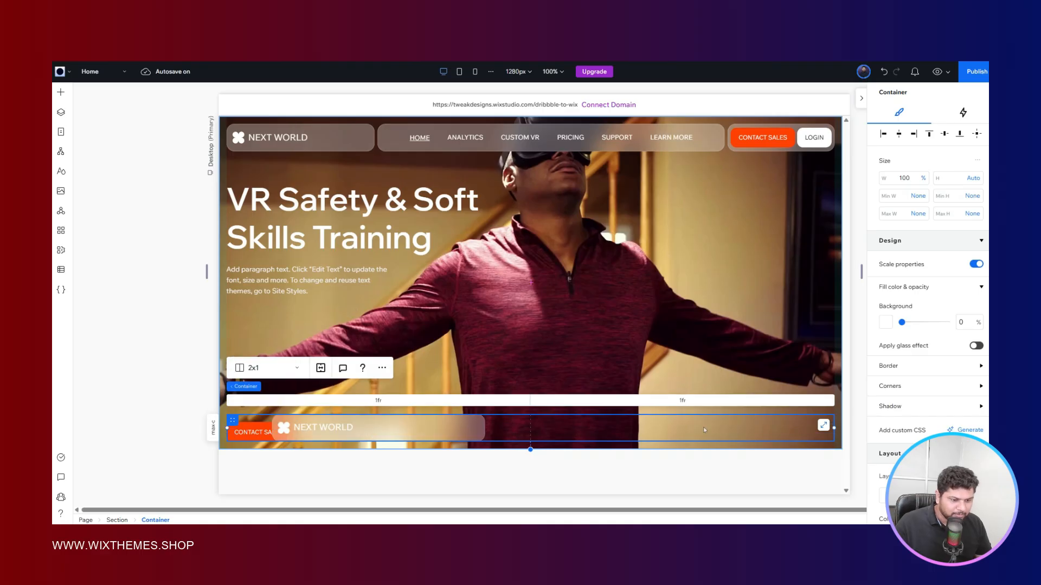
scroll(954, 293, "down", 8)
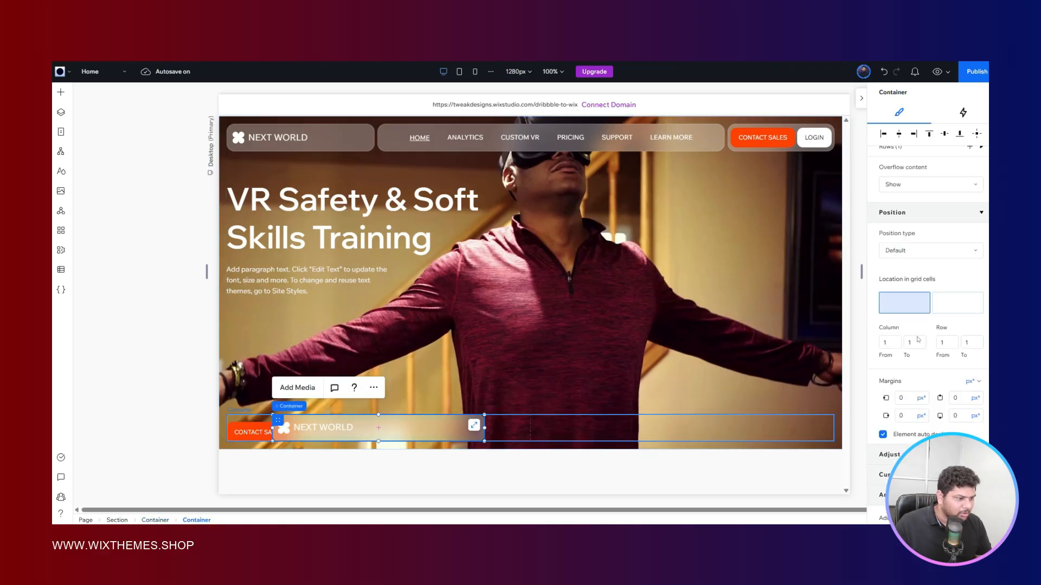
left_click(968, 295)
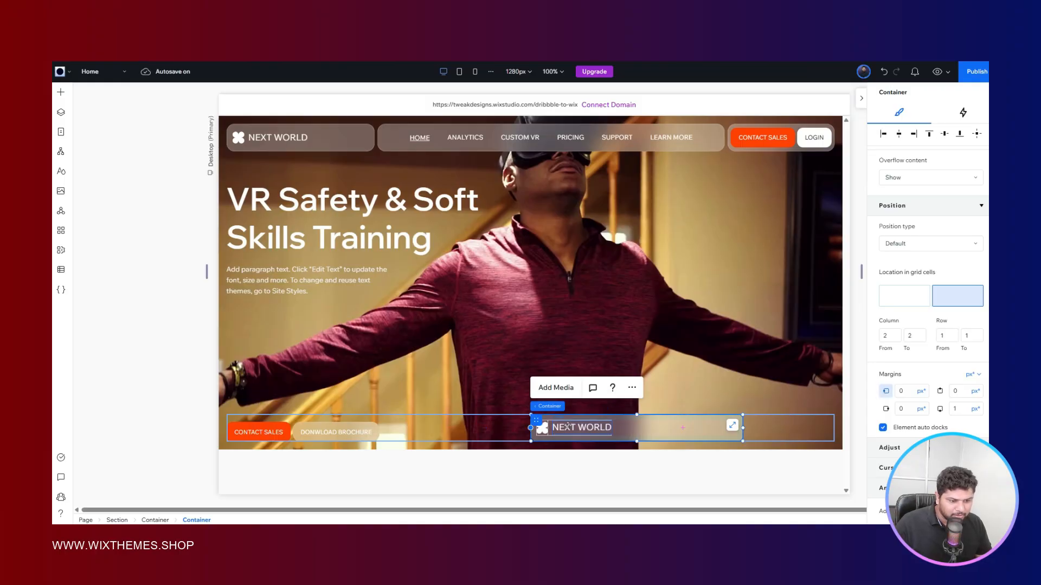
- Check the Figma reference and change the copied container's NEXT WORLD text to "WATCH VIDEO"
left_click(567, 427)
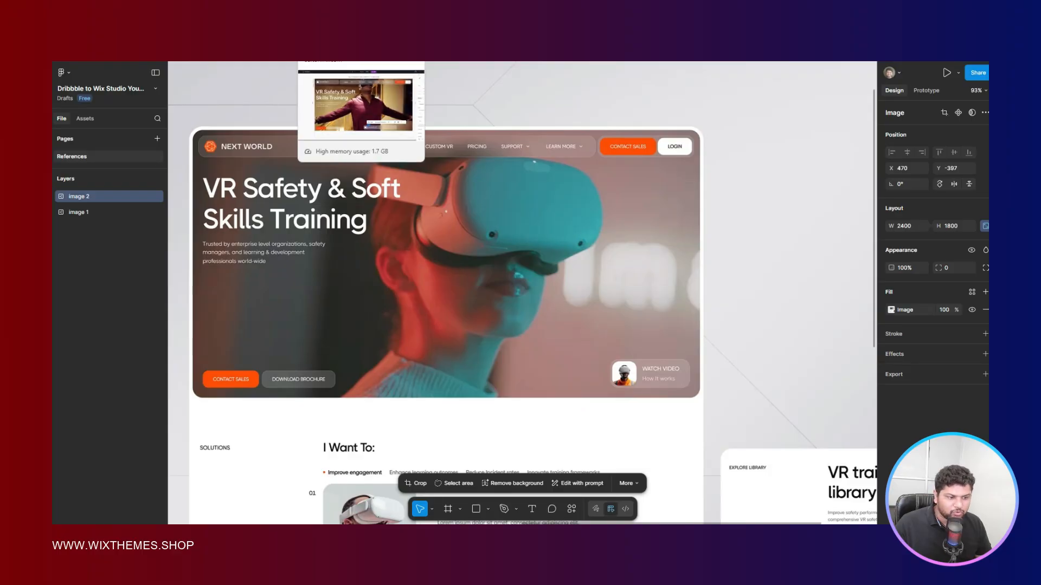
left_click(347, 29)
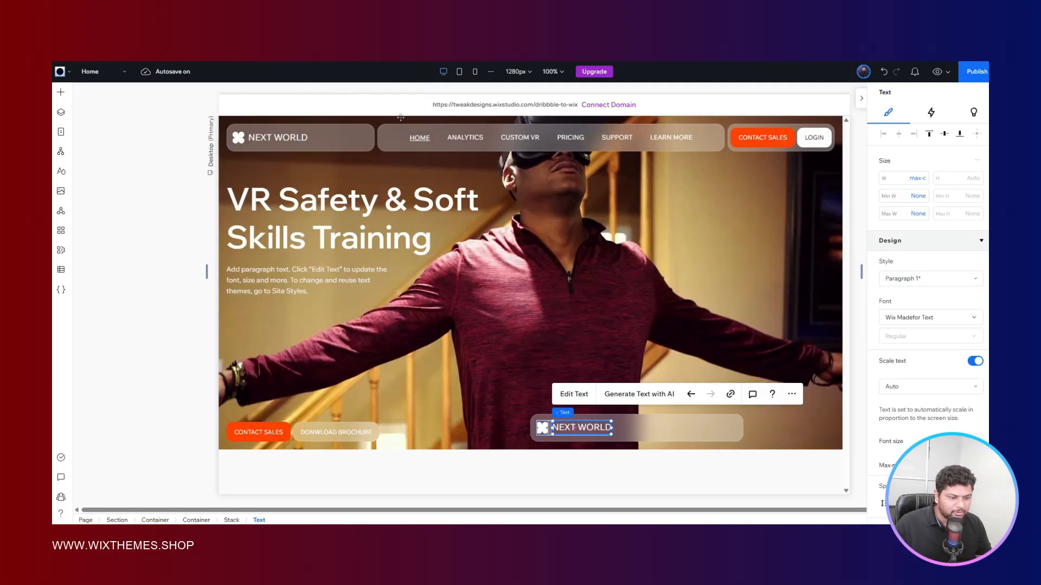
left_click(585, 395)
type("WATCH VIDEO")
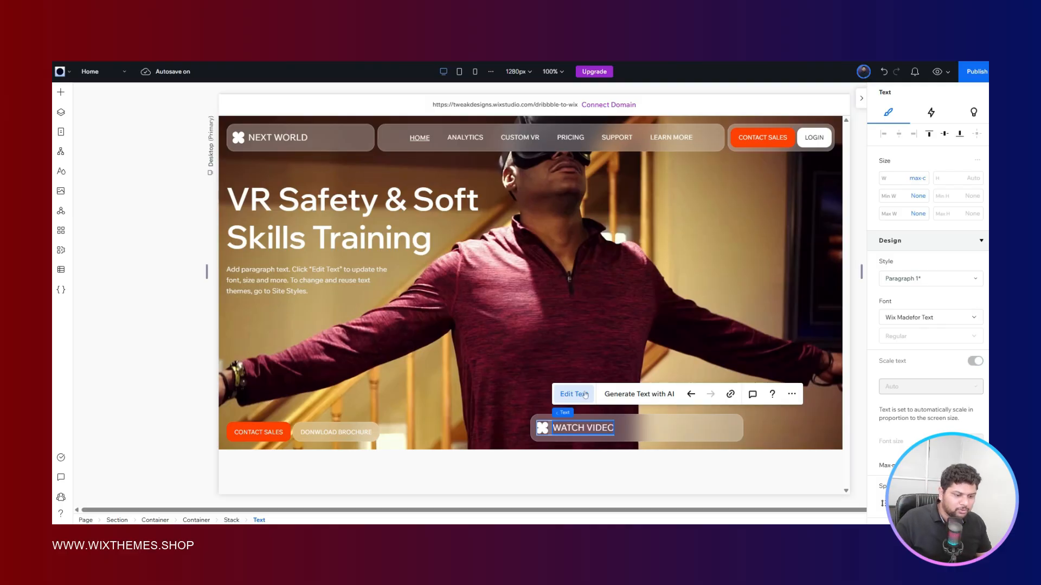
key("Escape")
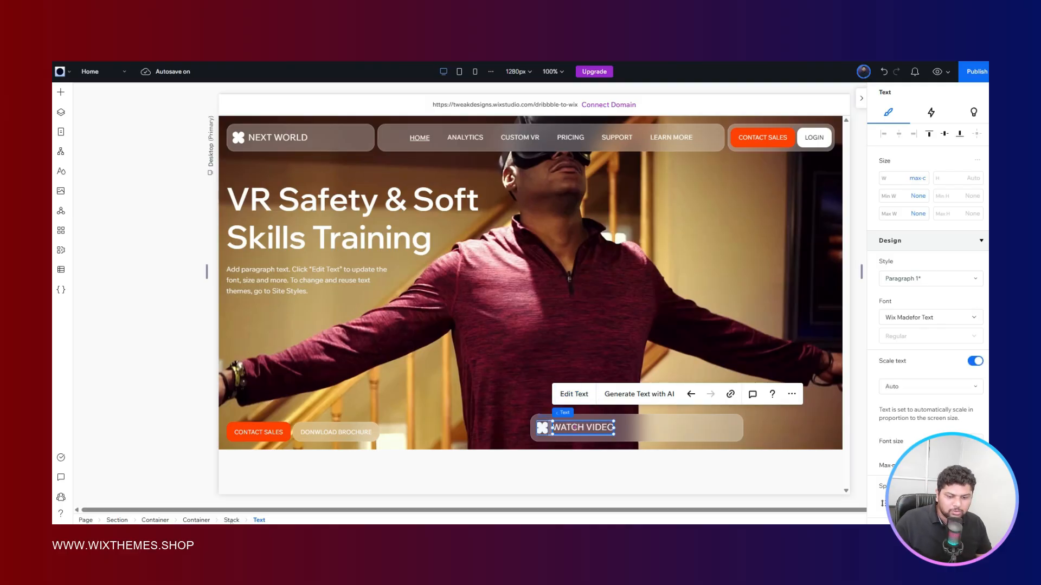
- Change the layout of the stack holding the logo shape and WATCH VIDEO text to vertical
left_click(232, 520)
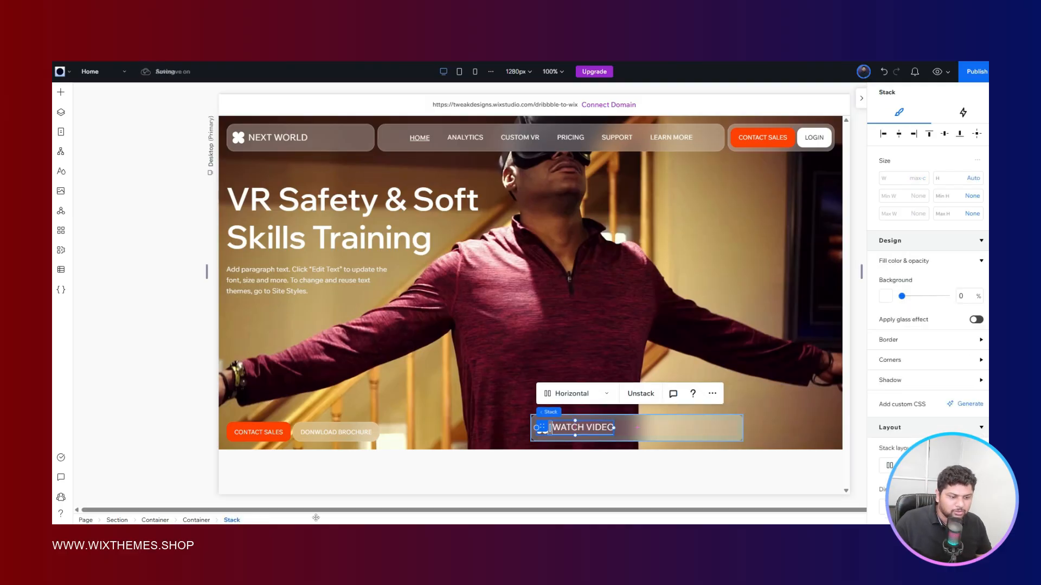
scroll(944, 266, "down", 5)
left_click(909, 170)
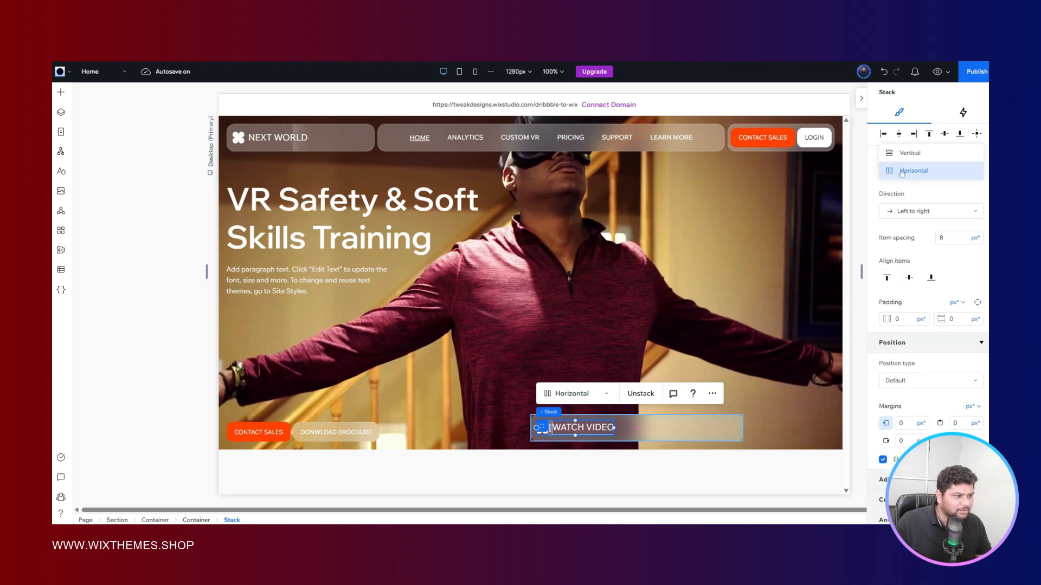
left_click(909, 157)
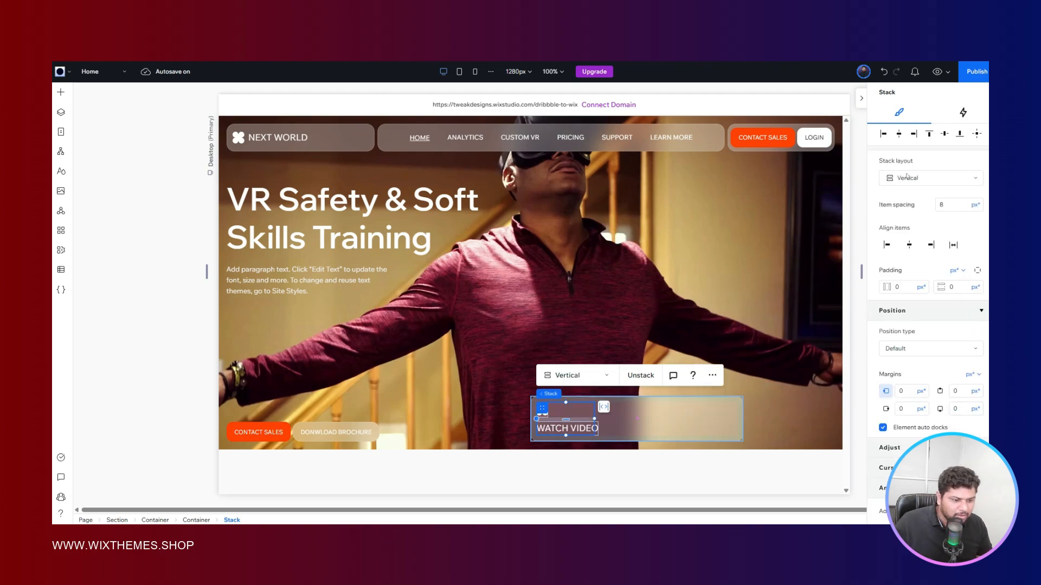
- Duplicate the WATCH VIDEO text within its stack and delete the logo shape above the two texts
left_click(574, 428)
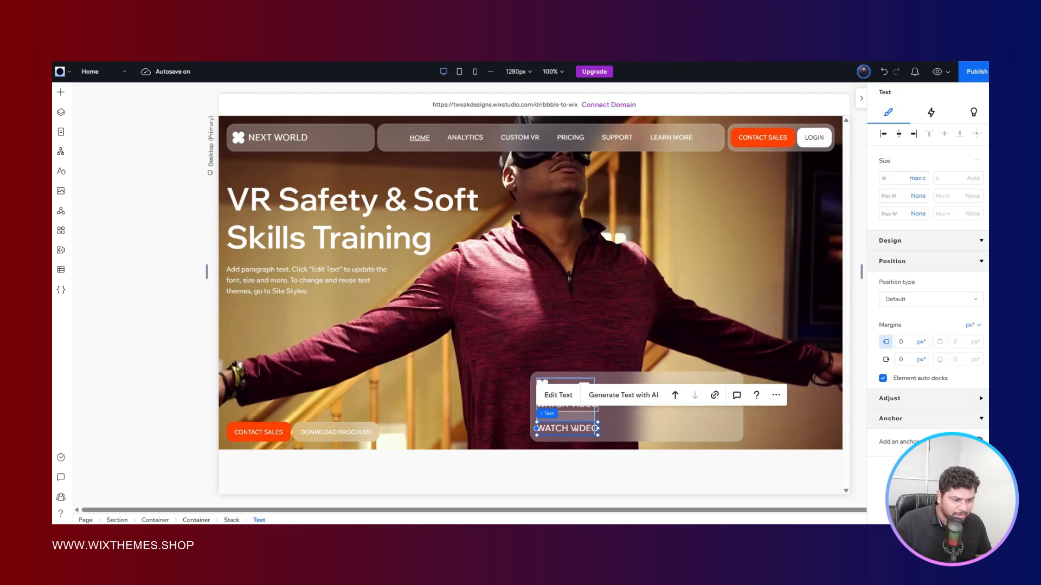
left_click_drag(574, 428, 570, 404)
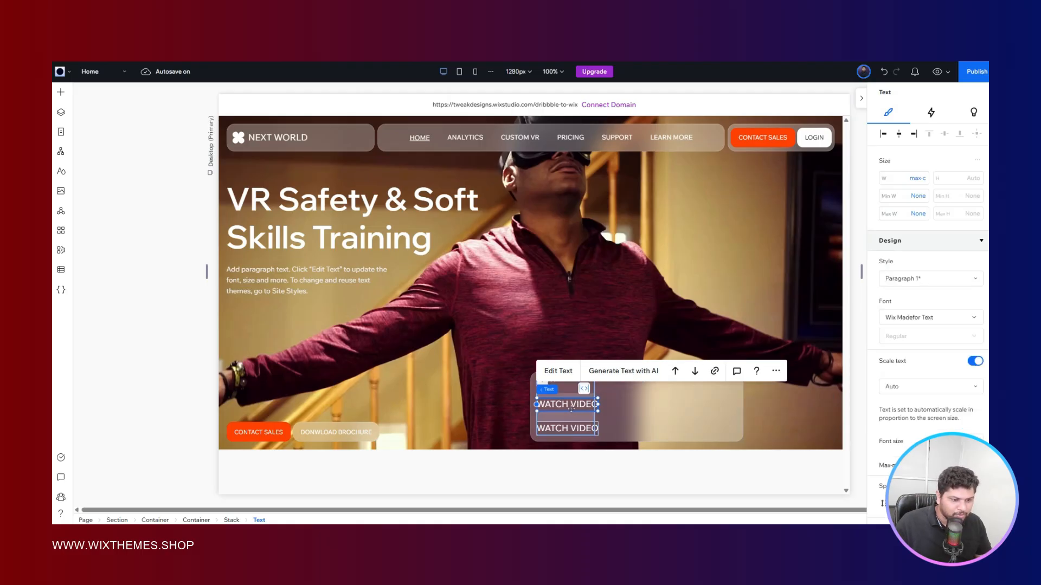
left_click(566, 387)
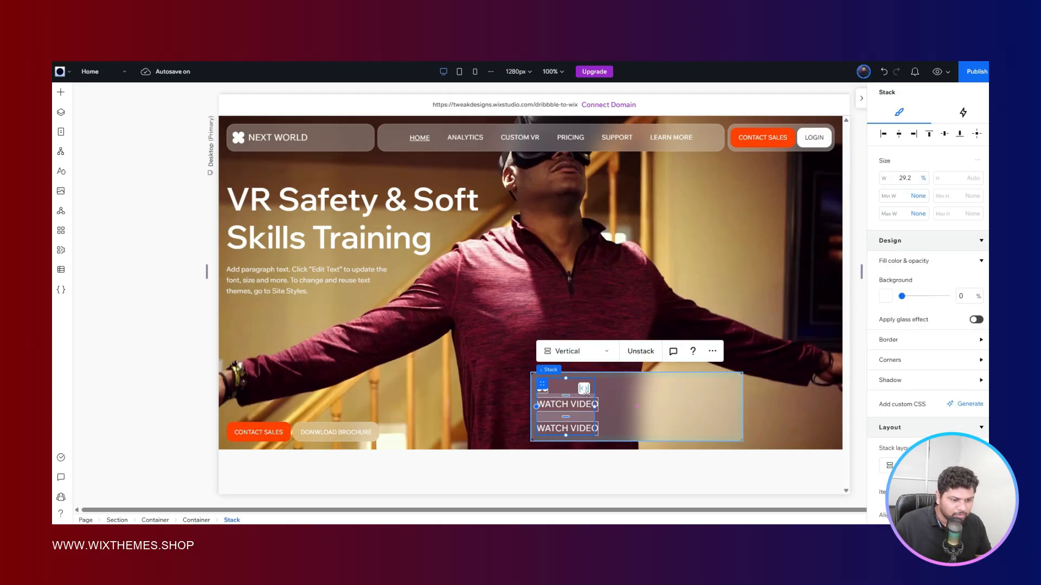
left_click(543, 386)
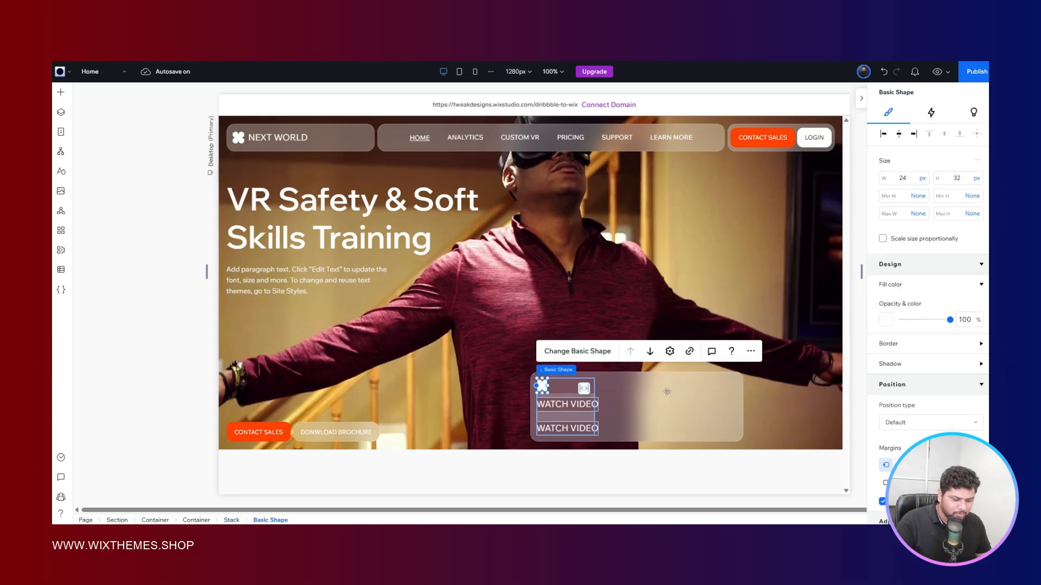
key("Delete")
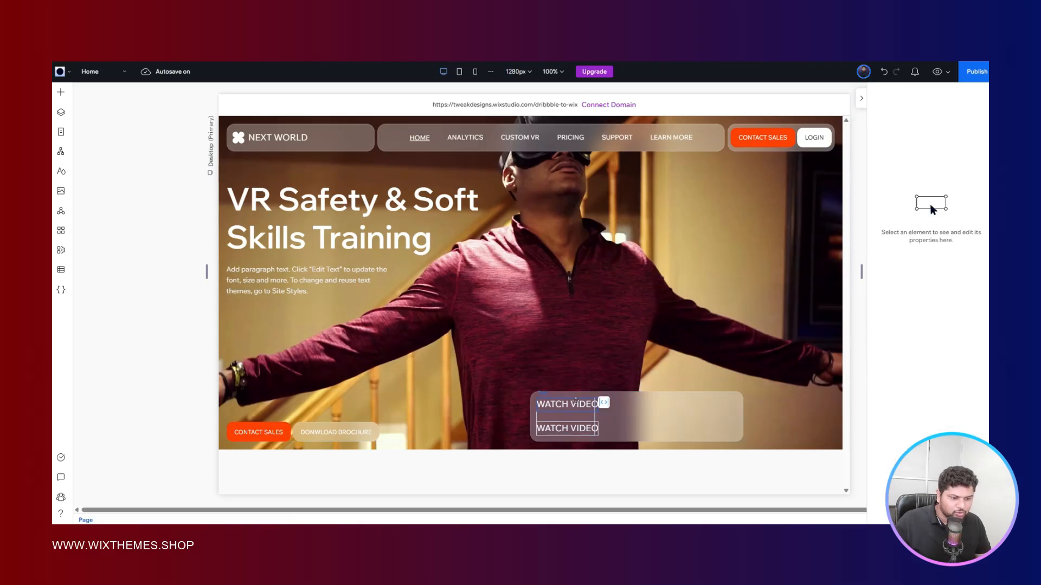
- Set the upper WATCH VIDEO text's font size to 12 px, after trying 14 px against the Figma reference
left_click(577, 404)
key("alt+Tab")
key("alt+Tab")
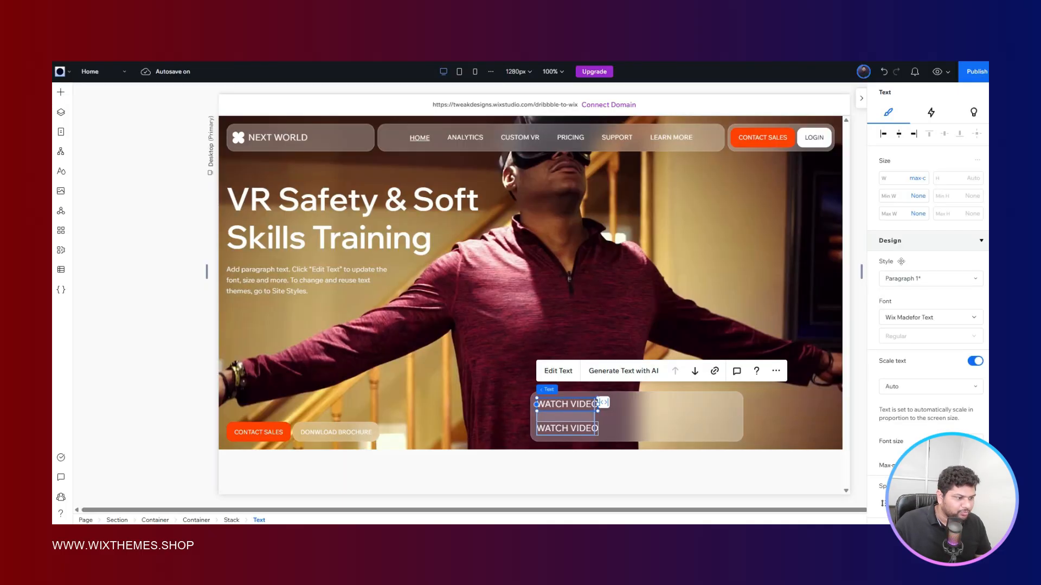
scroll(963, 255, "down", 5)
left_click(965, 245)
type("1")
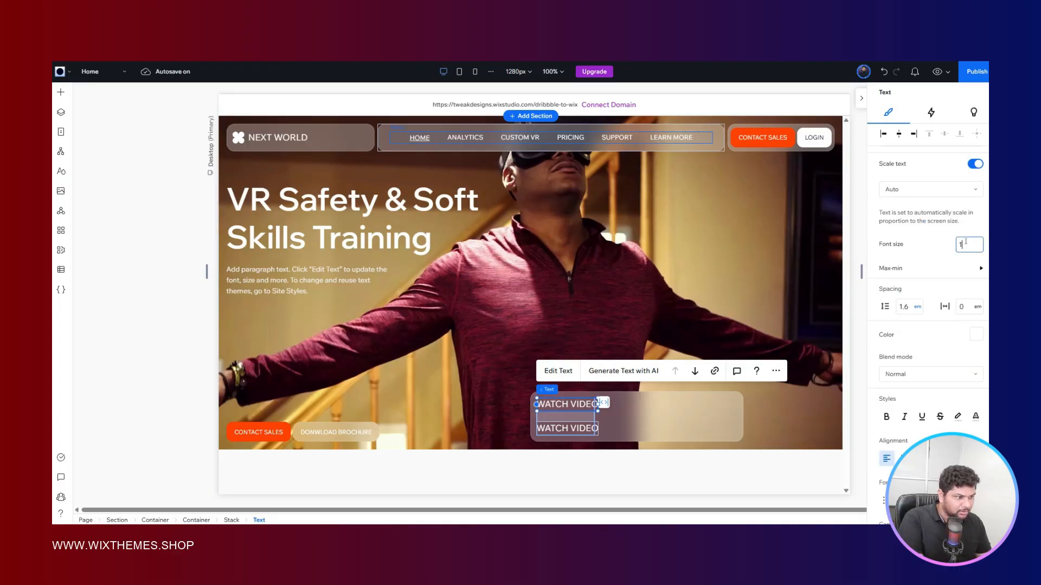
type("4")
key("Return")
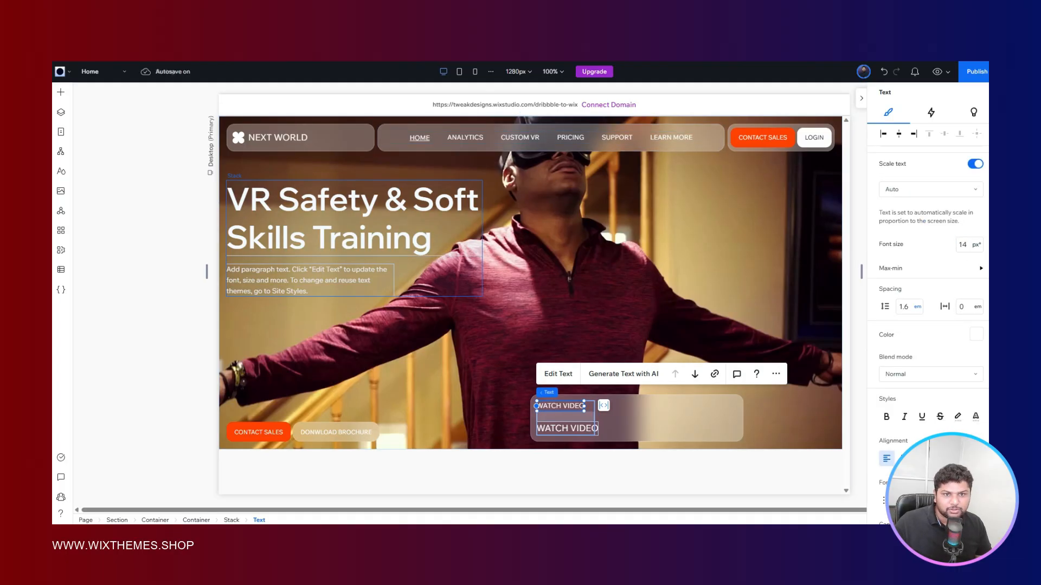
key("alt+Tab")
key("alt+Tab")
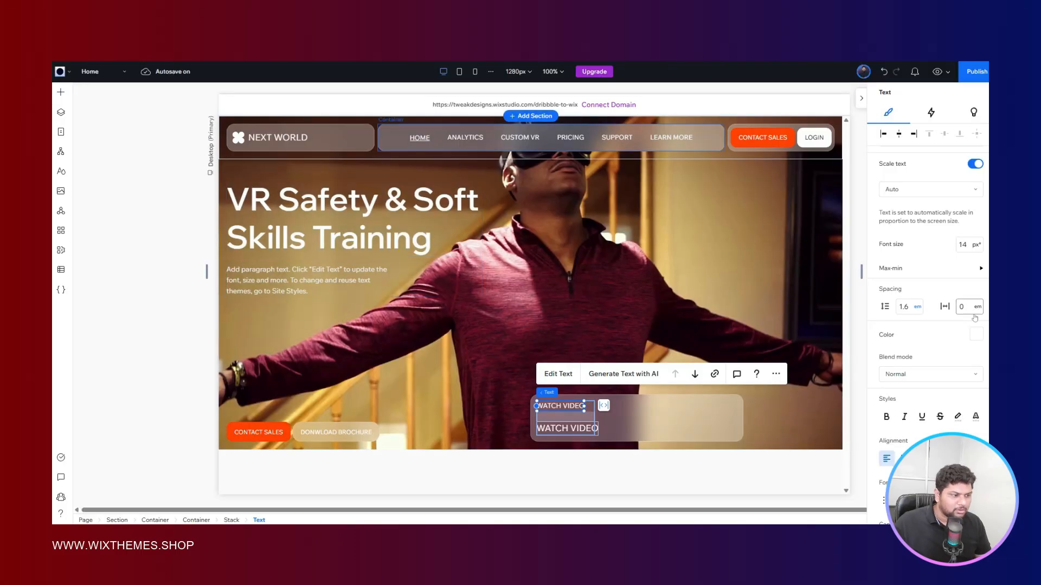
left_click(963, 244)
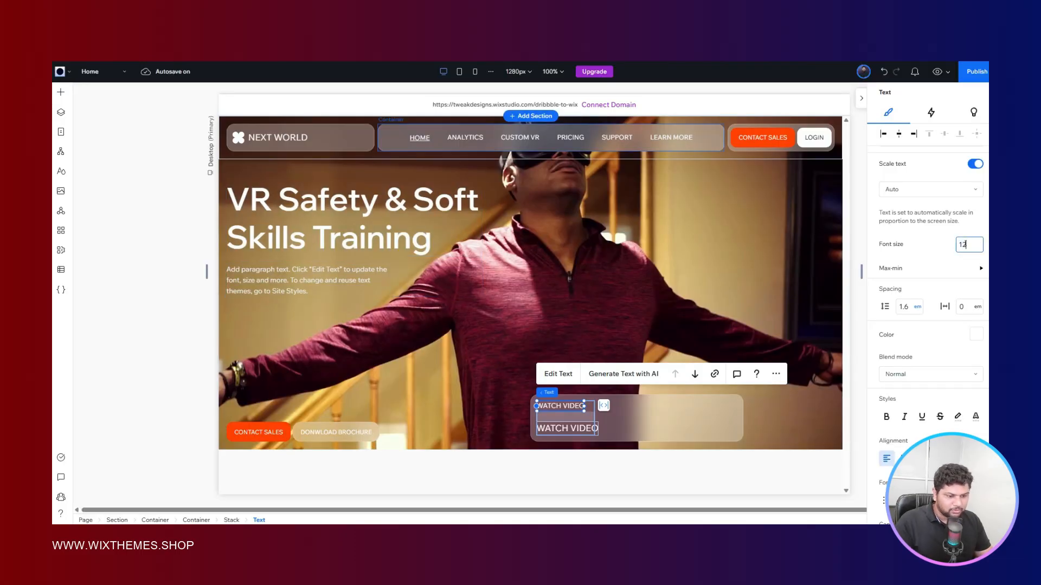
key("Return")
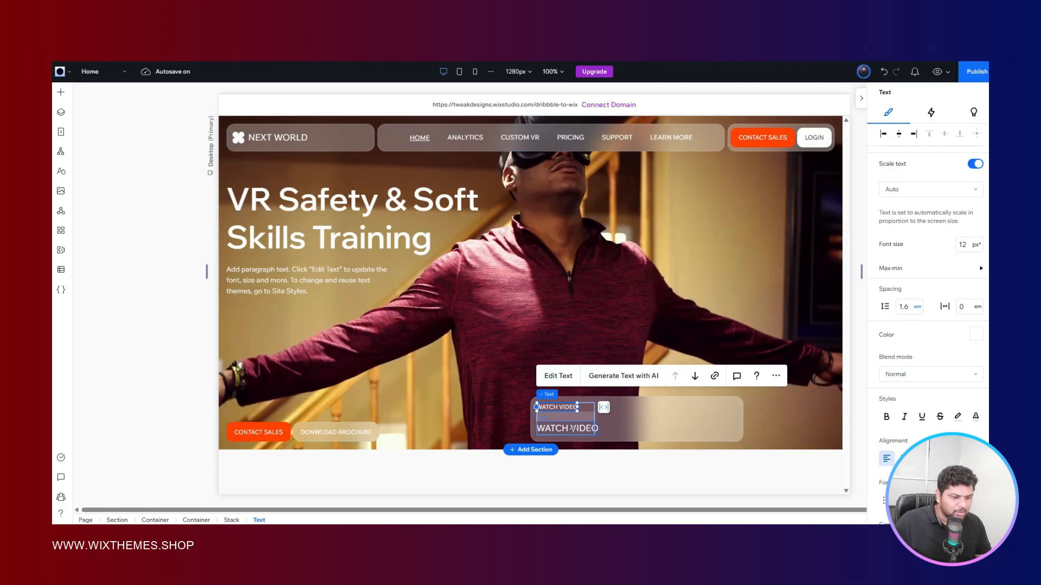
- Check the Figma reference and set the lower WATCH VIDEO text's font size to 12 px, after trying 10 px
left_click(569, 433)
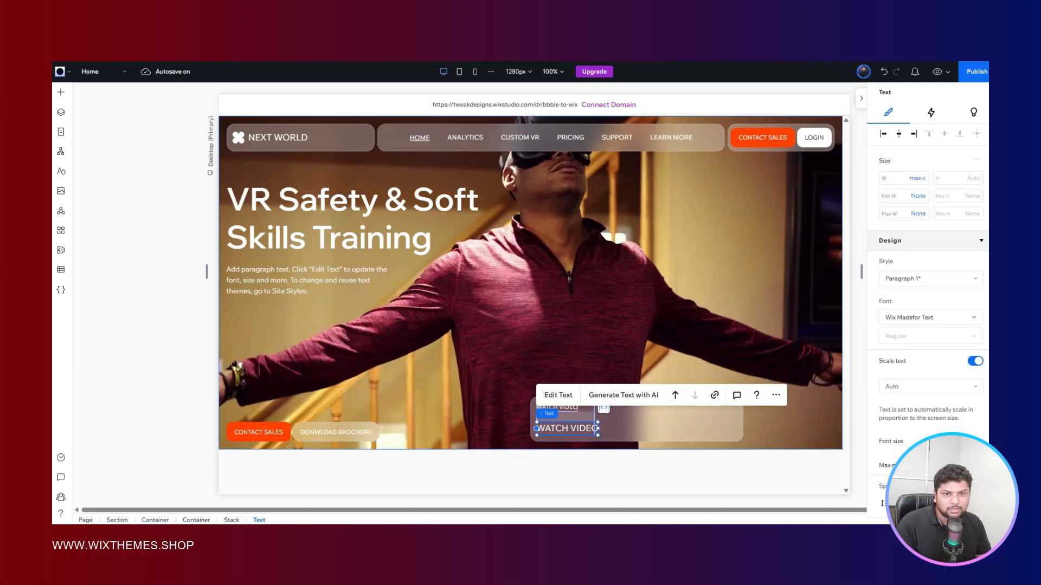
left_click(233, 54)
left_click(326, 54)
scroll(959, 372, "down", 5)
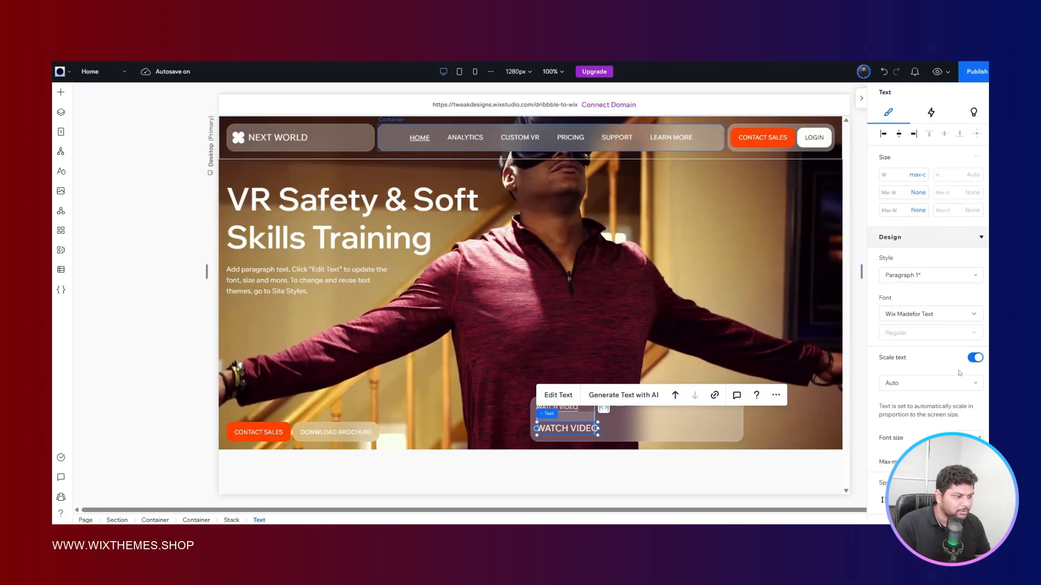
left_click(970, 197)
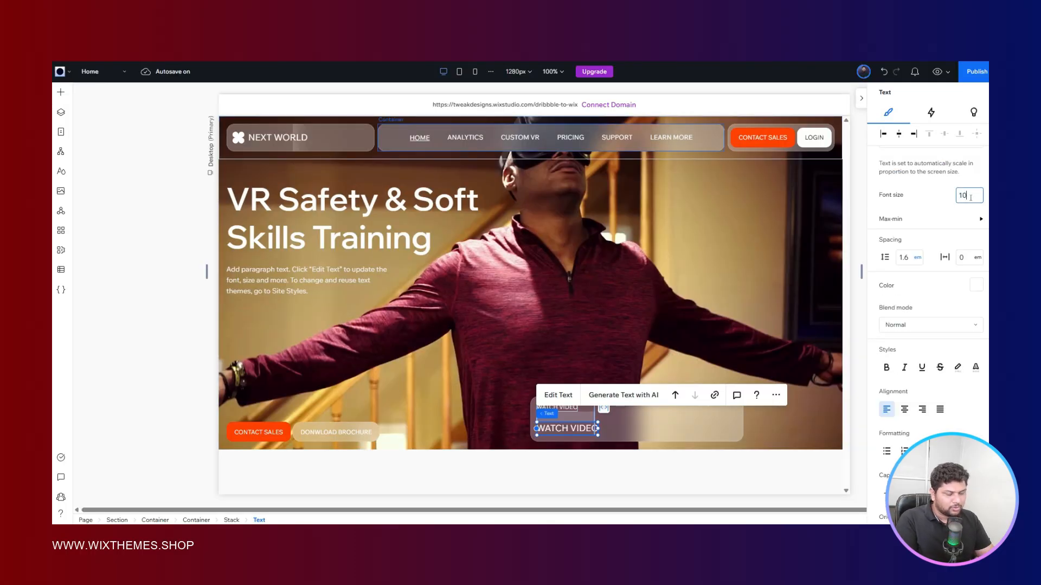
key("Return")
double_click(966, 195)
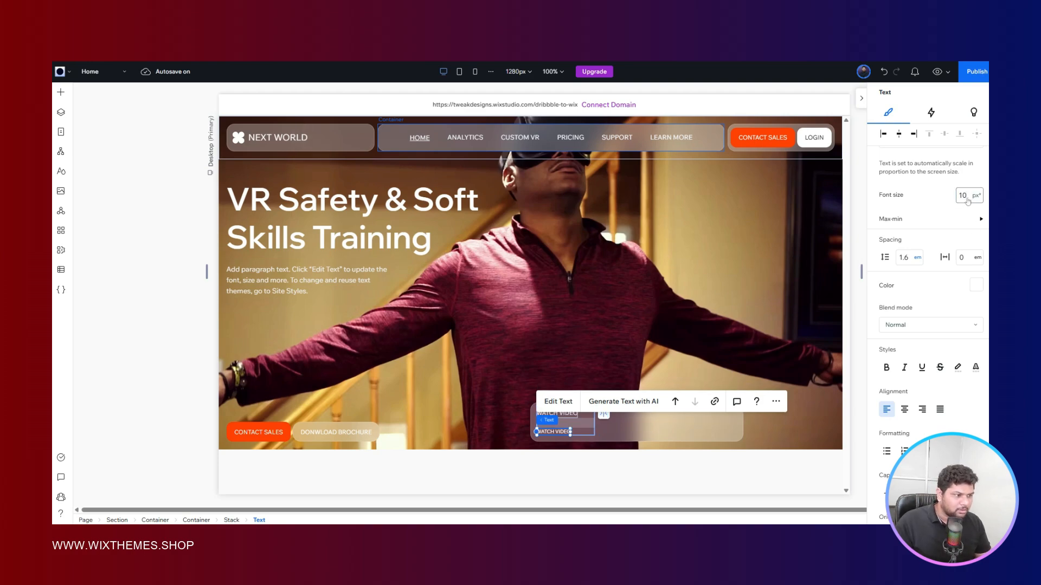
key("Return")
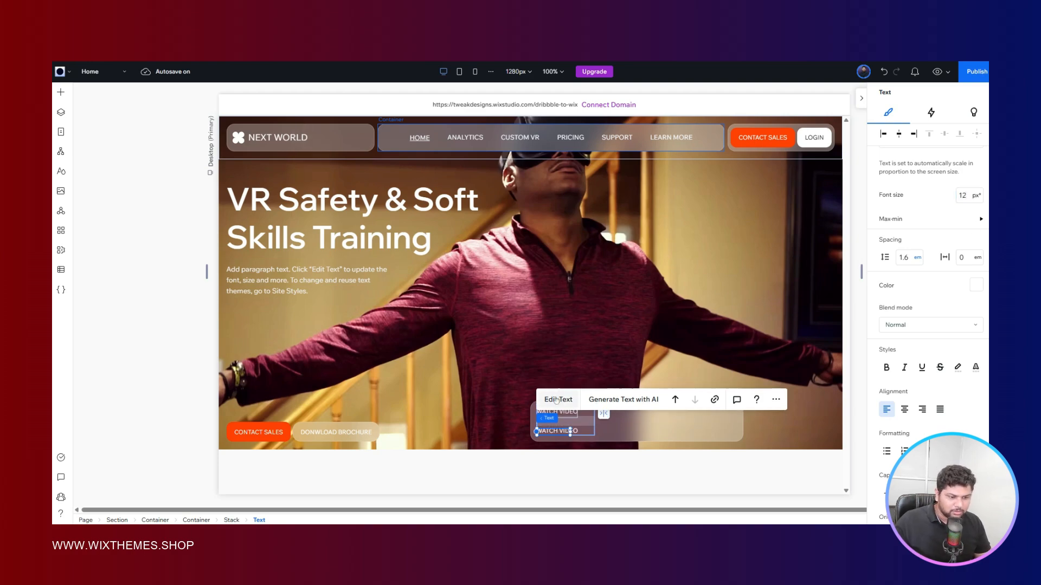
- Replace the lower WATCH VIDEO text with "How it works", checking the wording against the Figma reference
left_click(561, 401)
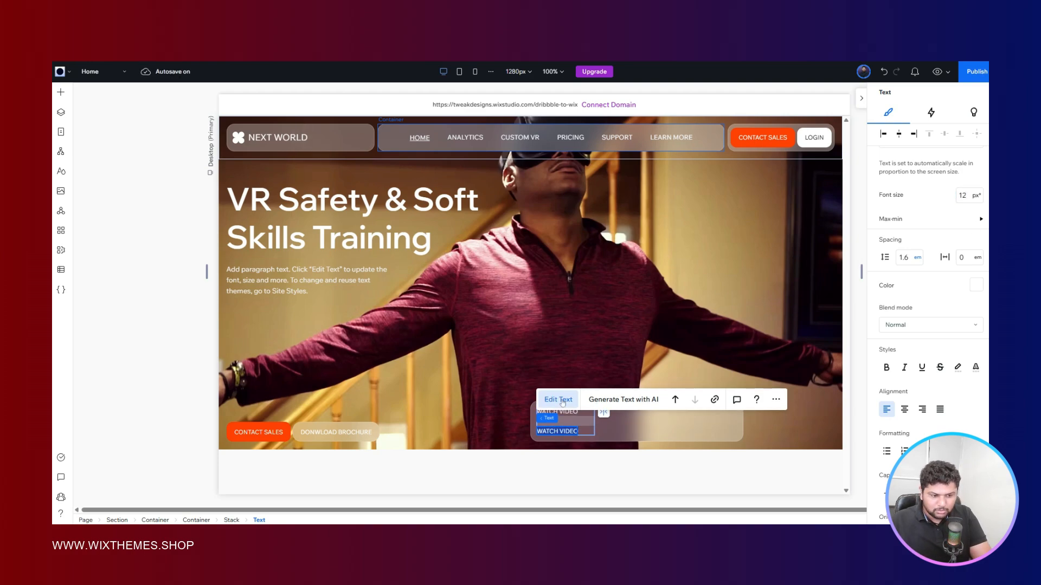
type("HOW IT")
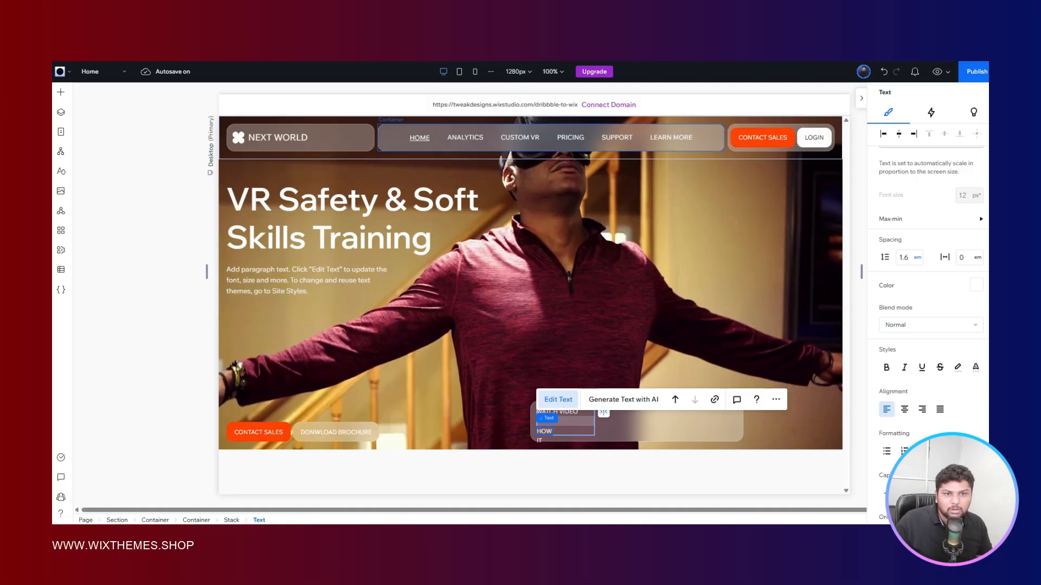
key("alt+Tab")
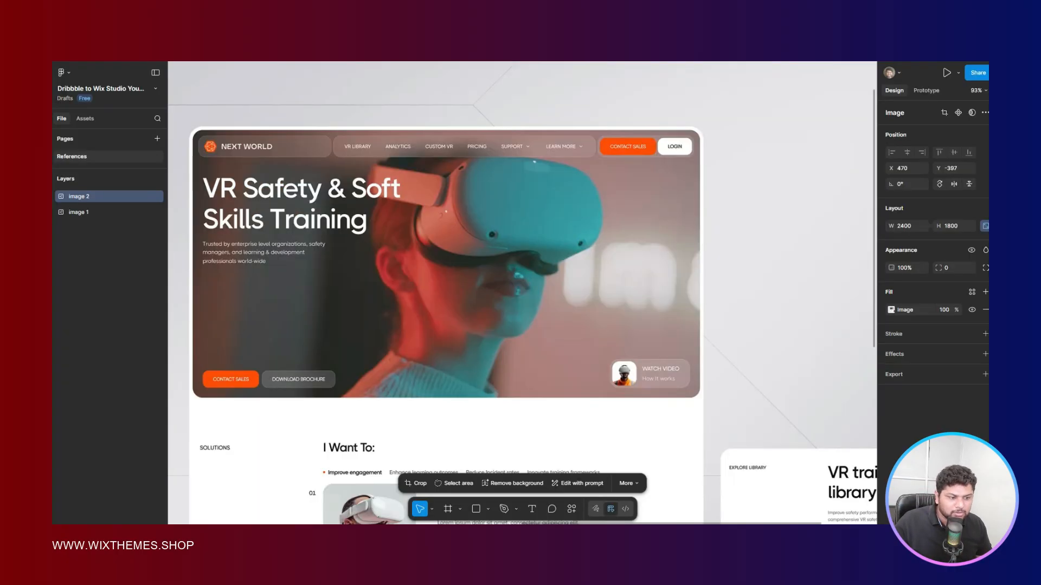
key("alt+Tab")
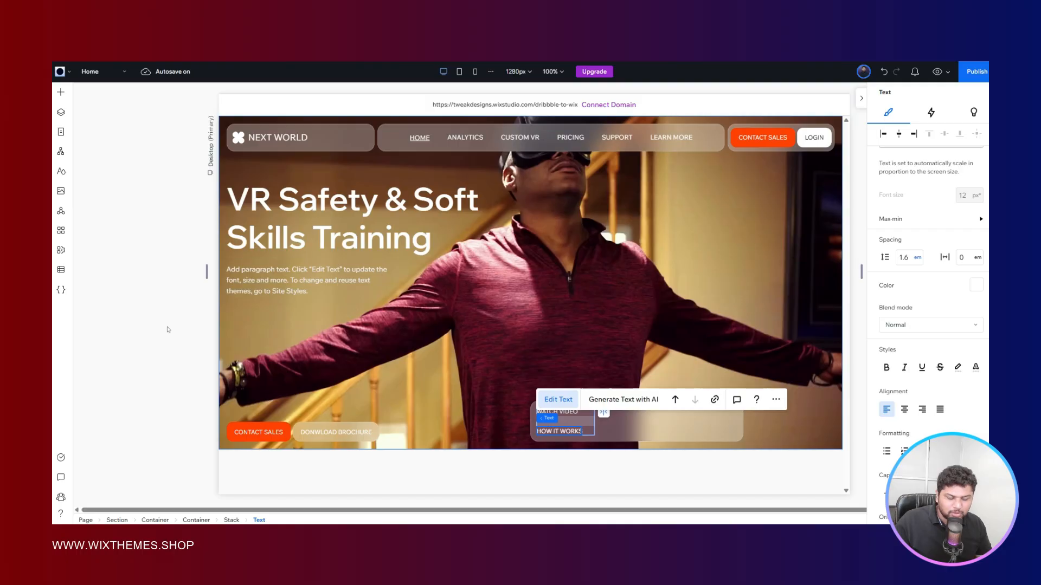
left_click(578, 452)
- Remove the all-caps capitalization from the "How it works" text in the video card
left_click(559, 430)
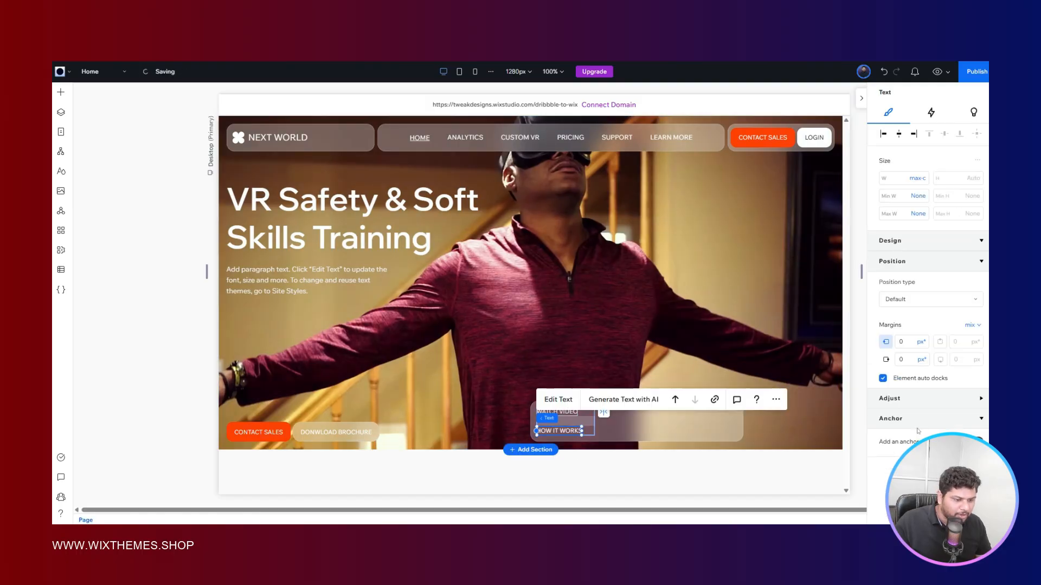
scroll(937, 324, "down", 5)
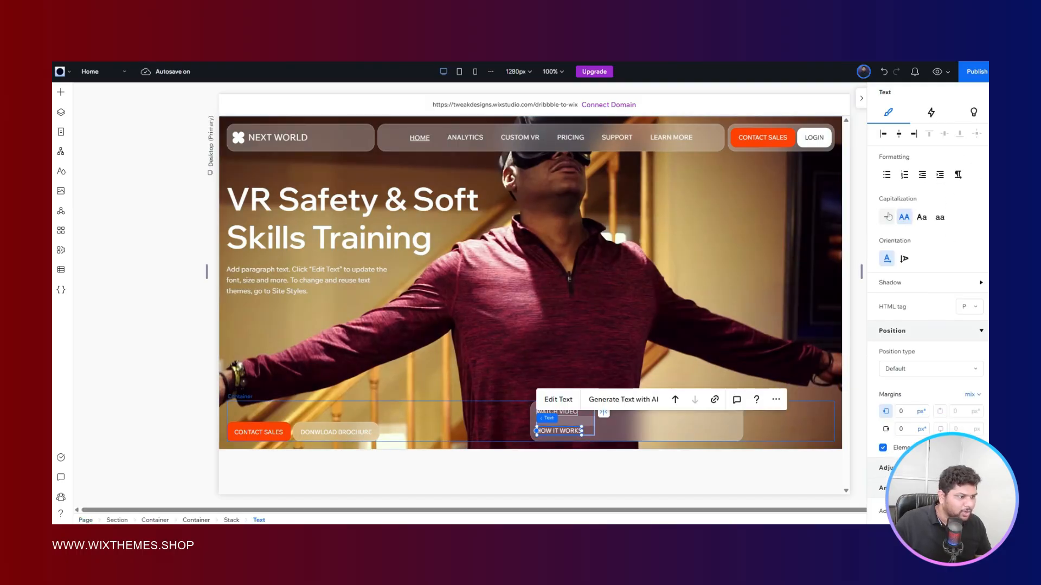
left_click(887, 217)
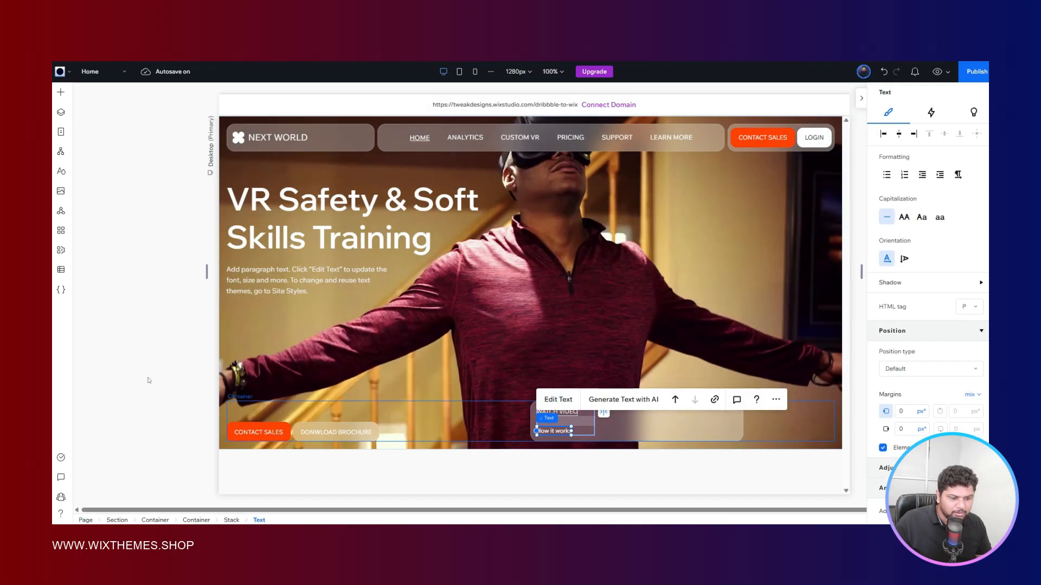
left_click(213, 352)
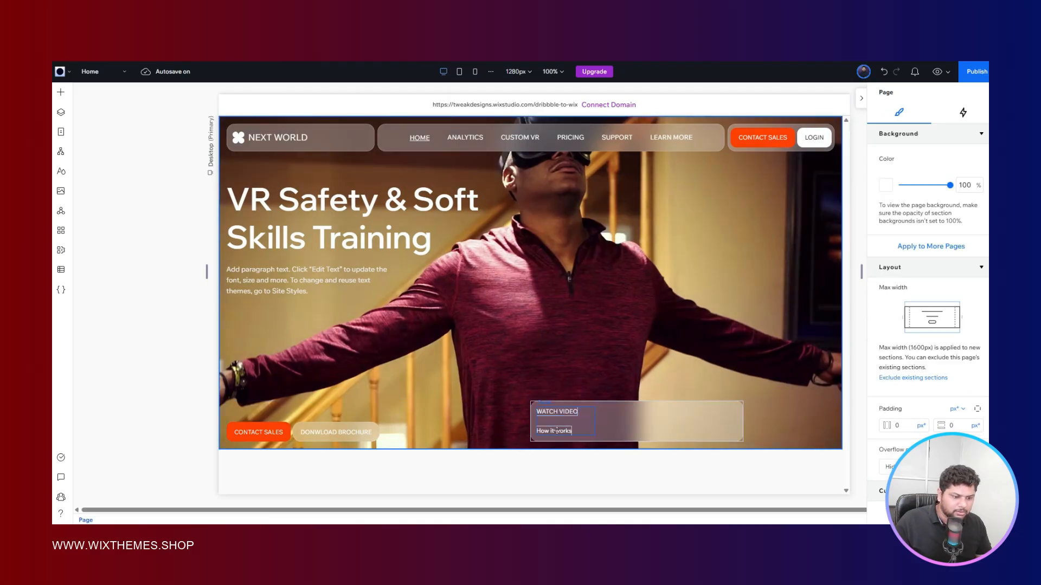
- Set the "How it works" text's font size to 14 px
left_click(562, 432)
scroll(970, 317, "down", 3)
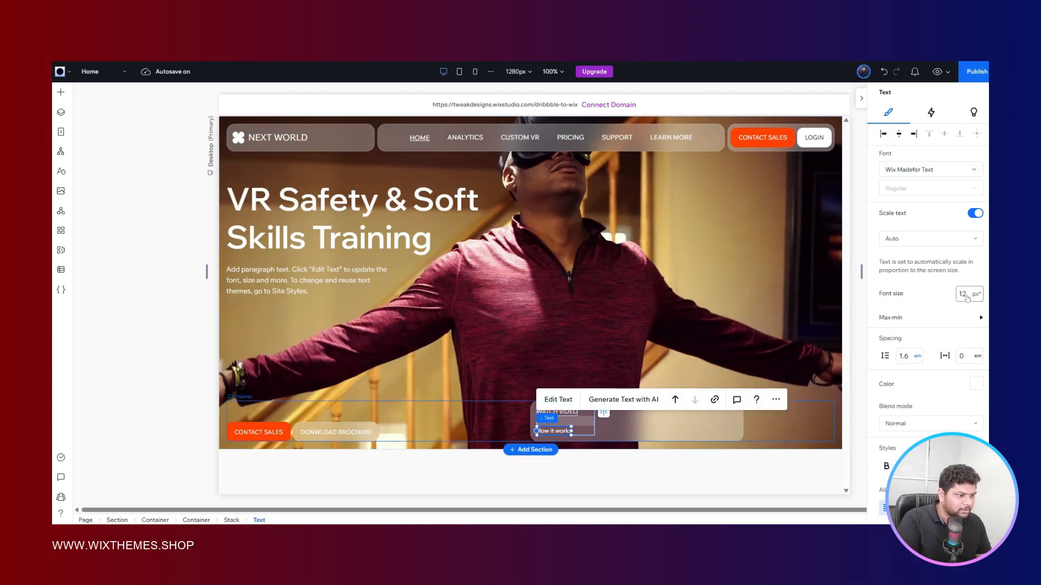
left_click(967, 296)
type("14")
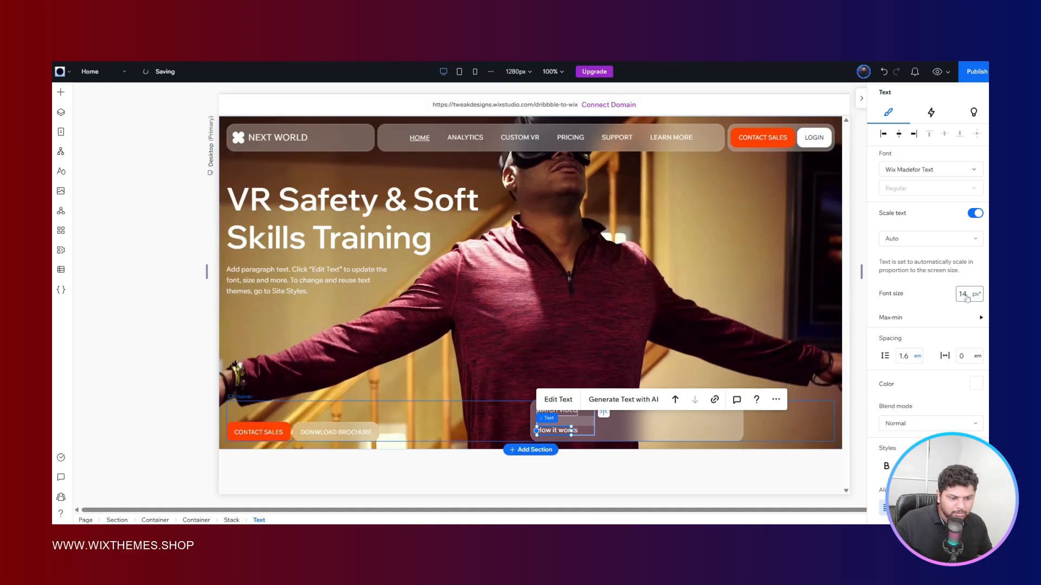
left_click(180, 351)
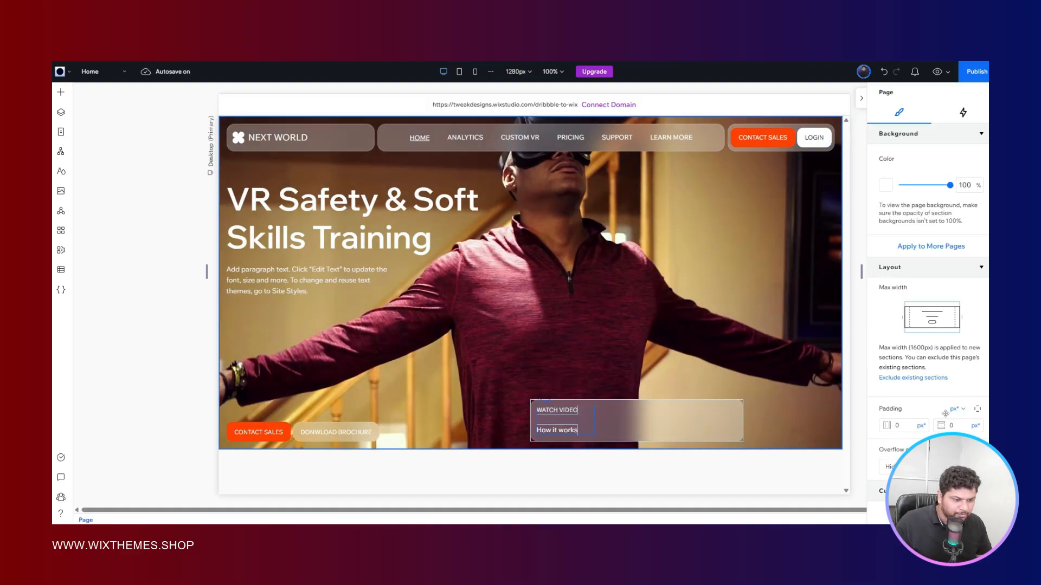
- Set the text stack's item spacing to 4 px, after trying 8 px, and align the stack to the card's right side
scroll(928, 302, "down", 5)
left_click(959, 250)
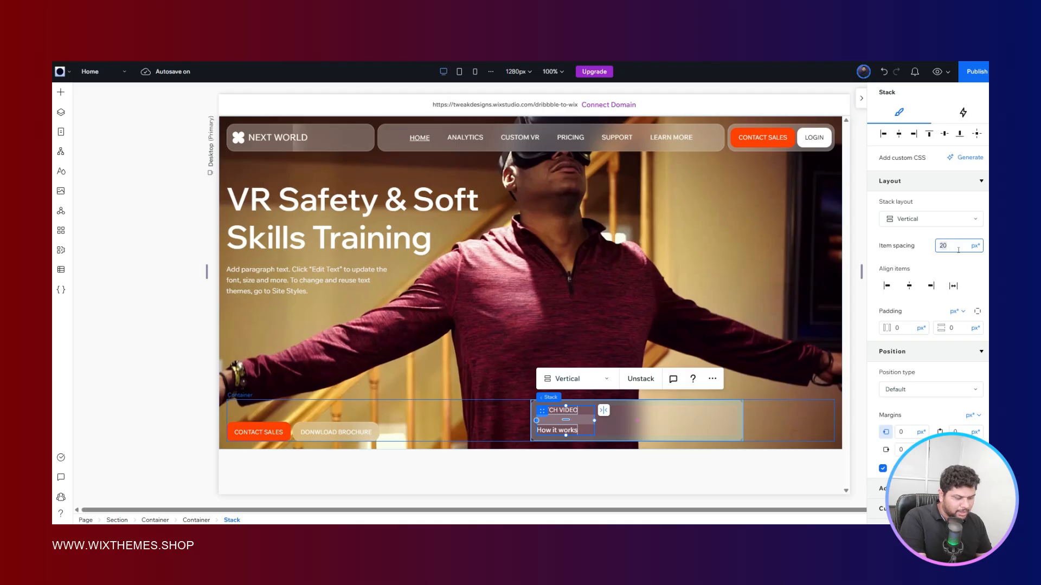
type("8")
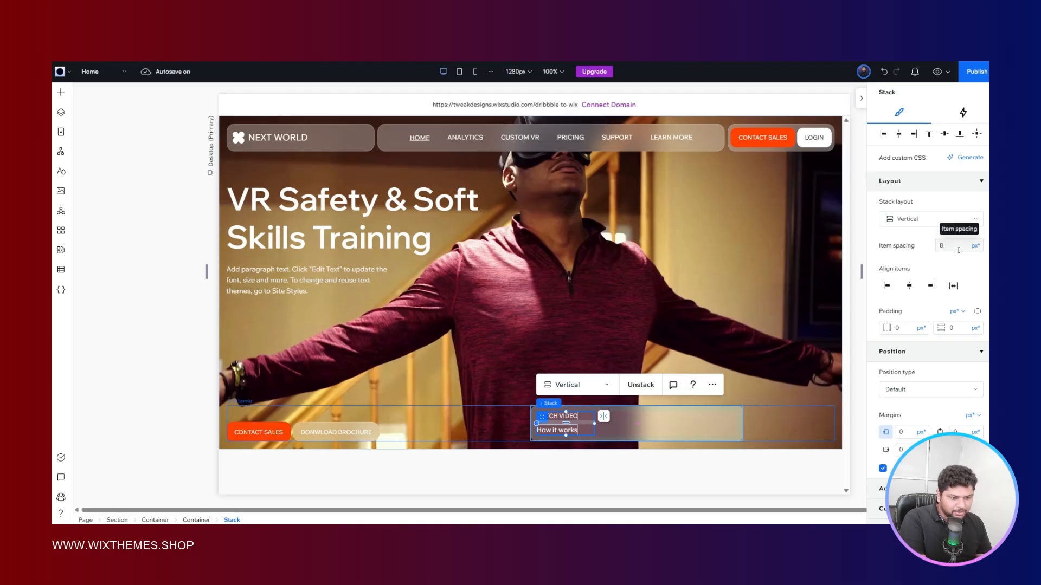
left_click(979, 266)
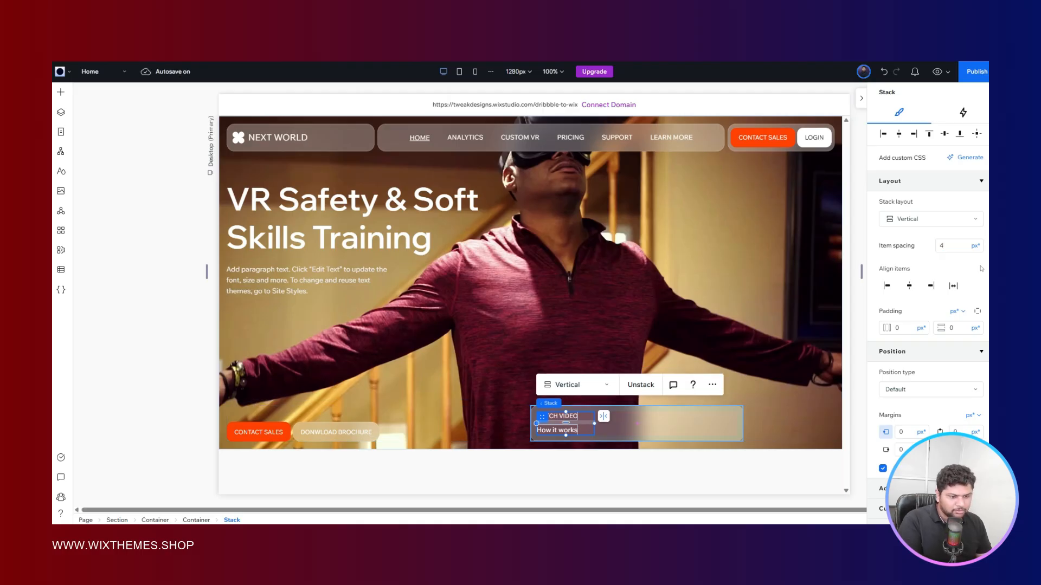
left_click(191, 404)
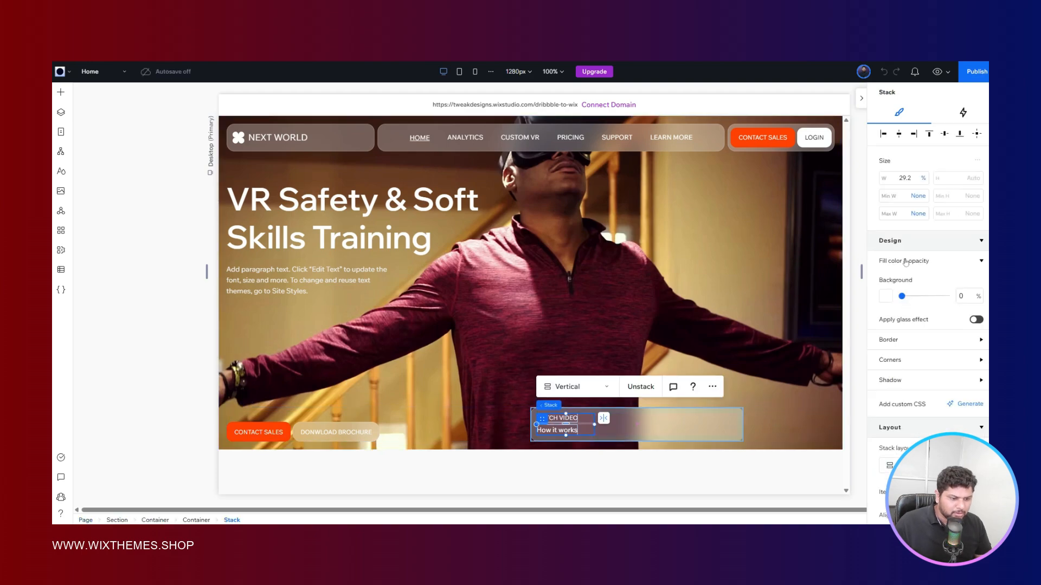
left_click(914, 135)
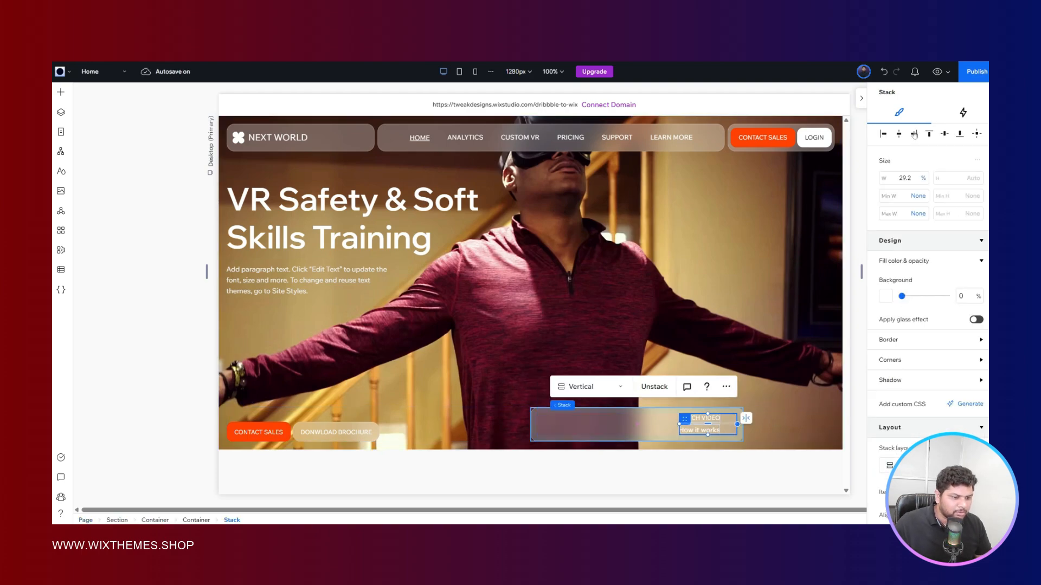
- Add an image inside the glass card container that holds the WATCH VIDEO text stack
left_click(571, 424)
right_click(571, 424)
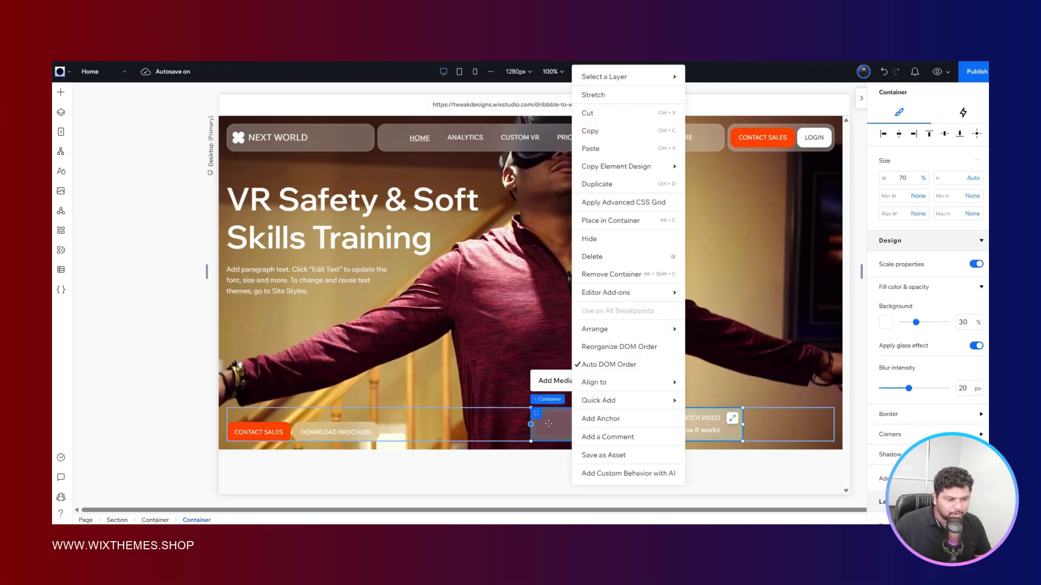
mouse_move(651, 400)
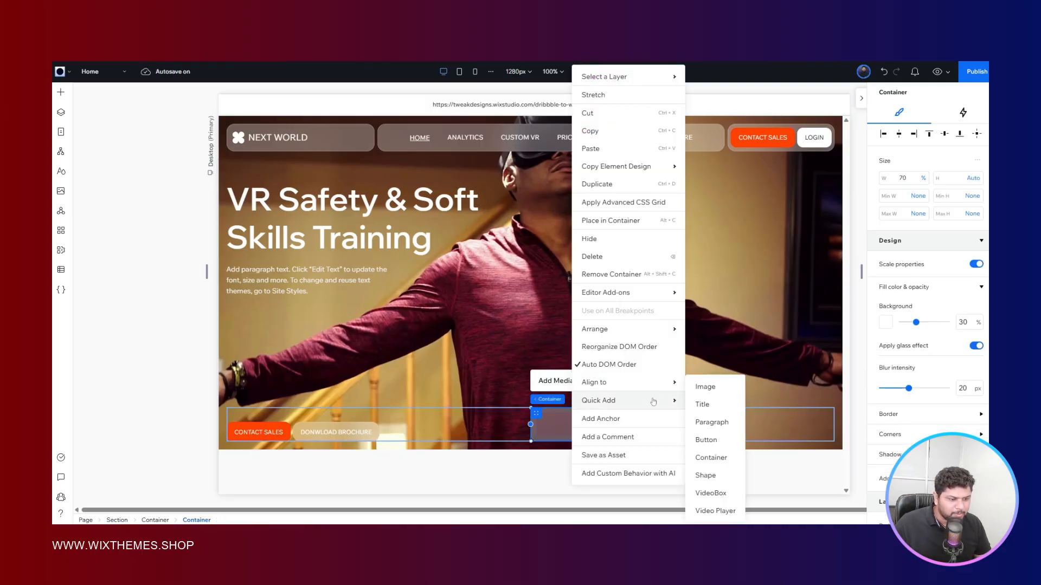
left_click(705, 387)
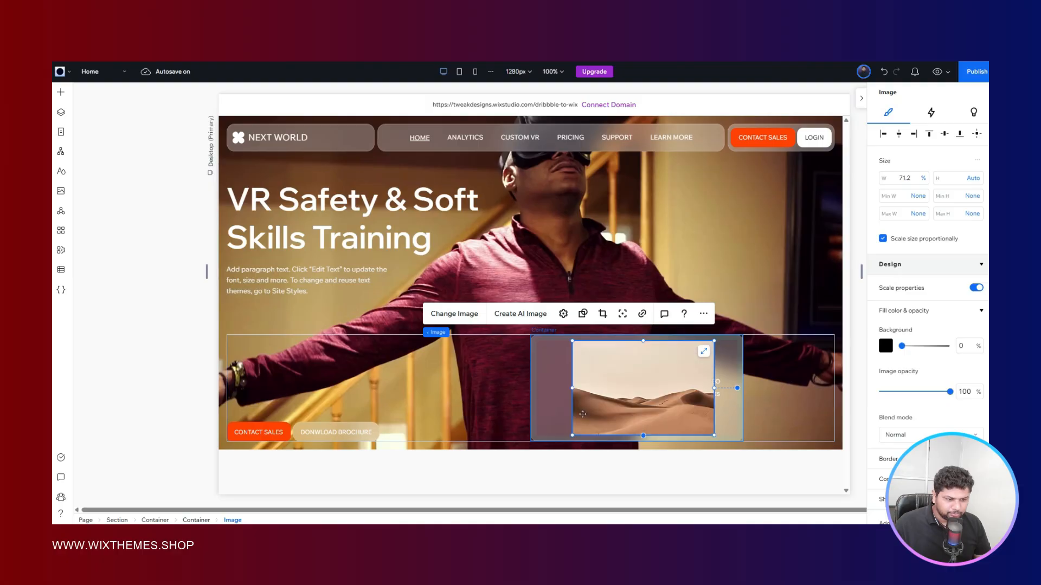
- Switch the card image's width unit to pixels and set its size to 60 × 60 px
left_click(923, 178)
left_click(893, 190)
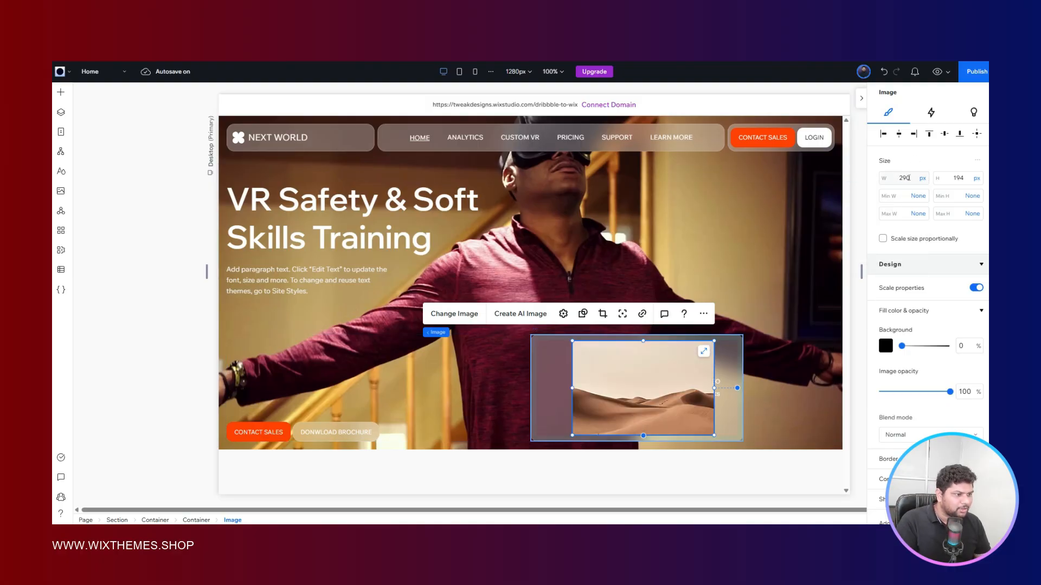
left_click(904, 178)
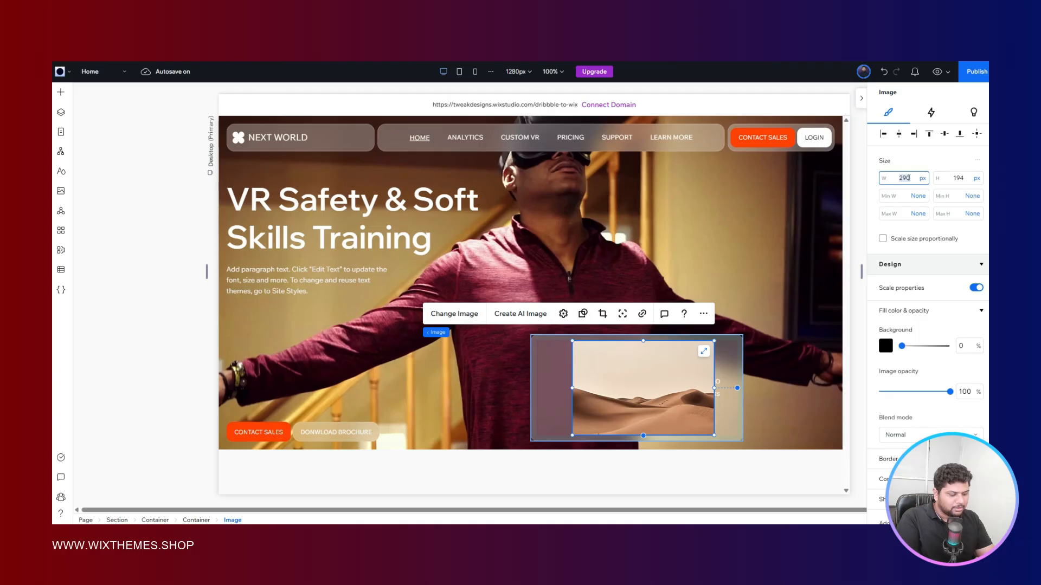
type("60")
key("Return")
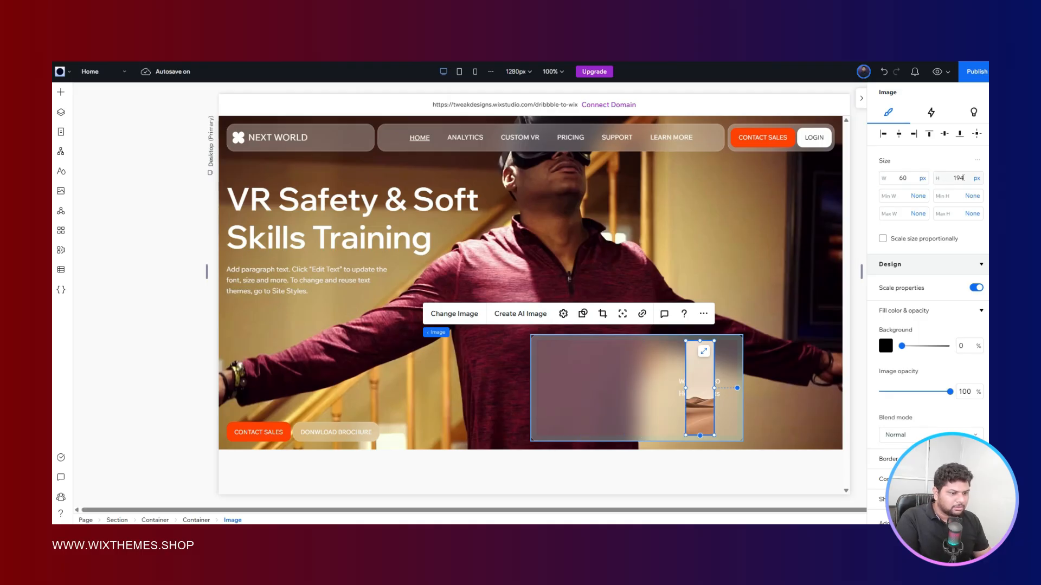
double_click(963, 178)
key("Return")
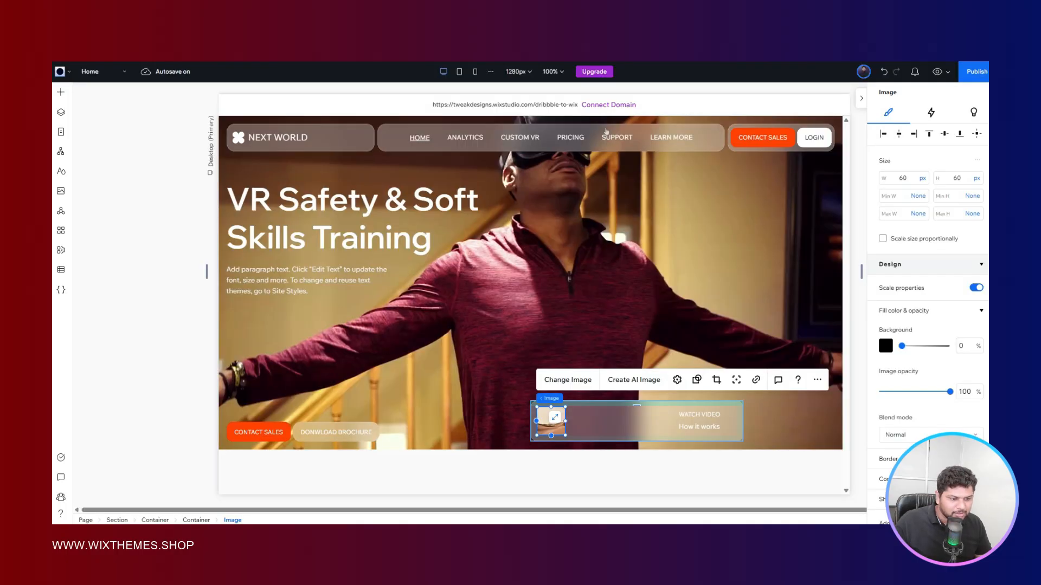
- Round all corners of the card image with a 16 px radius
scroll(894, 246, "down", 5)
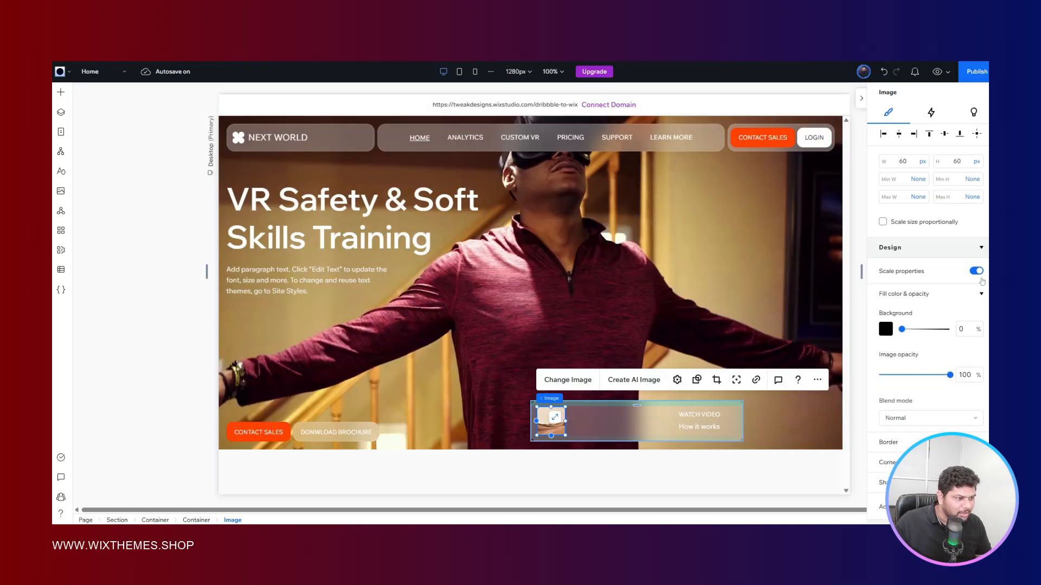
left_click(894, 244)
left_click(890, 277)
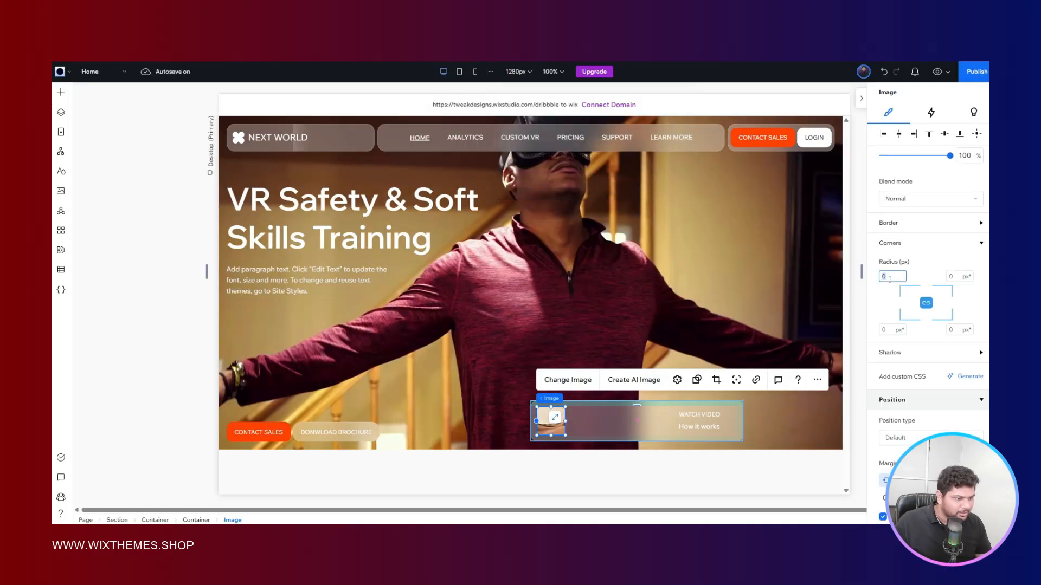
type("16")
key("Return")
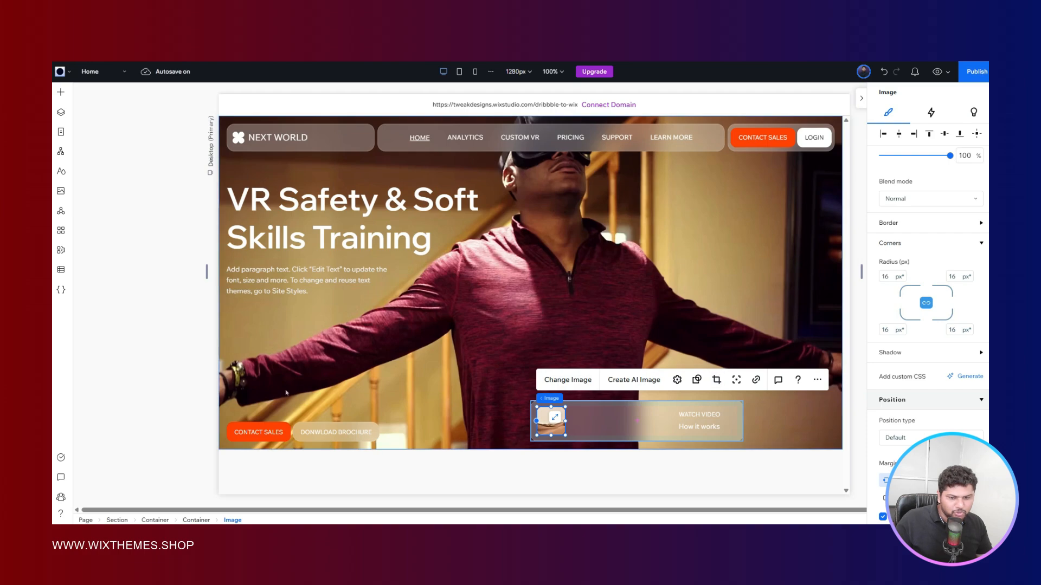
left_click(156, 367)
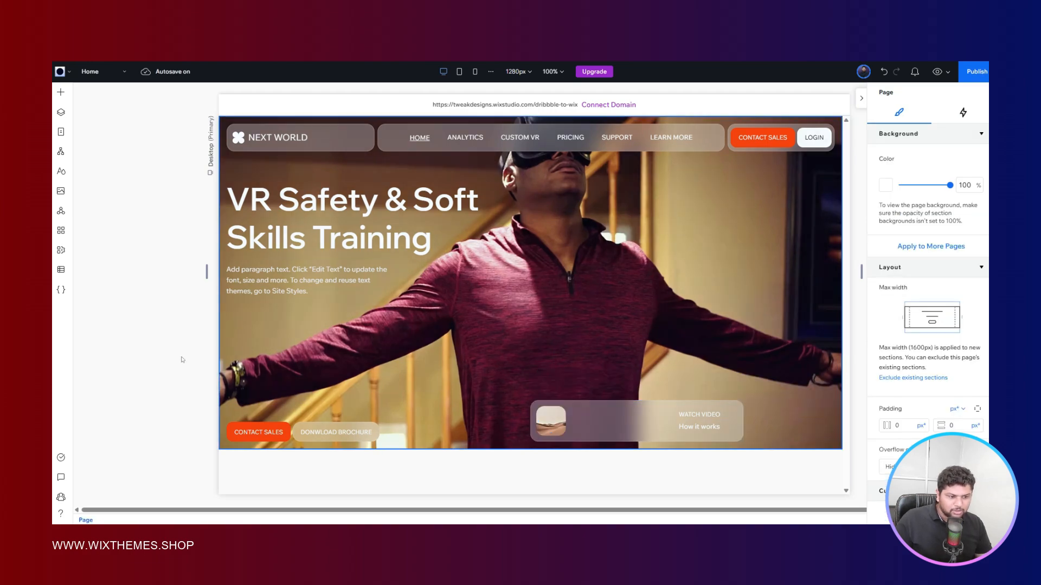
- Replace the card thumbnail with the blue-lit photo of a man in a VR headset from Media from Wix, searching "headshot" and then "vr"
left_click(550, 421)
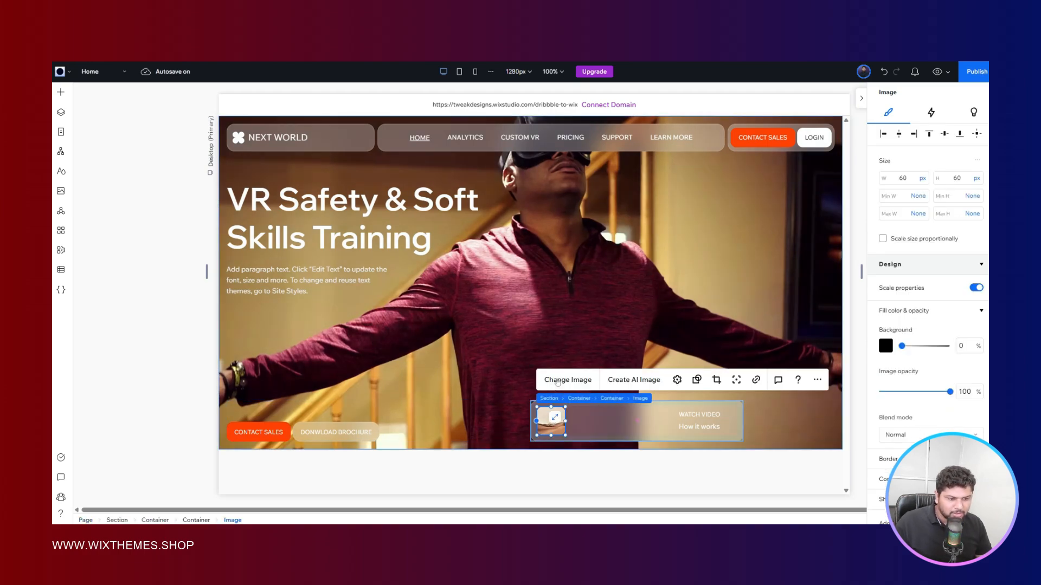
left_click(567, 379)
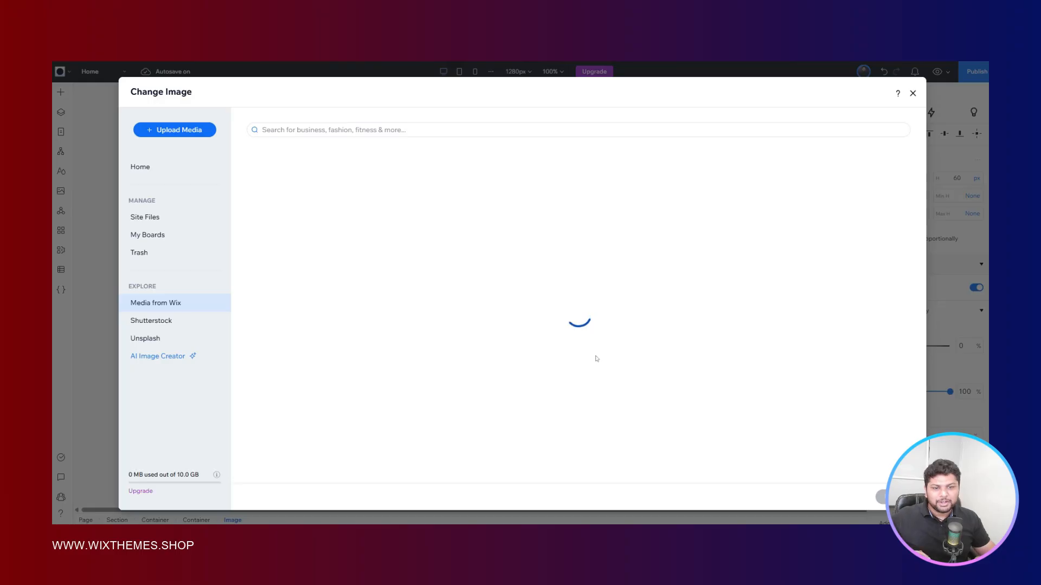
left_click(450, 132)
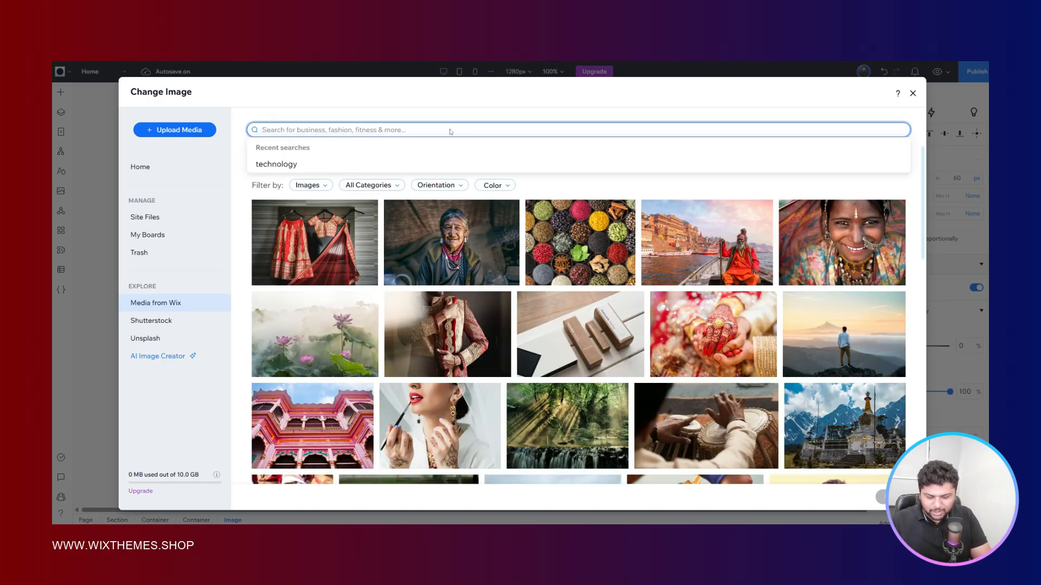
type("headshot")
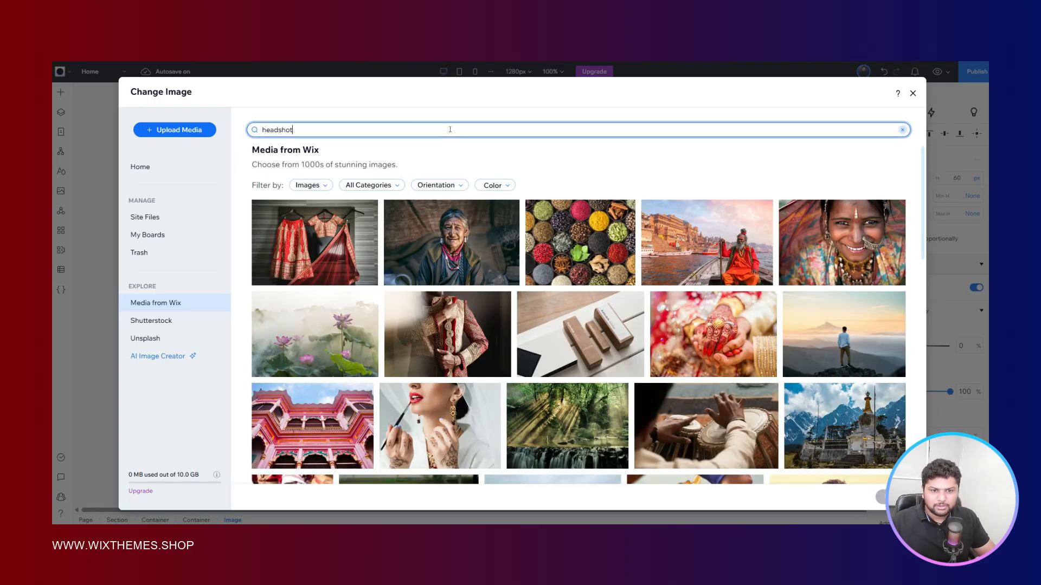
key("Return")
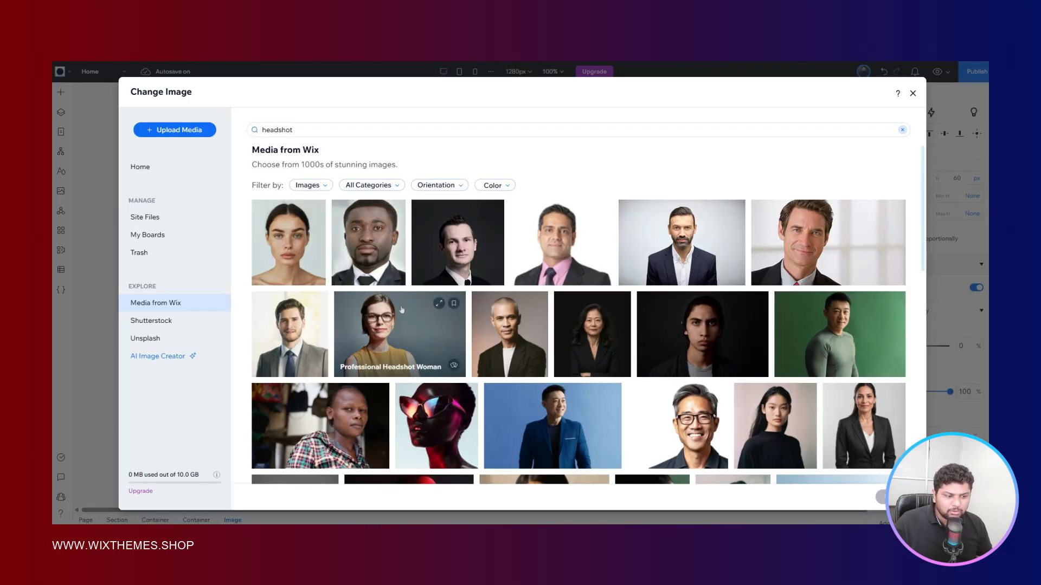
left_click(356, 129)
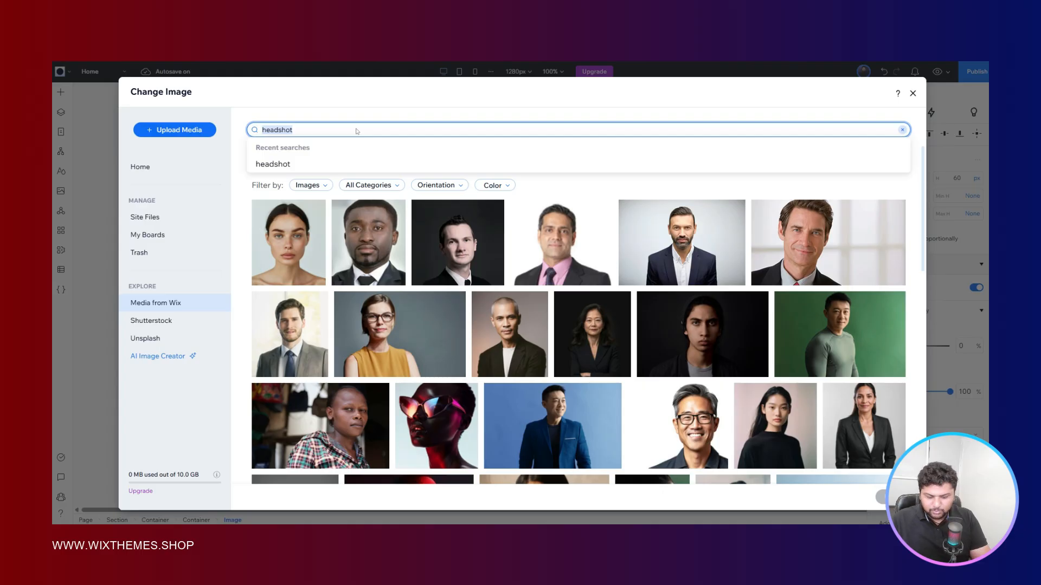
type("vr")
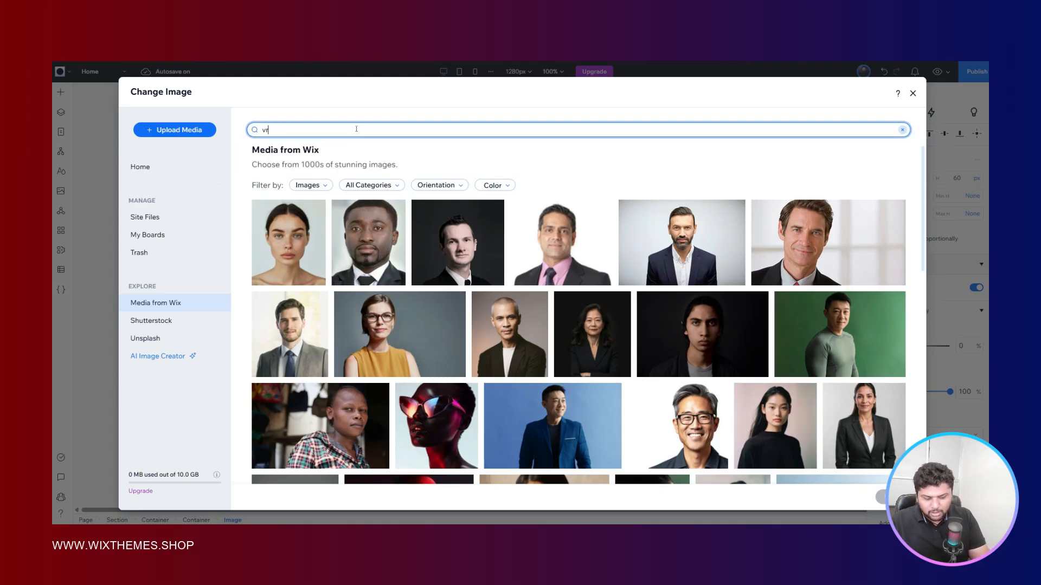
key("Return")
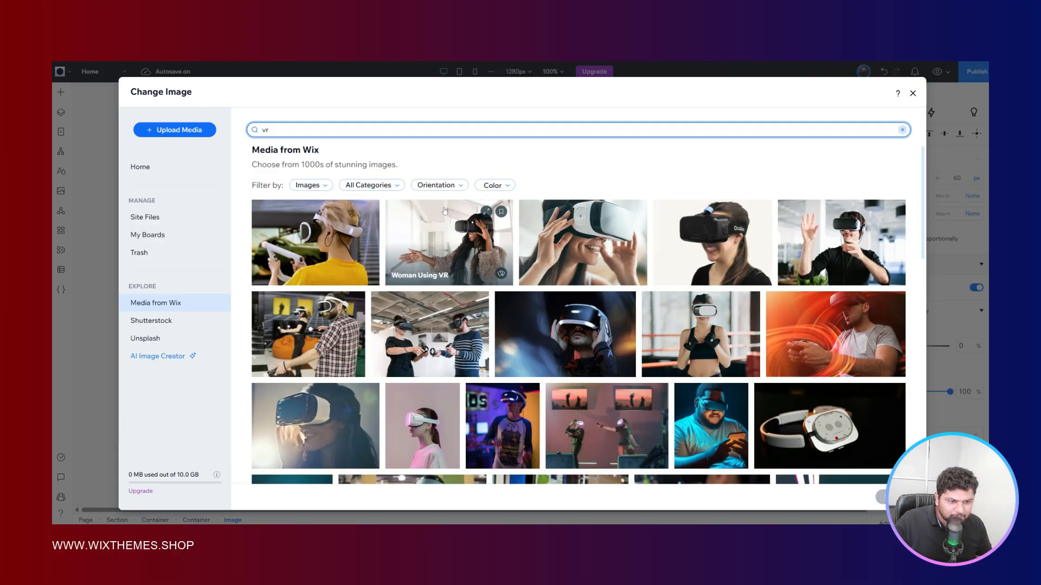
scroll(444, 211, "down", 2)
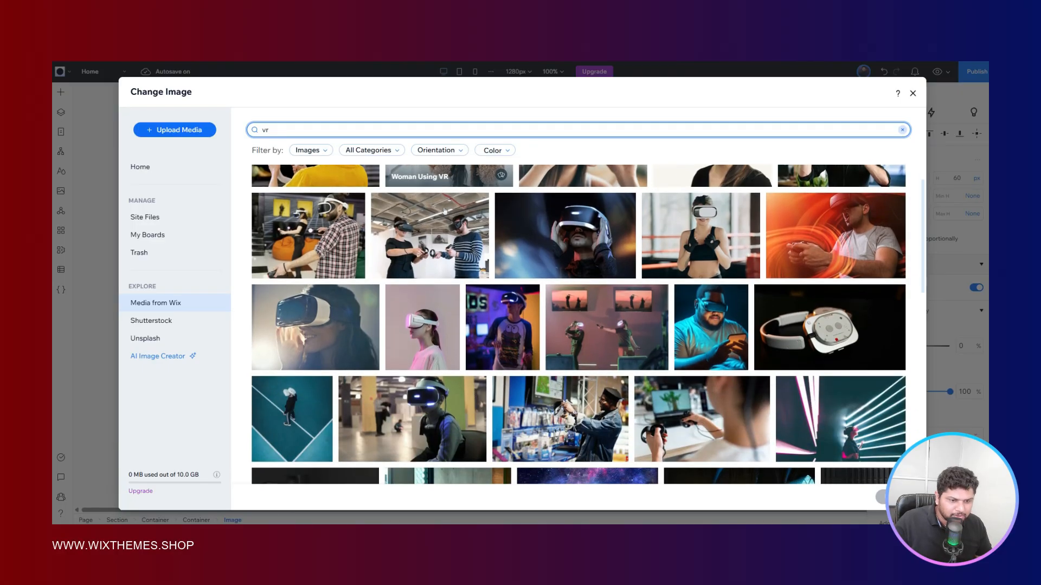
scroll(616, 256, "down", 1)
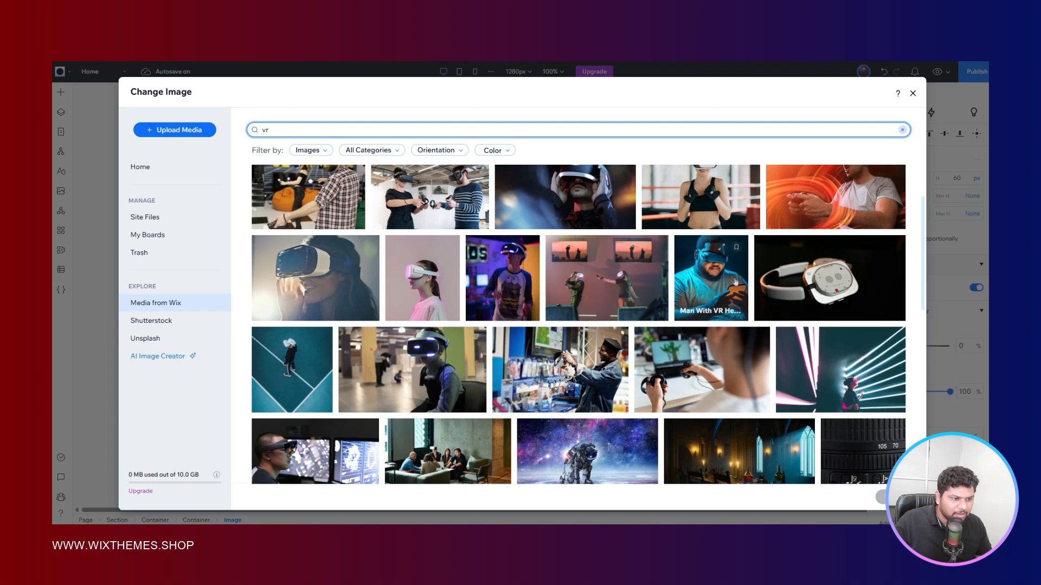
left_click(711, 280)
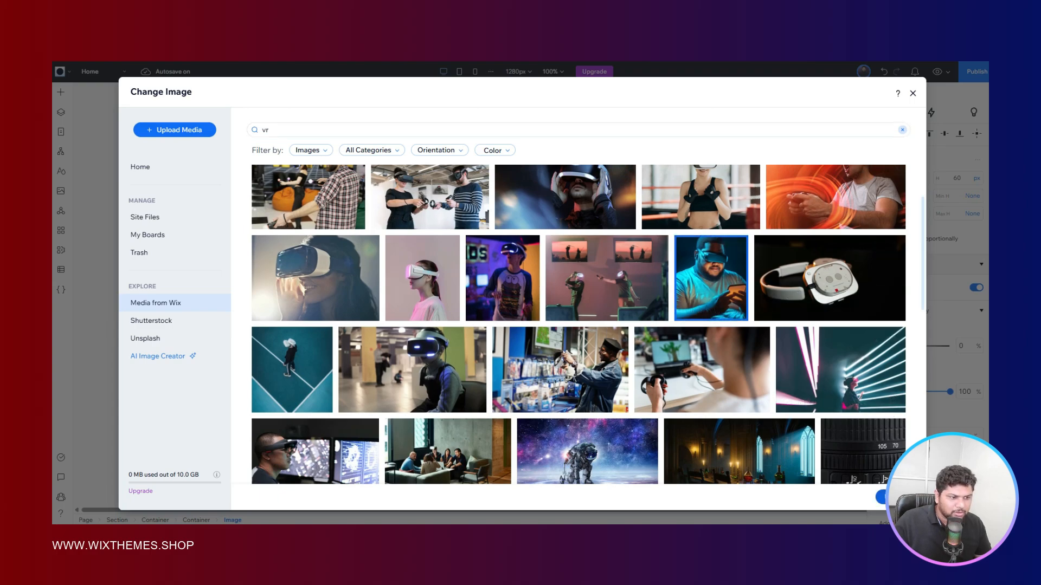
left_click(878, 497)
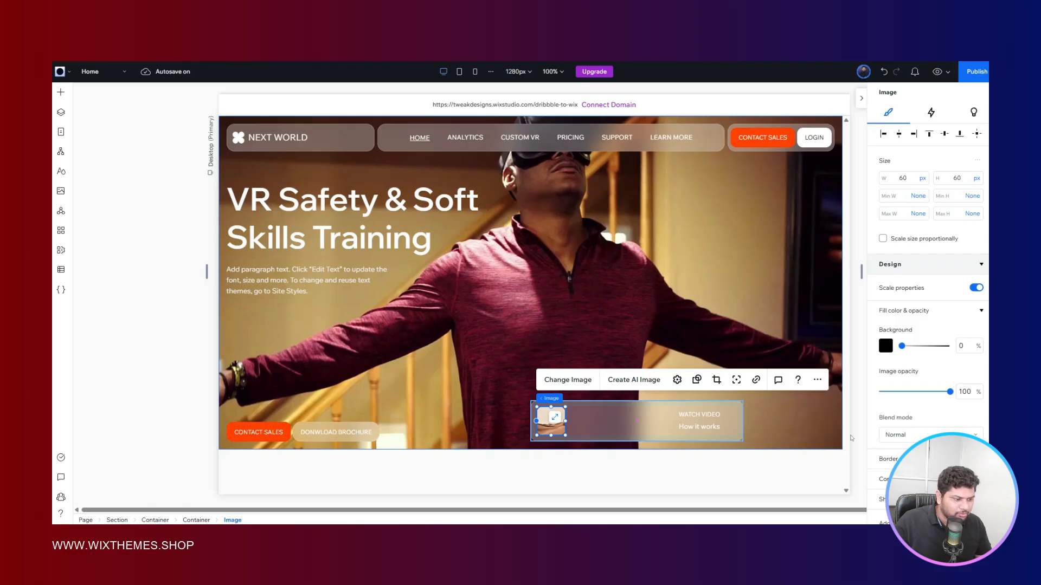
left_click(201, 370)
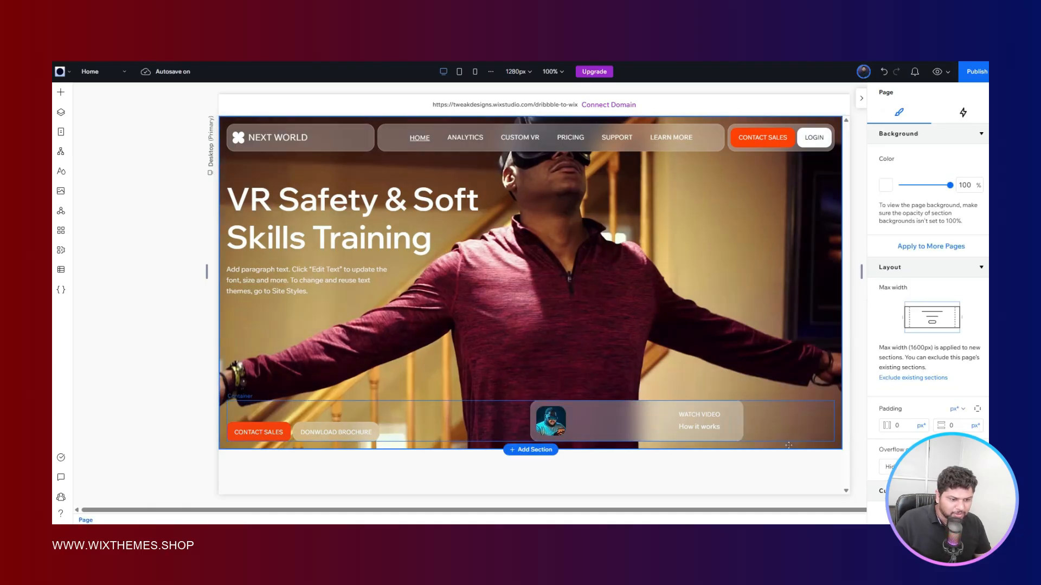
- Stack the card image and the WATCH VIDEO text stack together horizontally and set the new stack's item spacing to 8 px
left_click(729, 421)
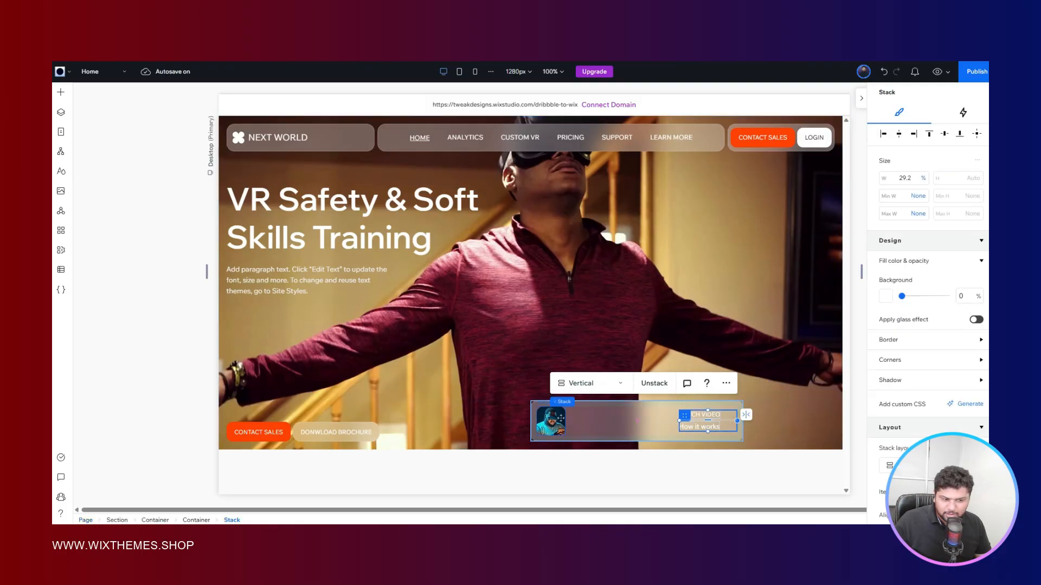
left_click(561, 418, "shift")
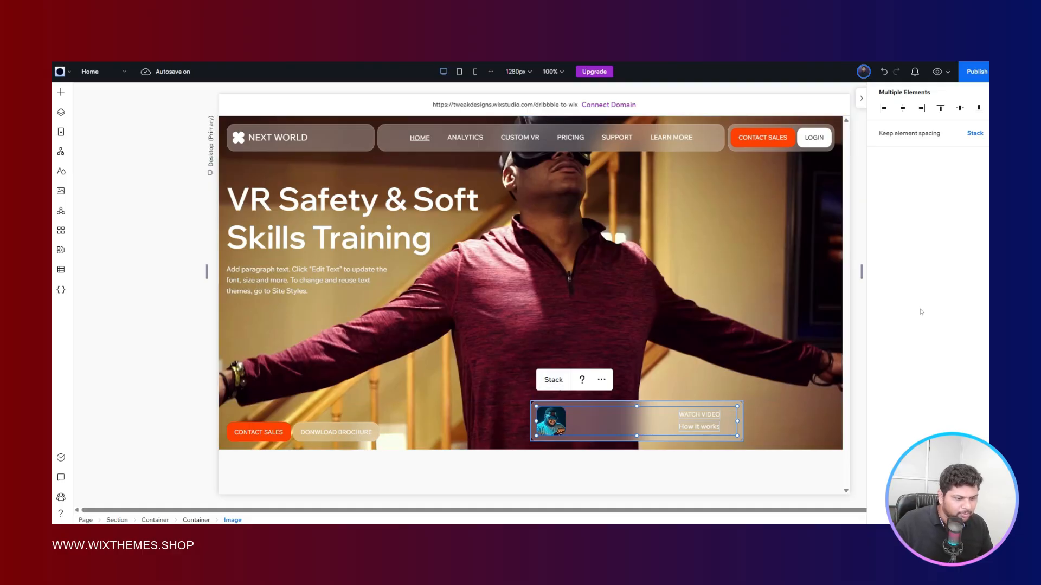
key("shift+s")
scroll(921, 312, "down", 6)
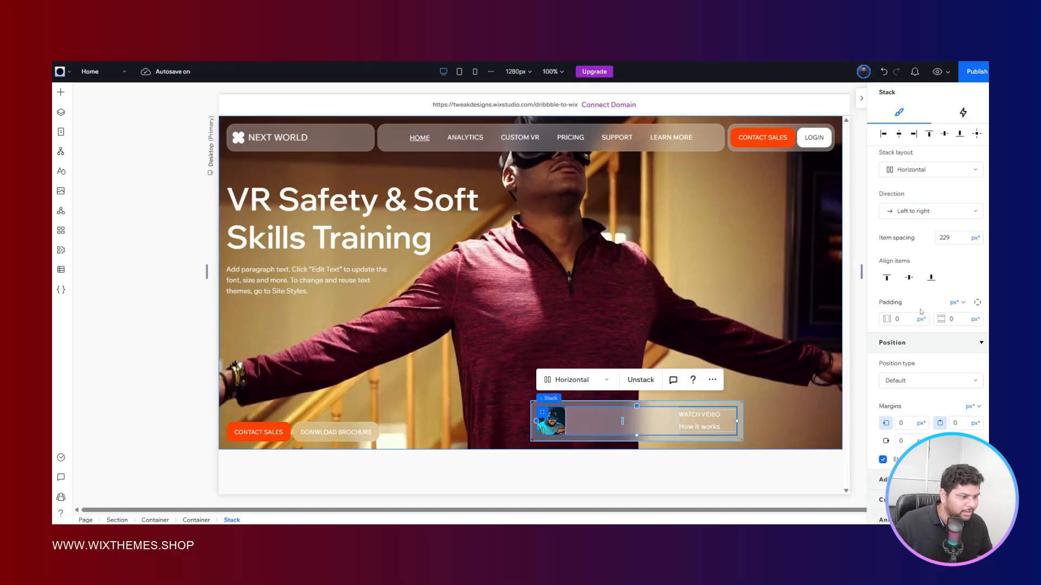
left_click(963, 242)
type("16")
key("Return")
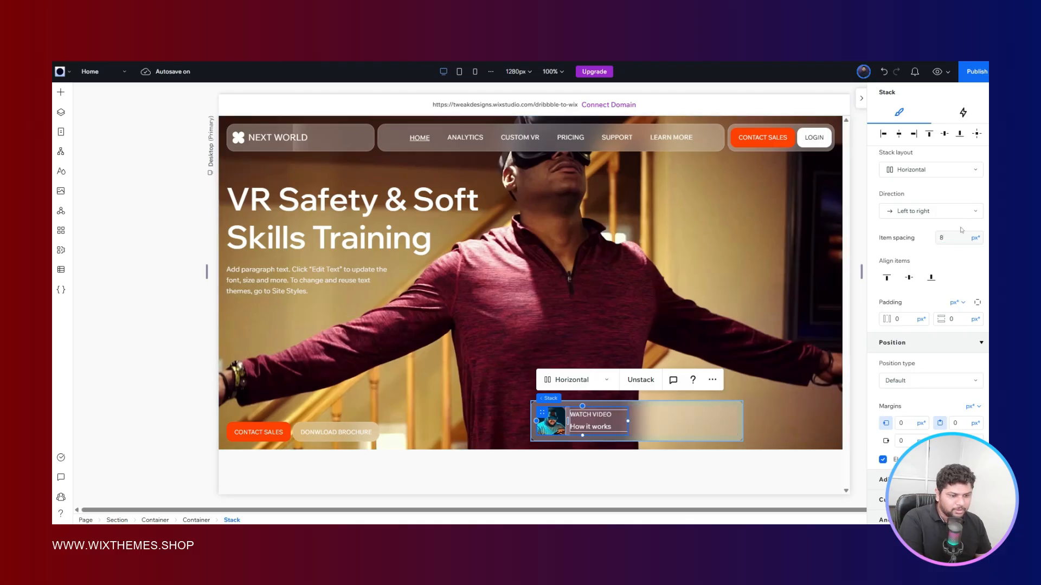
- Align the glass card to the right side of its parent container and set its width to Max content
left_click(678, 424)
left_click(677, 425)
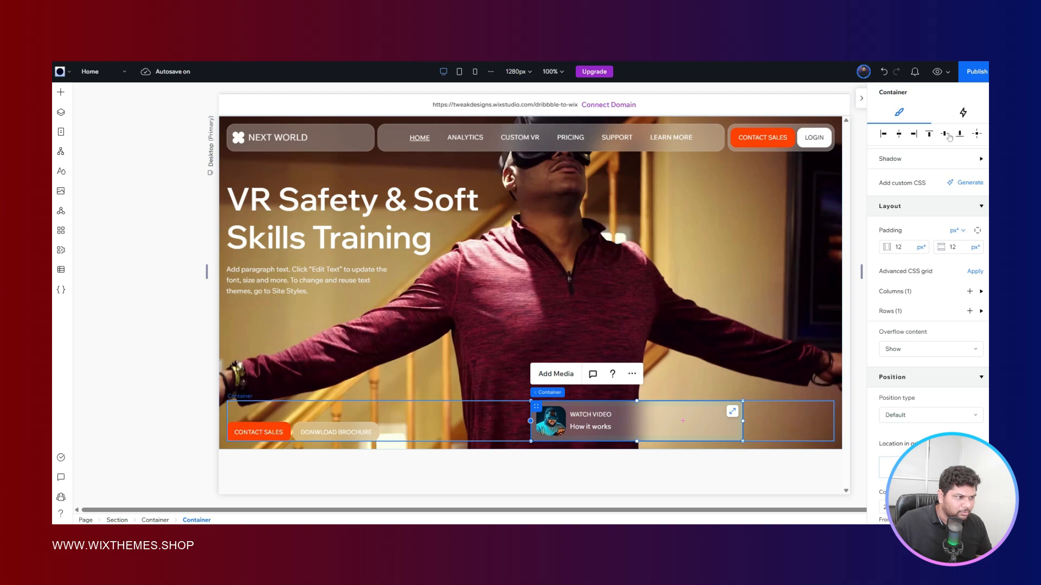
left_click(914, 134)
scroll(937, 241, "up", 5)
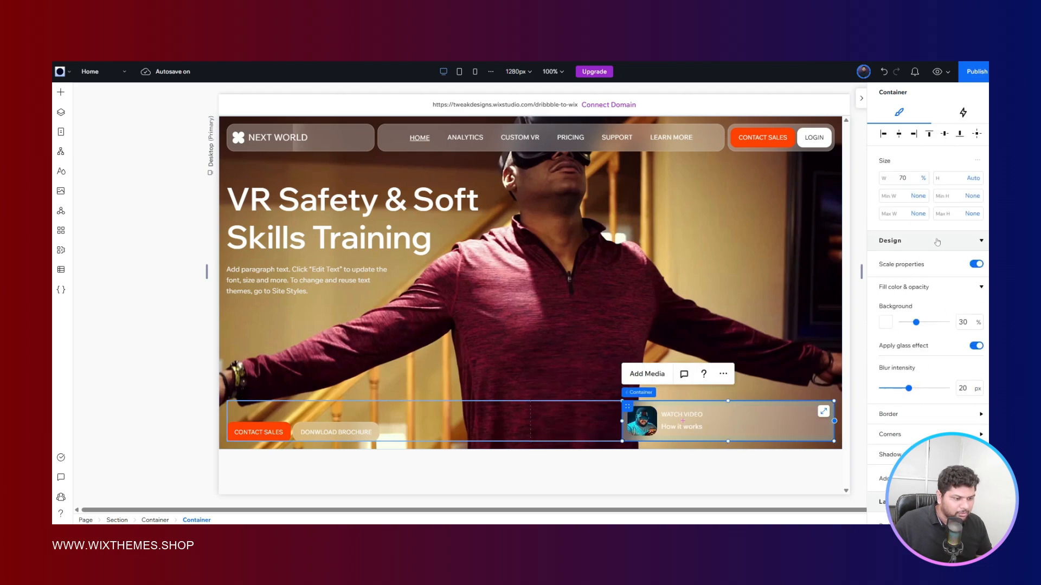
left_click(923, 178)
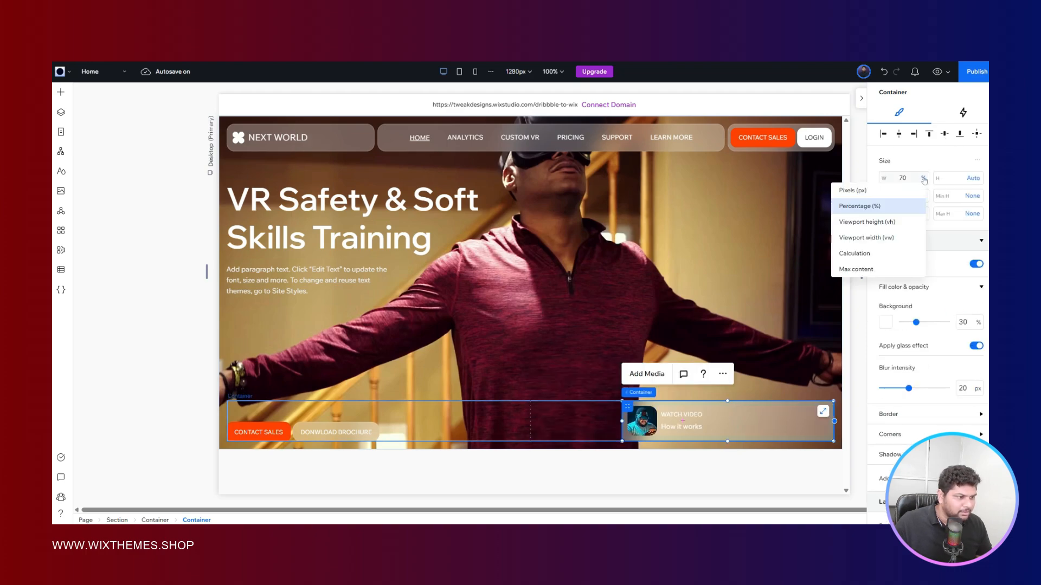
left_click(866, 270)
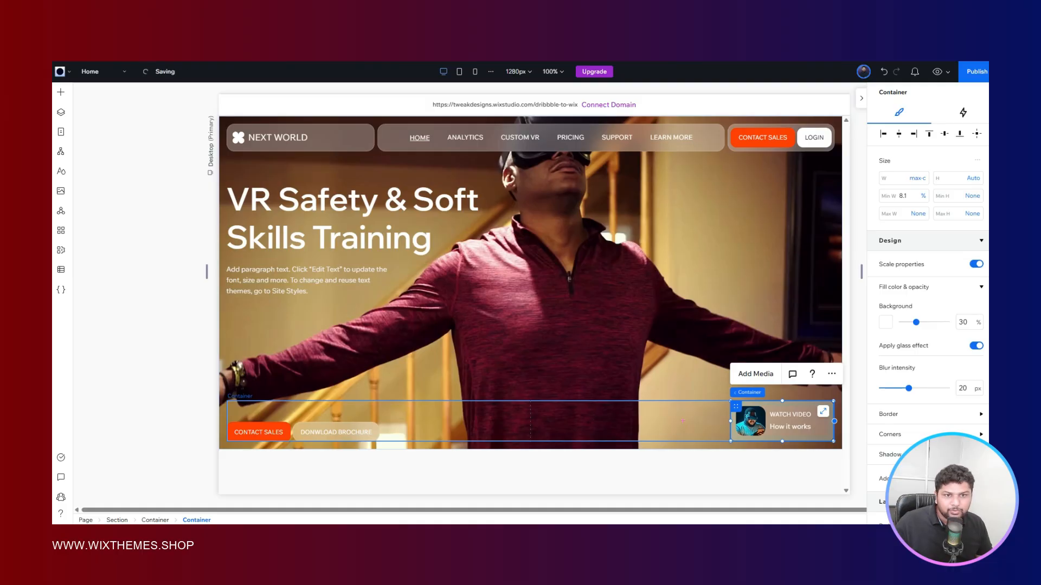
key("alt+Tab")
key("alt+Tab")
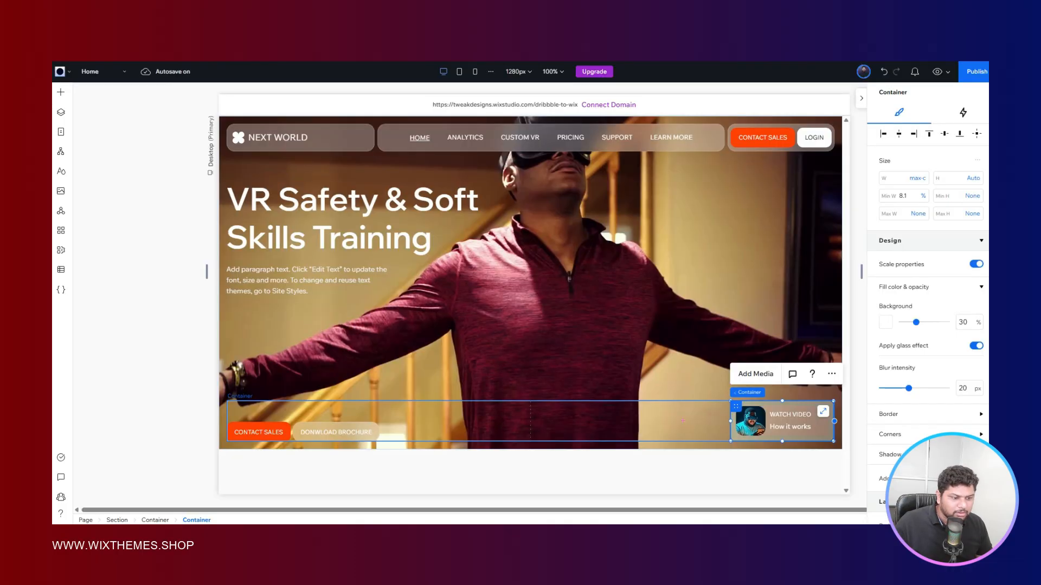
left_click(196, 308)
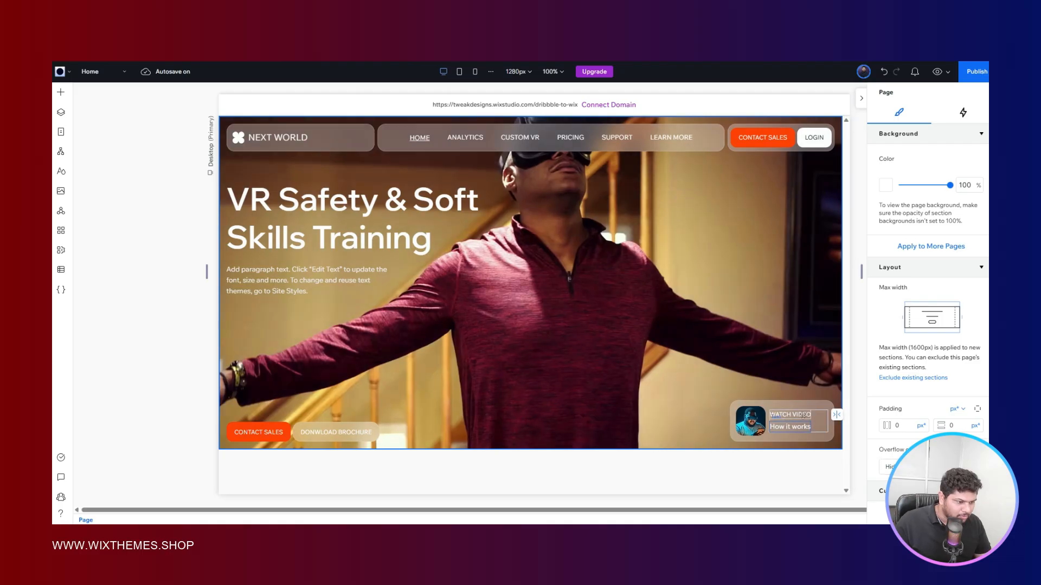
- Set the WATCH VIDEO text stack's width to Max content and compare the card with the Figma reference
left_click(797, 421)
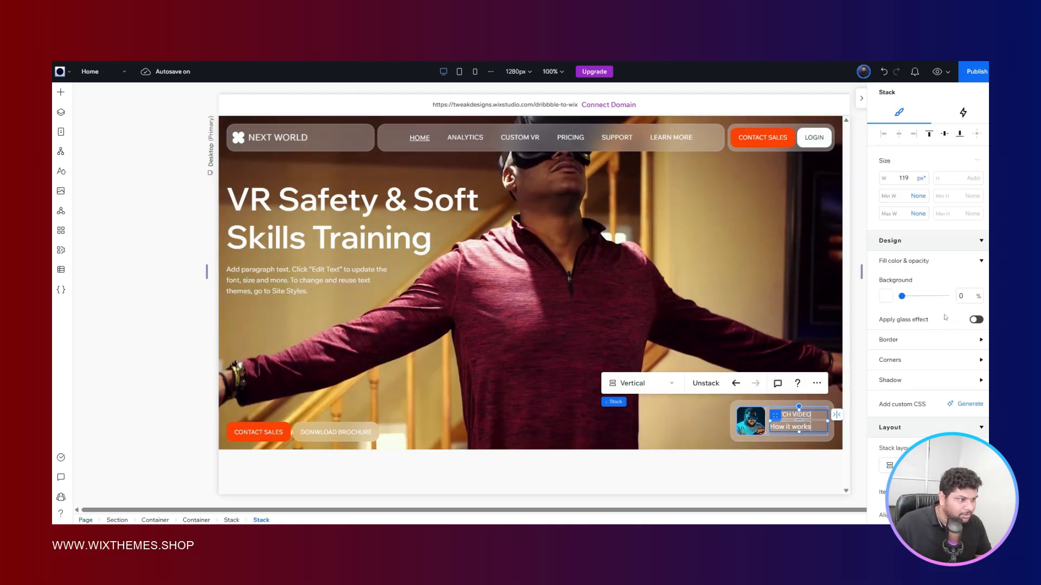
left_click(922, 183)
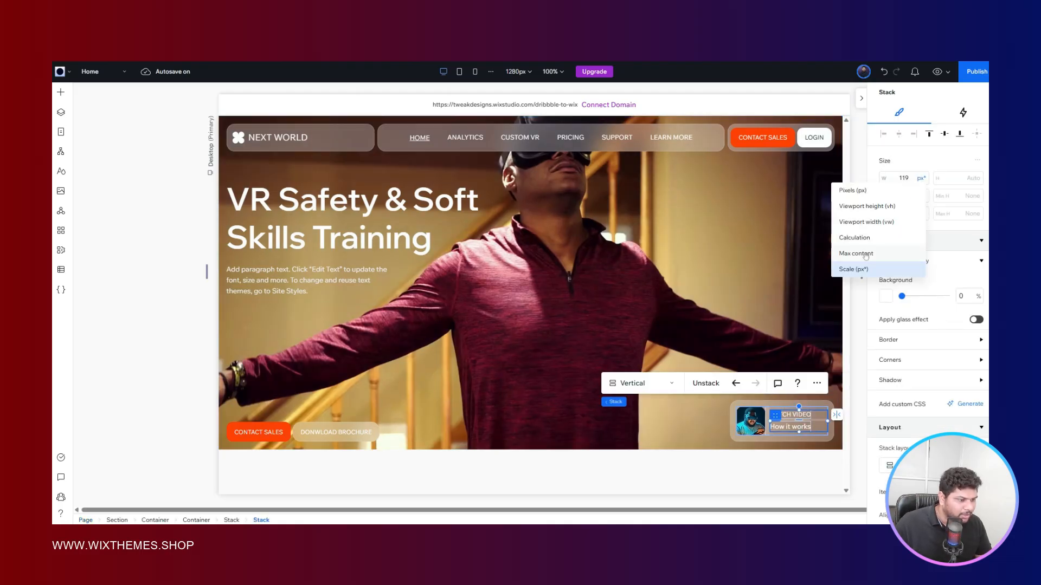
left_click(865, 254)
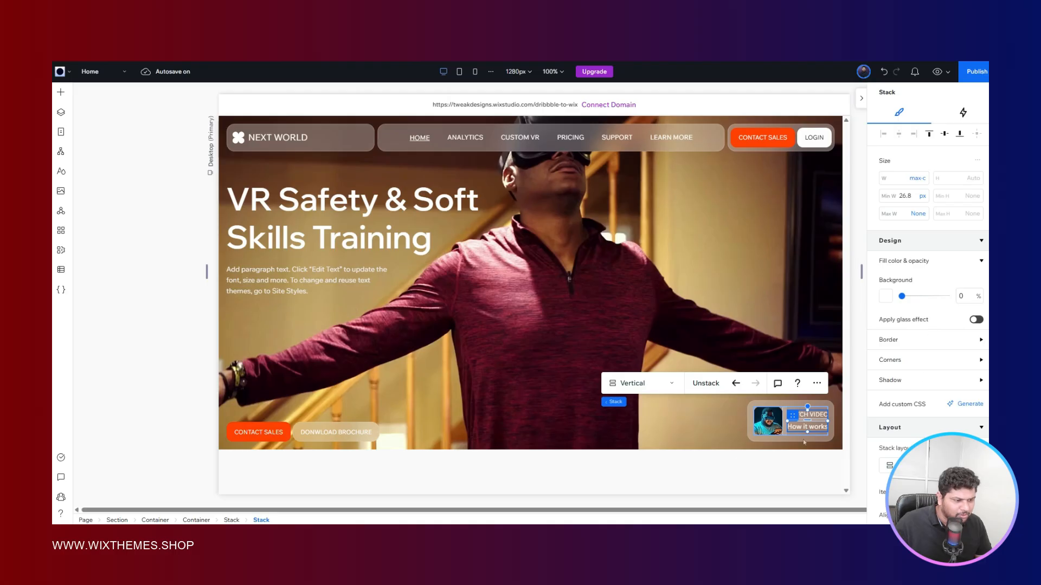
left_click(182, 310)
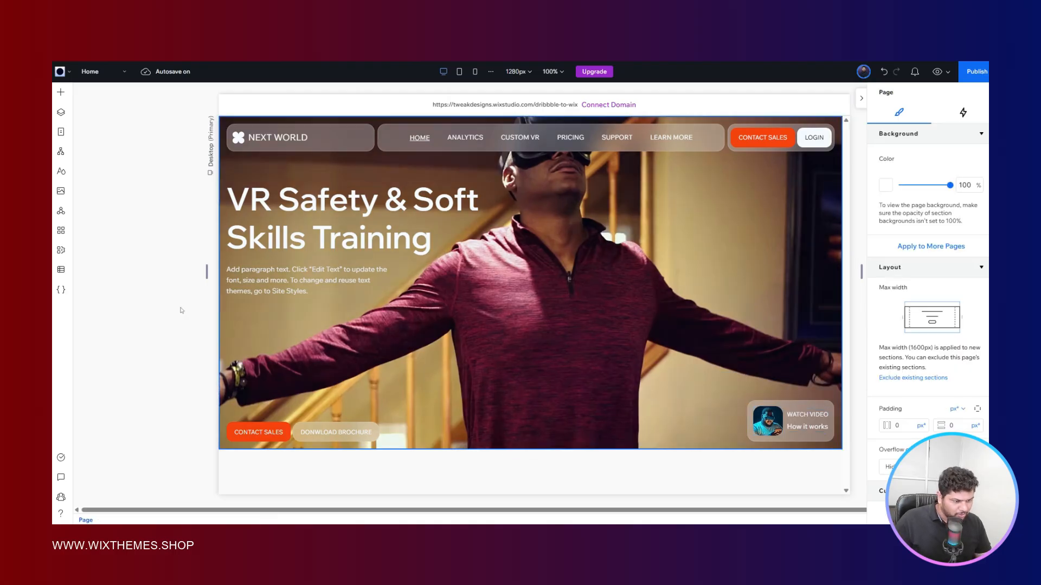
key("ctrl+Tab")
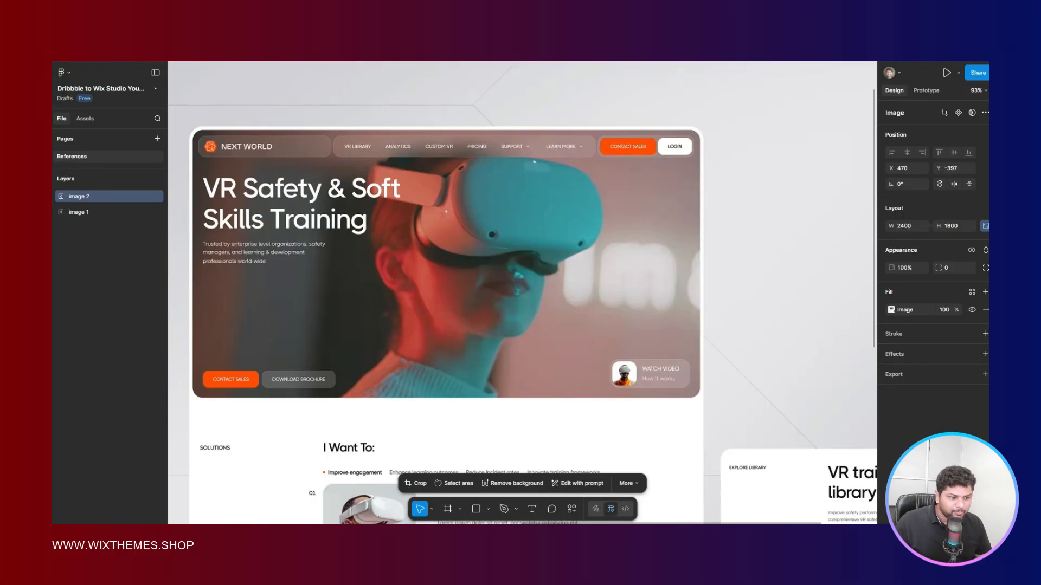
key("ctrl+Tab")
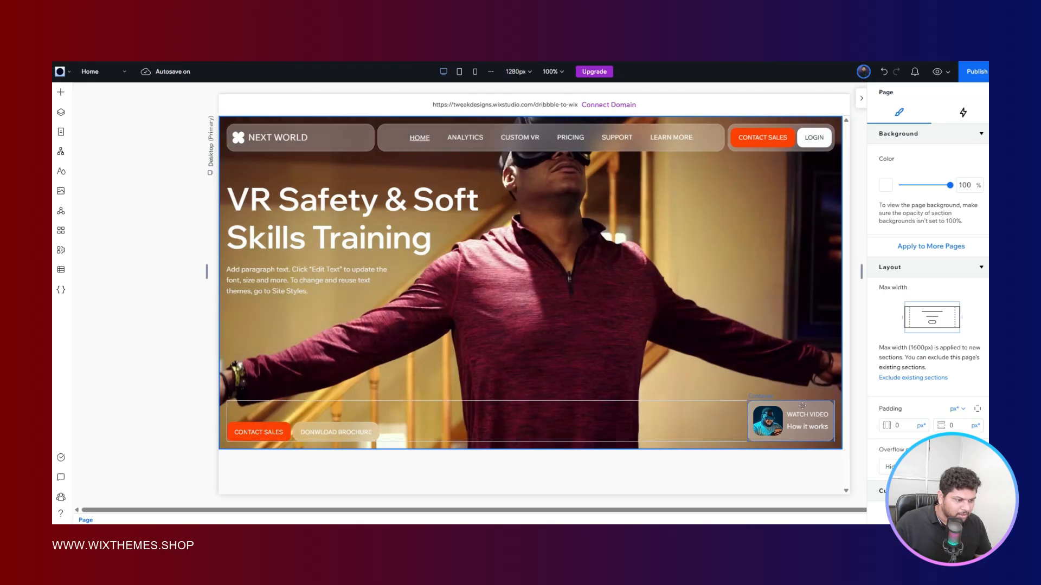
- Set the glass card's horizontal and vertical padding to 6 px and check the hero against the Figma reference
left_click(803, 405)
scroll(962, 297, "down", 5)
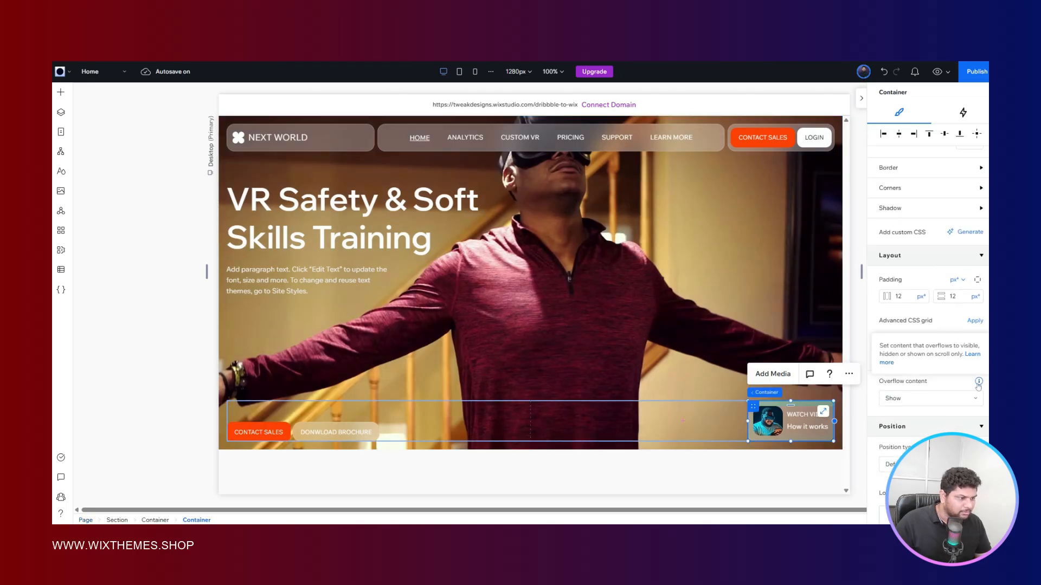
left_click(962, 297)
type("6")
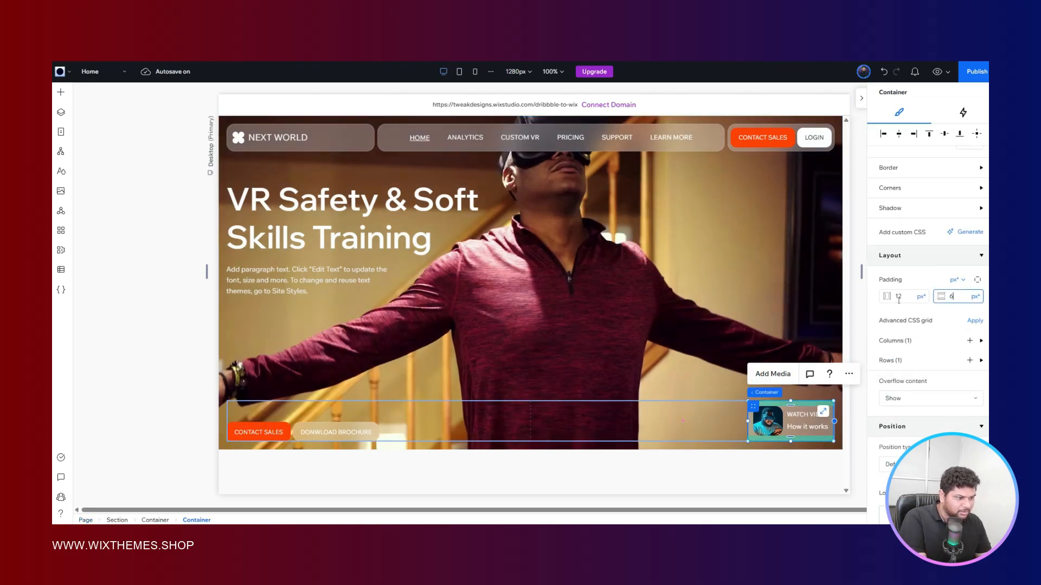
key("Return")
left_click(899, 296)
type("6")
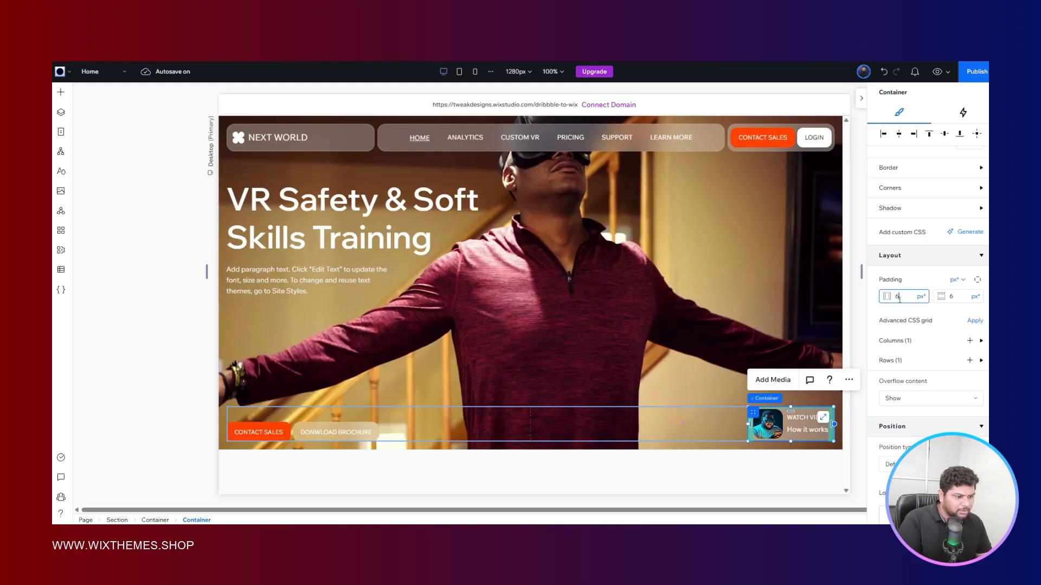
key("Return")
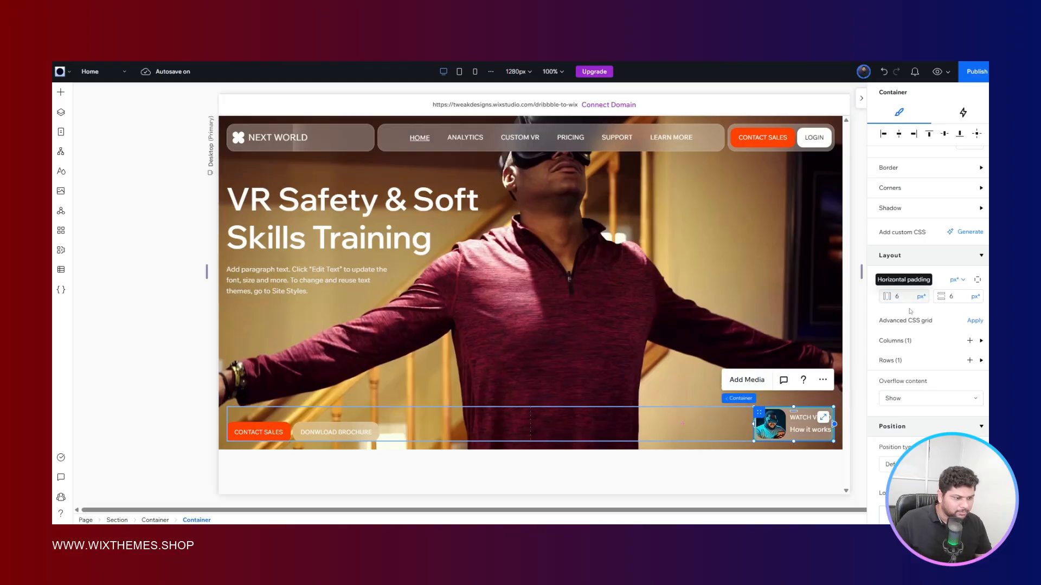
left_click(174, 370)
key("ctrl+Tab")
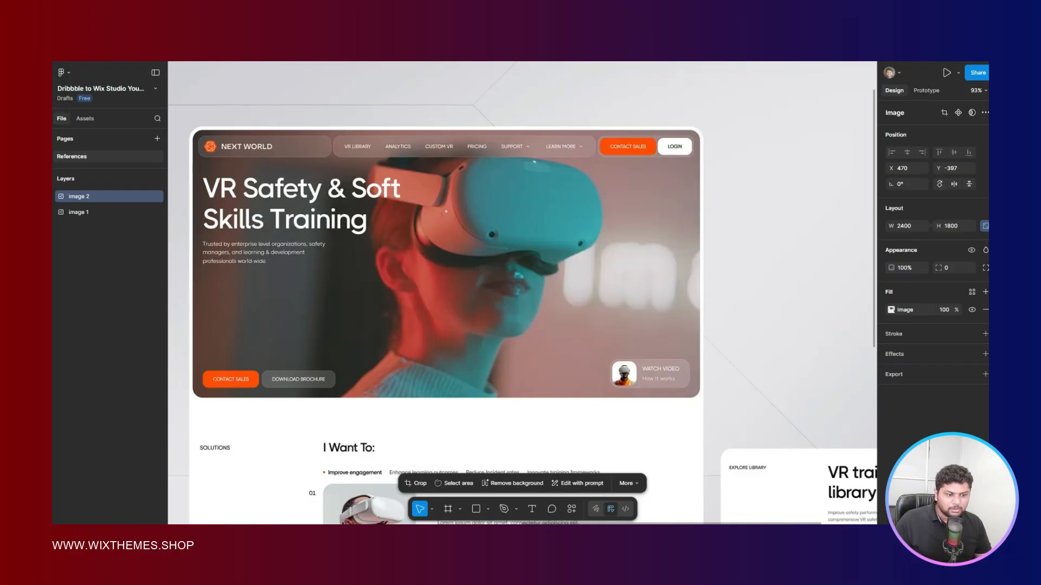
key("ctrl+Tab")
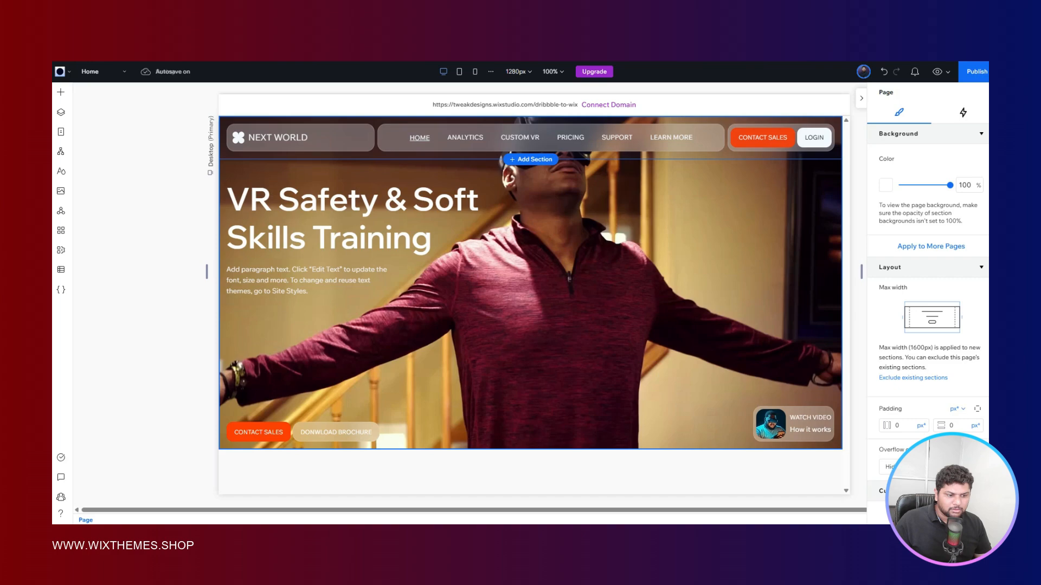
- Make the "How it works" text in the WATCH VIDEO glass card slightly smaller
left_click(816, 427)
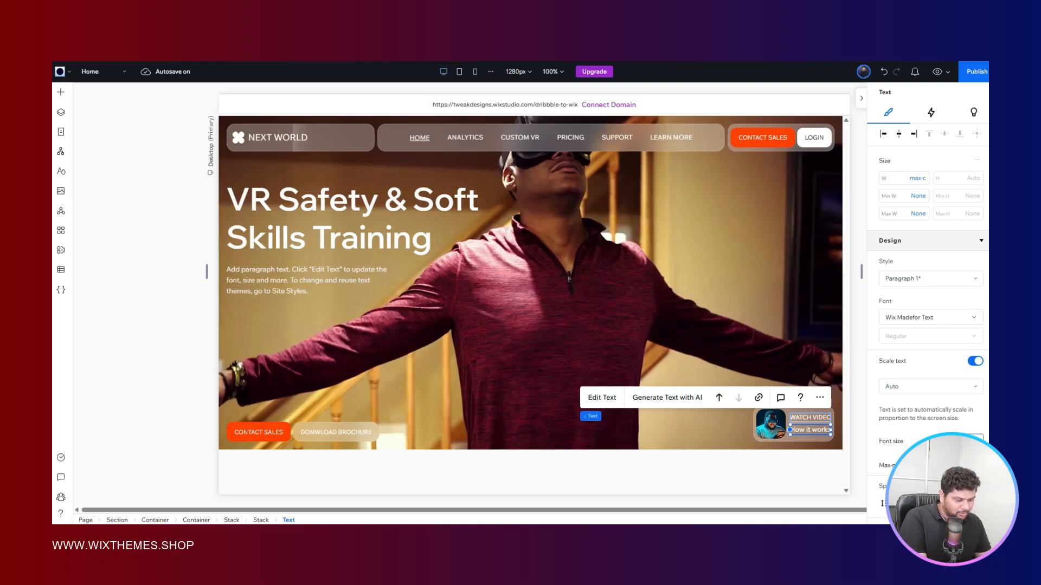
key("Down")
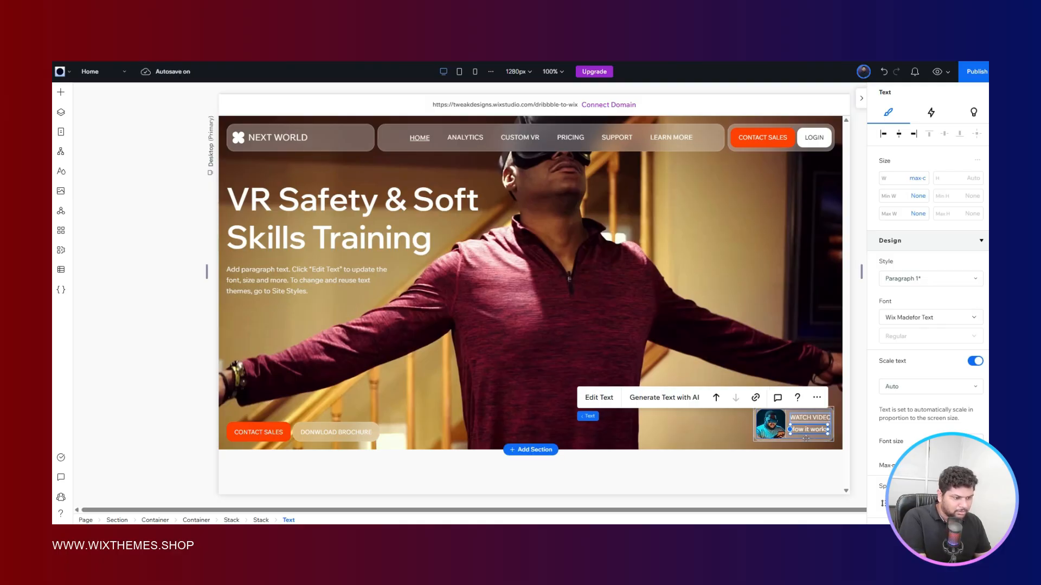
left_click(699, 426)
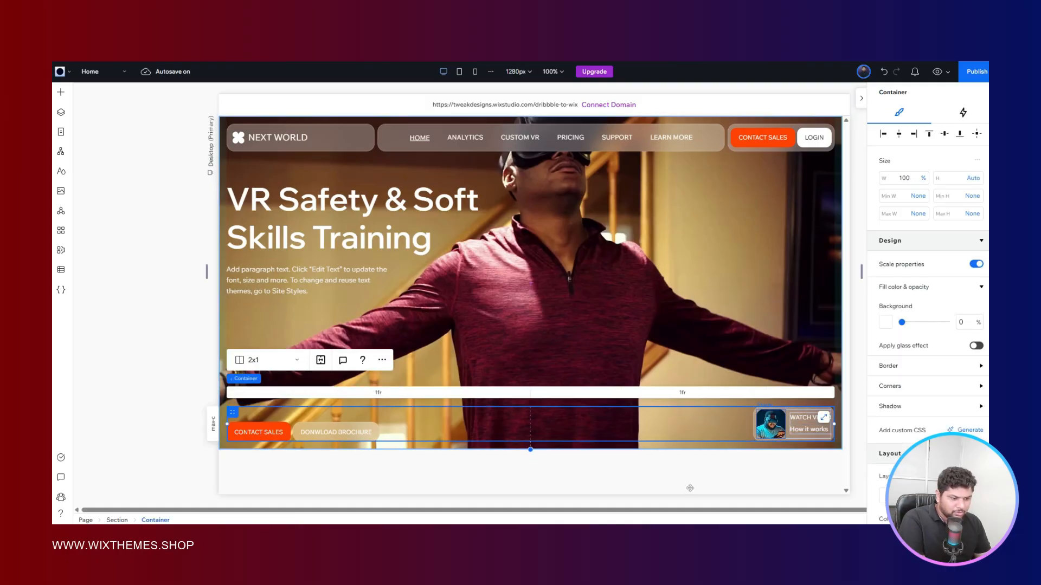
- Align the WATCH VIDEO glass card to the bottom of its parent container
left_click(771, 432)
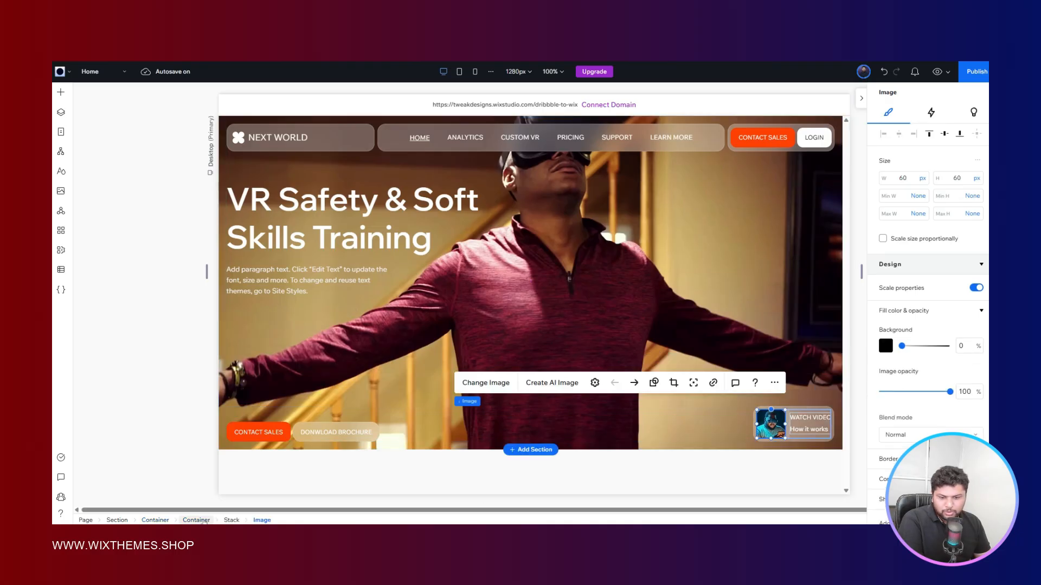
scroll(918, 381, "down", 9)
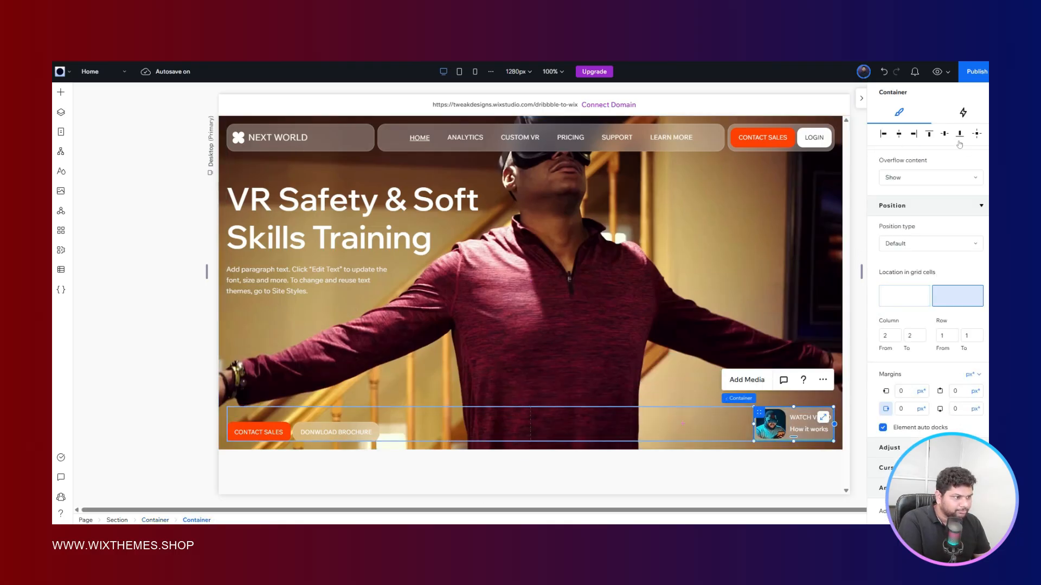
left_click(961, 138)
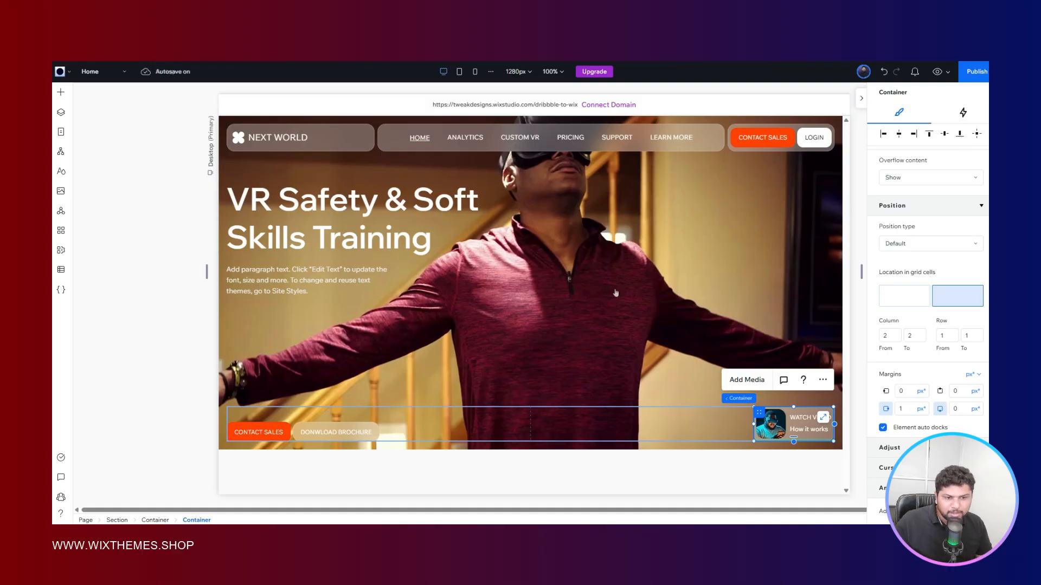
left_click(145, 229)
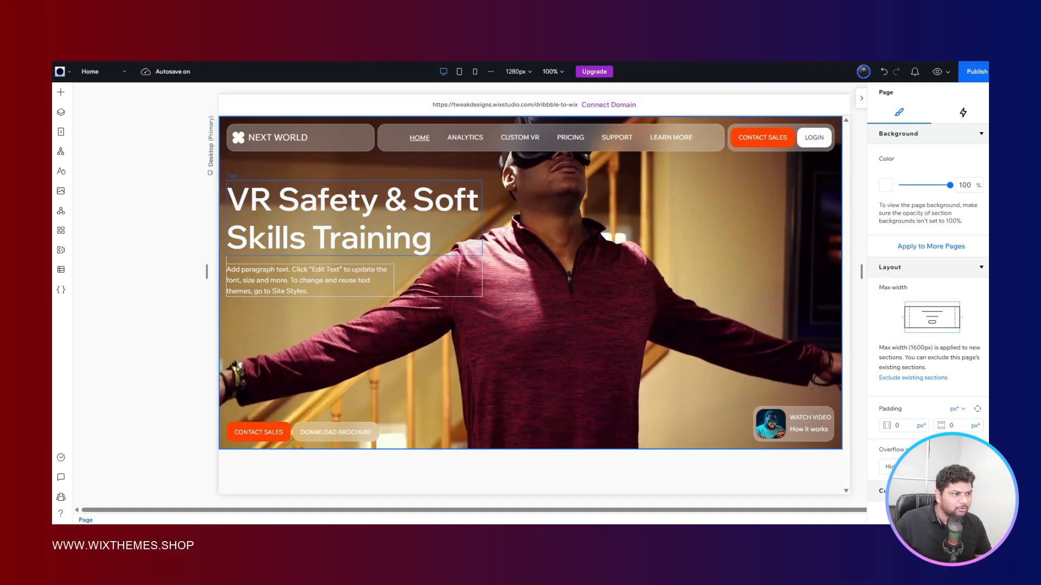
- Preview the site and compare the hero section with the reference design in Figma
left_click(937, 71)
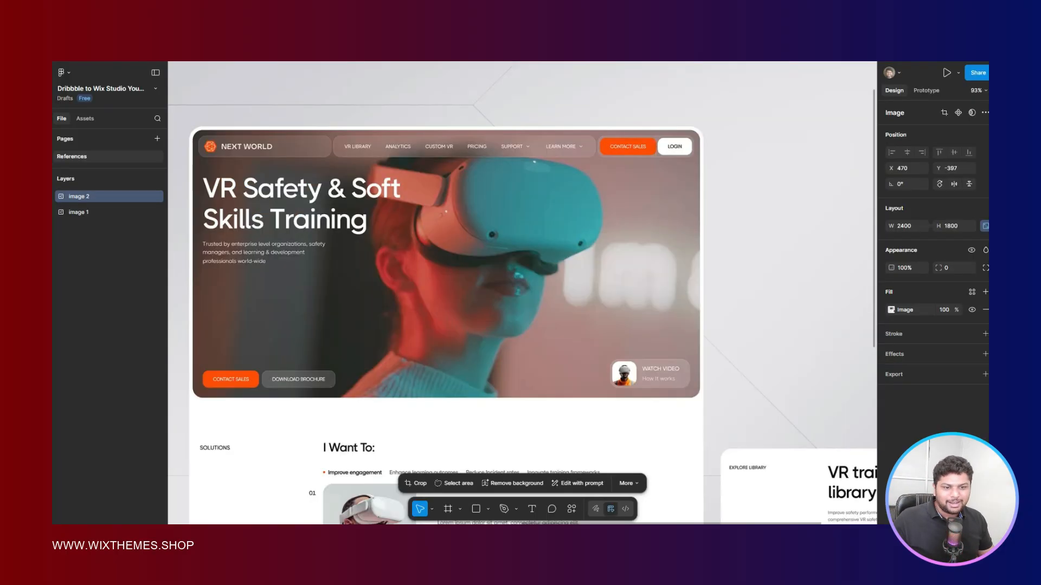
left_click_drag(606, 203, 665, 196)
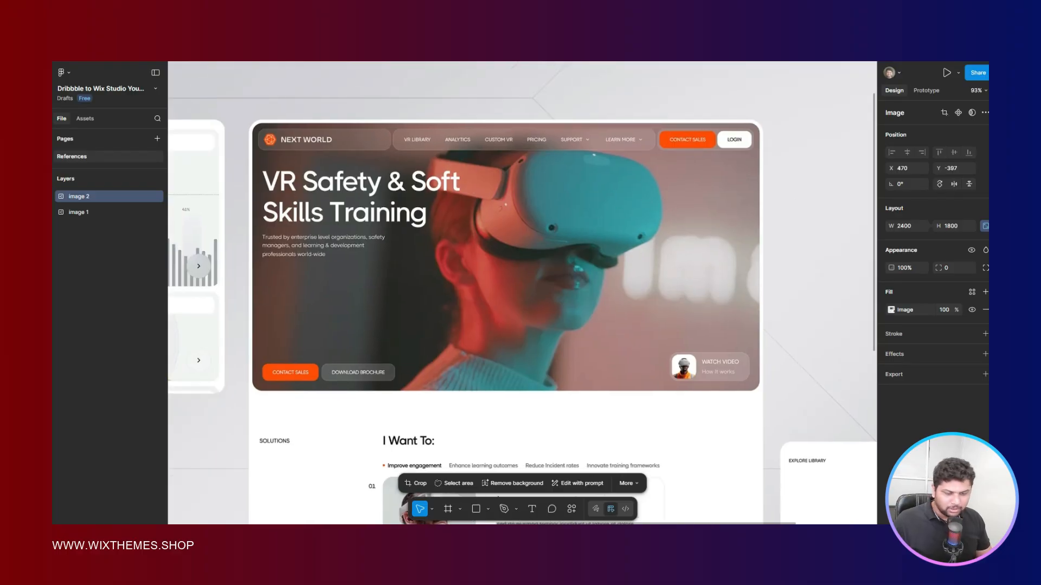
left_click(342, 20)
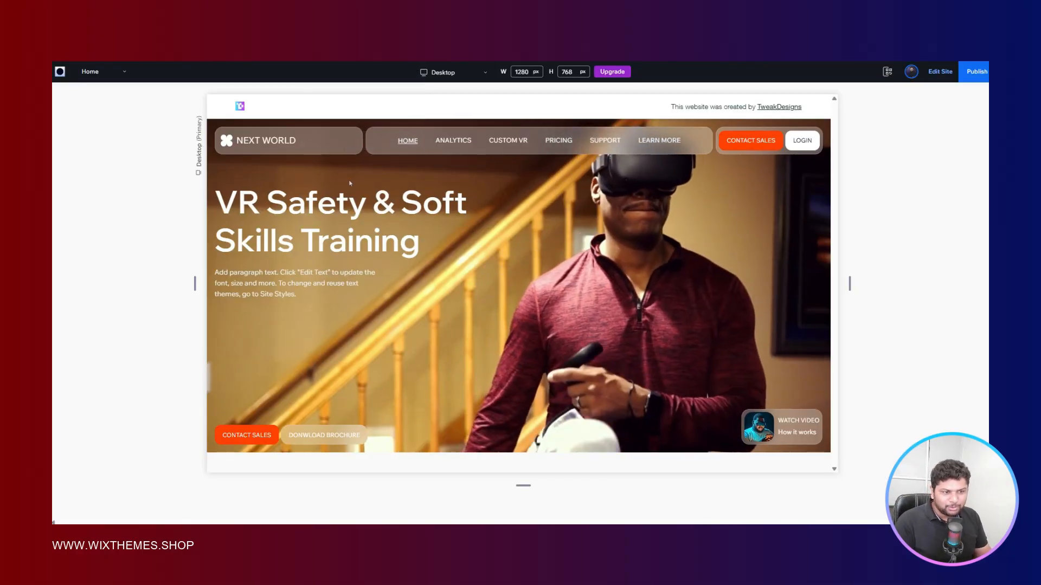